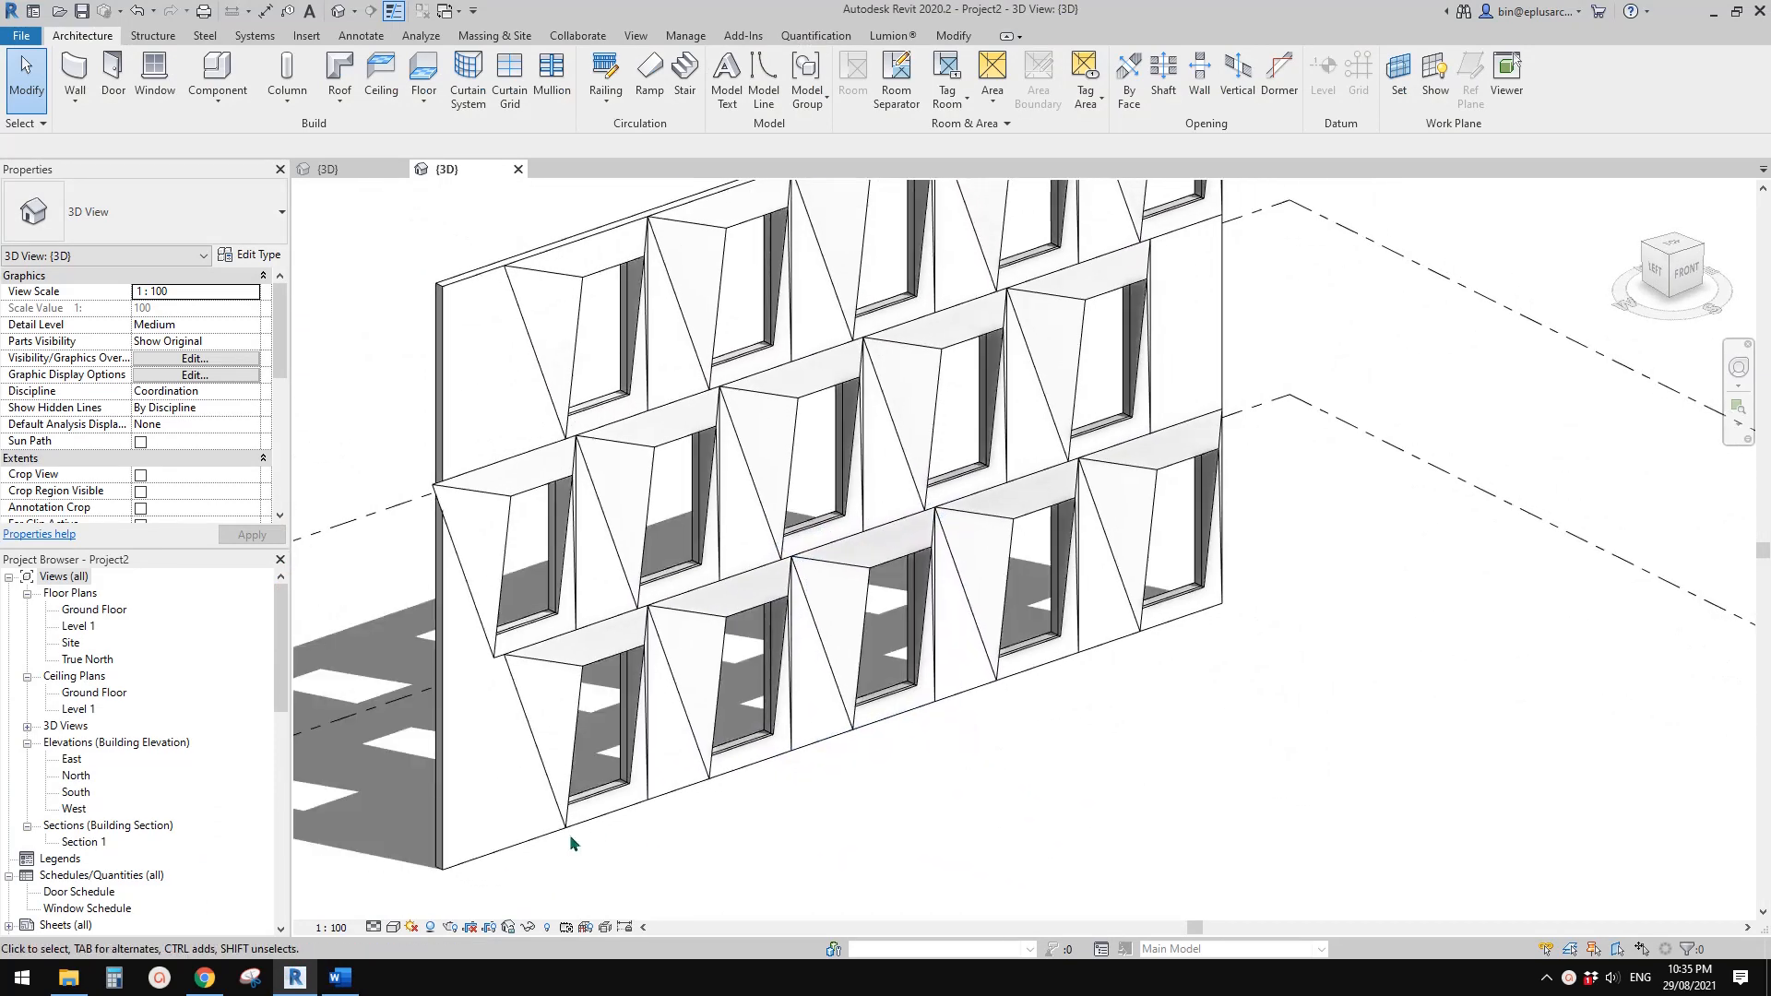
# Switch to Word to view the façade reference photo, and return to the 3D façade model in Revit
pyautogui.click(340, 977)
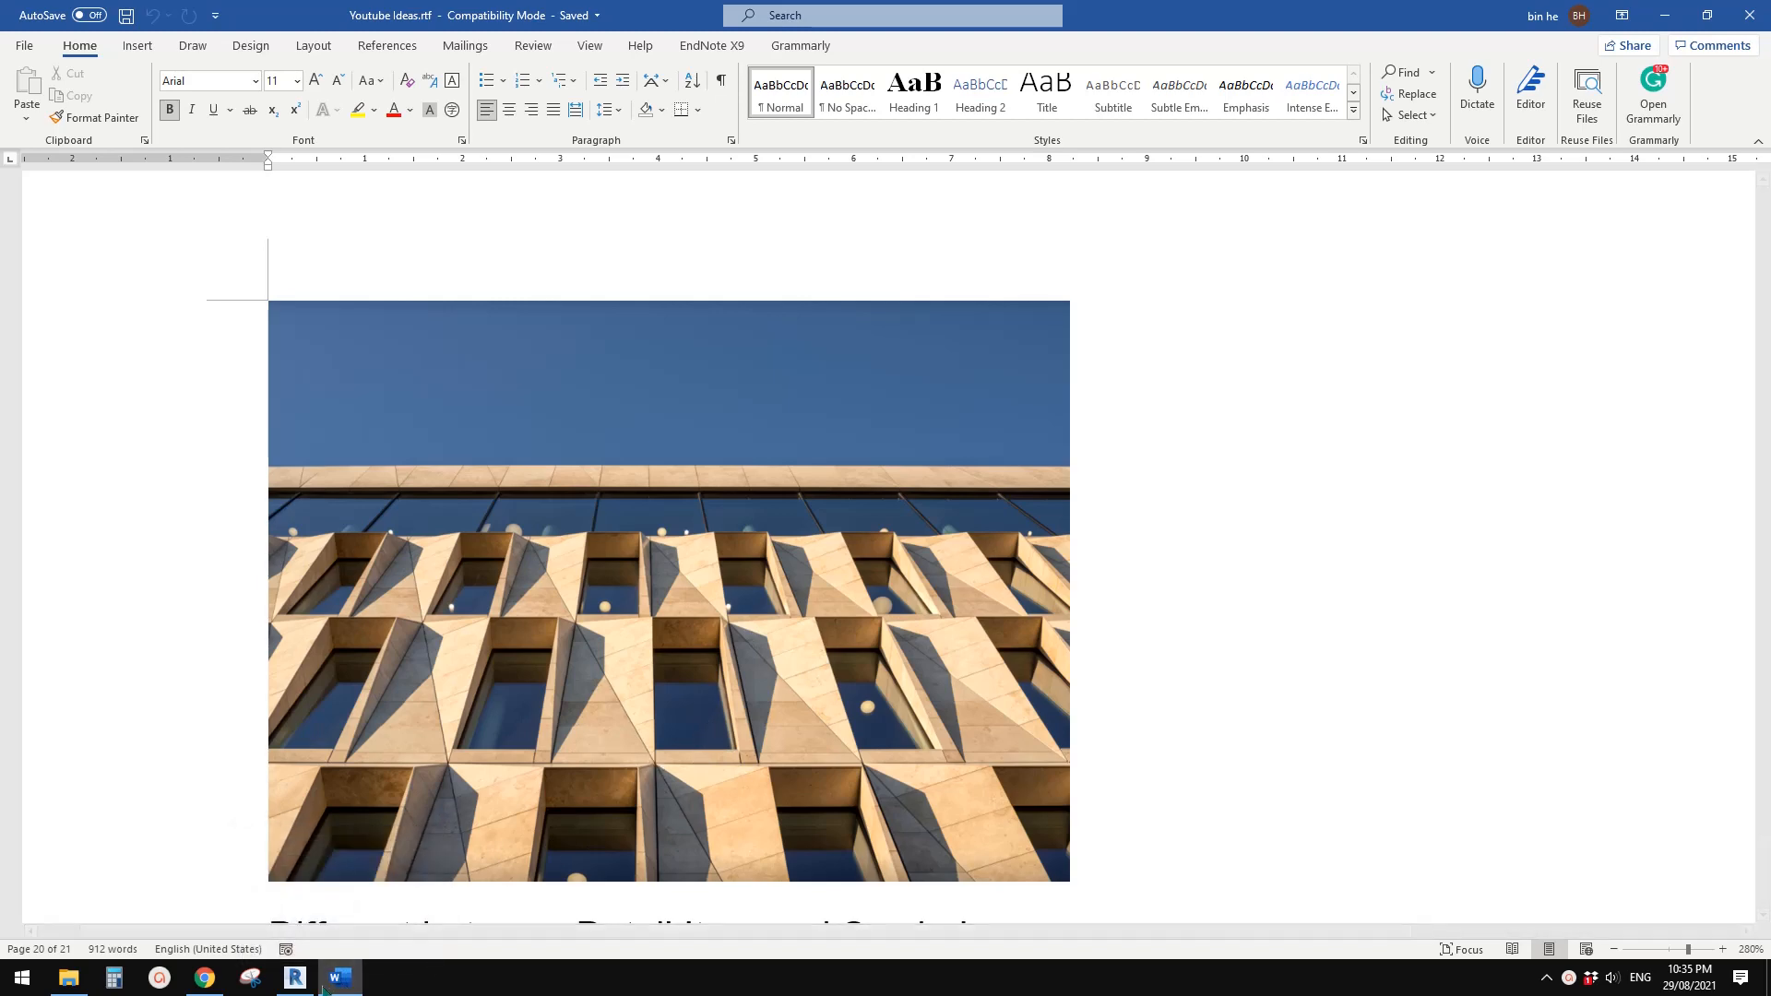
pyautogui.hotkey('alt', 'Tab')
pyautogui.keyDown('shift'); pyautogui.moveTo(1100, 684); pyautogui.dragTo(983, 636, button='middle'); pyautogui.keyUp('shift')
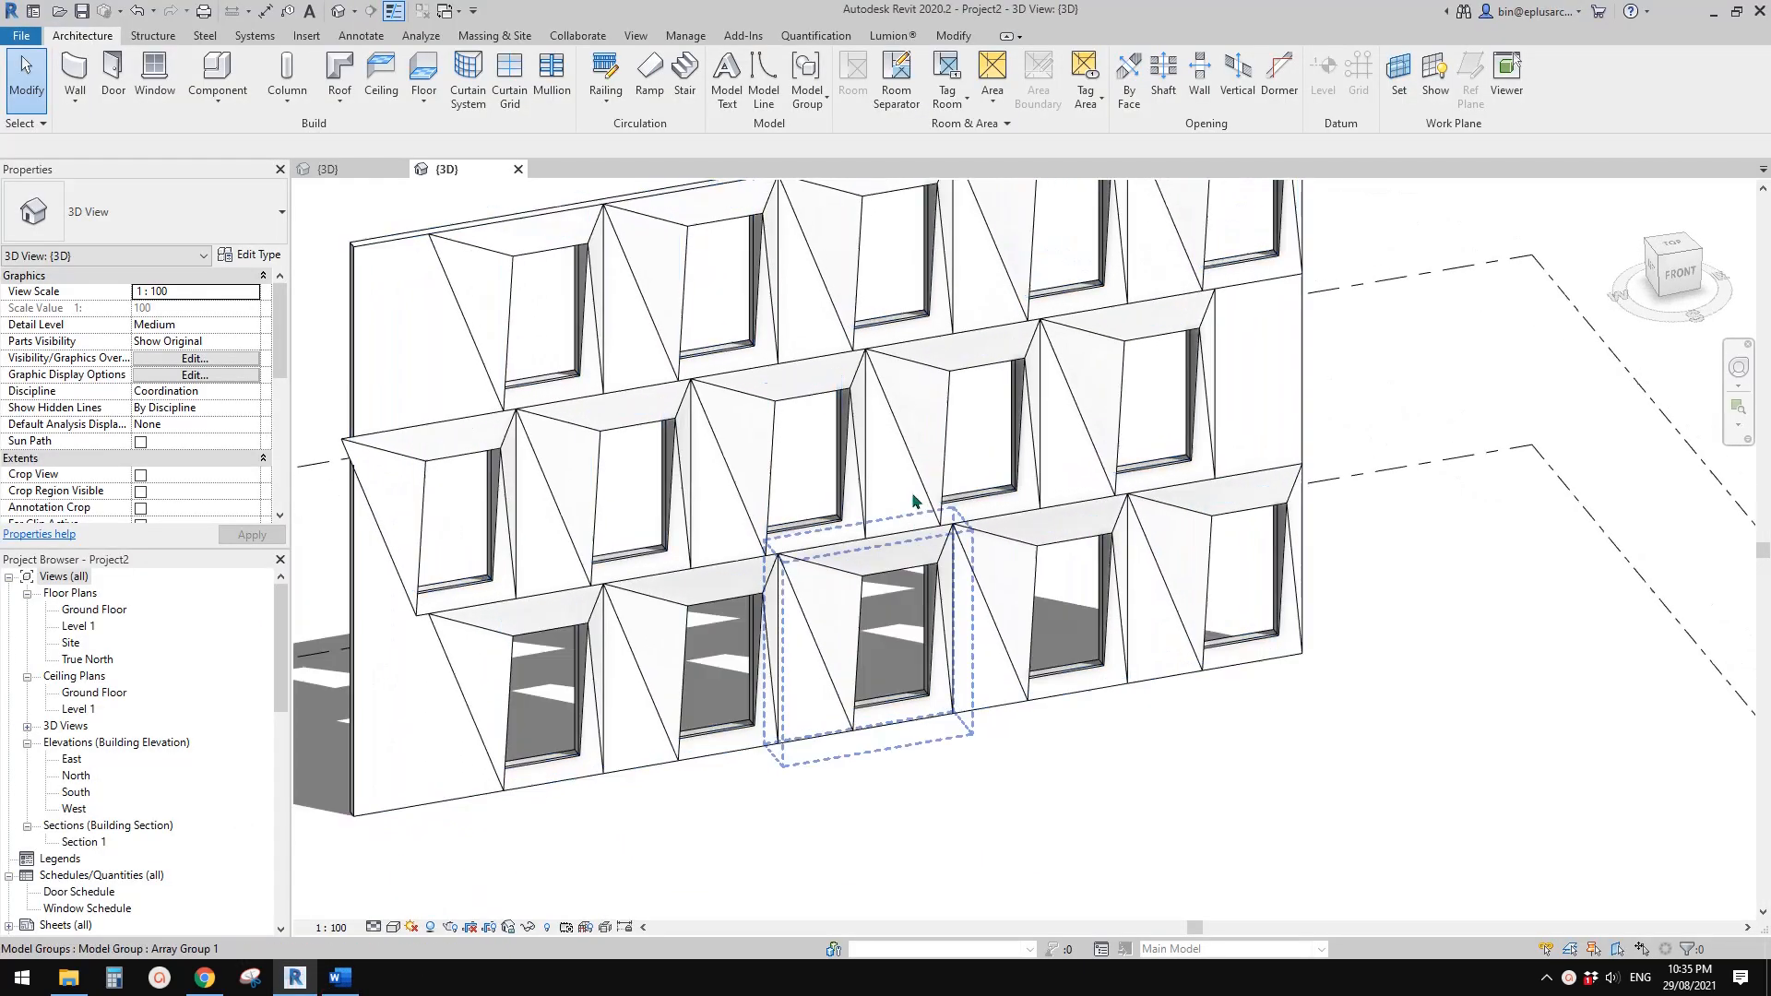
# Ungroup the array group of the middle window in the second row and select the window inside it
pyautogui.click(773, 394)
pyautogui.moveTo(781, 436); pyautogui.dragTo(756, 504, button='middle')
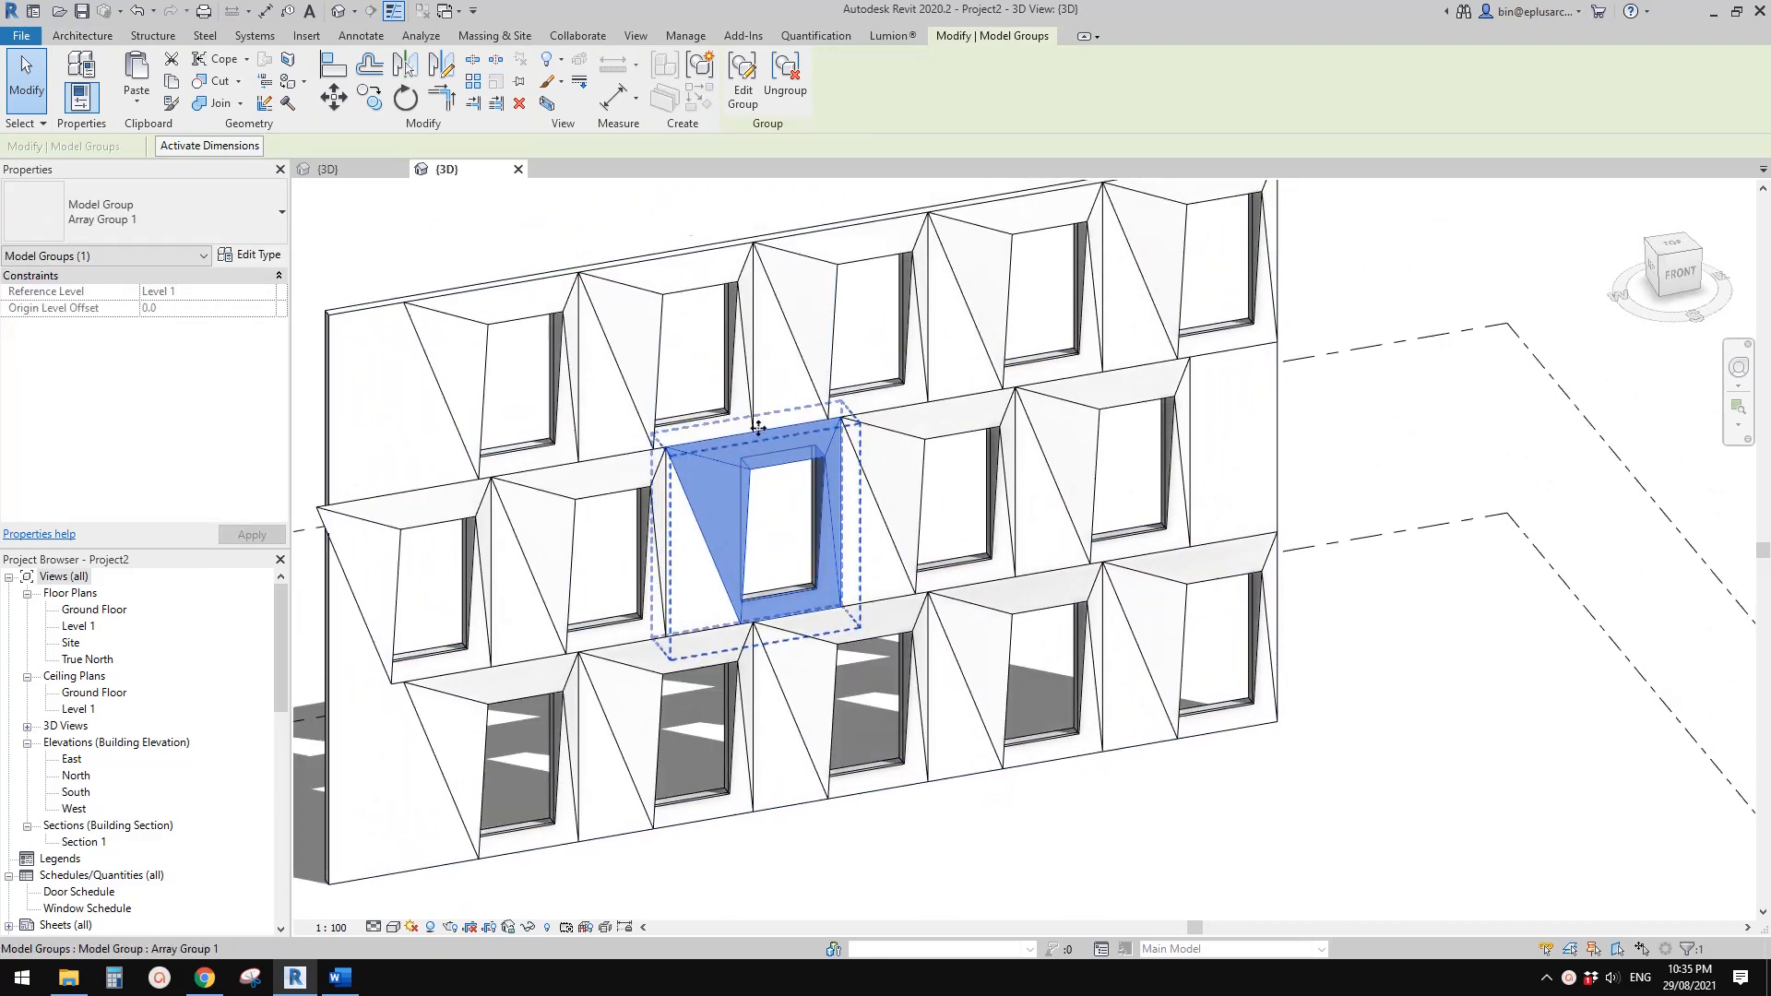
pyautogui.click(780, 83)
pyautogui.click(729, 517)
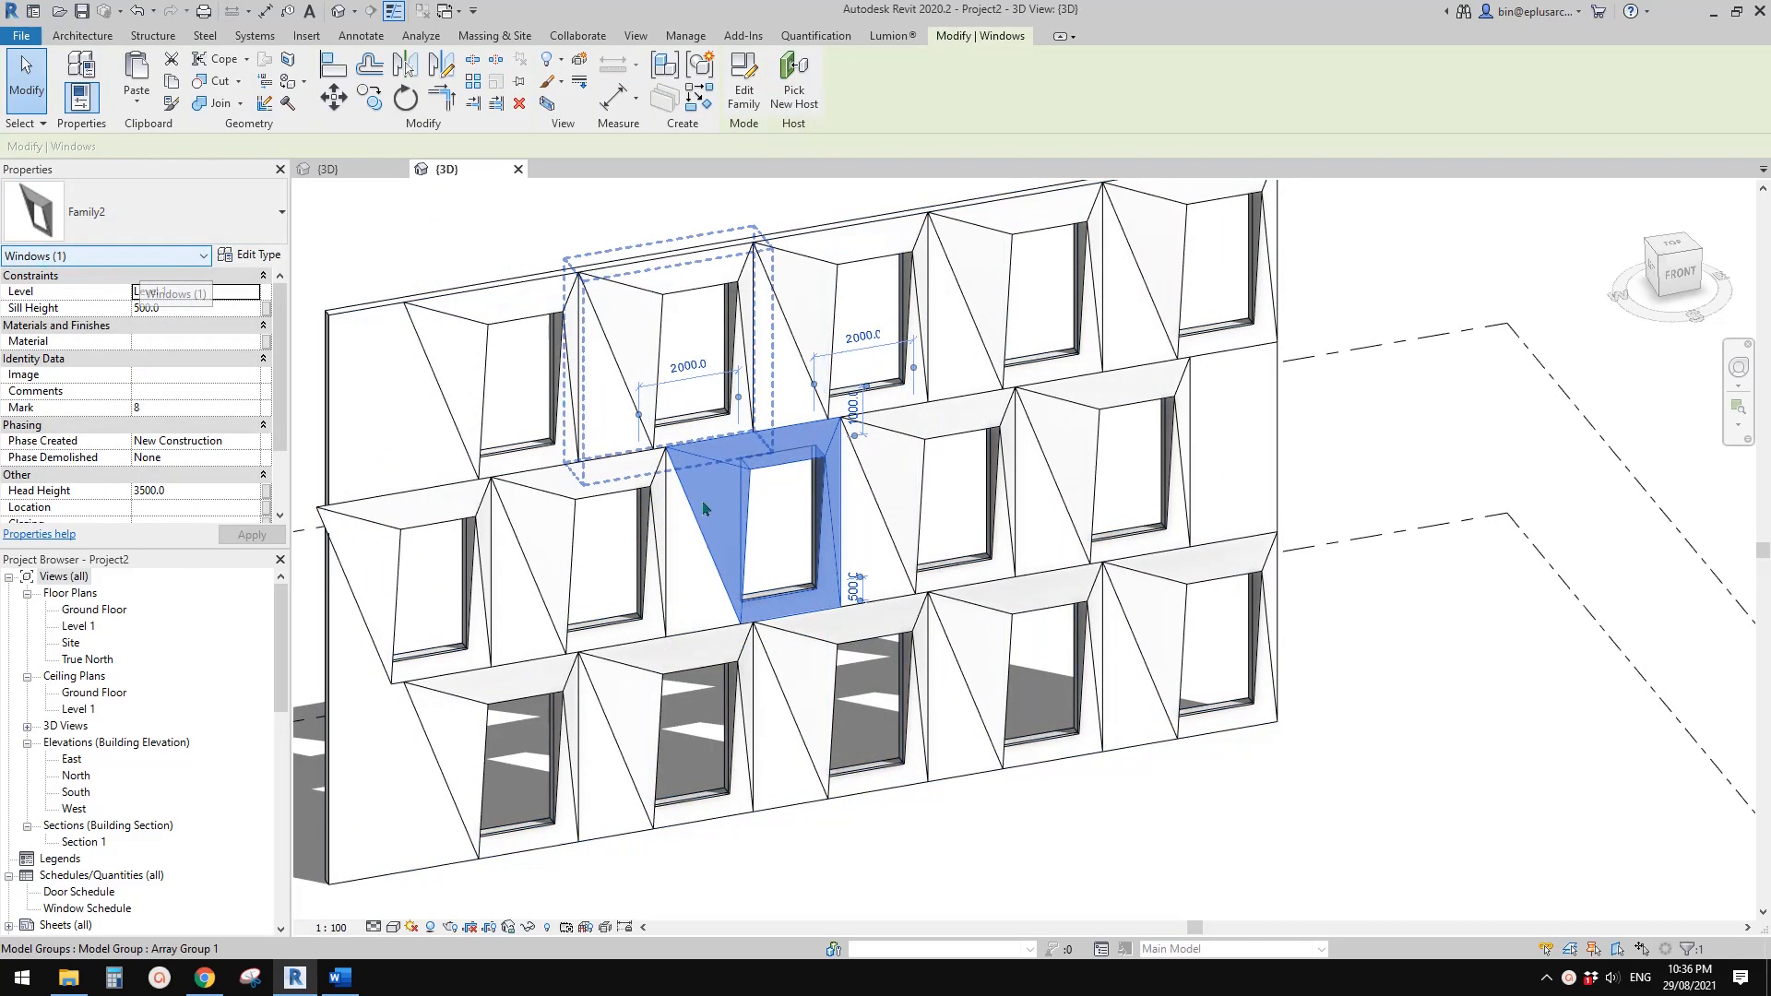
# Examine the window façade of Project2 in 3D from several angles
pyautogui.click(1225, 653)
pyautogui.keyDown('shift'); pyautogui.moveTo(1225, 652); pyautogui.dragTo(1025, 535, button='middle'); pyautogui.keyUp('shift')
pyautogui.click(799, 454)
pyautogui.keyDown('shift'); pyautogui.moveTo(799, 454); pyautogui.dragTo(1006, 595, button='middle'); pyautogui.keyUp('shift')
pyautogui.press('Escape')
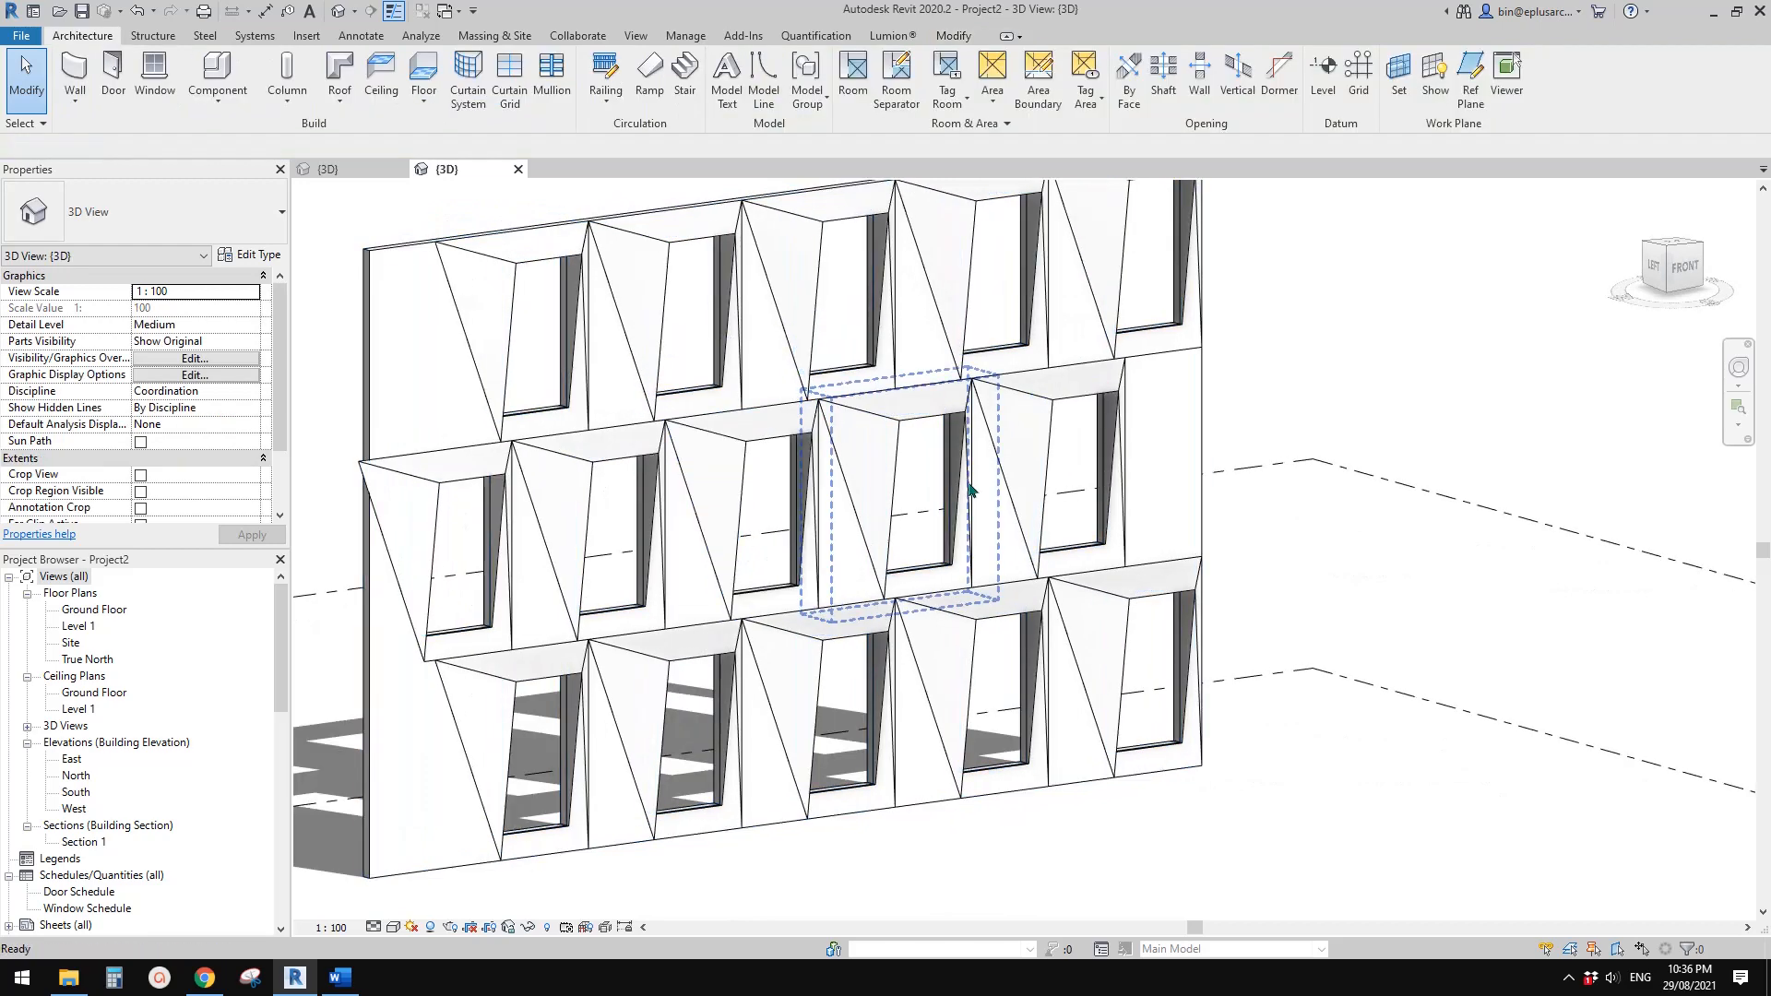
pyautogui.scroll(-1, 973, 490)
pyautogui.keyDown('shift'); pyautogui.moveTo(972, 485); pyautogui.dragTo(922, 518, button='middle'); pyautogui.keyUp('shift')
pyautogui.click(517, 169)
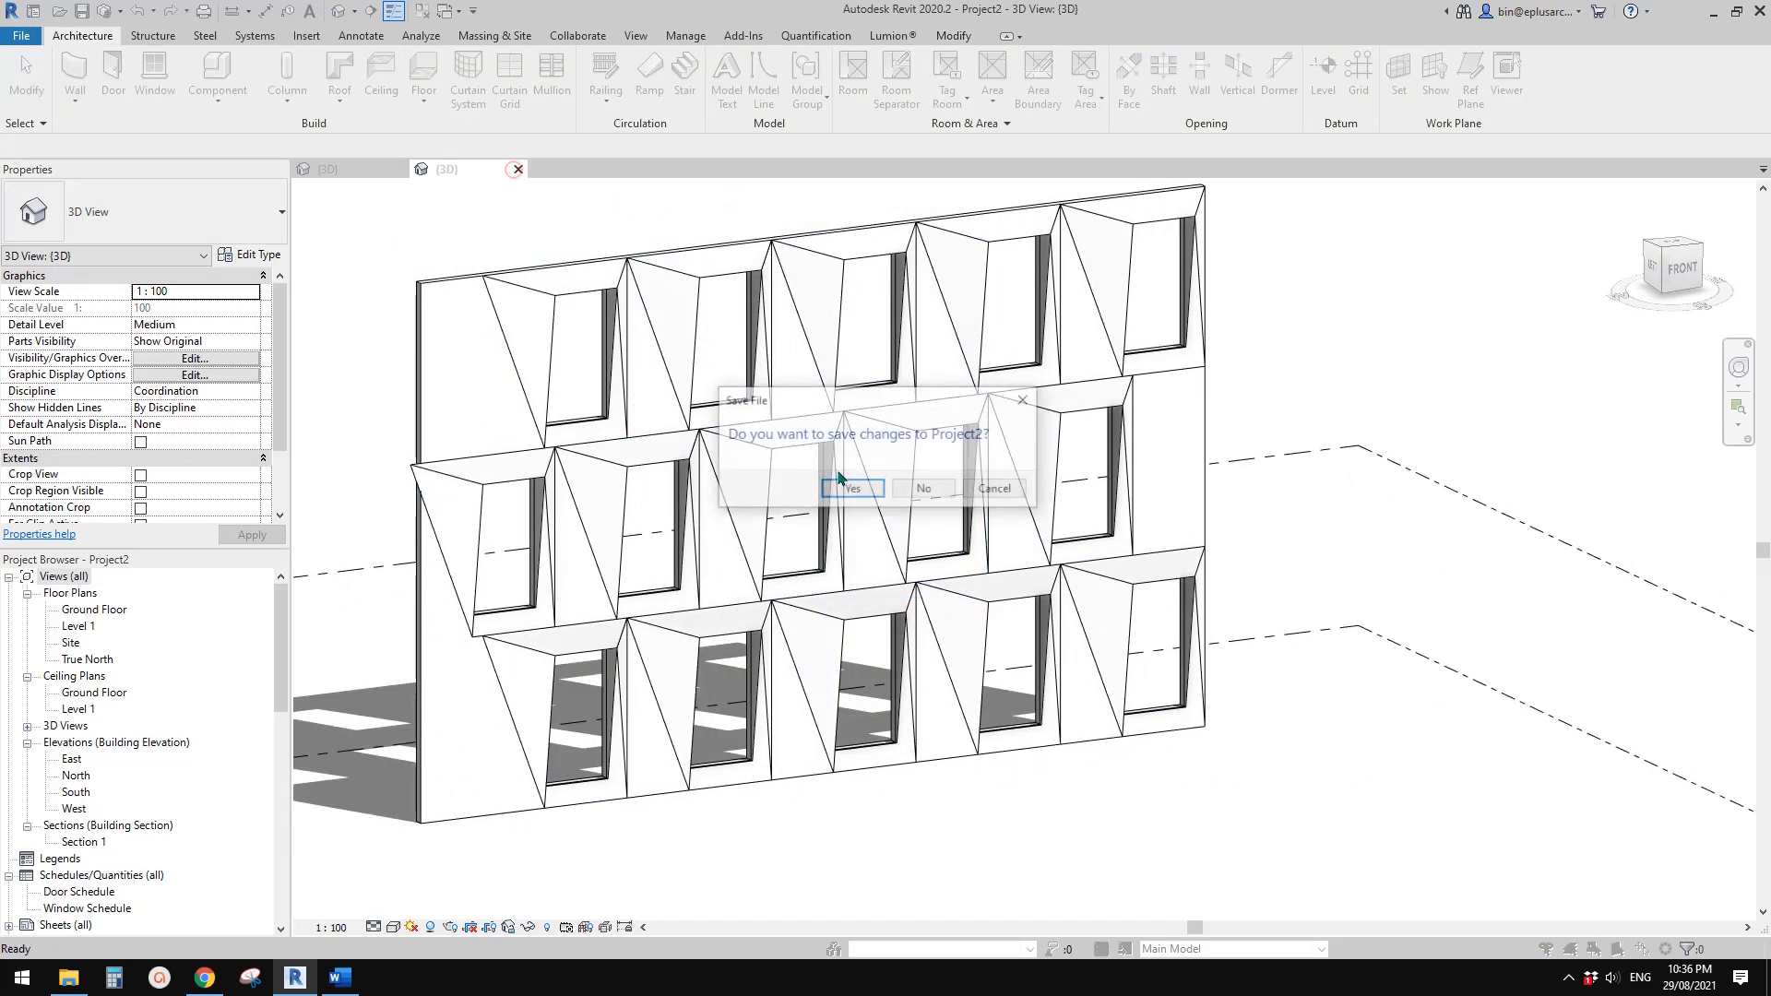
pyautogui.press('Escape')
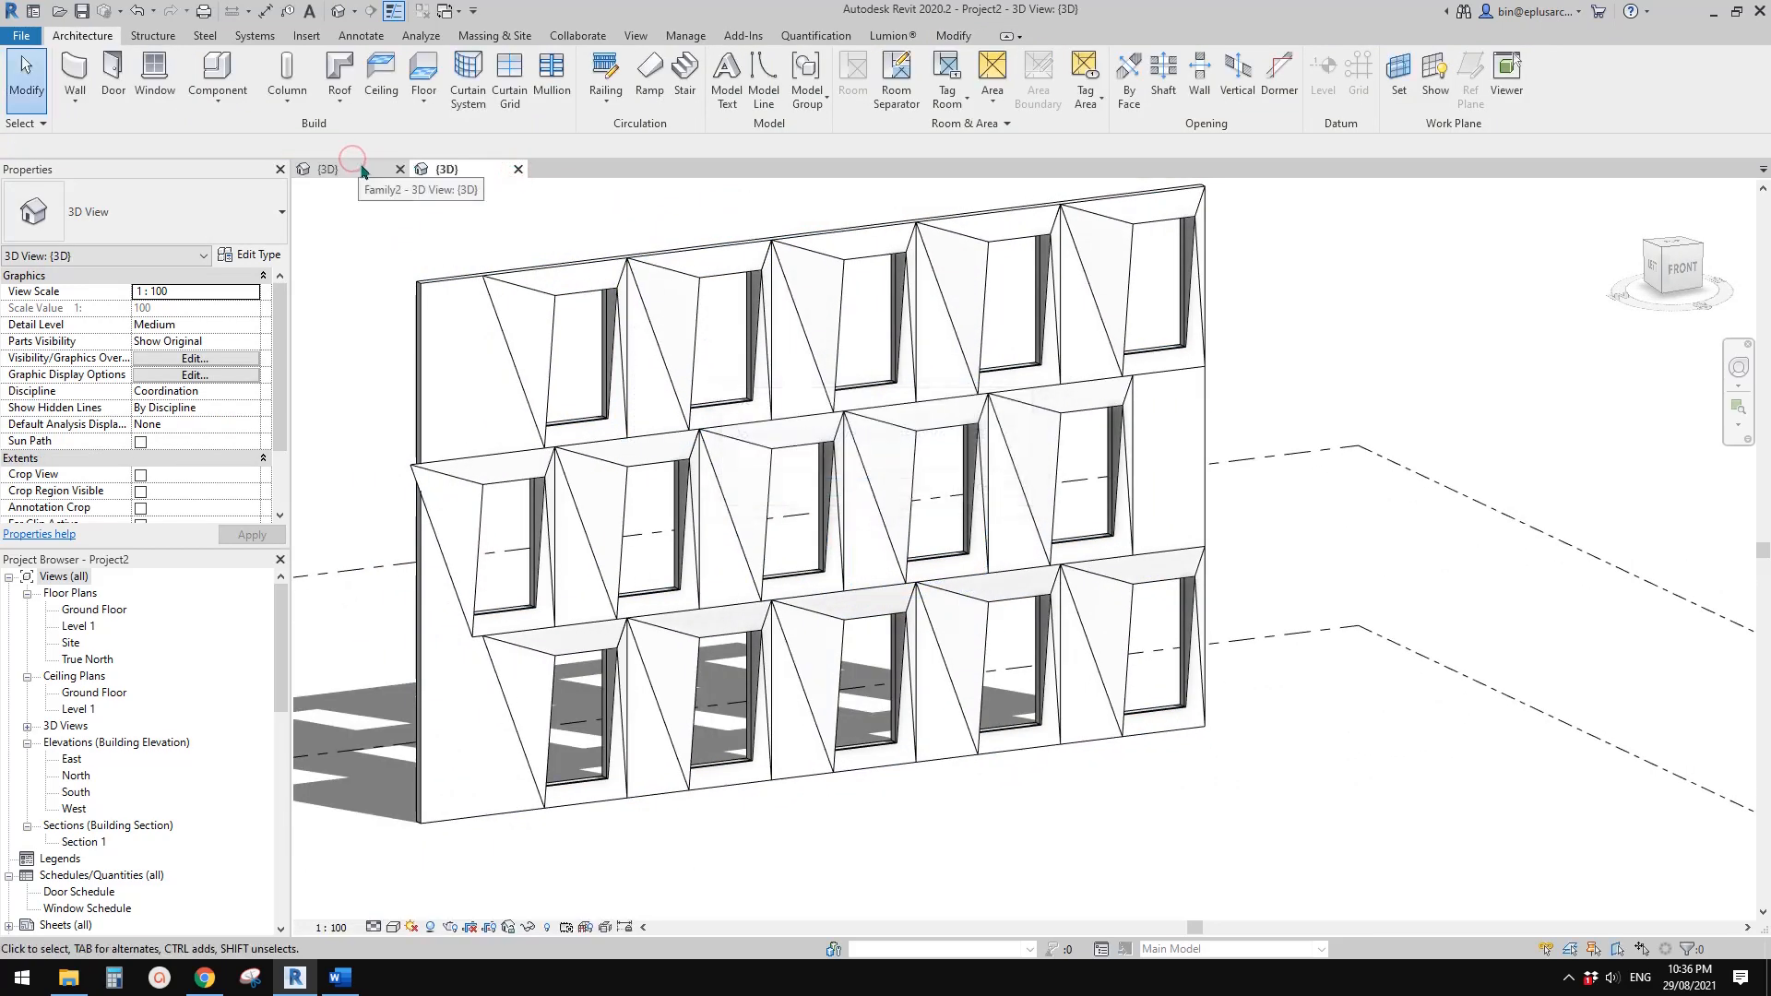
# Open the window family's 3D view and examine its void blends and wall opening from several angles
pyautogui.click(359, 167)
pyautogui.scroll(-2, 1033, 599)
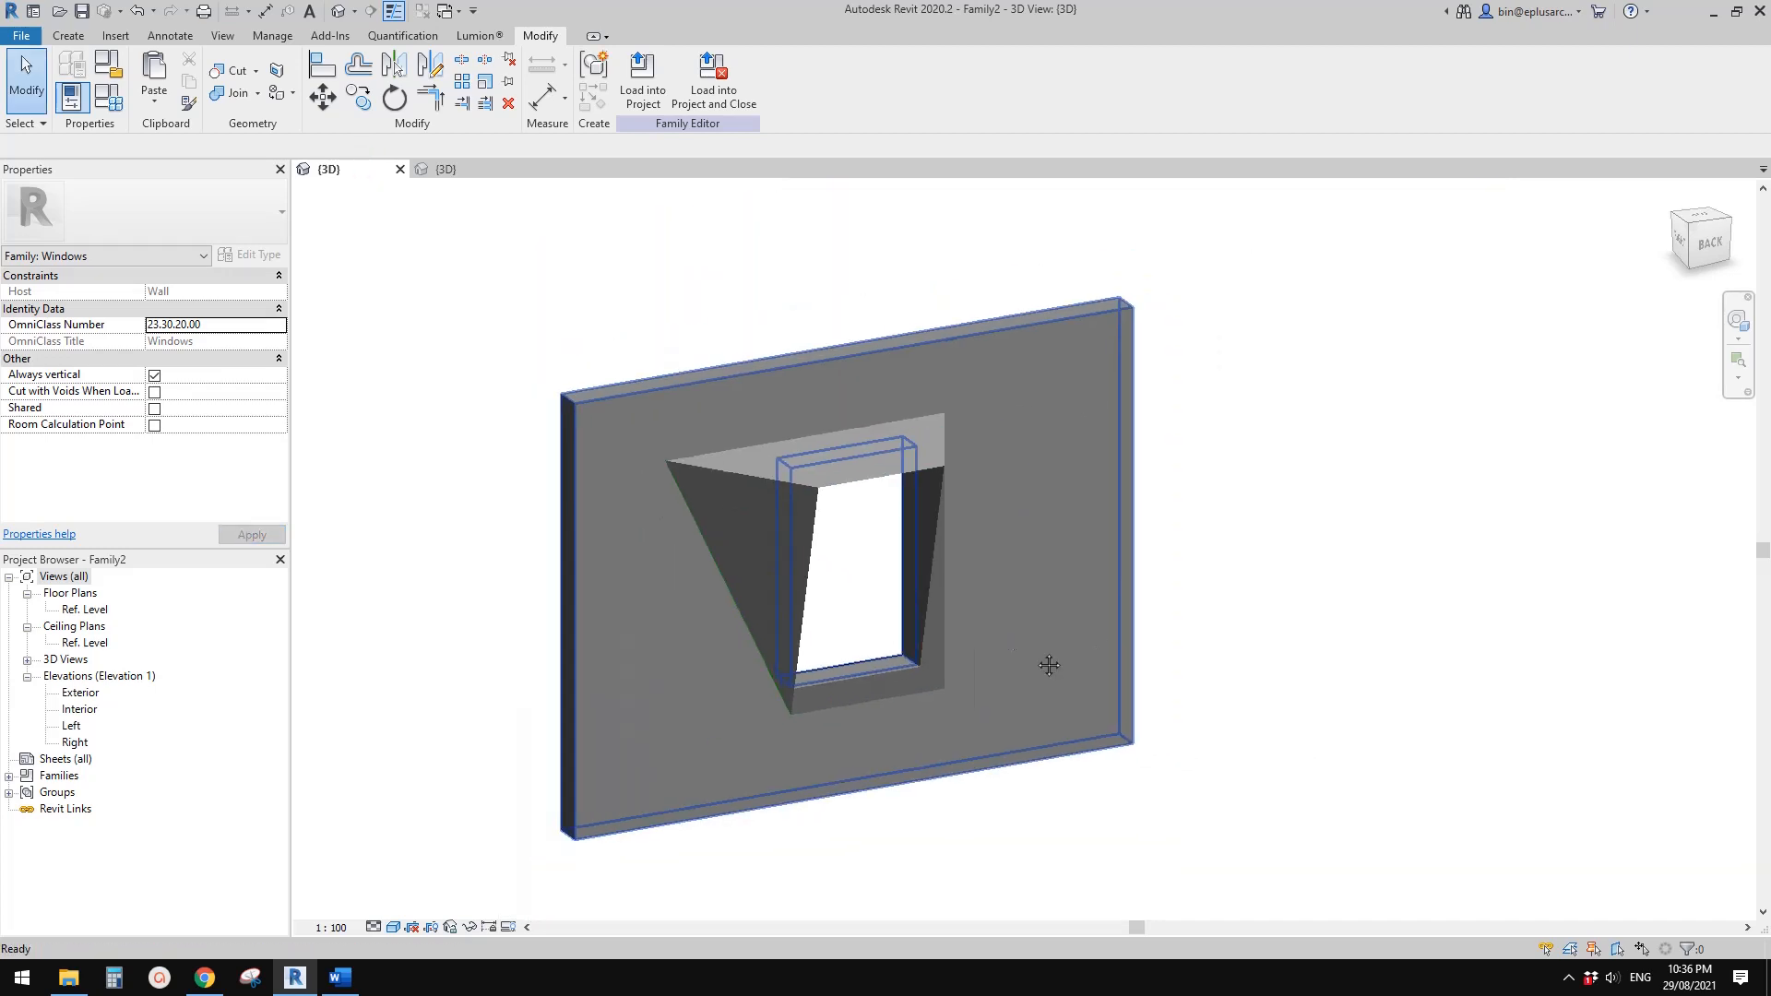
pyautogui.keyDown('shift'); pyautogui.moveTo(1047, 661); pyautogui.dragTo(1000, 565, button='middle'); pyautogui.keyUp('shift')
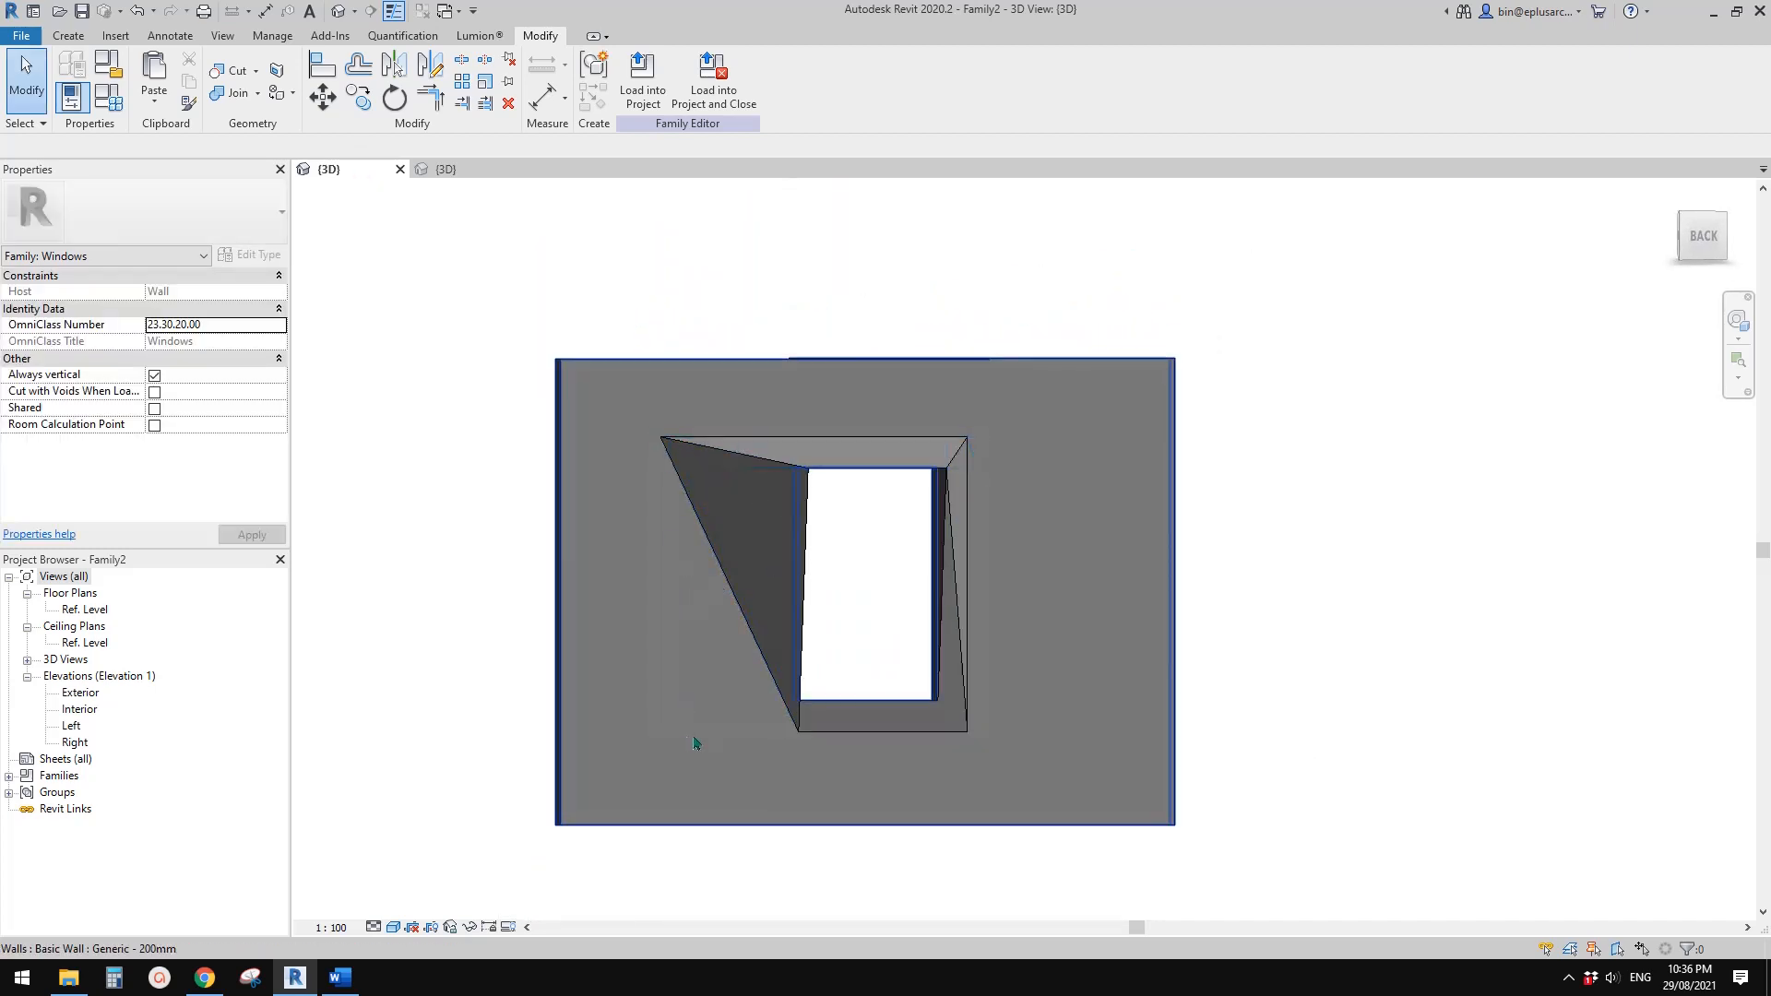
pyautogui.keyDown('shift'); pyautogui.moveTo(797, 546); pyautogui.dragTo(805, 557, button='middle'); pyautogui.keyUp('shift')
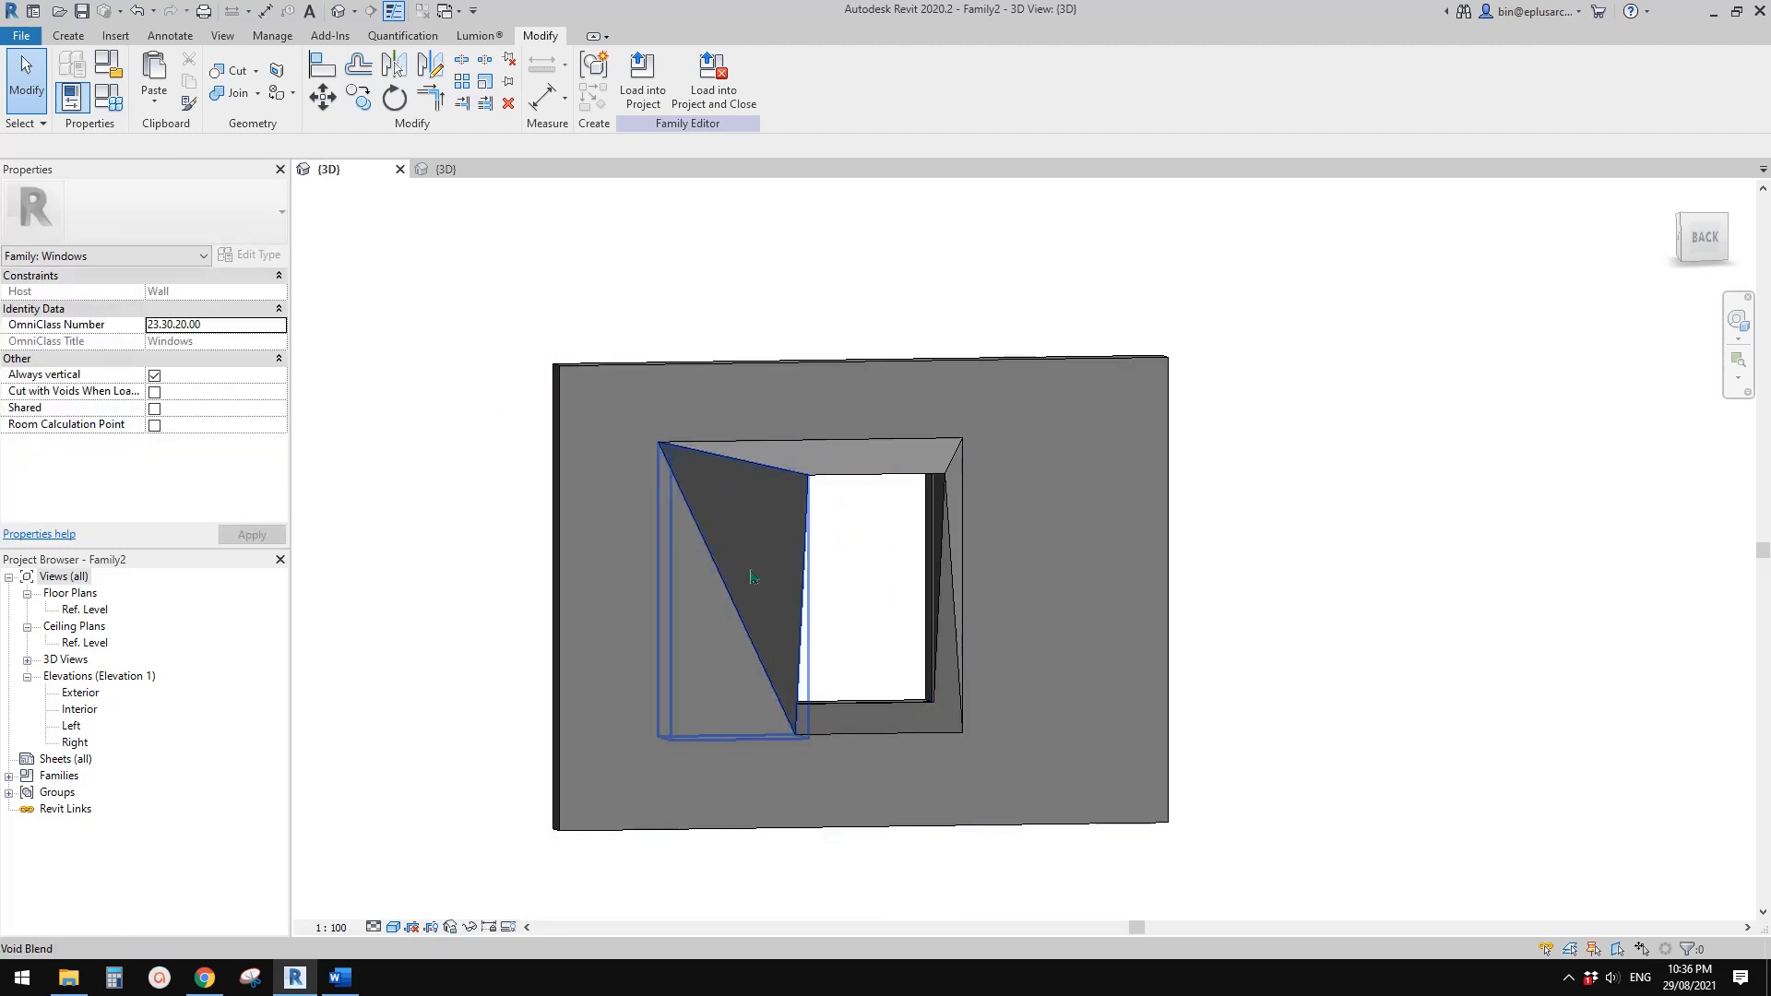
pyautogui.keyDown('shift'); pyautogui.moveTo(841, 596); pyautogui.dragTo(818, 628, button='middle'); pyautogui.keyUp('shift')
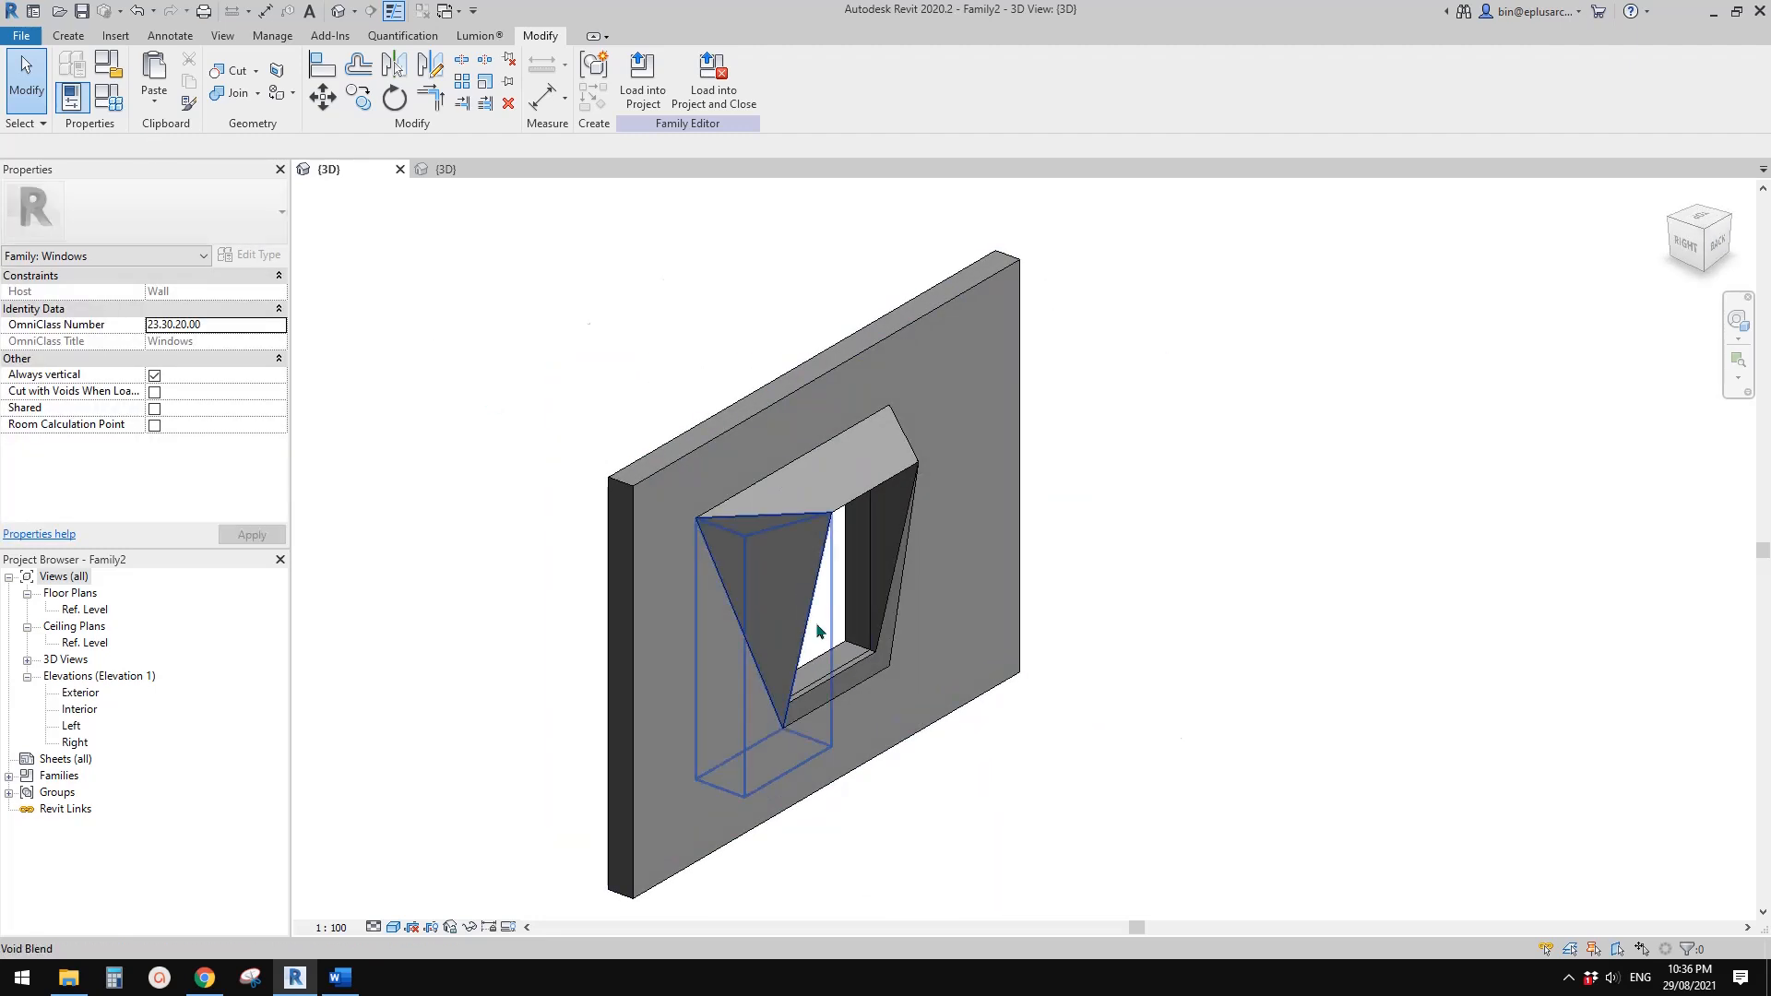
pyautogui.scroll(2, 818, 629)
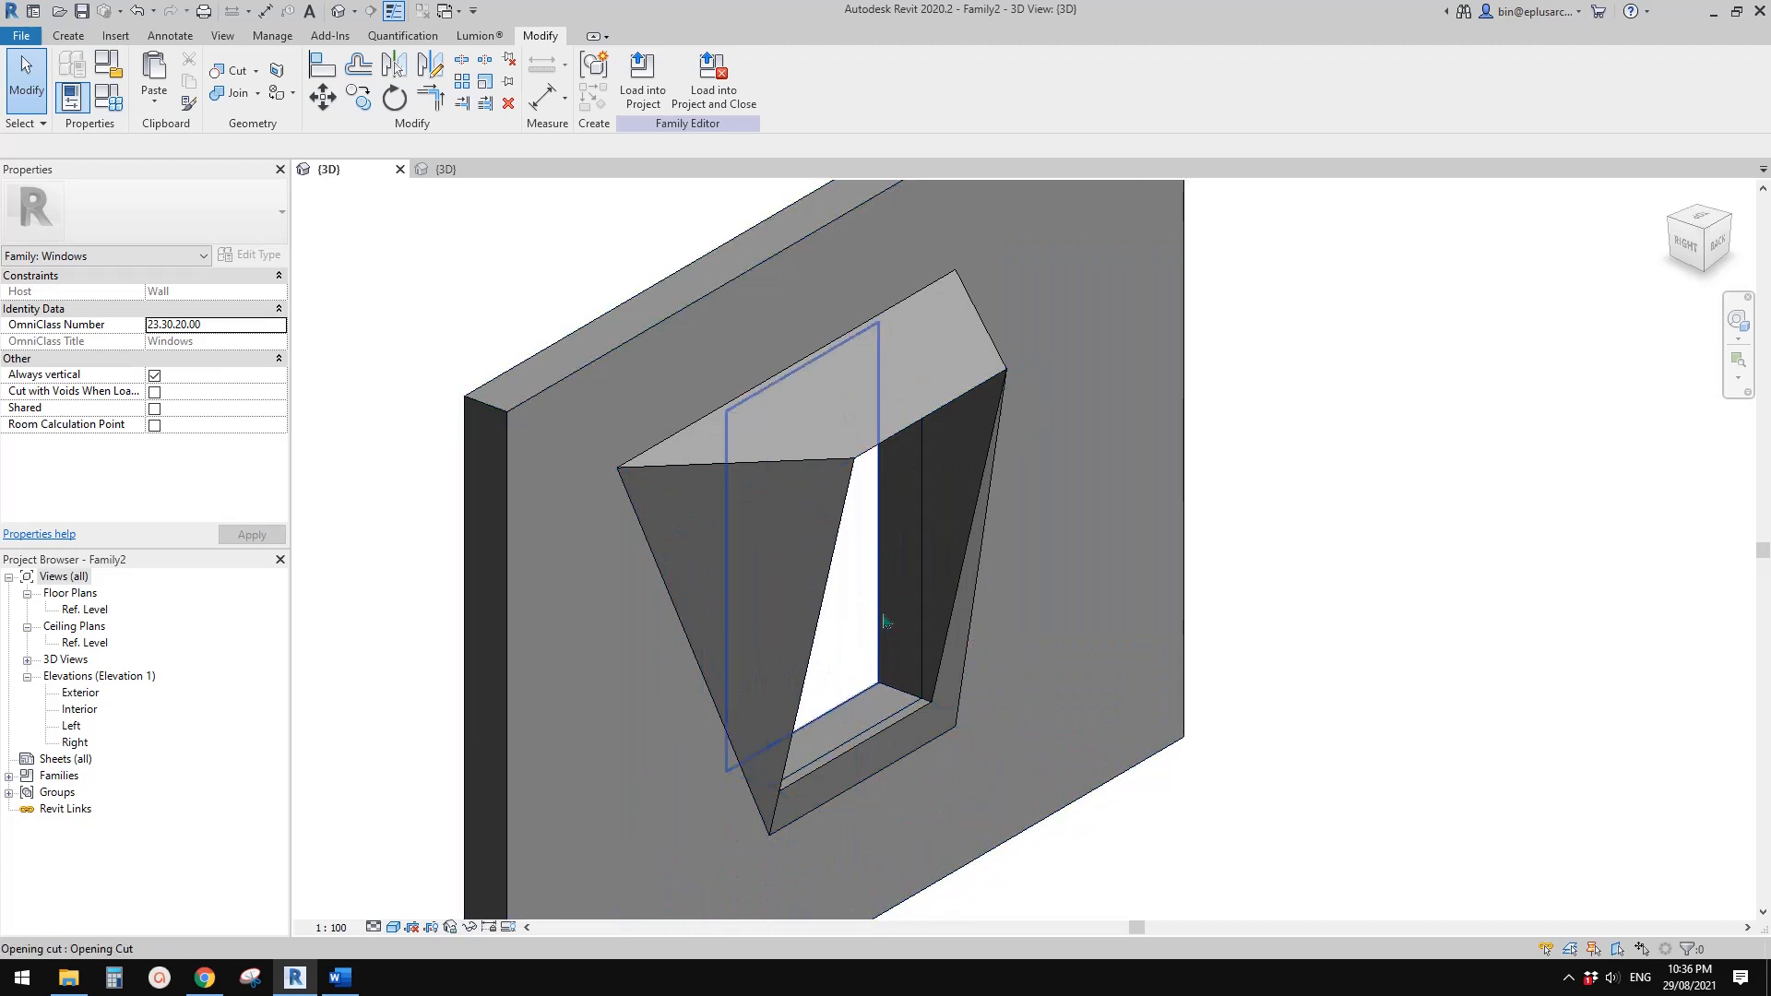
pyautogui.scroll(-2, 891, 659)
pyautogui.keyDown('shift'); pyautogui.moveTo(888, 636); pyautogui.dragTo(779, 494, button='middle'); pyautogui.keyUp('shift')
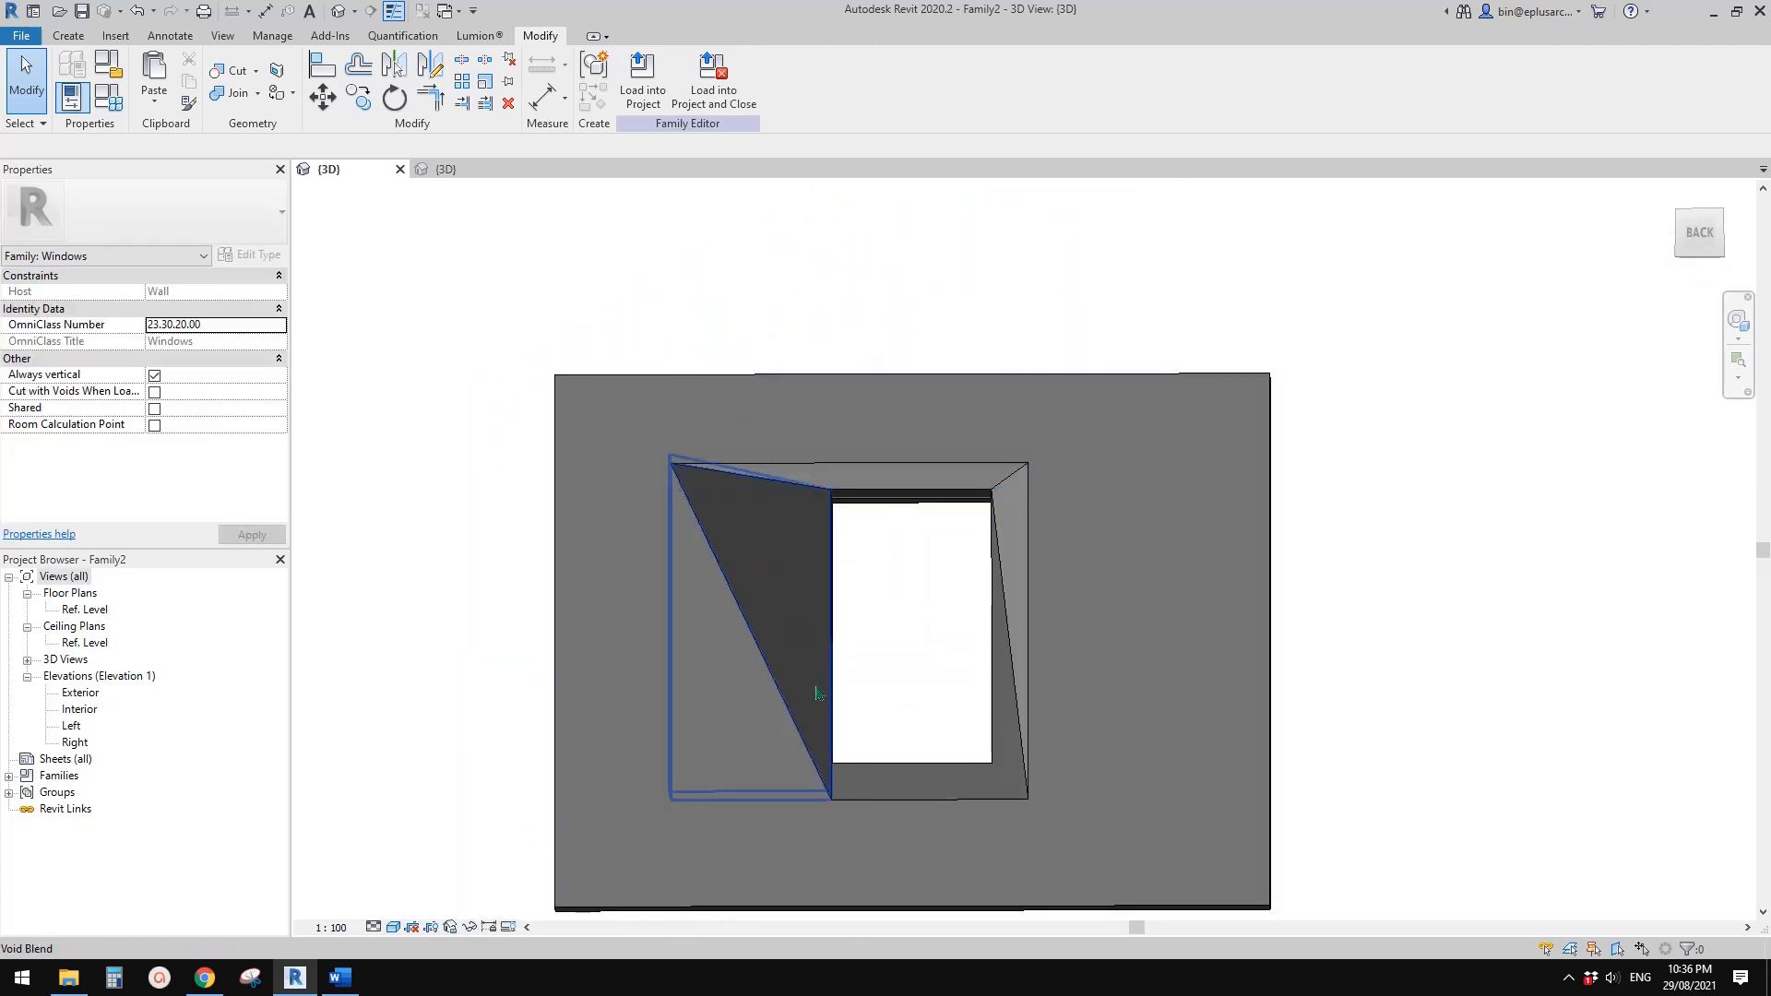
pyautogui.keyDown('shift'); pyautogui.moveTo(1032, 478); pyautogui.dragTo(737, 356, button='middle'); pyautogui.keyUp('shift')
pyautogui.scroll(1, 590, 338)
pyautogui.moveTo(590, 337); pyautogui.dragTo(745, 395, button='middle')
# Save the window family as 20210829a.rvt in the Preliminary folder, and close it and Project2 without saving the project
pyautogui.click(23, 37)
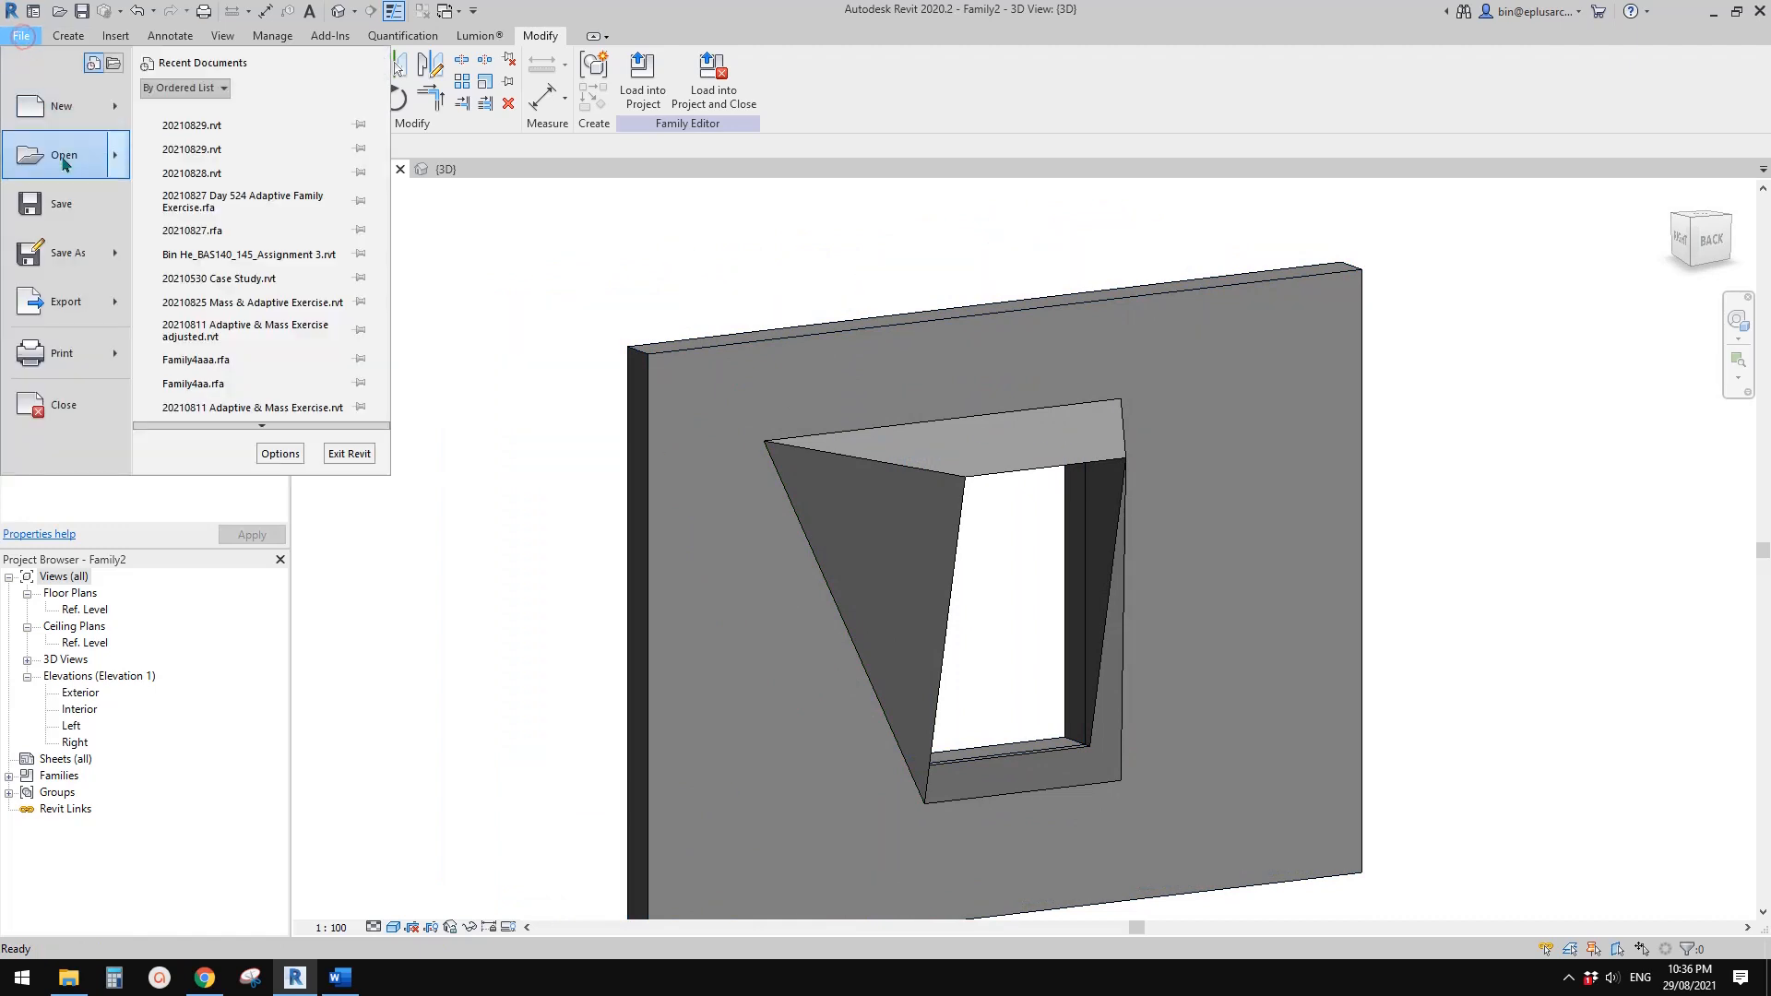
pyautogui.click(57, 246)
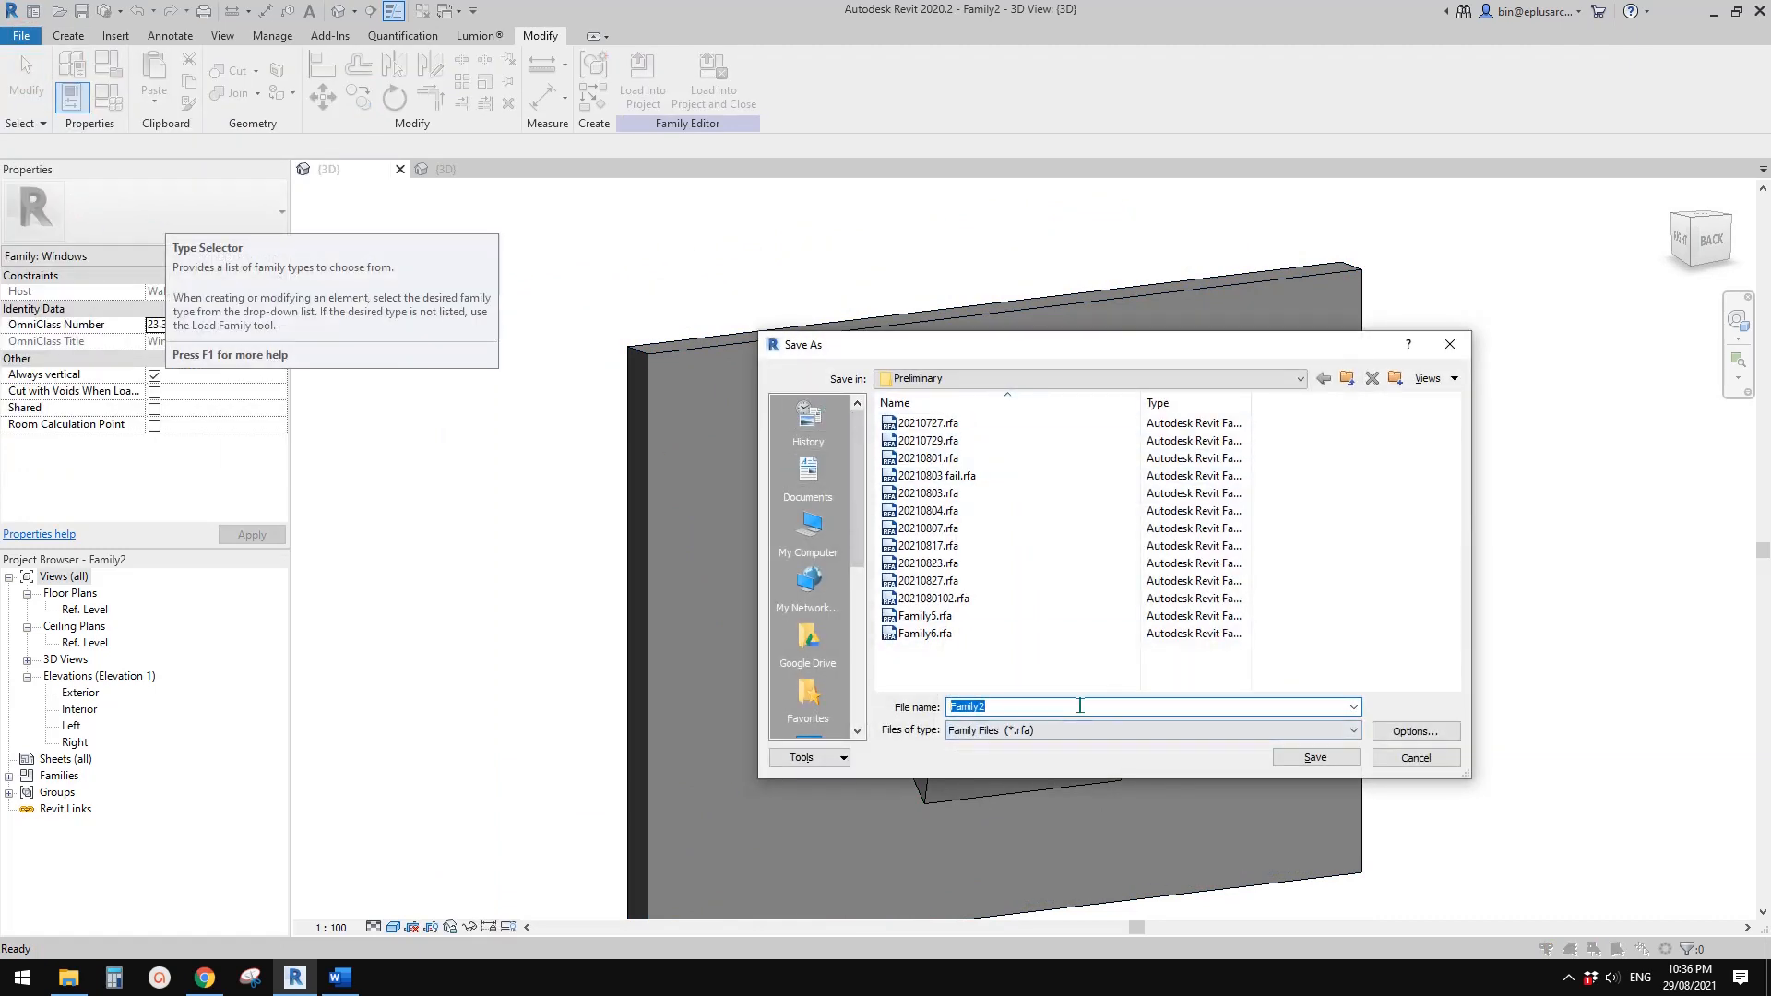
pyautogui.write('2')
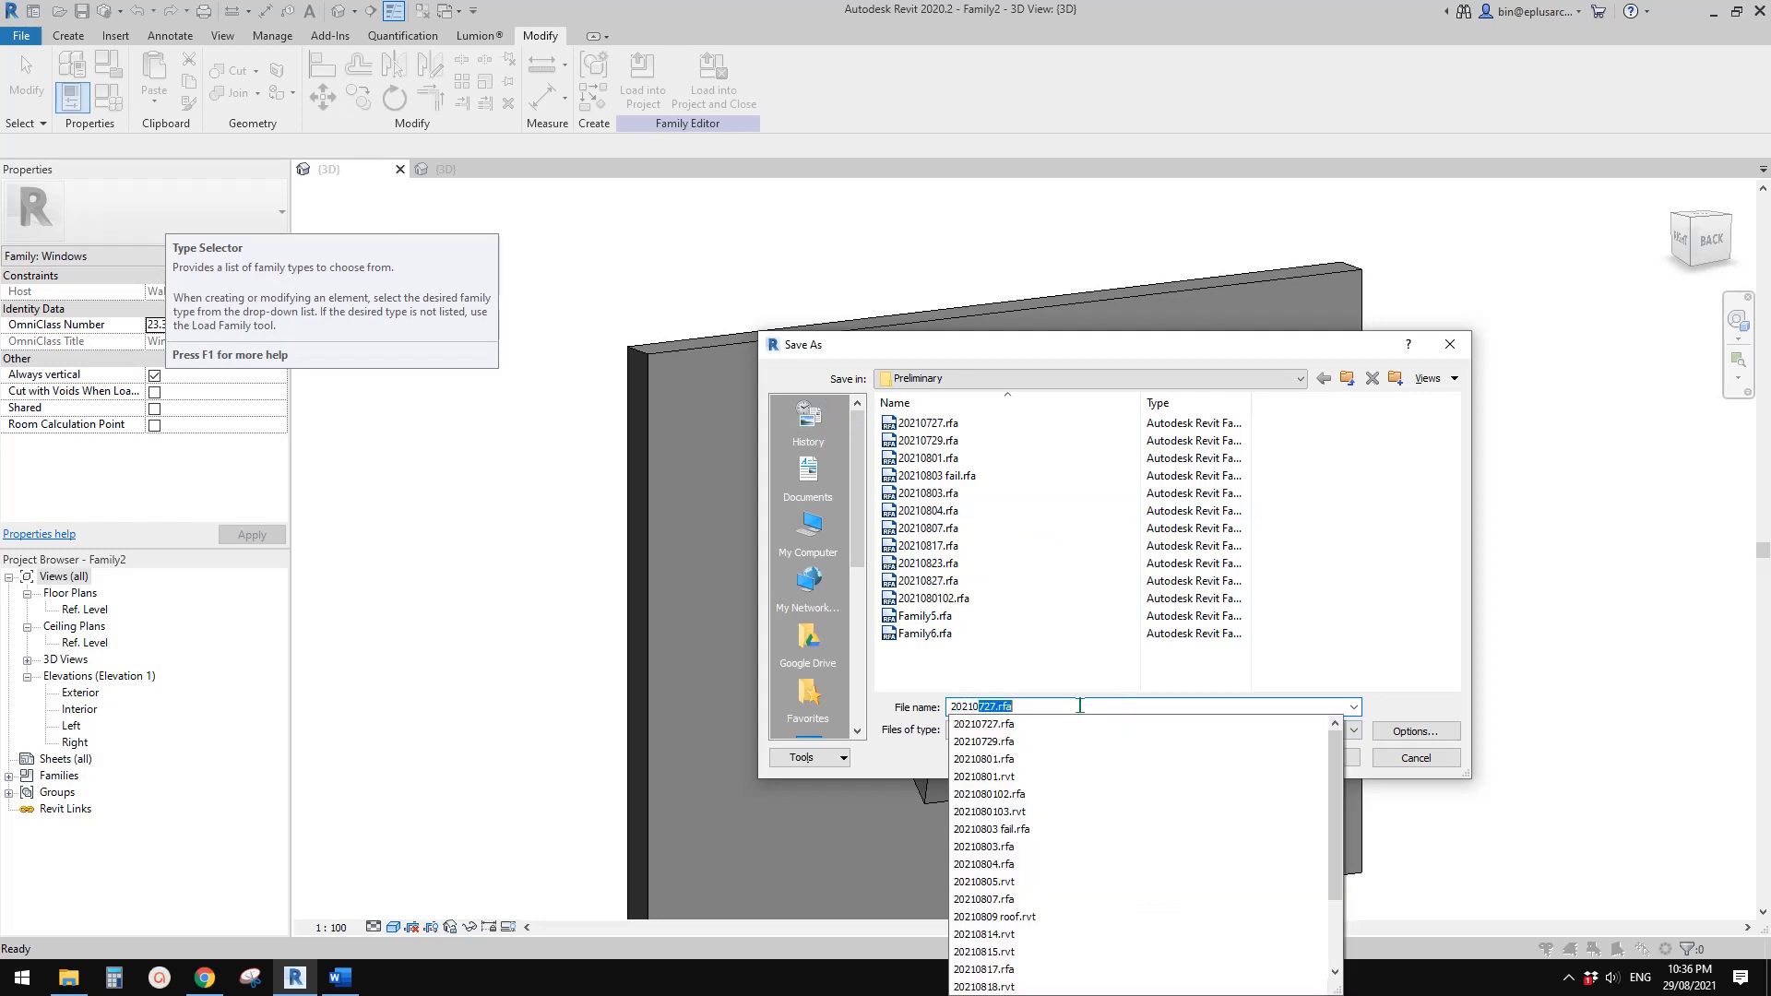
pyautogui.write('0210')
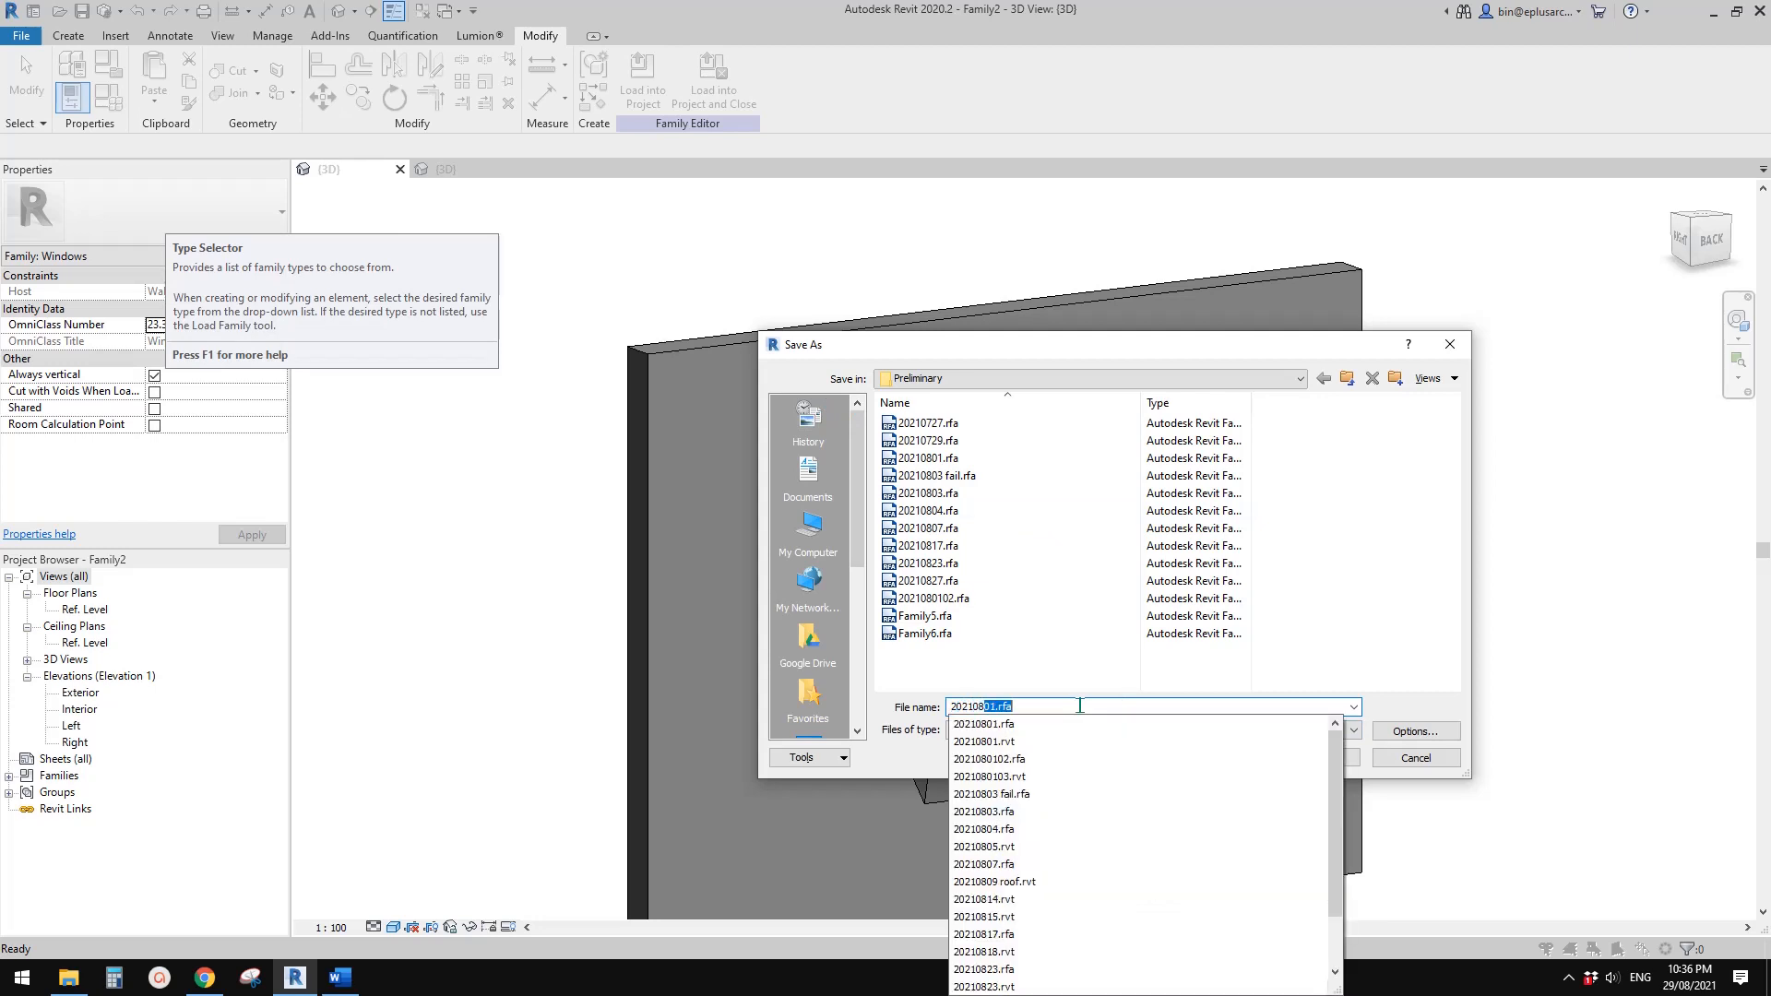
pyautogui.write('829')
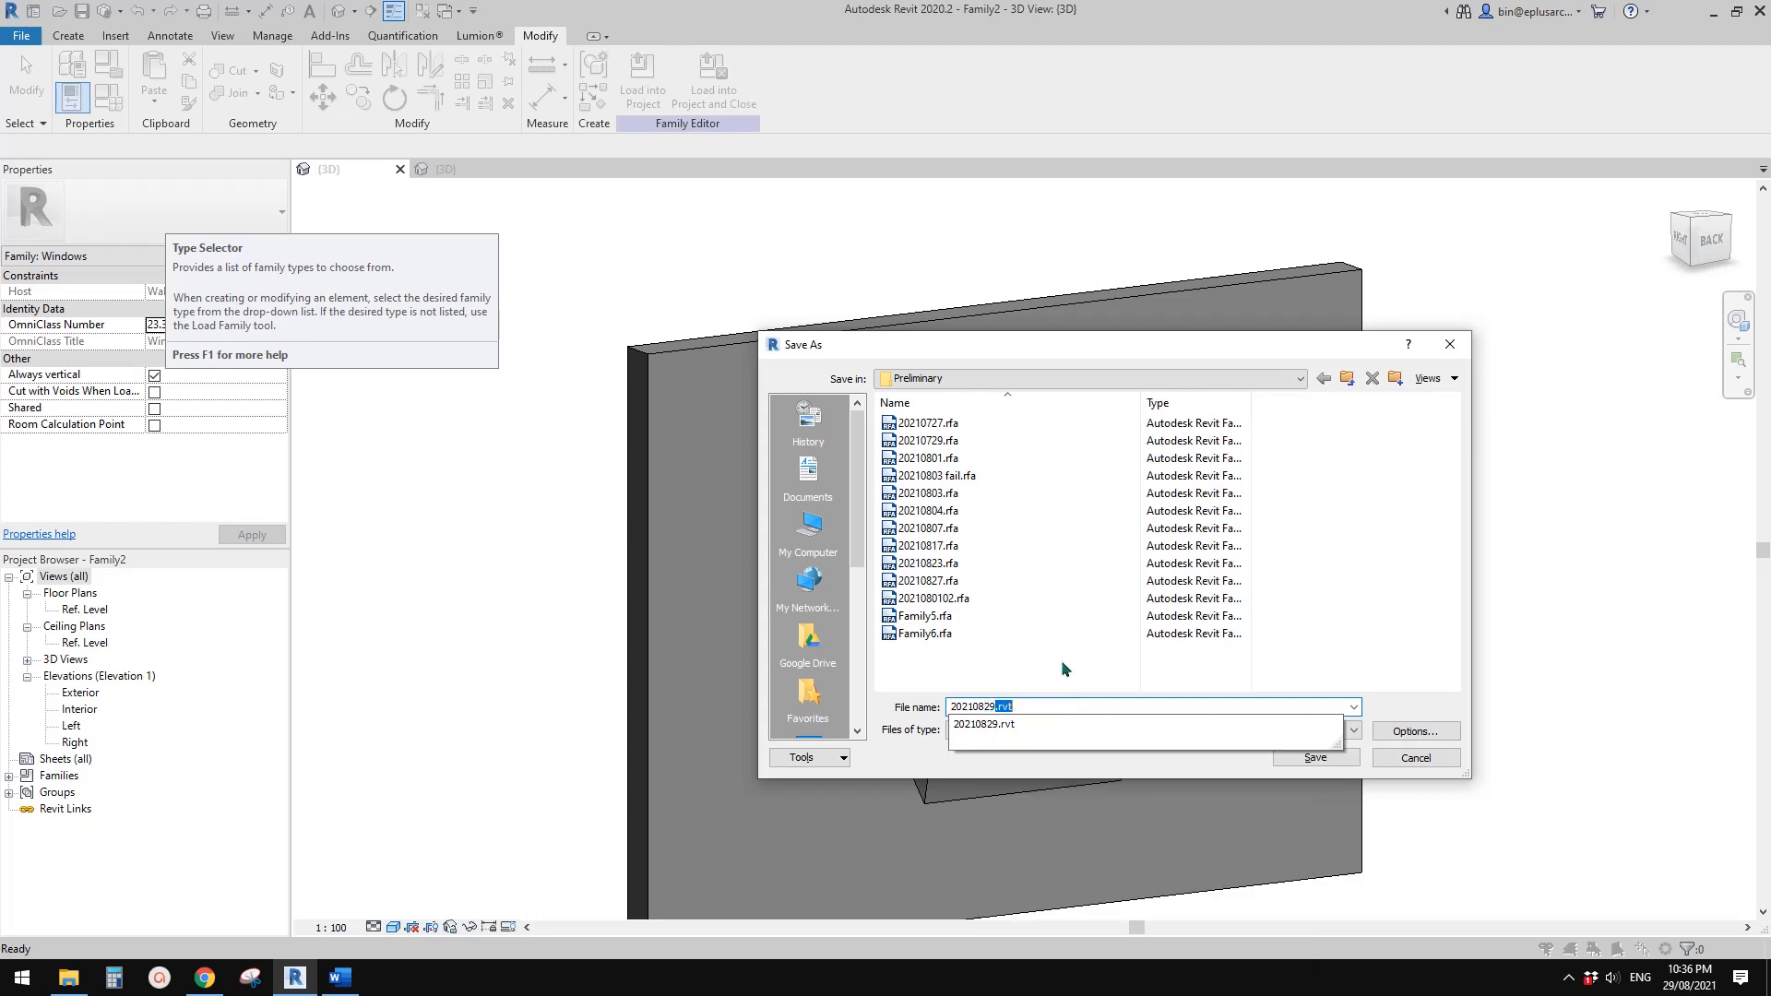
pyautogui.write('a')
pyautogui.click(1315, 757)
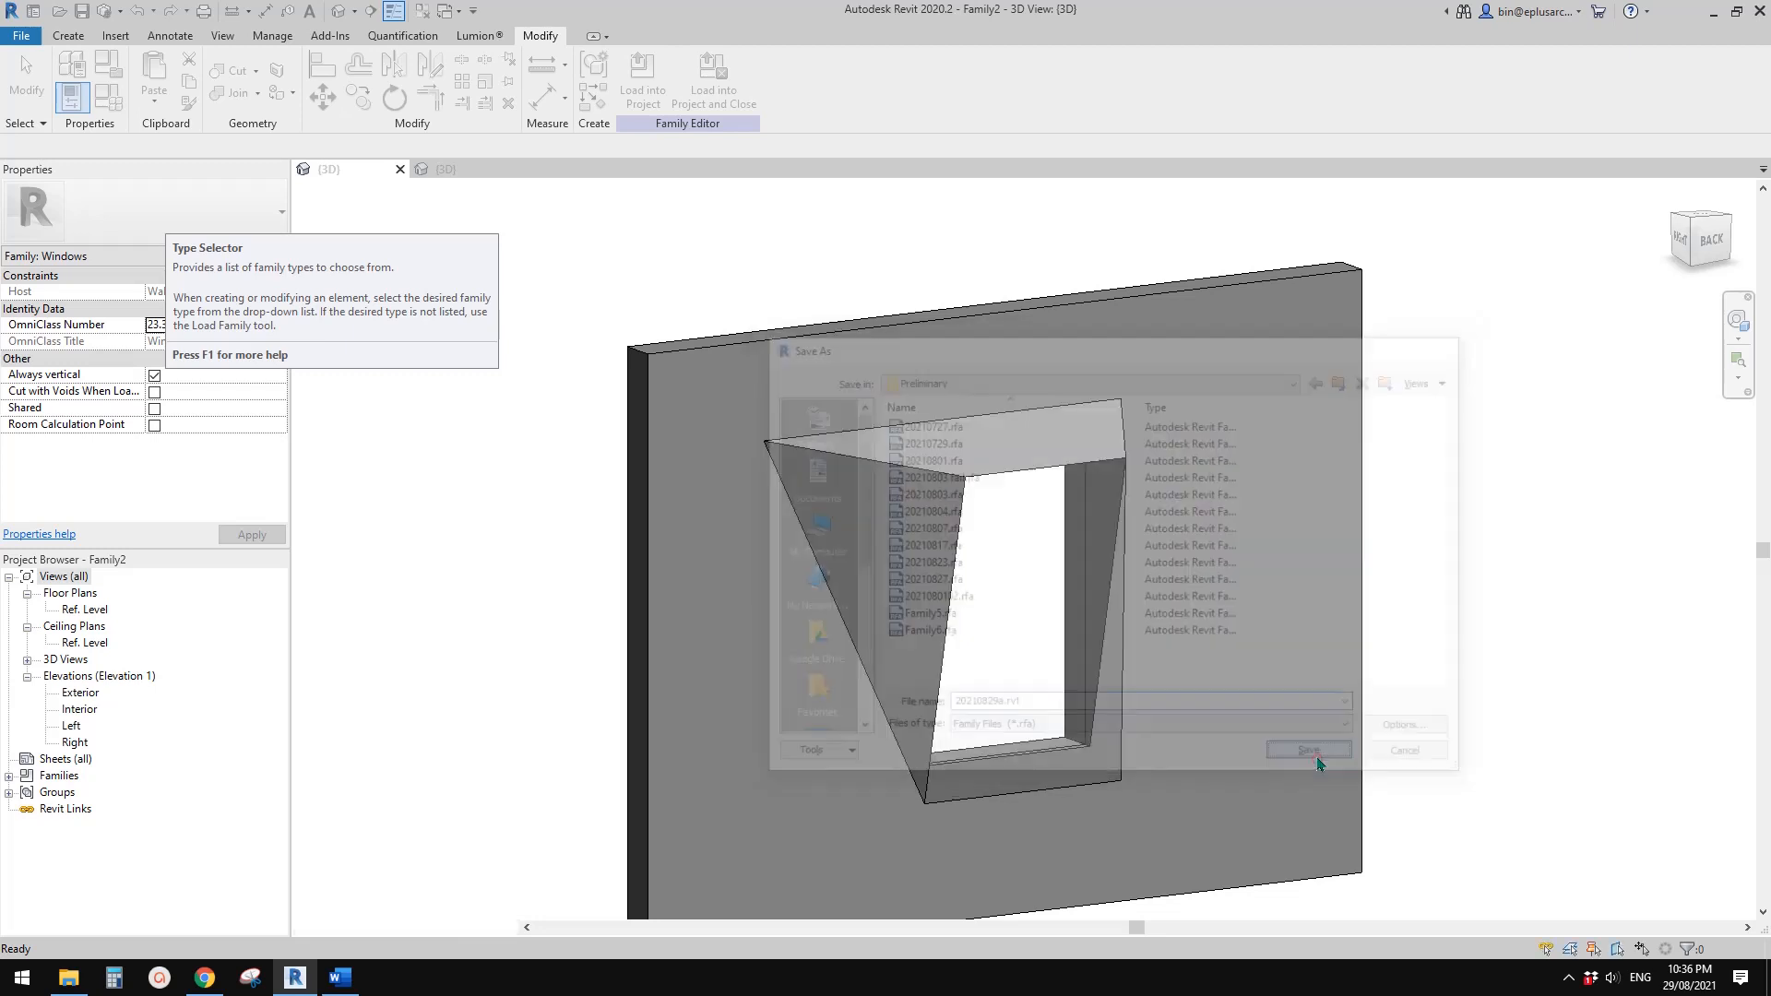
pyautogui.click(400, 169)
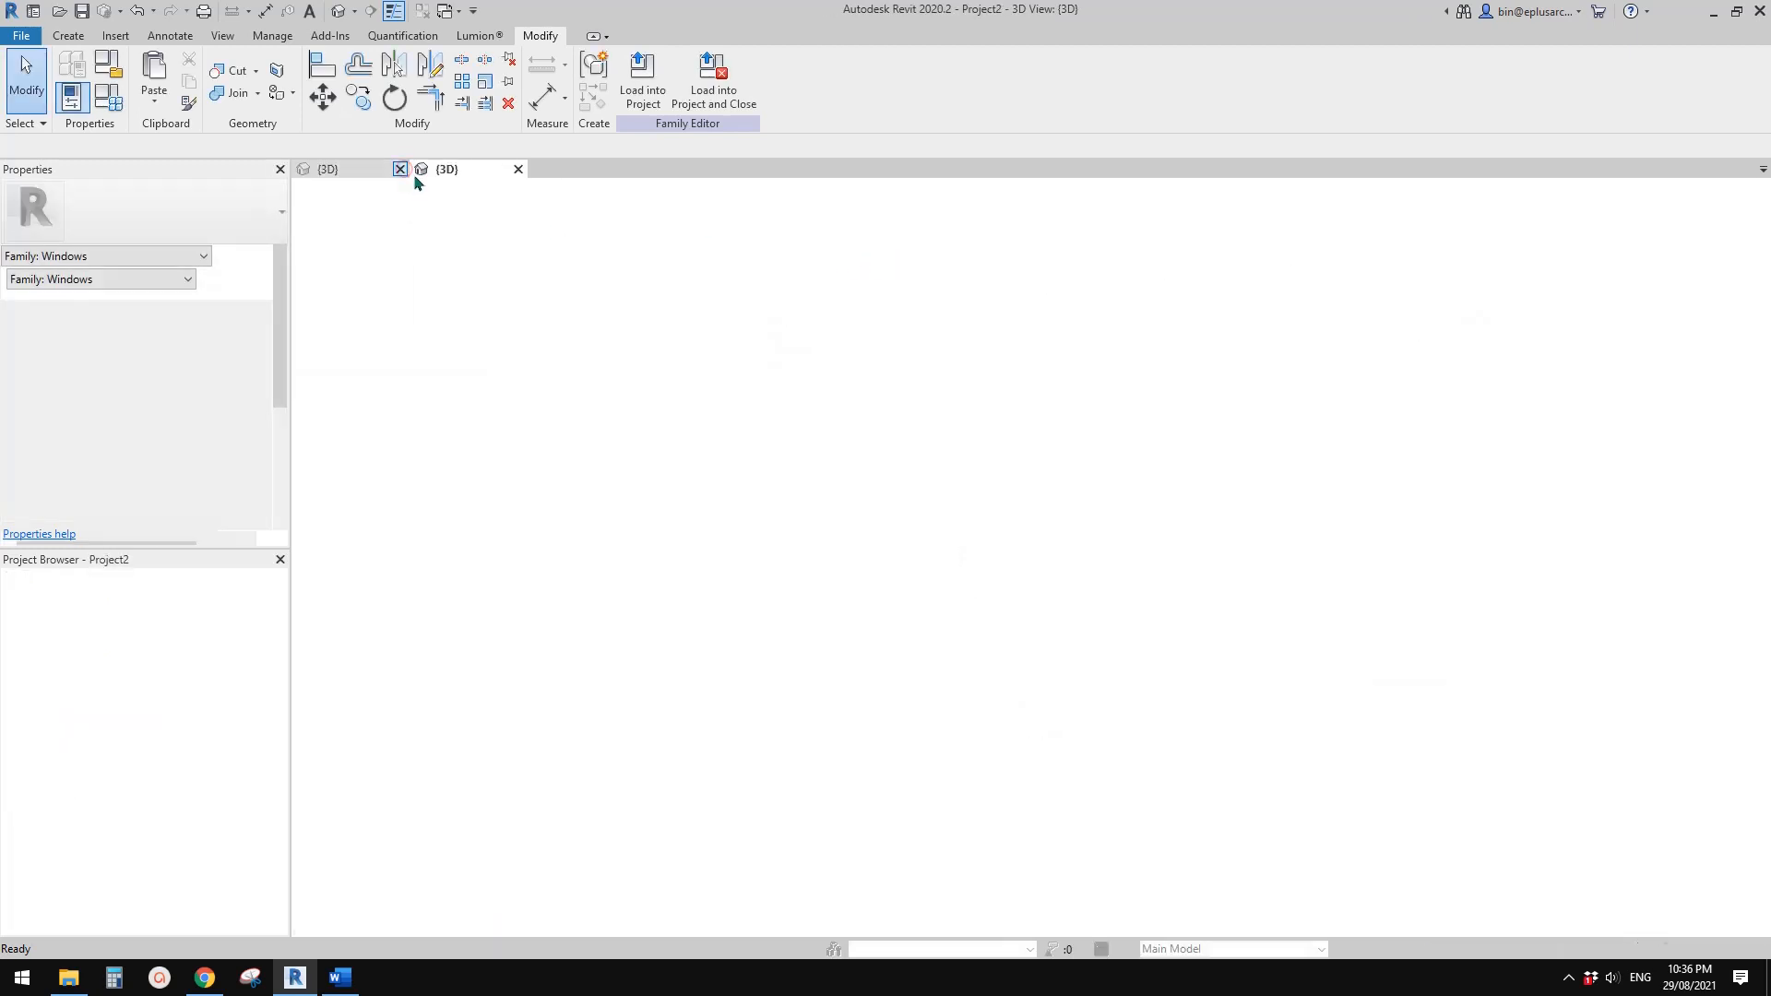
pyautogui.click(917, 483)
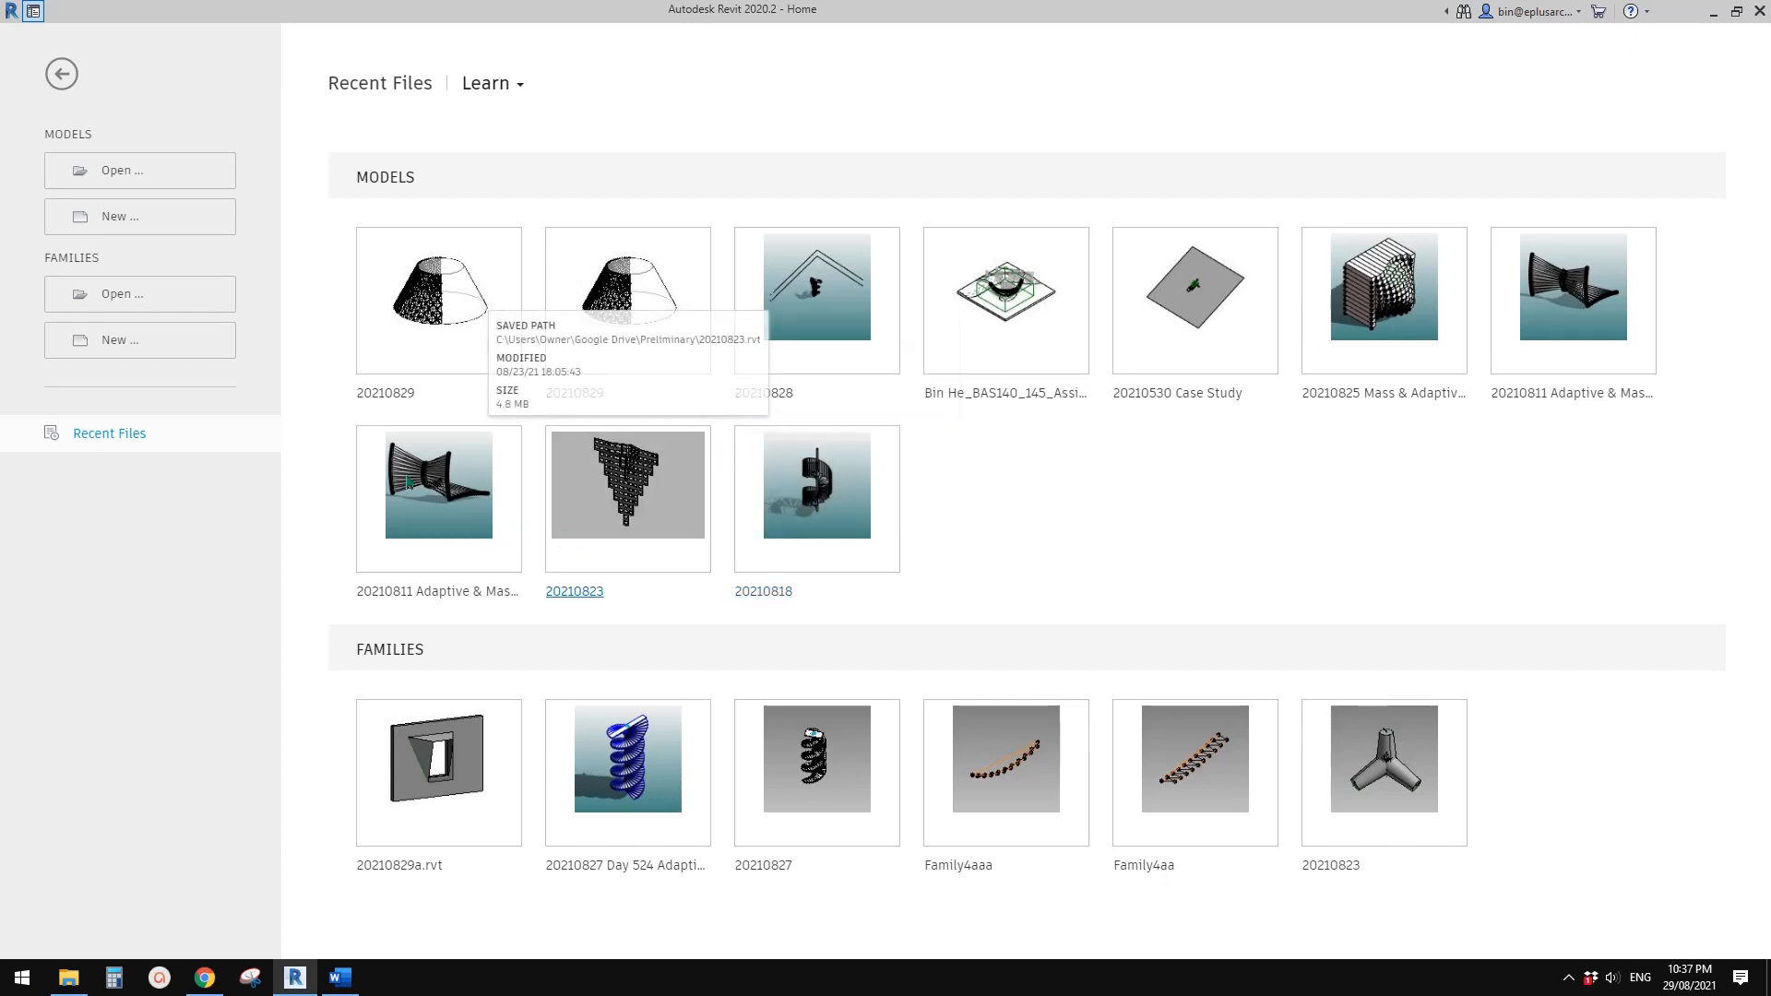
# Create a new family from the Metric Window.rft template
pyautogui.click(102, 341)
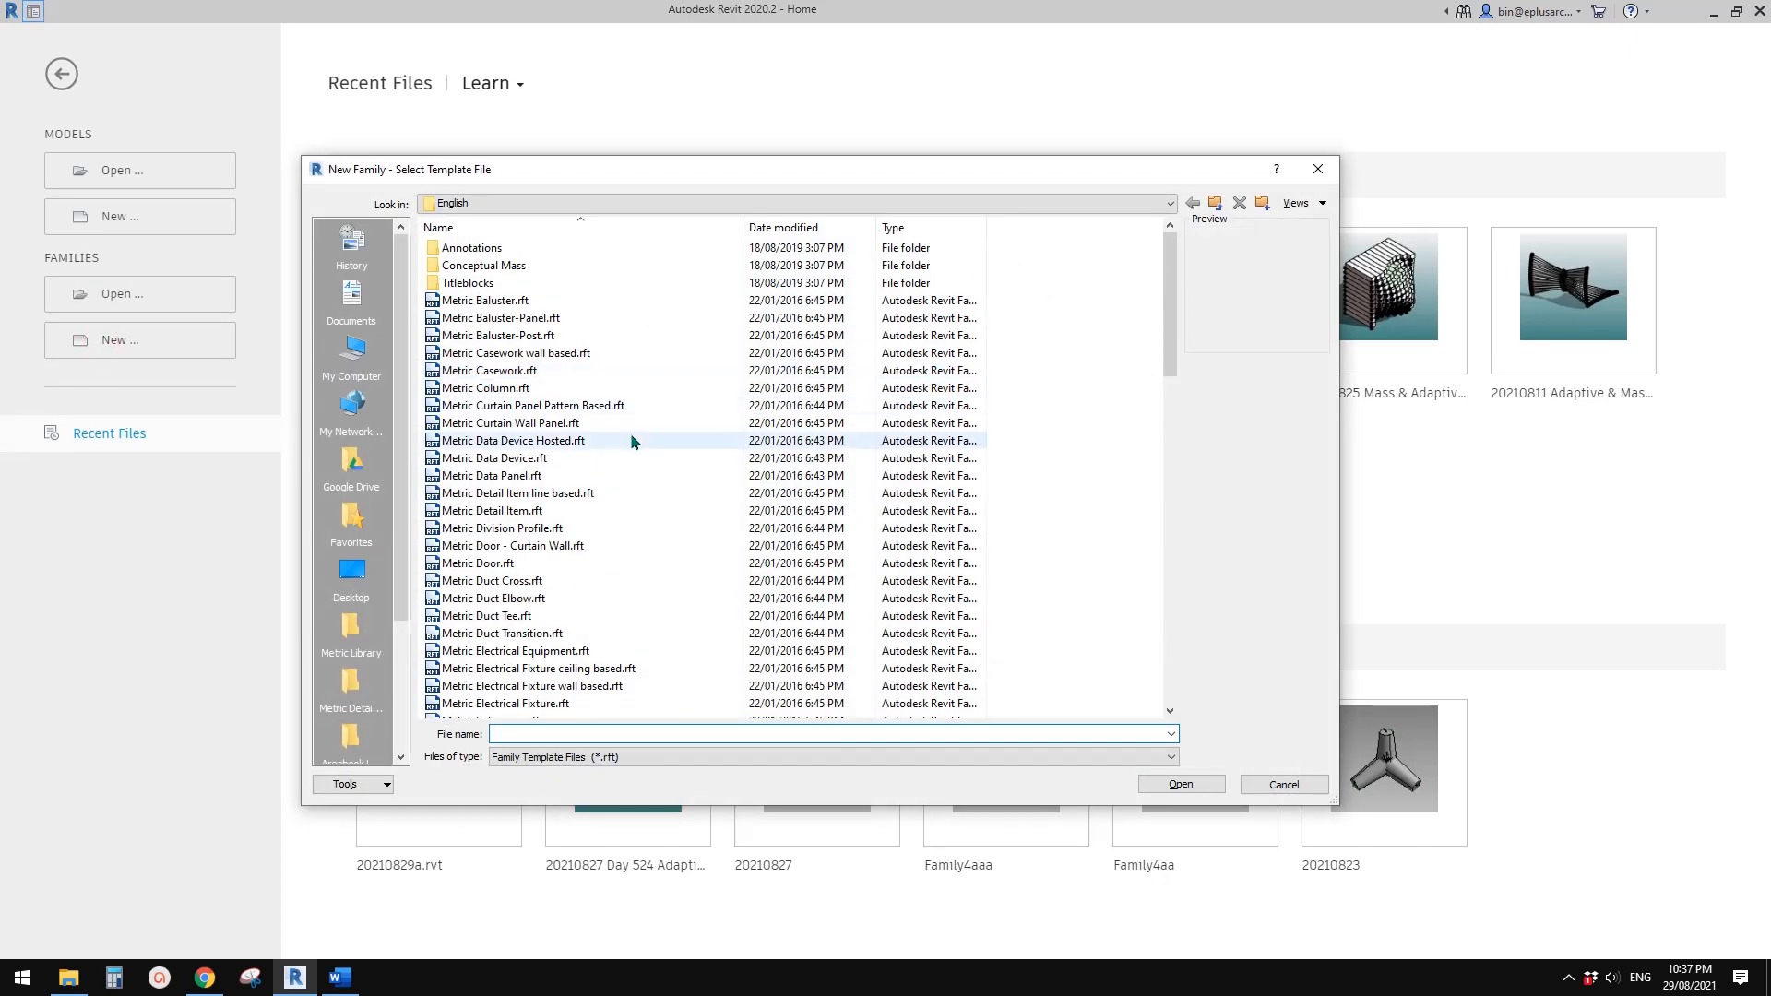
pyautogui.click(1169, 419)
pyautogui.moveTo(1169, 444); pyautogui.dragTo(1173, 648)
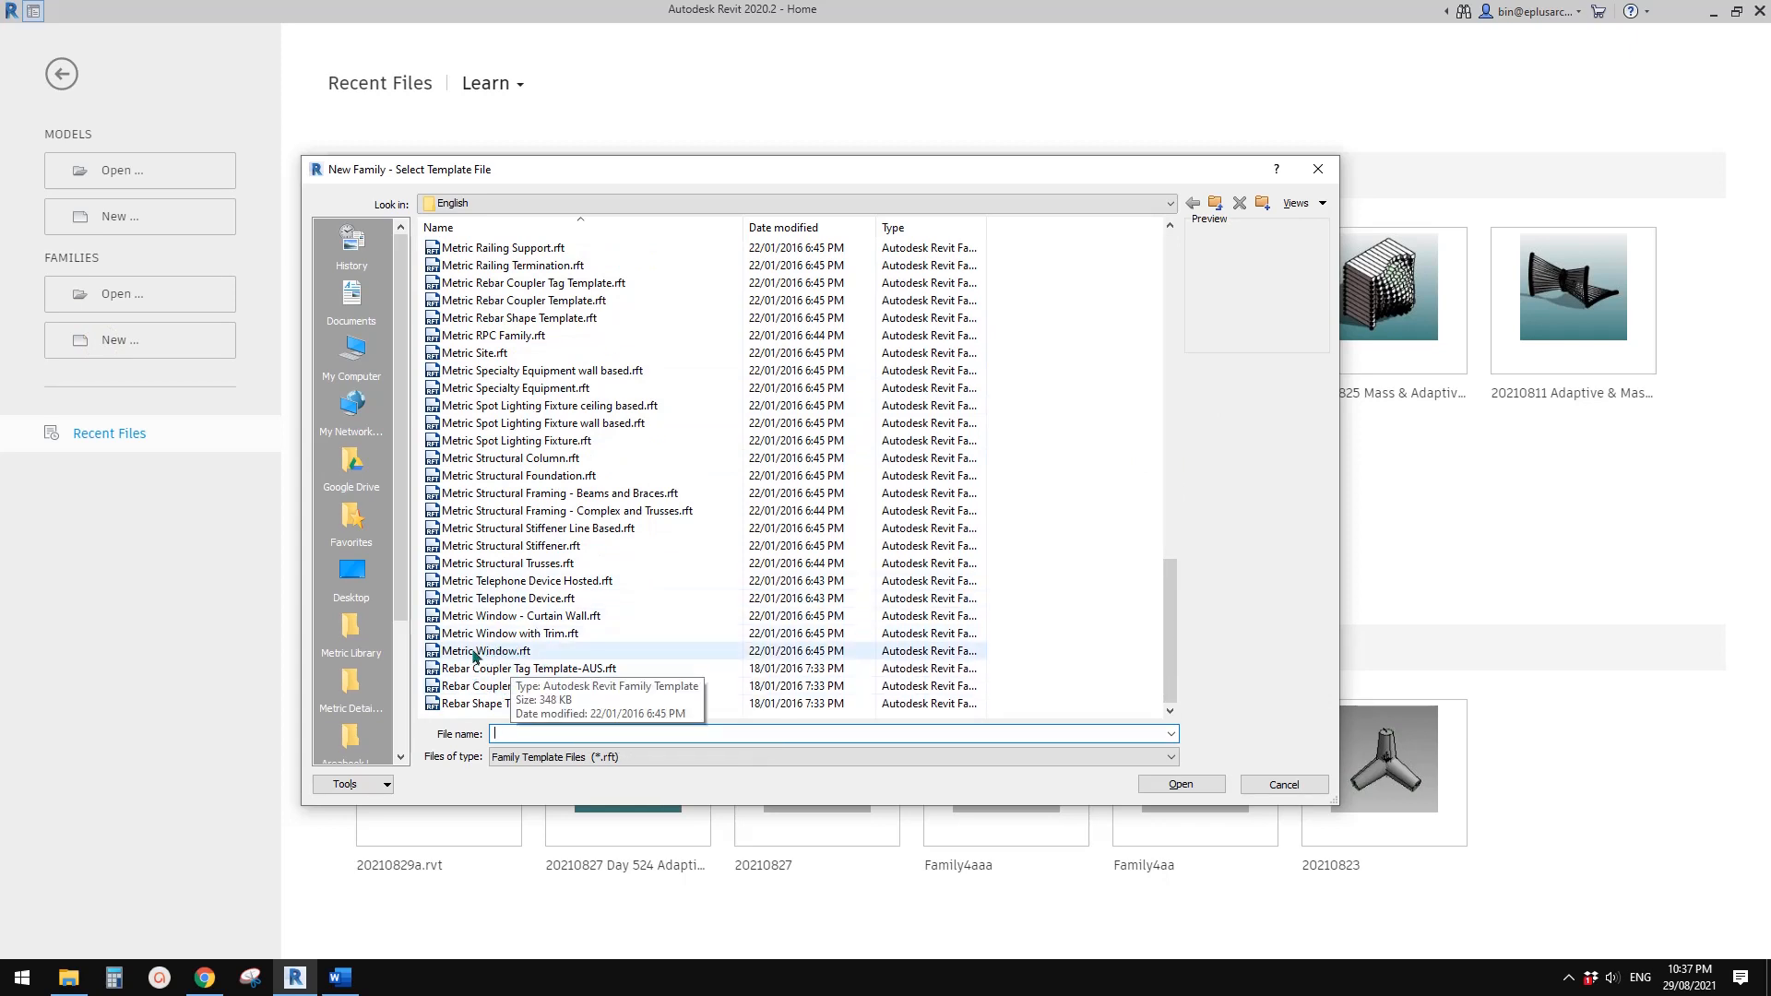
pyautogui.click(473, 653)
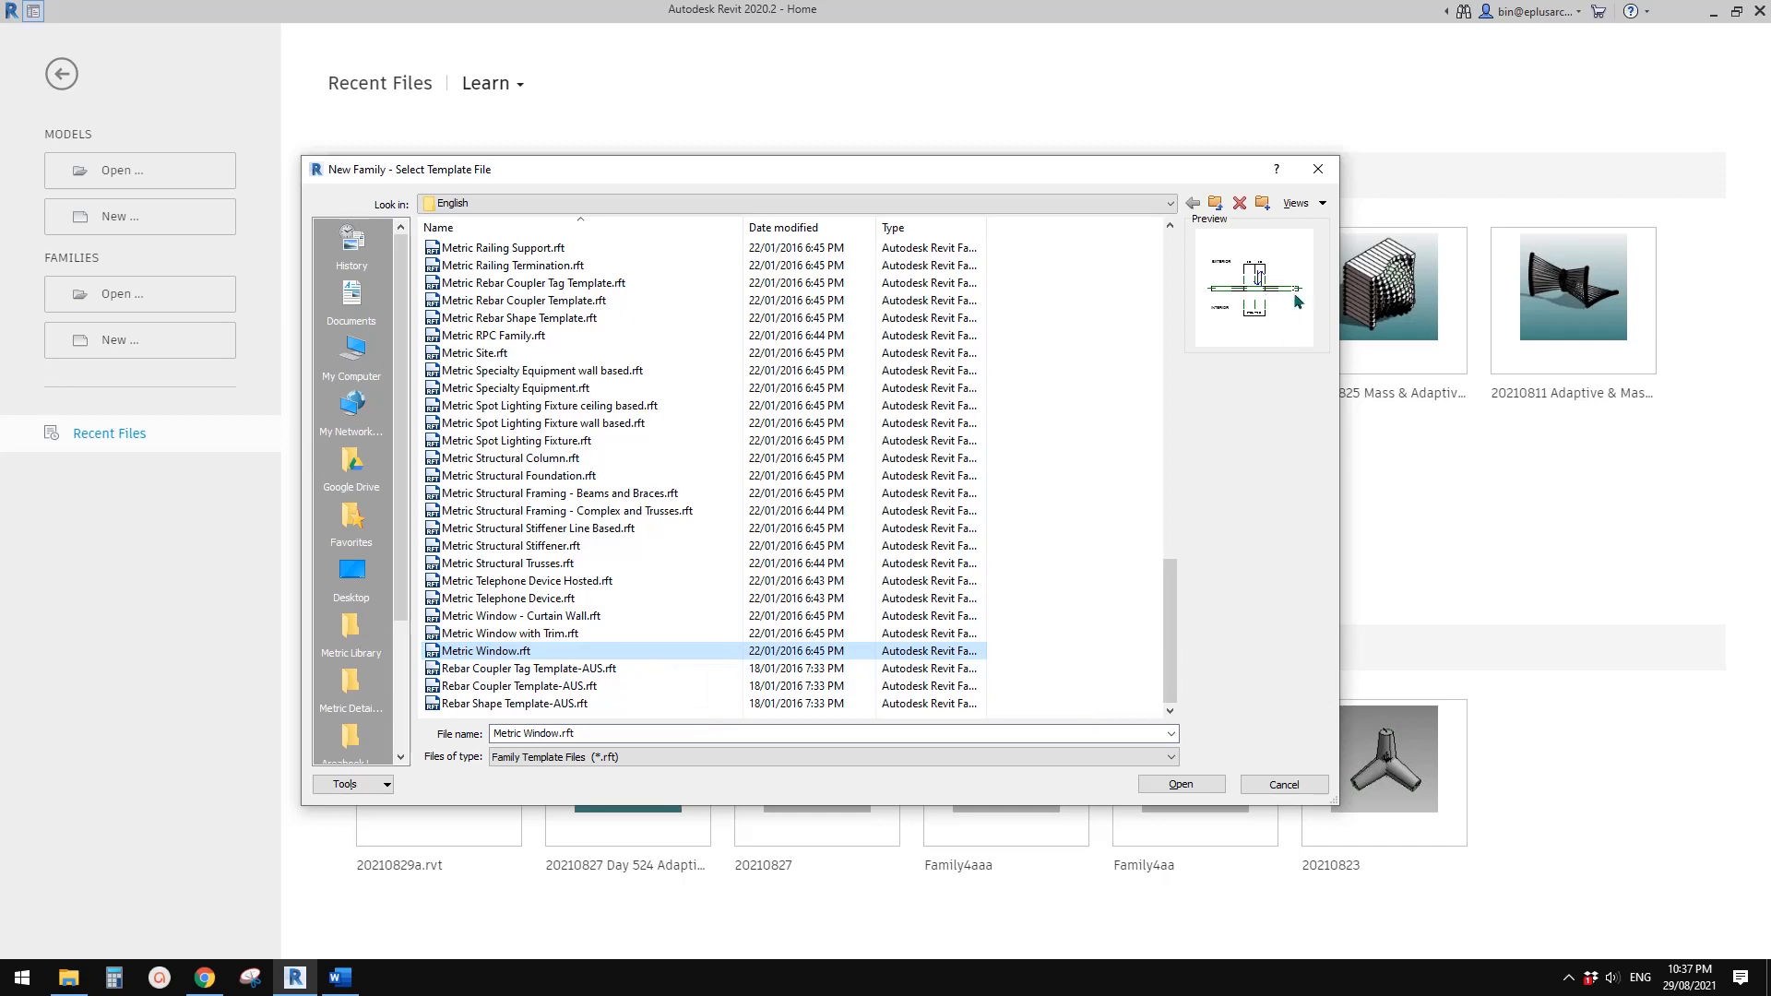
pyautogui.click(1182, 784)
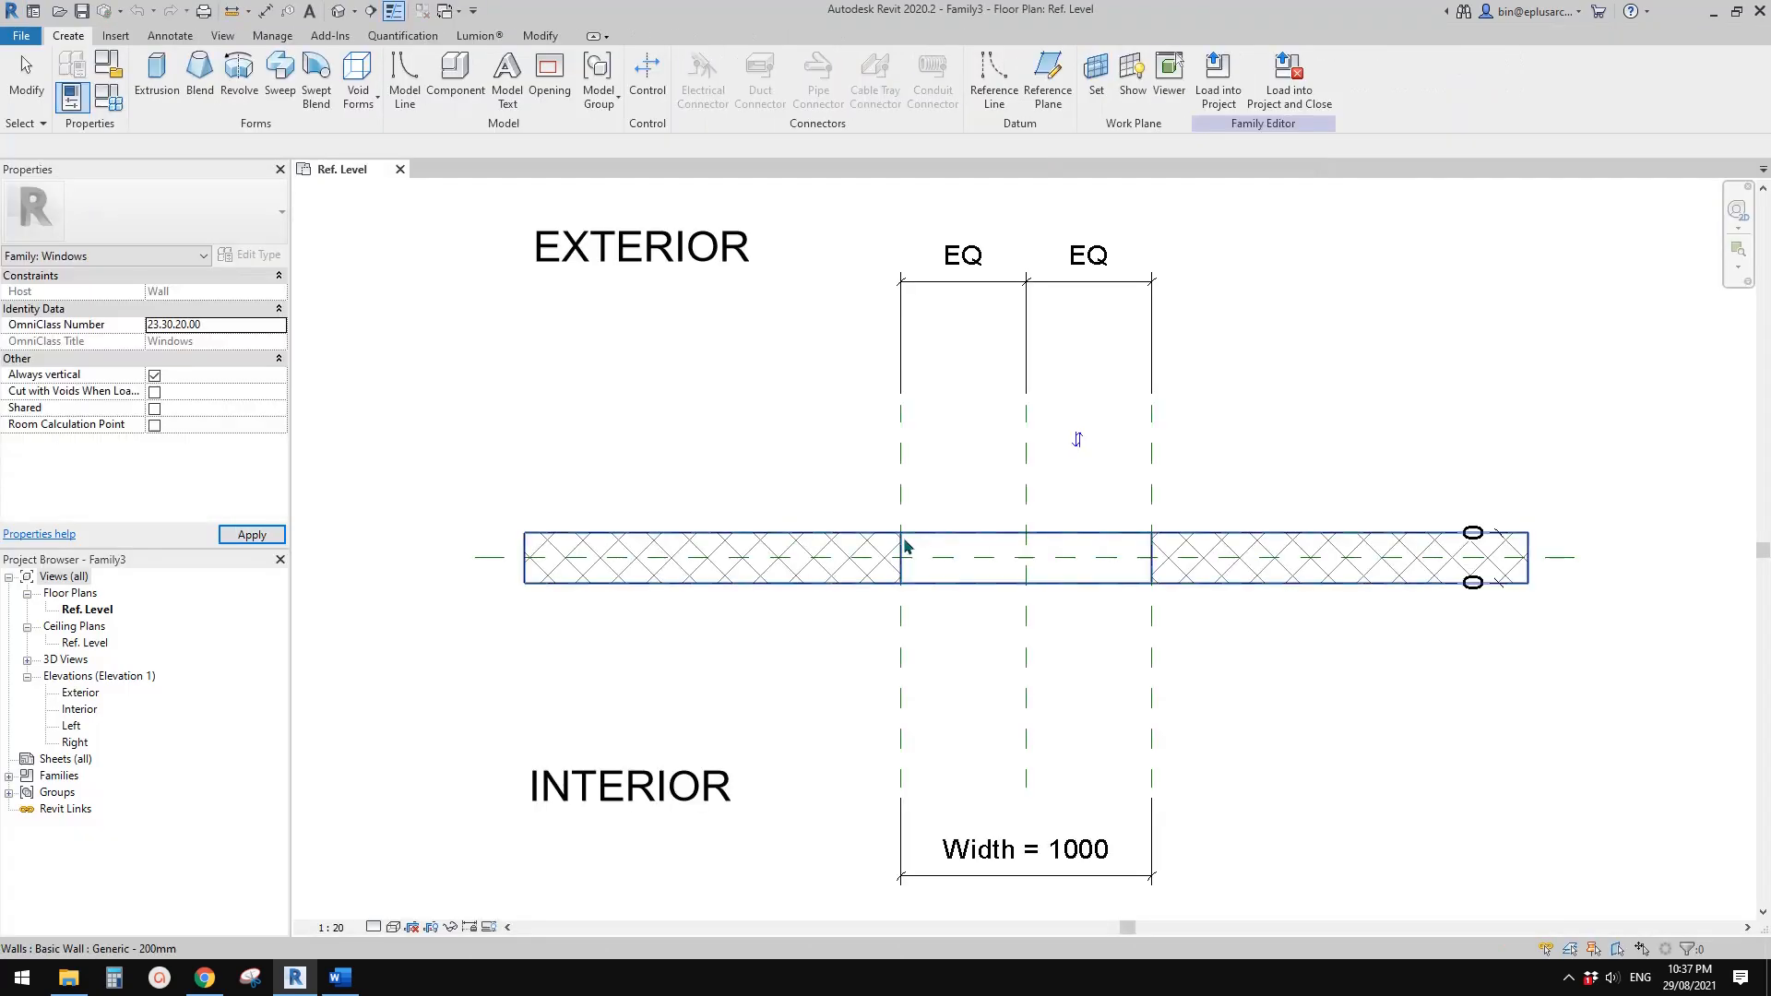
# Look over the Ref. Level floor plan and open the Exterior elevation of the new window family
pyautogui.moveTo(1047, 560); pyautogui.dragTo(996, 500, button='middle')
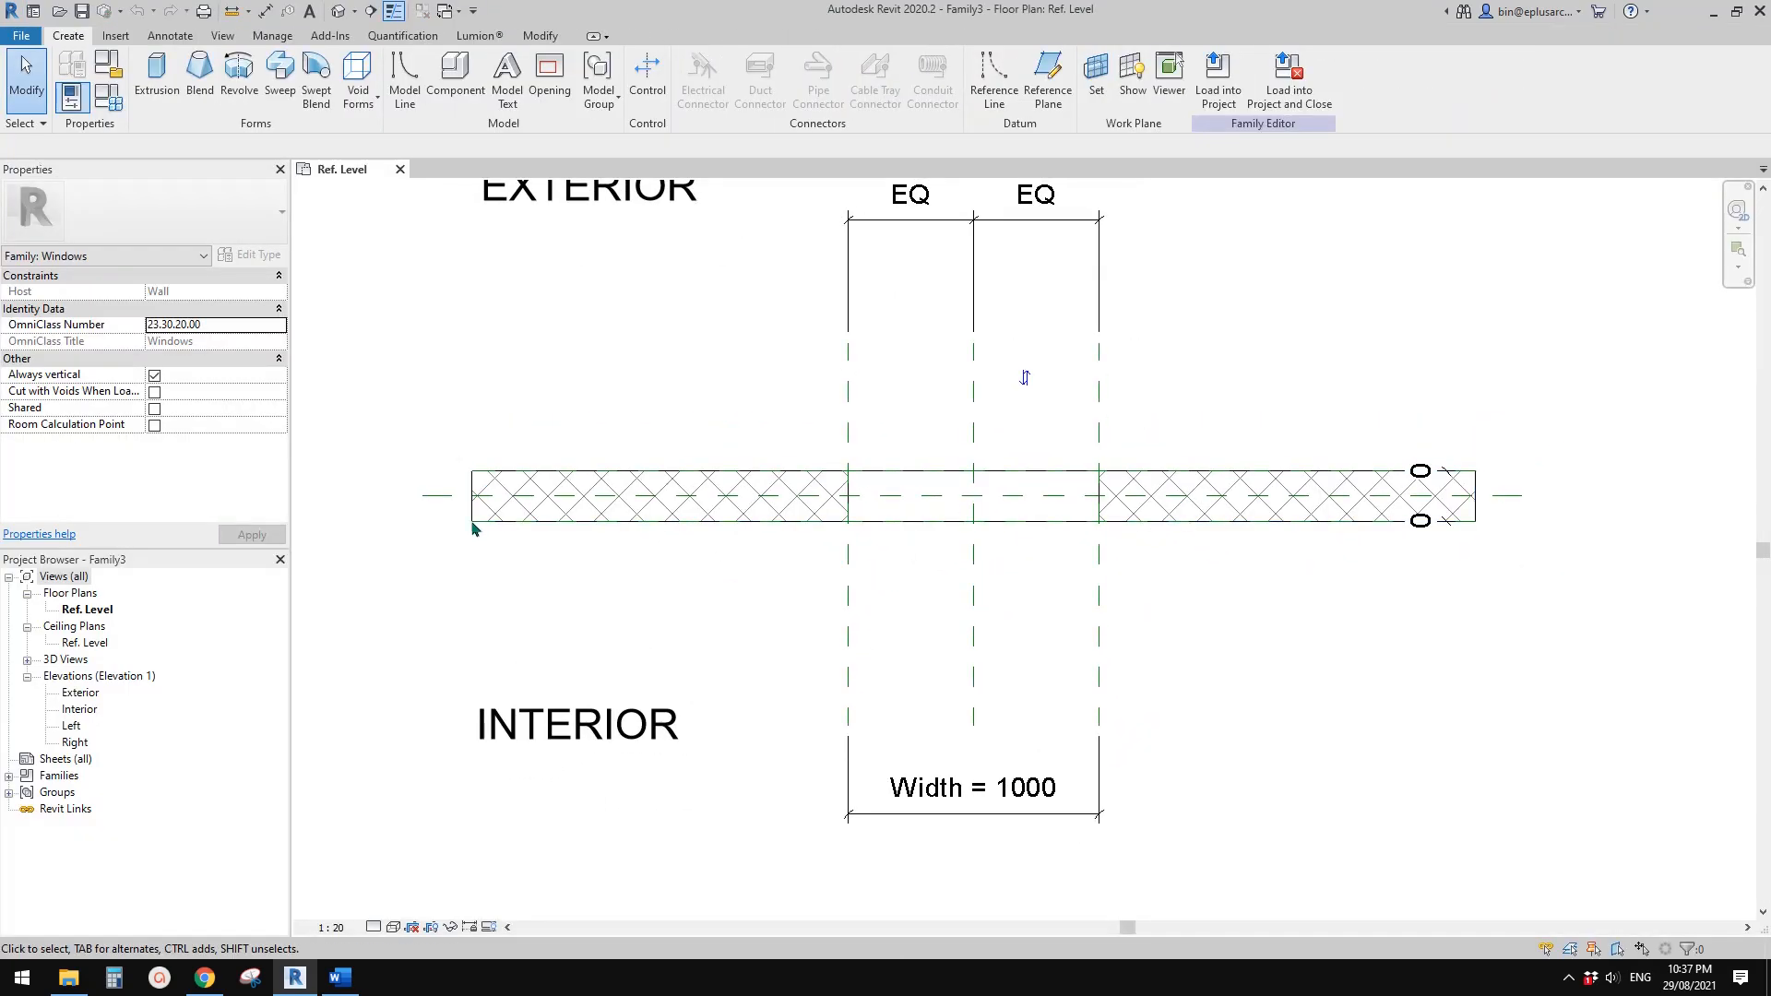
pyautogui.moveTo(526, 368); pyautogui.dragTo(506, 449, button='middle')
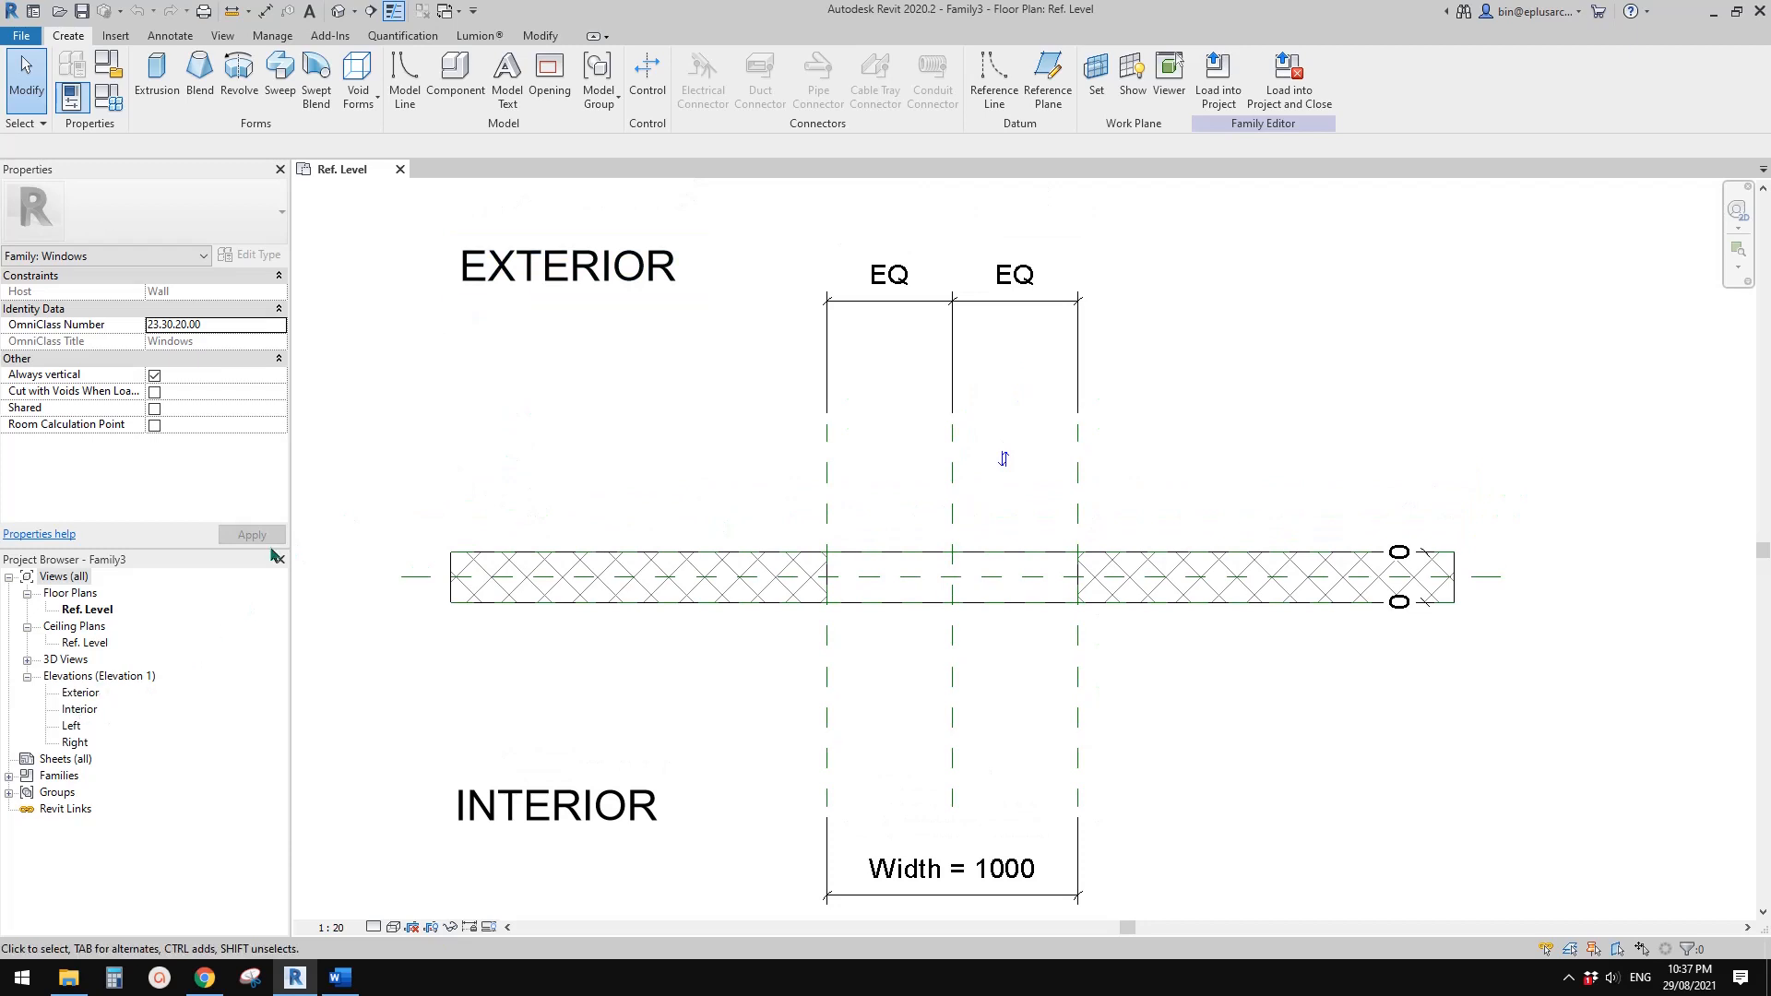
pyautogui.doubleClick(80, 695)
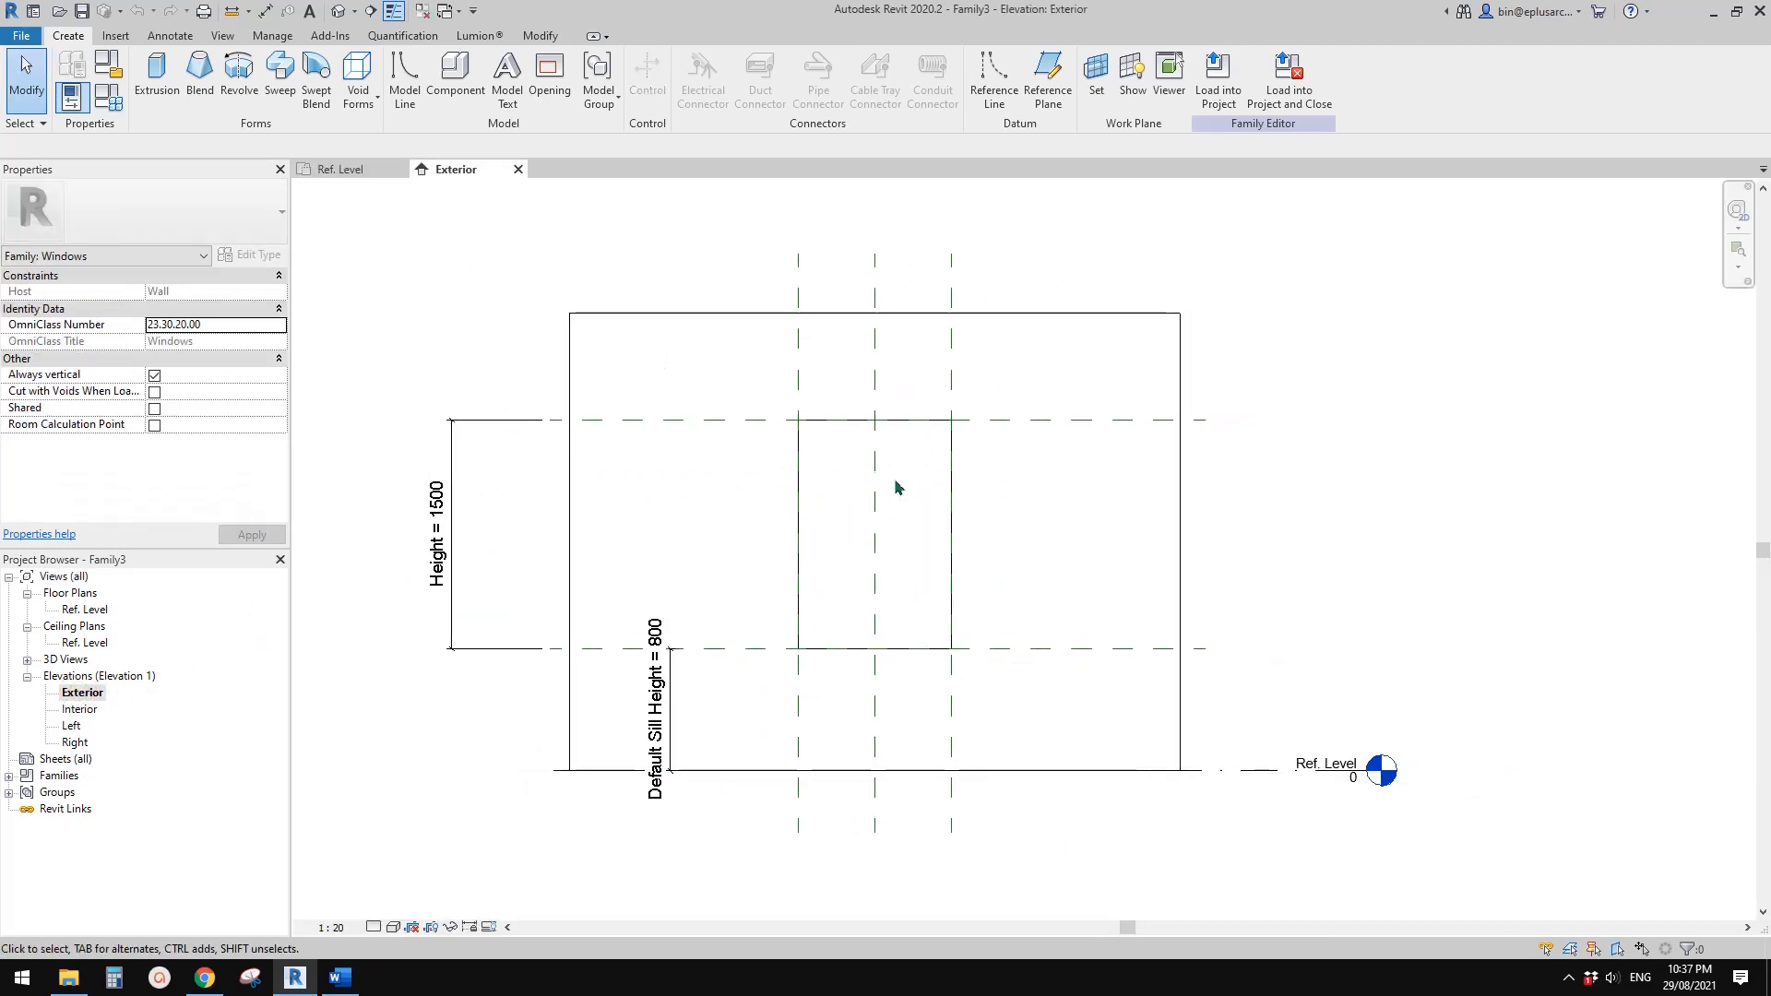
# Switch to Word and capture the façade reference photo as a new snip in Snipping Tool
pyautogui.click(341, 977)
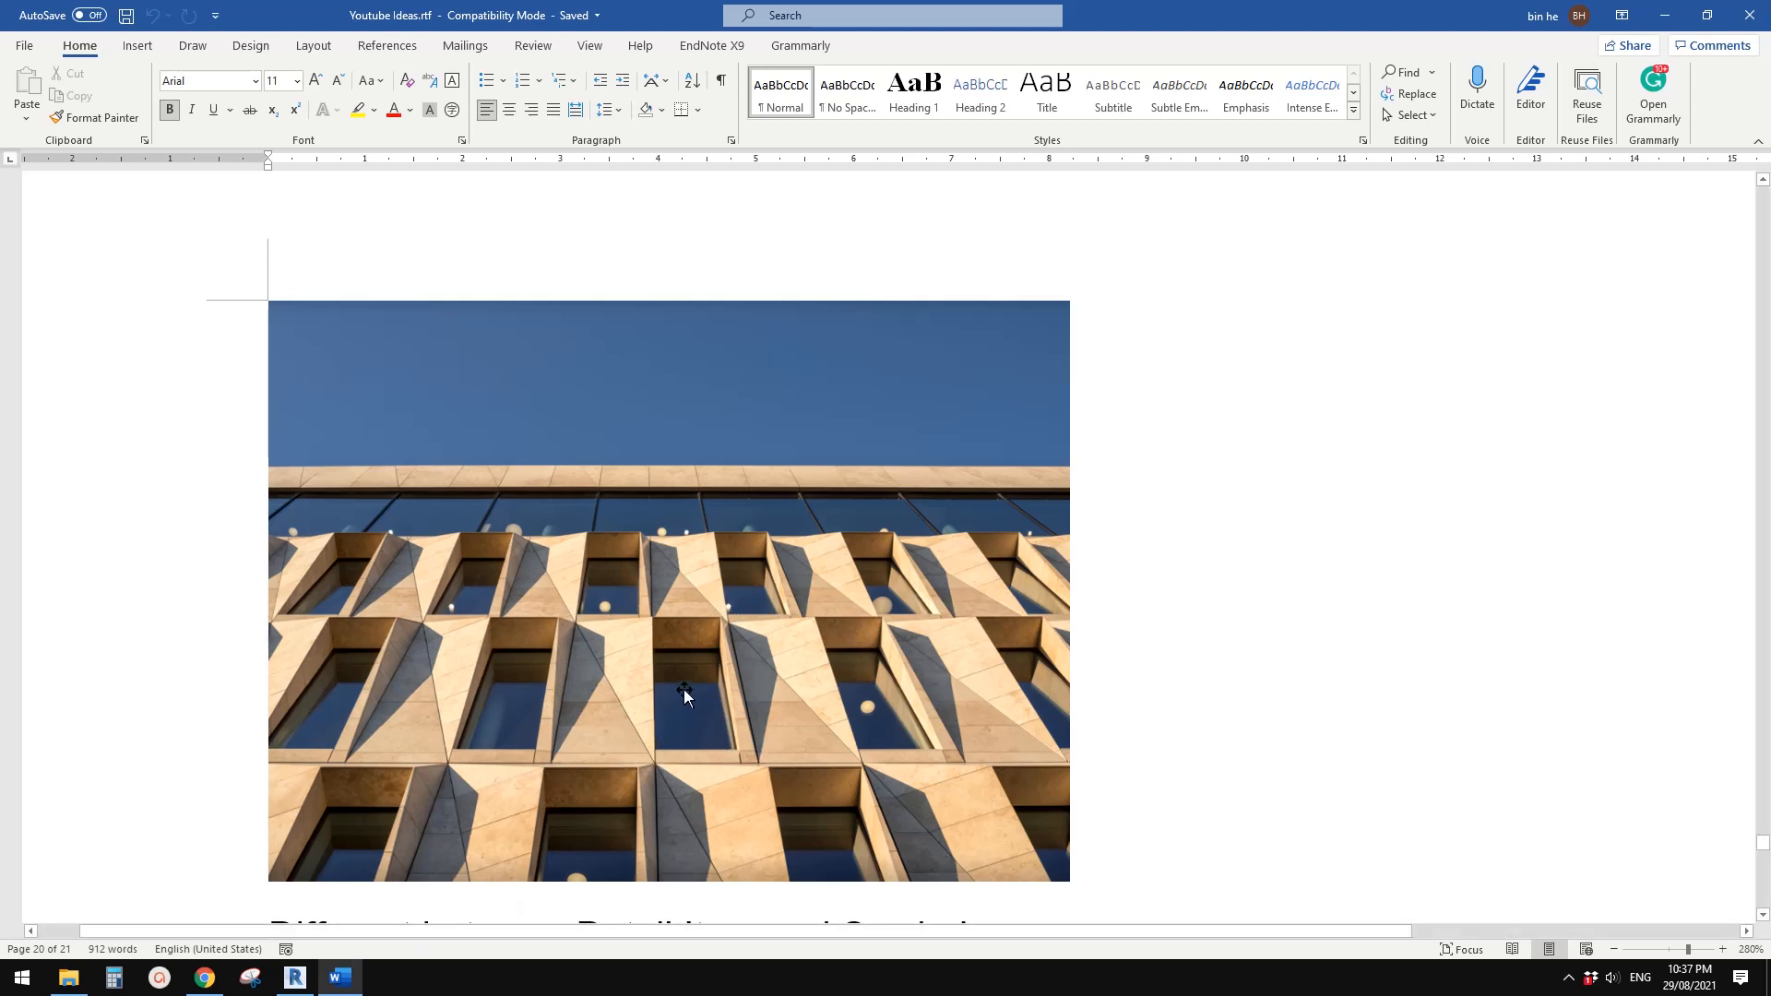
pyautogui.click(250, 980)
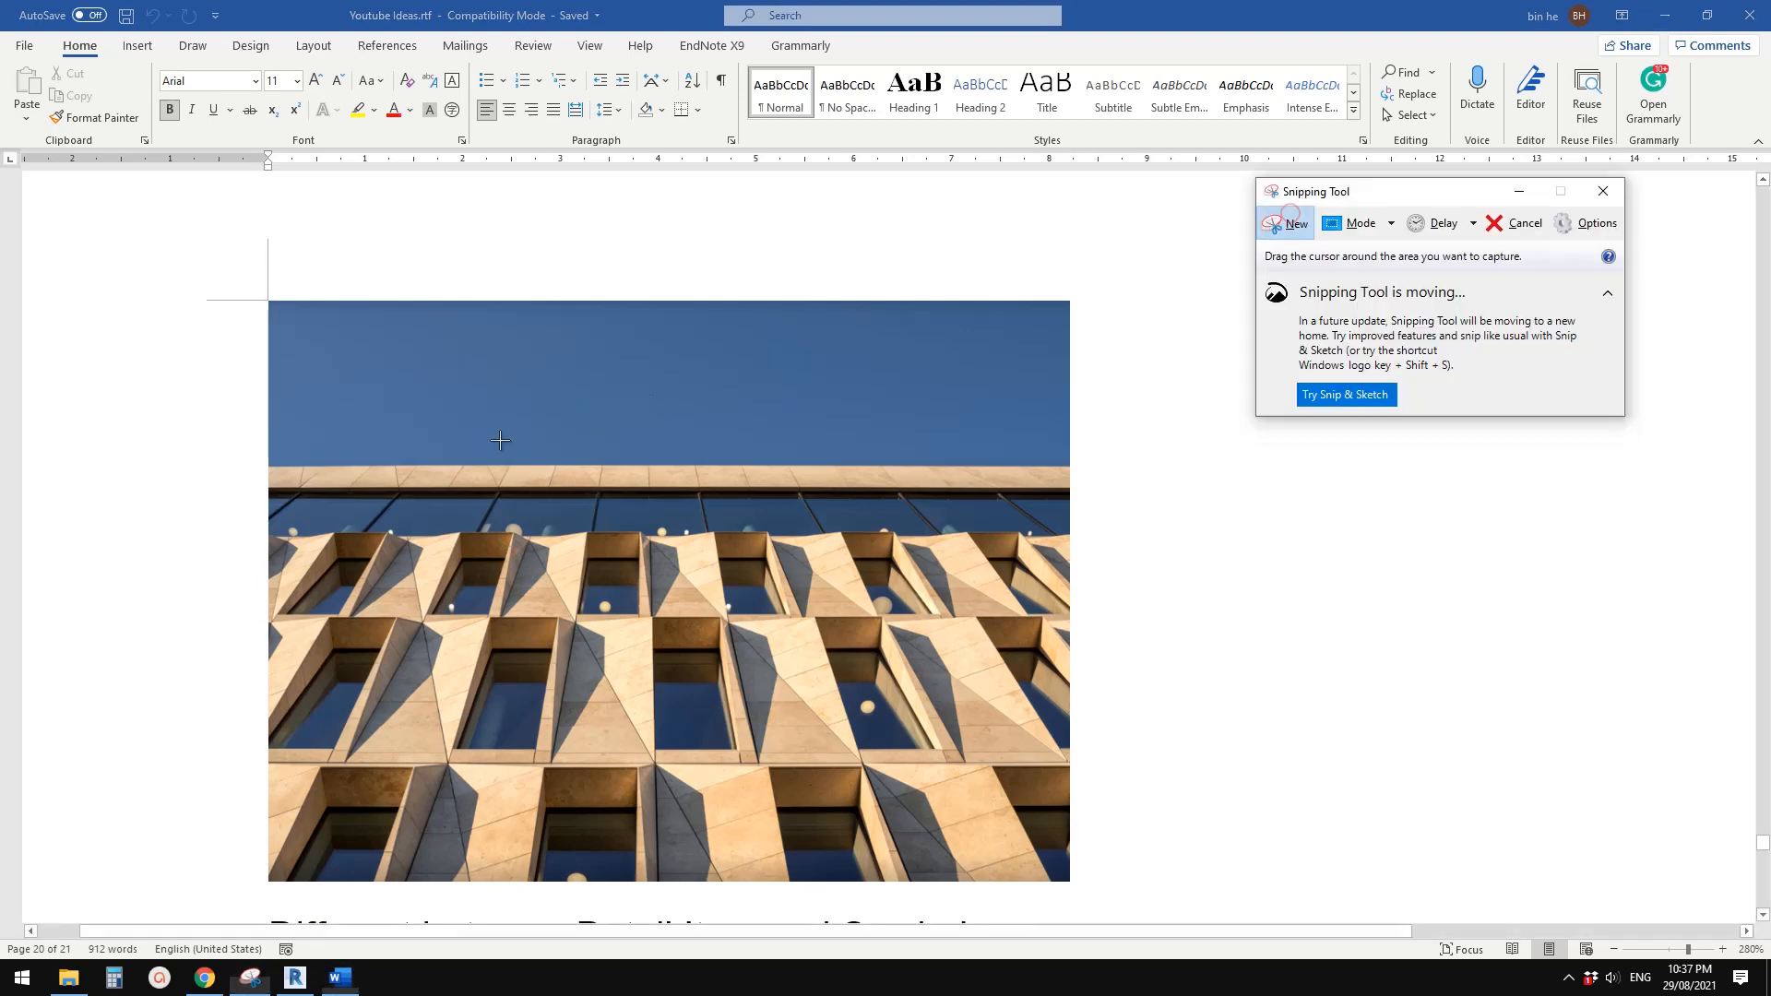
pyautogui.click(1291, 221)
pyautogui.moveTo(442, 435); pyautogui.dragTo(1202, 867)
pyautogui.moveTo(888, 260); pyautogui.dragTo(882, 152)
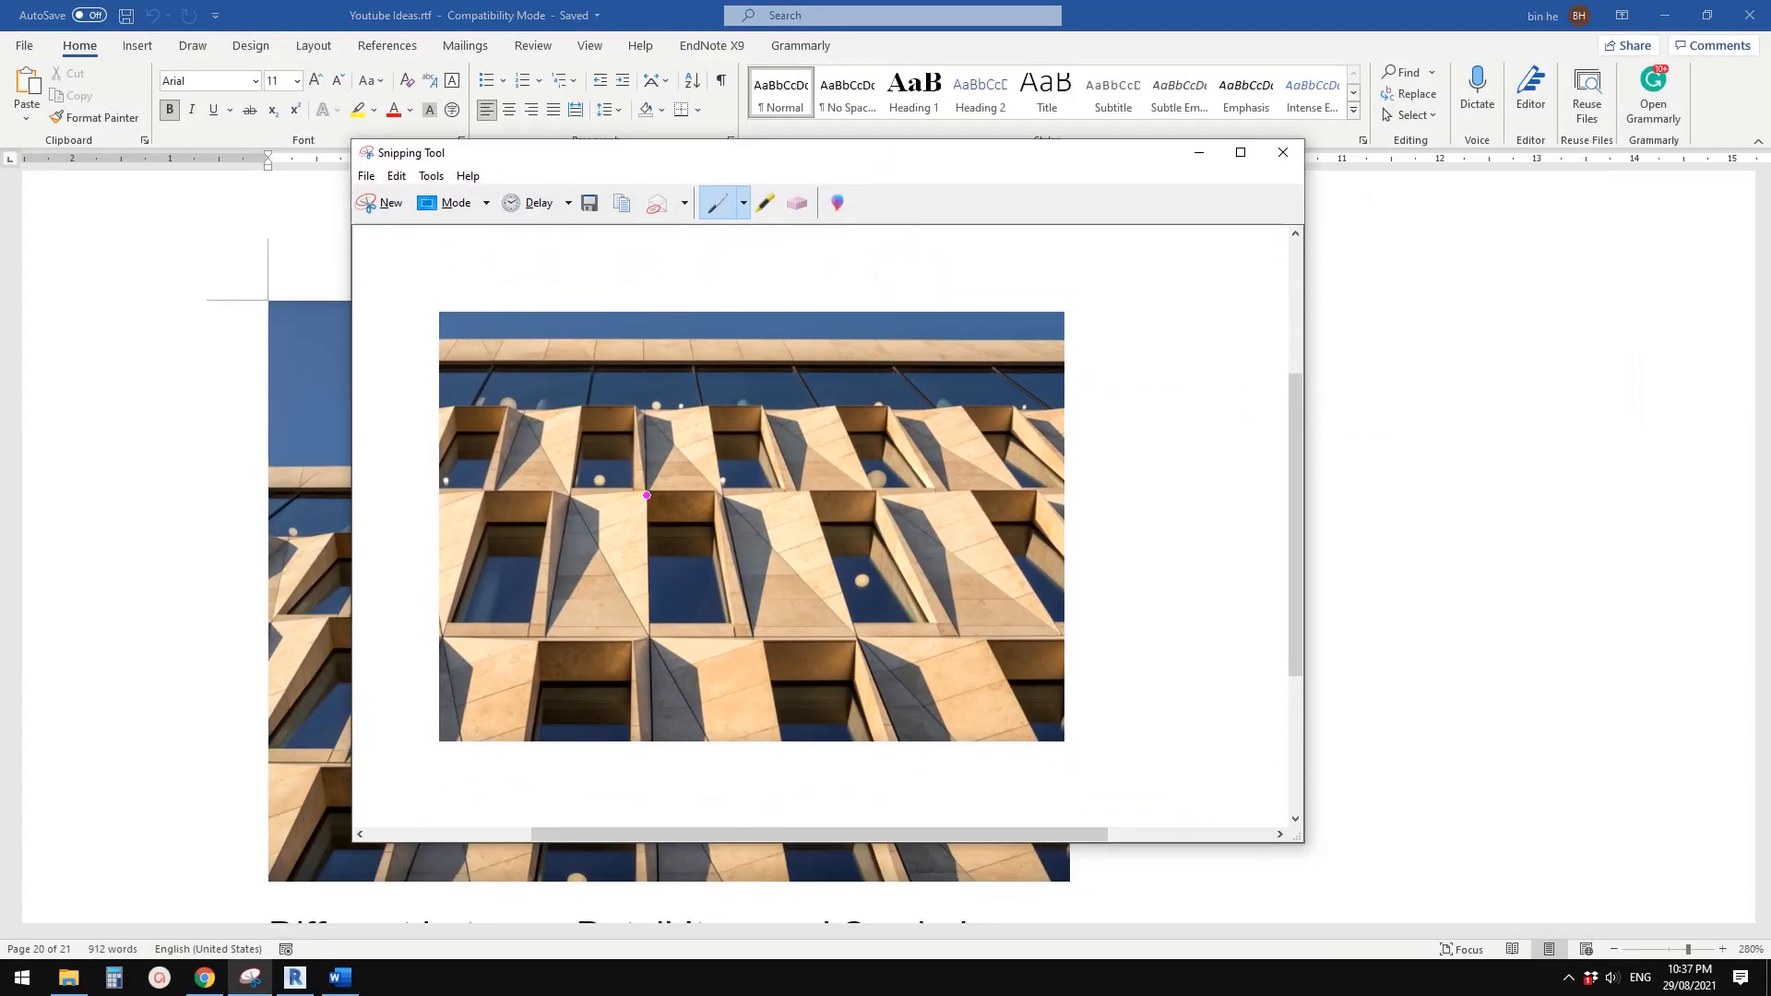
# Mark the central window's opening and its surrounding frame edges on the captured photo with pen strokes
pyautogui.moveTo(650, 509); pyautogui.dragTo(660, 634)
pyautogui.moveTo(723, 530); pyautogui.dragTo(739, 624)
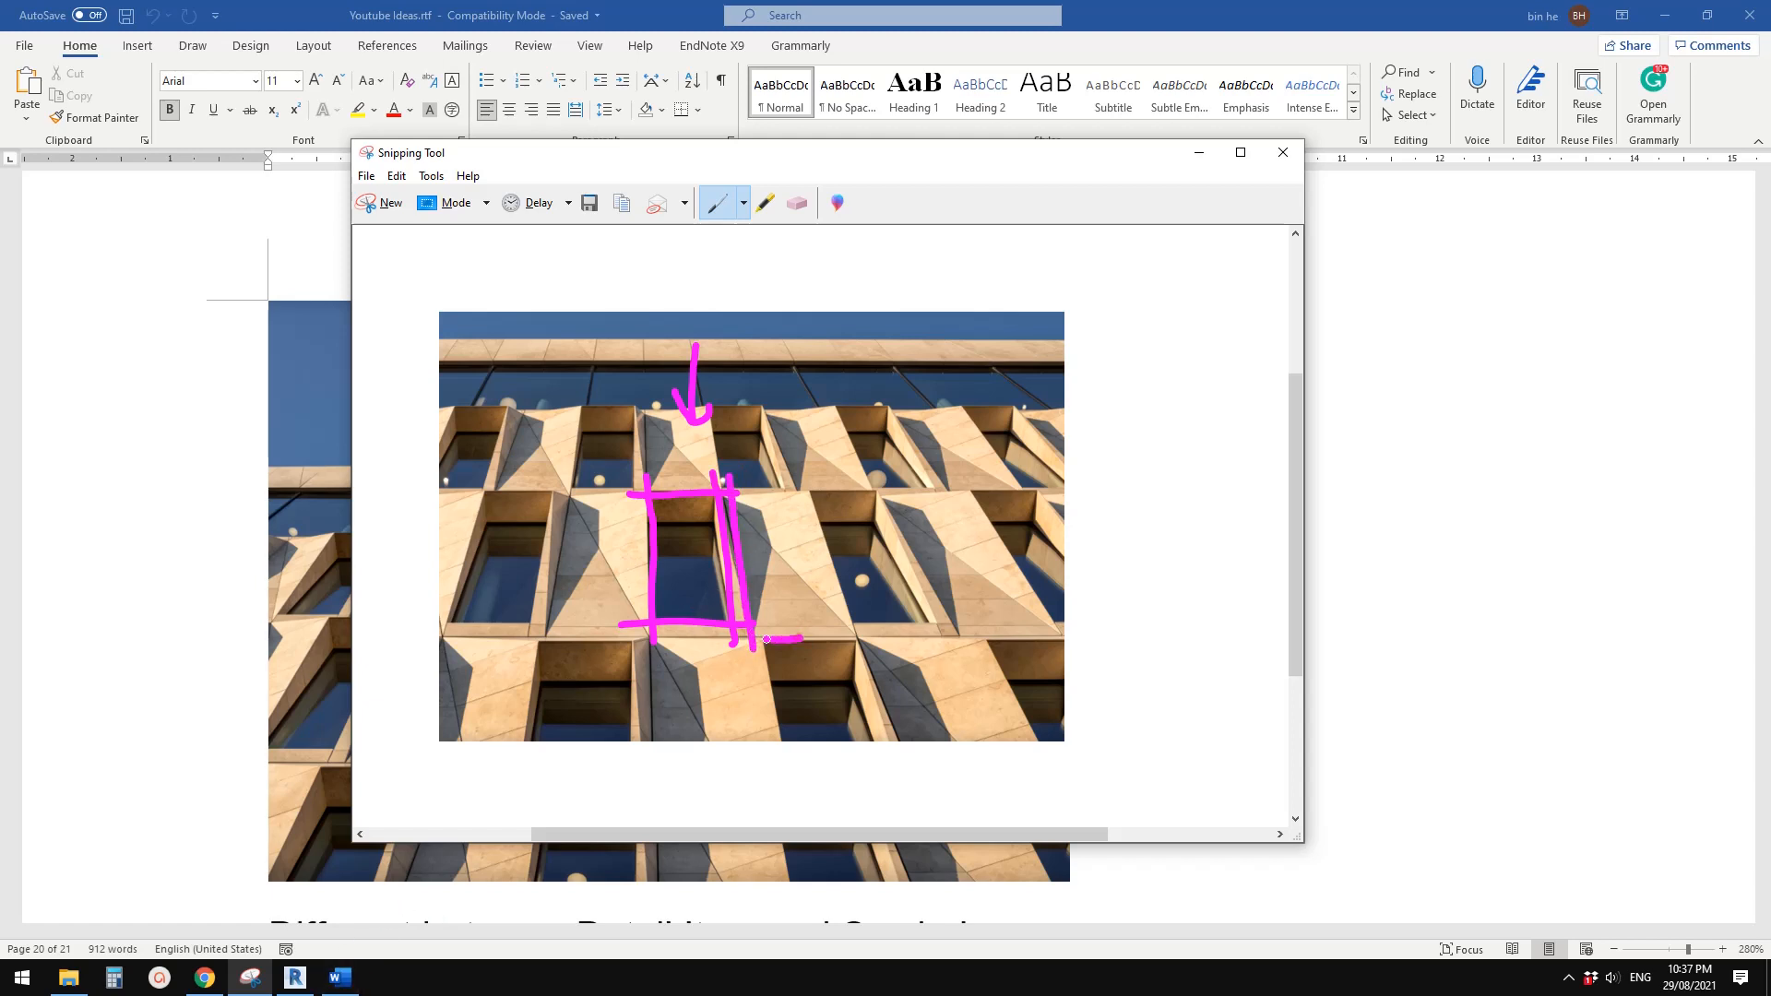
pyautogui.moveTo(767, 640); pyautogui.dragTo(686, 640)
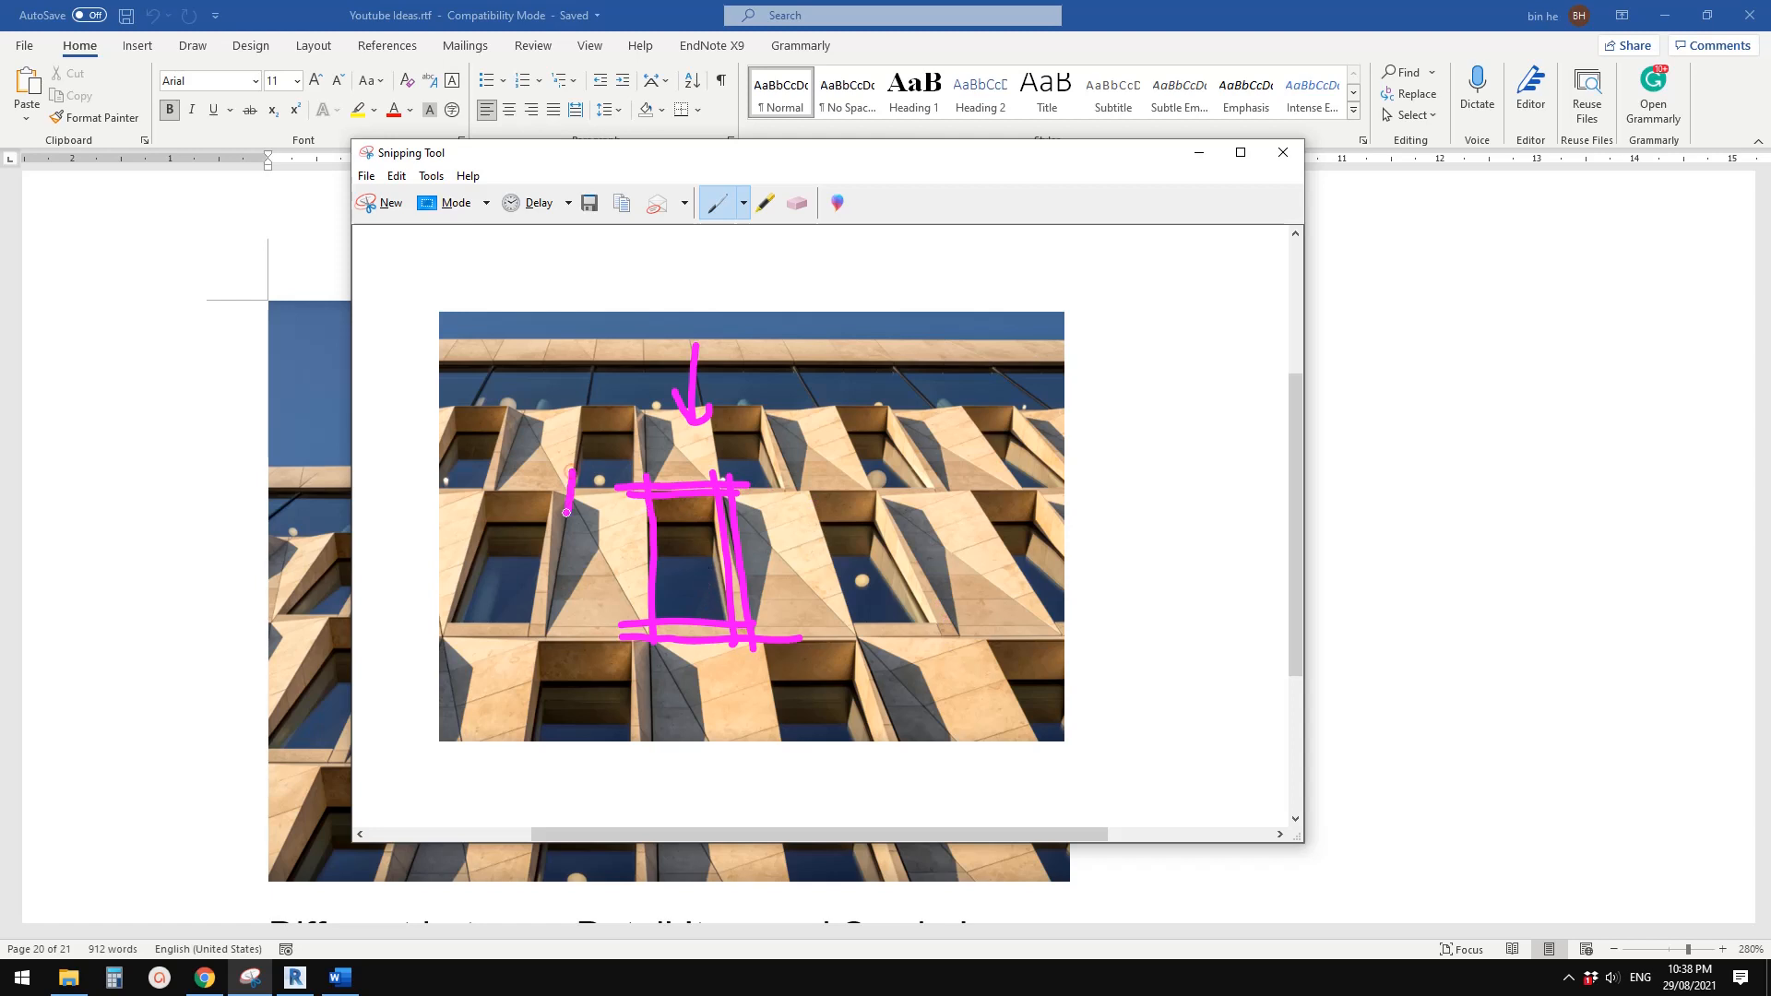
pyautogui.moveTo(566, 512); pyautogui.dragTo(559, 606)
# Switch to Revit and draw horizontal reference planes about 239 mm above and about 227 mm below the window opening in the Exterior elevation
pyautogui.click(295, 978)
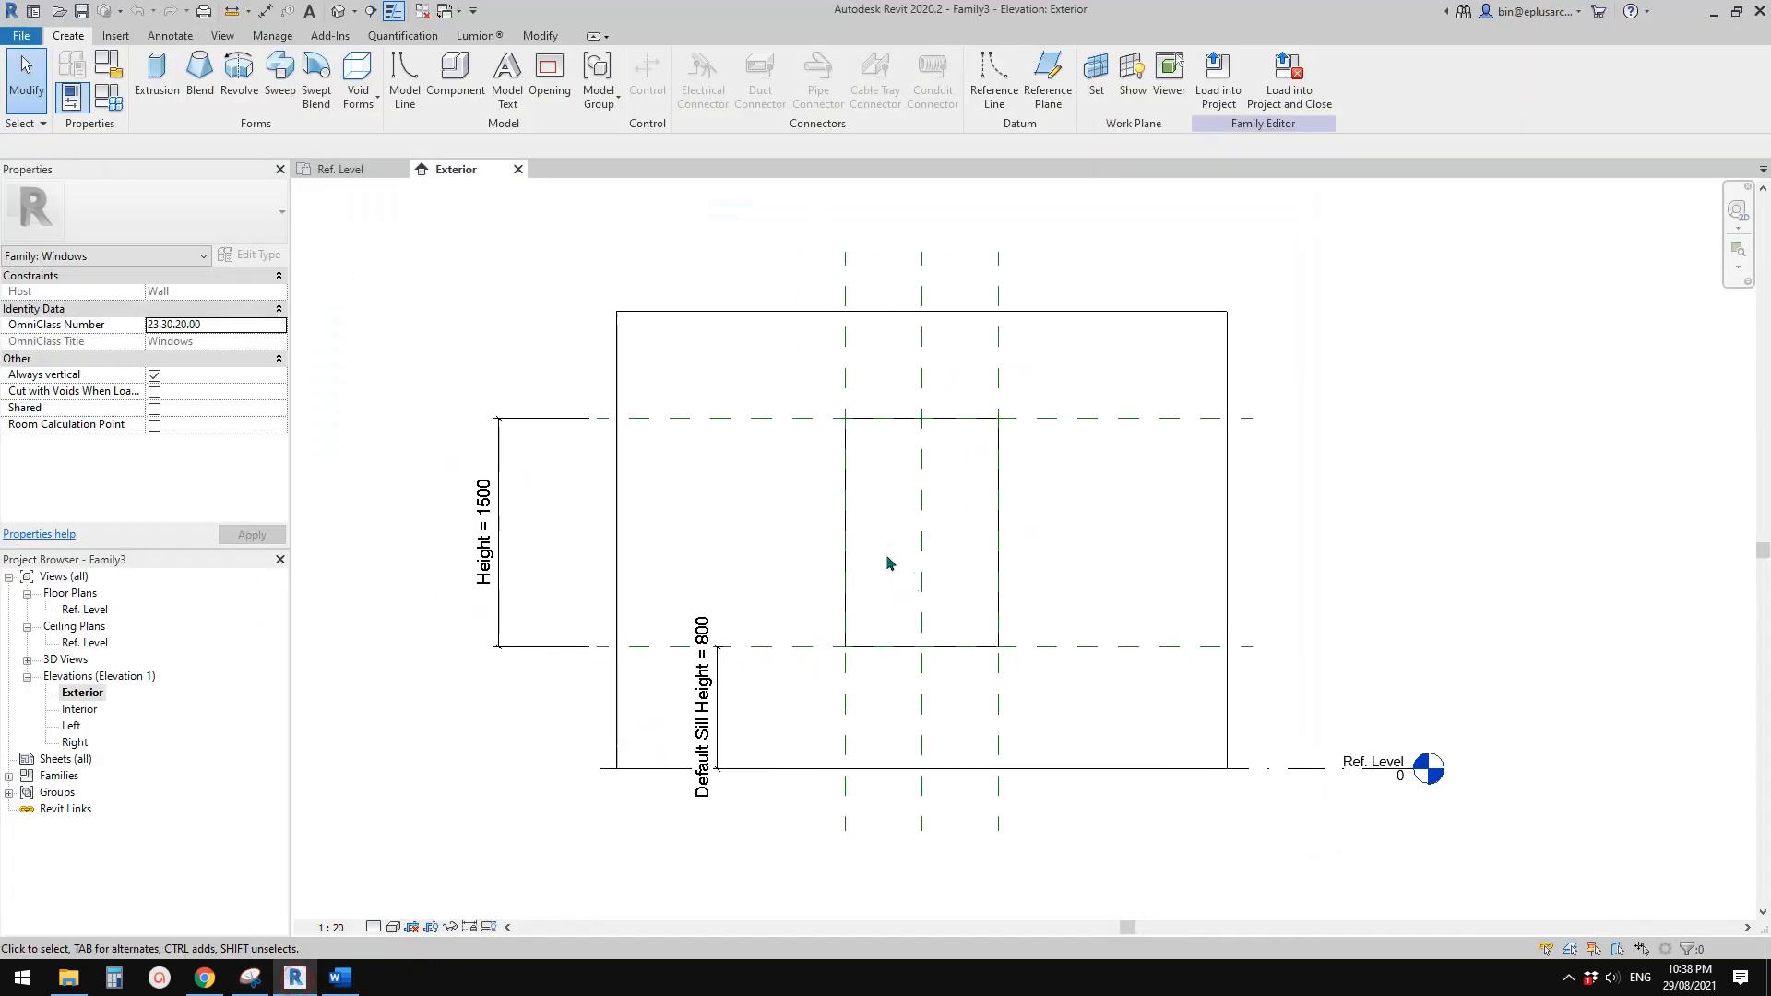
pyautogui.press('r')
pyautogui.press('p')
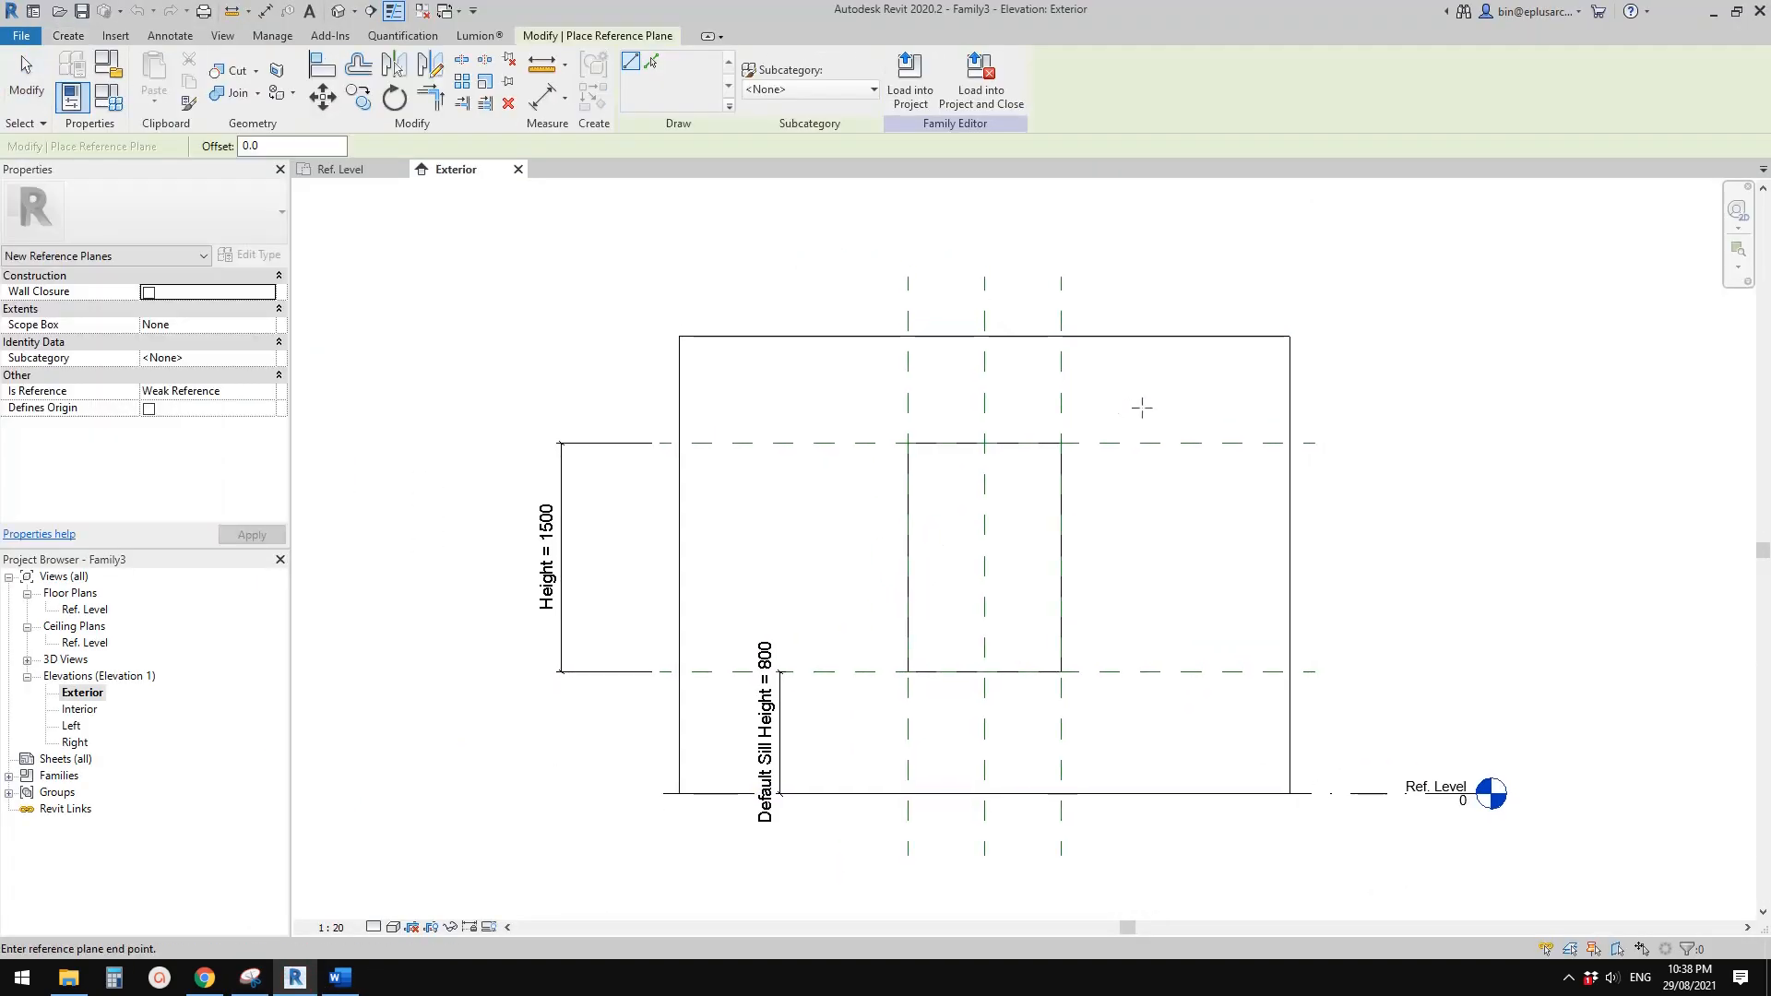
pyautogui.click(1141, 406)
pyautogui.click(853, 406)
pyautogui.click(1154, 706)
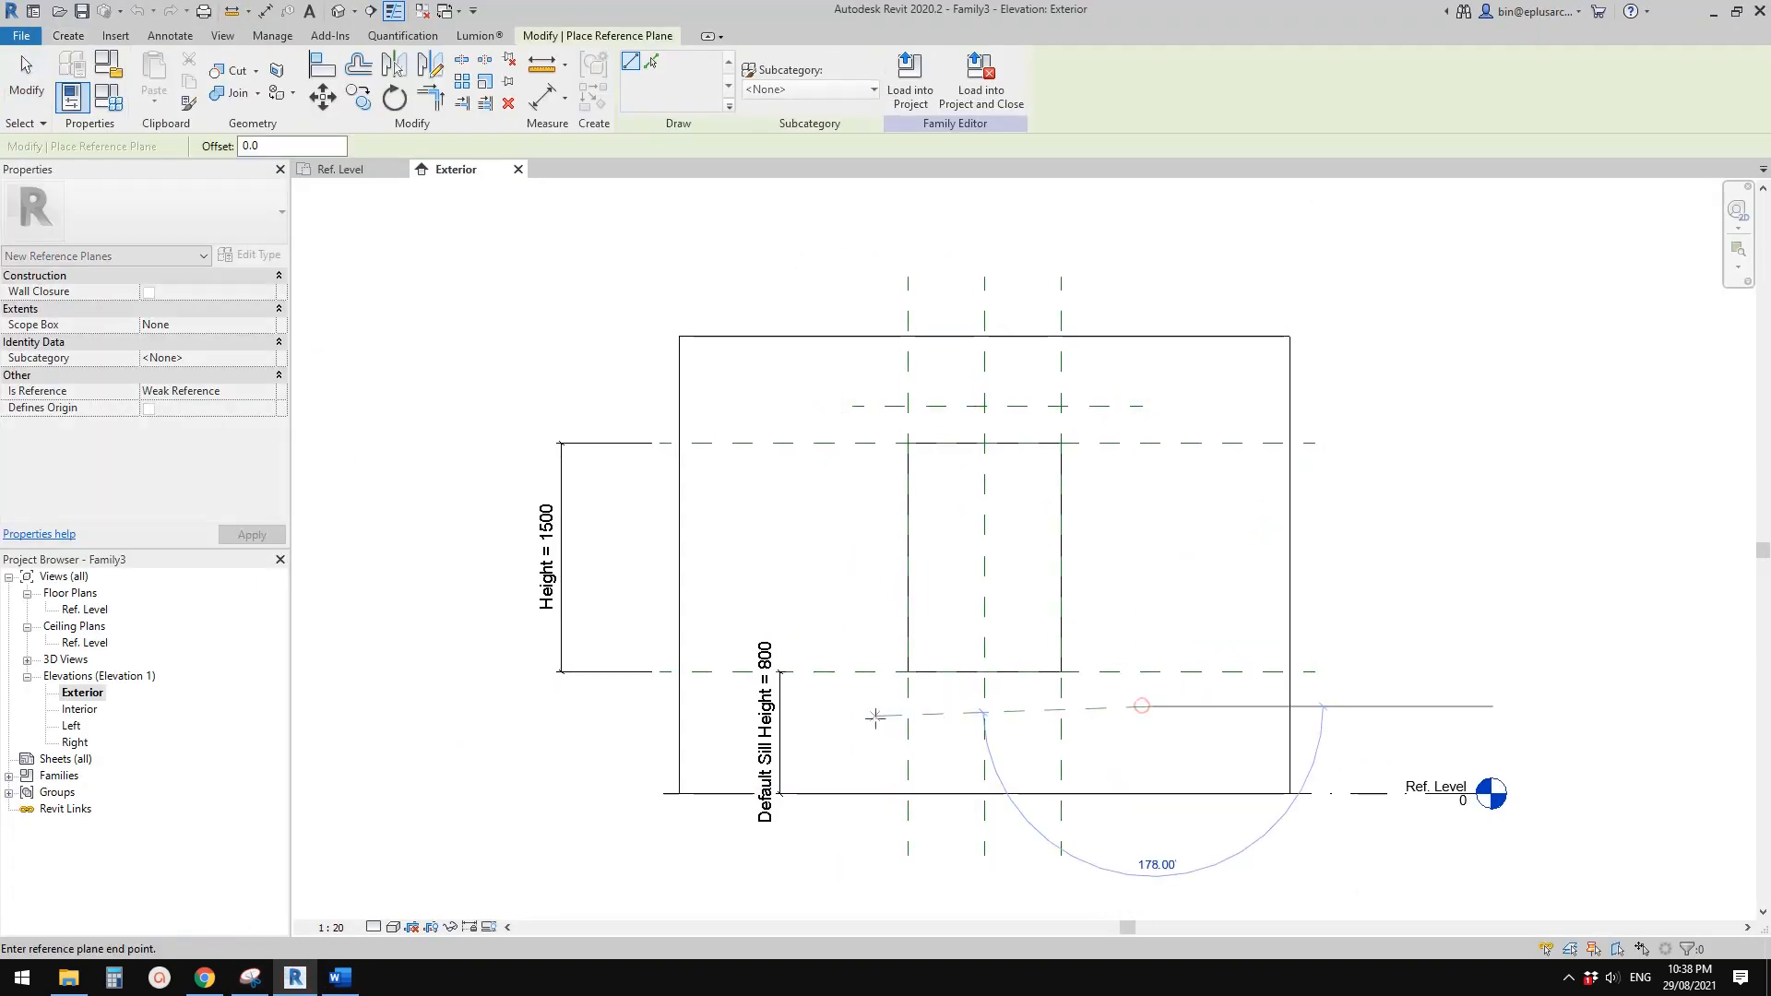
pyautogui.click(862, 706)
# Draw a vertical reference plane about 187 mm right of the opening and another well to its left, inside the wall edge
pyautogui.click(1089, 742)
pyautogui.click(1089, 383)
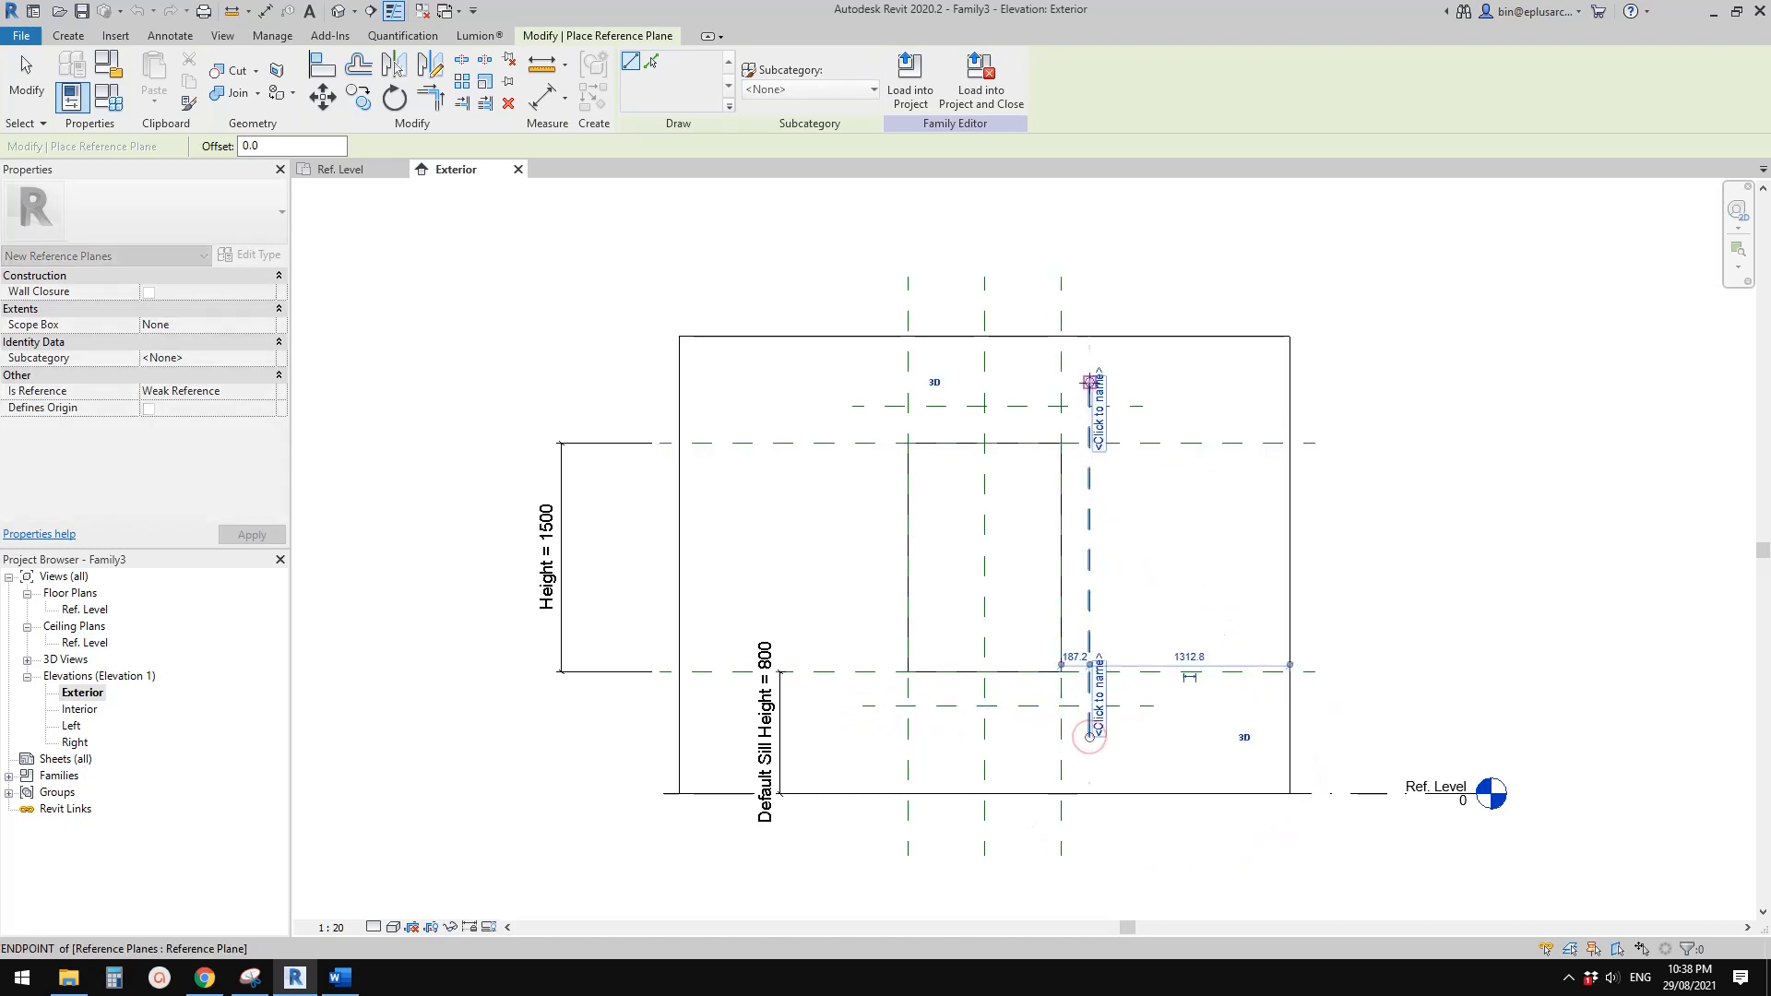
pyautogui.click(724, 708)
pyautogui.click(724, 392)
pyautogui.press('Escape')
pyautogui.press('Escape')
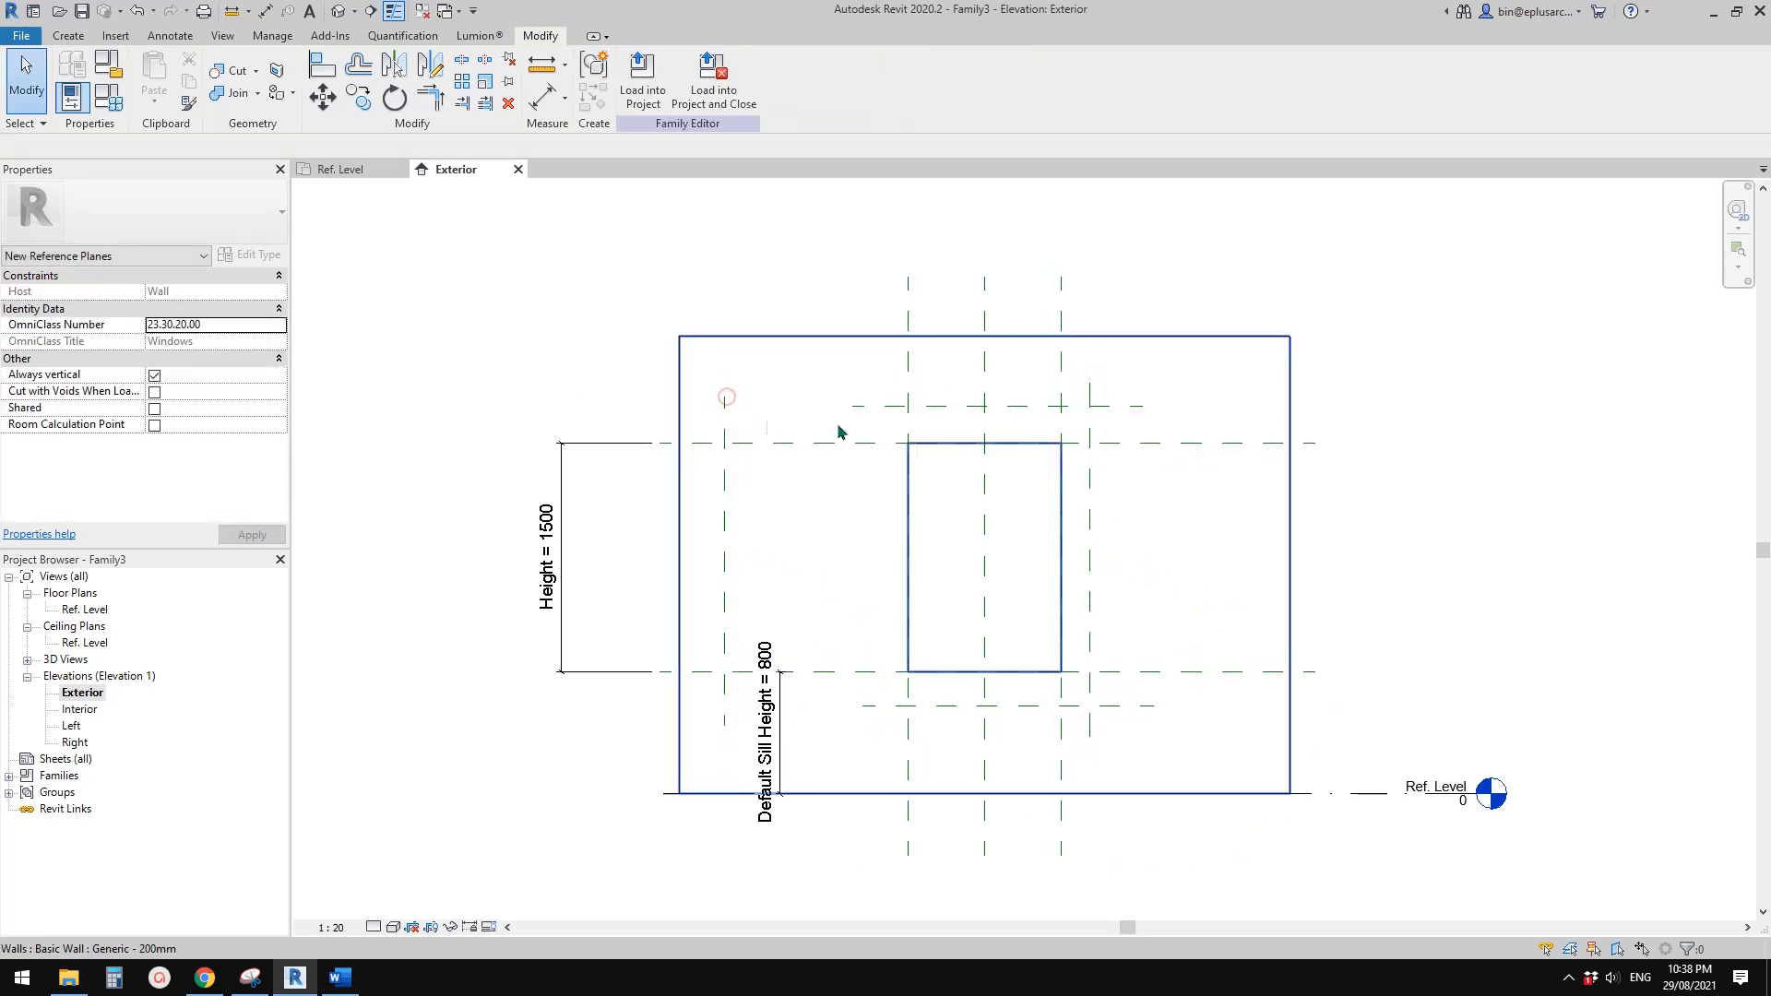
# Add aligned dimensions from the opening's top, bottom and right edges to the adjacent new reference planes
pyautogui.press('i')
pyautogui.scroll(1, 1067, 385)
pyautogui.click(1119, 416)
pyautogui.click(1137, 462)
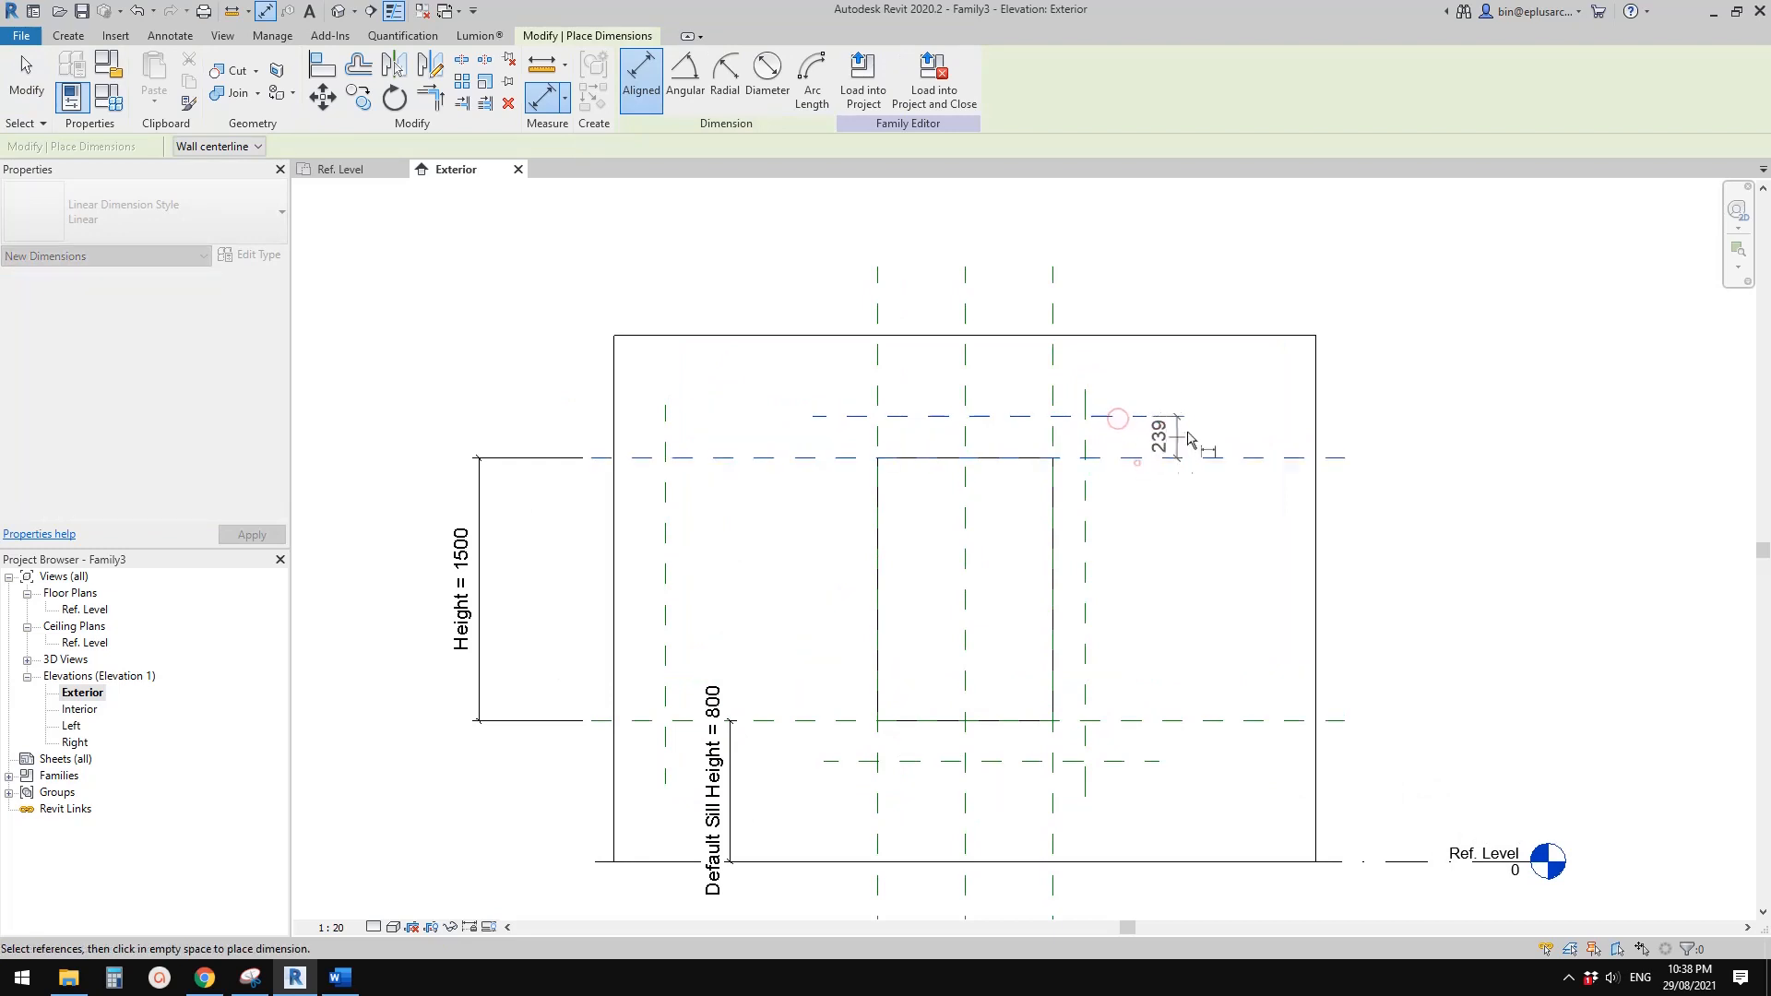
pyautogui.click(1219, 433)
pyautogui.click(1172, 721)
pyautogui.click(1166, 761)
pyautogui.click(1209, 746)
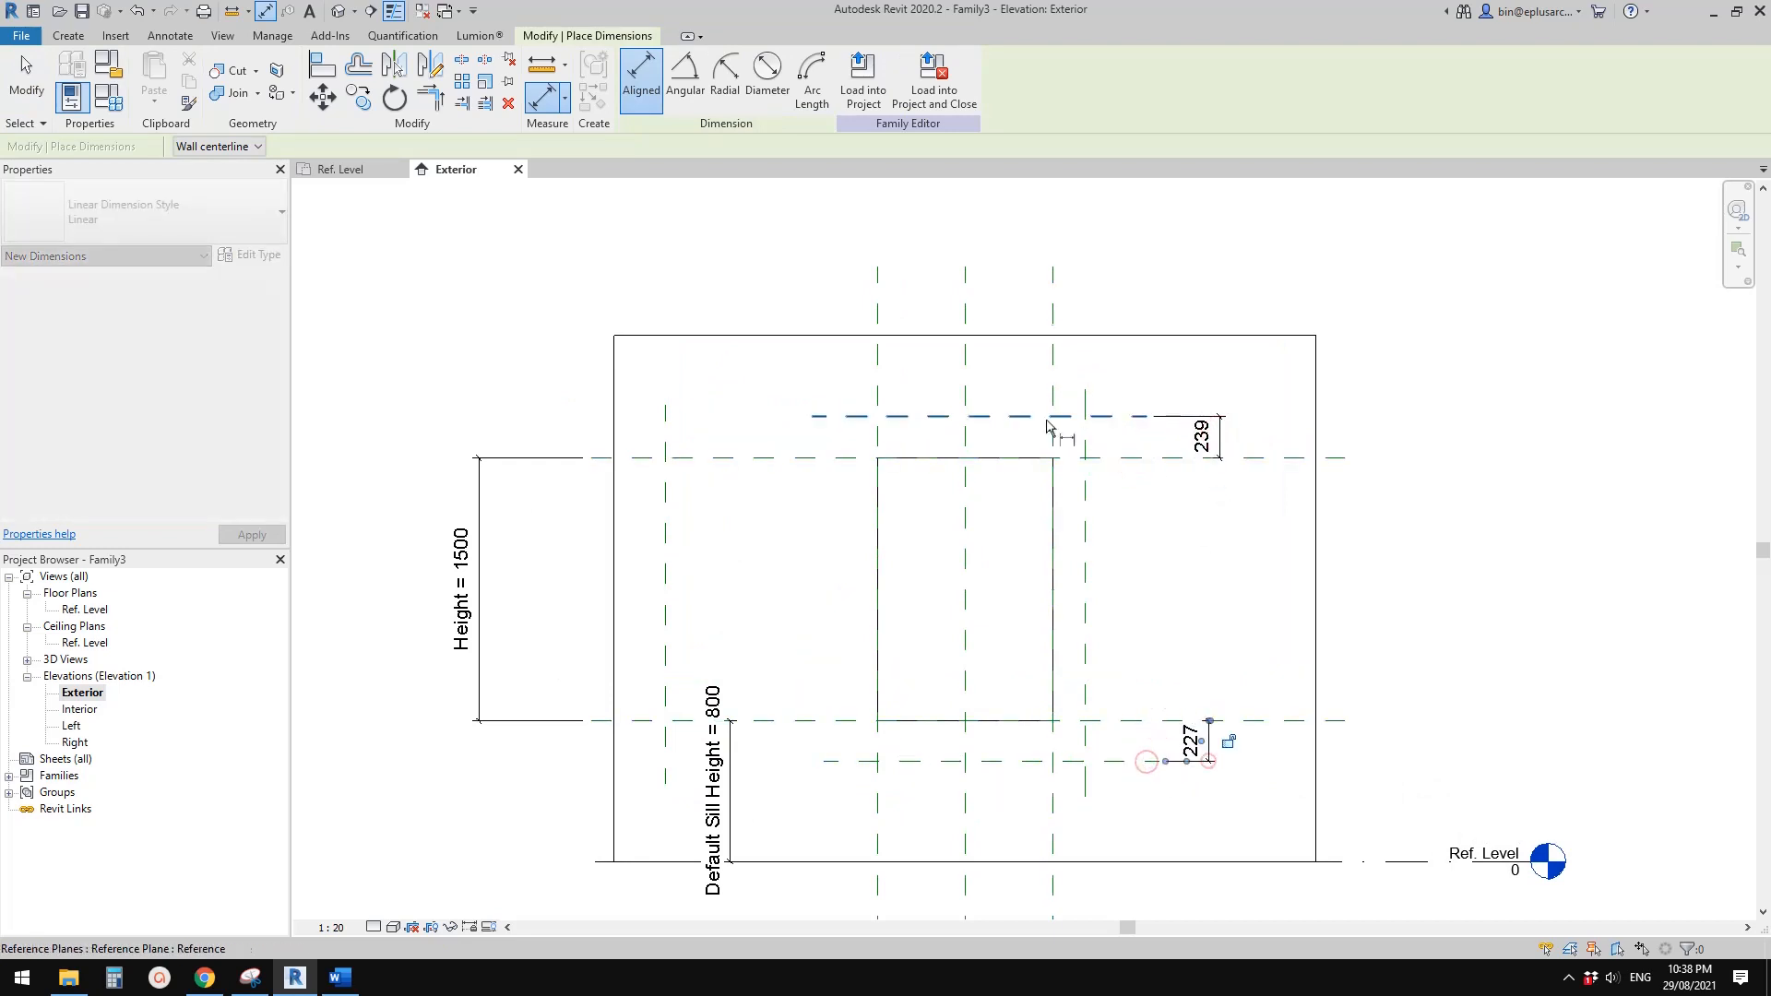
pyautogui.click(1053, 417)
pyautogui.click(1085, 397)
pyautogui.click(1085, 368)
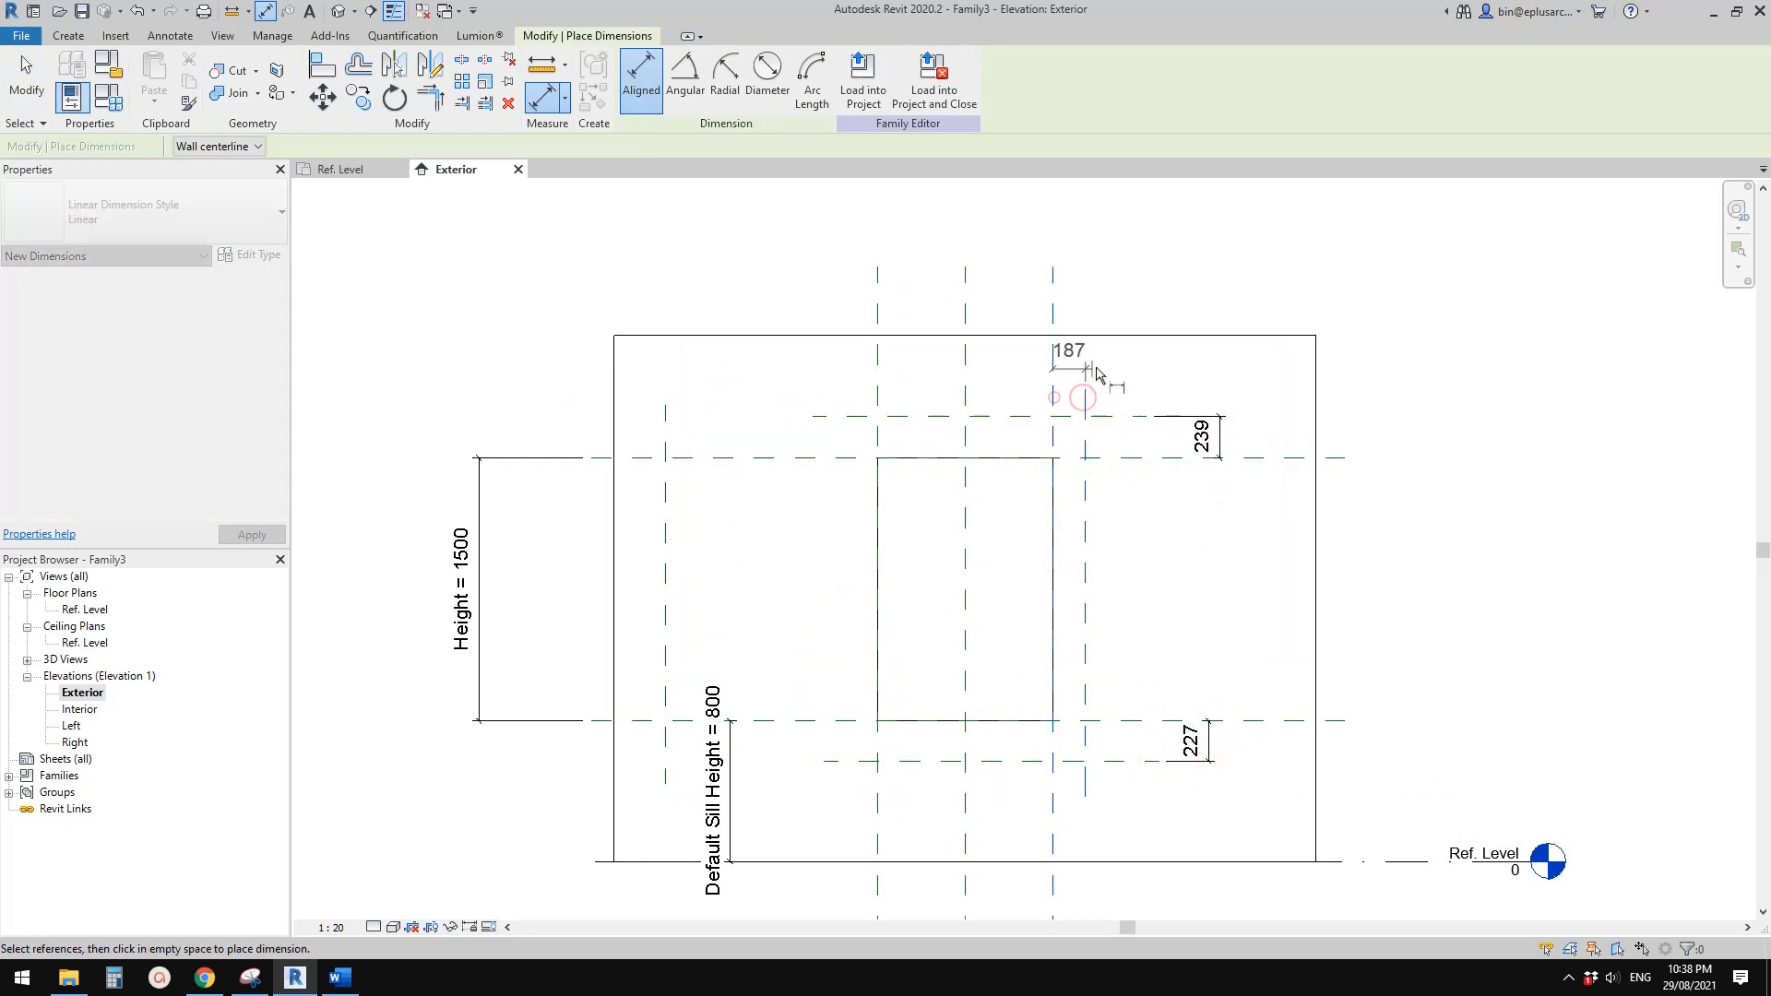
pyautogui.press('Escape')
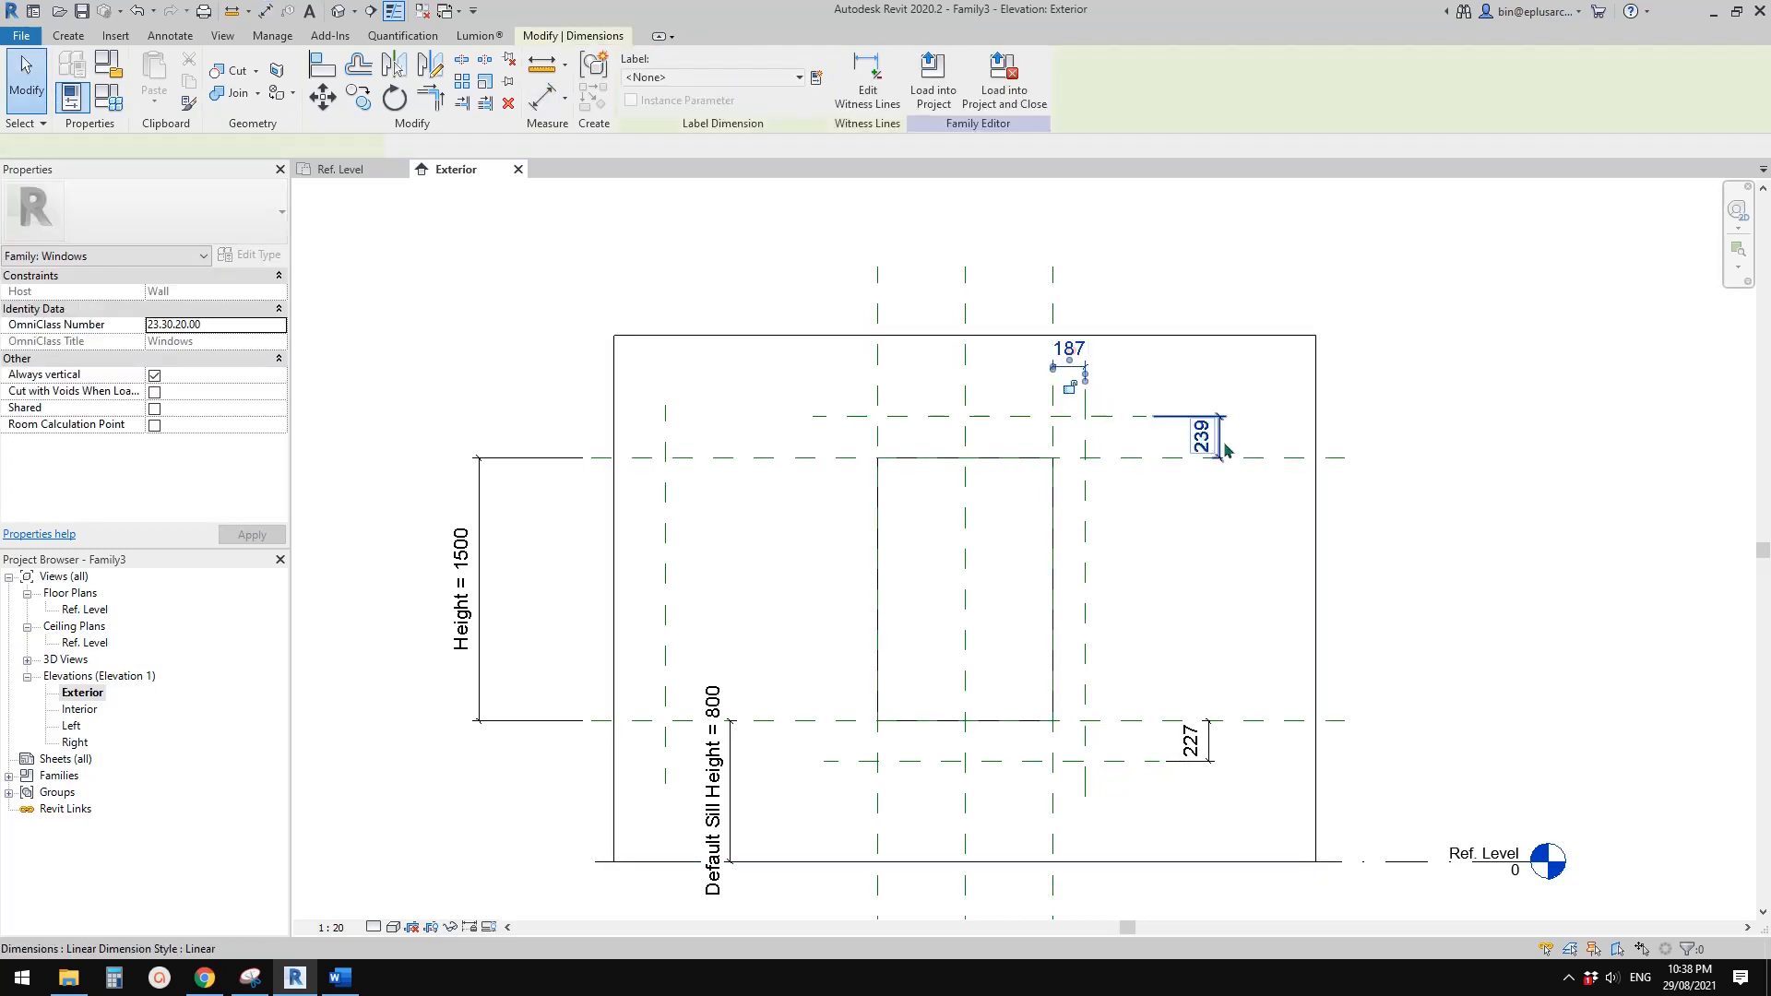
# Label the top, bottom and right offset dimensions together with a new family type parameter named TH
pyautogui.keyDown('ctrl'); pyautogui.click(1205, 737); pyautogui.keyUp('ctrl')
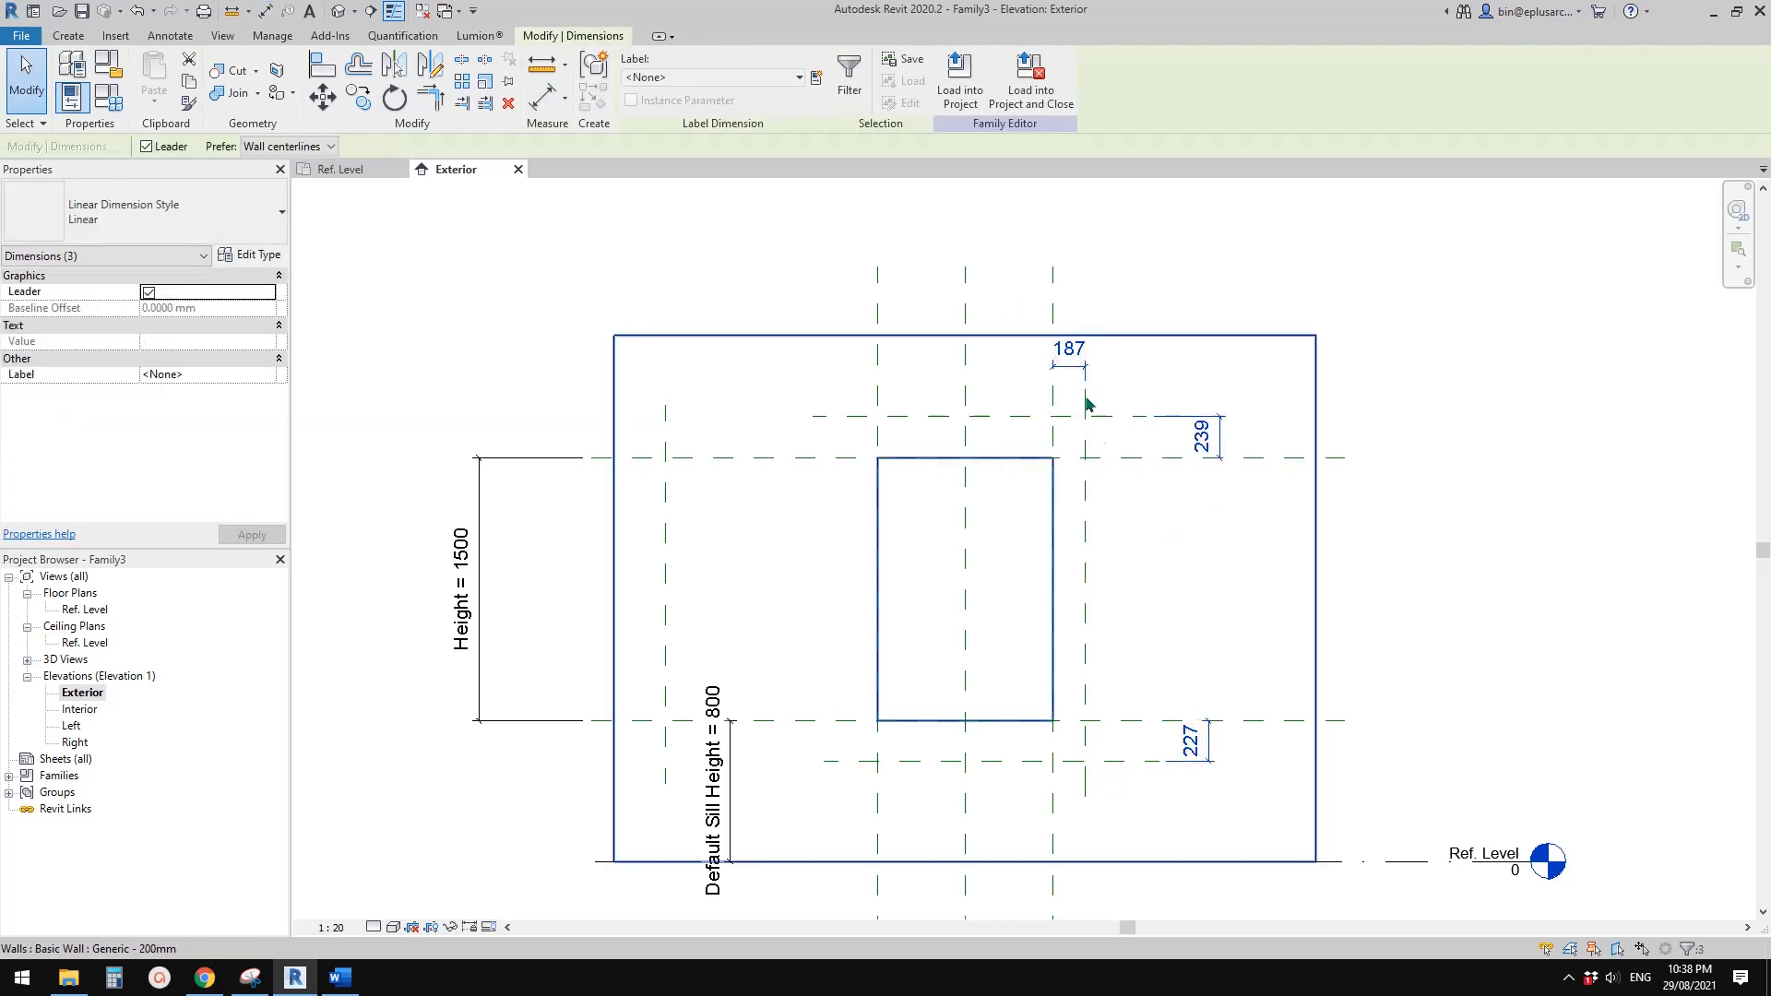
pyautogui.click(850, 74)
pyautogui.press('Return')
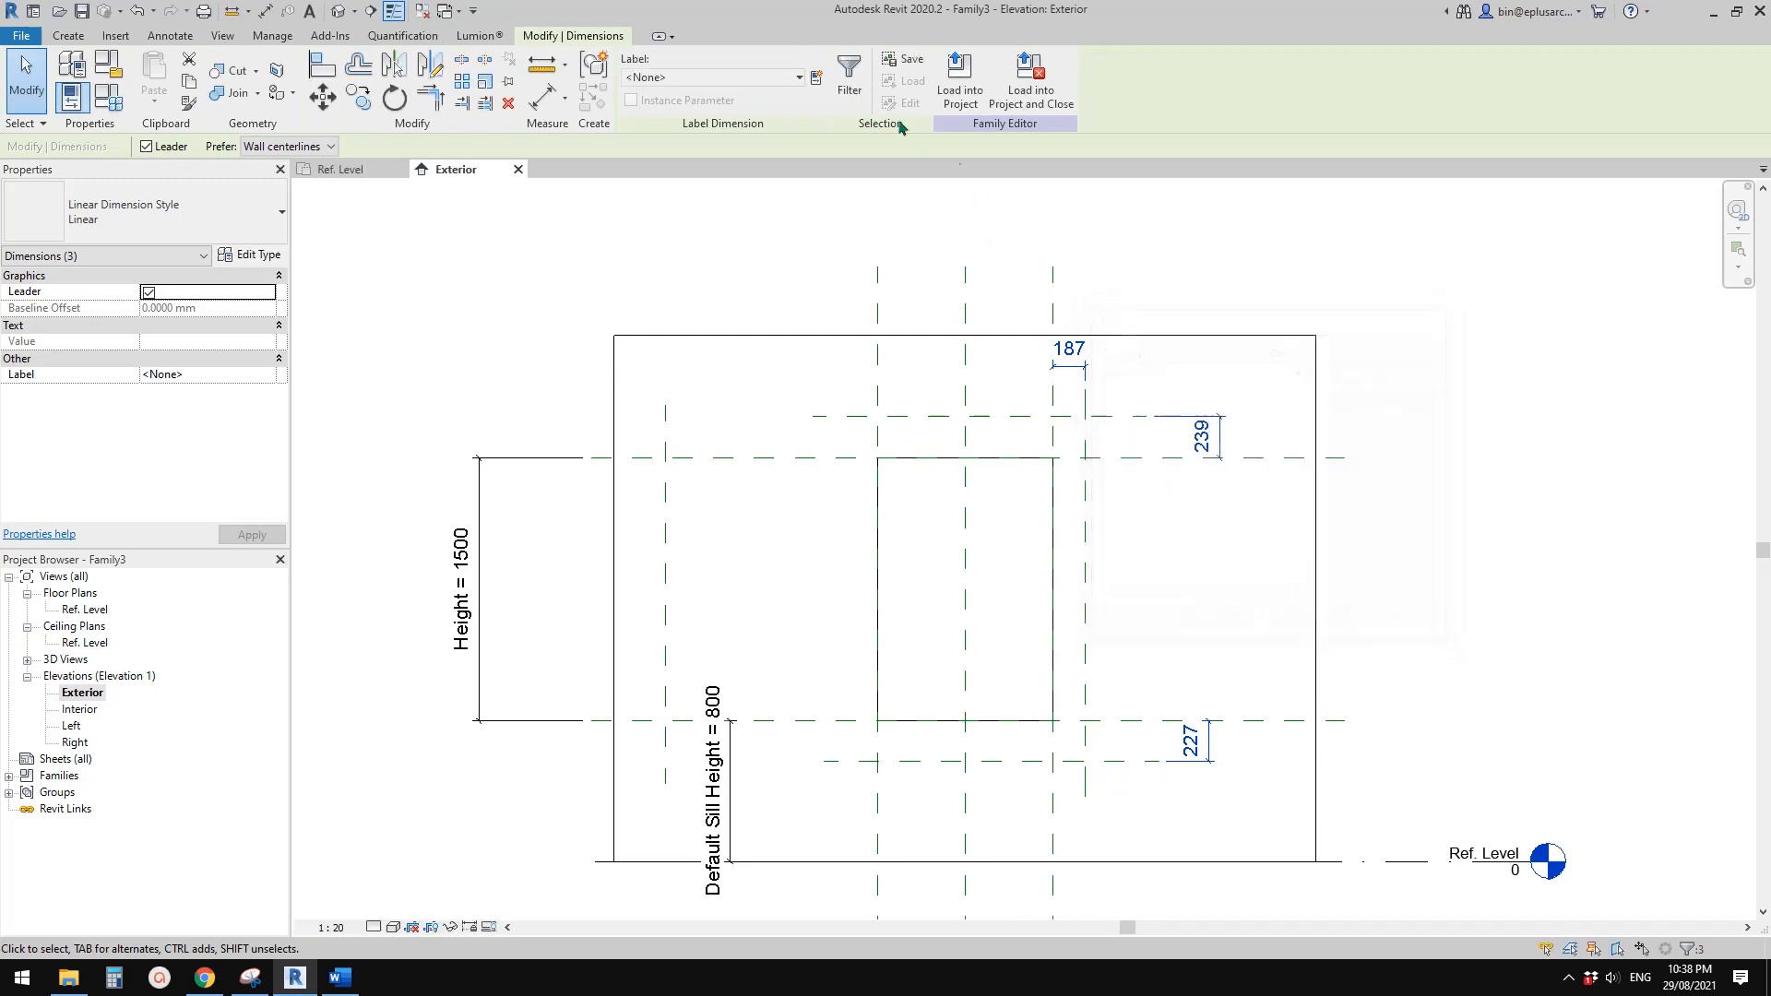
pyautogui.click(816, 78)
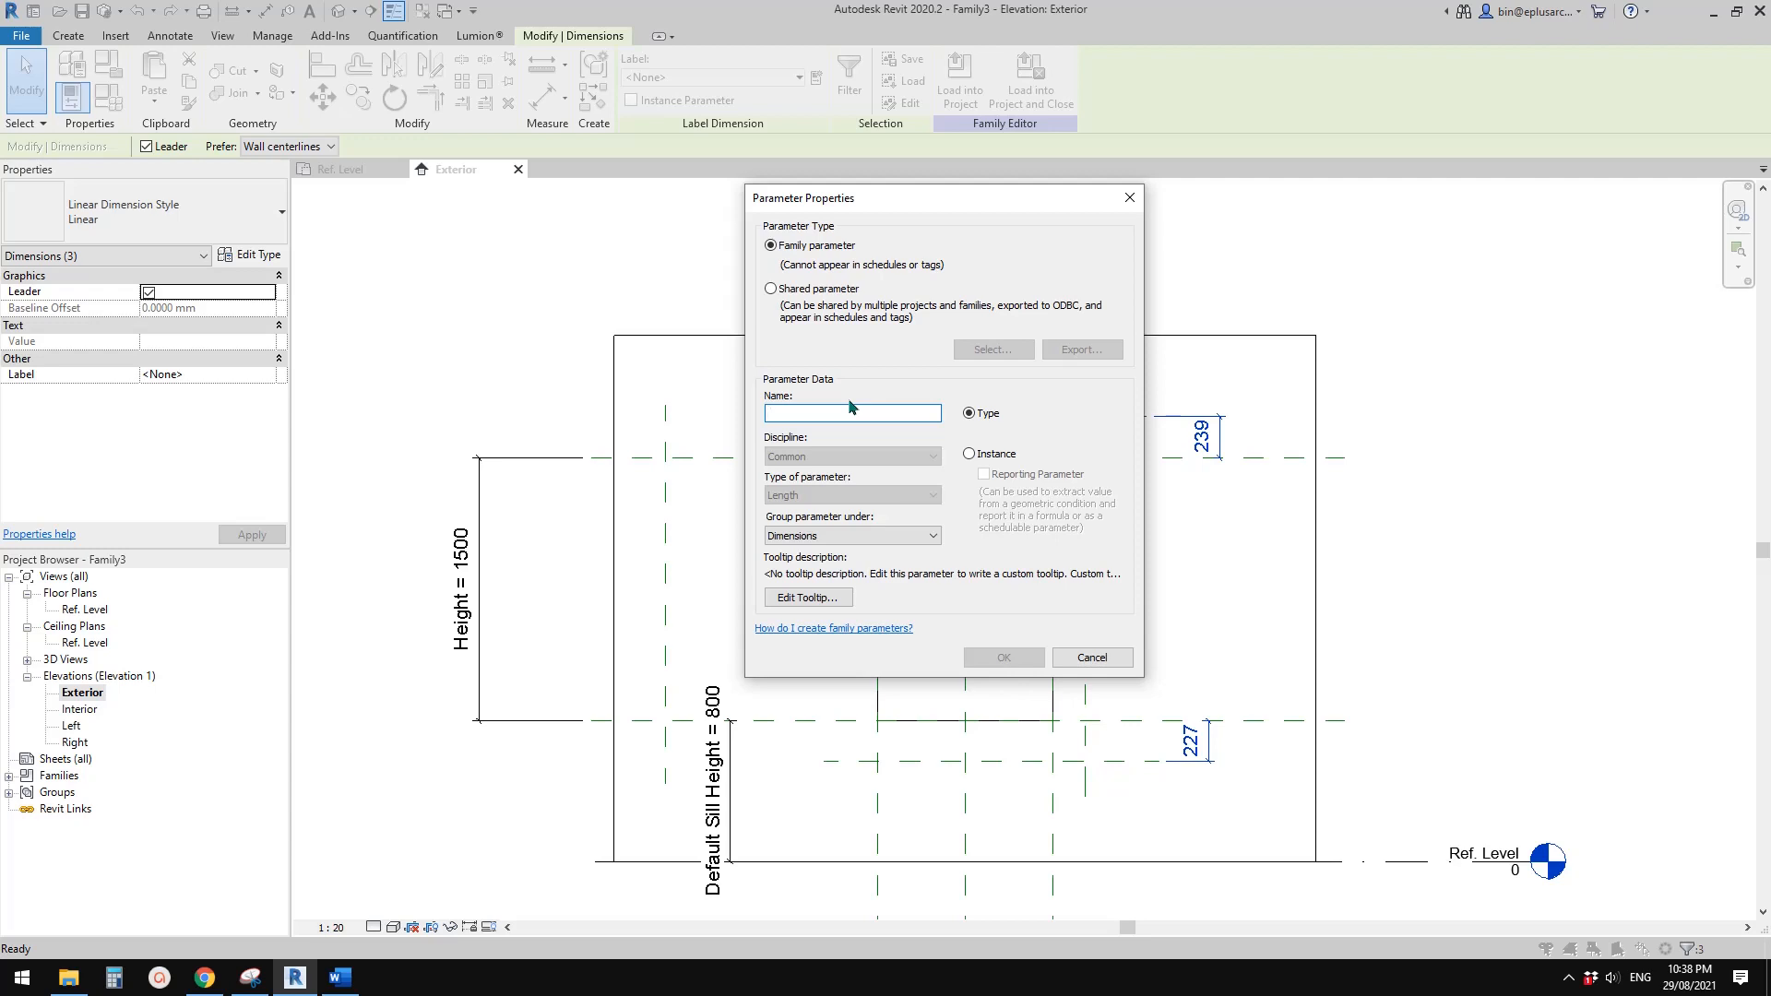
pyautogui.write('w')
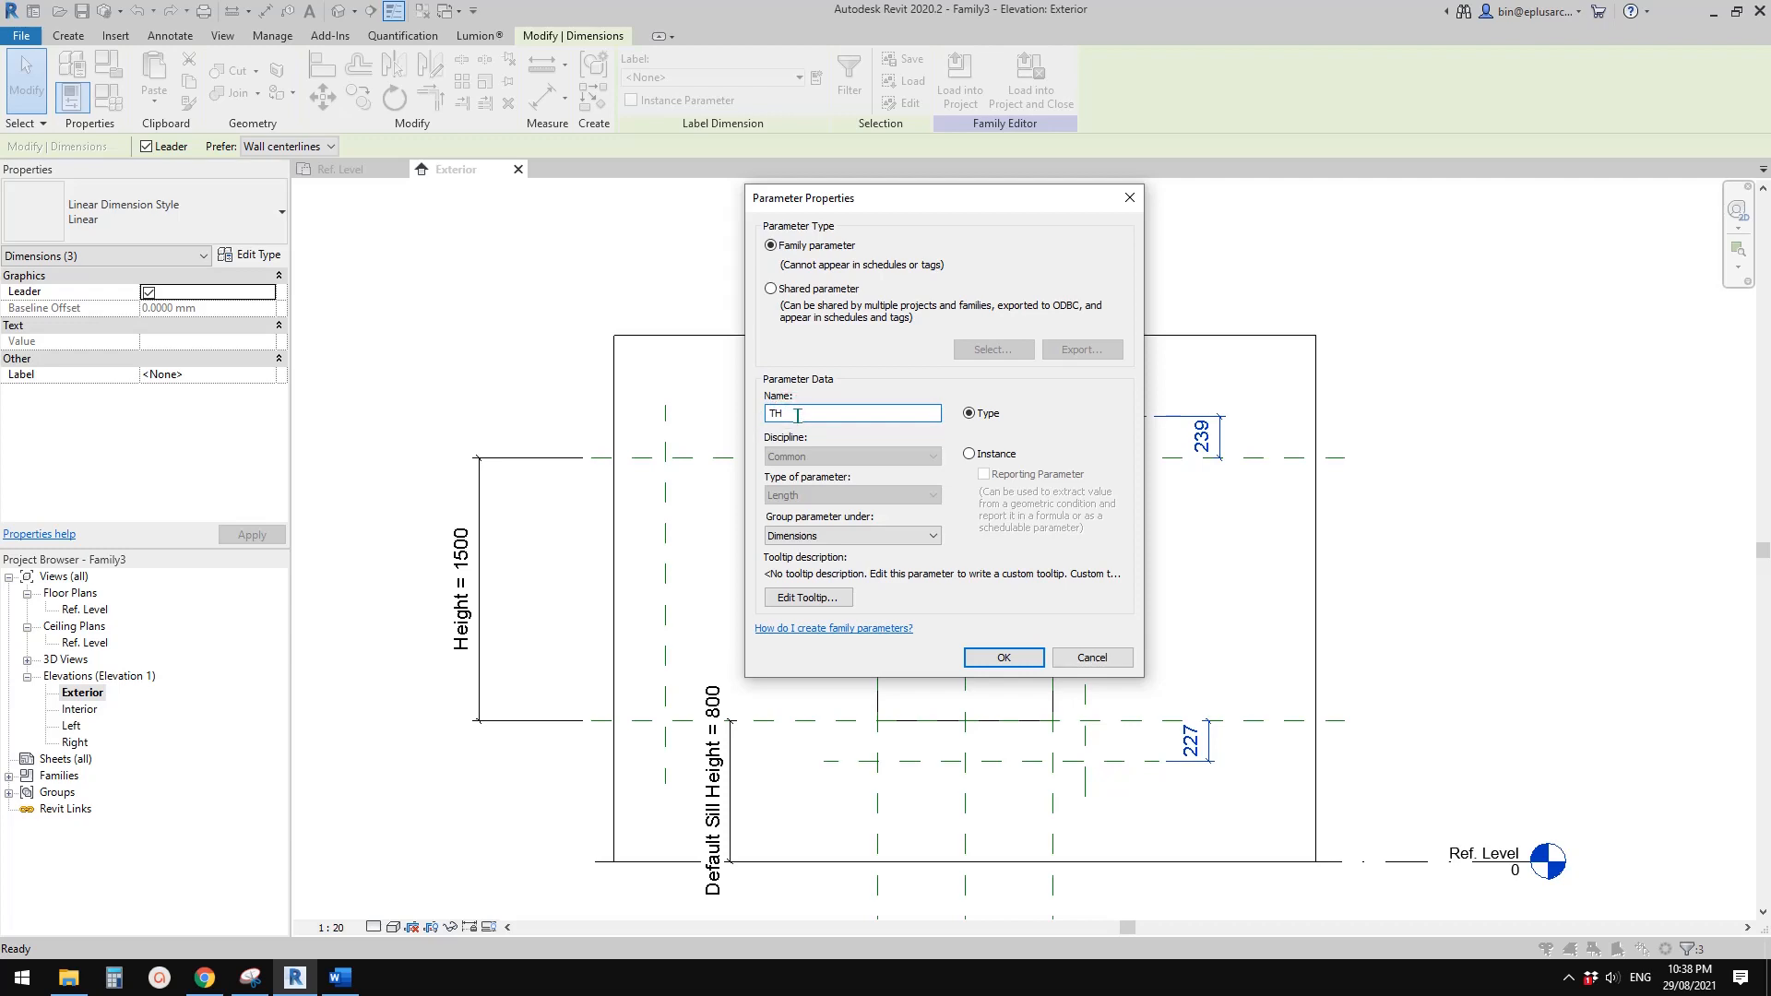
pyautogui.click(996, 661)
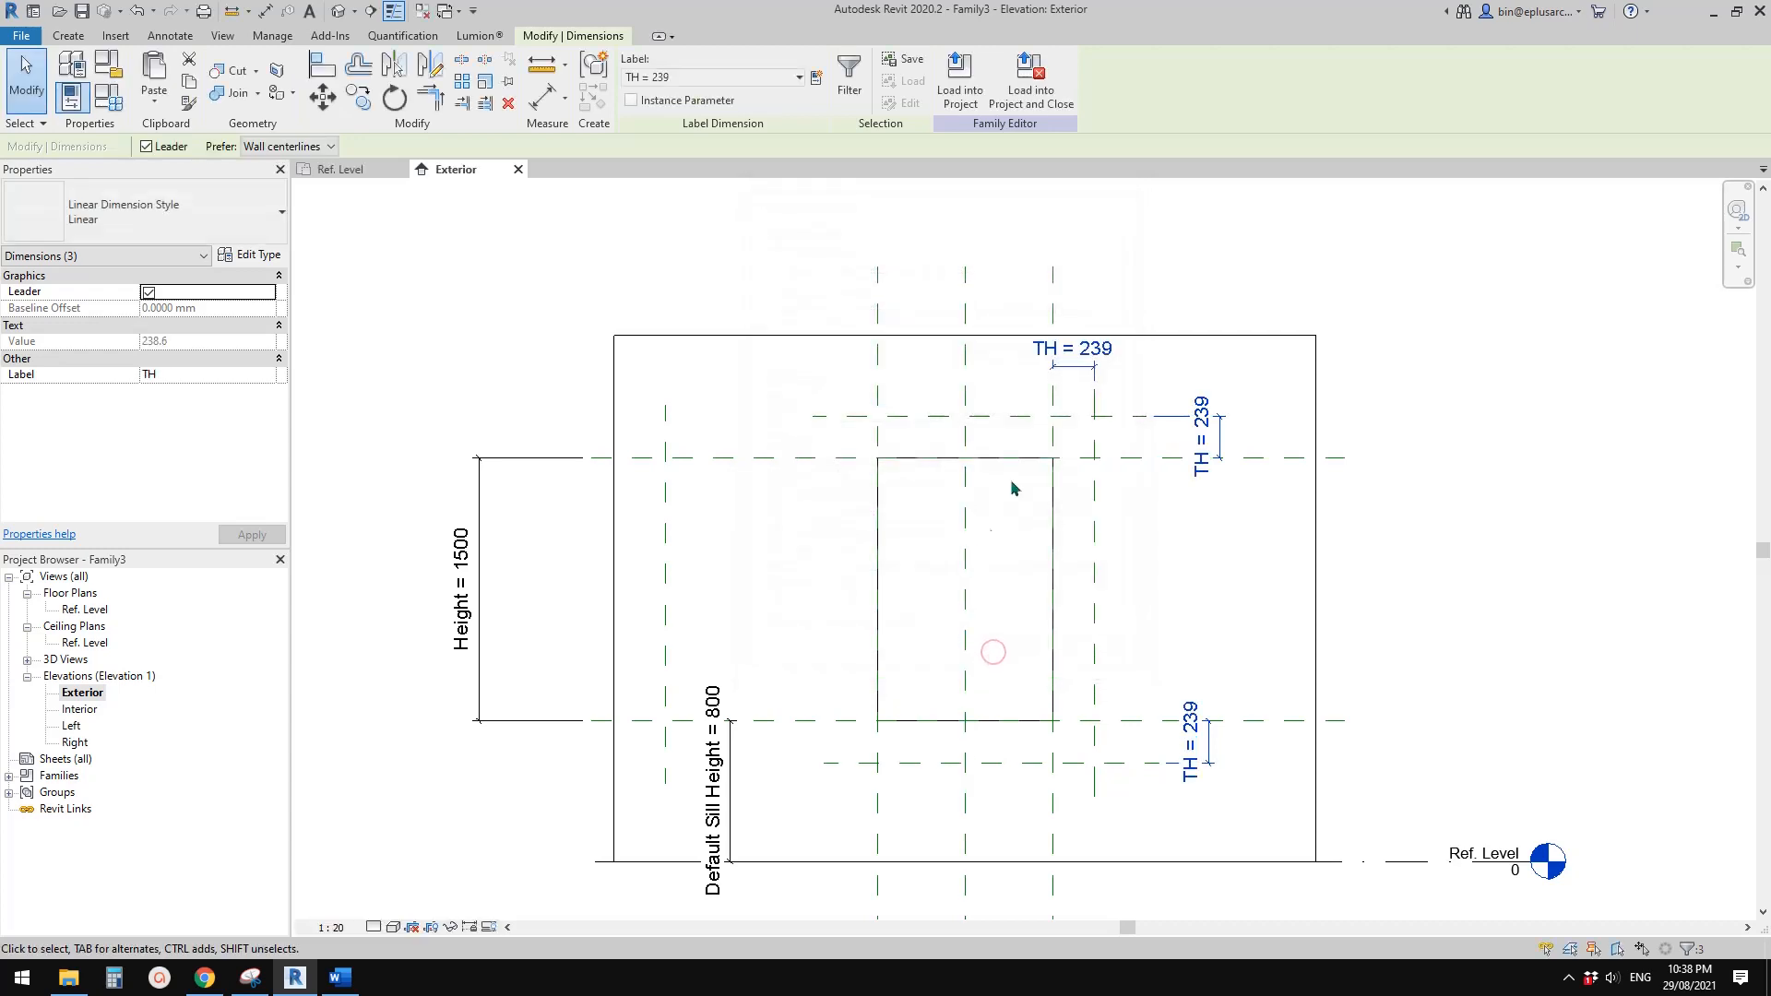
pyautogui.click(1024, 530)
pyautogui.moveTo(1027, 556)
pyautogui.mouseDown(button='middle')
pyautogui.moveTo(996, 538)
pyautogui.moveTo(1017, 528)
pyautogui.mouseUp(button='middle')
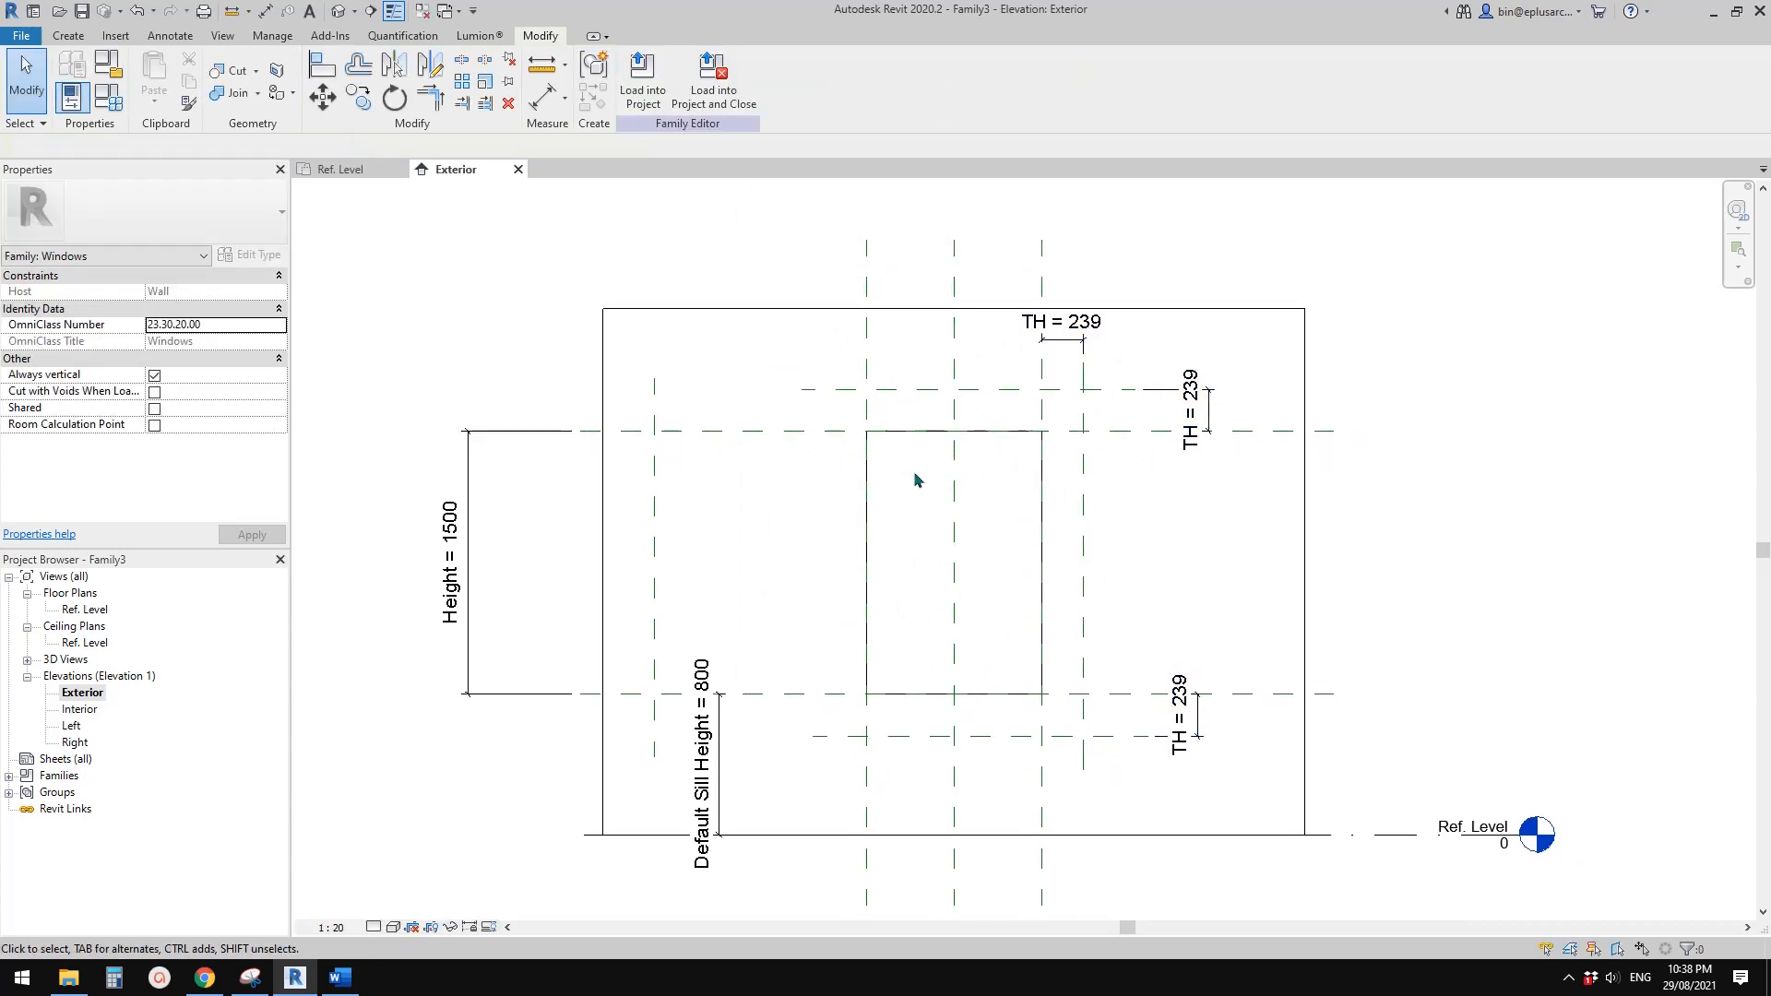
# Switch to the annotated façade photo in Snipping Tool and examine the frame edges and depth of the neighbouring window
pyautogui.click(340, 979)
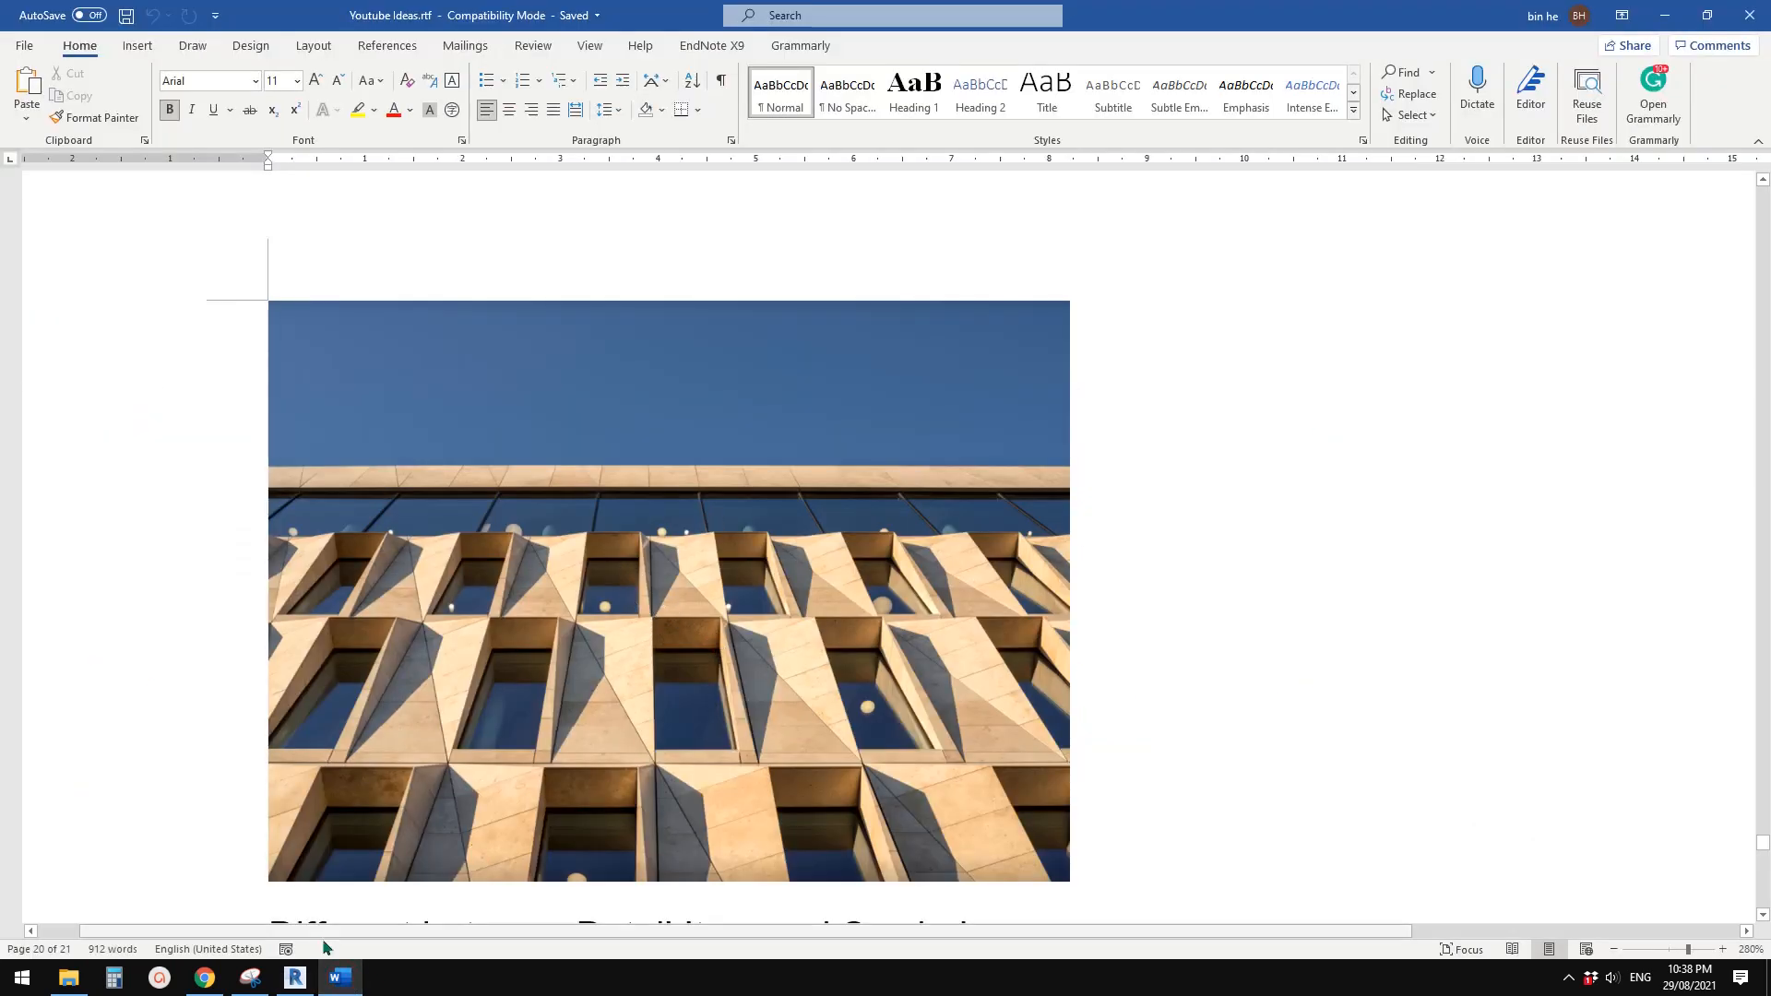
pyautogui.click(251, 978)
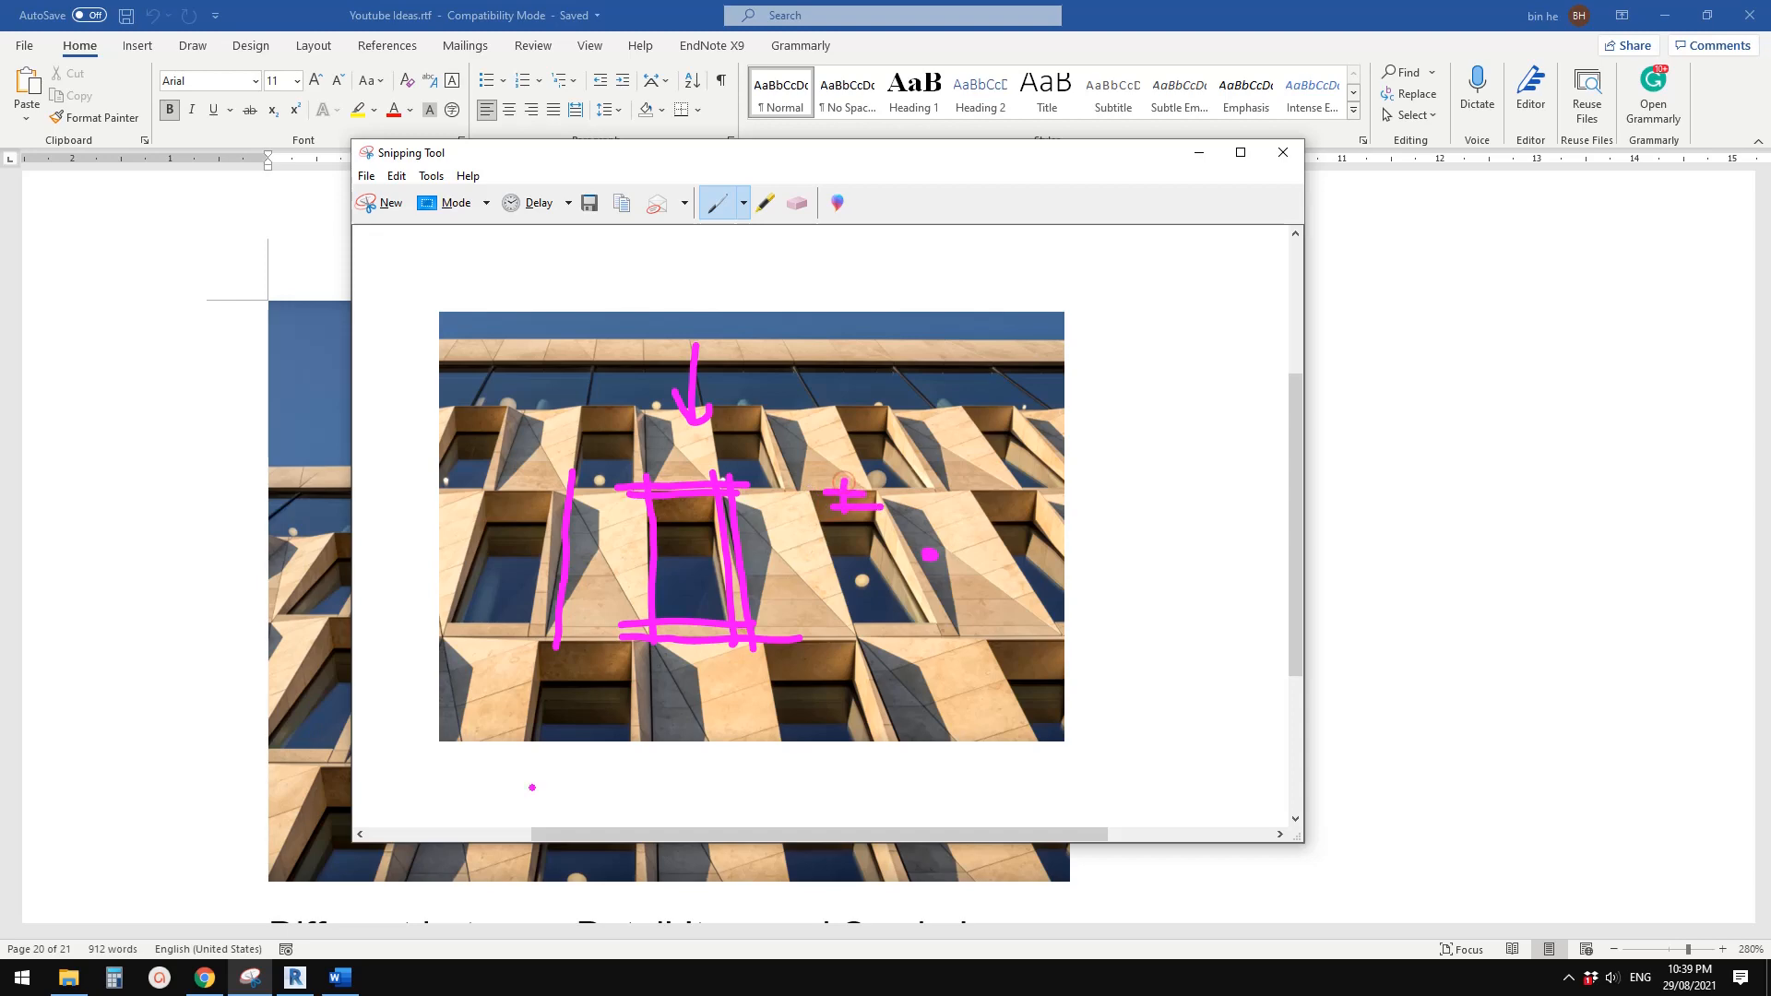
# Return to Revit and draw a horizontal reference plane about 131 mm outside the wall's exterior face in the Ref. Level floor plan
pyautogui.click(295, 978)
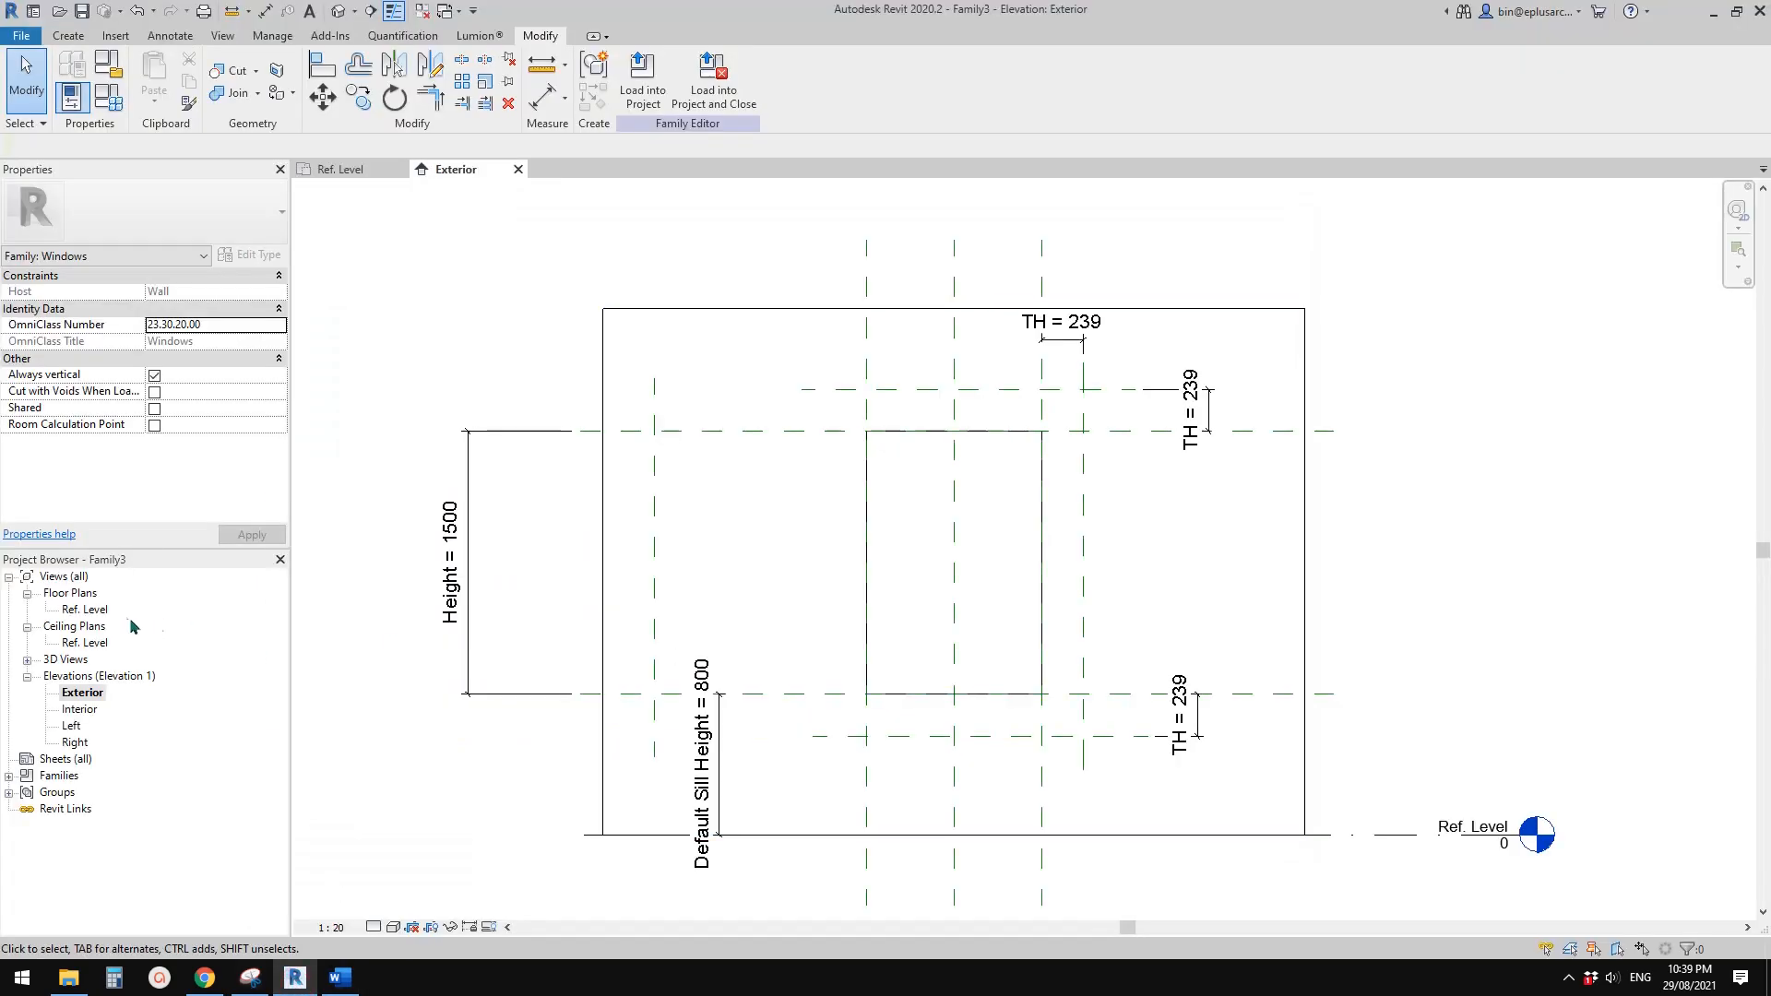
pyautogui.doubleClick(84, 609)
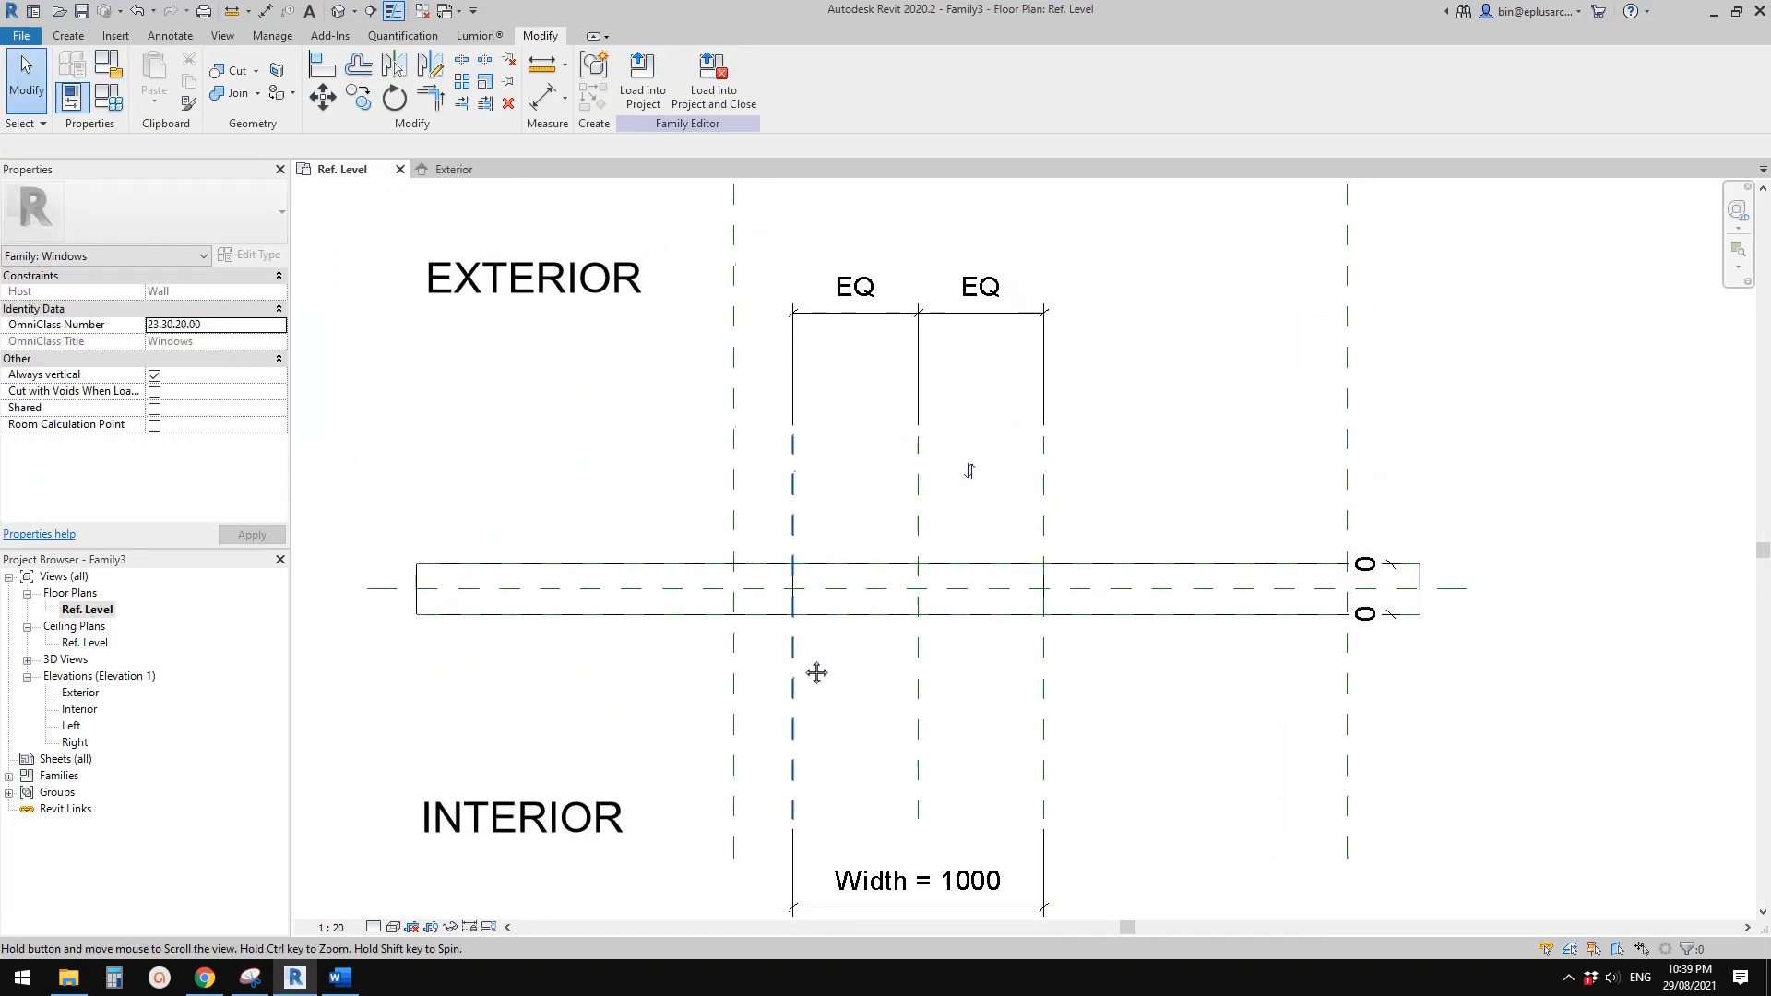
pyautogui.moveTo(634, 444); pyautogui.dragTo(648, 490, button='middle')
pyautogui.press('r')
pyautogui.press('p')
pyautogui.click(682, 573)
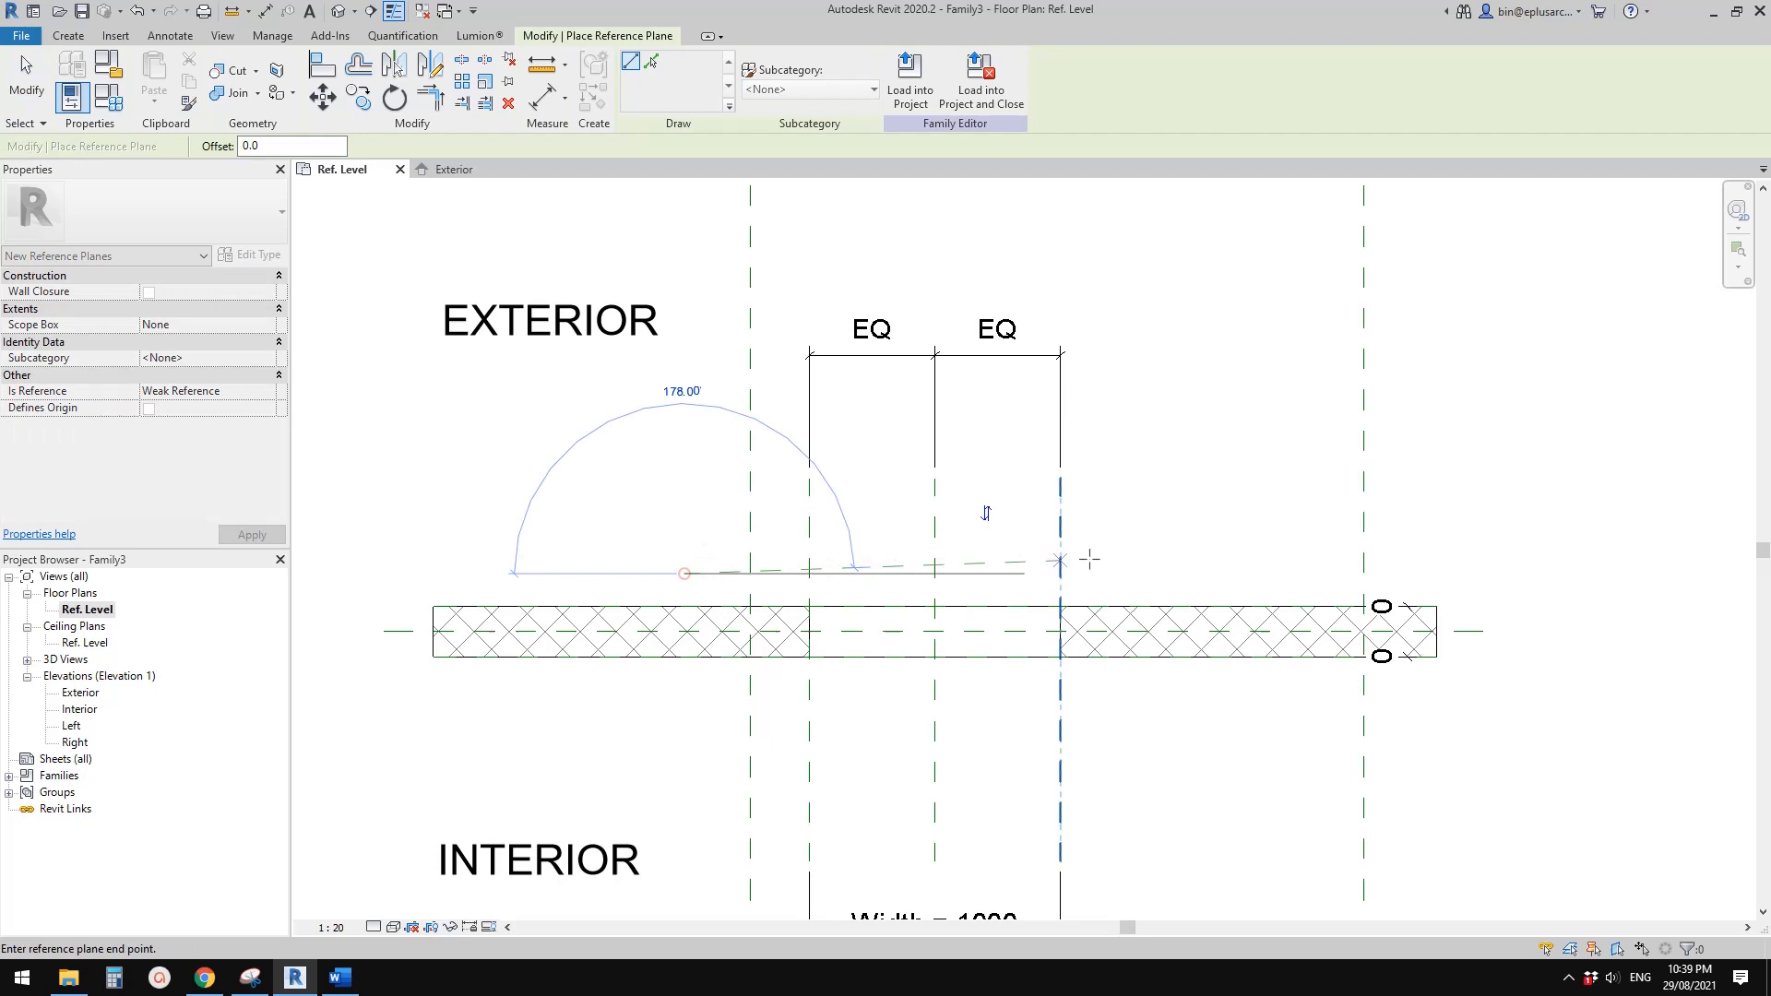
pyautogui.click(1167, 571)
pyautogui.press('Escape')
pyautogui.press('Escape')
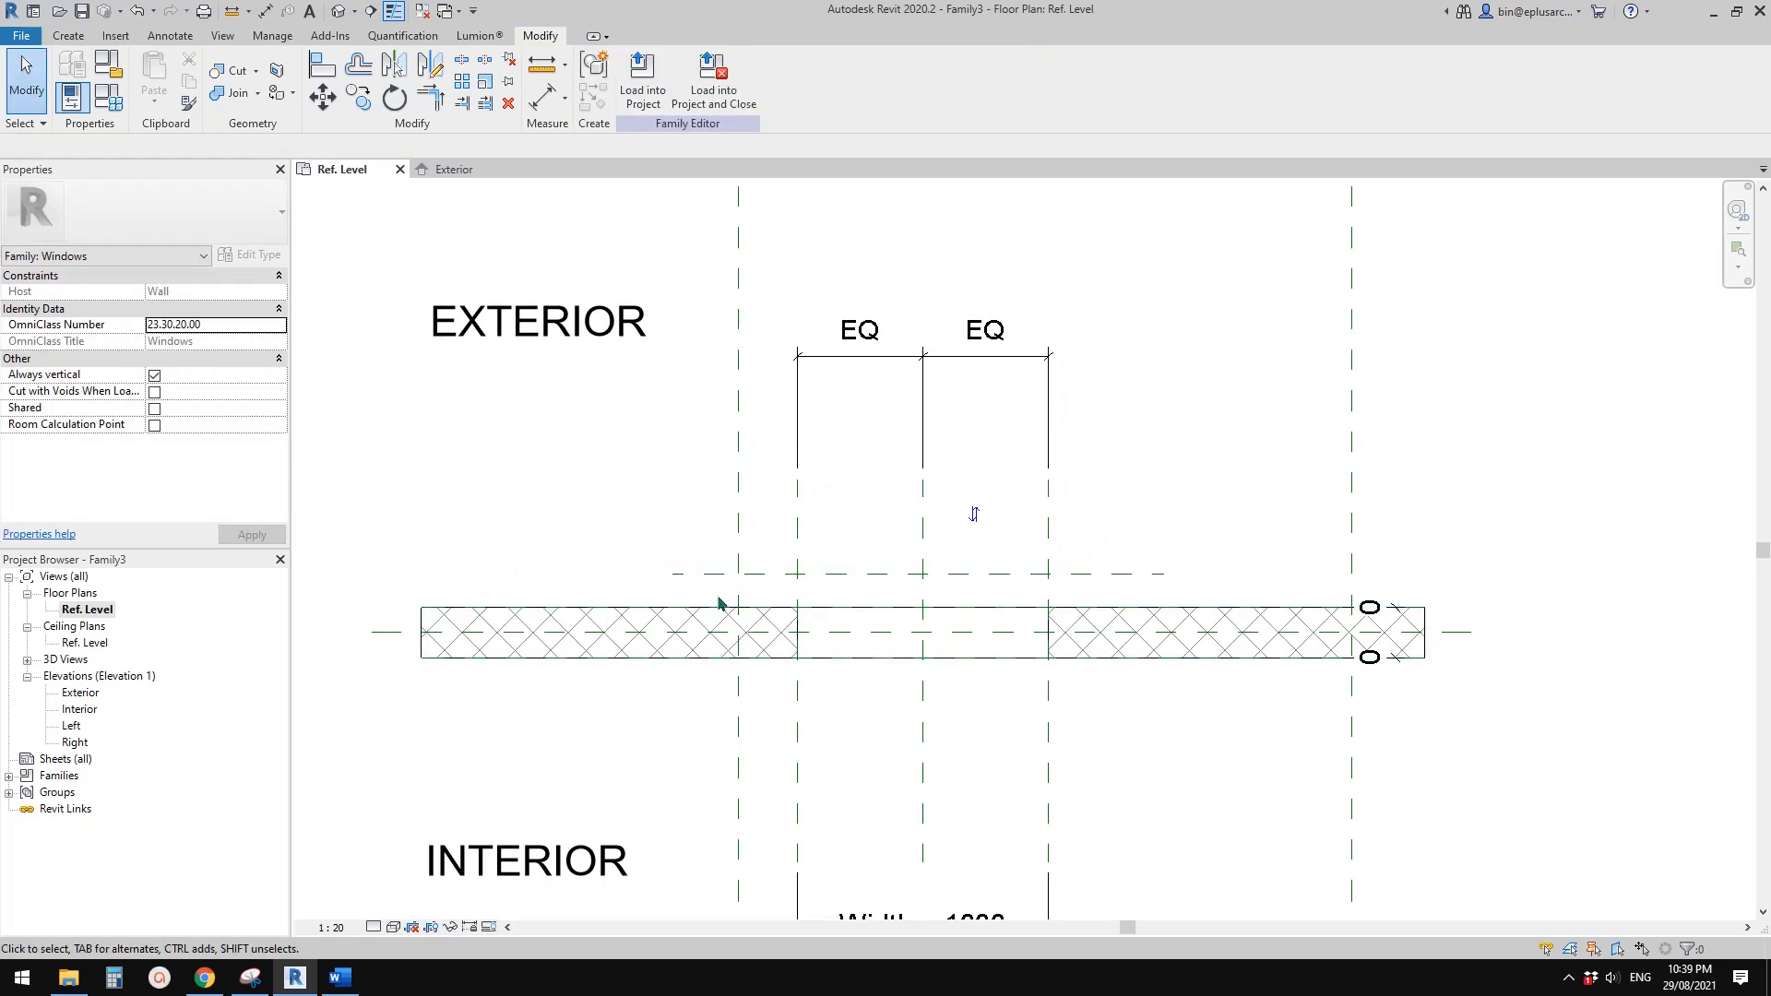
# Temporarily hide the host wall and dimension from the exterior face reference plane to the new plane outside it
pyautogui.click(414, 628)
pyautogui.press('h')
pyautogui.press('h')
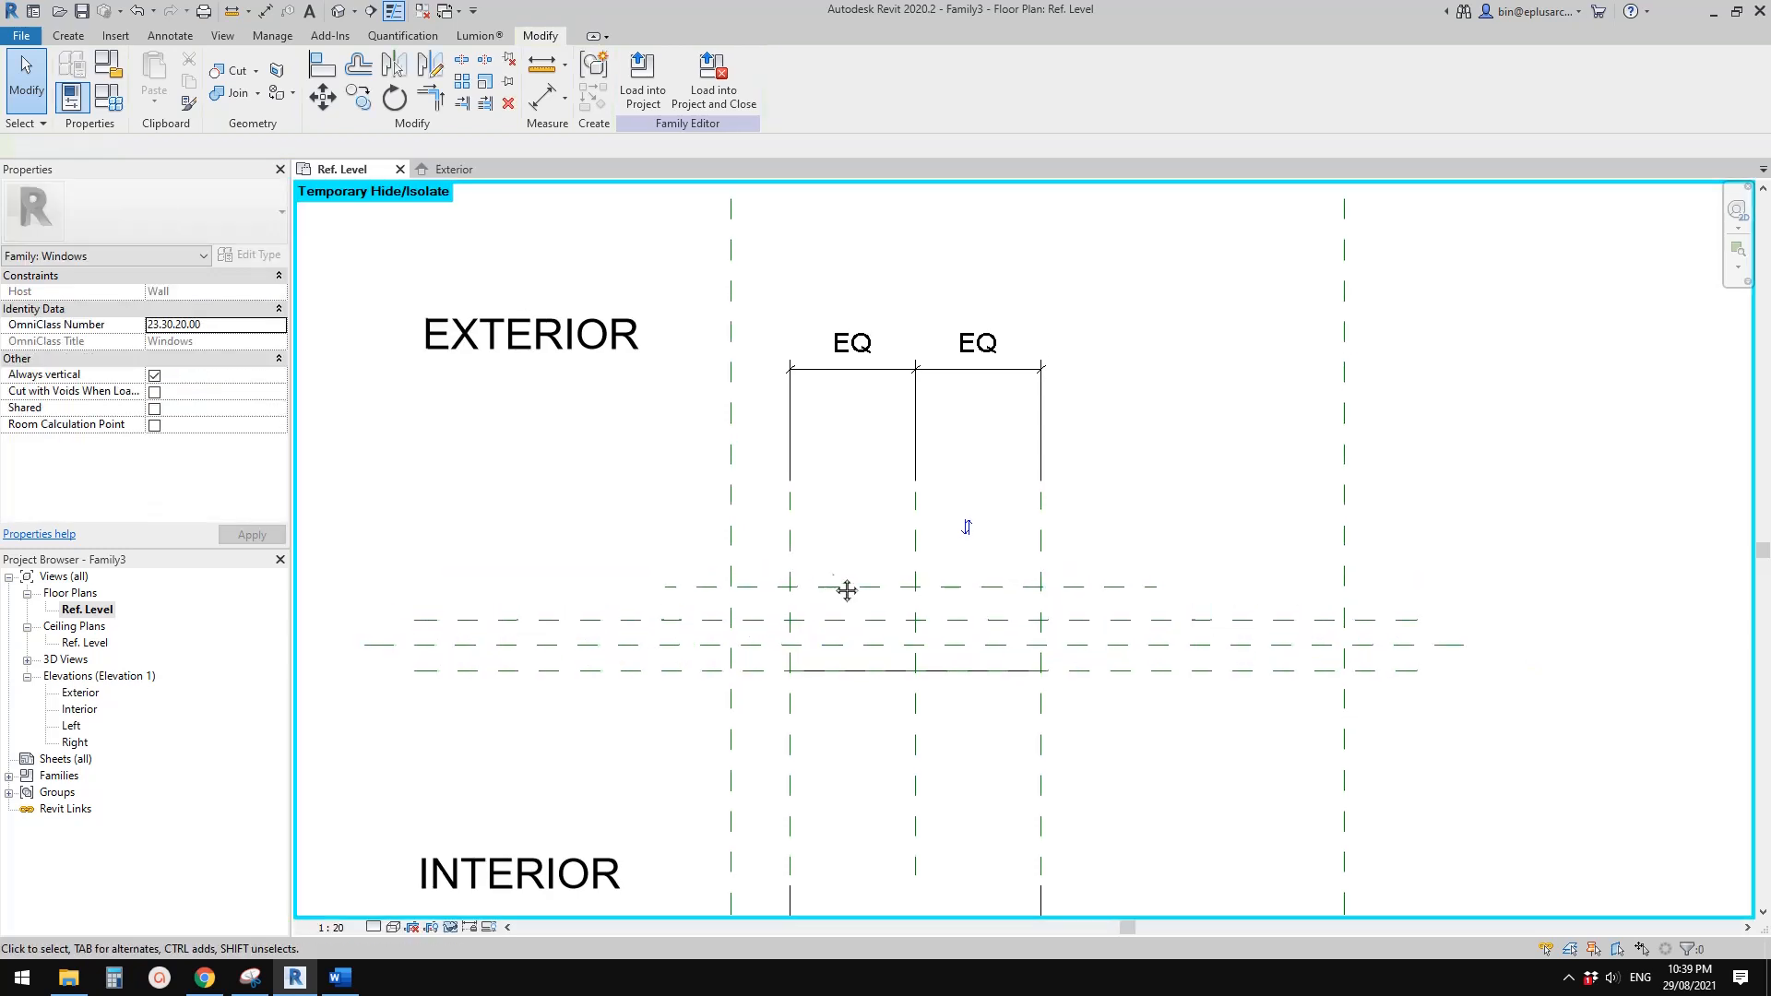
pyautogui.press('d')
pyautogui.press('i')
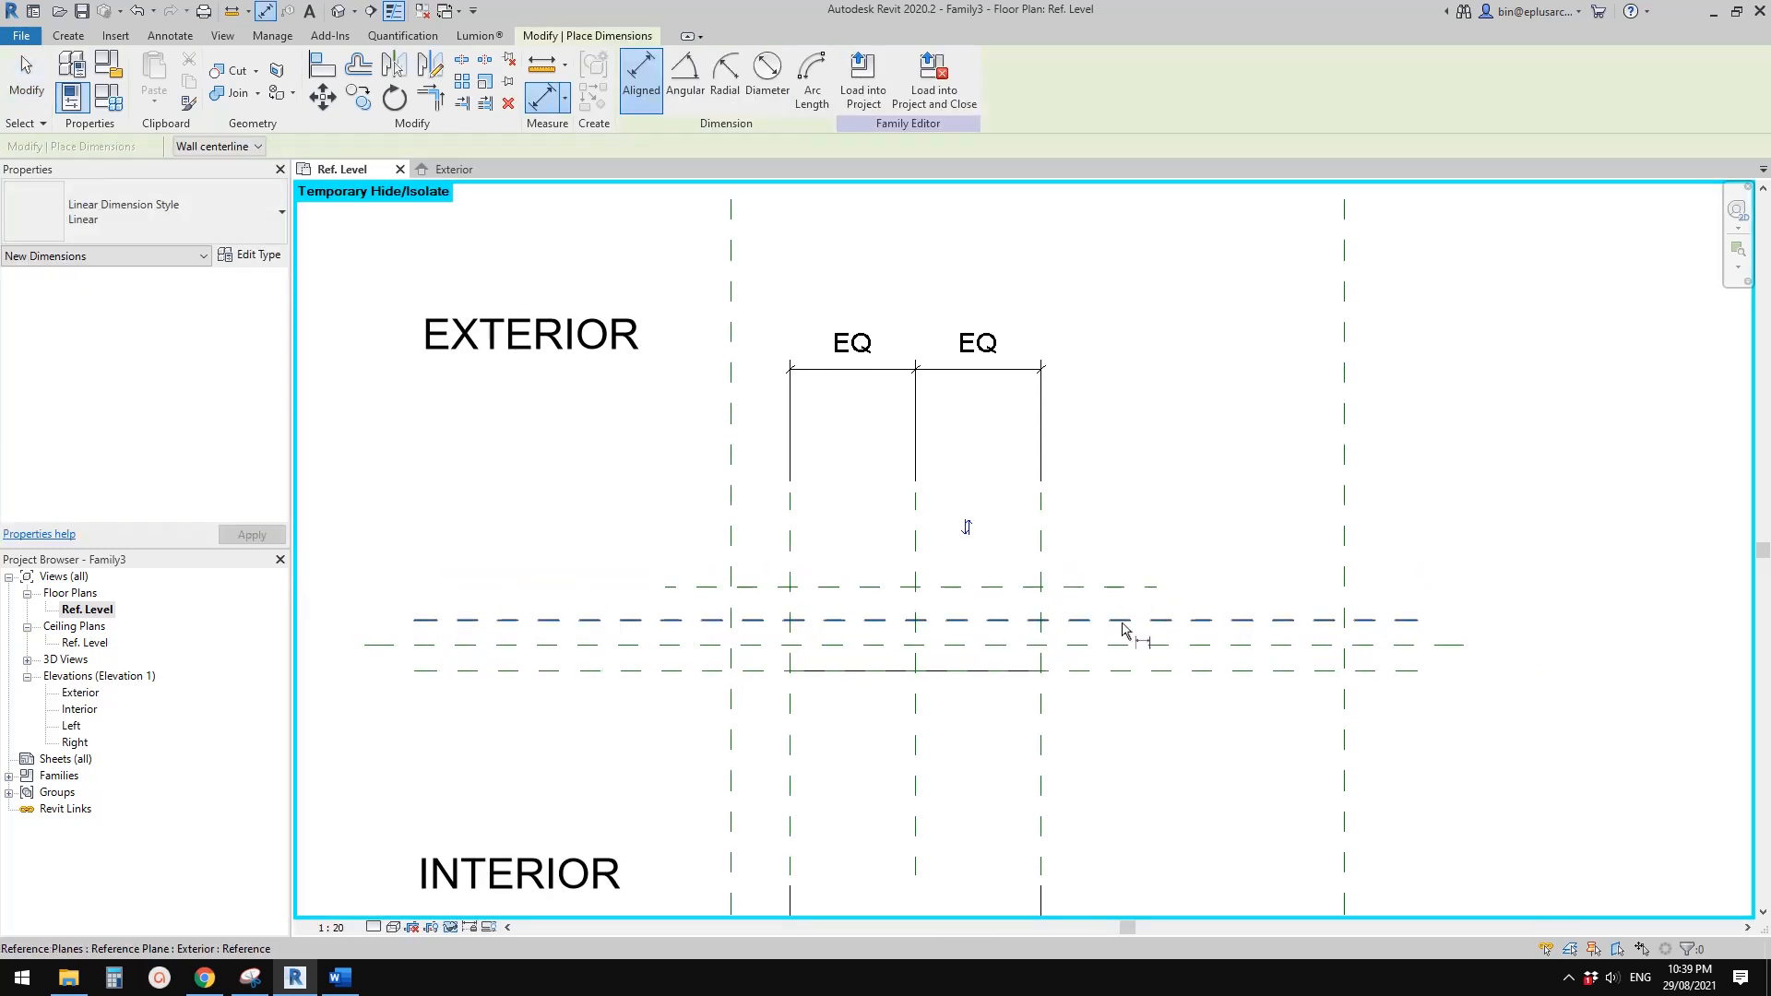
pyautogui.click(1125, 623)
pyautogui.click(1108, 587)
pyautogui.click(1220, 537)
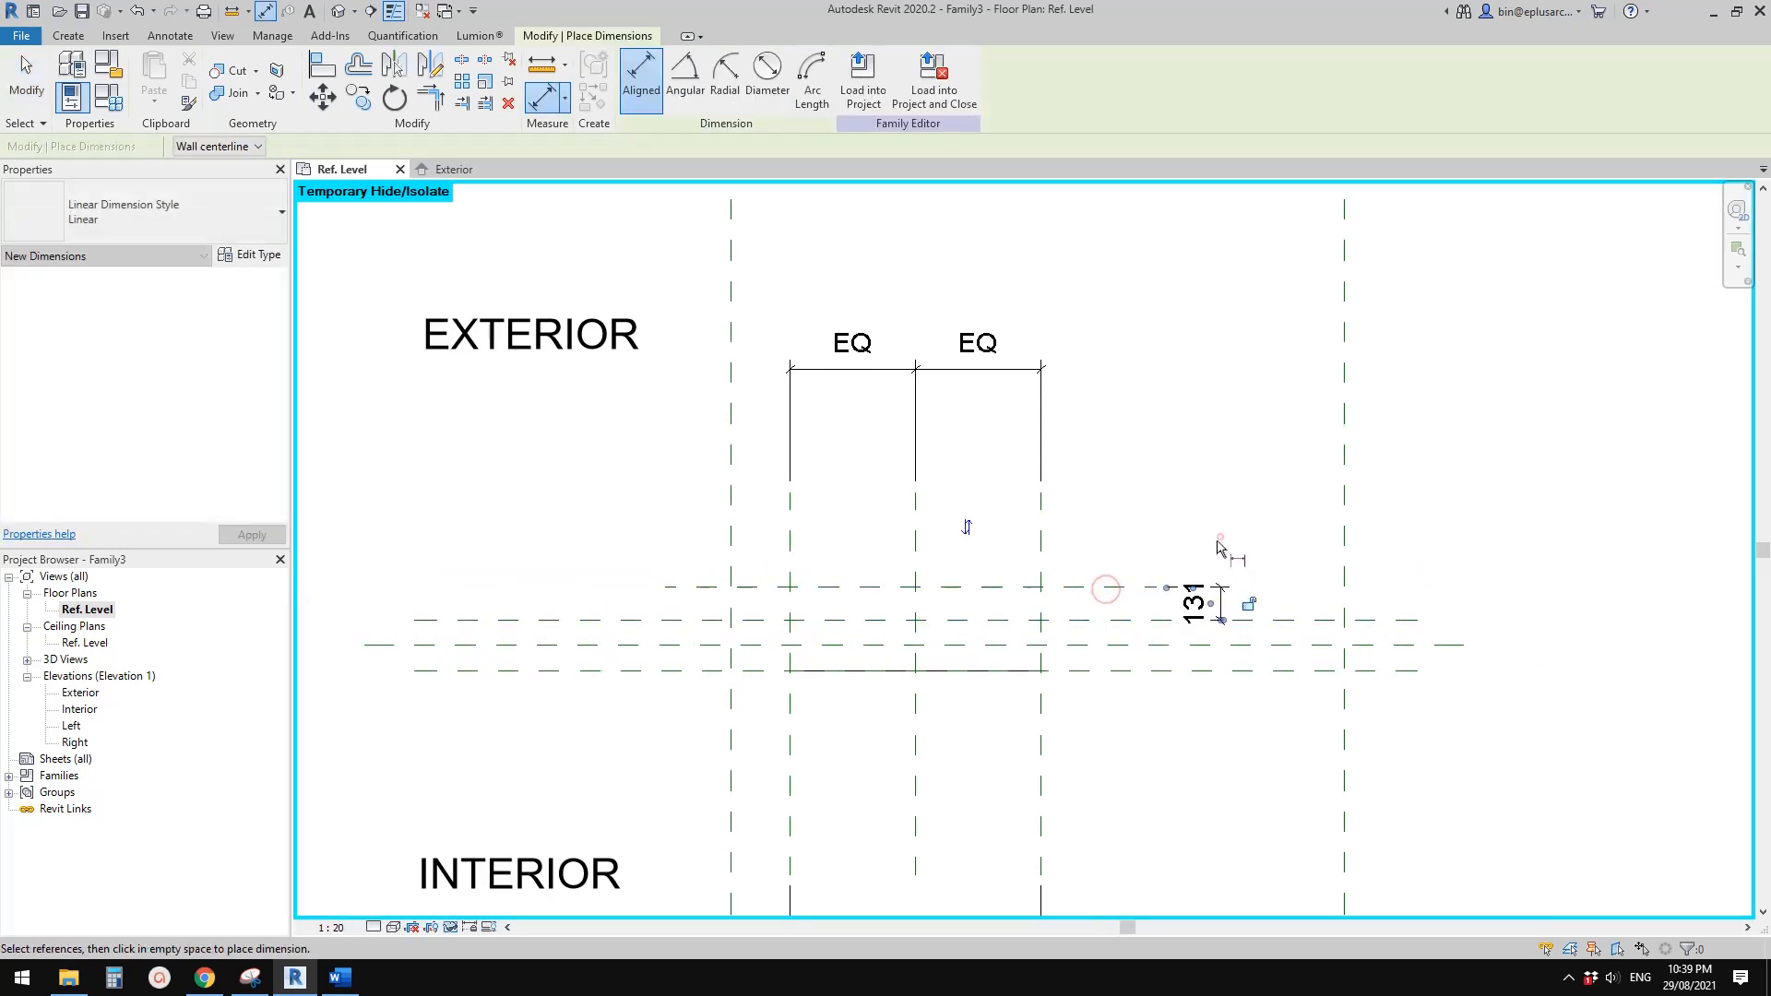
pyautogui.press('Escape')
pyautogui.press('Escape')
# Label the exterior offset dimension with a new family type parameter named D, and reopen the Exterior elevation
pyautogui.click(1216, 604)
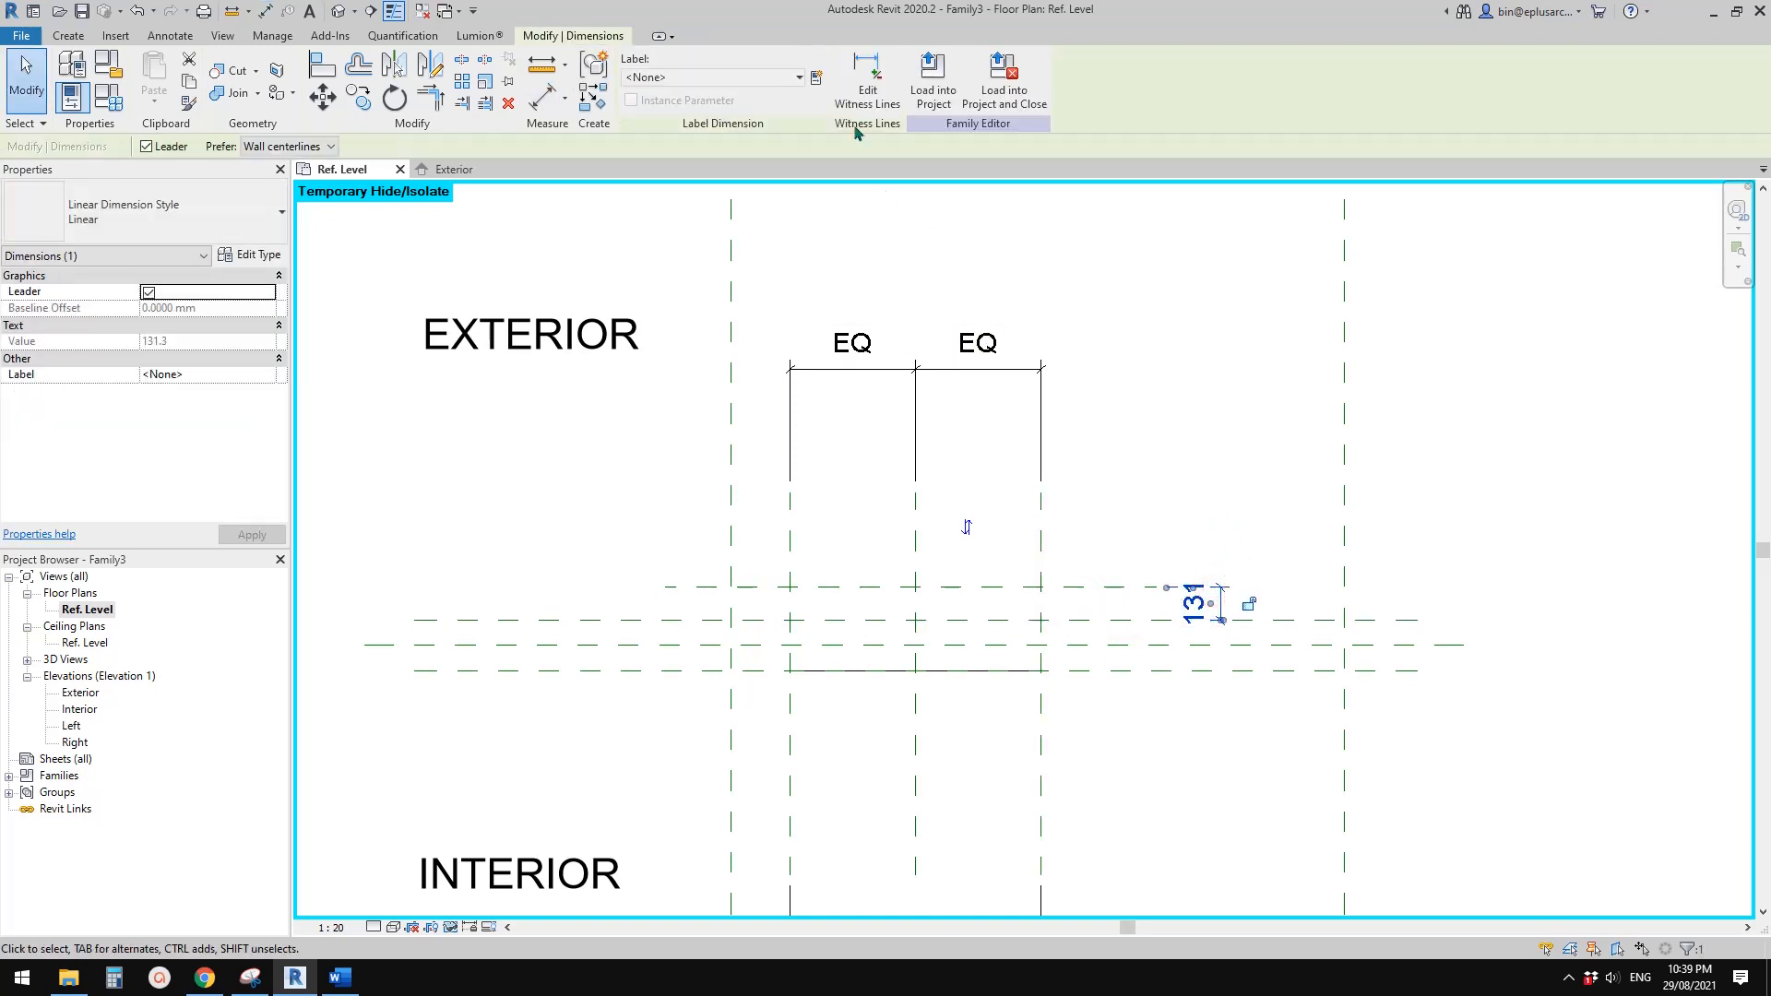
pyautogui.click(818, 77)
pyautogui.write('D')
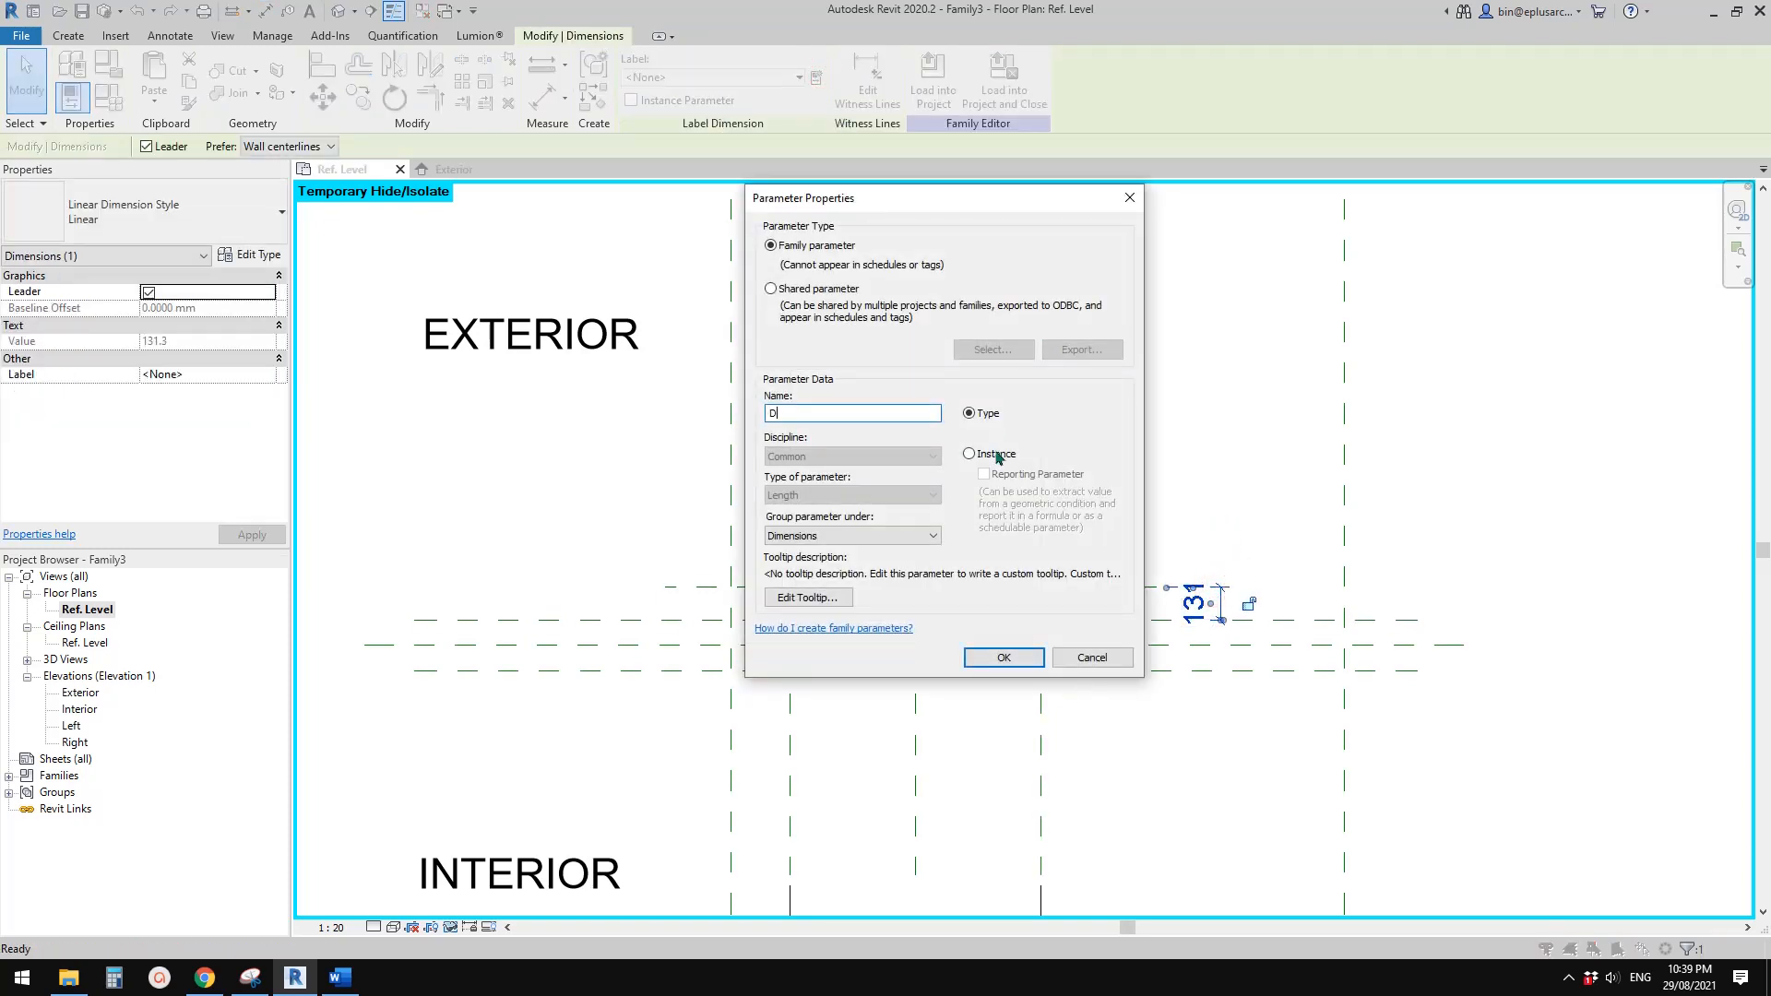
pyautogui.click(1003, 657)
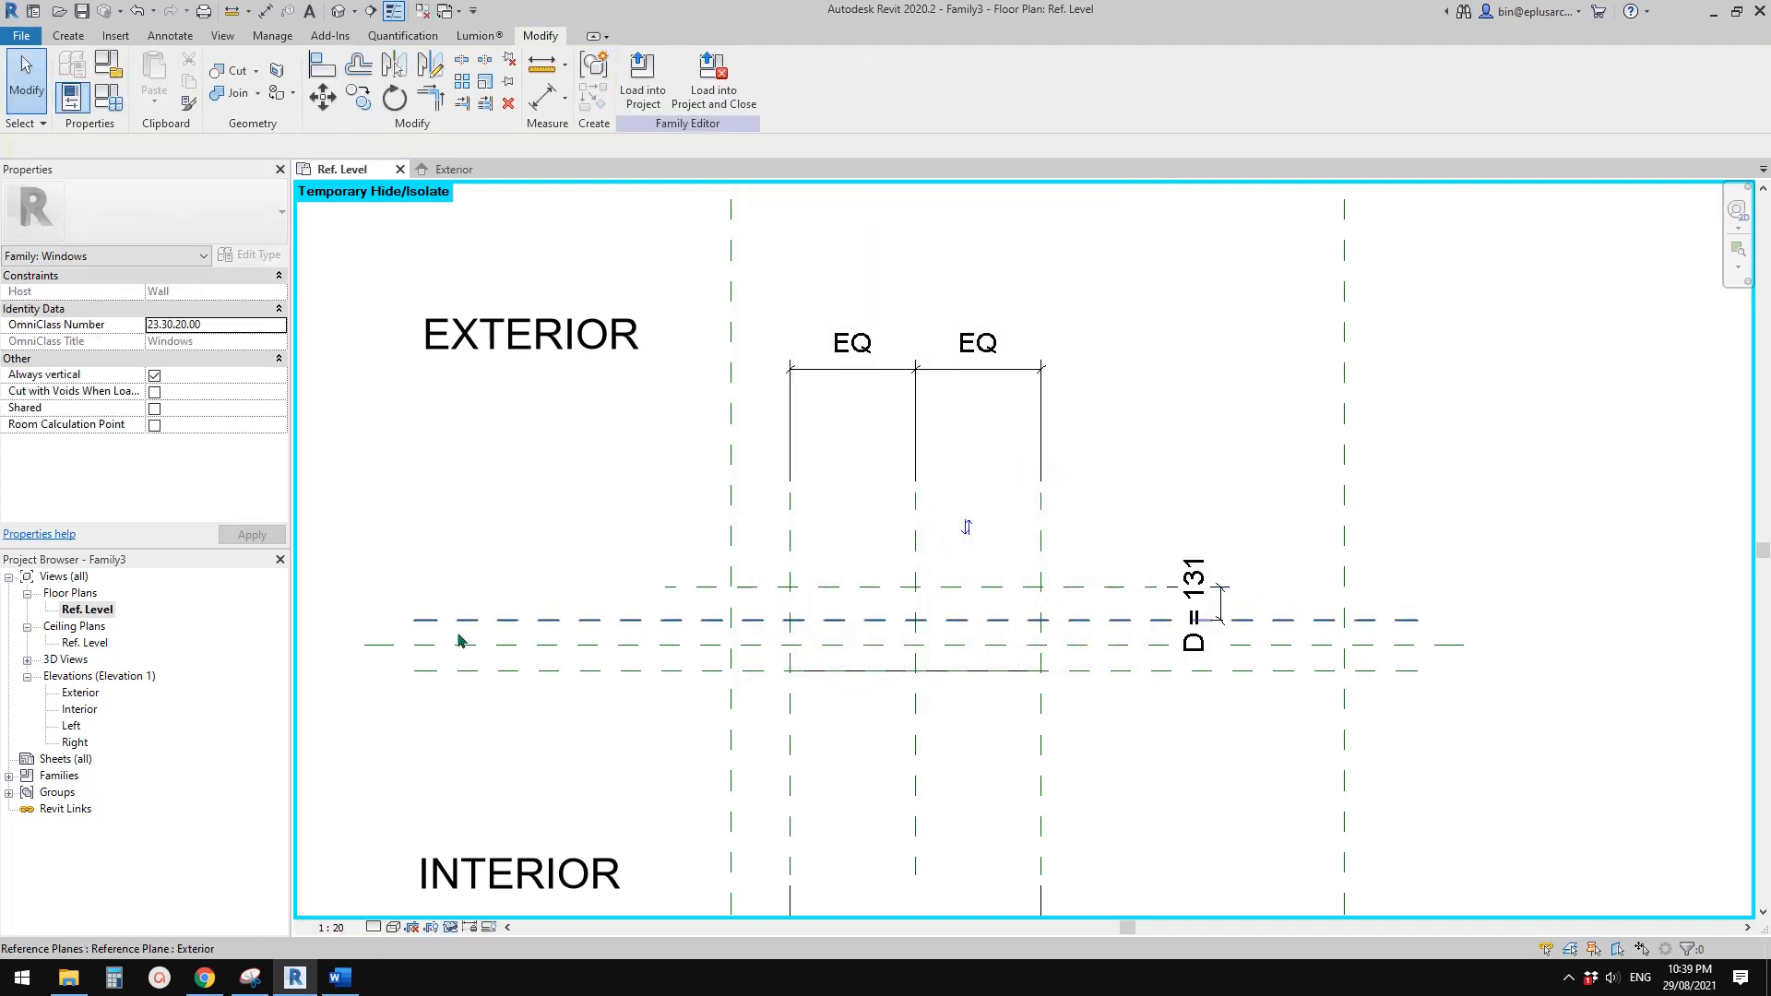
pyautogui.doubleClick(81, 694)
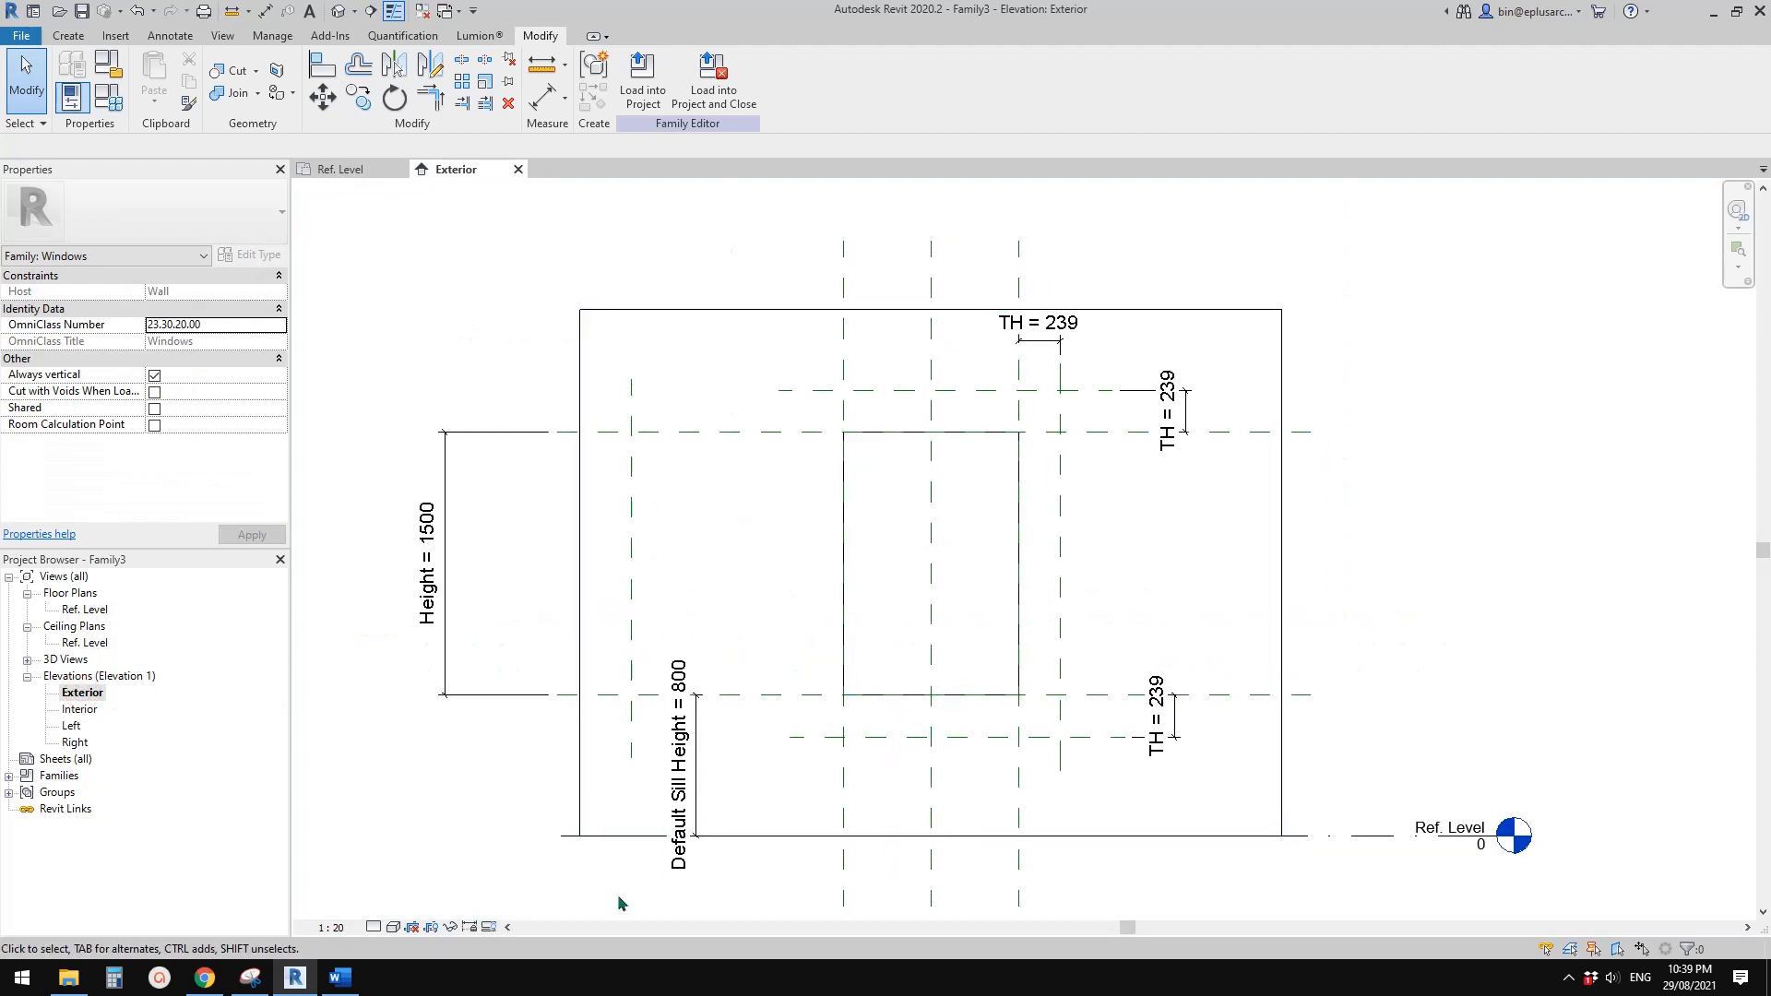
# Switch to the façade snip in Snipping Tool and erase all pen strokes from the photo
pyautogui.click(340, 978)
pyautogui.click(249, 978)
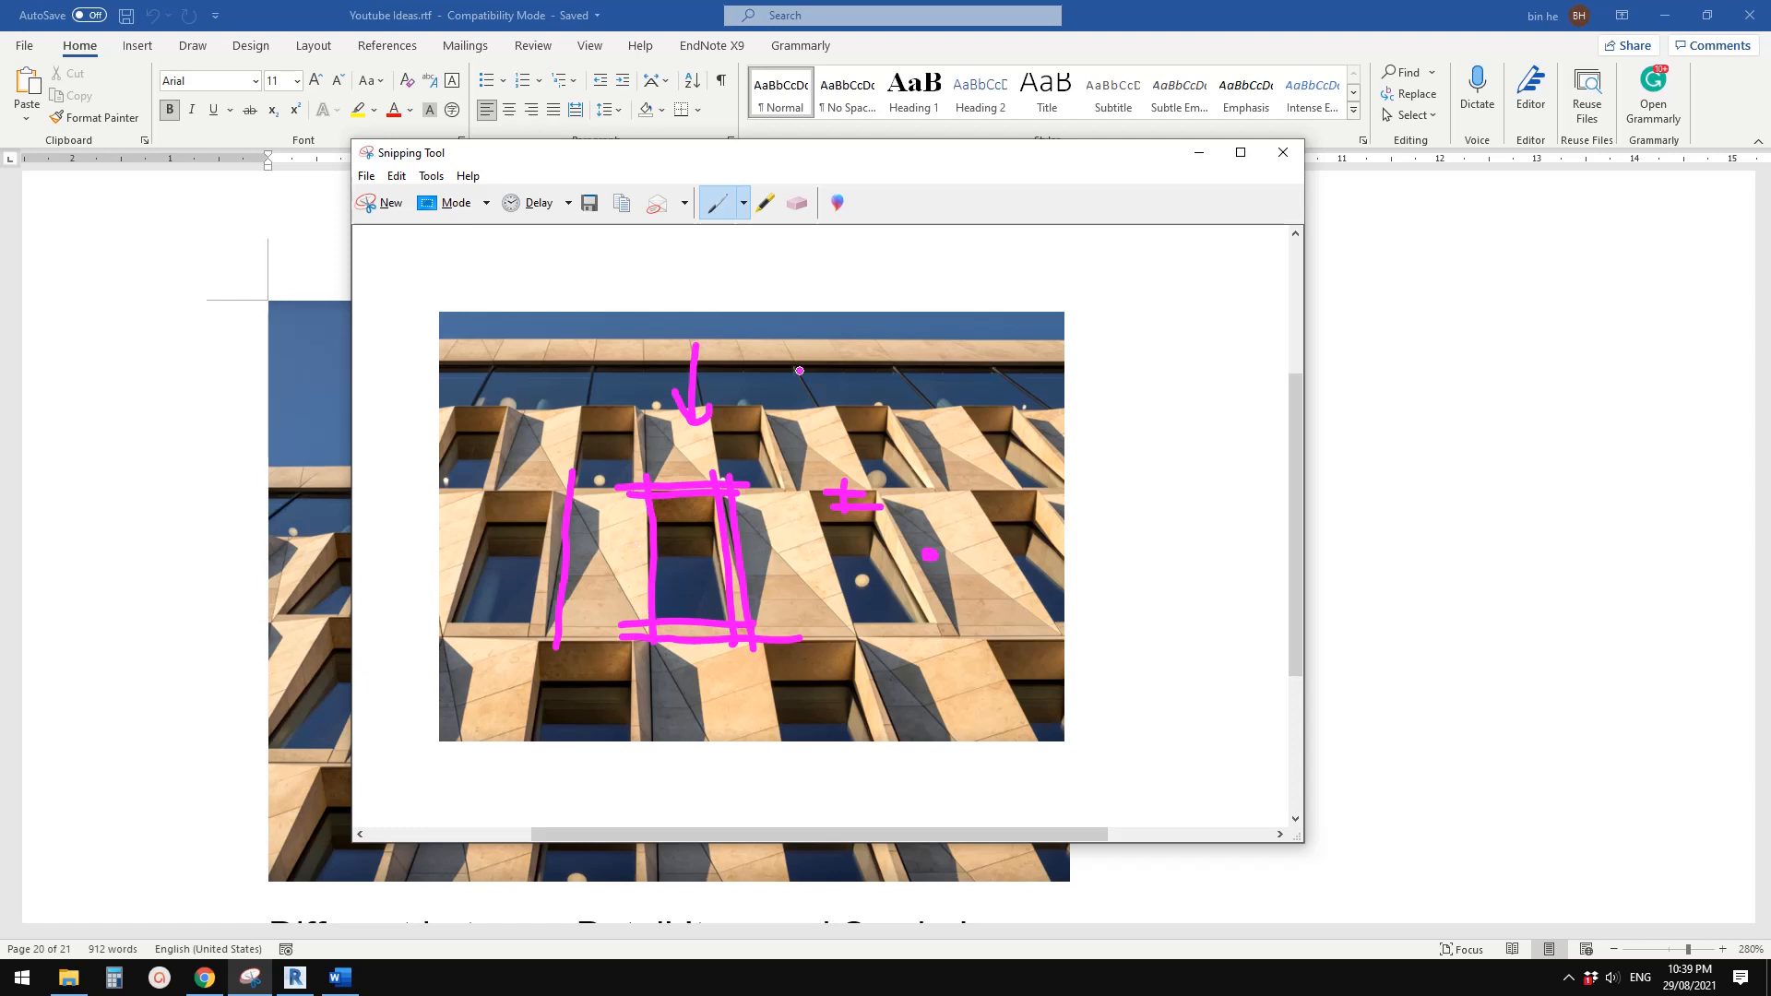
pyautogui.click(800, 202)
pyautogui.moveTo(684, 394)
pyautogui.mouseDown()
pyautogui.moveTo(933, 551)
pyautogui.moveTo(596, 544)
pyautogui.moveTo(687, 636)
pyautogui.mouseUp()
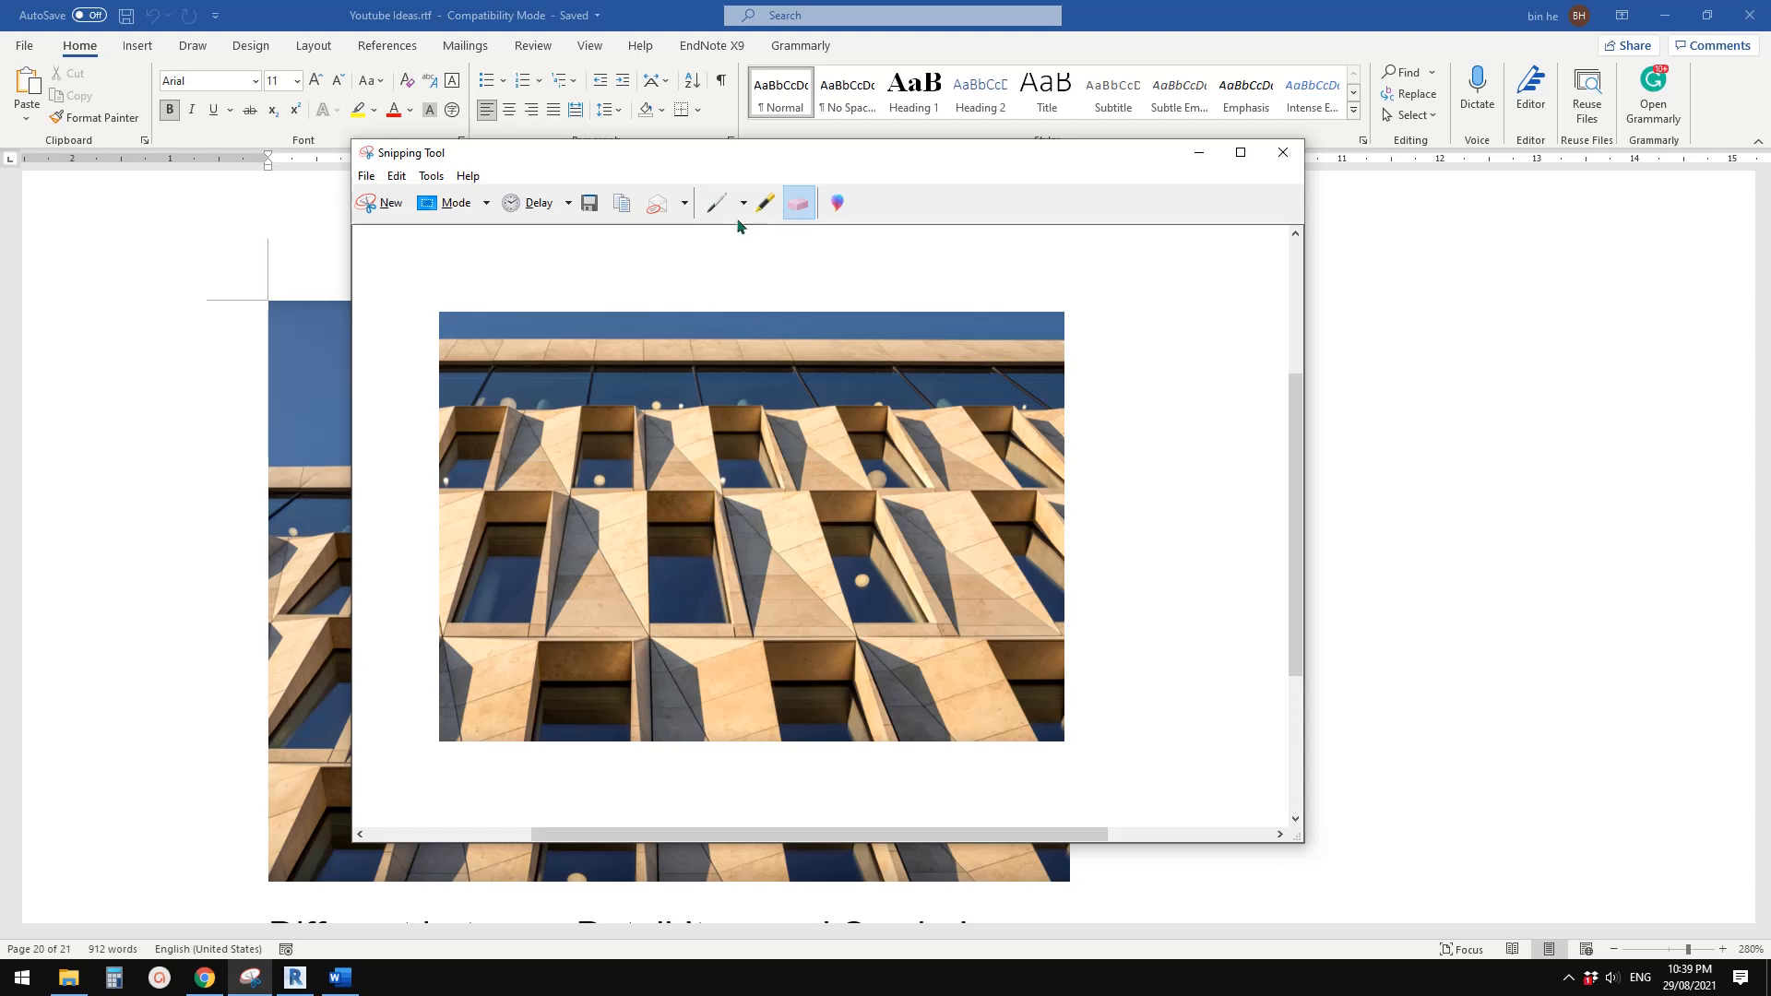
# Outline the central window together with its left faceted panel as one four-sided module in pen on the photo
pyautogui.click(717, 202)
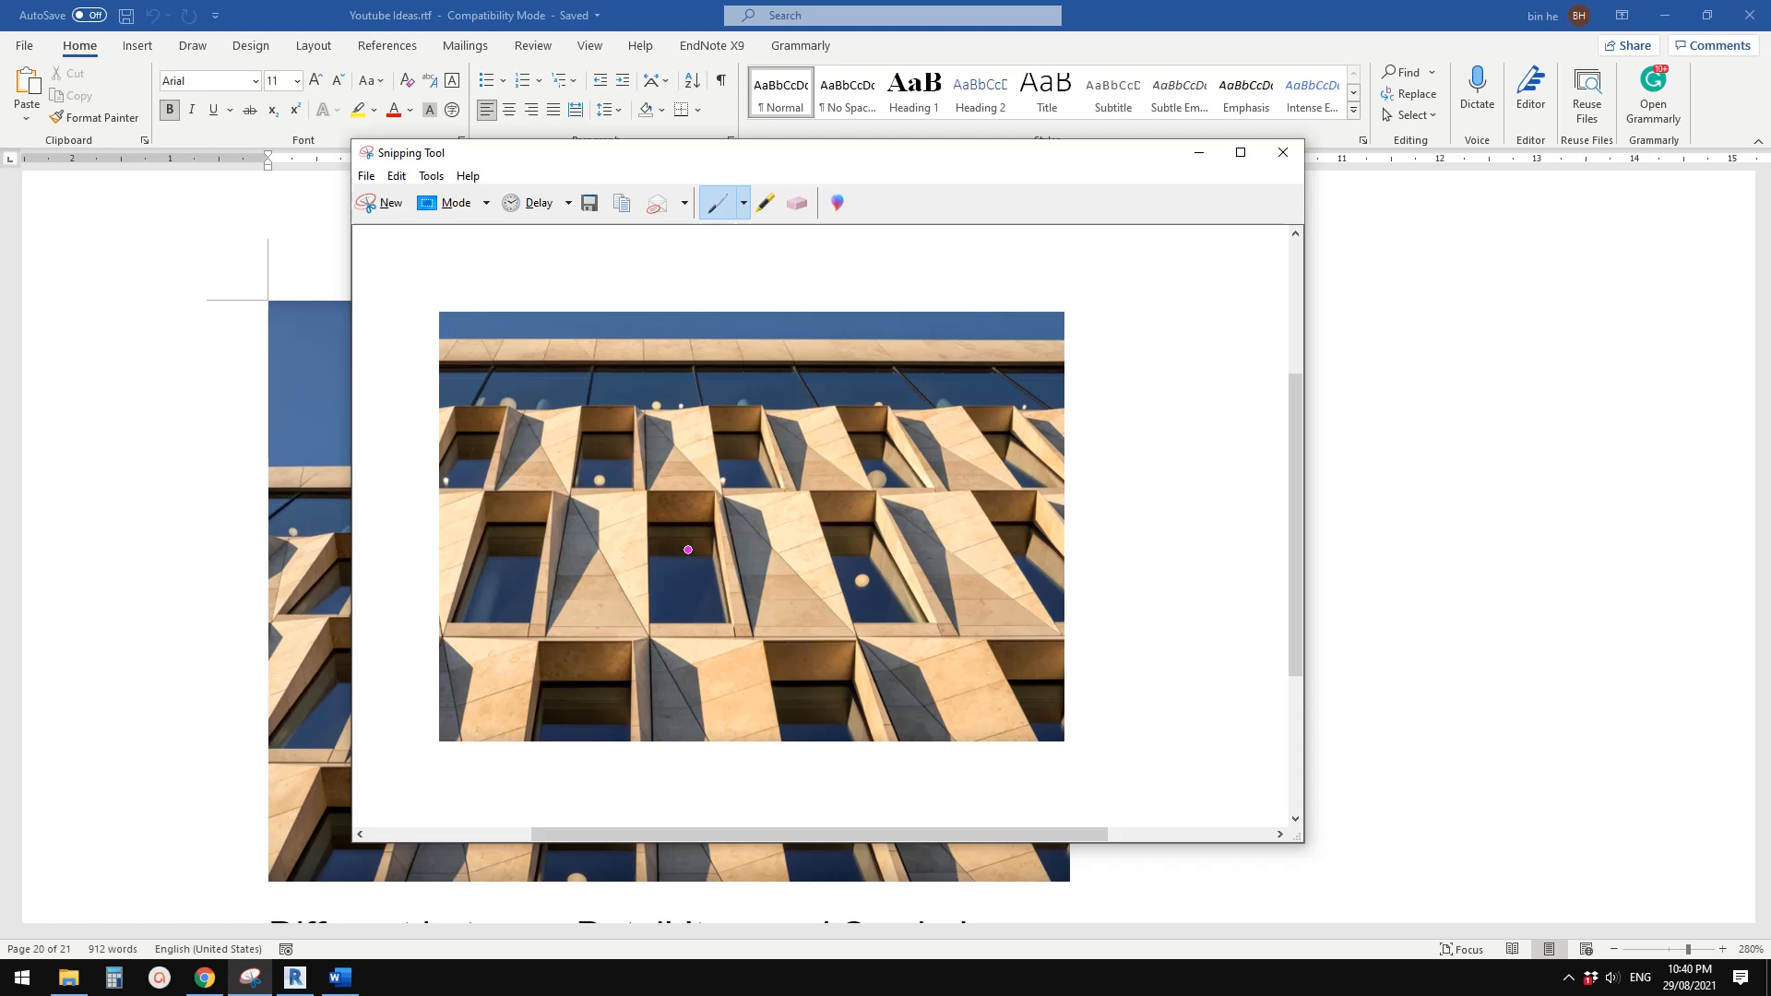
pyautogui.moveTo(570, 508)
pyautogui.mouseDown()
pyautogui.moveTo(565, 636)
pyautogui.moveTo(758, 638)
pyautogui.moveTo(728, 503)
pyautogui.moveTo(573, 499)
pyautogui.mouseUp()
pyautogui.rightClick(552, 616)
pyautogui.click(549, 617)
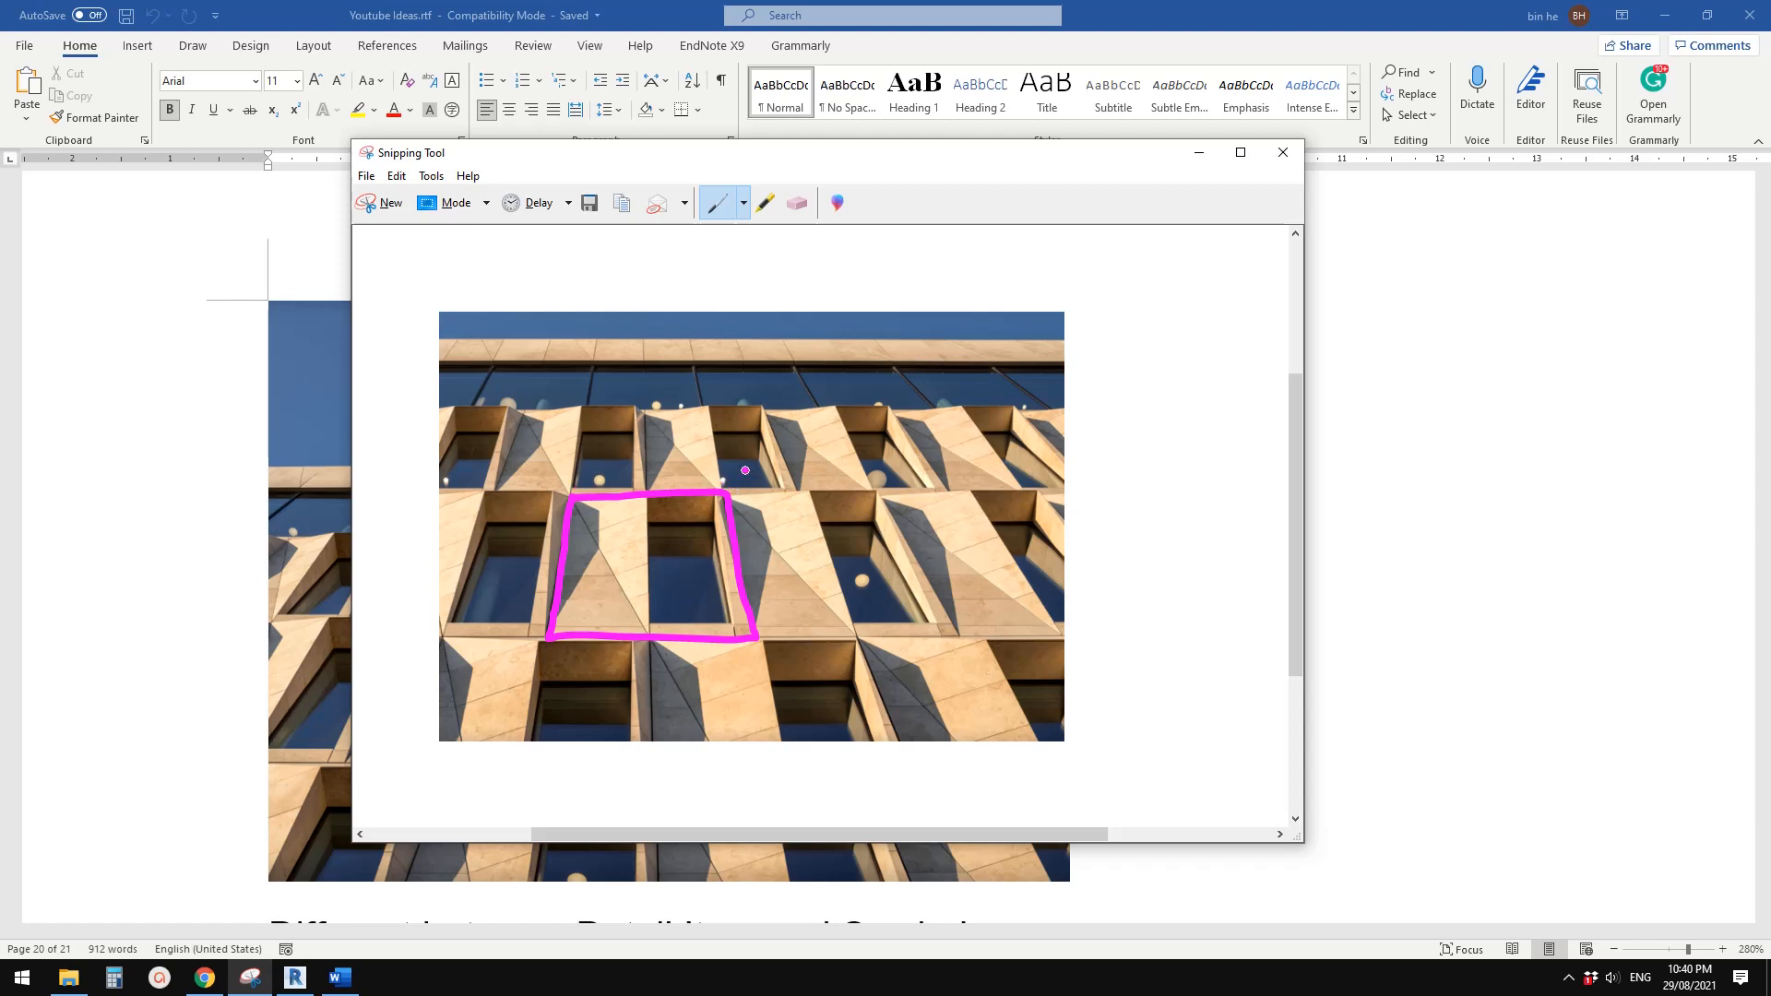
# Switch back to Revit and sketch a rectangular extrusion of about 2447 by 1977 mm on the outermost reference planes, locking all four sides
pyautogui.click(295, 978)
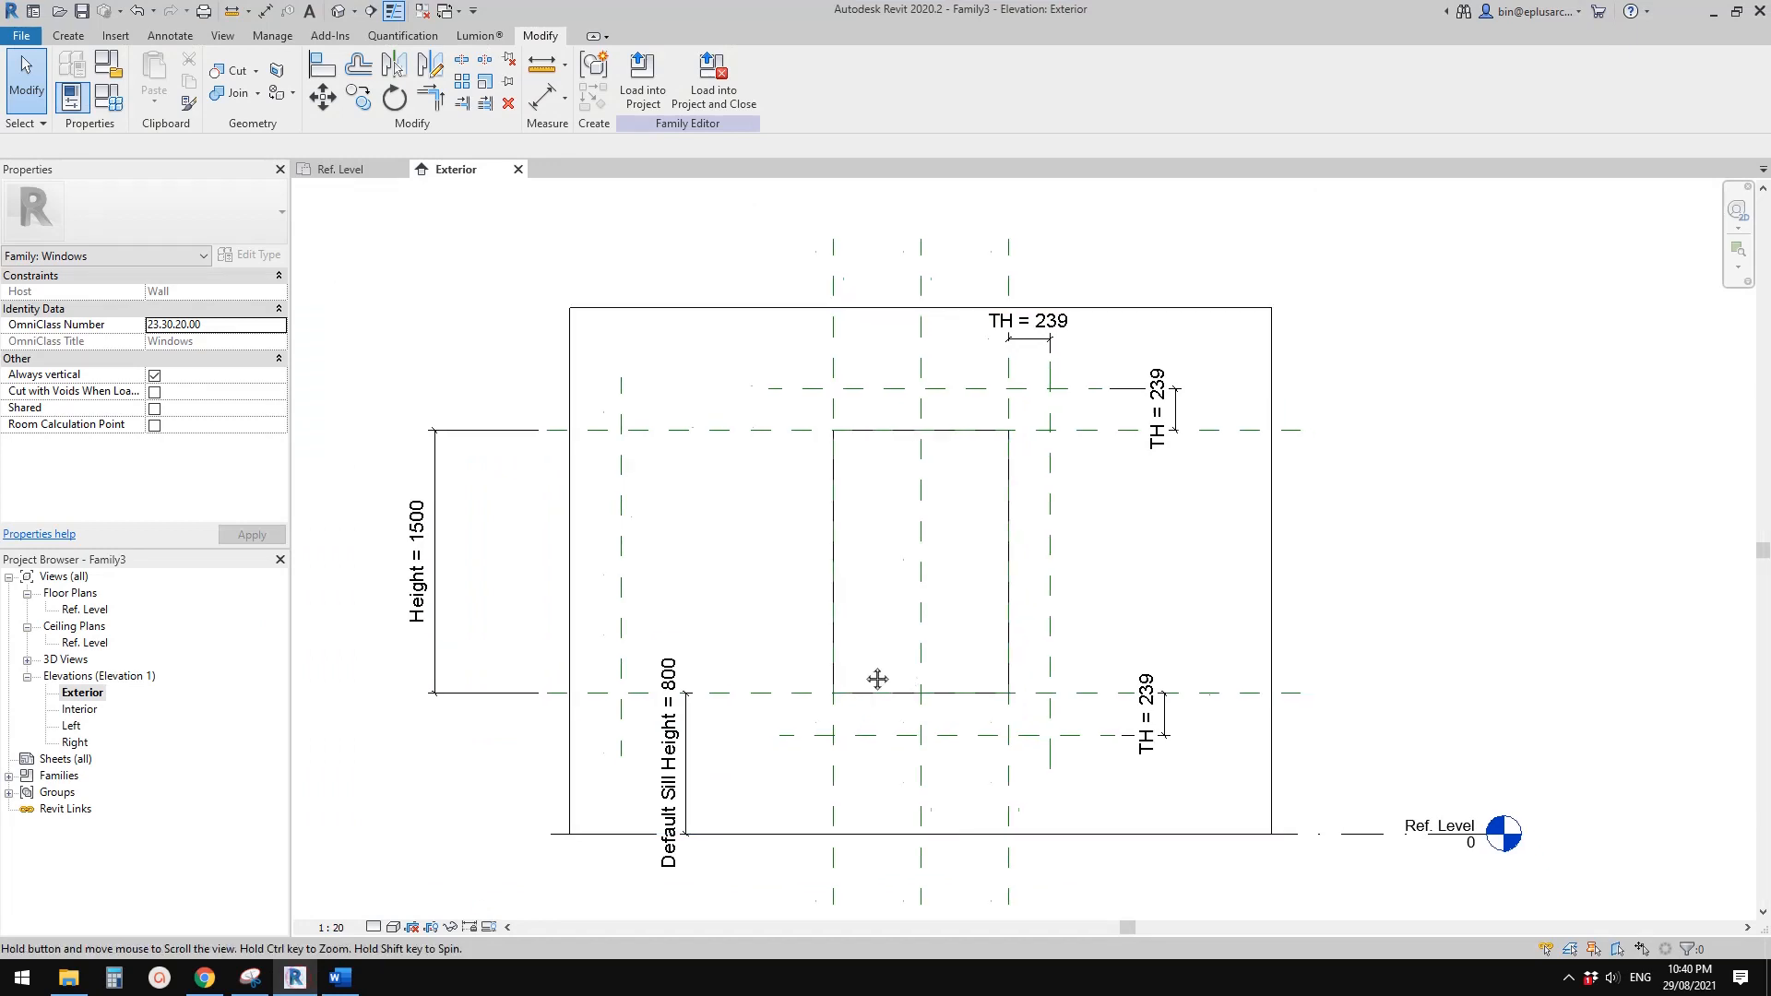
pyautogui.scroll(1, 888, 516)
pyautogui.scroll(-1, 854, 542)
pyautogui.moveTo(854, 541); pyautogui.dragTo(904, 521, button='middle')
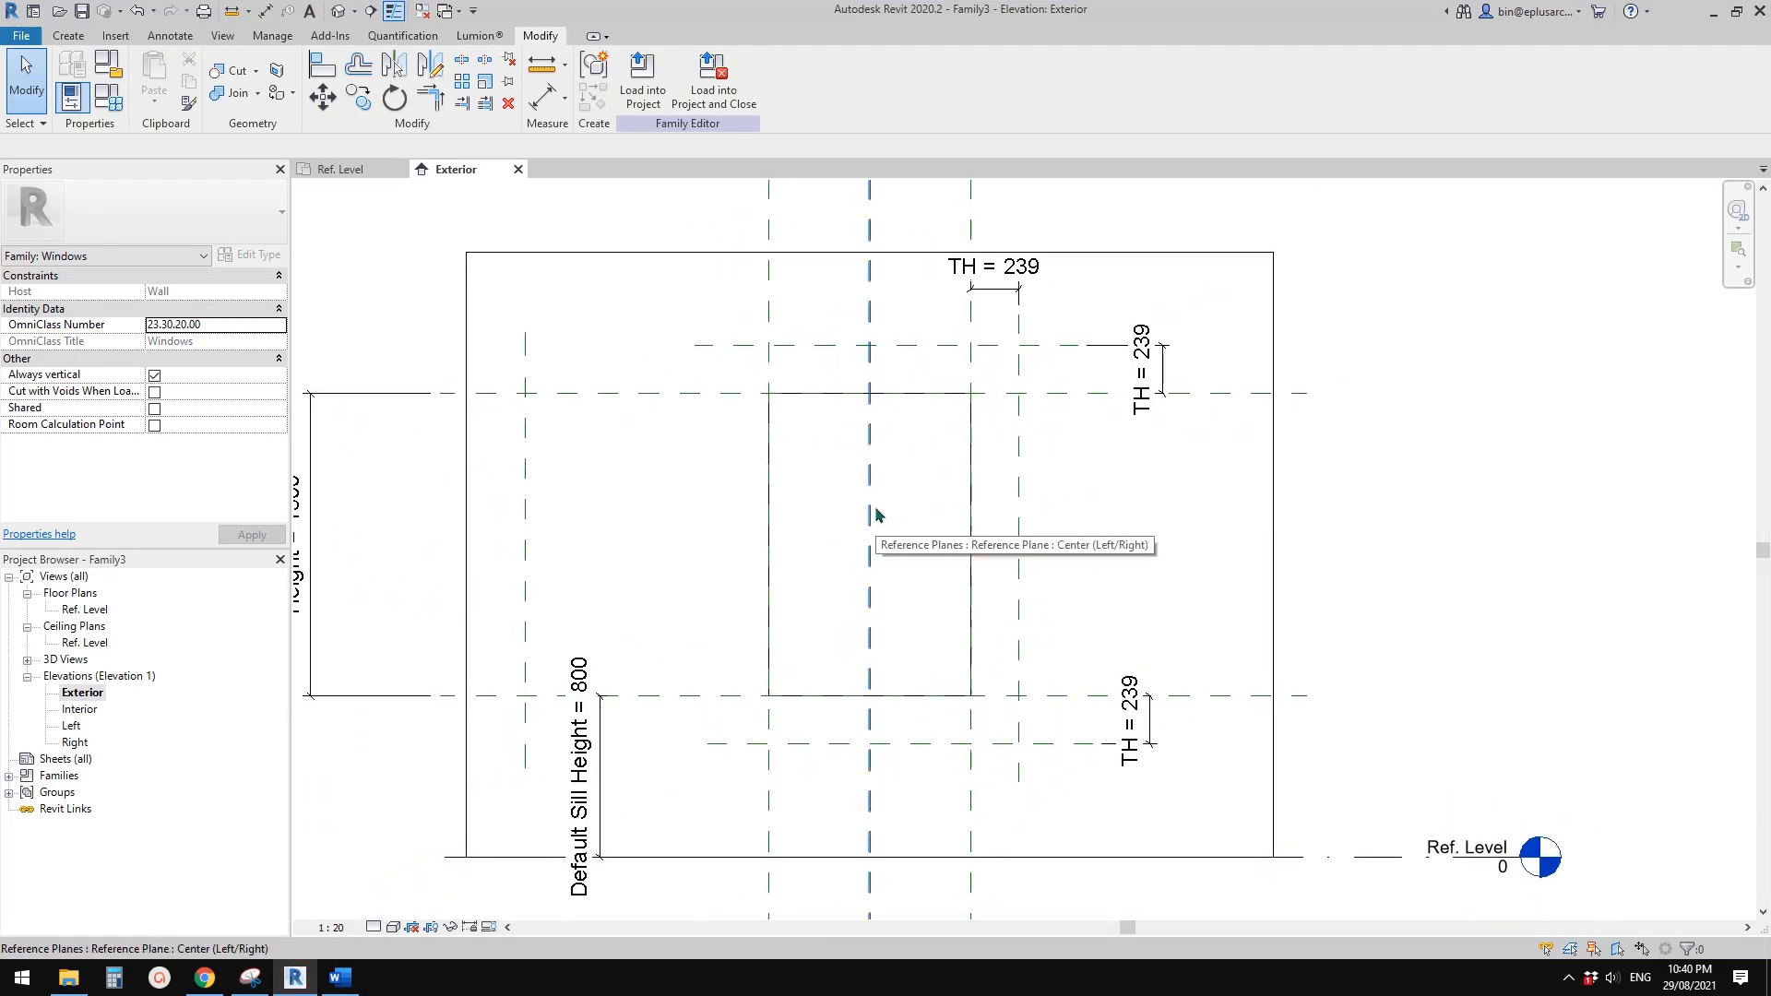
pyautogui.click(68, 35)
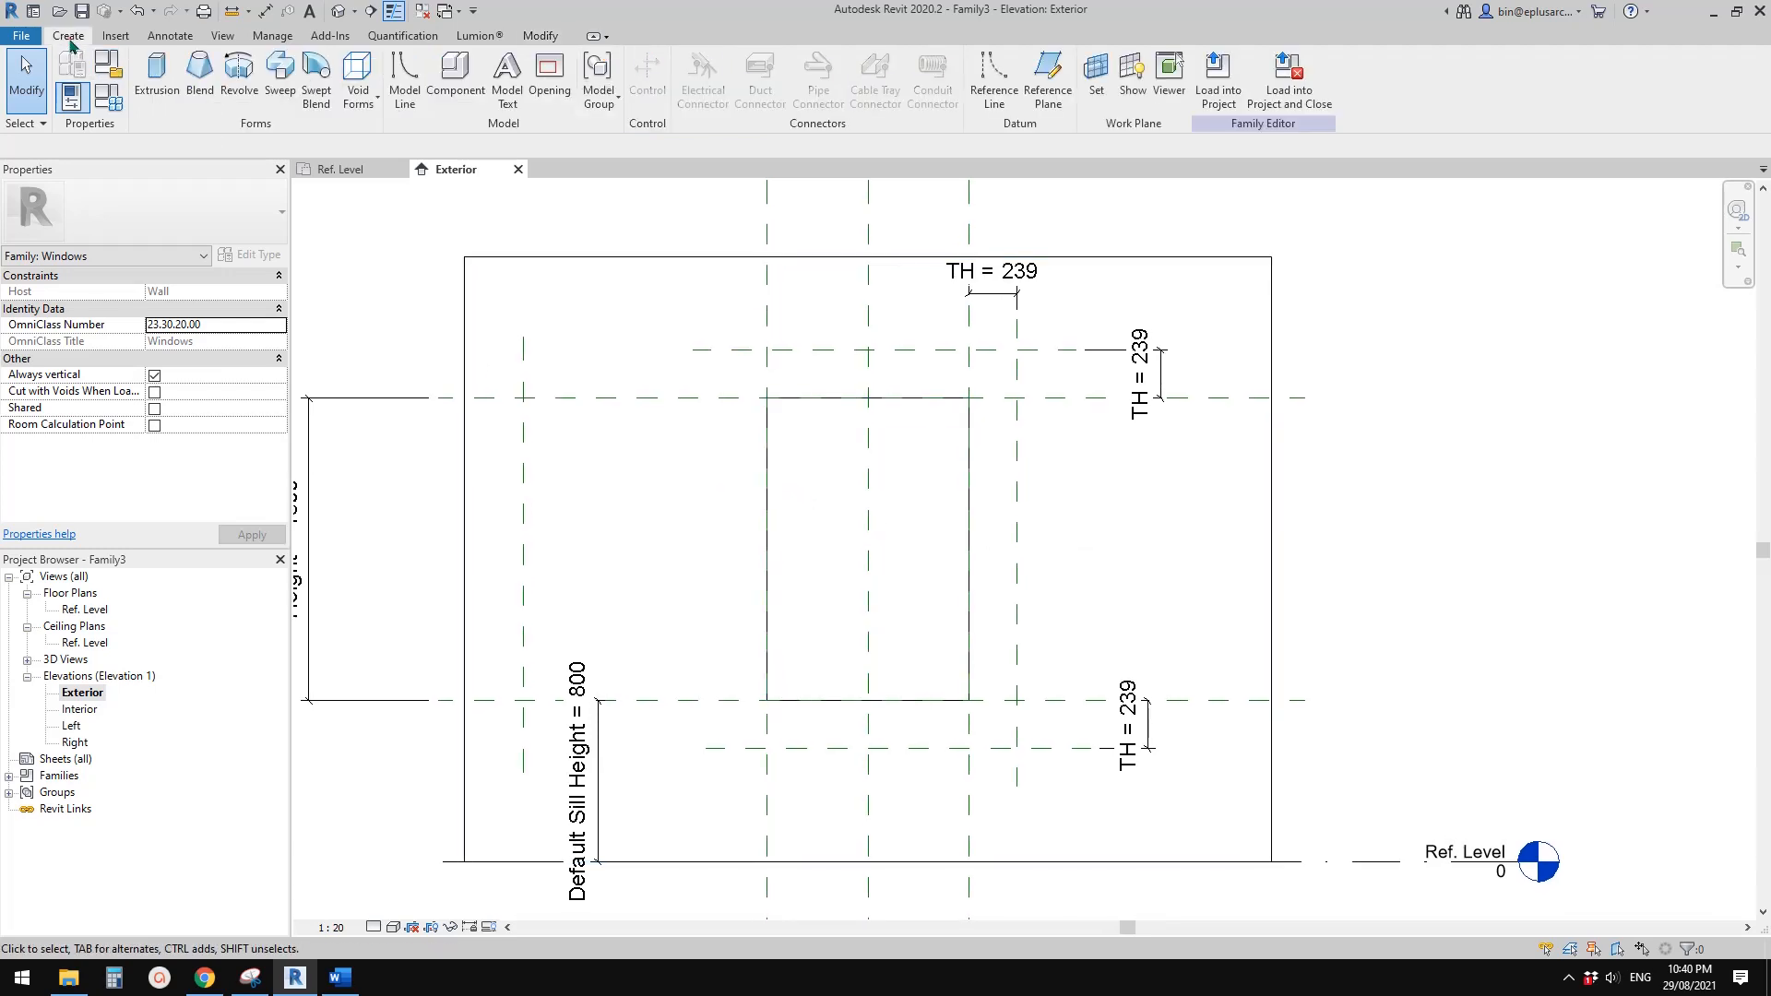
pyautogui.click(155, 76)
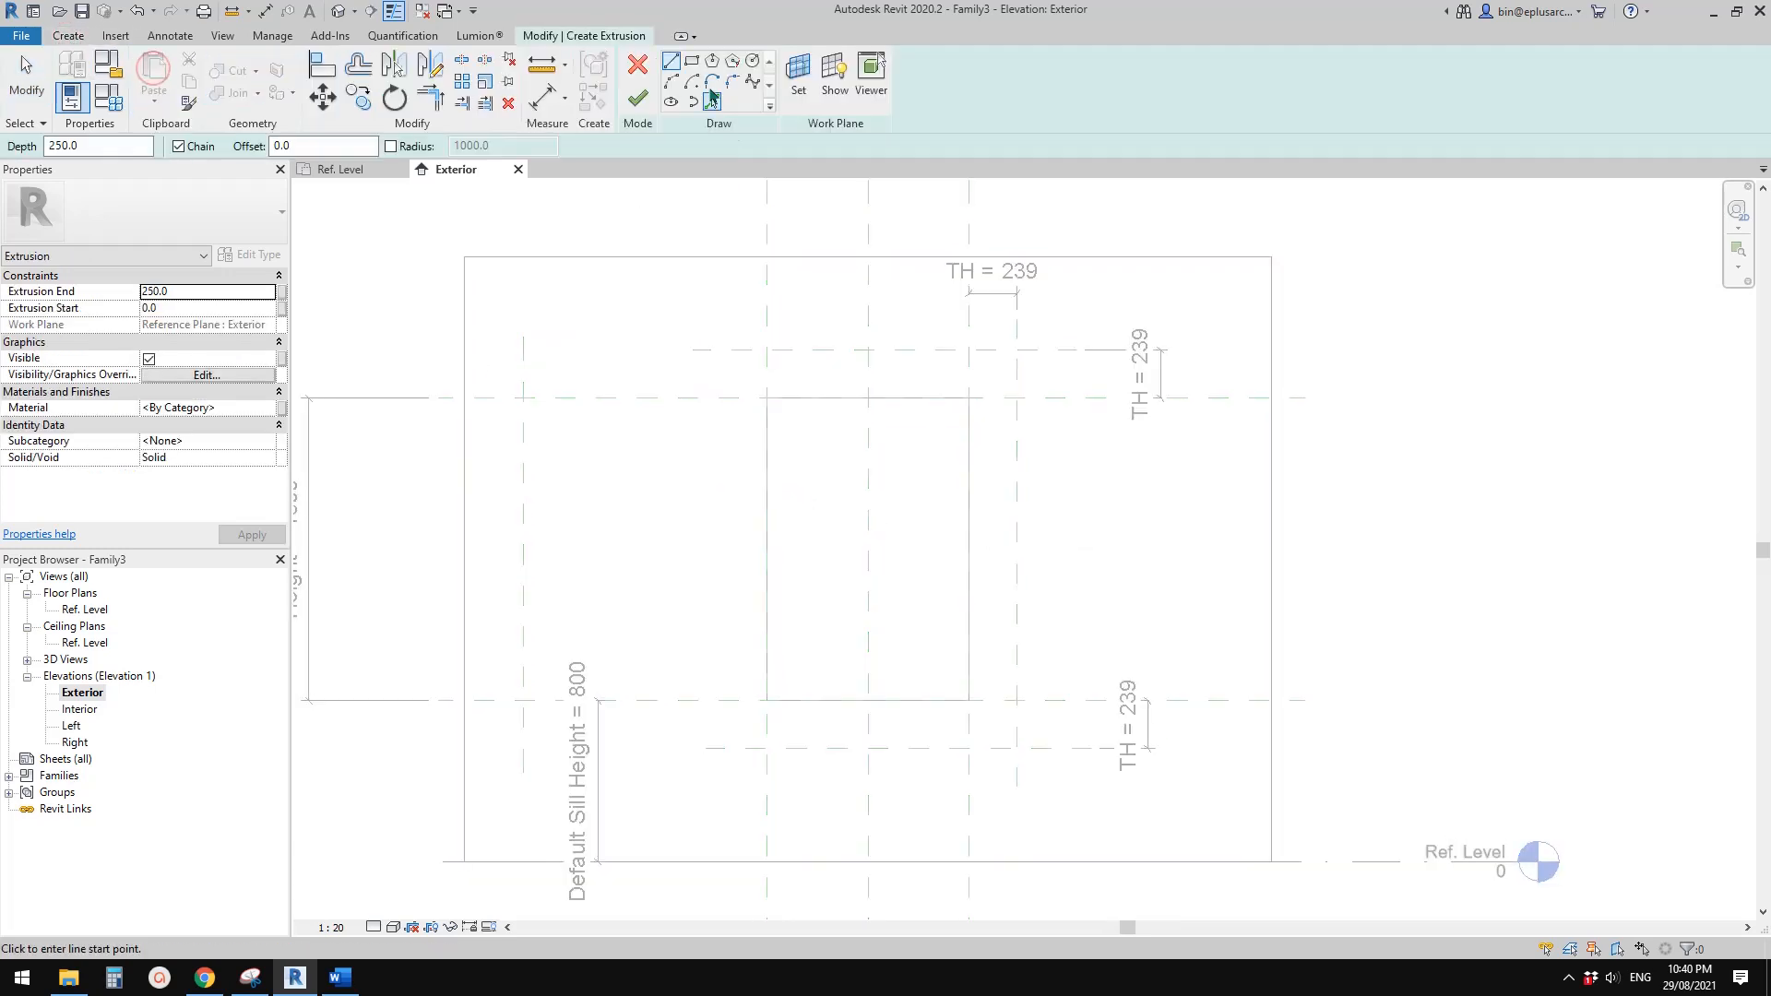
pyautogui.click(692, 61)
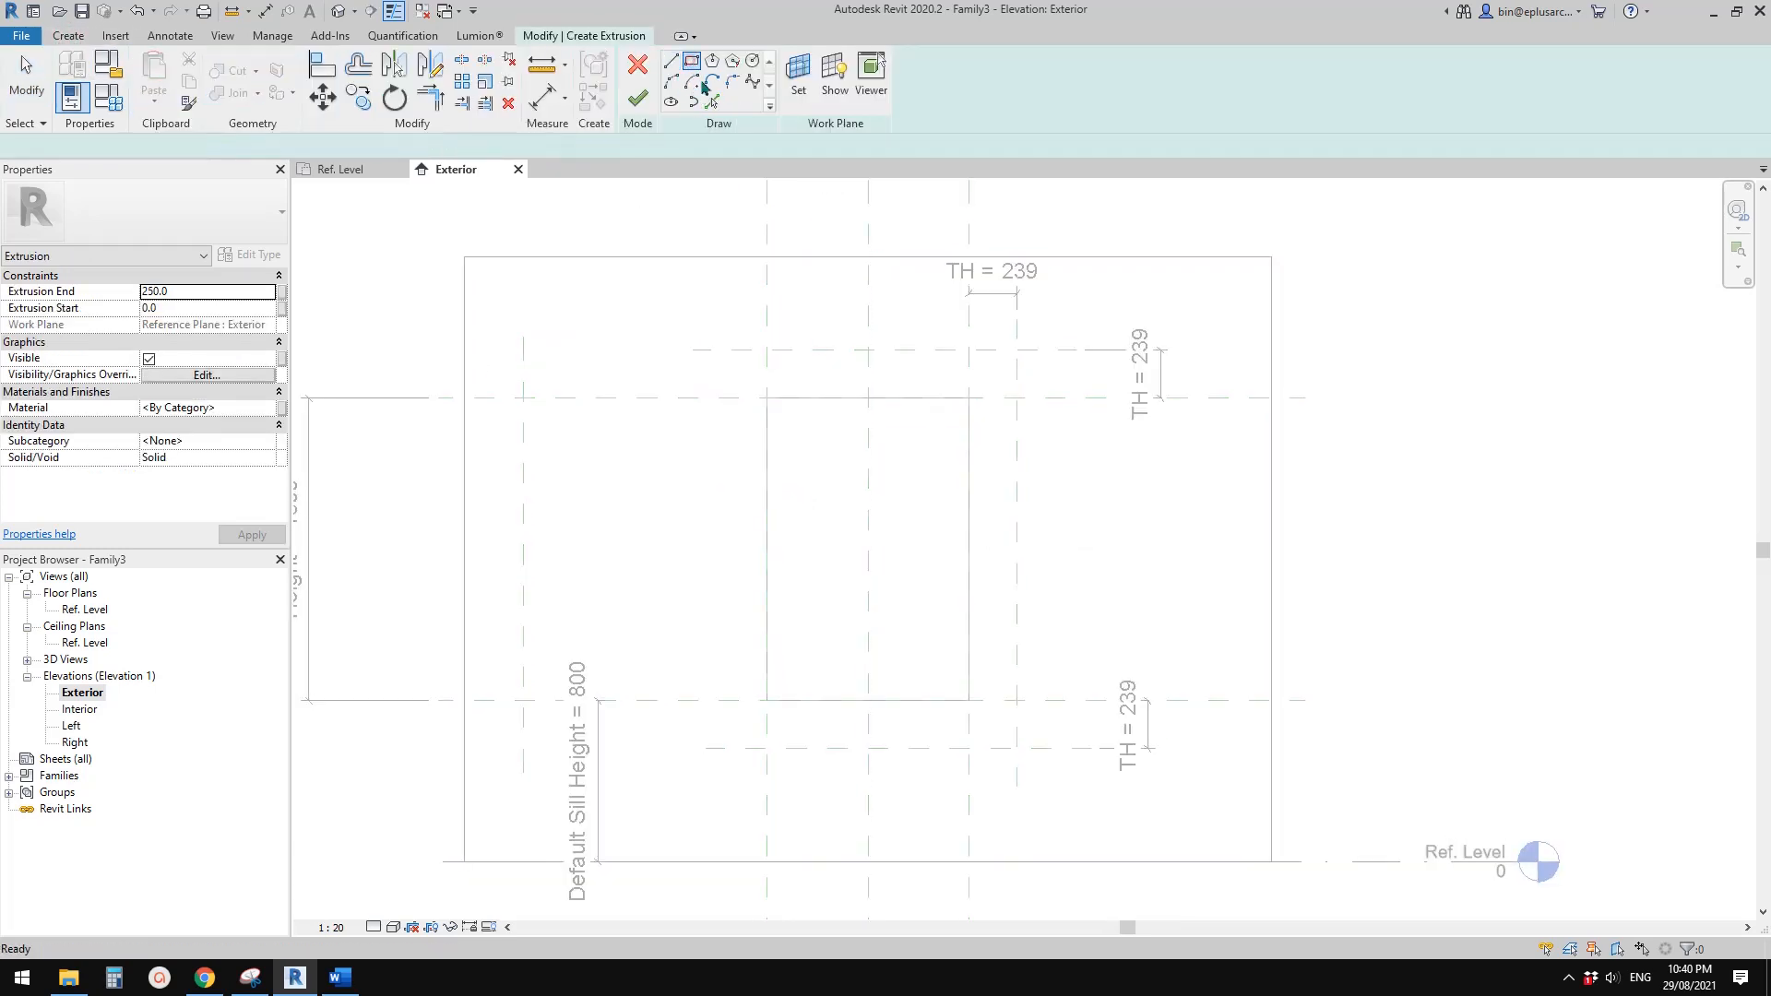
pyautogui.click(1017, 349)
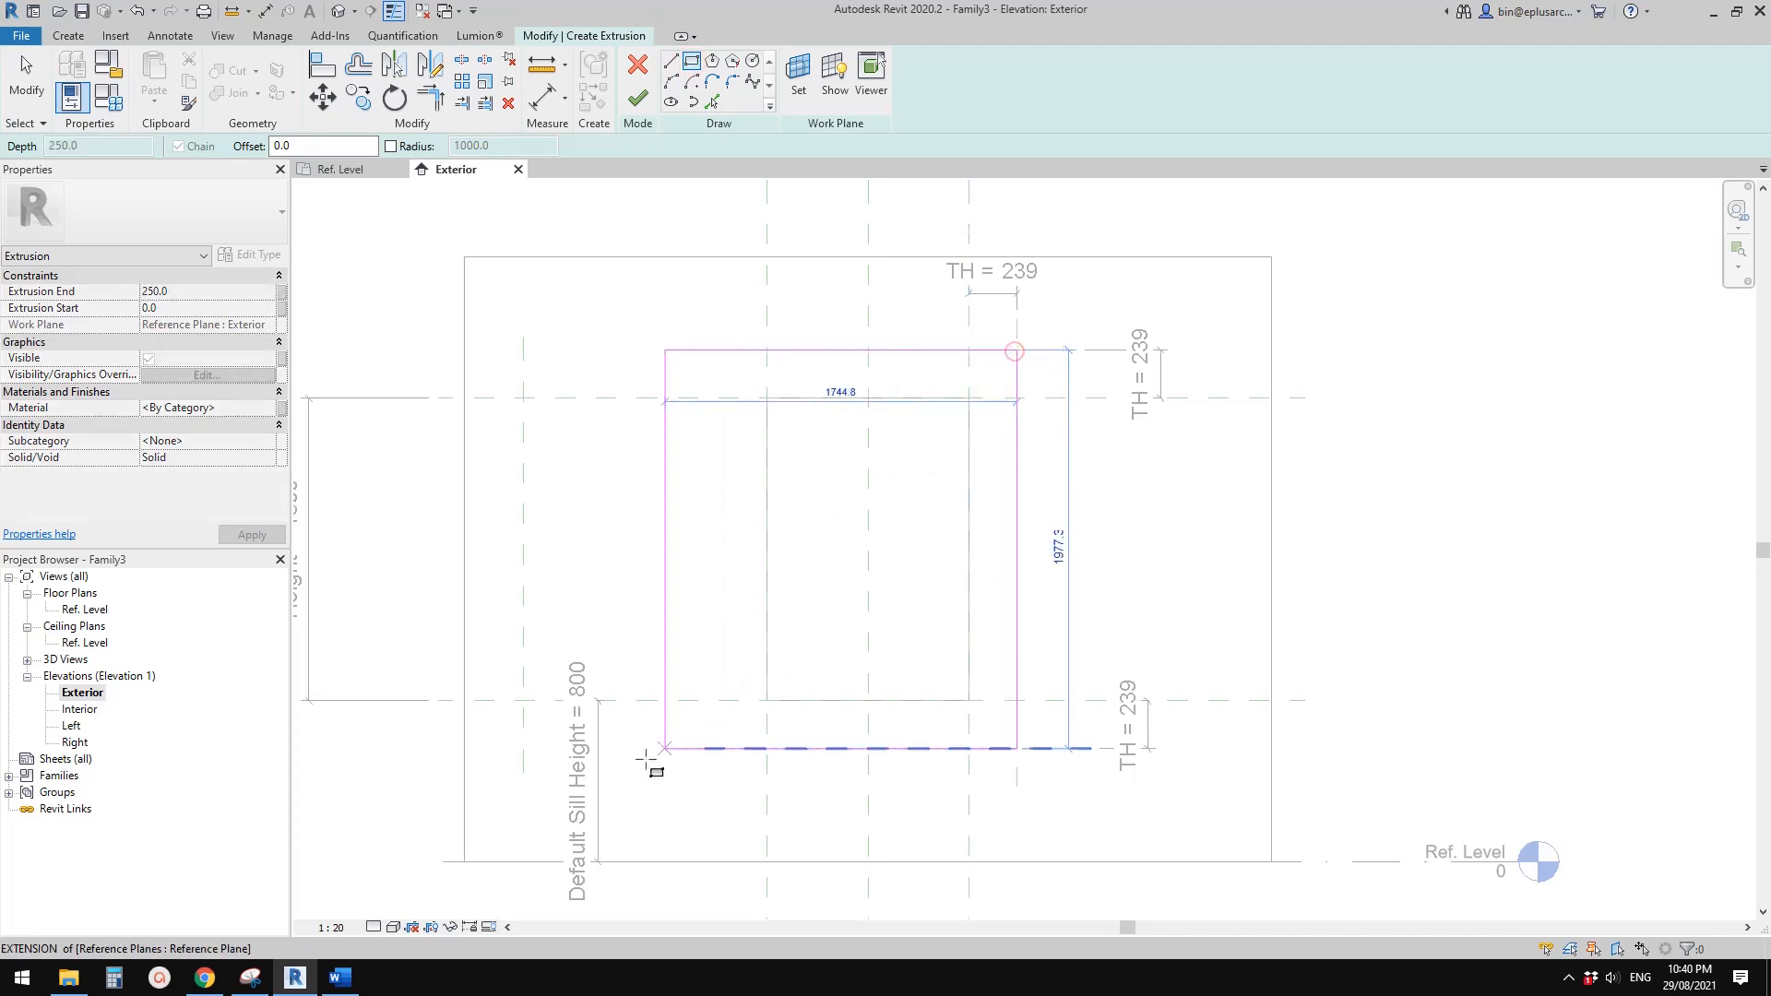
pyautogui.click(523, 748)
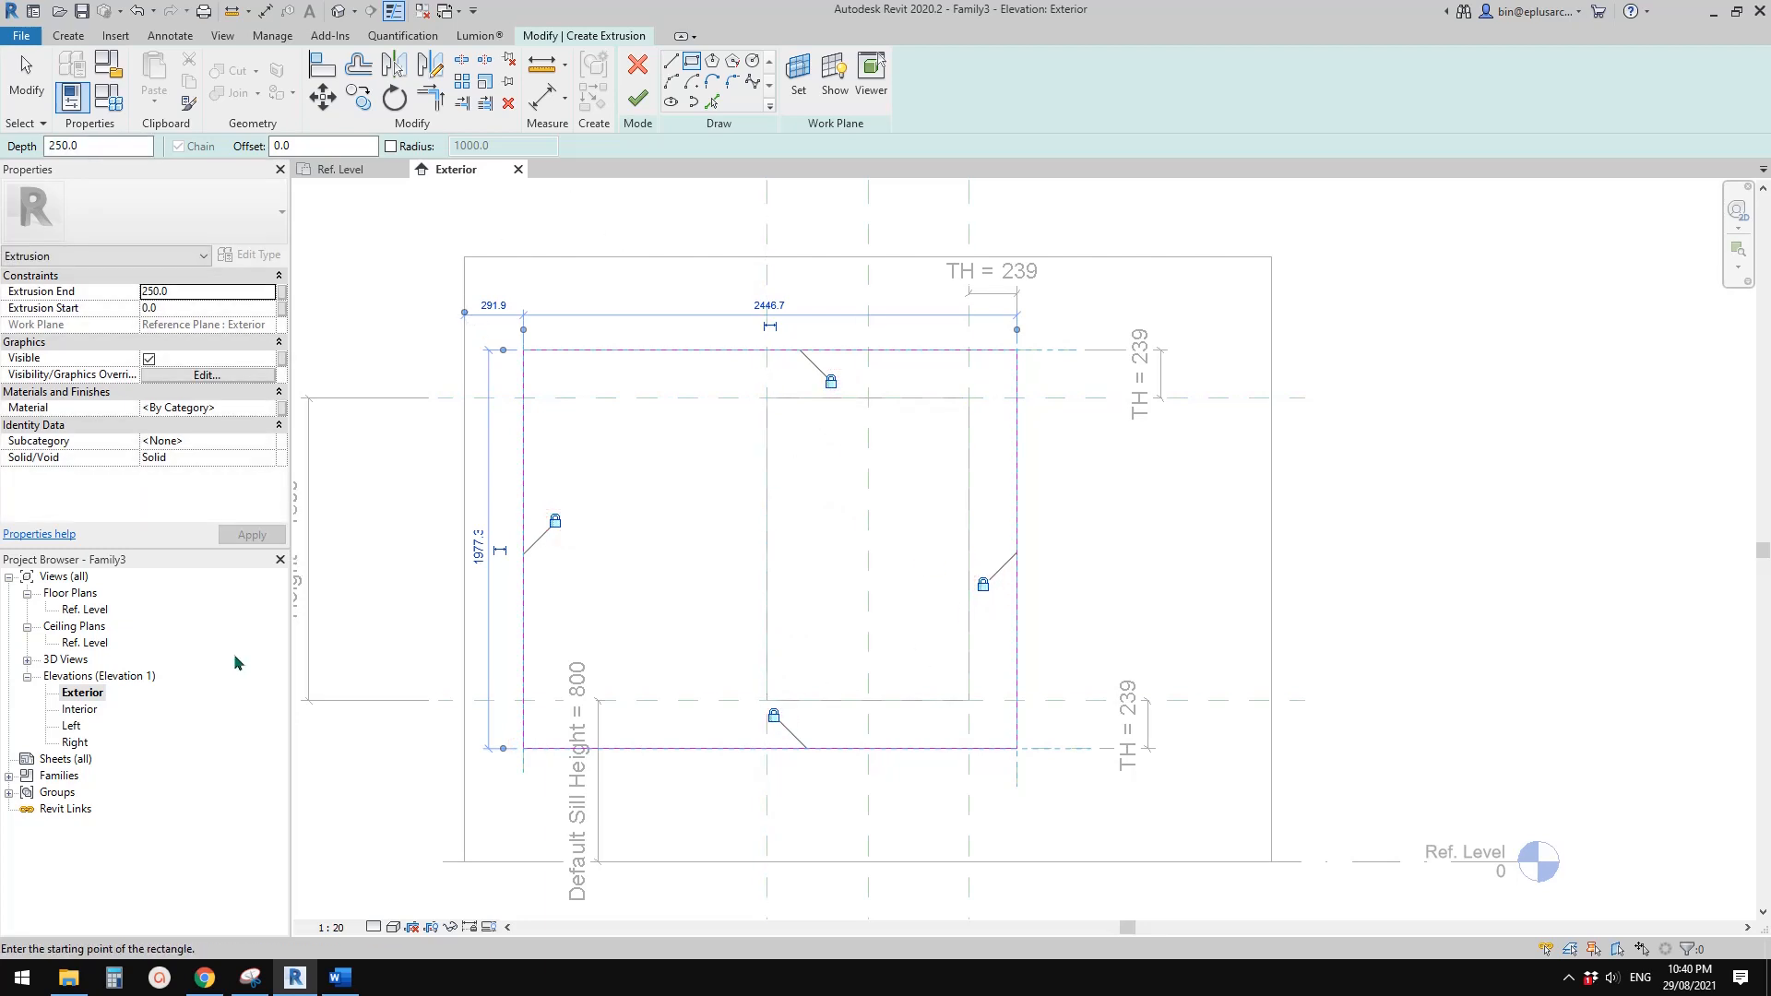
# Finish the extrusion and, in the Ref. Level plan, stretch its depth out to the exterior D reference plane and lock it there
pyautogui.doubleClick(81, 611)
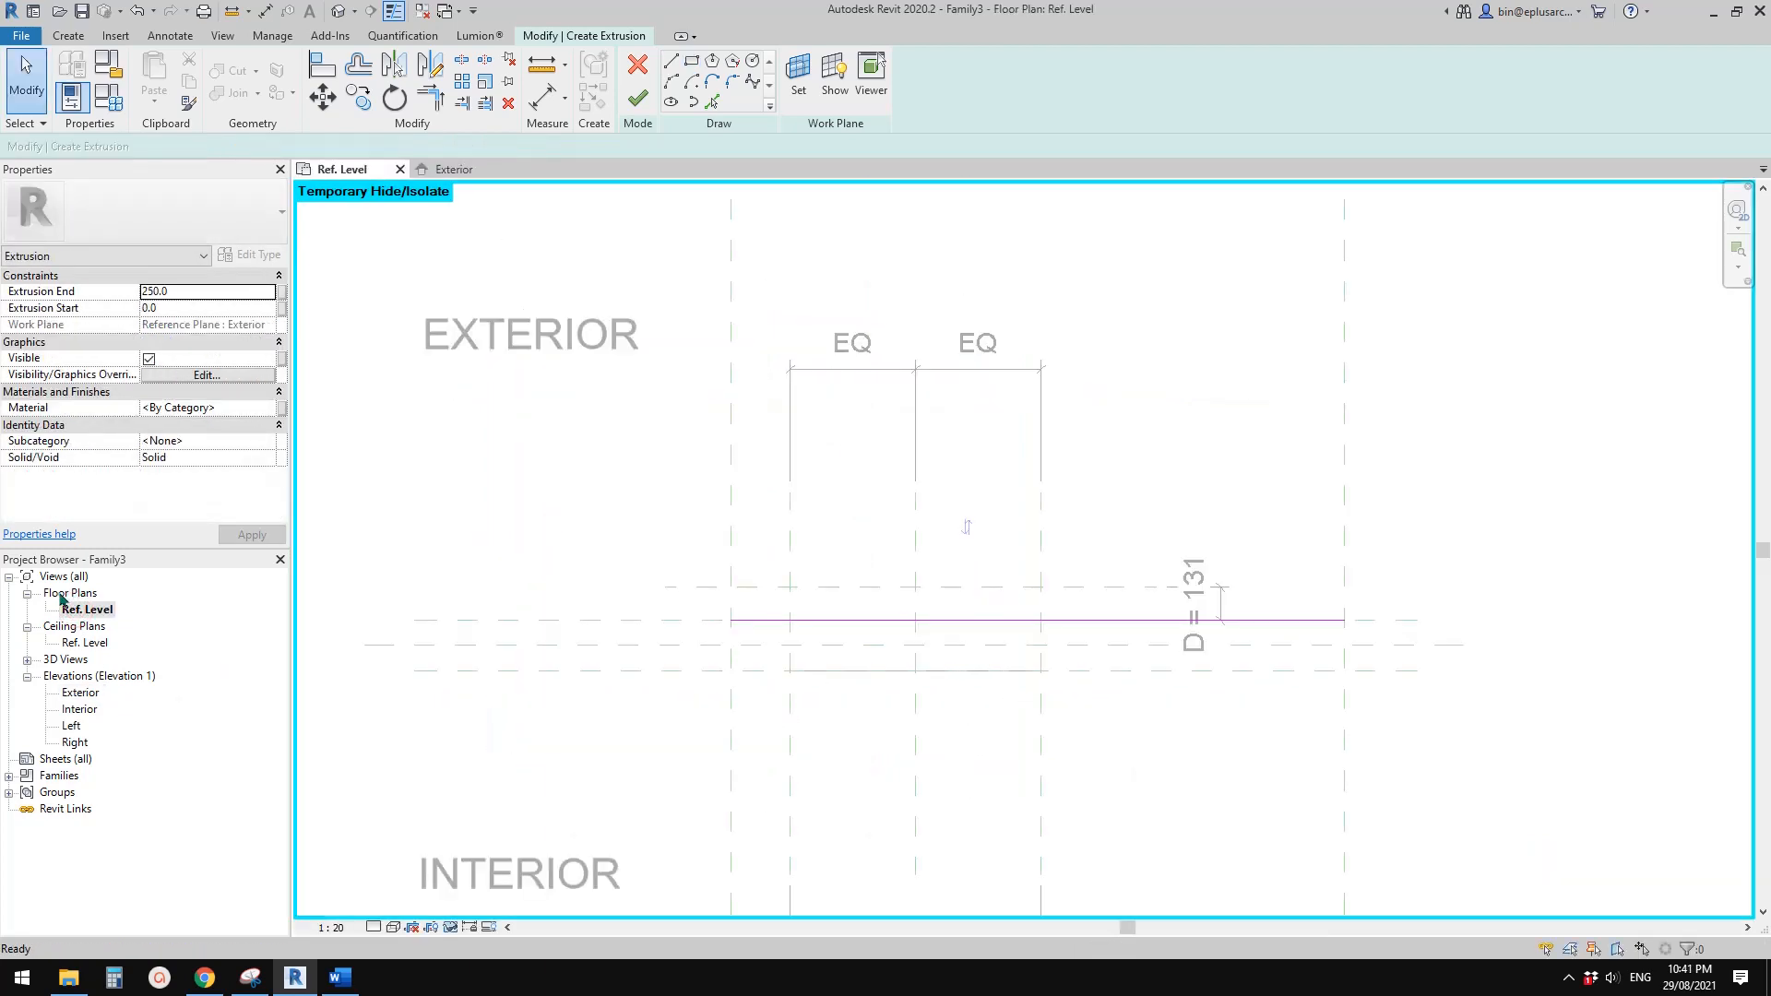
pyautogui.click(637, 99)
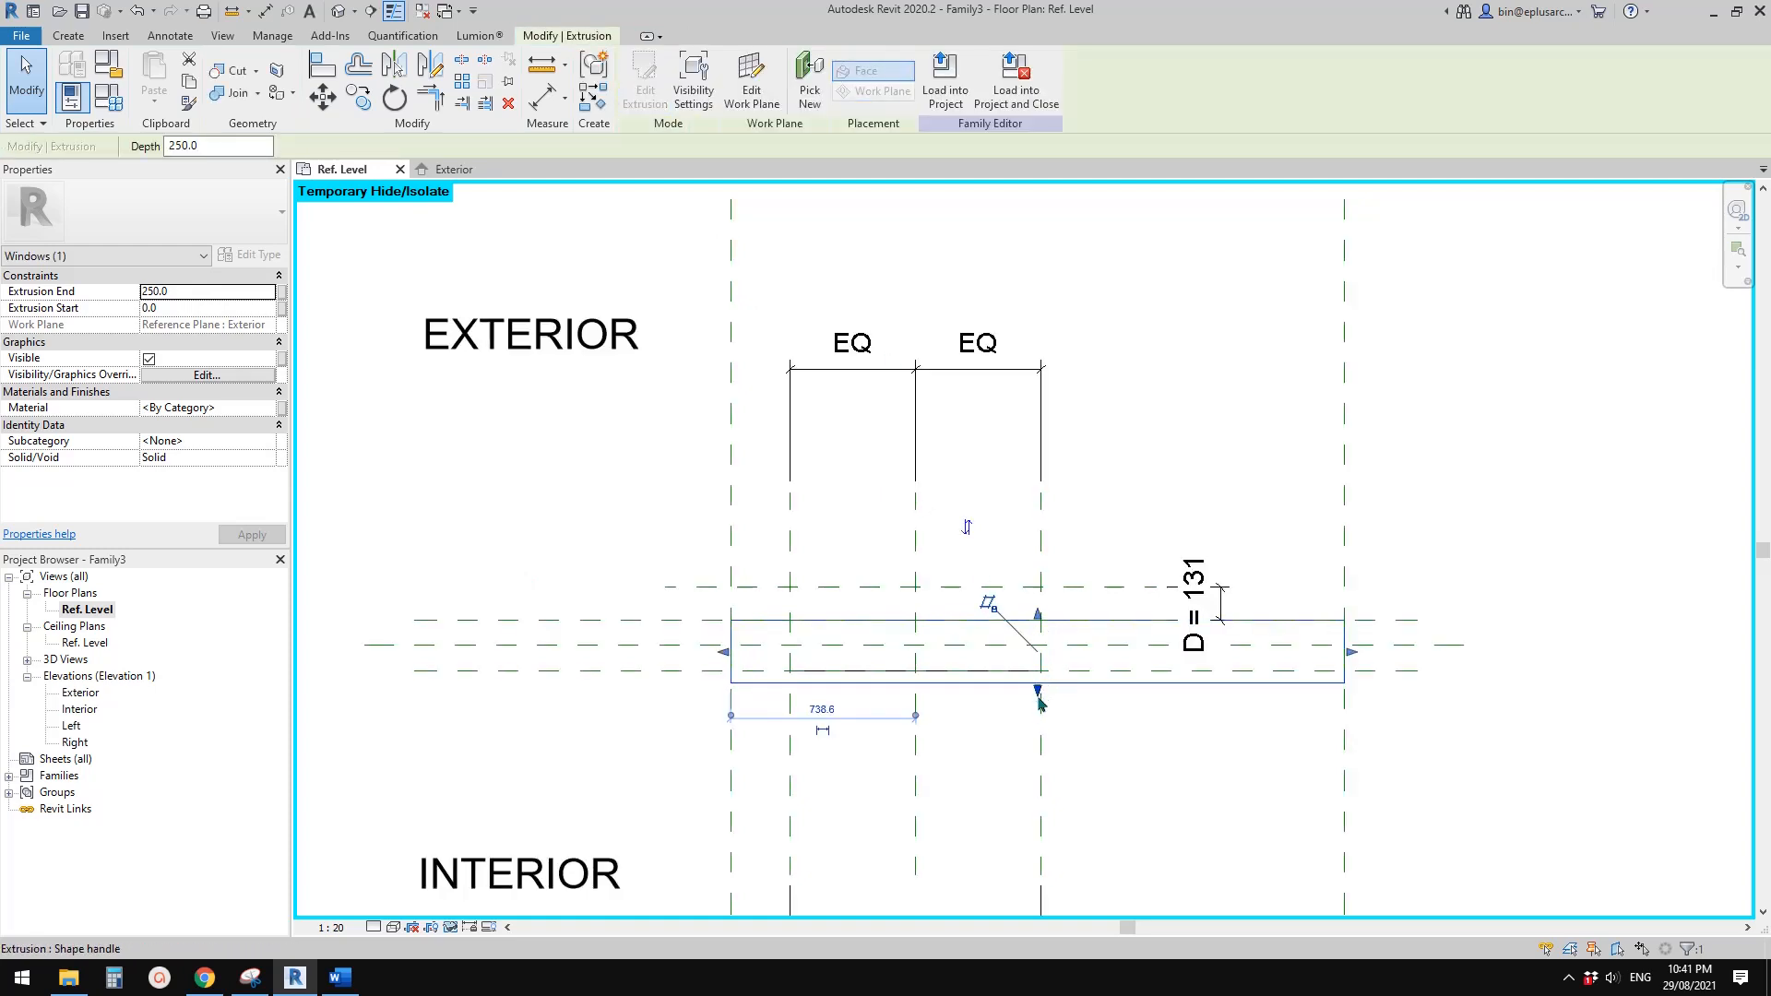
pyautogui.moveTo(1036, 692); pyautogui.dragTo(1070, 605)
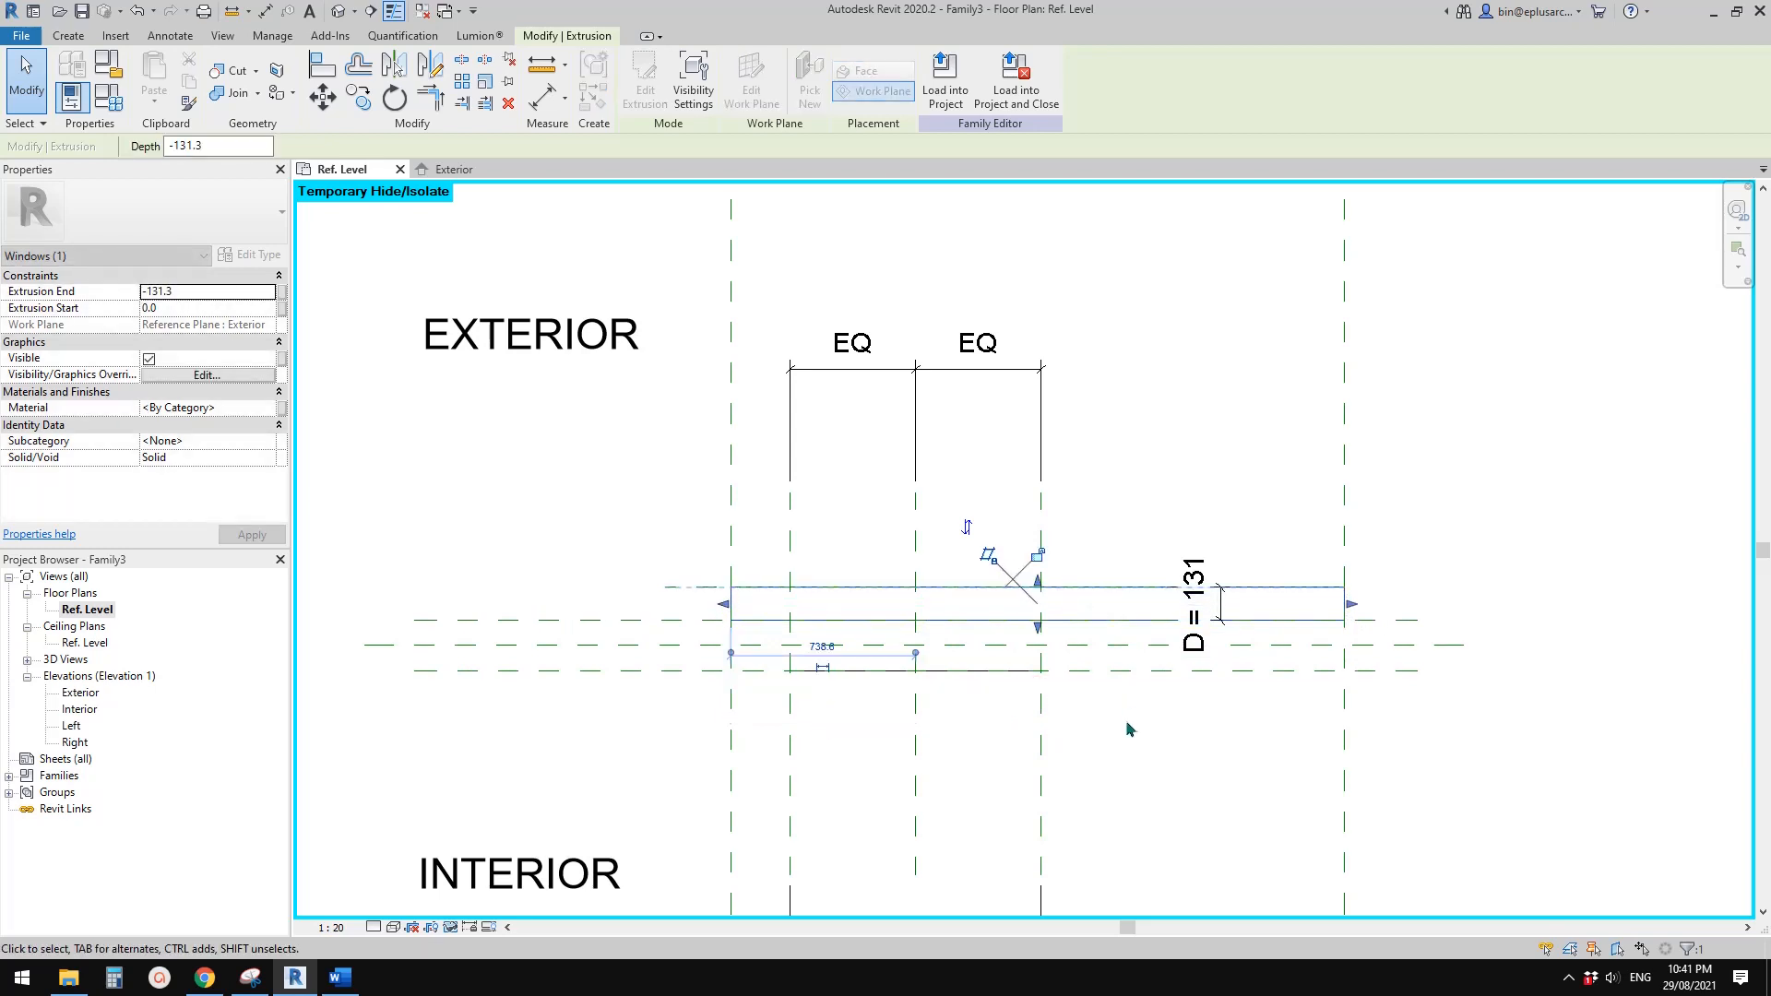
pyautogui.click(1037, 554)
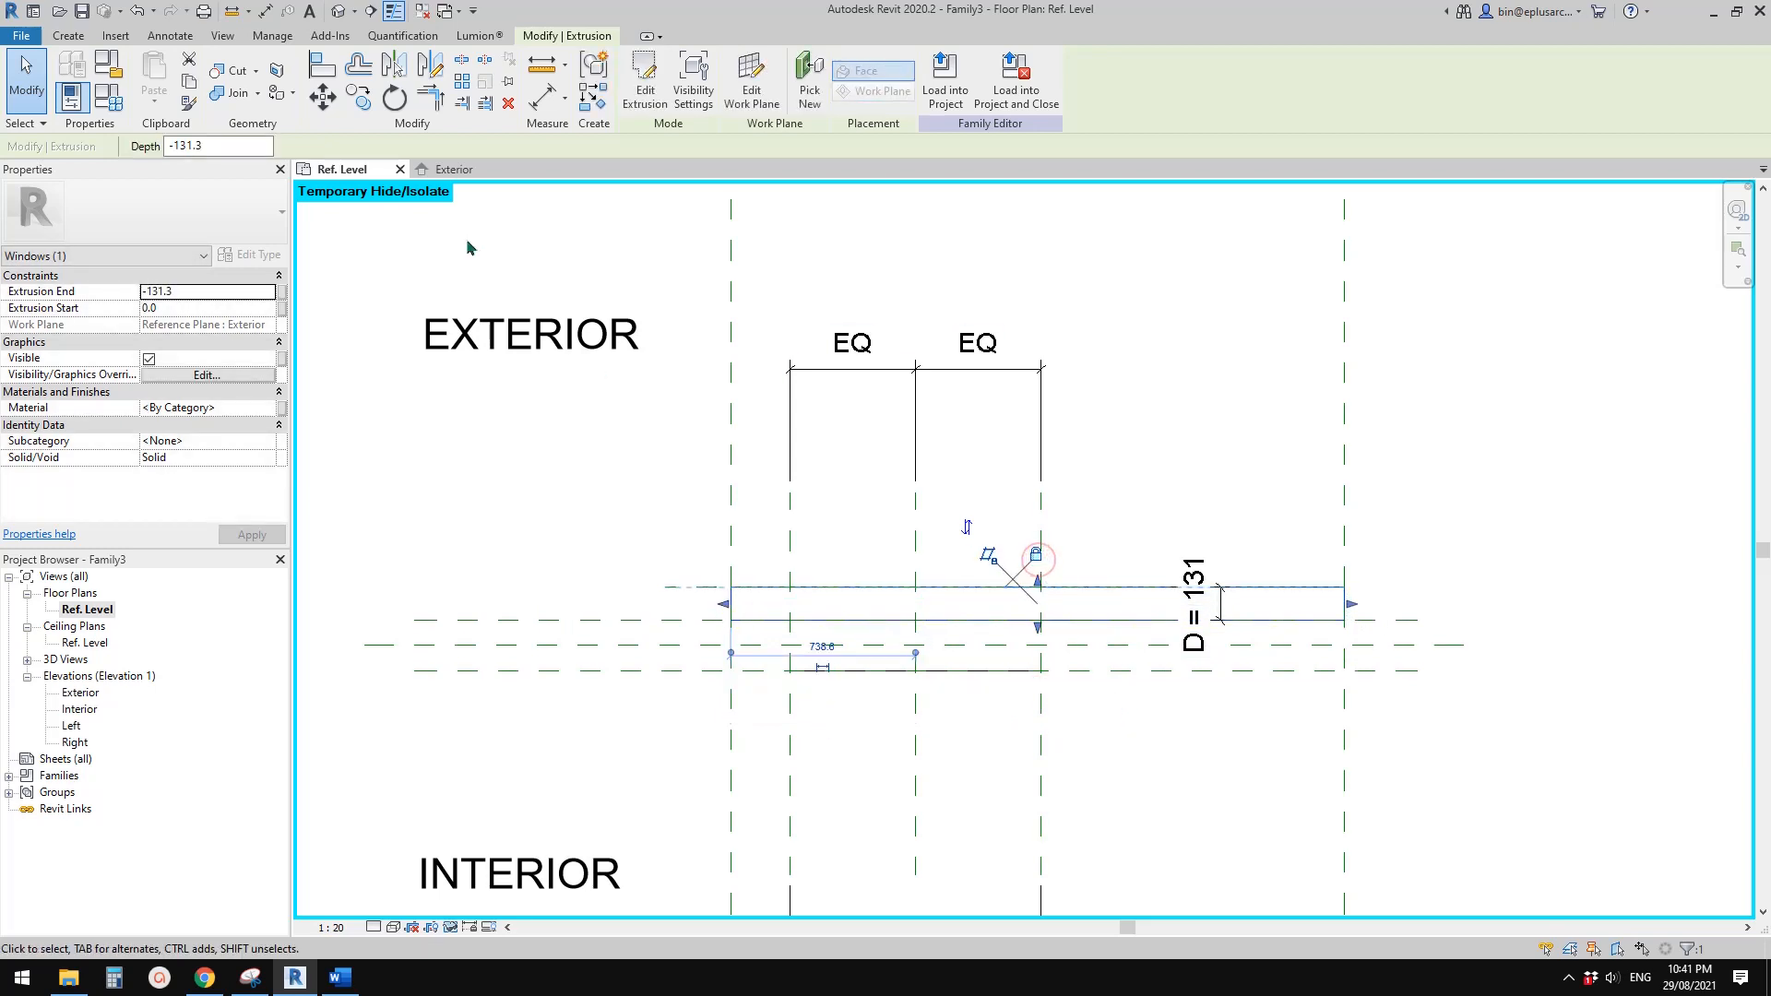
# Orbit around the new panel on the exterior wall face in the 3D view to examine its thickness and position
pyautogui.click(339, 11)
pyautogui.moveTo(1190, 558); pyautogui.dragTo(595, 449, button='middle')
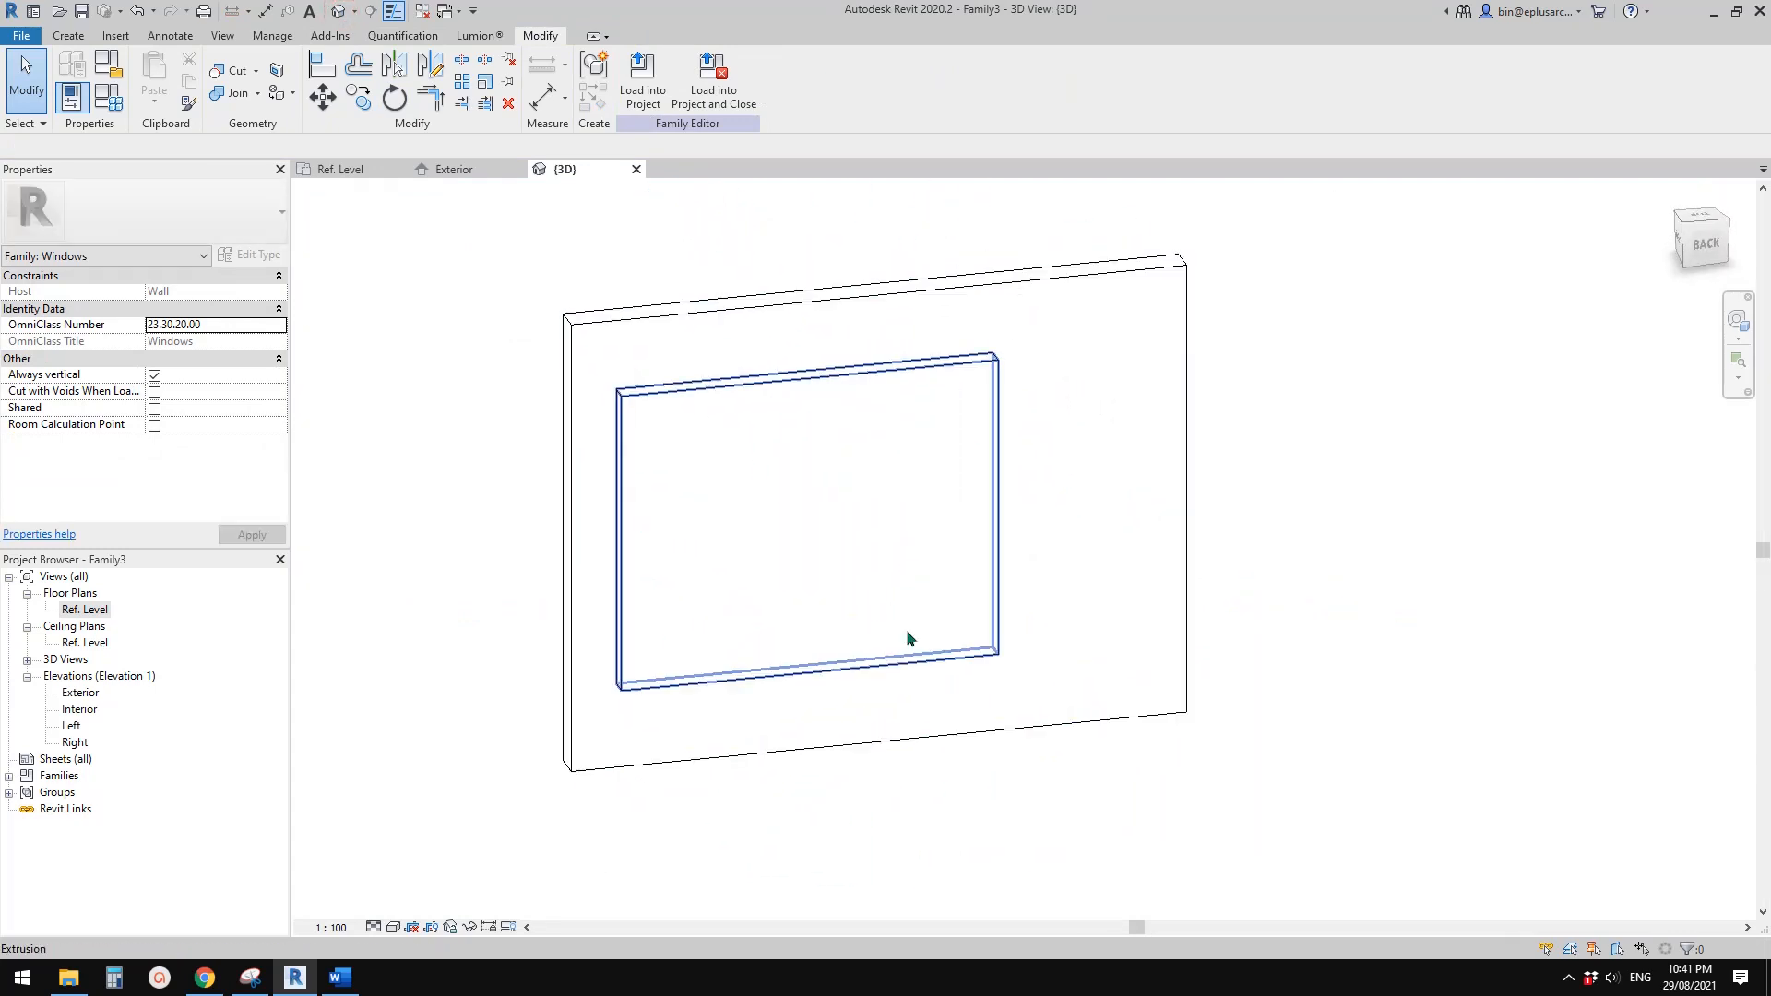
pyautogui.keyDown('shift'); pyautogui.moveTo(825, 633); pyautogui.dragTo(550, 573, button='middle'); pyautogui.keyUp('shift')
pyautogui.click(652, 393)
pyautogui.keyDown('shift'); pyautogui.moveTo(785, 443); pyautogui.dragTo(1022, 499, button='middle'); pyautogui.keyUp('shift')
pyautogui.press('Escape')
pyautogui.moveTo(787, 497); pyautogui.dragTo(803, 509, button='middle')
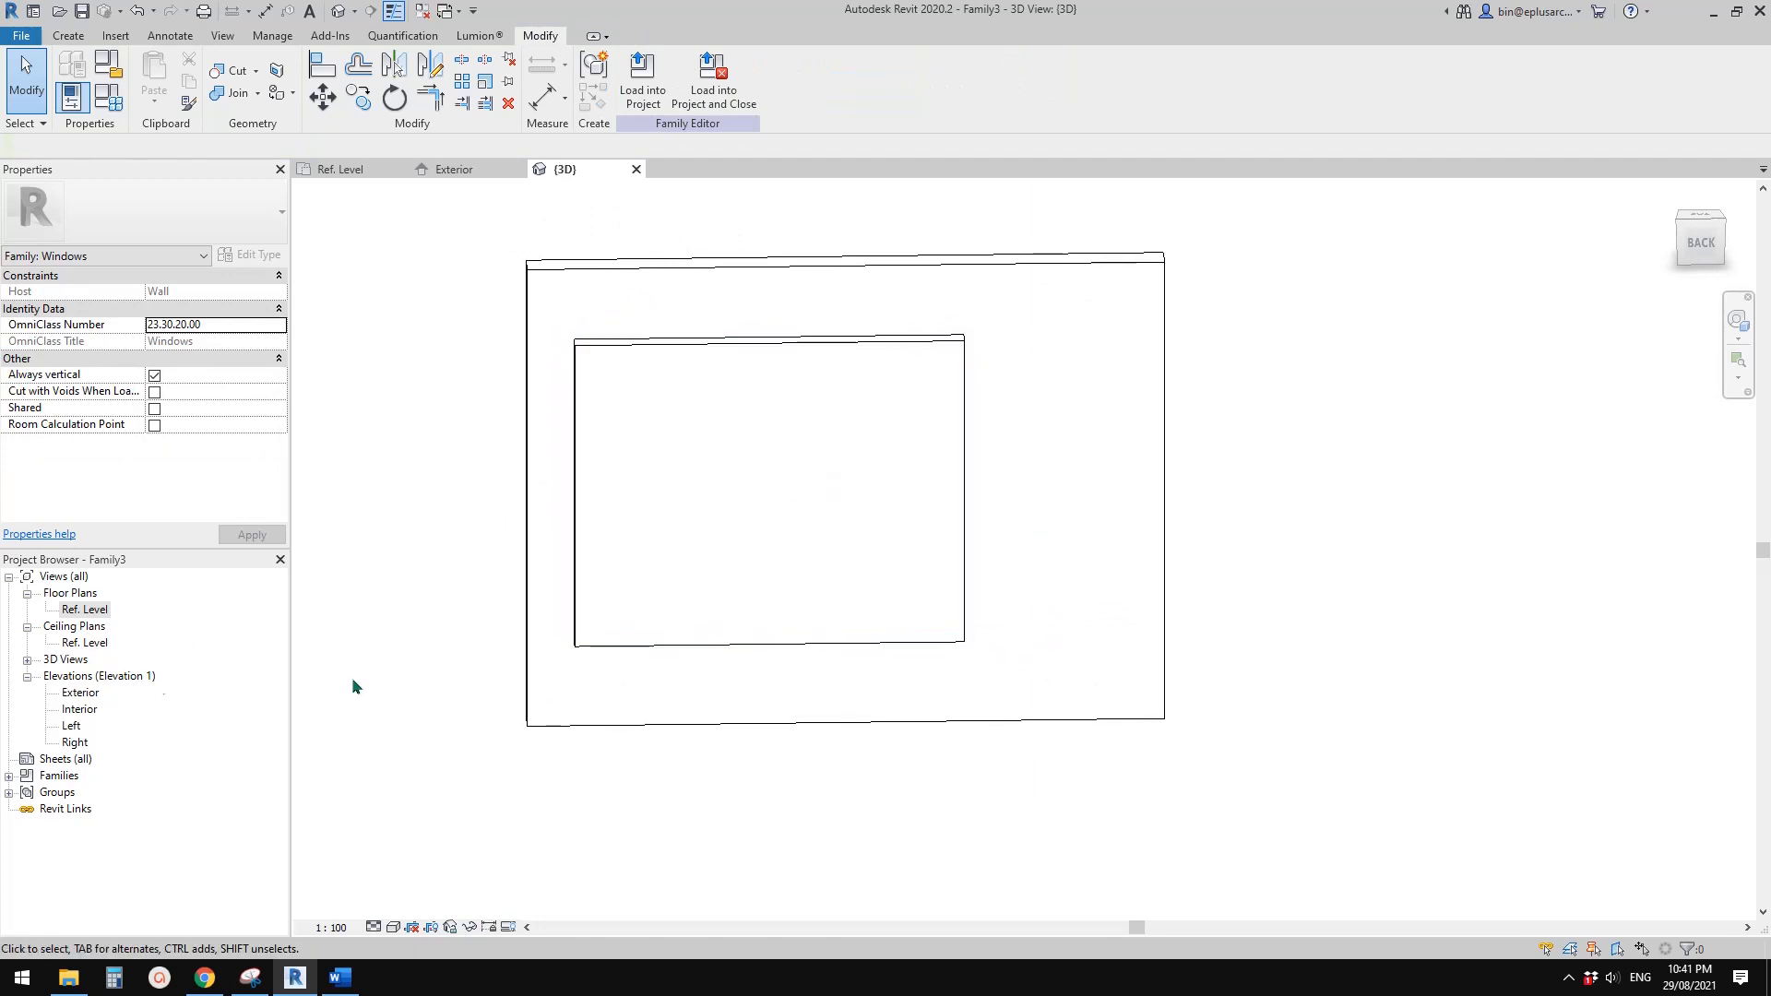
pyautogui.moveTo(650, 490); pyautogui.dragTo(648, 521, button='middle')
# Start a void extrusion in the Exterior elevation and sketch a 1000 by 1500 mm rectangle on the window opening's reference planes
pyautogui.doubleClick(81, 693)
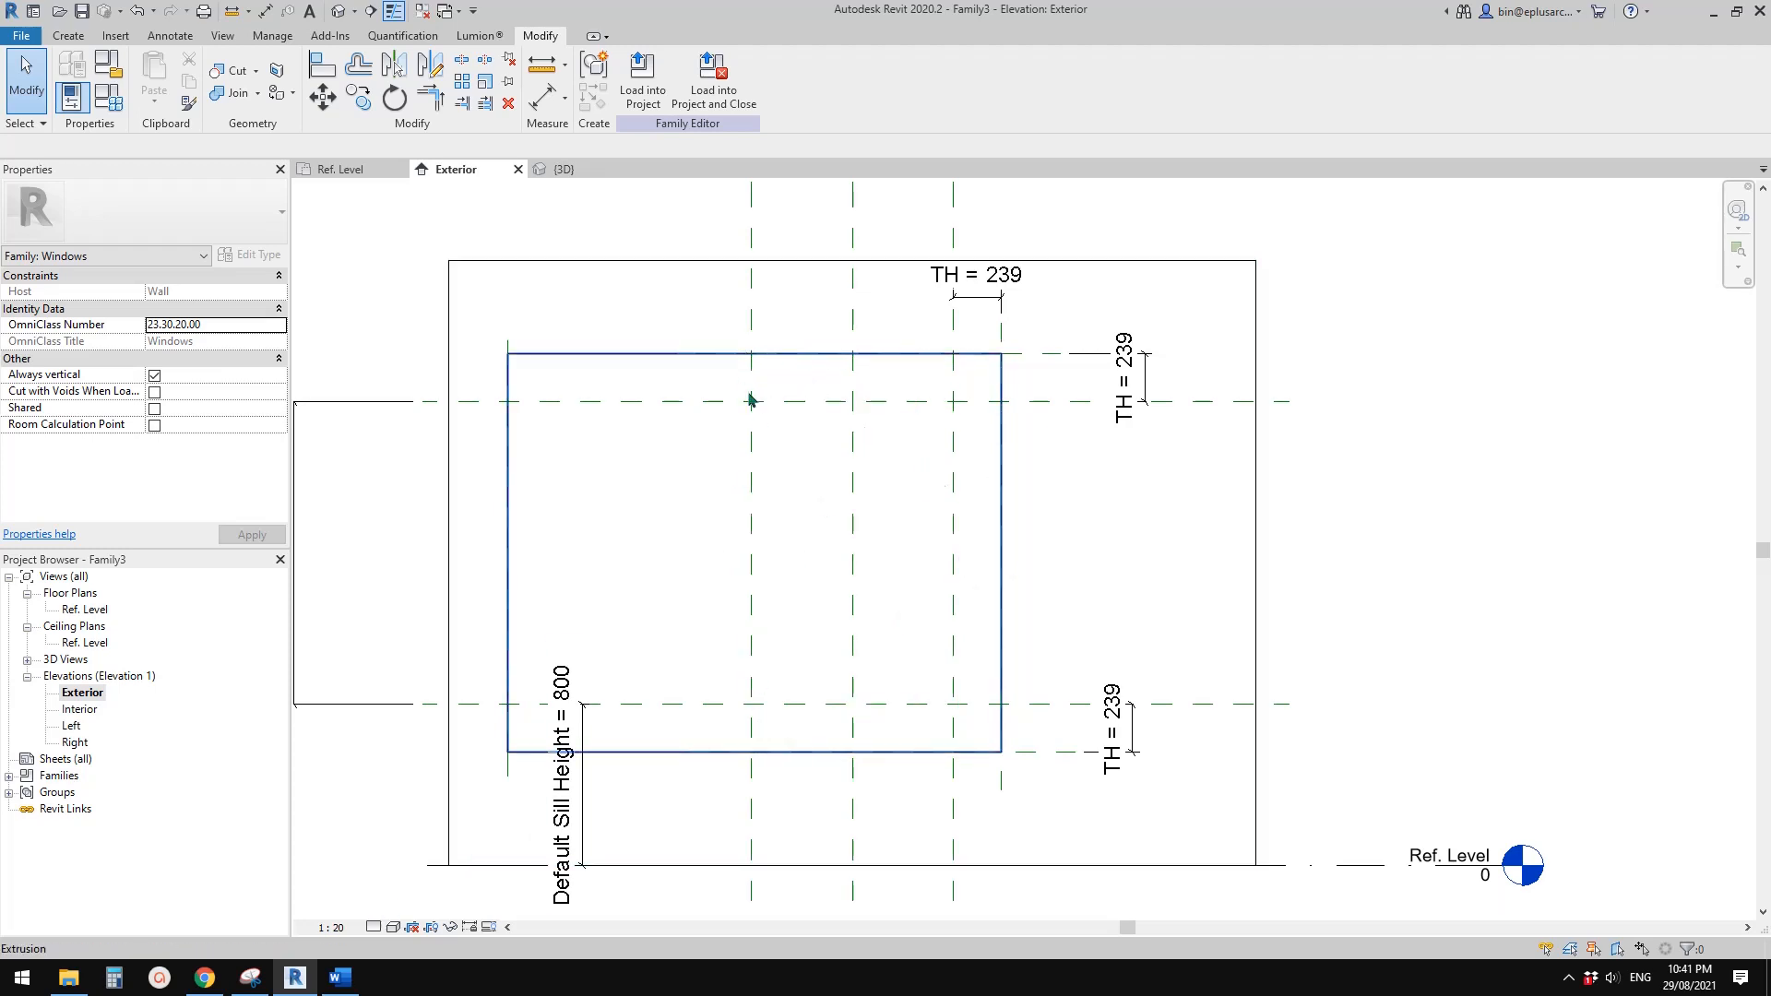
pyautogui.click(68, 35)
pyautogui.click(347, 83)
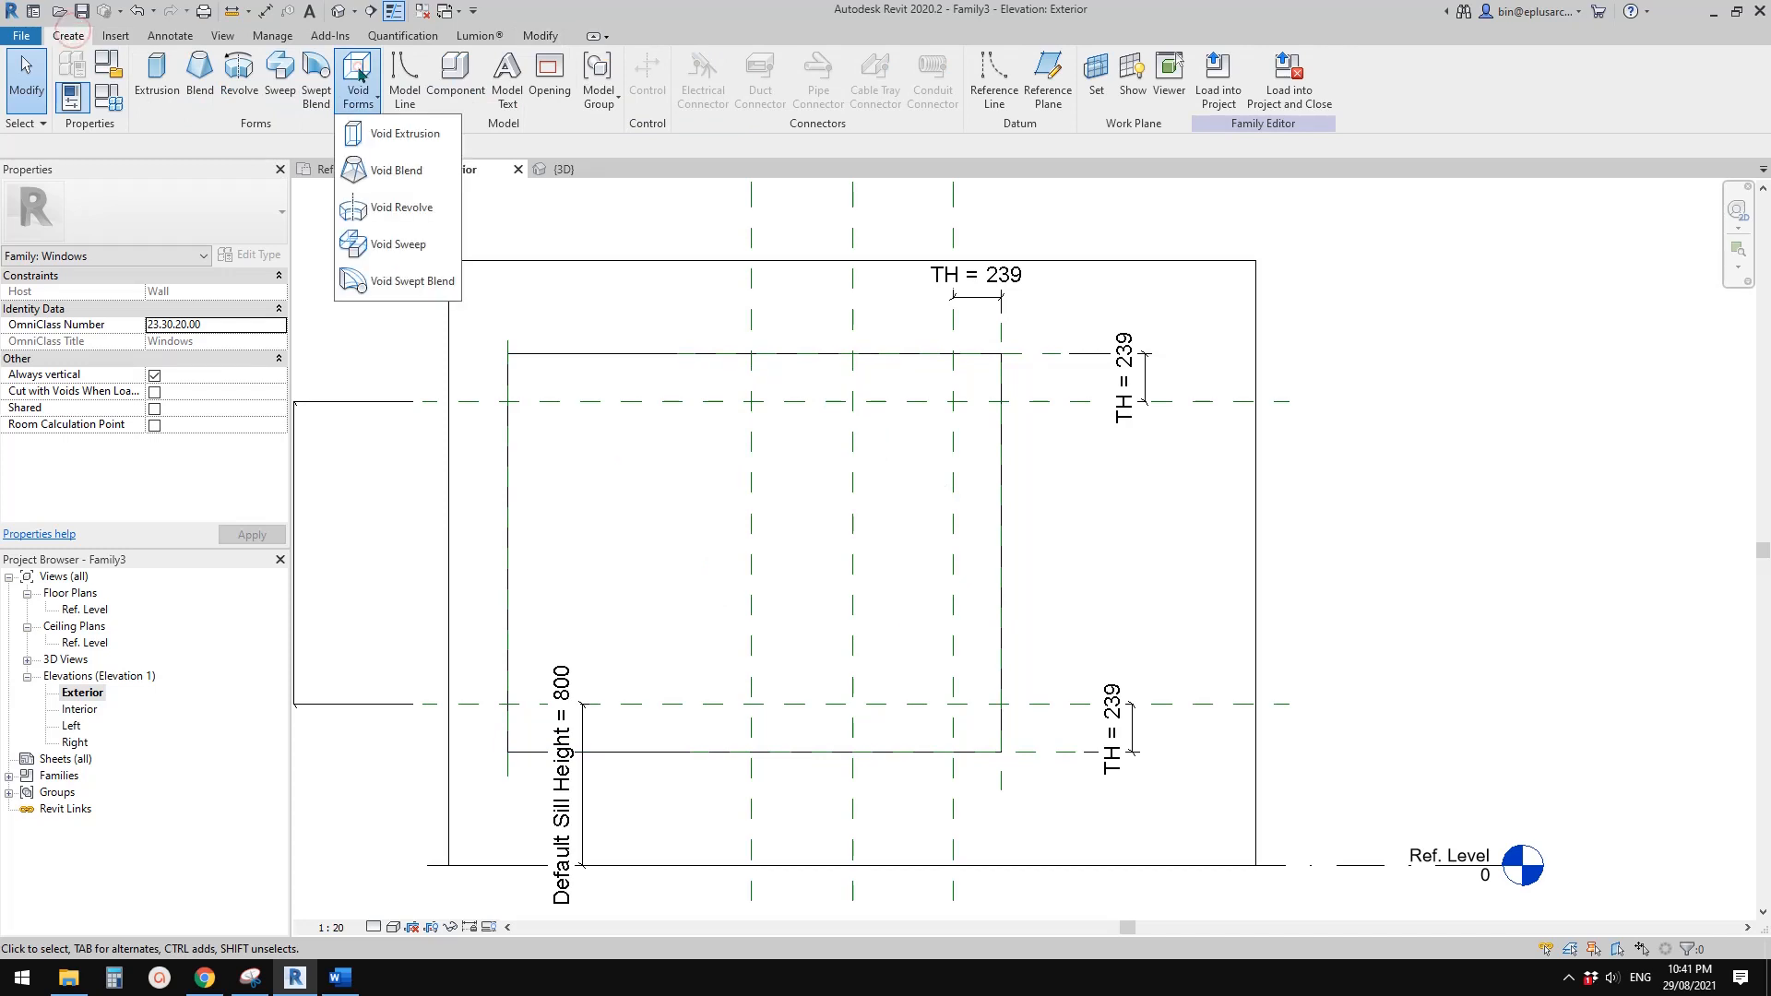
pyautogui.click(371, 133)
pyautogui.click(691, 61)
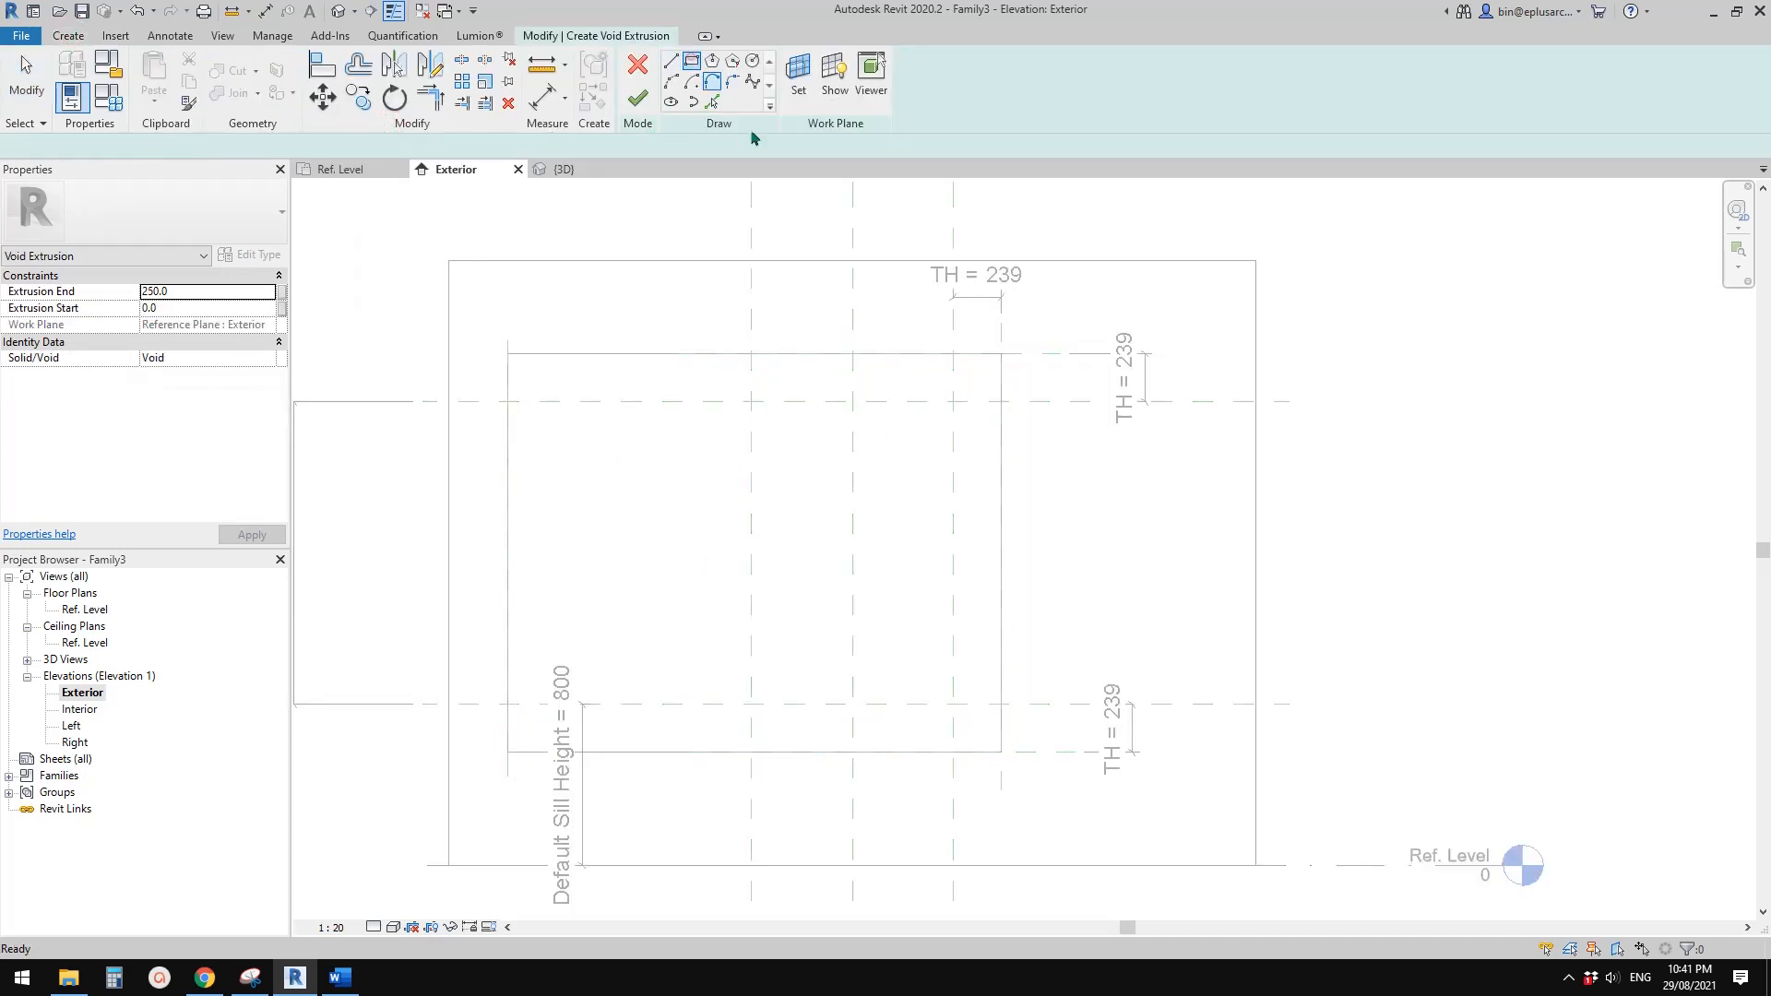
pyautogui.click(753, 402)
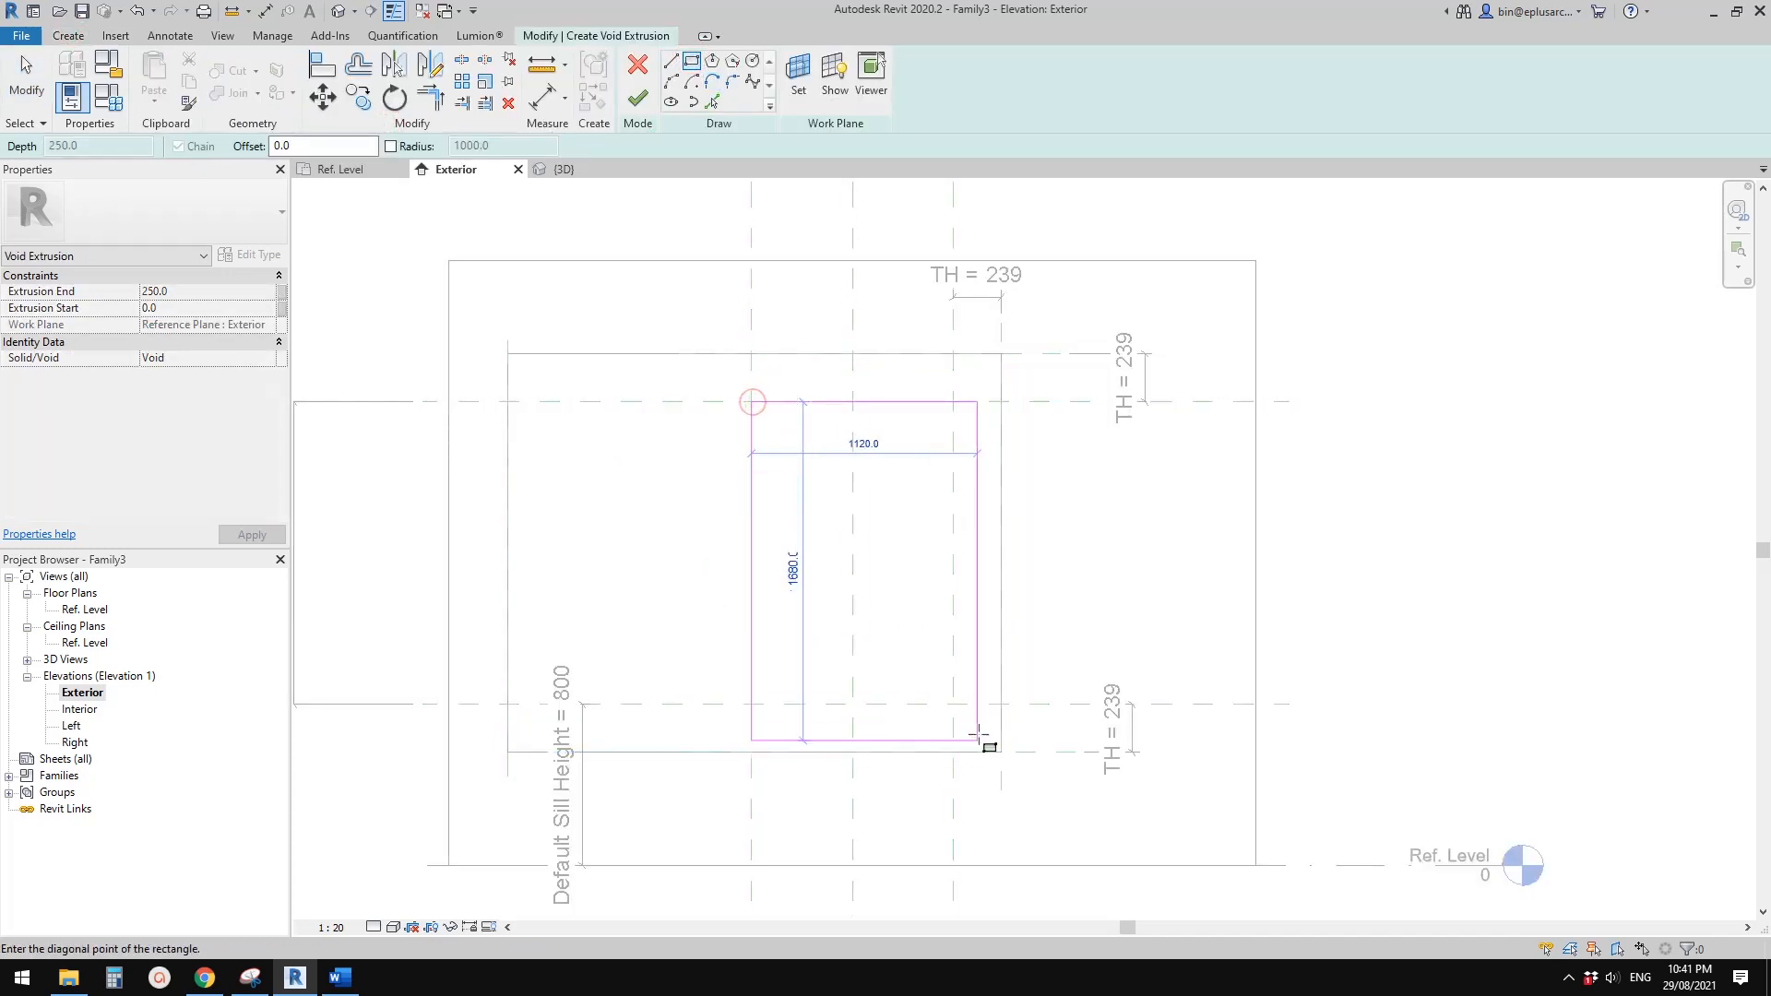
pyautogui.click(954, 704)
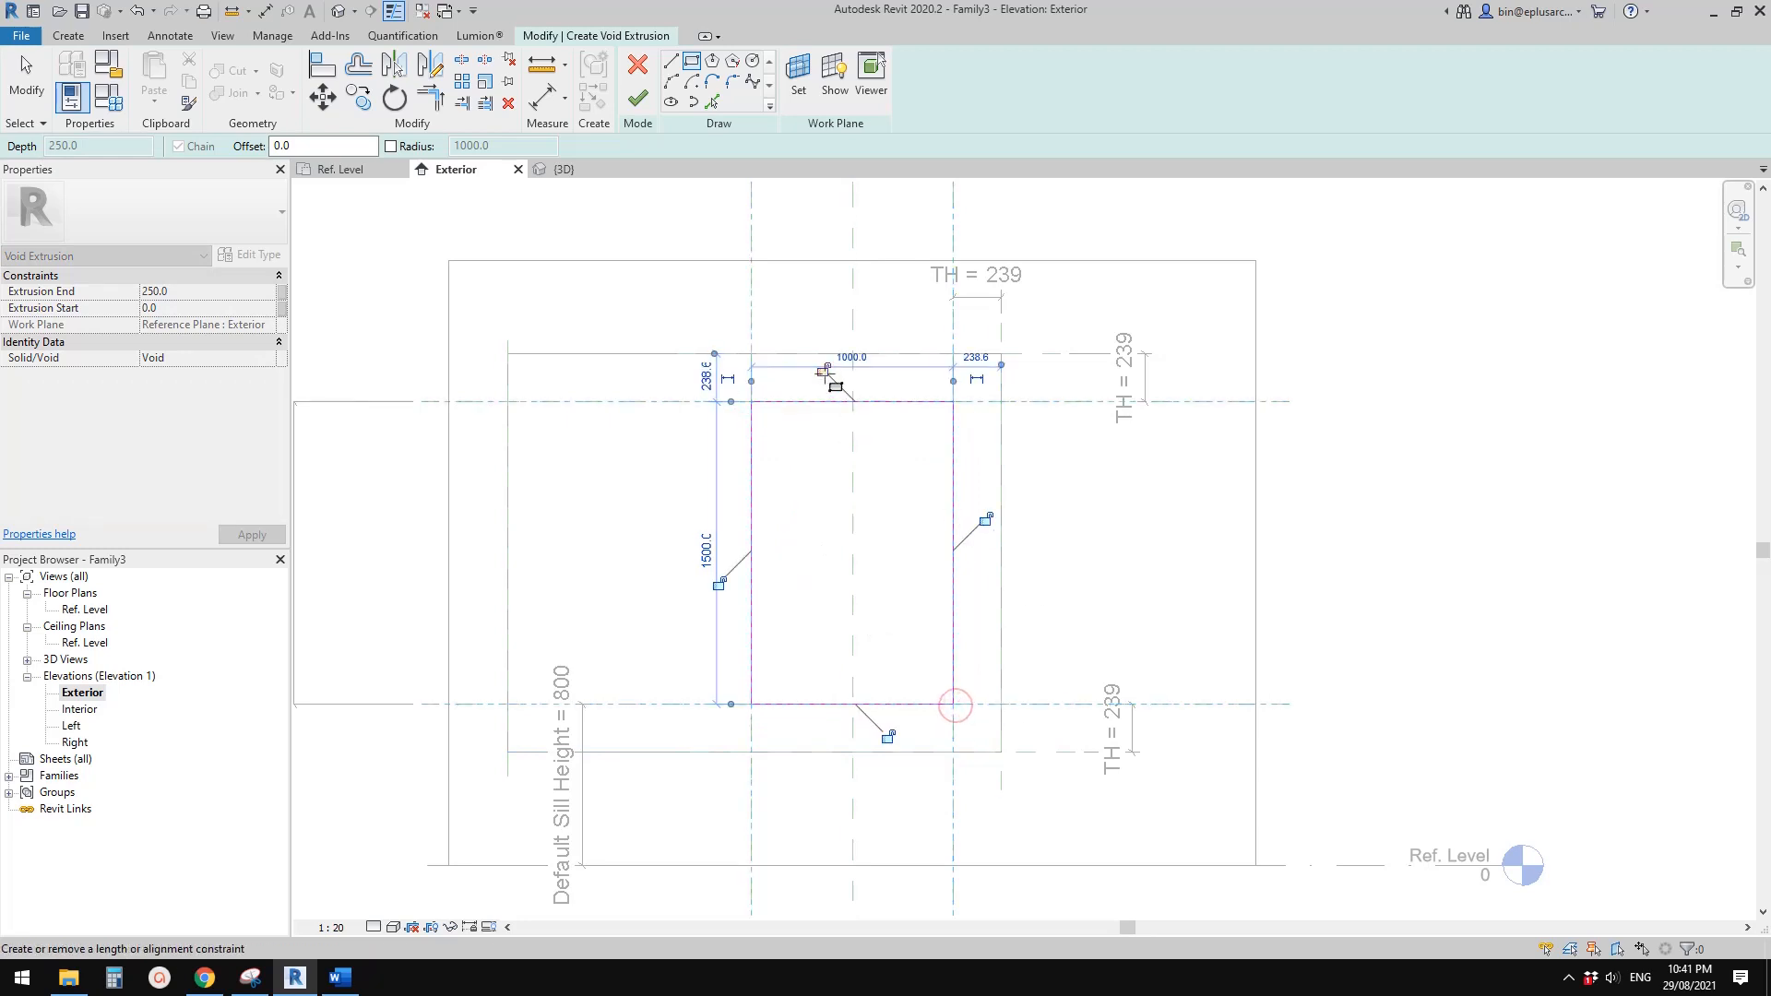
# Lock all four sides of the void rectangle to the window opening's reference planes
pyautogui.click(823, 371)
pyautogui.click(719, 586)
pyautogui.click(985, 521)
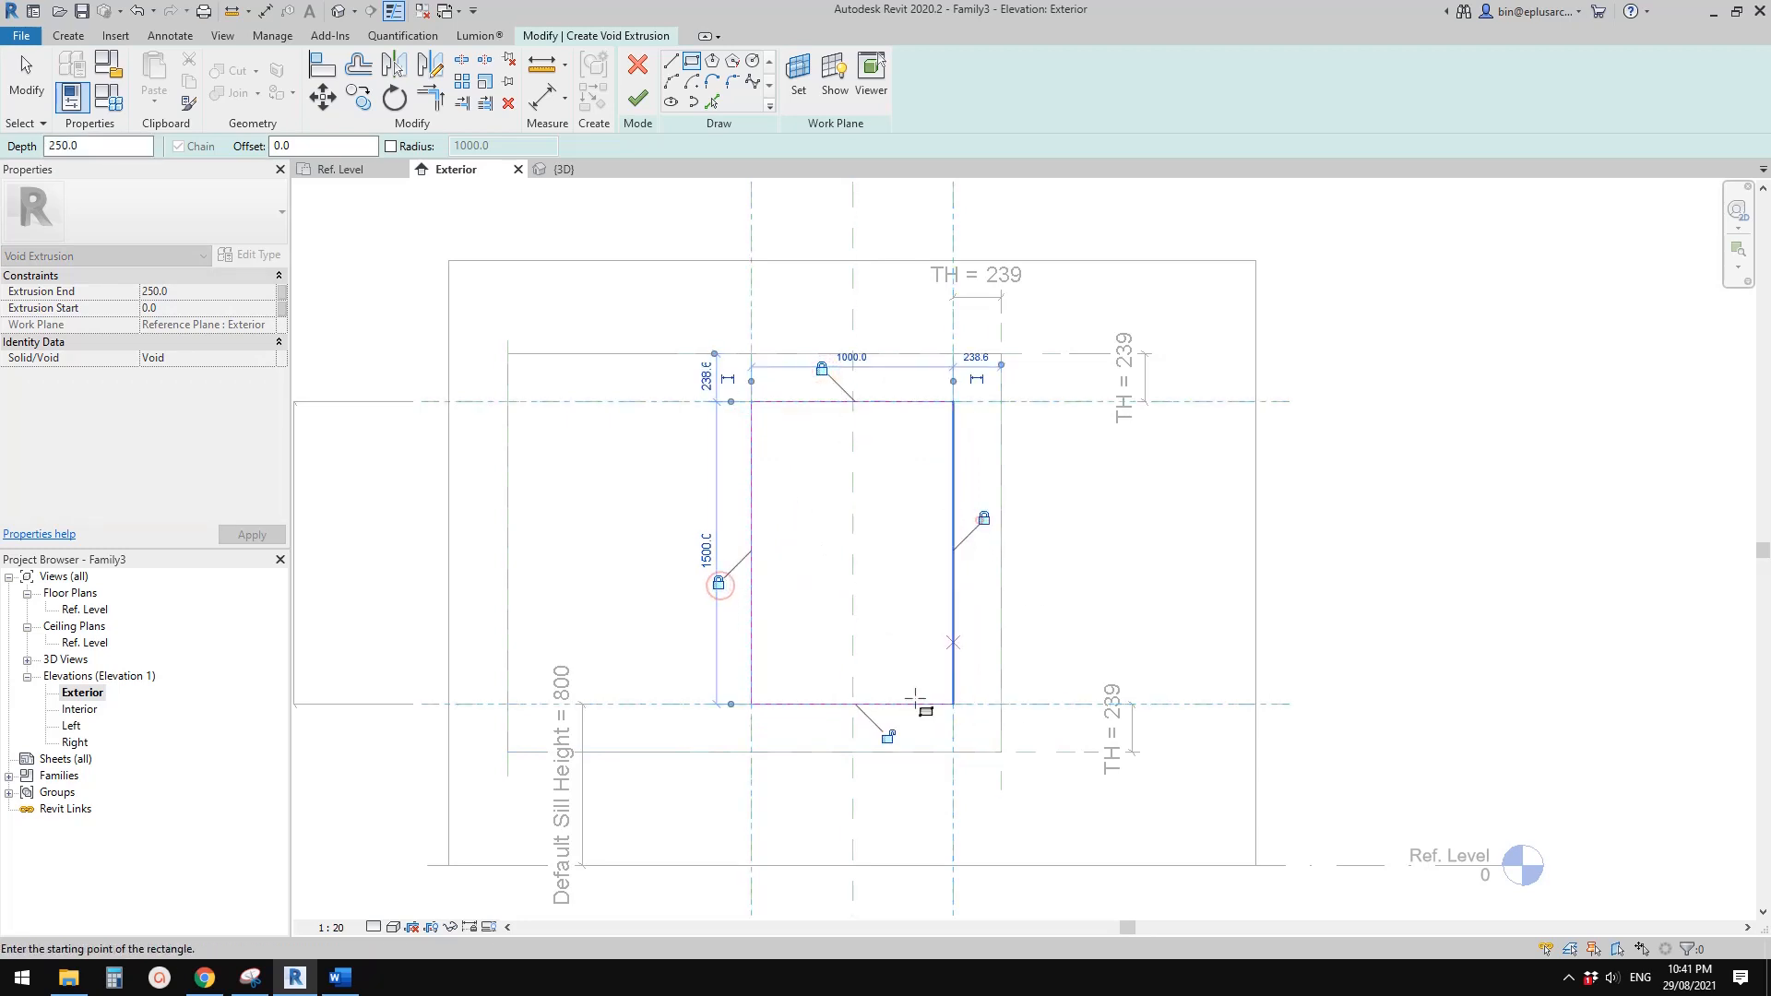
pyautogui.click(887, 737)
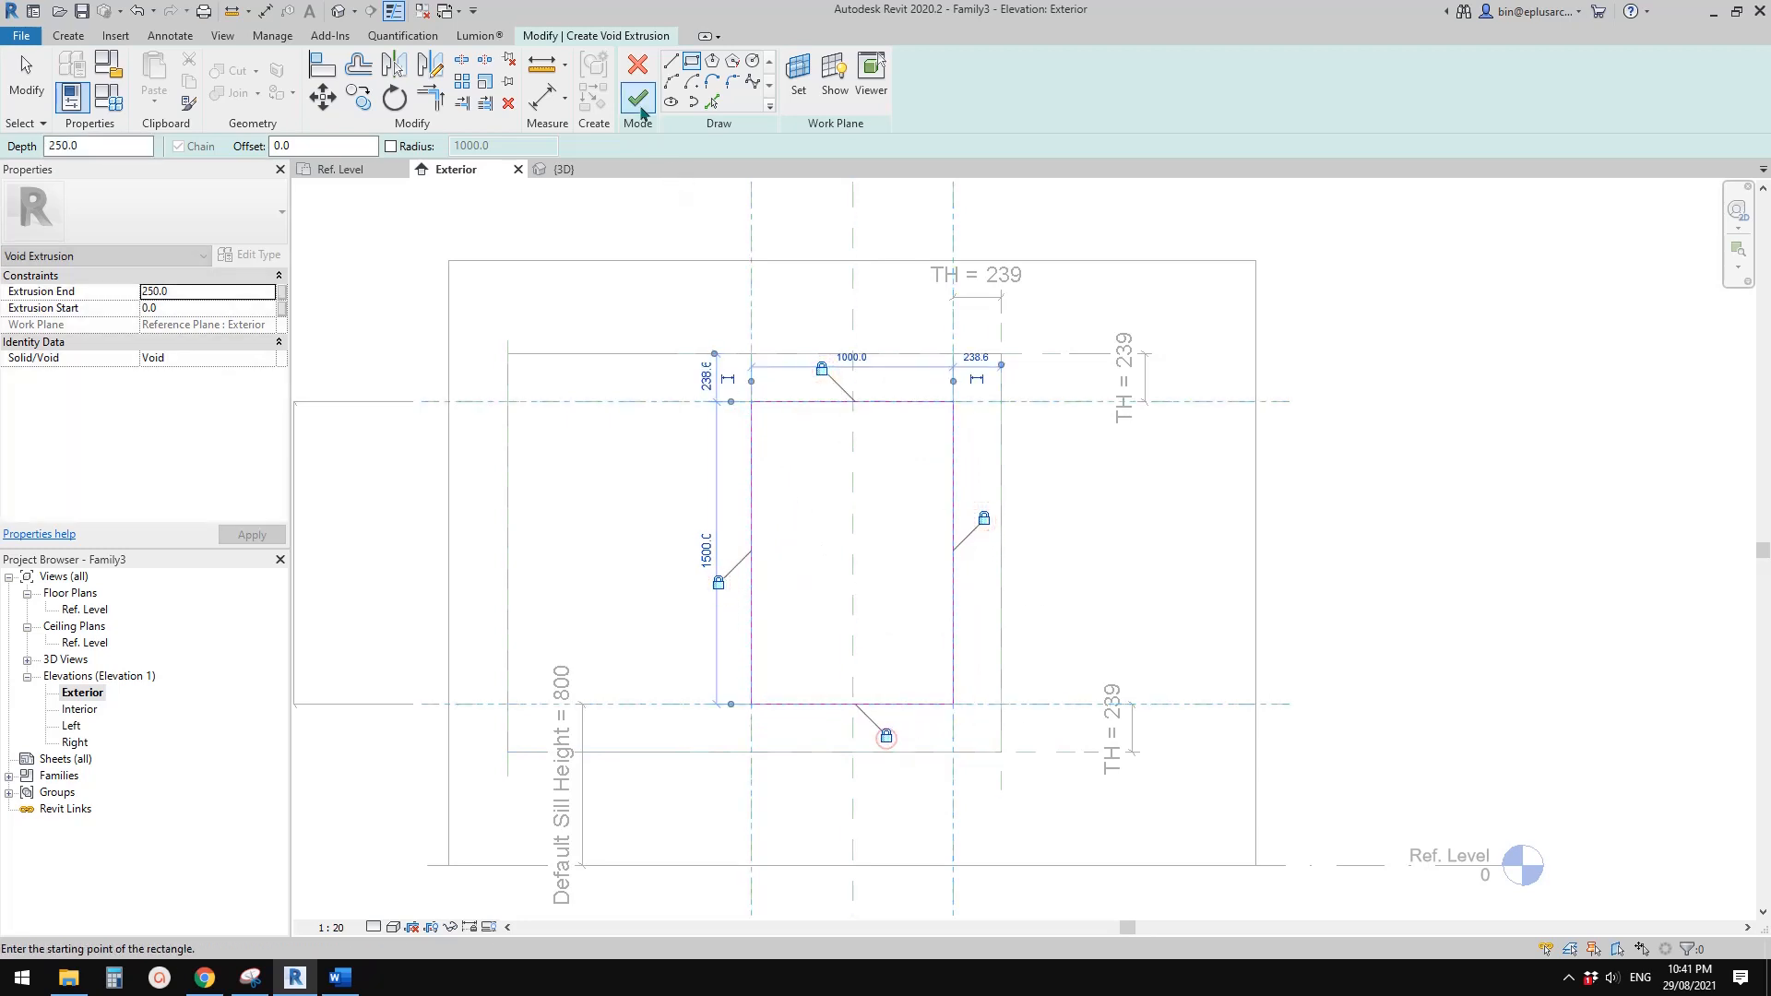
# Finish the void and, in the Ref. Level plan, stretch its depth out to the exterior D reference plane and lock it there
pyautogui.doubleClick(76, 610)
pyautogui.click(637, 99)
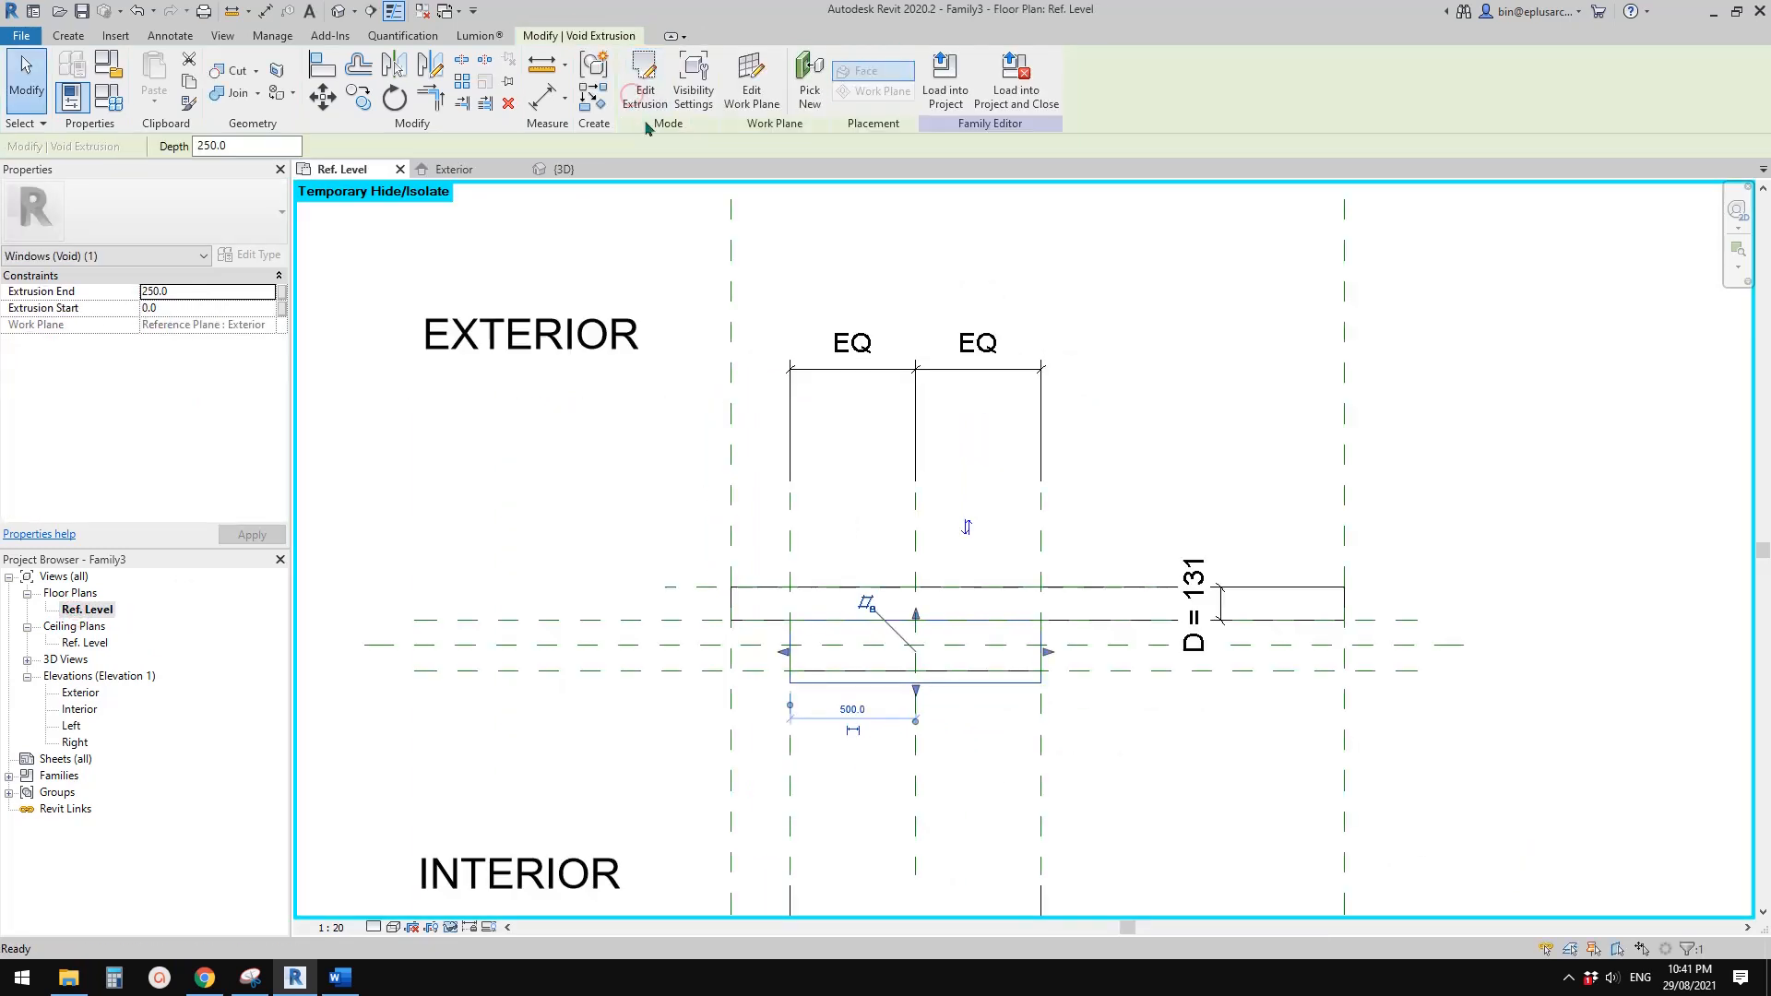
pyautogui.moveTo(916, 691); pyautogui.dragTo(1015, 588)
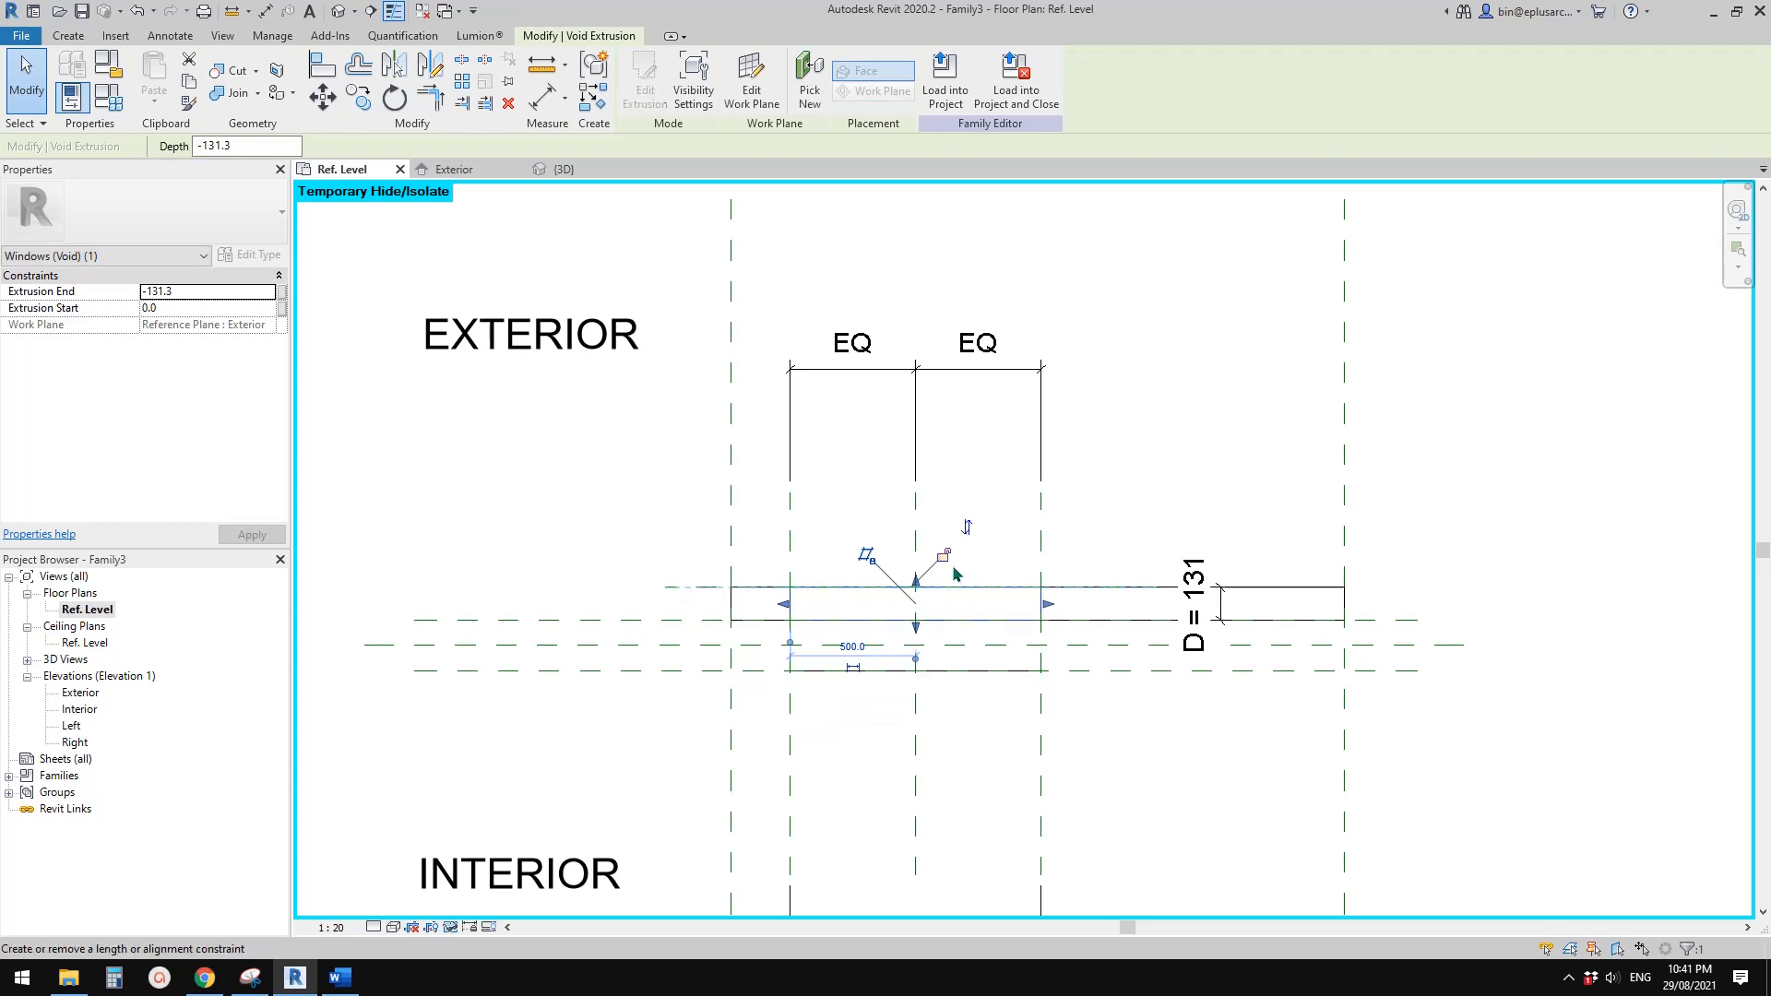
pyautogui.click(943, 556)
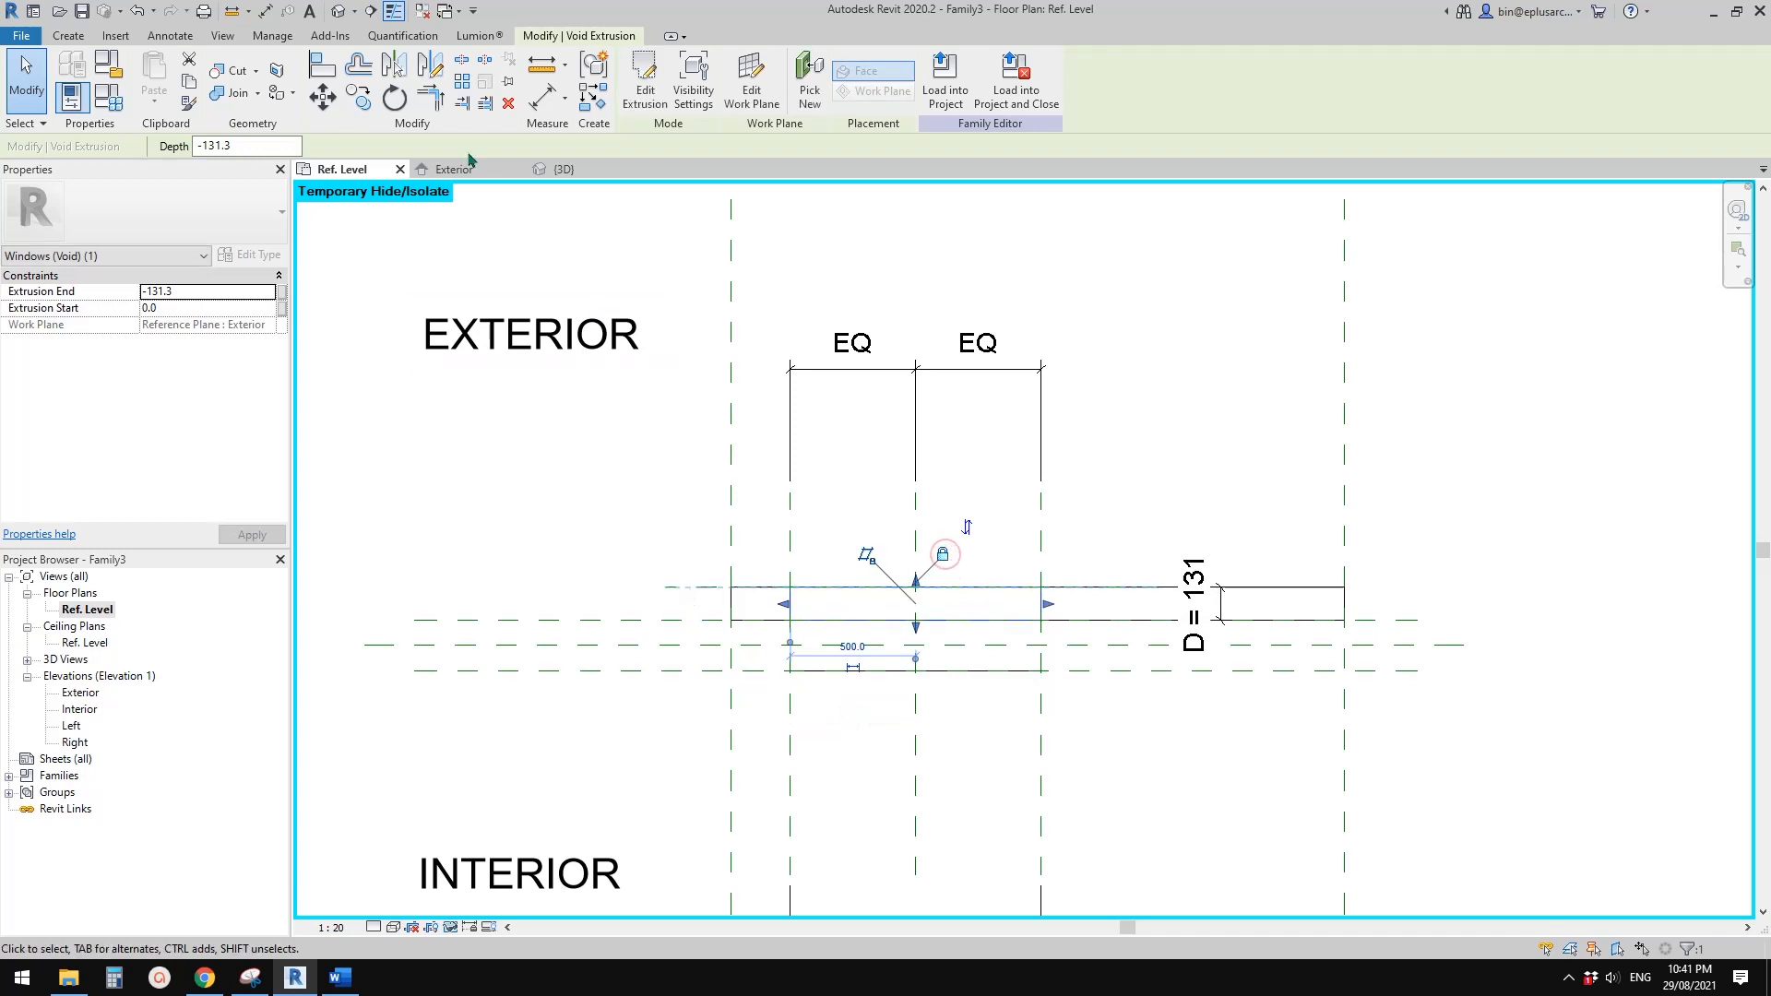
# Examine the opening cut through the panel and wall in a shaded 3D view
pyautogui.click(338, 11)
pyautogui.moveTo(1205, 550)
pyautogui.keyDown('shift'); pyautogui.mouseDown(button='middle')
pyautogui.moveTo(1032, 600)
pyautogui.moveTo(908, 589)
pyautogui.moveTo(1051, 581)
pyautogui.mouseUp(button='middle'); pyautogui.keyUp('shift')
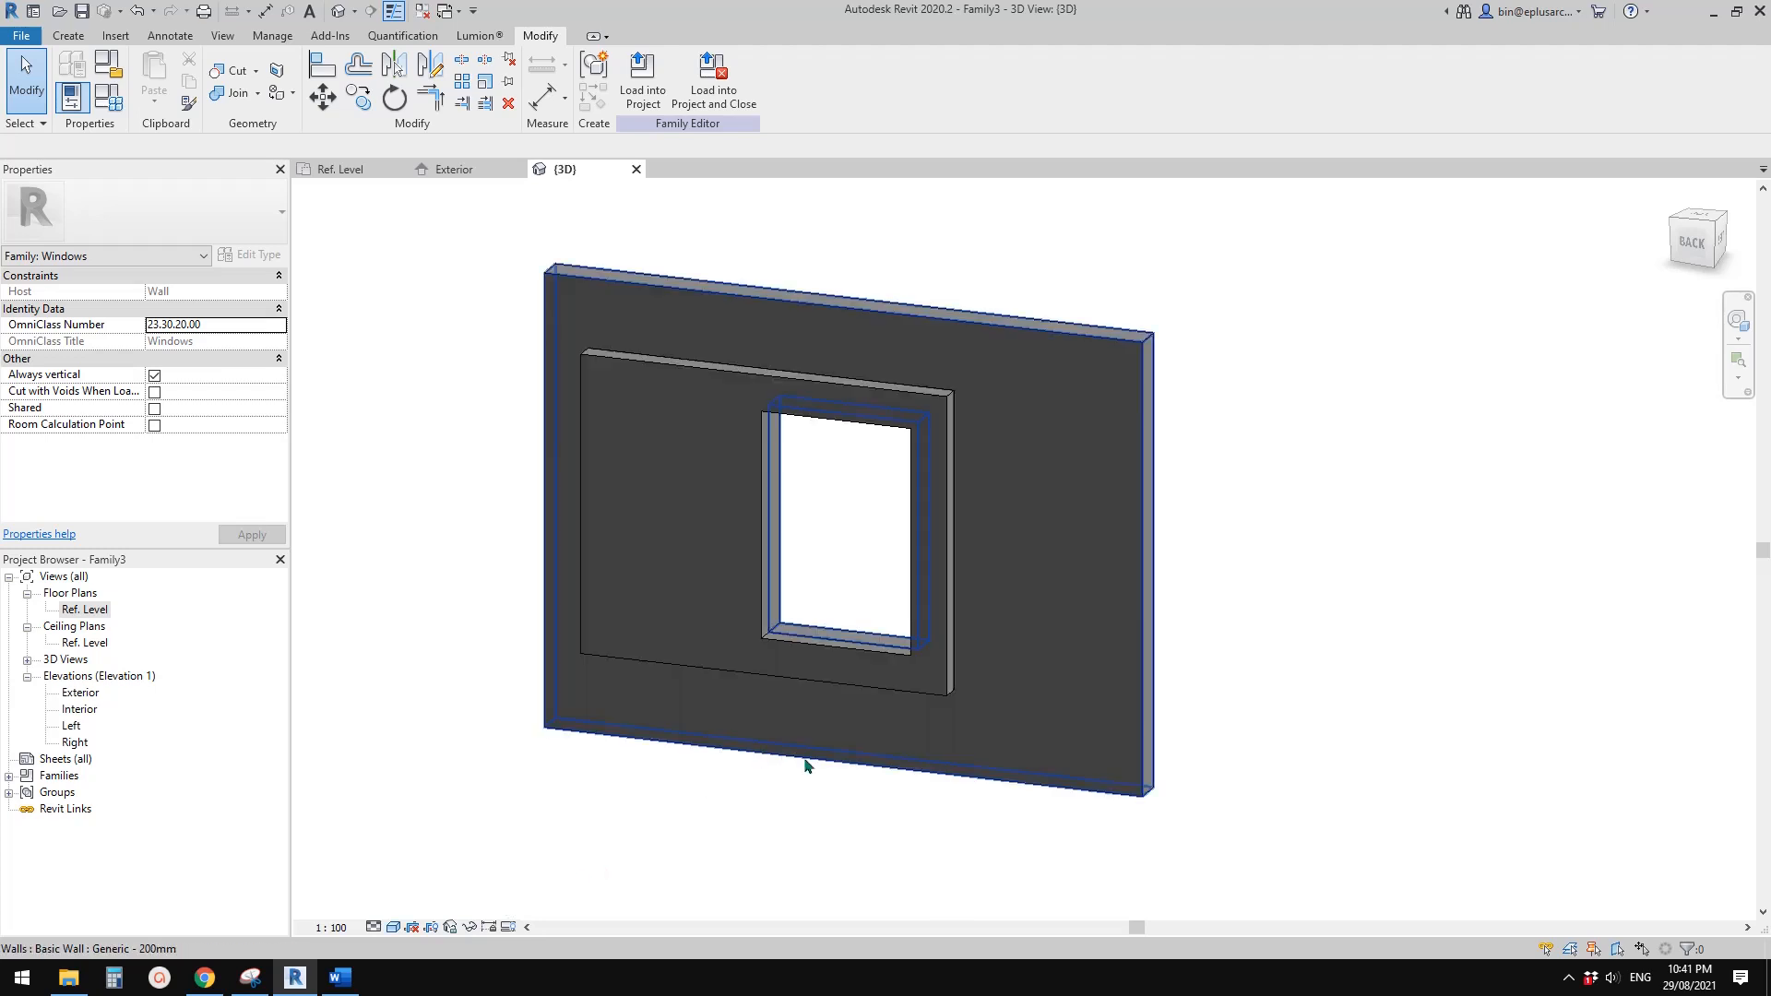
pyautogui.keyDown('shift'); pyautogui.moveTo(805, 765); pyautogui.dragTo(858, 773, button='middle'); pyautogui.keyUp('shift')
pyautogui.keyDown('shift'); pyautogui.moveTo(819, 635); pyautogui.dragTo(865, 620, button='middle'); pyautogui.keyUp('shift')
pyautogui.scroll(1, 865, 620)
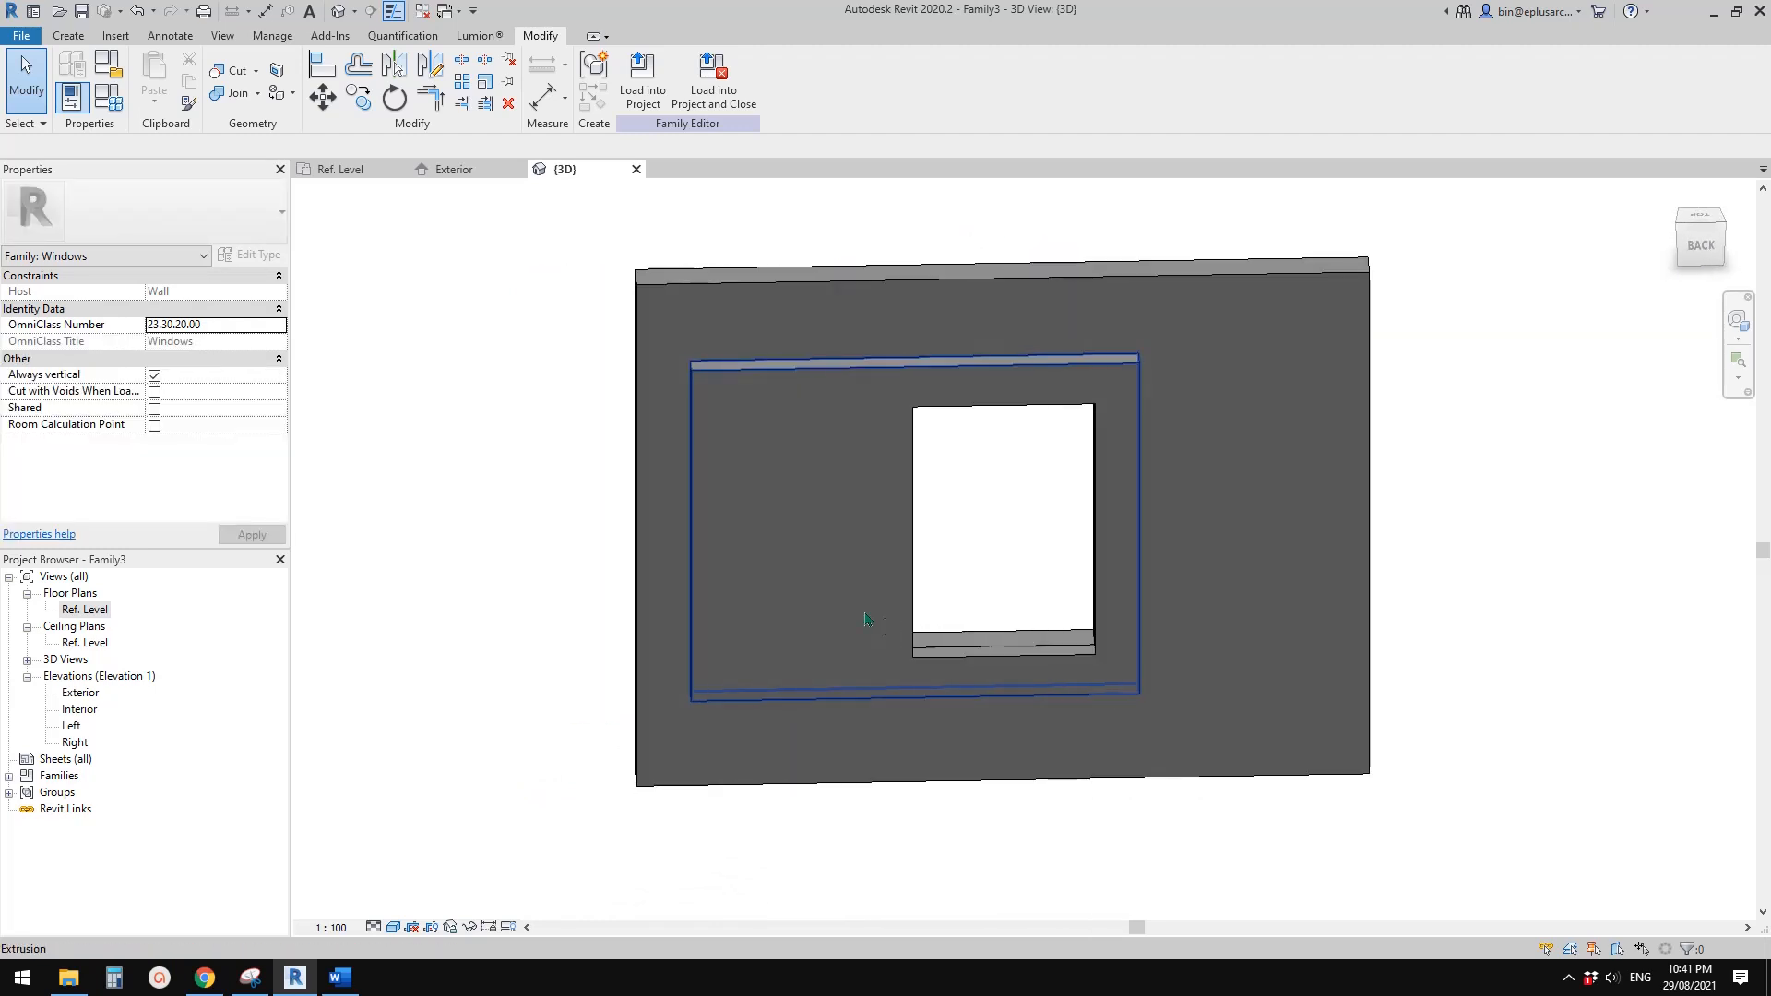
# Switch to the façade snip in Snipping Tool and erase the four-sided module outline
pyautogui.click(250, 977)
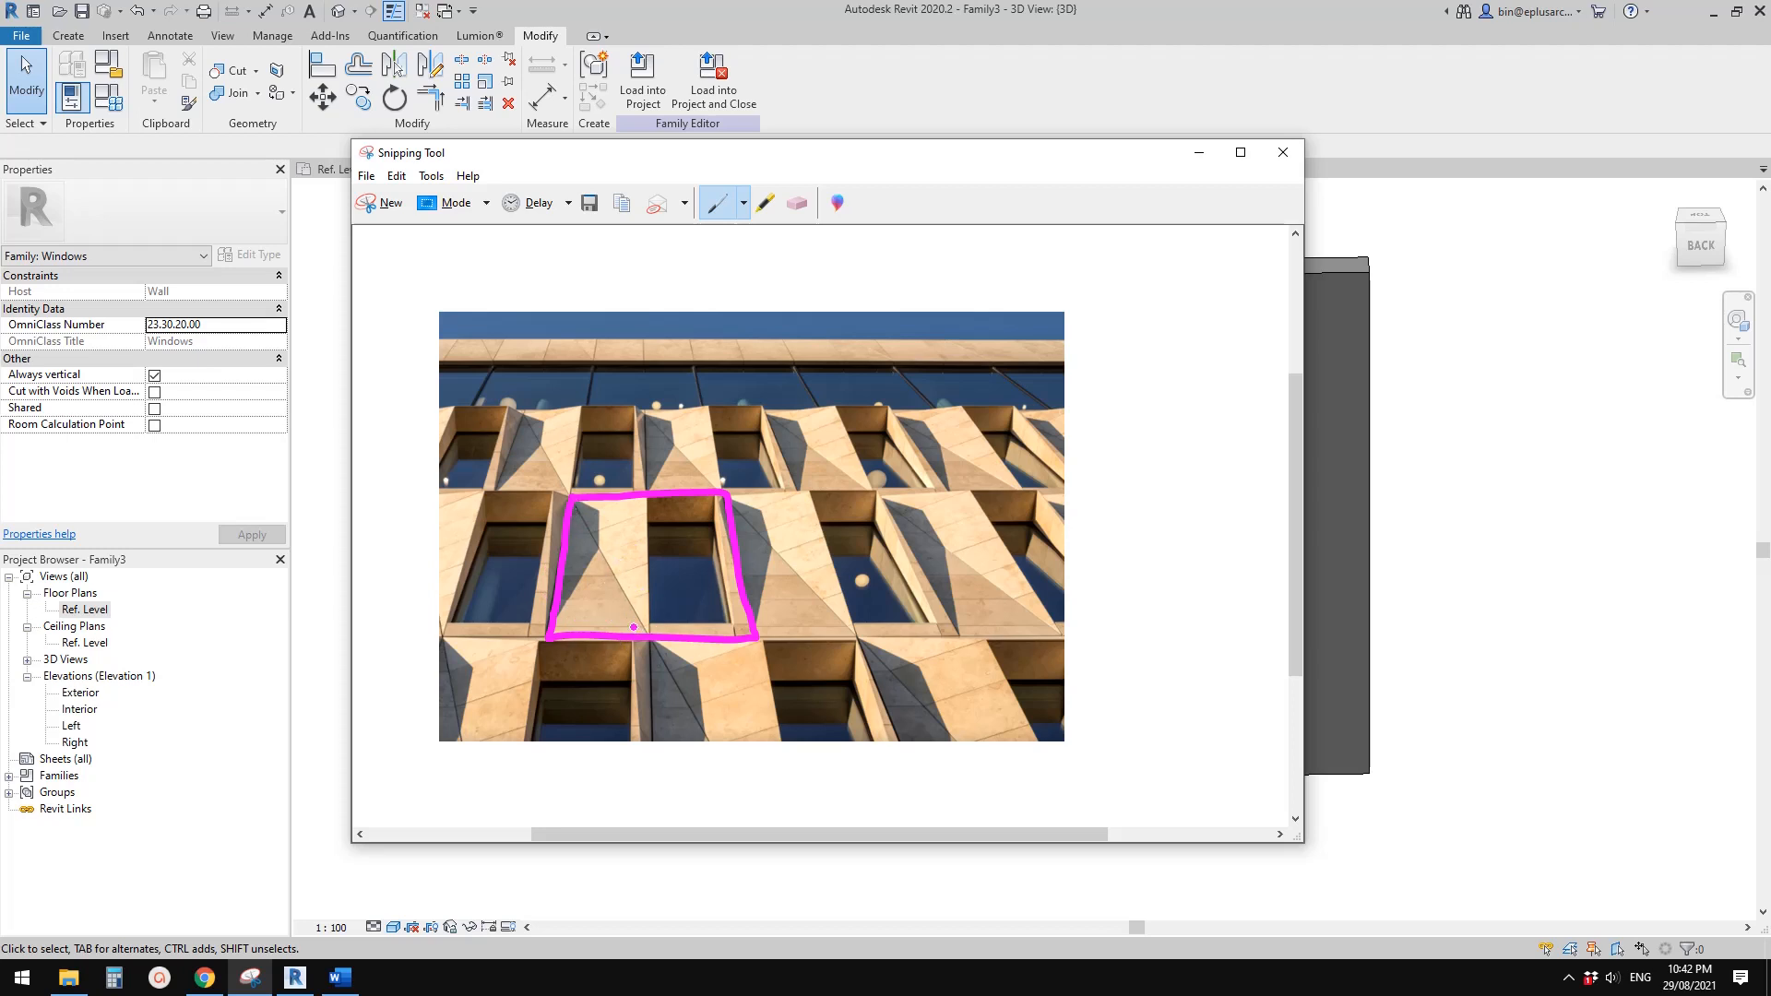
pyautogui.click(807, 206)
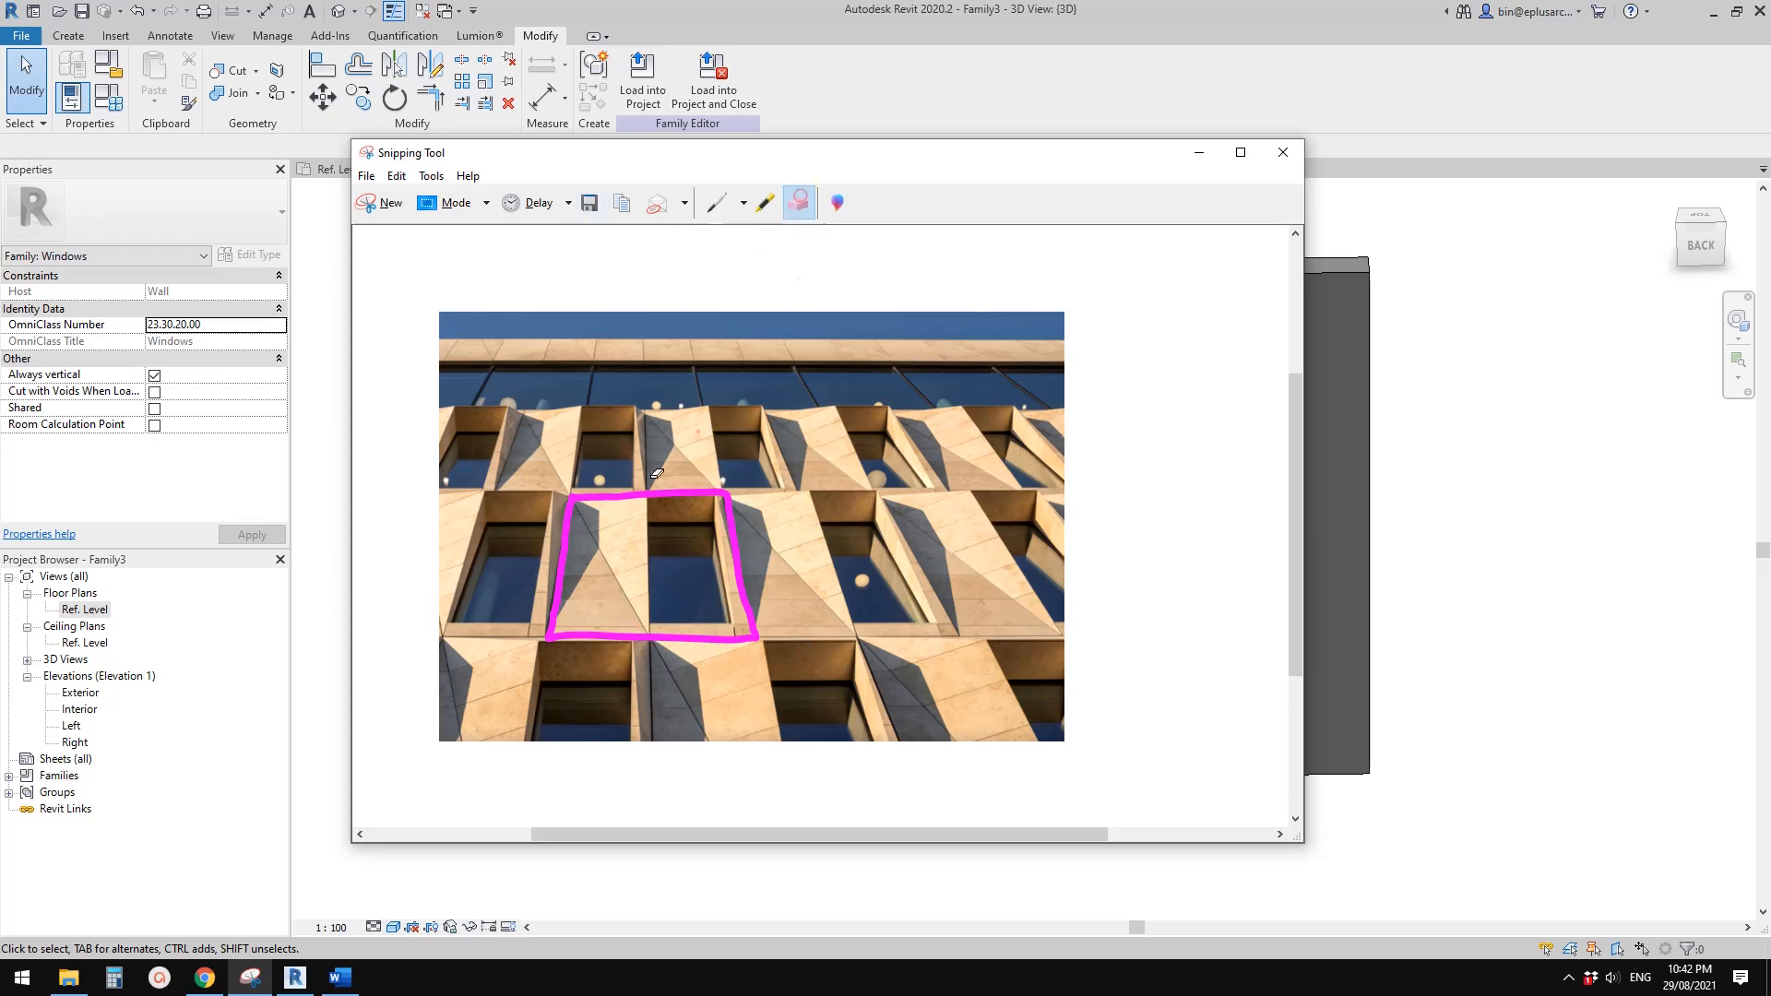
pyautogui.click(655, 495)
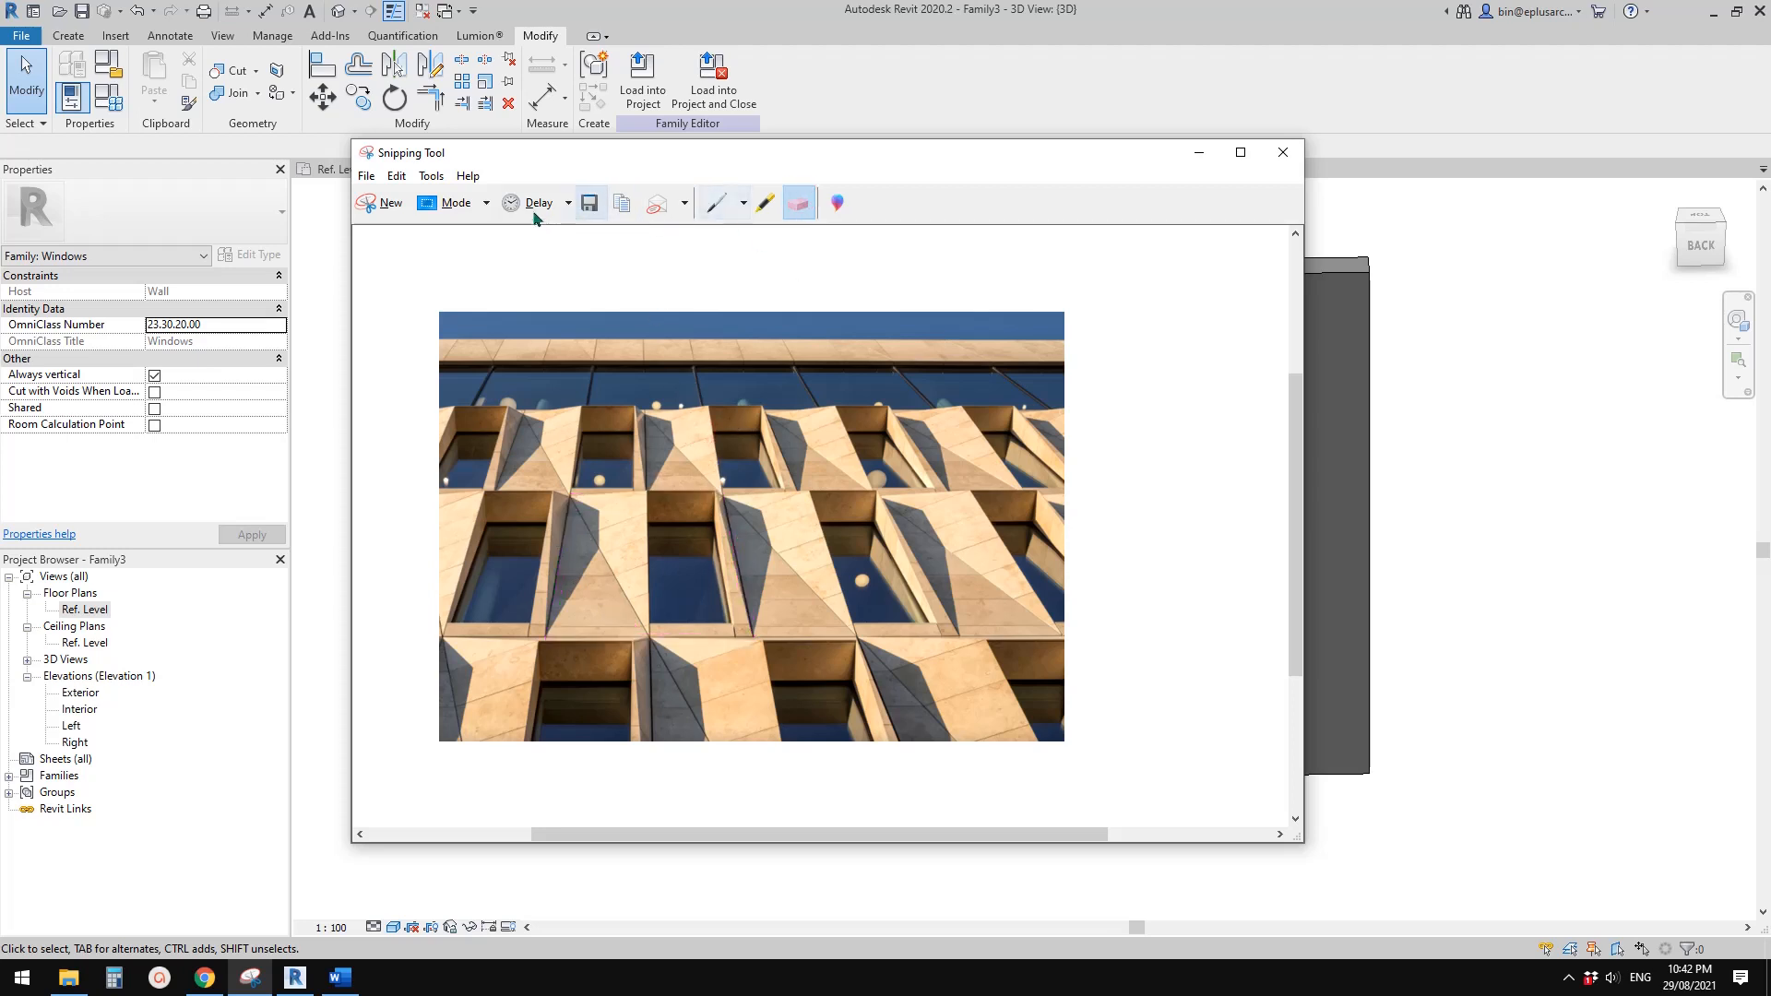
# Draw the triangular facet beside the central window in pen, plus an upright four-sided outline overlapping it from above
pyautogui.click(716, 203)
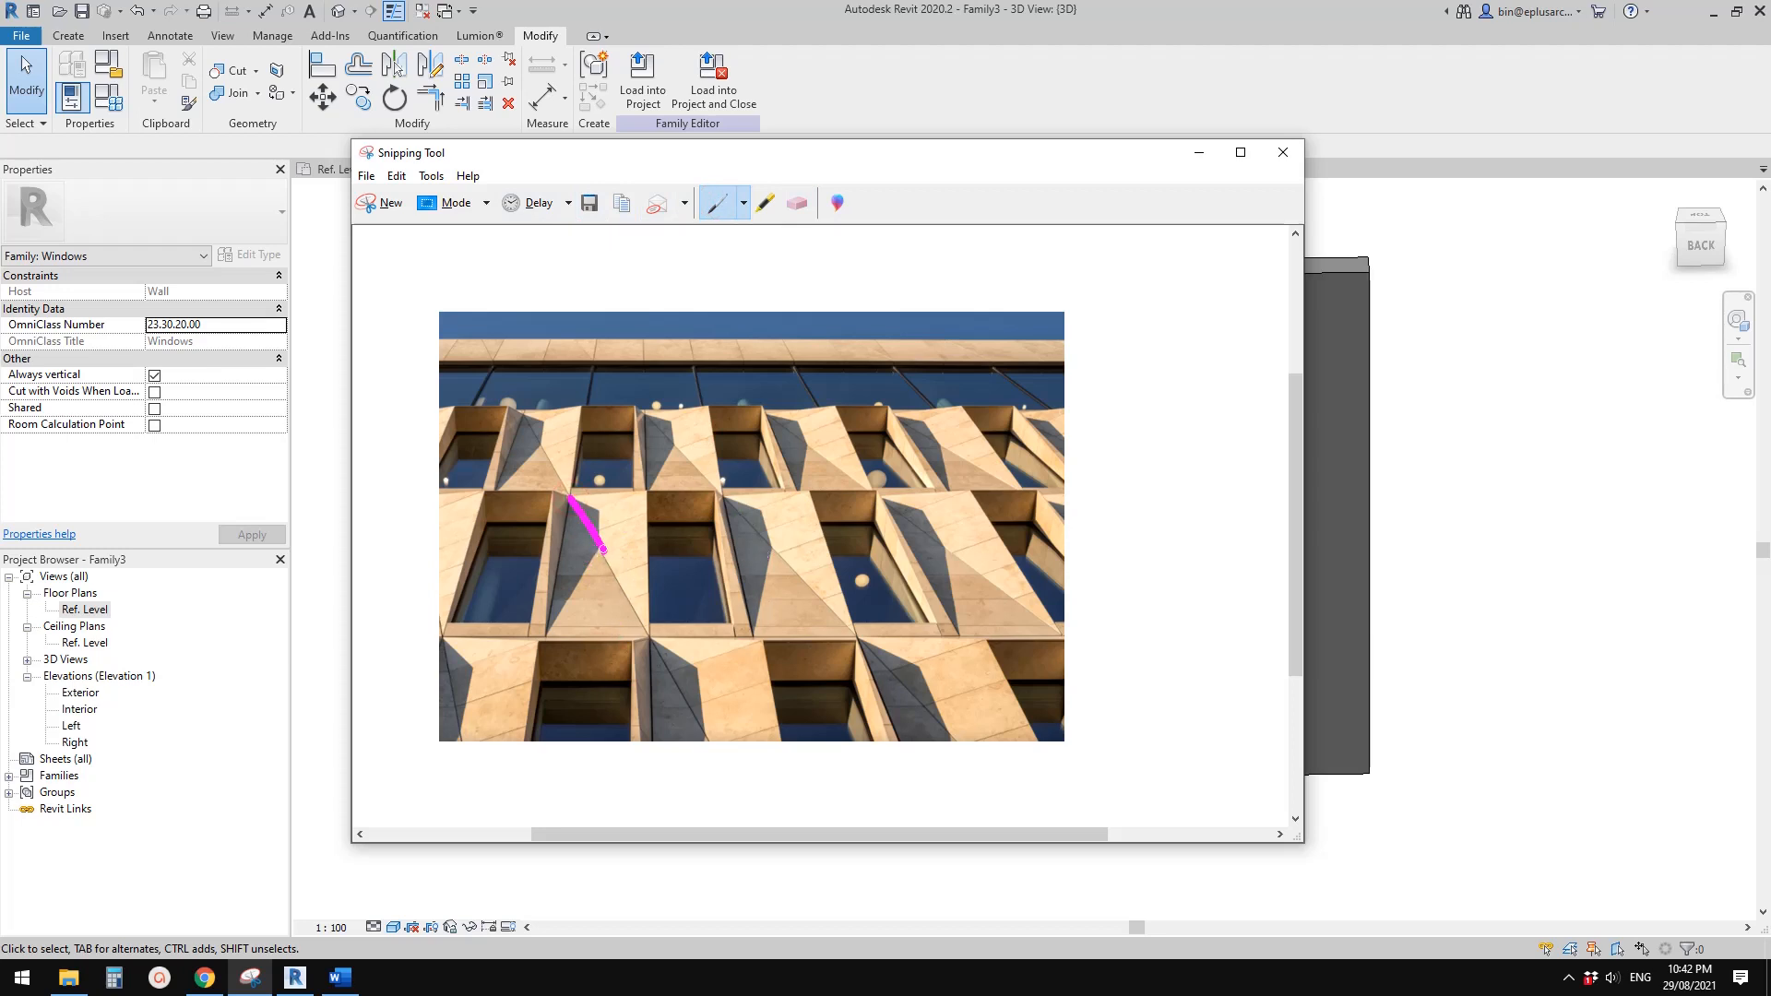
pyautogui.moveTo(640, 606); pyautogui.dragTo(652, 634)
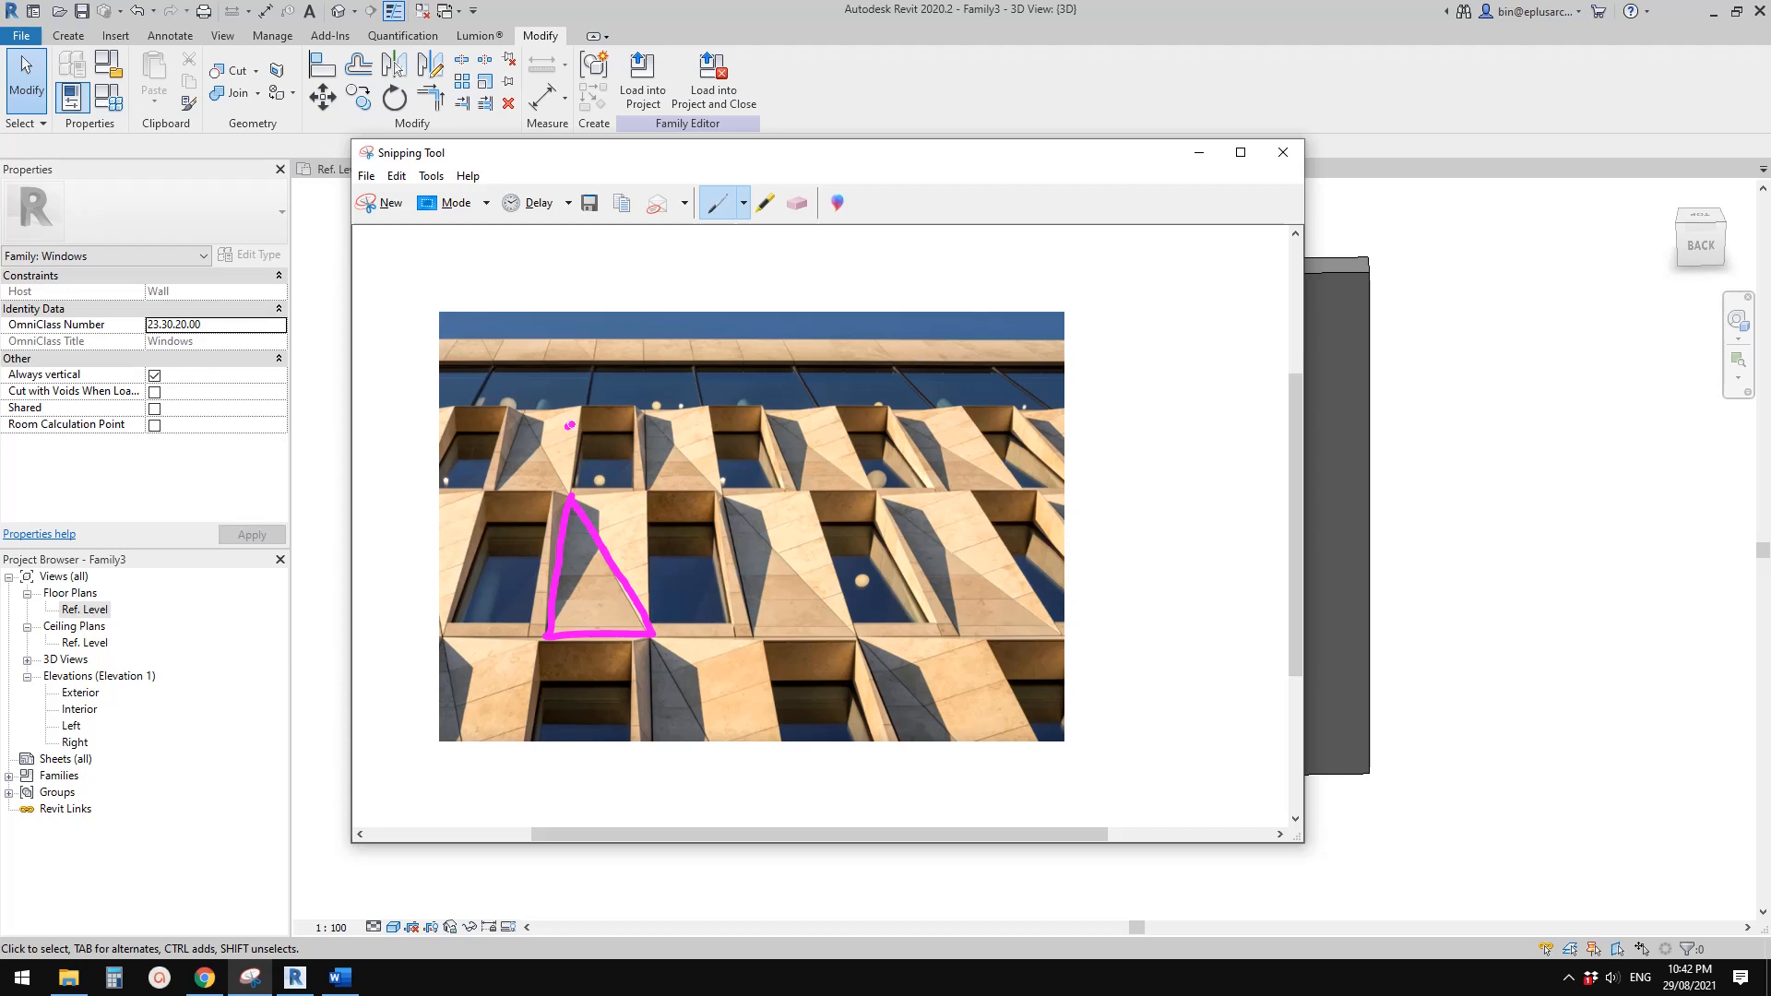
pyautogui.moveTo(602, 428); pyautogui.dragTo(628, 431)
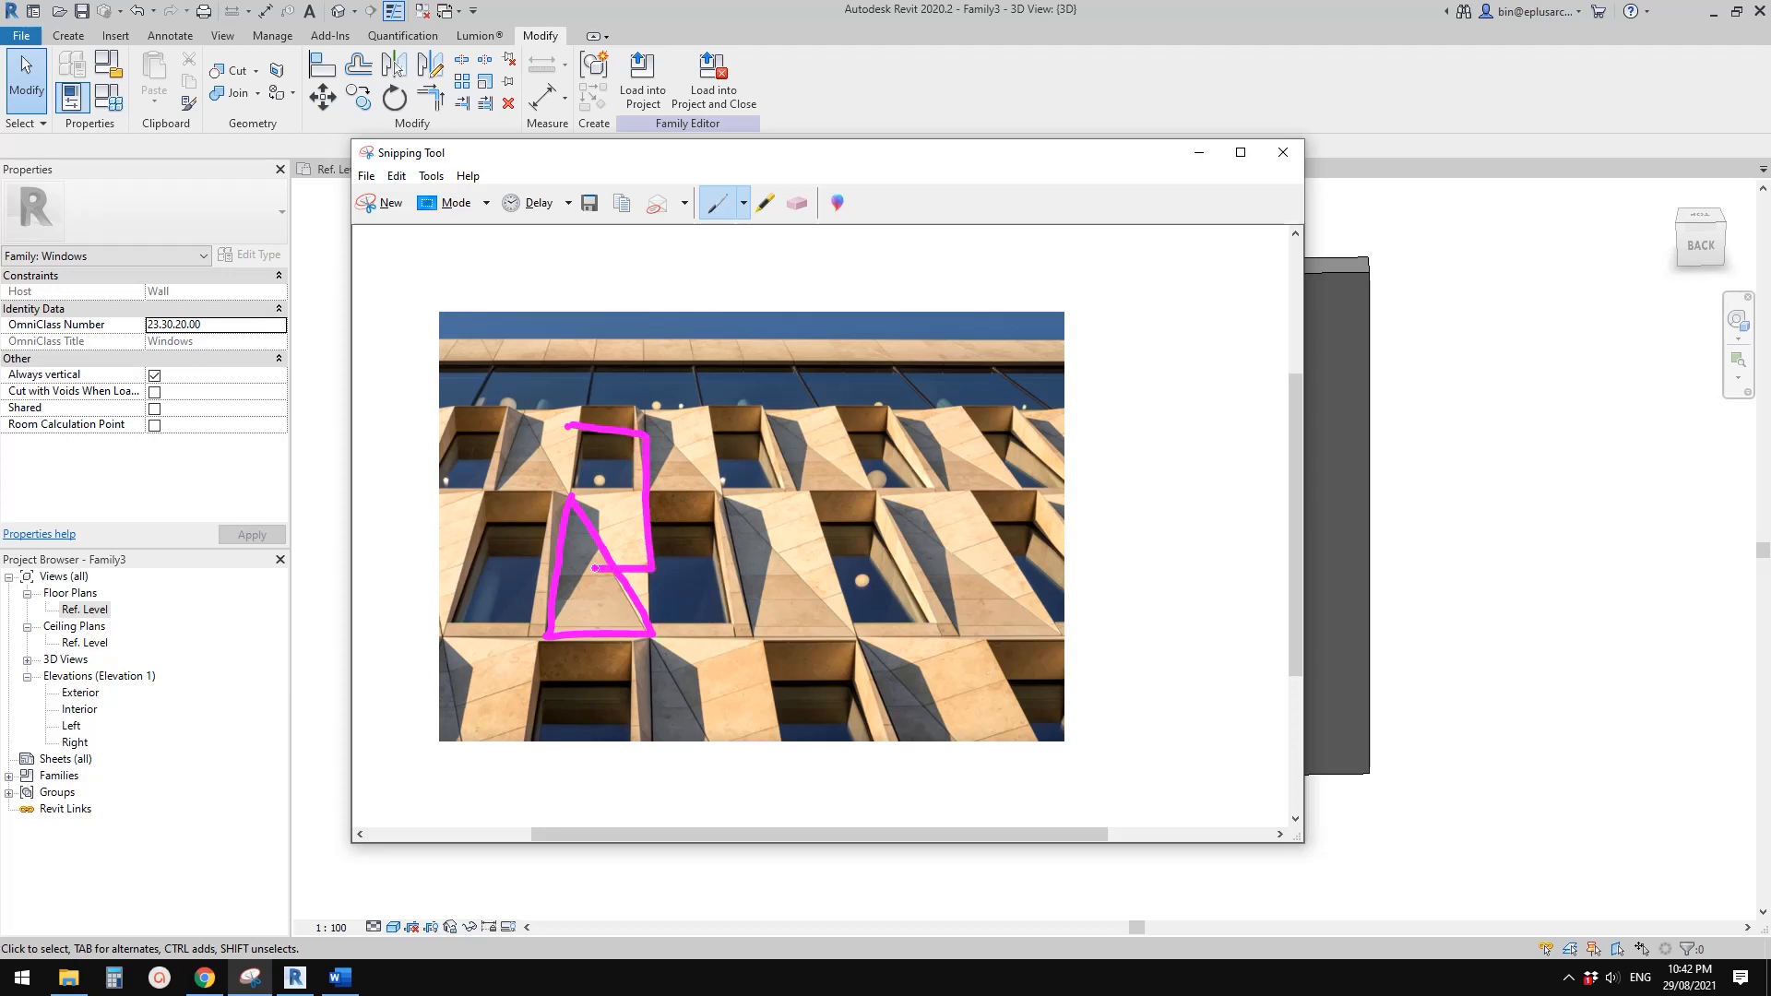
pyautogui.moveTo(564, 434); pyautogui.dragTo(563, 568)
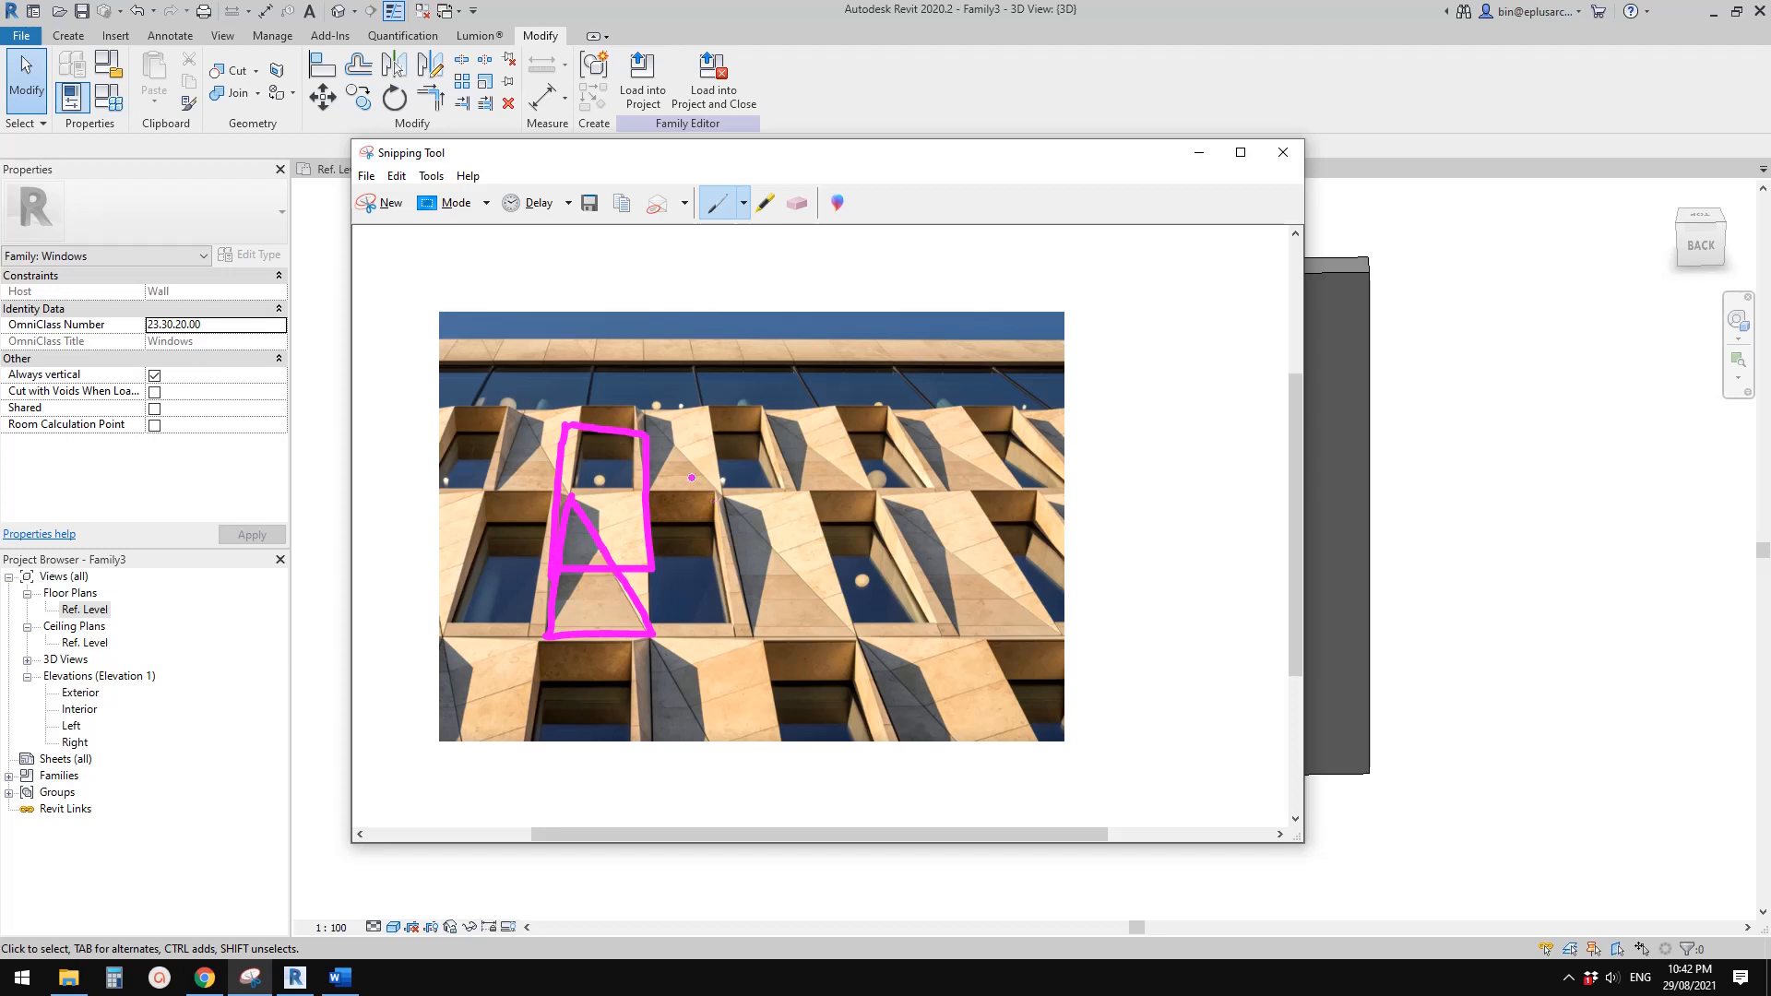
# Switch back to Revit and temporarily hide the solid panel extrusion in the Exterior elevation
pyautogui.click(295, 977)
pyautogui.doubleClick(80, 693)
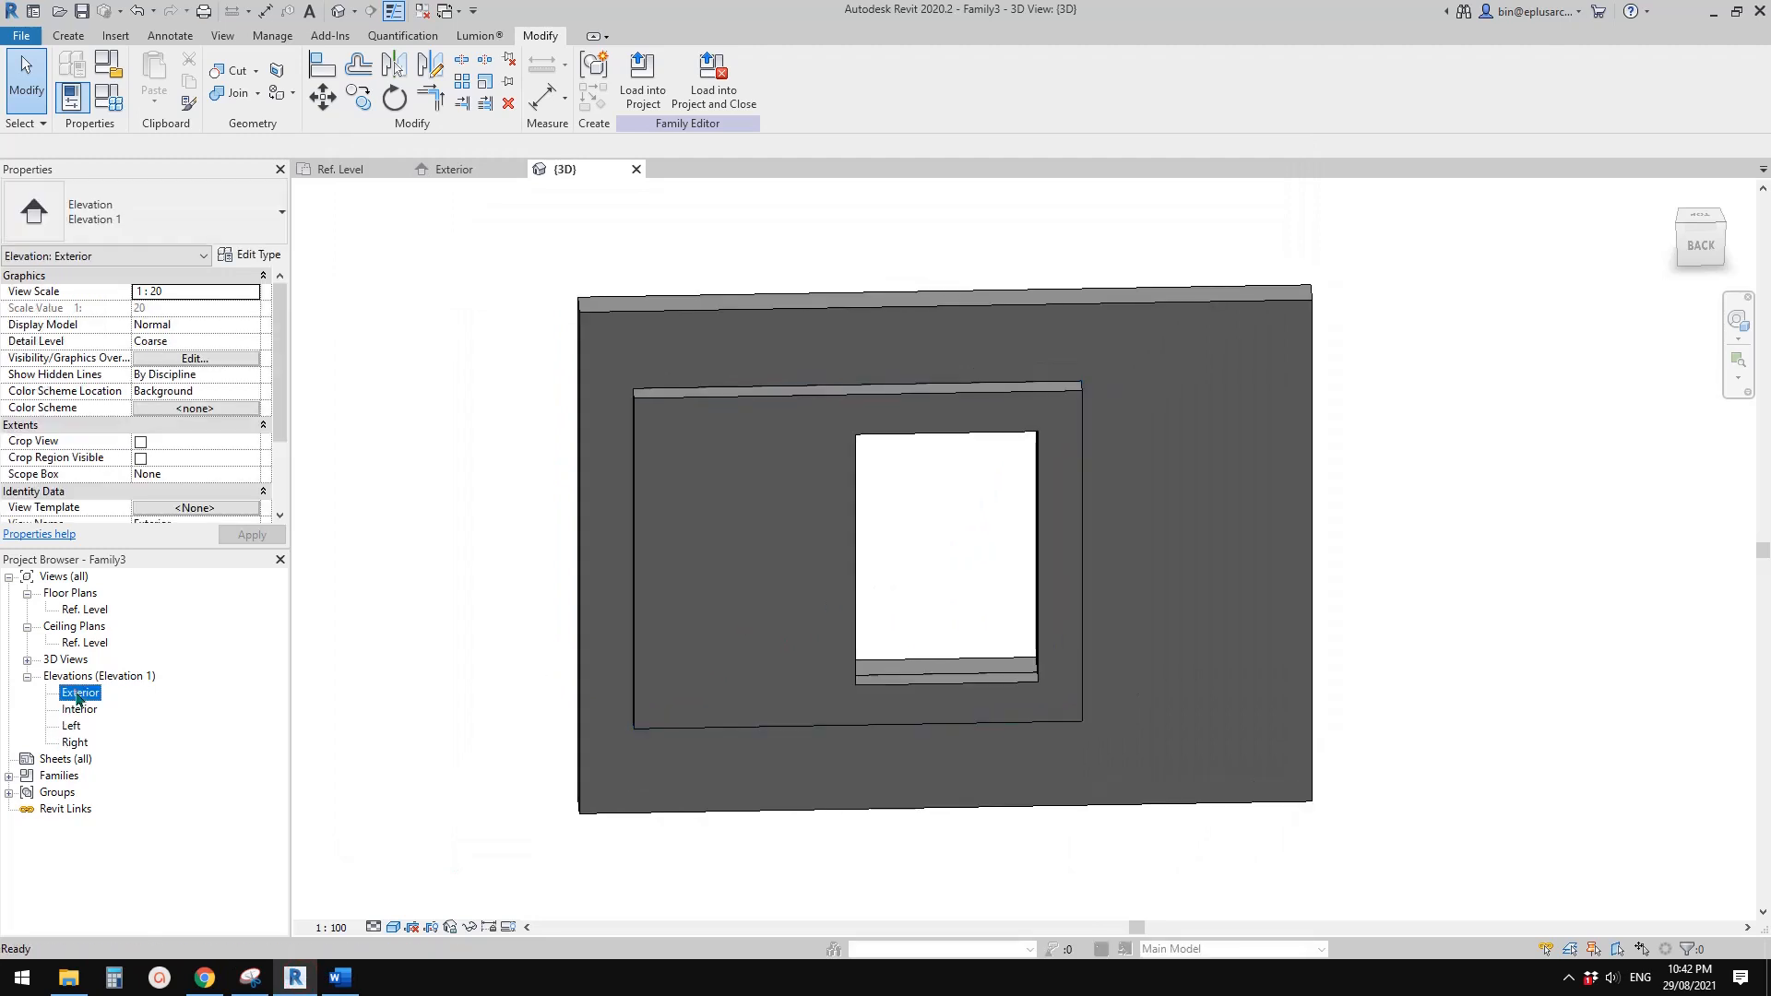
pyautogui.moveTo(718, 533)
pyautogui.mouseDown(button='middle')
pyautogui.moveTo(894, 529)
pyautogui.moveTo(829, 512)
pyautogui.mouseUp(button='middle')
pyautogui.scroll(-1, 976, 528)
pyautogui.scroll(1, 867, 504)
pyautogui.click(865, 403)
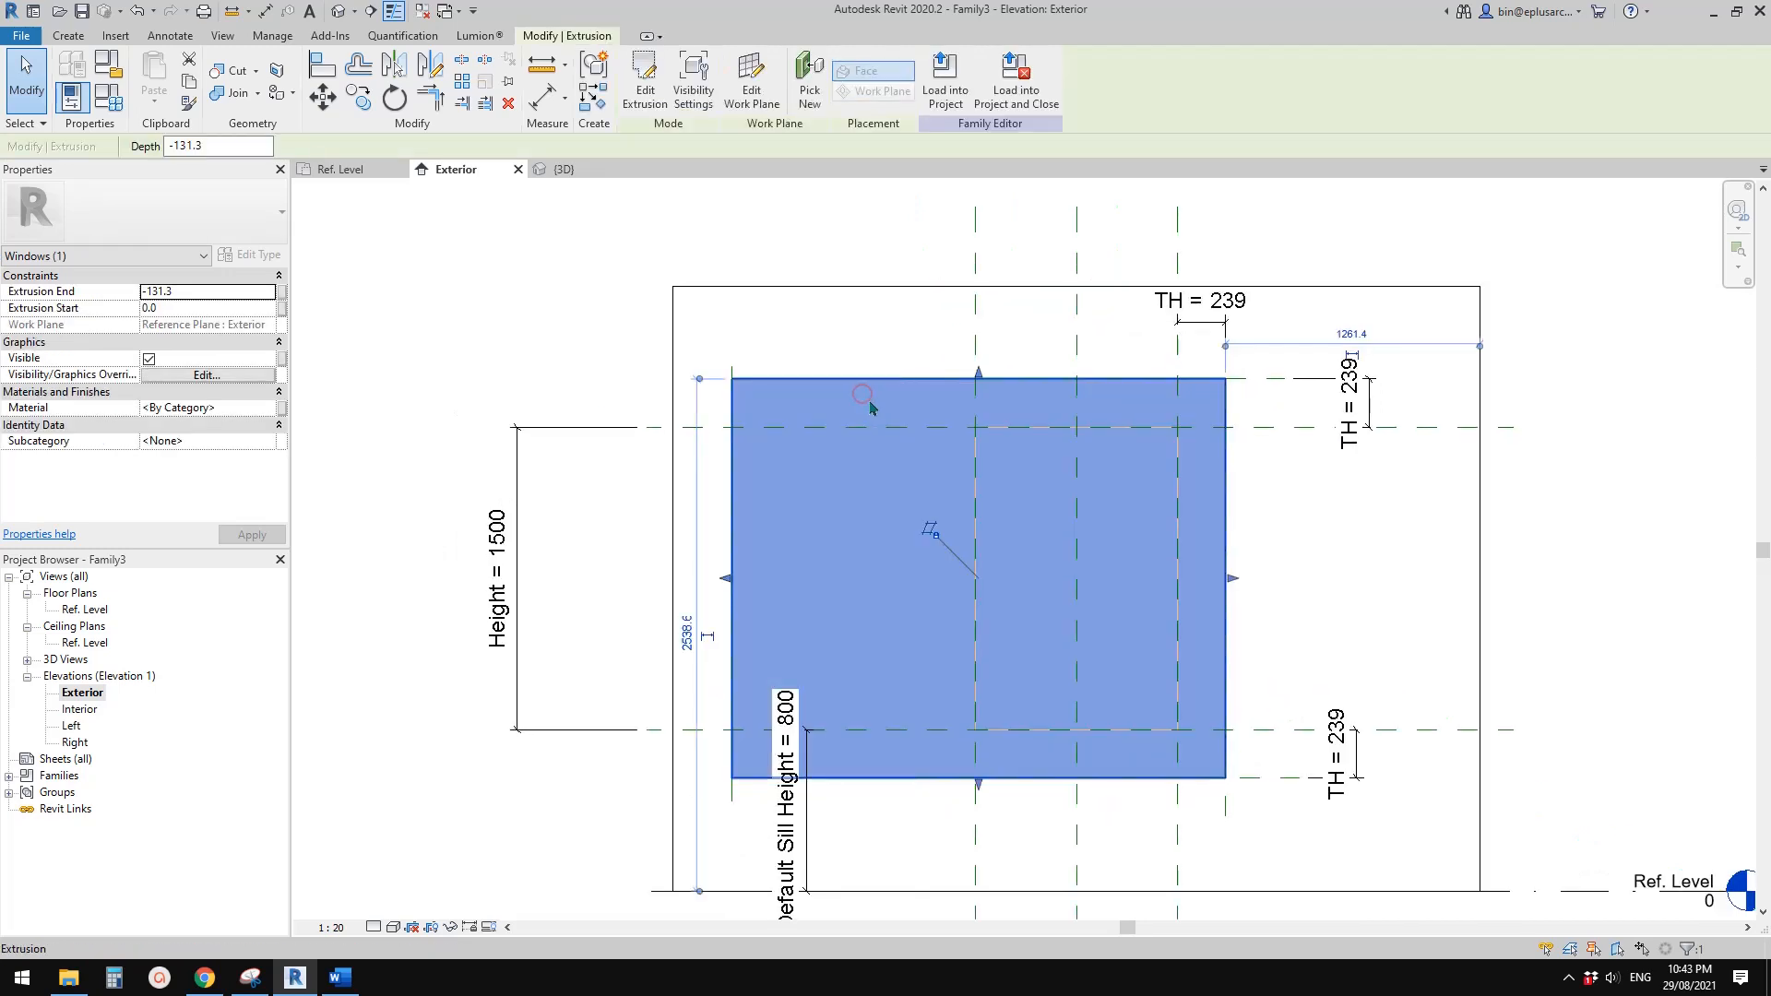
pyautogui.moveTo(963, 433); pyautogui.dragTo(952, 433, button='middle')
pyautogui.press('h')
pyautogui.press('h')
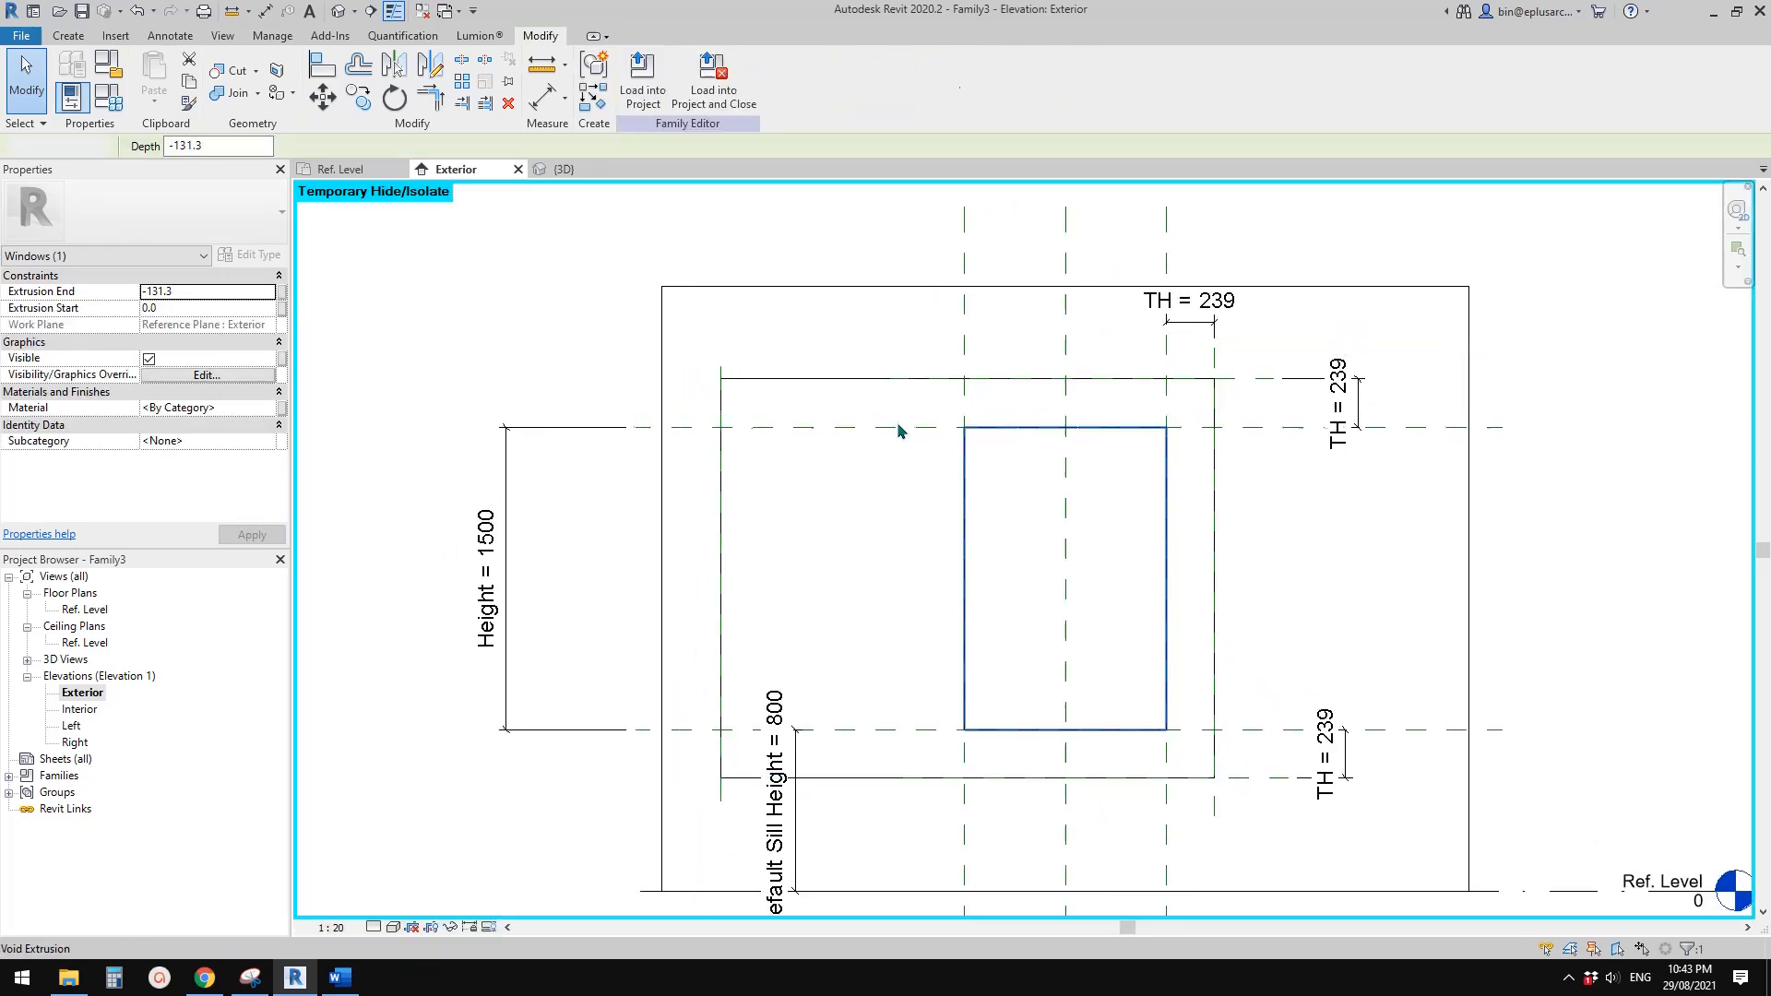
# Temporarily hide the void extrusion, the opening cut and the host wall in the Exterior elevation
pyautogui.click(865, 395)
pyautogui.press('h')
pyautogui.press('h')
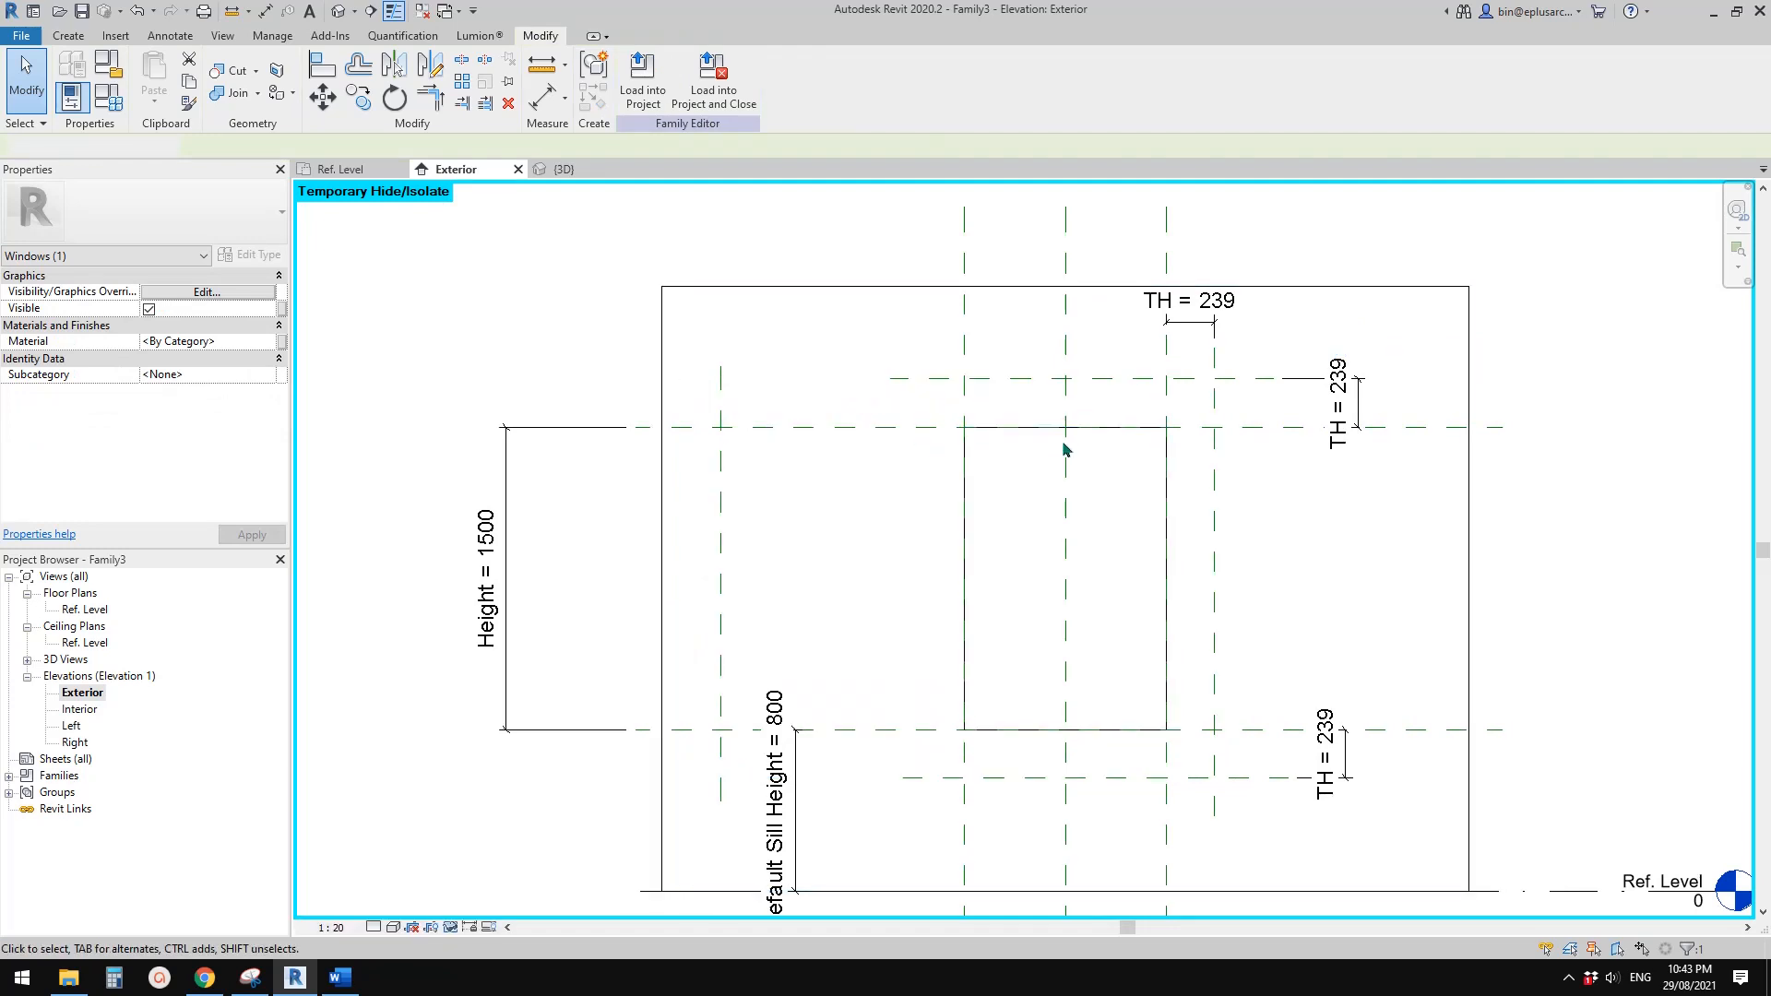
pyautogui.click(995, 426)
pyautogui.press('h')
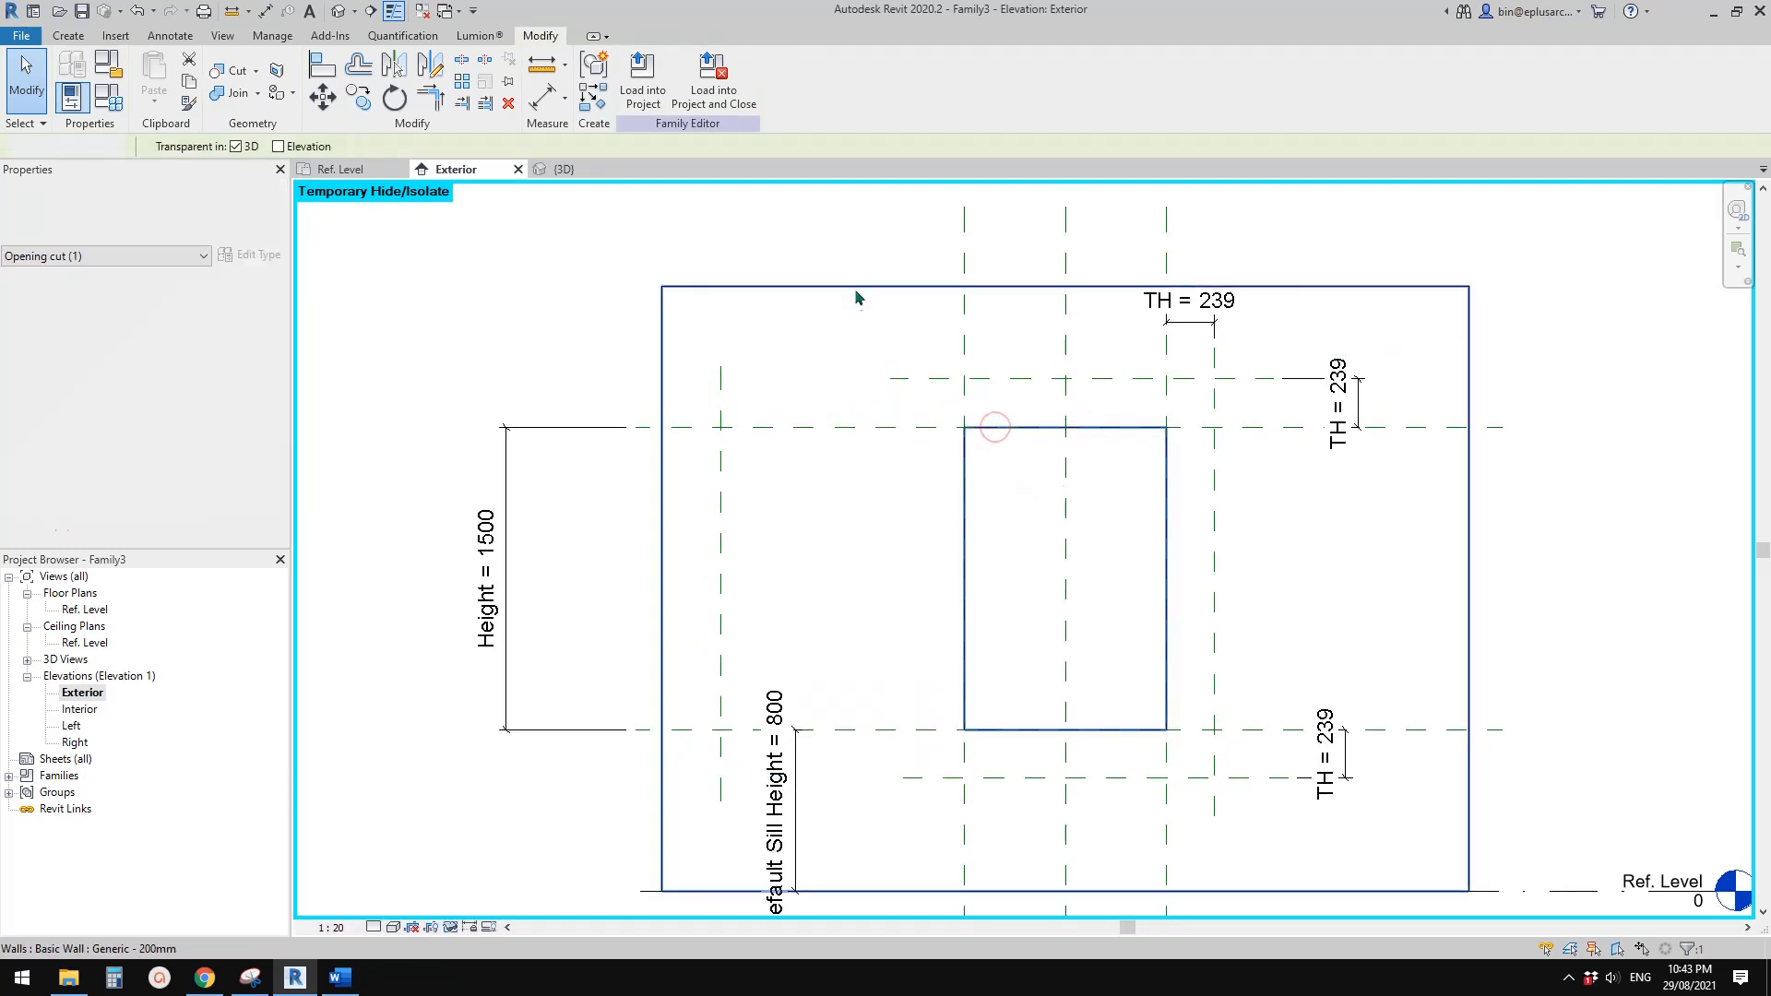
pyautogui.click(855, 286)
pyautogui.press('h')
pyautogui.press('h')
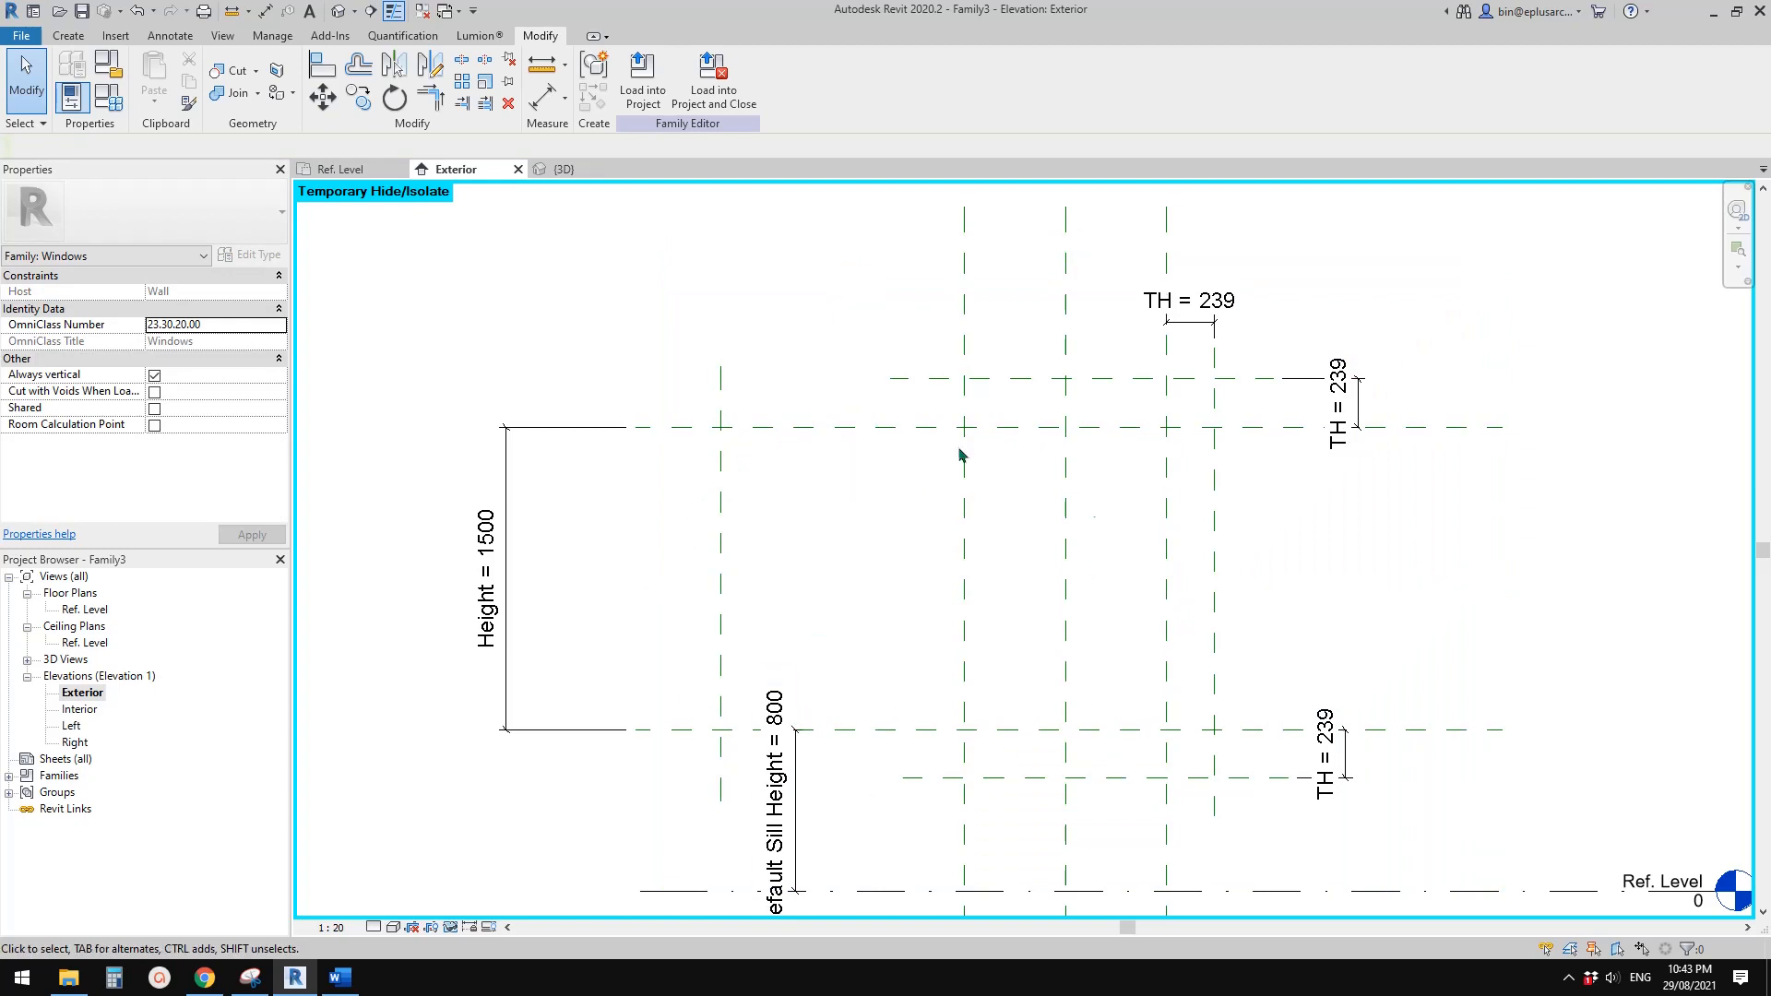
pyautogui.moveTo(827, 553); pyautogui.dragTo(858, 575, button='middle')
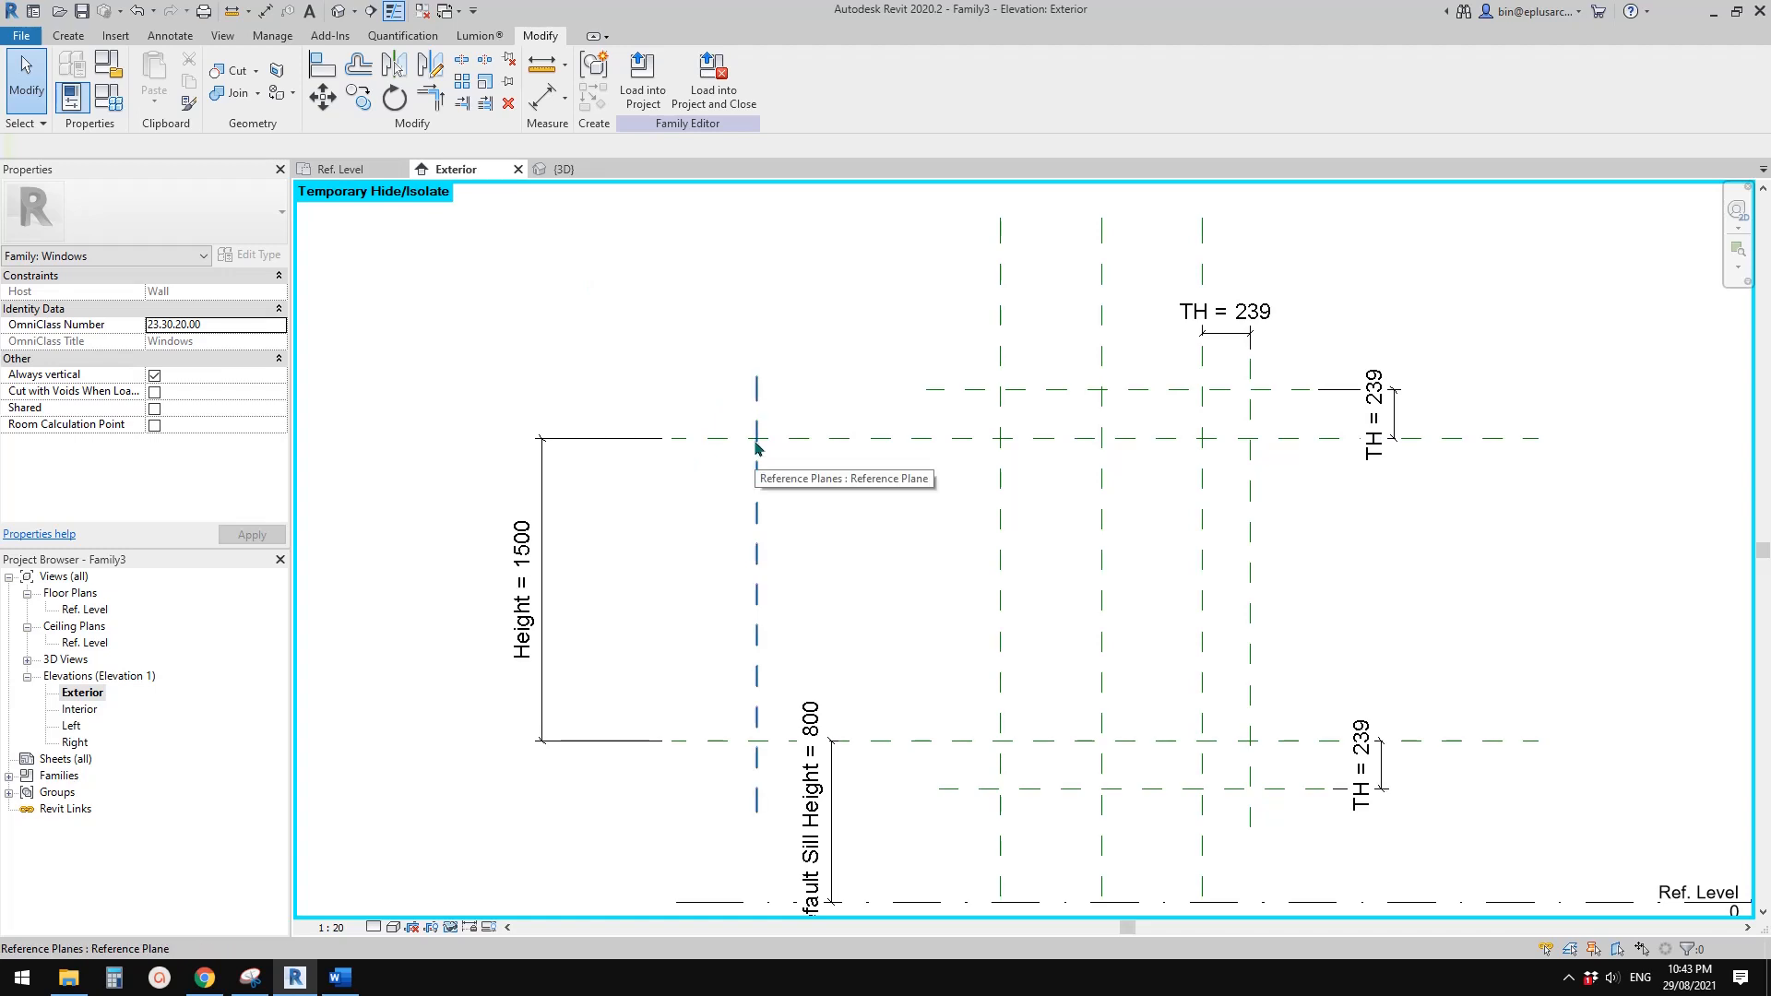
# Start a void blend and sketch base lines along the leftmost and sill reference planes, plus a diagonal from head height to the window's lower-left corner
pyautogui.click(69, 35)
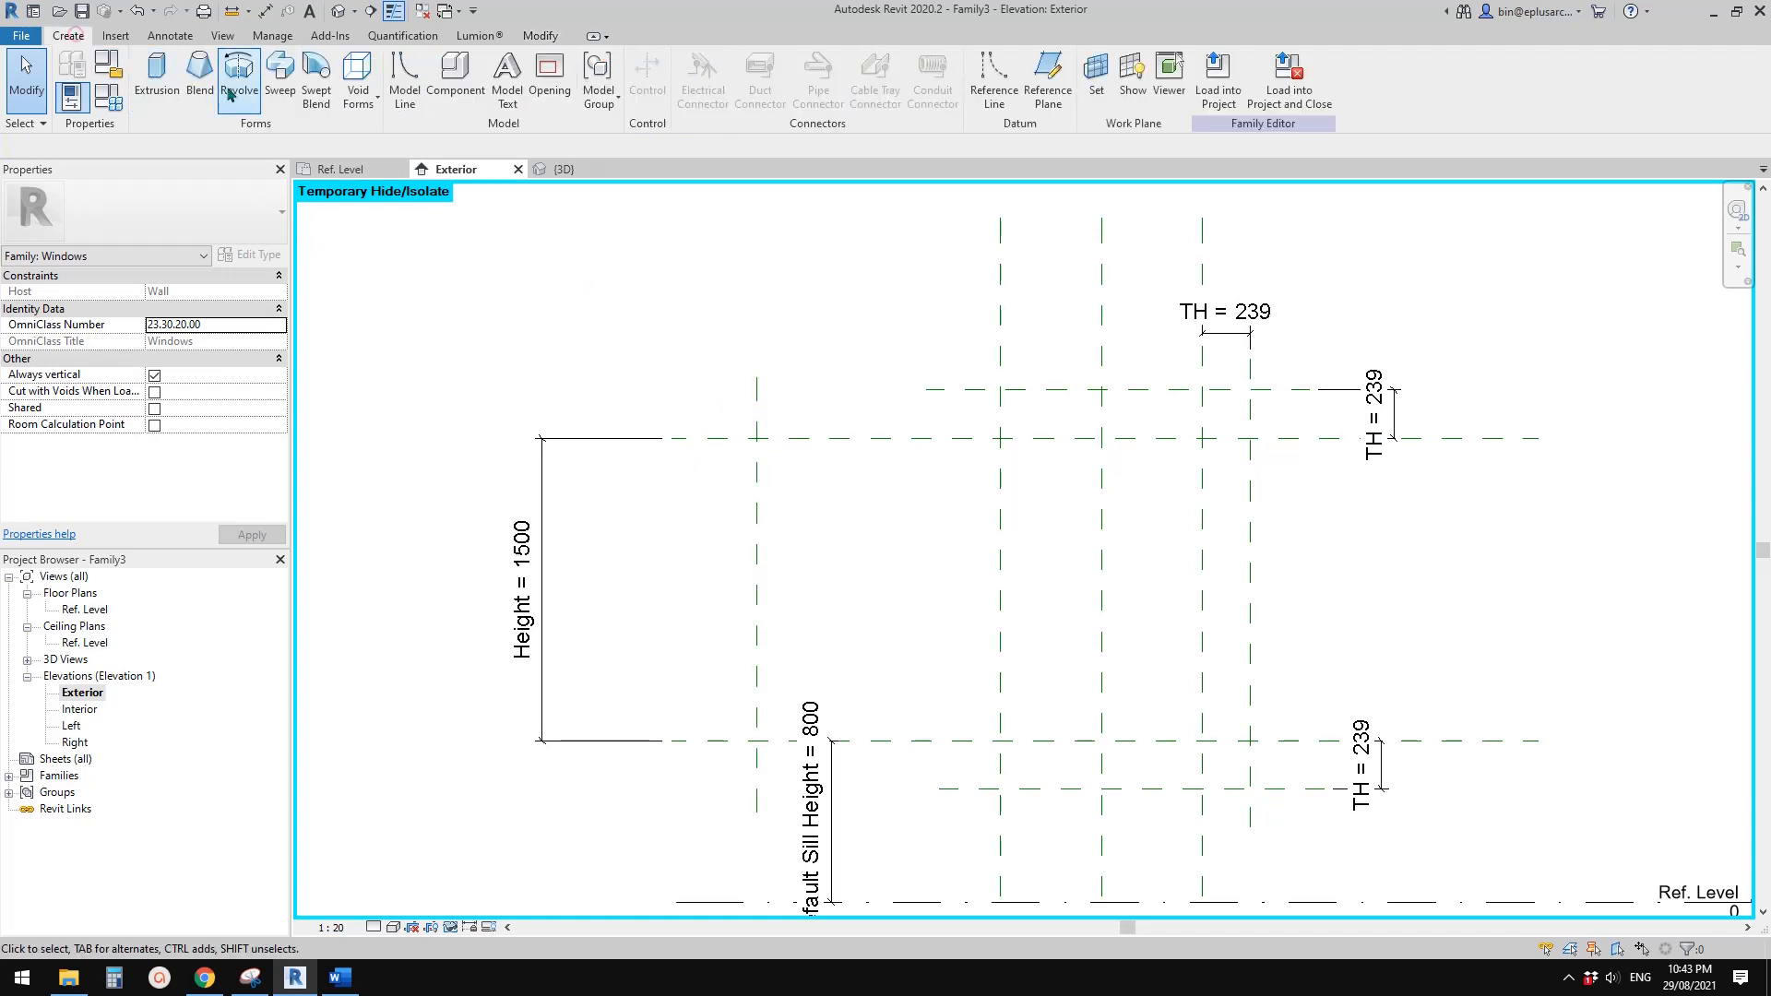
pyautogui.click(358, 92)
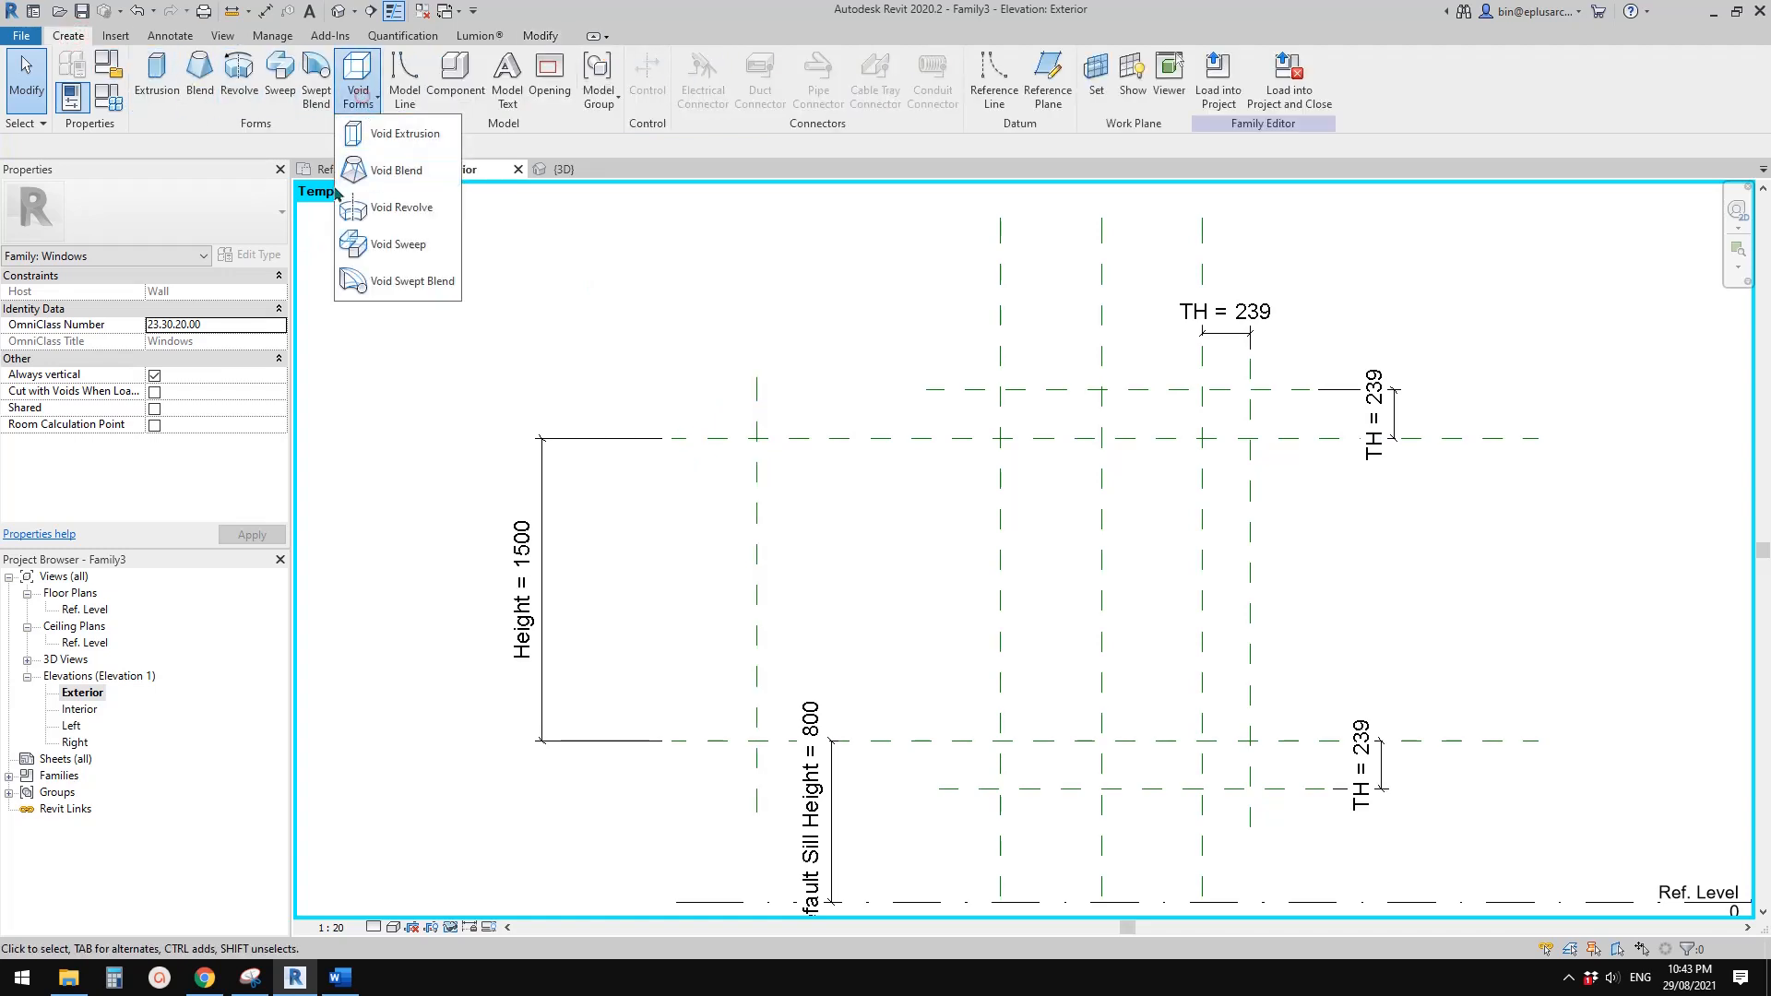
pyautogui.click(407, 174)
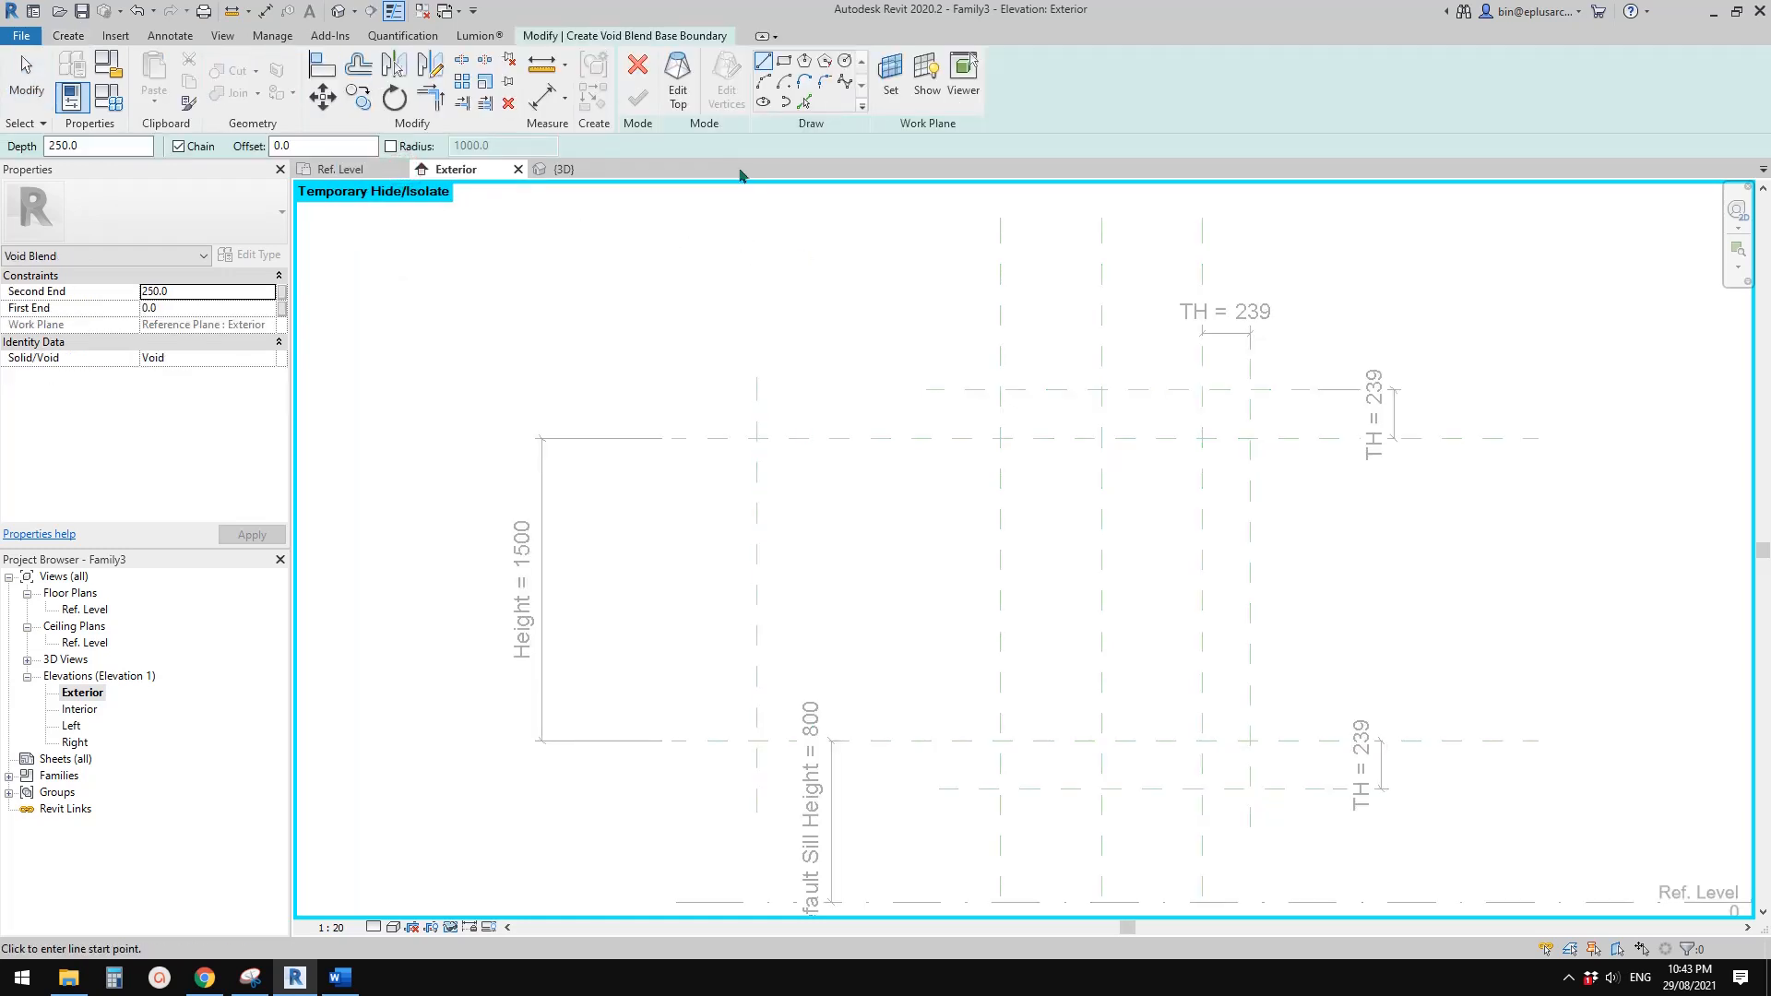
pyautogui.click(804, 103)
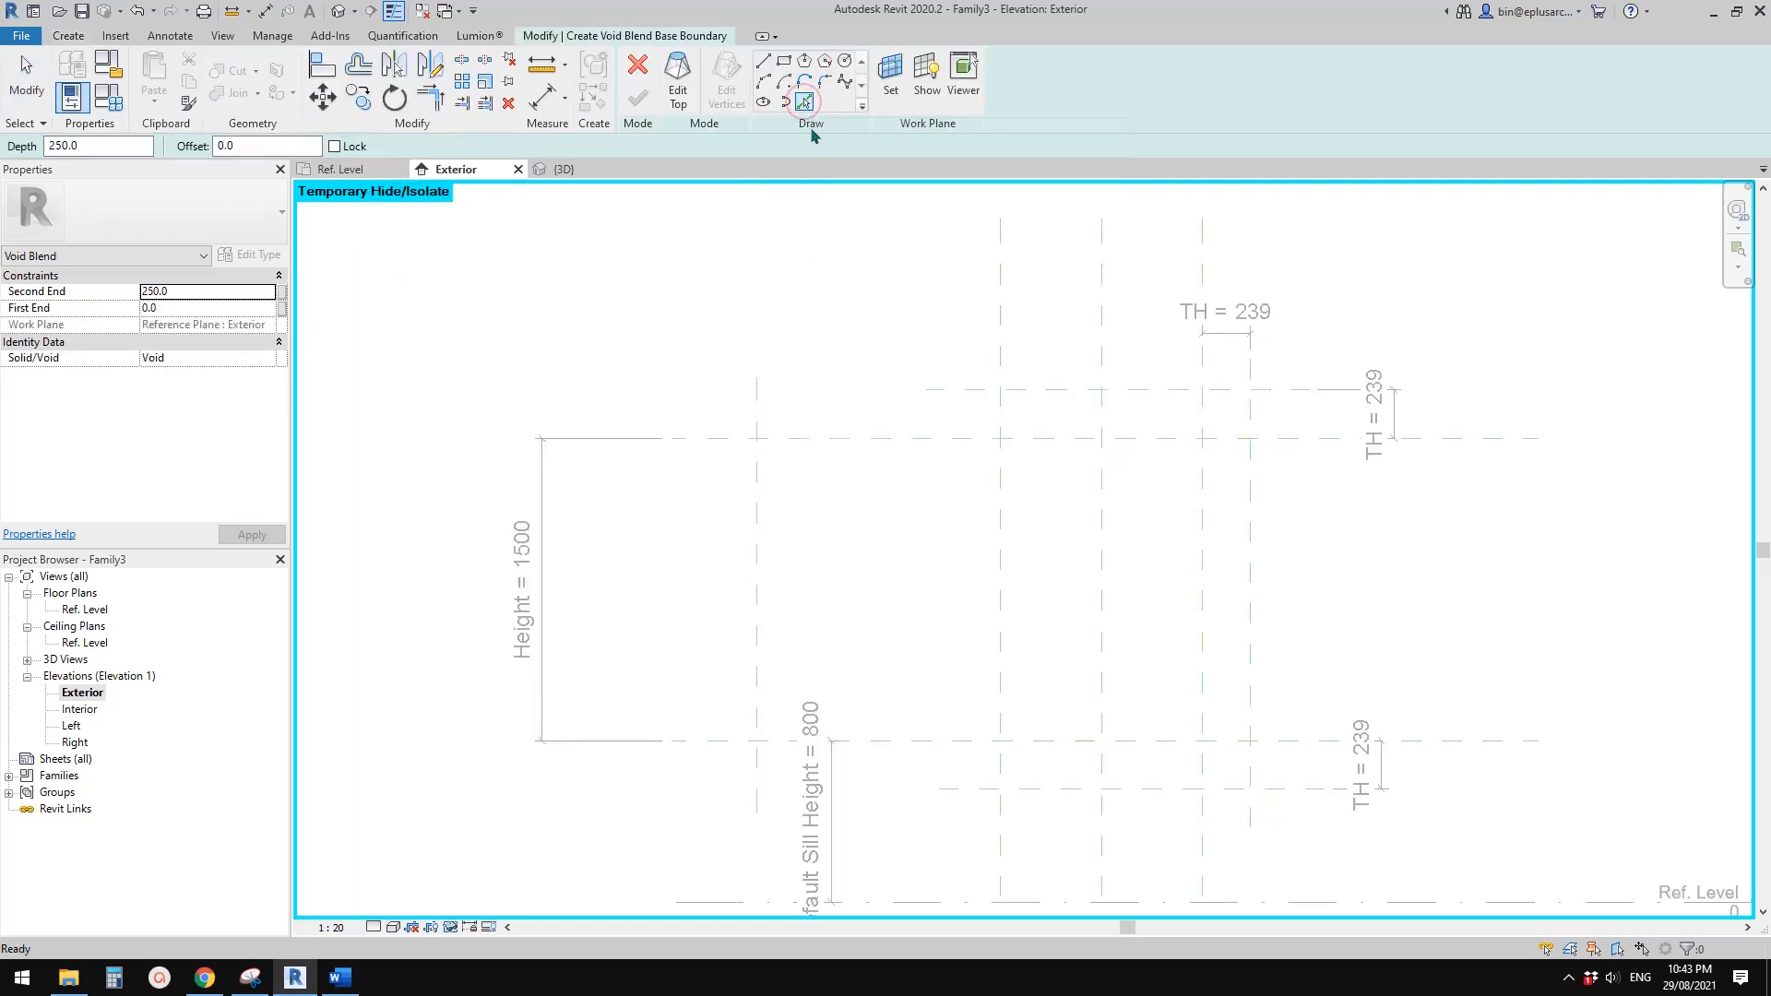
pyautogui.click(758, 407)
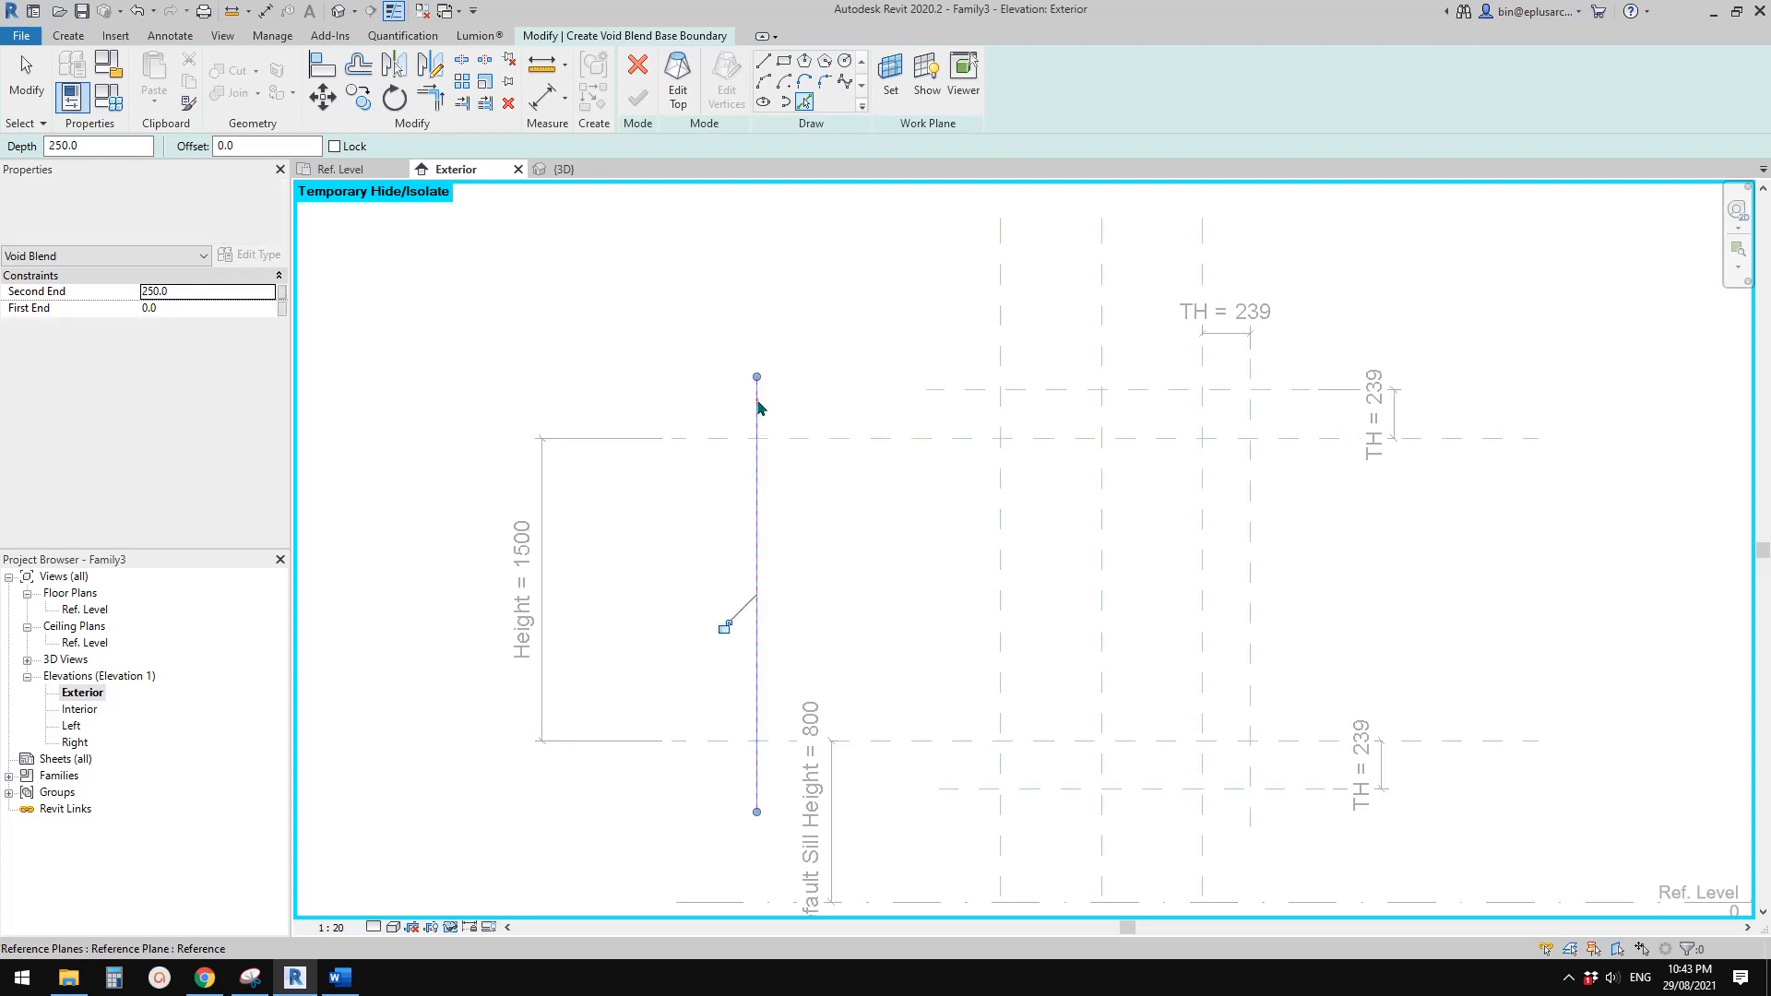
pyautogui.click(1063, 743)
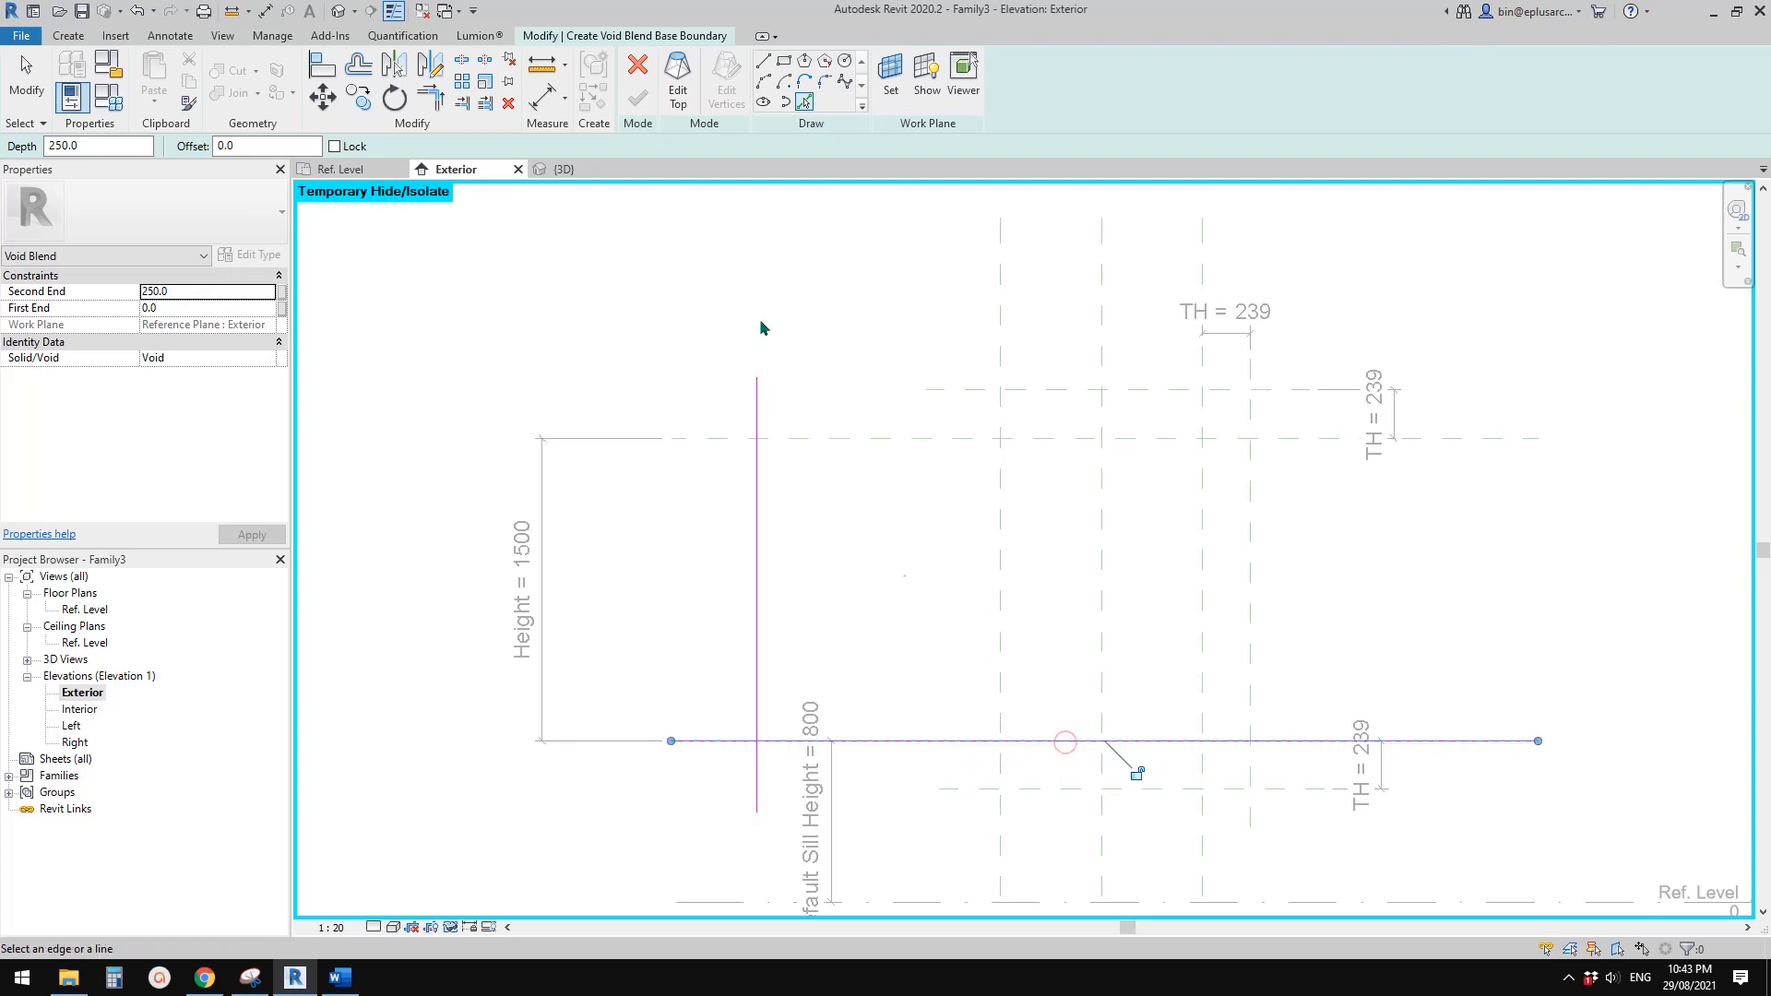
pyautogui.click(762, 65)
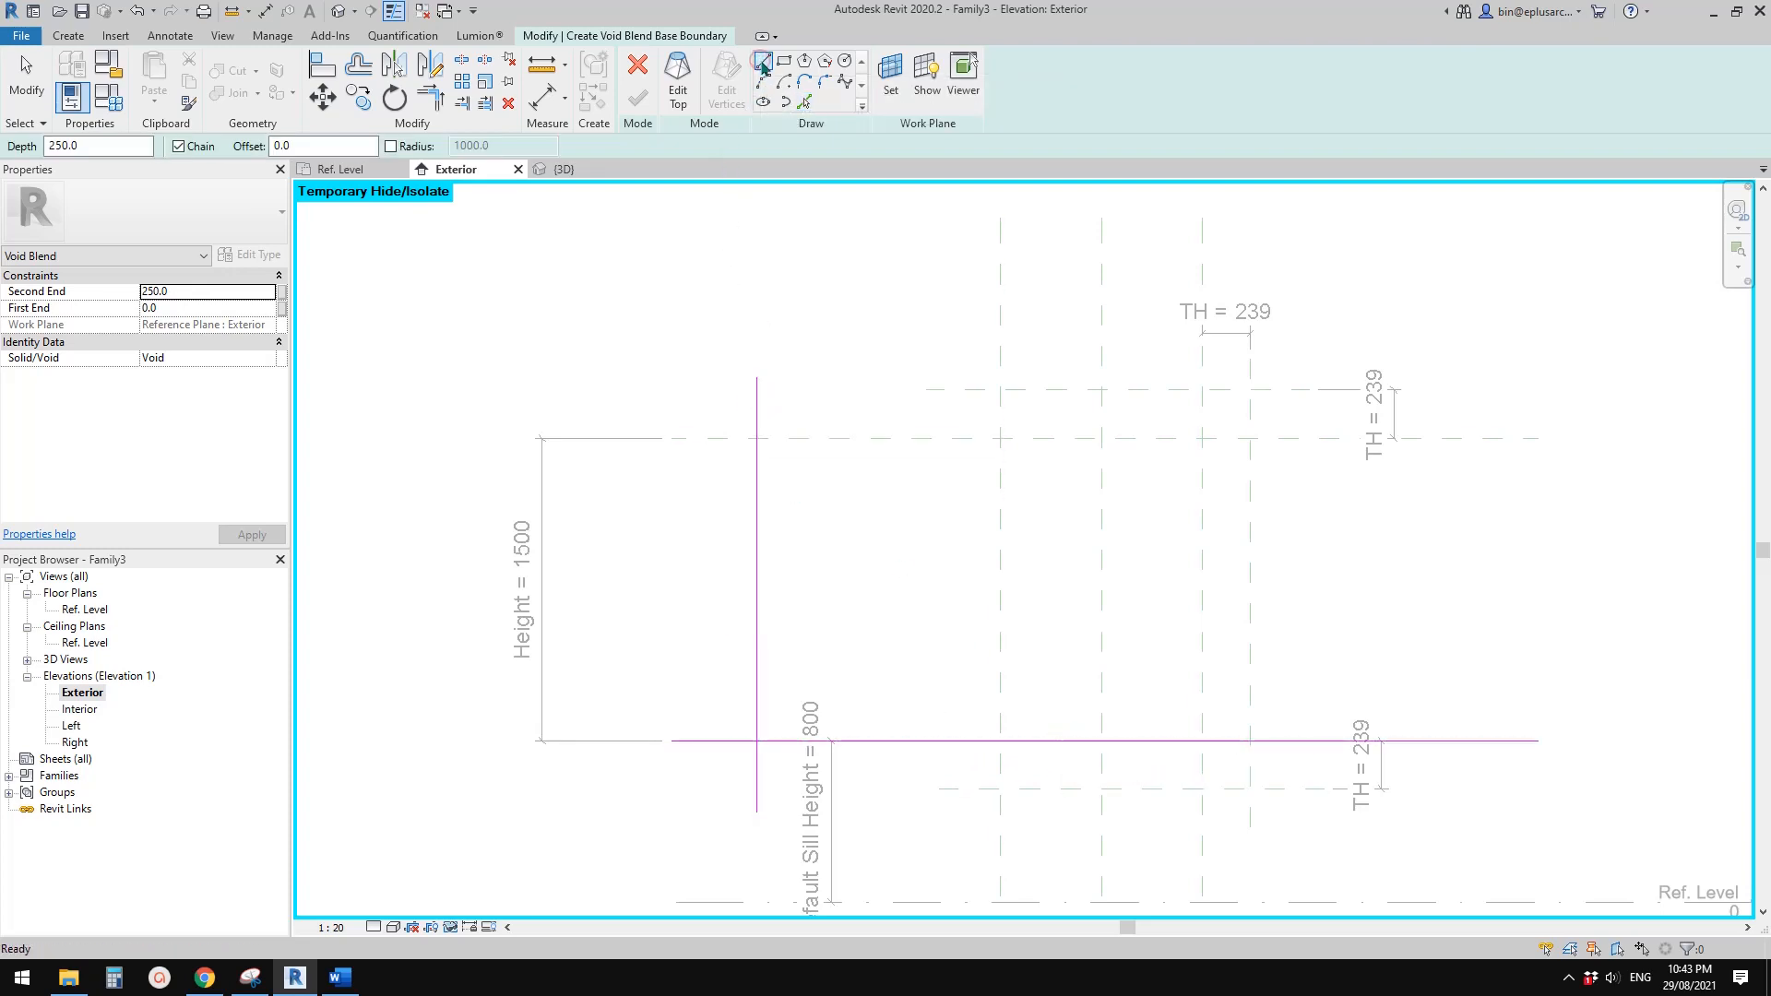
pyautogui.click(756, 438)
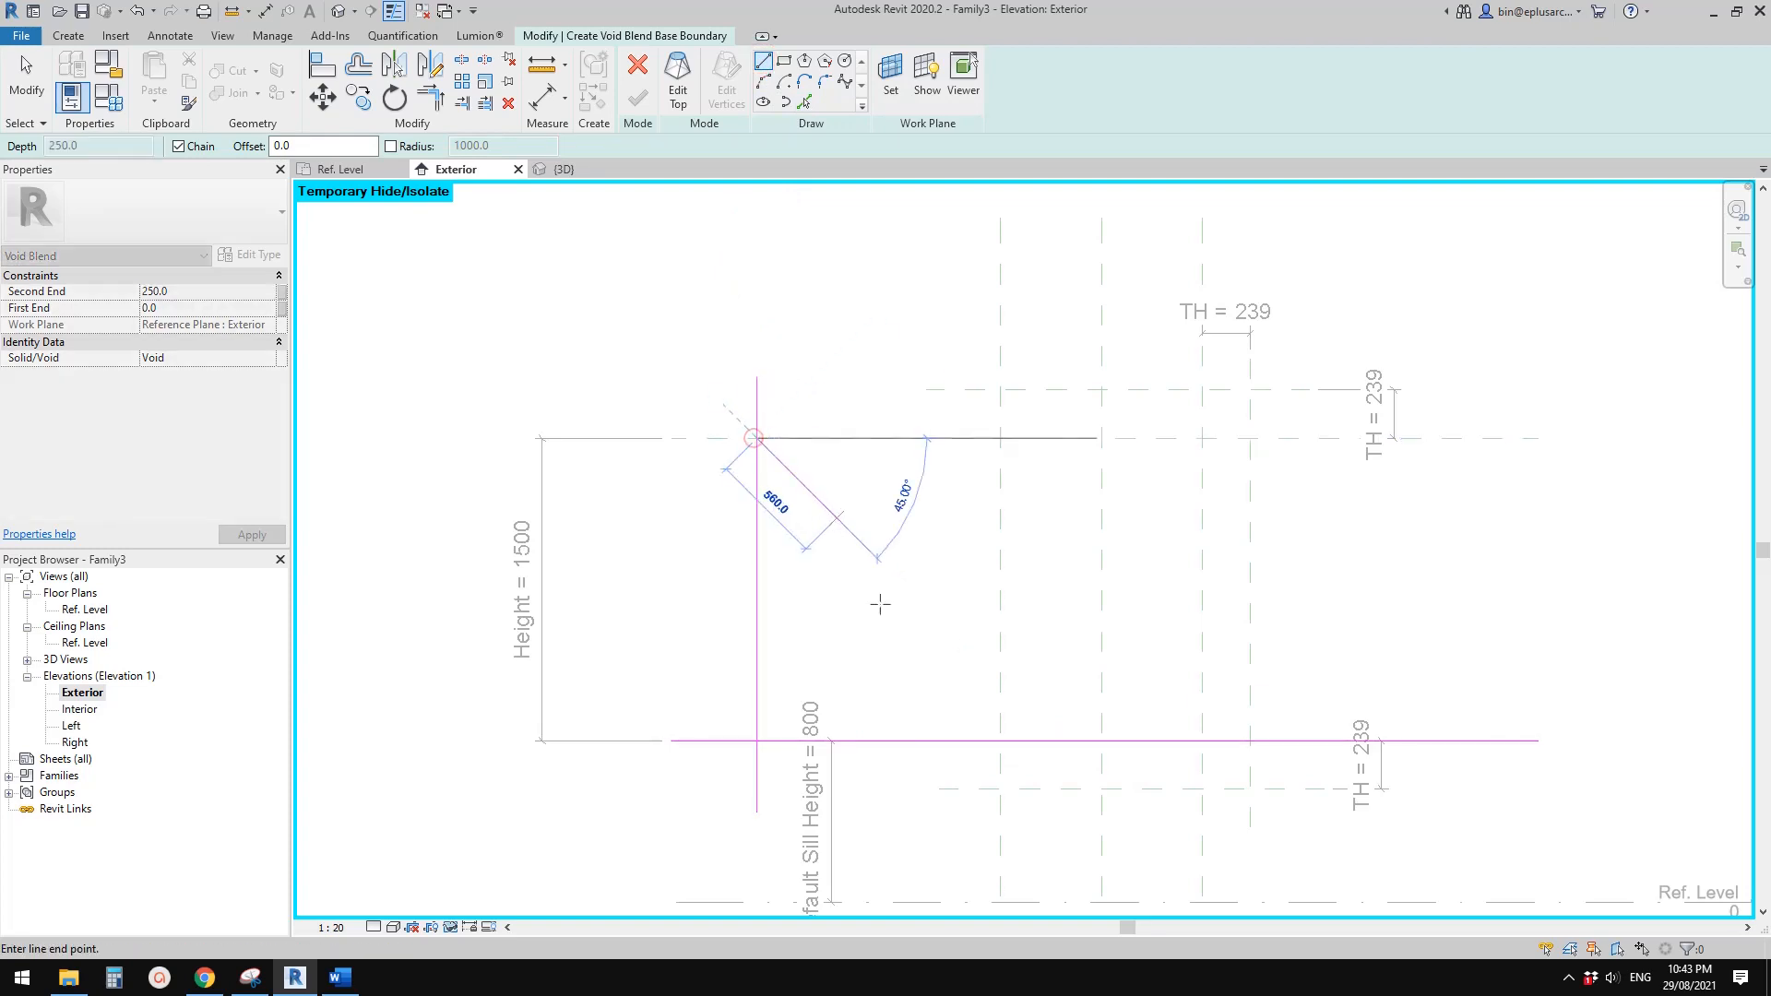
pyautogui.click(1000, 741)
# Trim the base boundary lines at their corners to form a closed right triangle
pyautogui.press('t')
pyautogui.press('r')
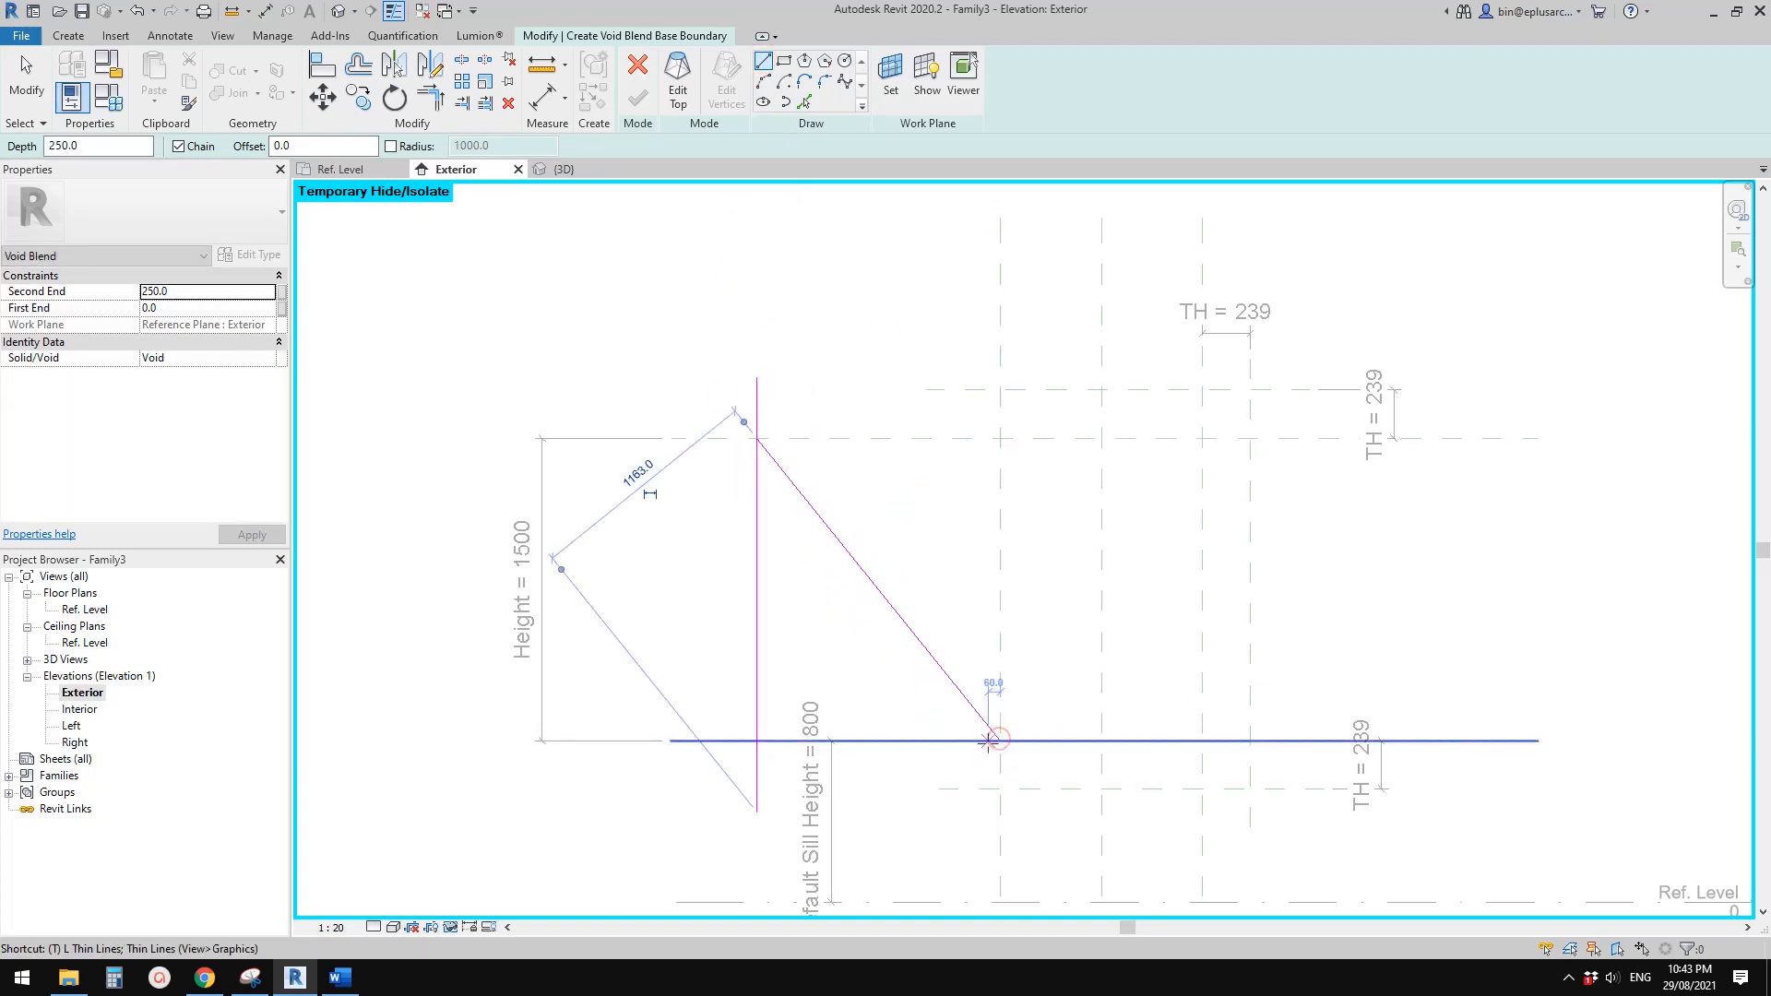
pyautogui.click(984, 741)
pyautogui.click(989, 731)
pyautogui.click(780, 742)
pyautogui.click(757, 722)
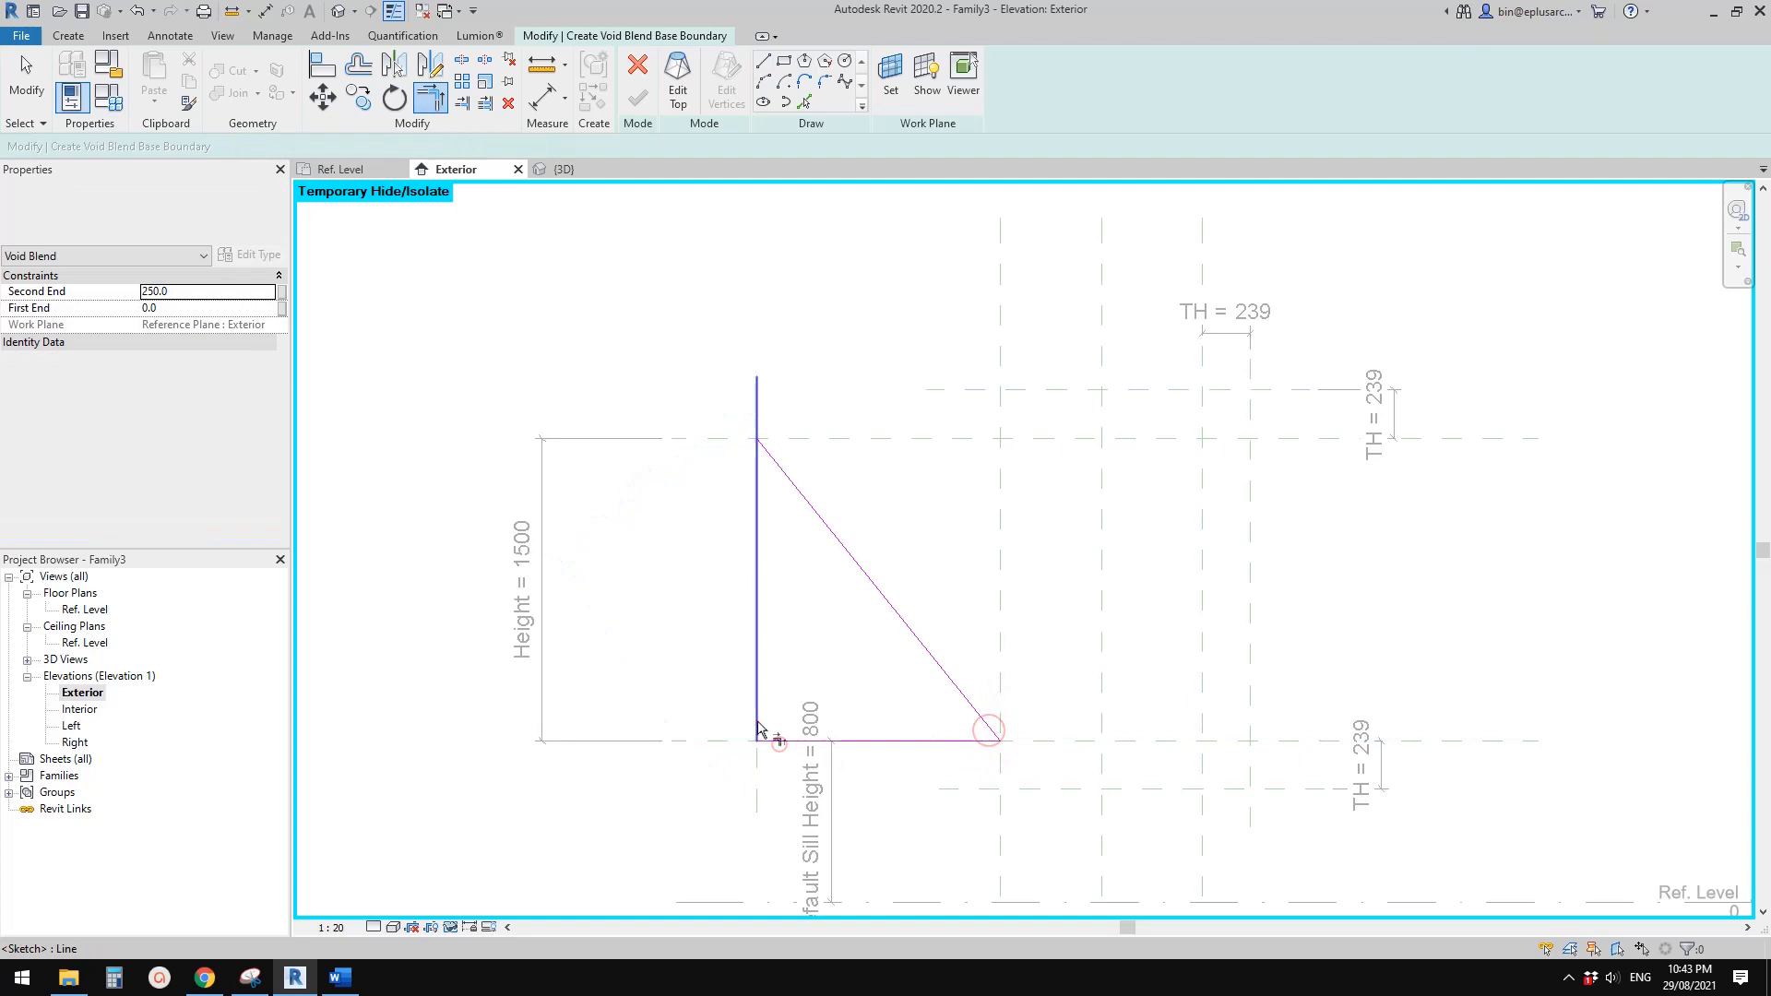
pyautogui.click(776, 454)
pyautogui.click(756, 462)
pyautogui.press('Escape')
pyautogui.moveTo(919, 423); pyautogui.dragTo(854, 360, button='middle')
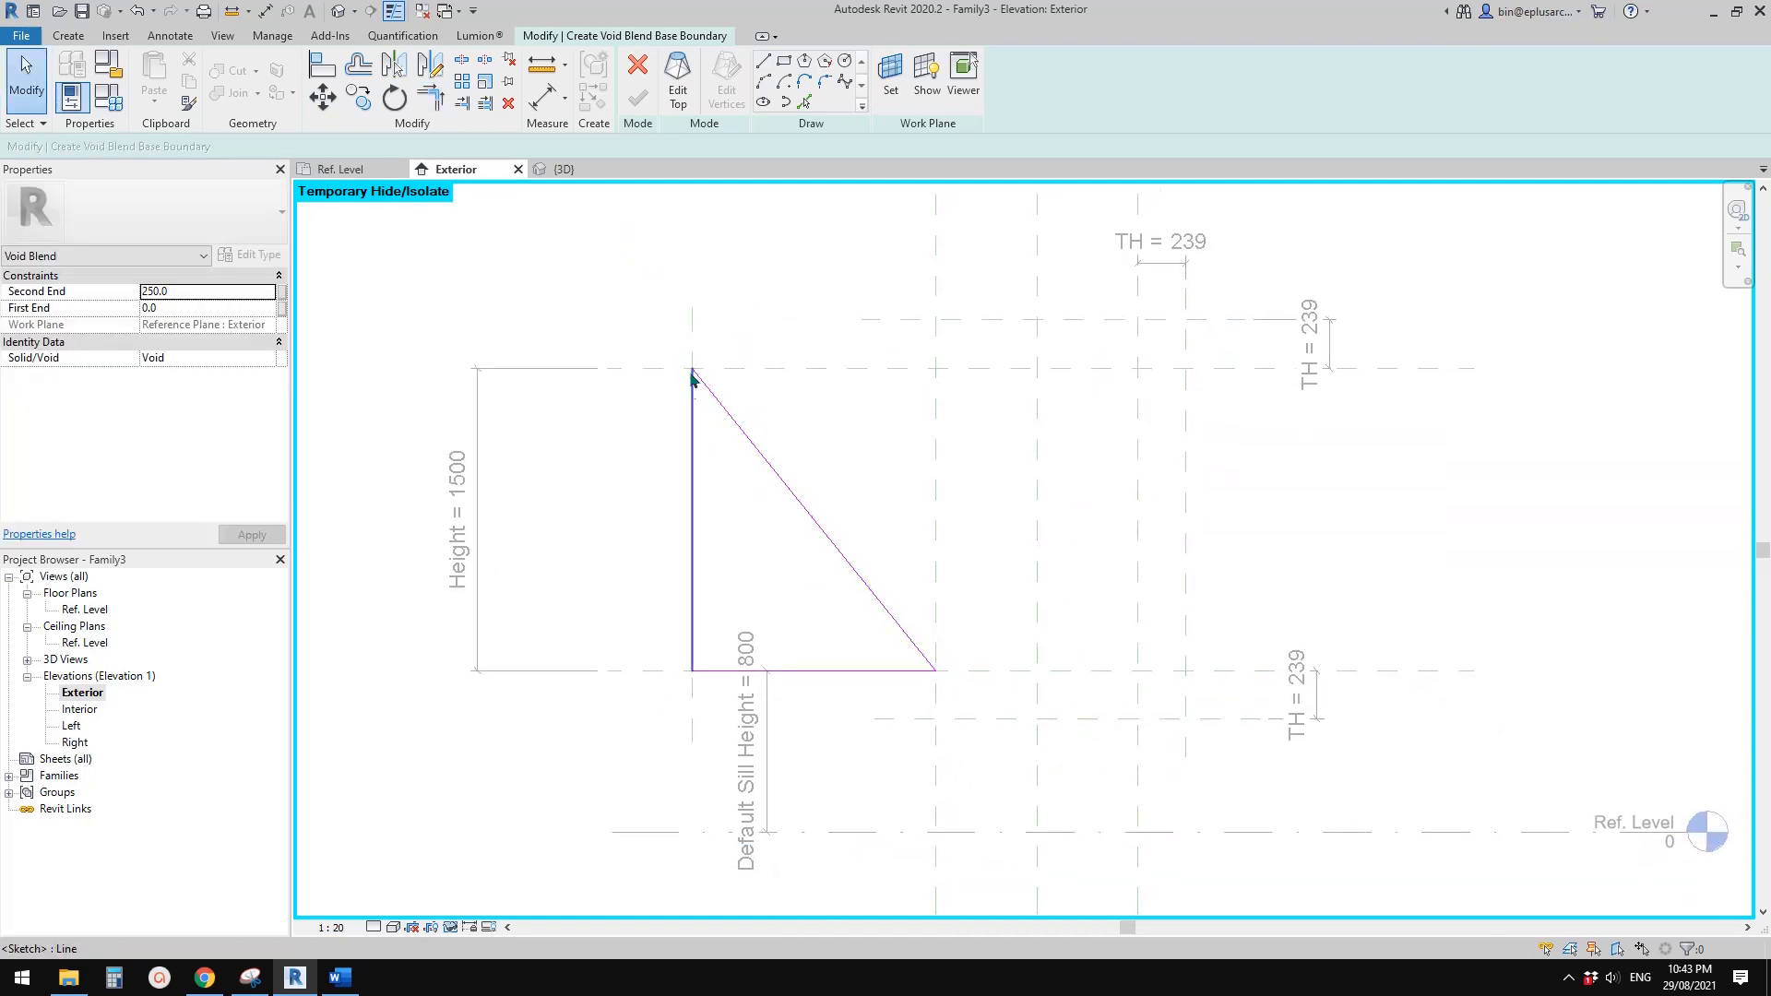
# Switch to the blend's top boundary, pick a line along the leftmost reference plane, and enable locking for picked lines
pyautogui.scroll(1, 747, 413)
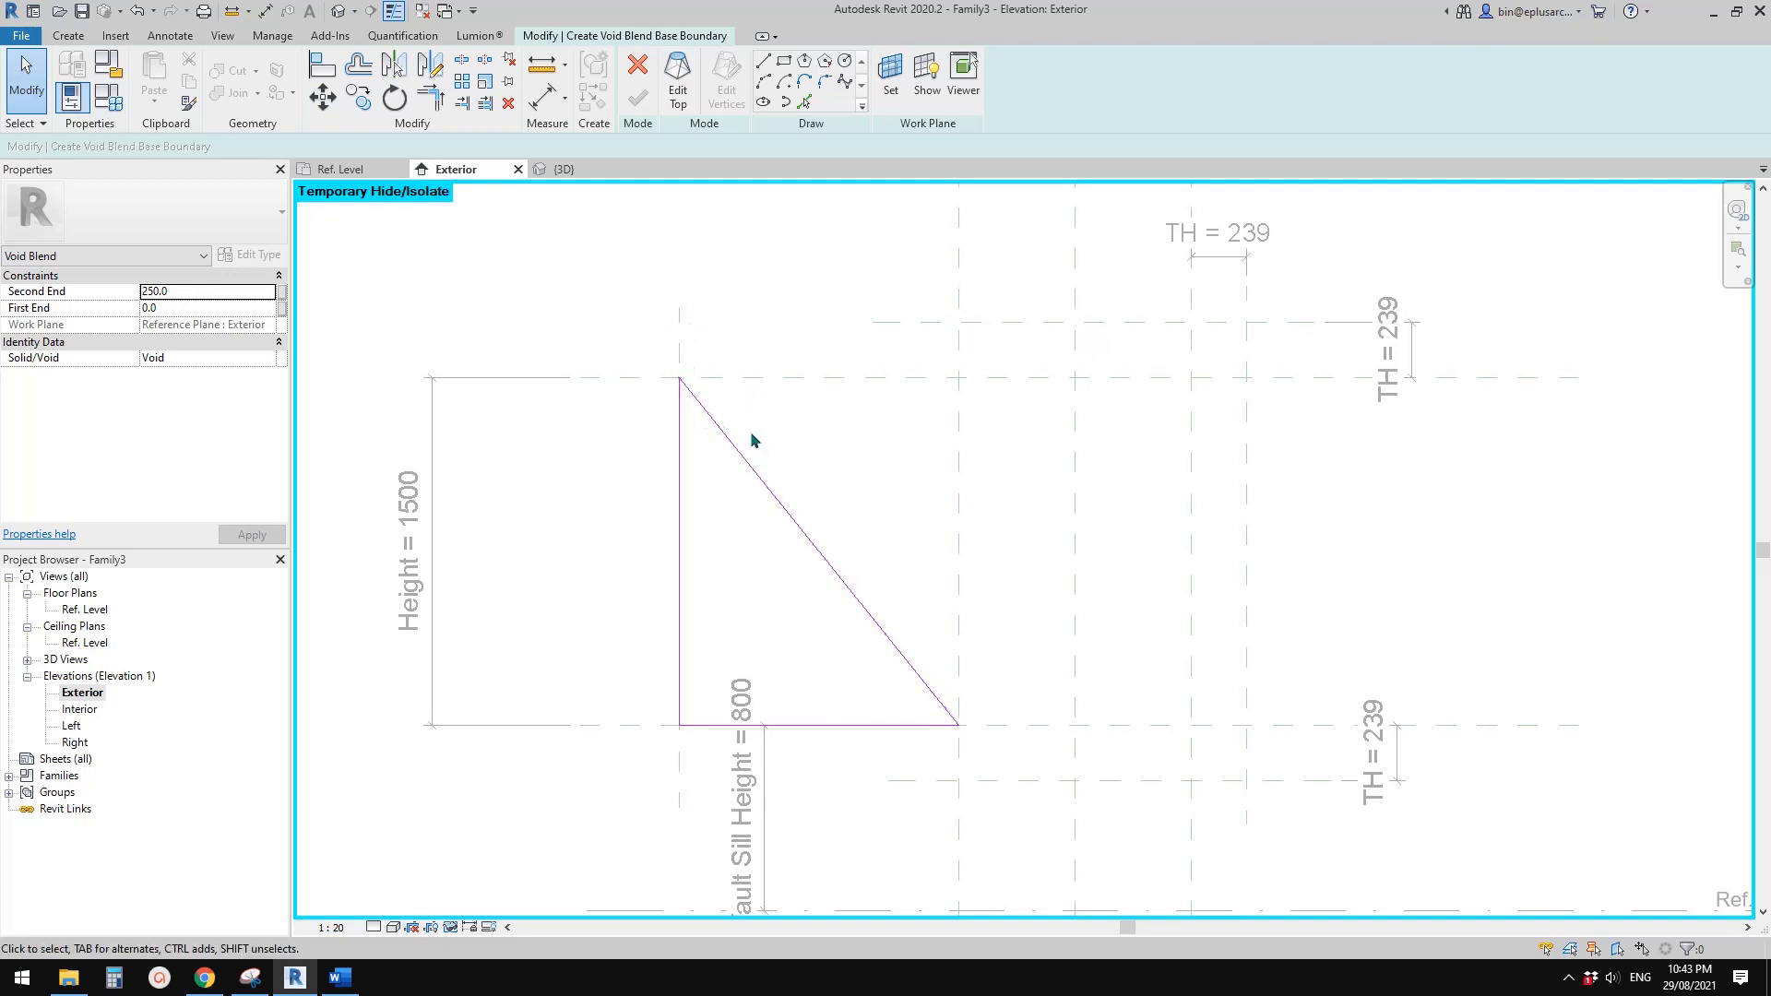
pyautogui.moveTo(739, 462); pyautogui.dragTo(751, 476, button='middle')
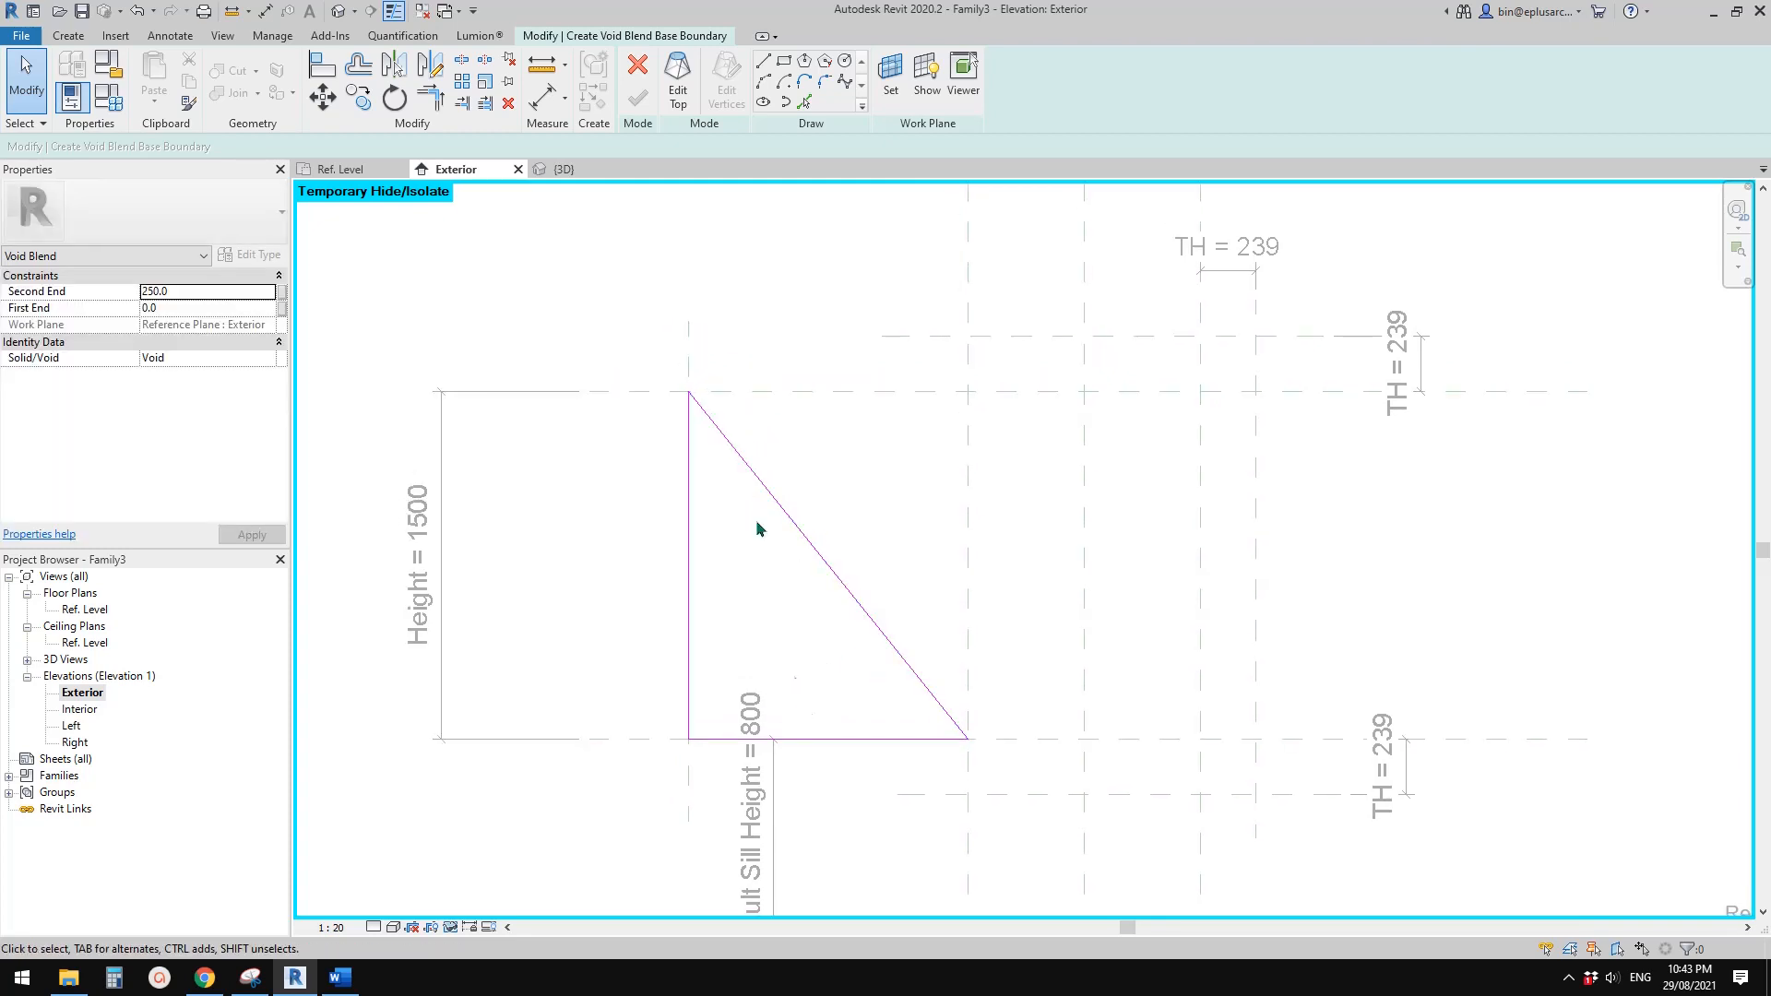
pyautogui.moveTo(836, 679); pyautogui.dragTo(806, 628, button='middle')
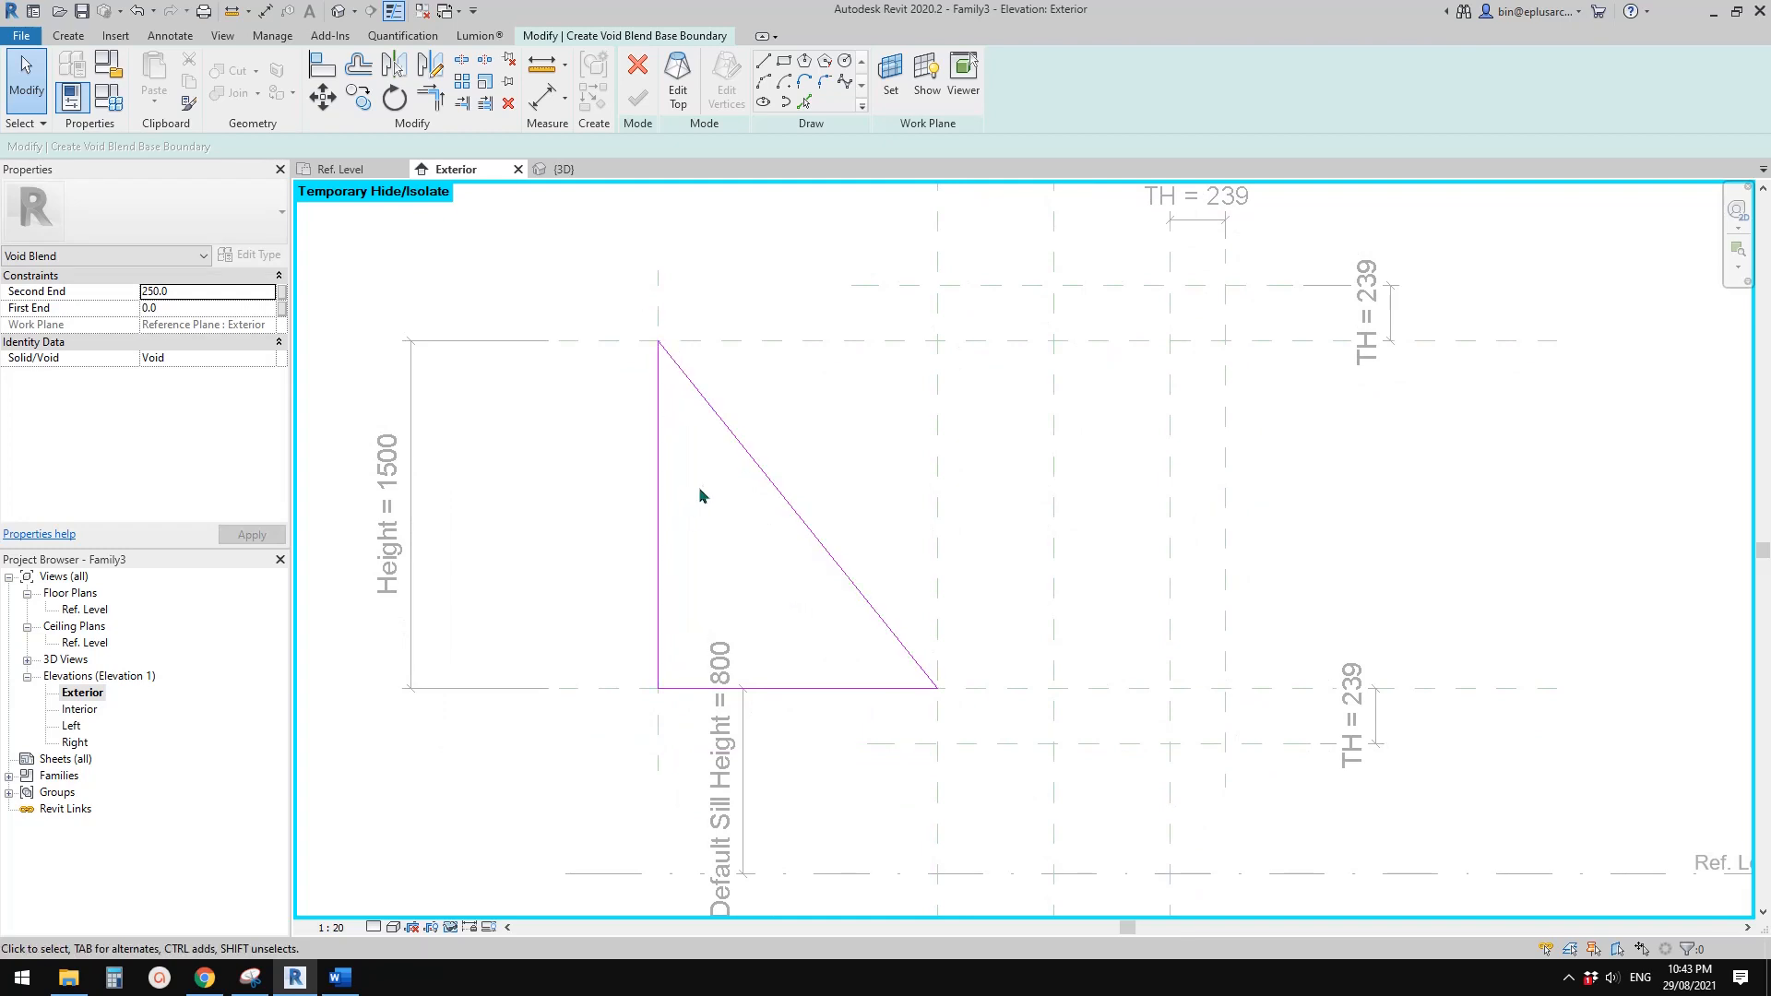
pyautogui.moveTo(741, 486); pyautogui.dragTo(748, 497, button='middle')
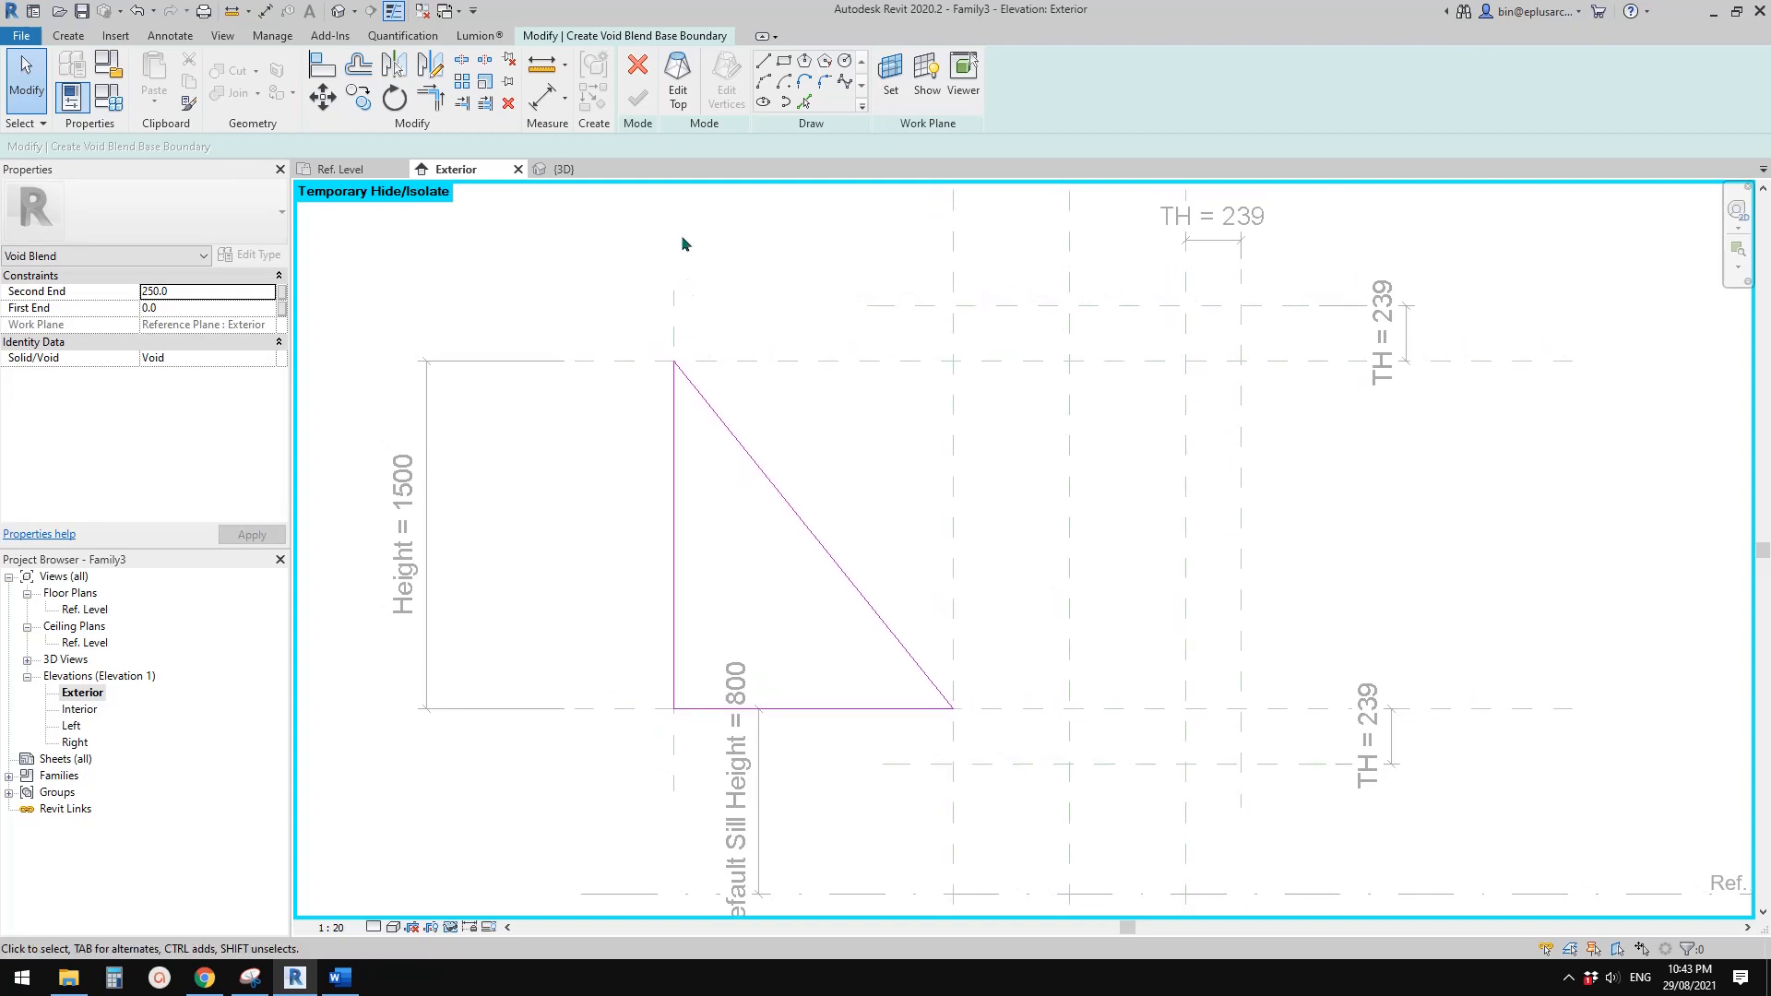
pyautogui.click(683, 80)
pyautogui.moveTo(795, 420); pyautogui.dragTo(778, 404, button='middle')
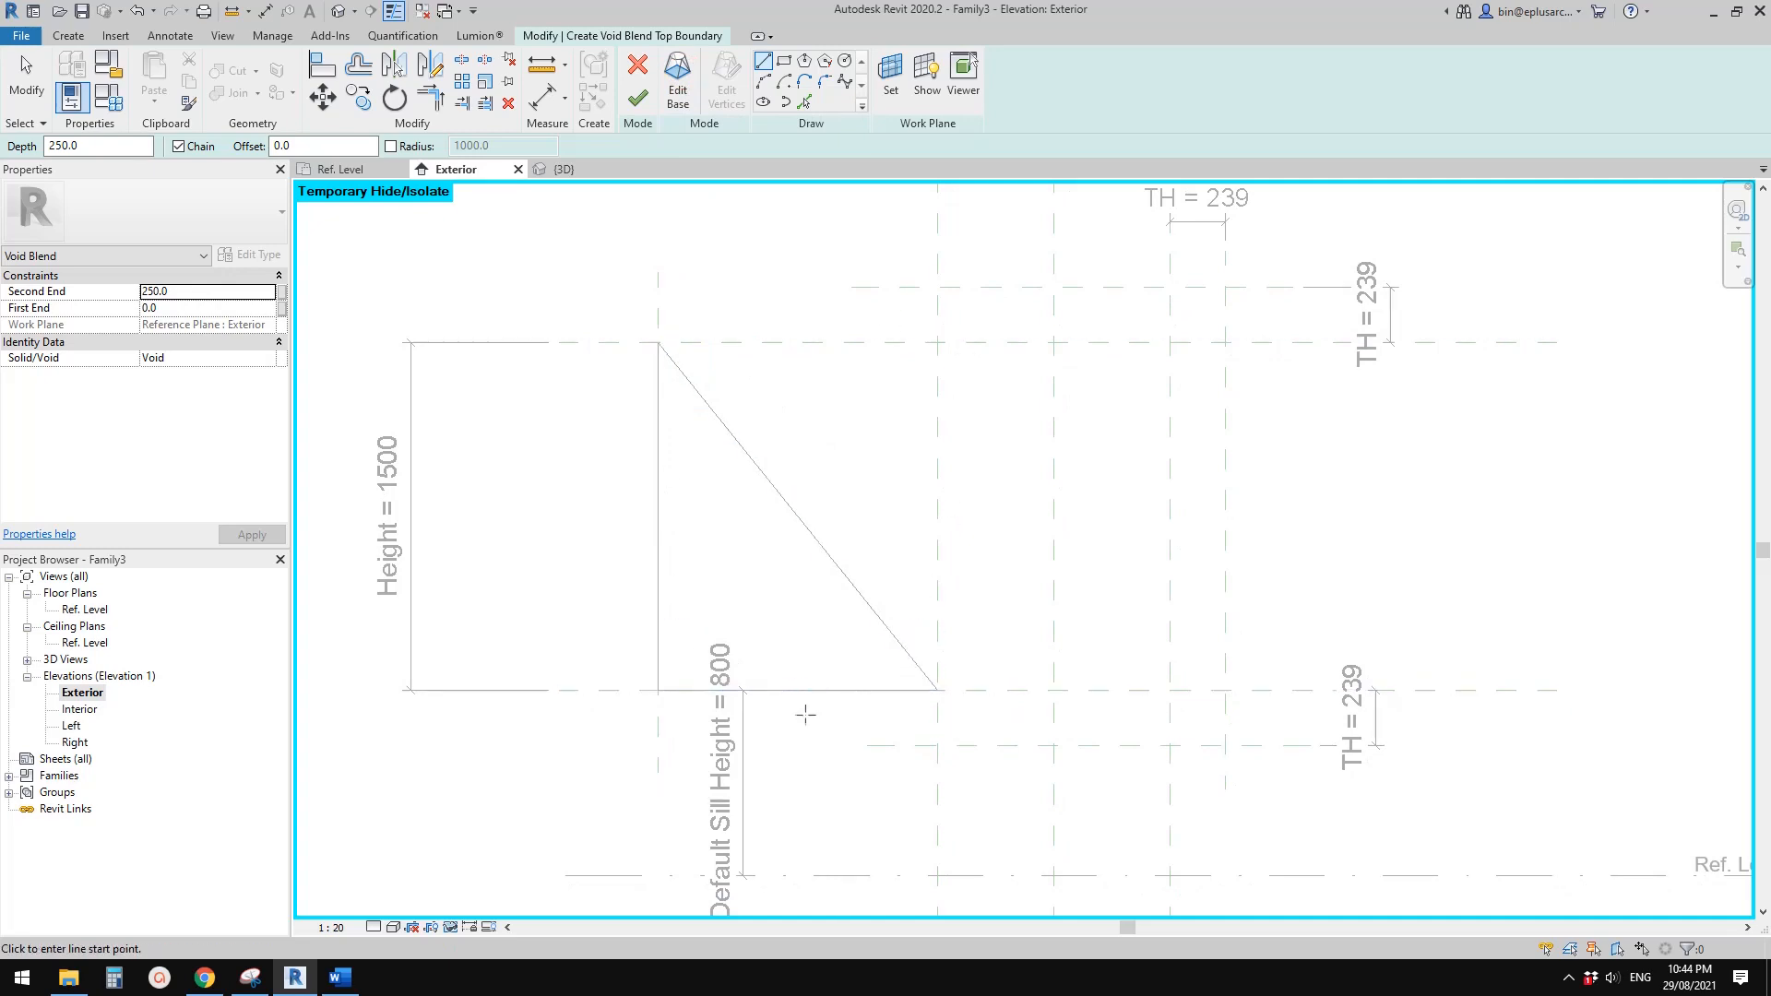
pyautogui.moveTo(796, 393)
pyautogui.mouseDown(button='middle')
pyautogui.moveTo(775, 368)
pyautogui.moveTo(777, 388)
pyautogui.mouseUp(button='middle')
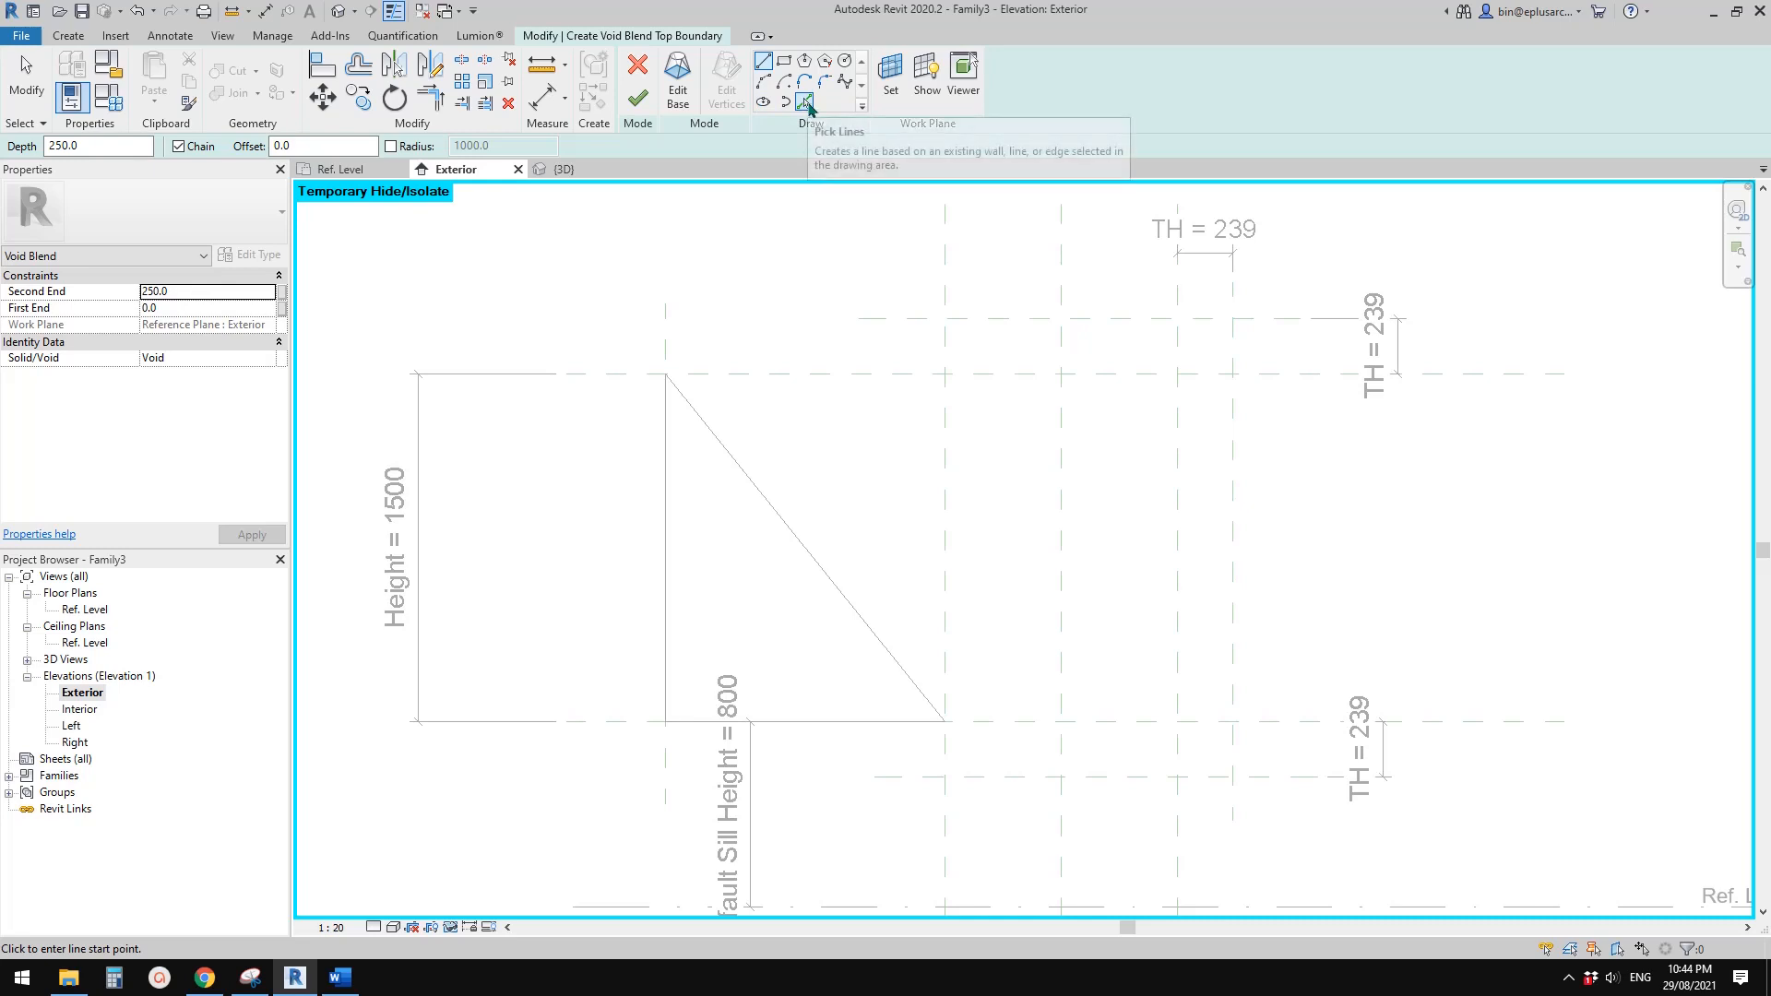
pyautogui.click(803, 101)
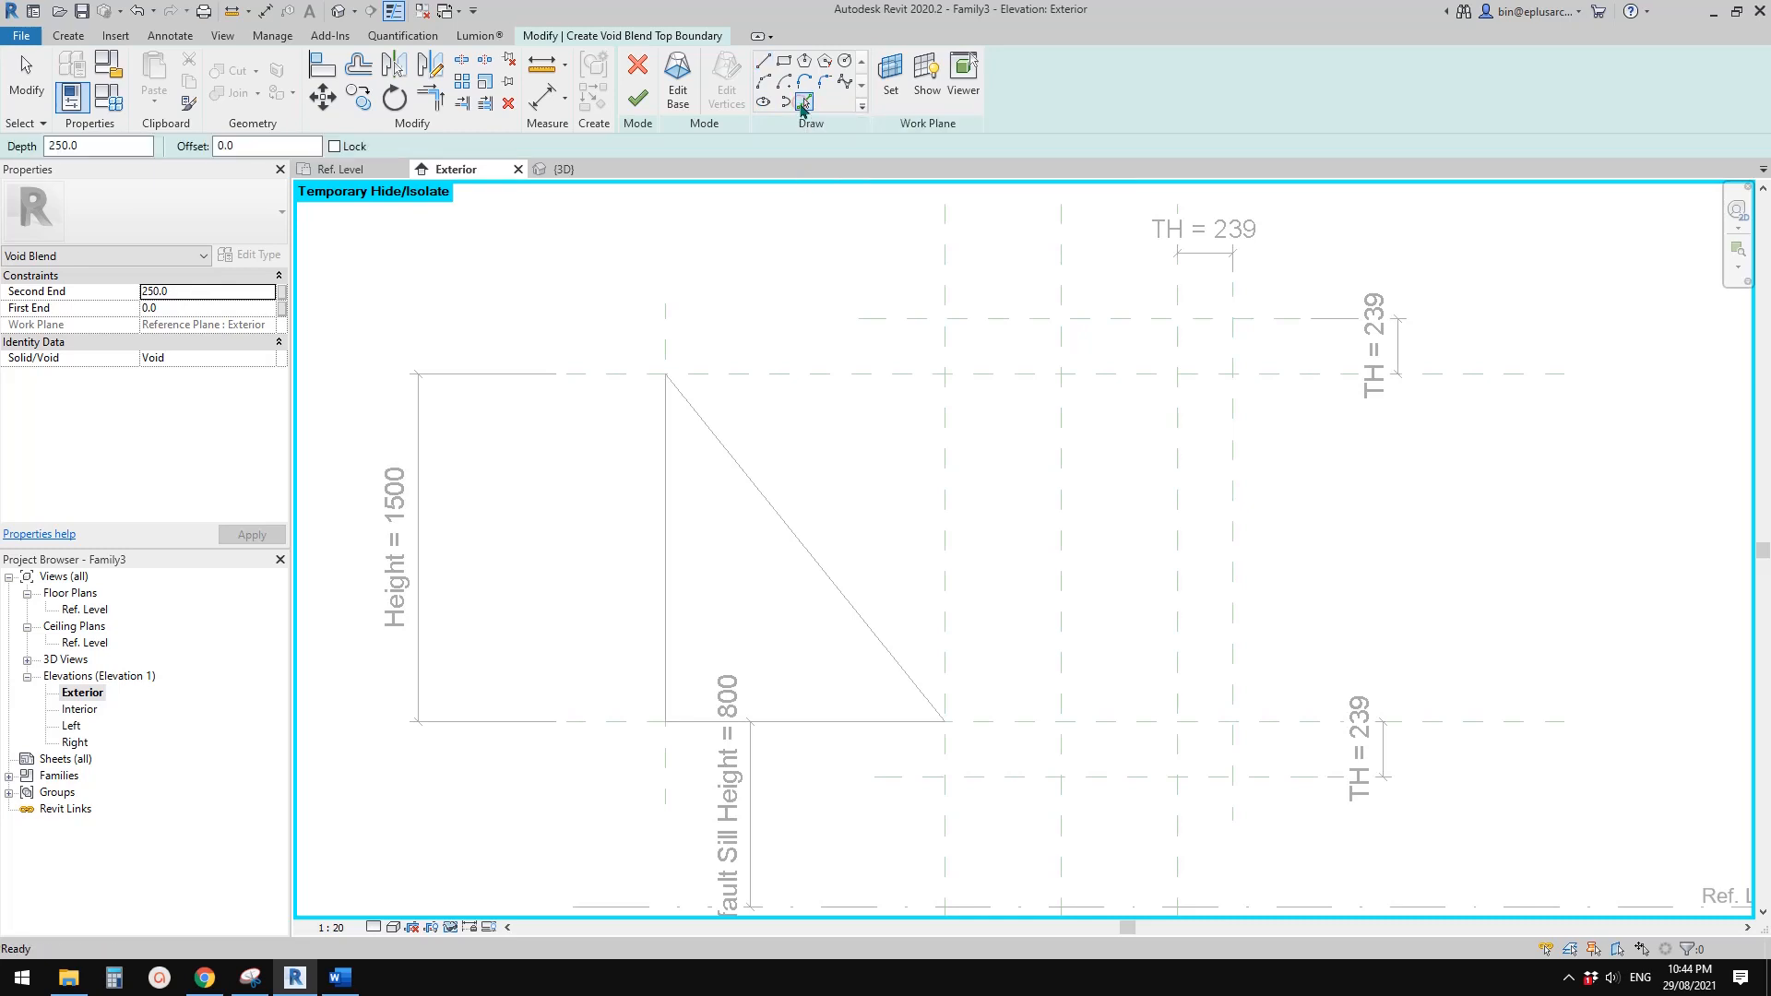
pyautogui.click(666, 338)
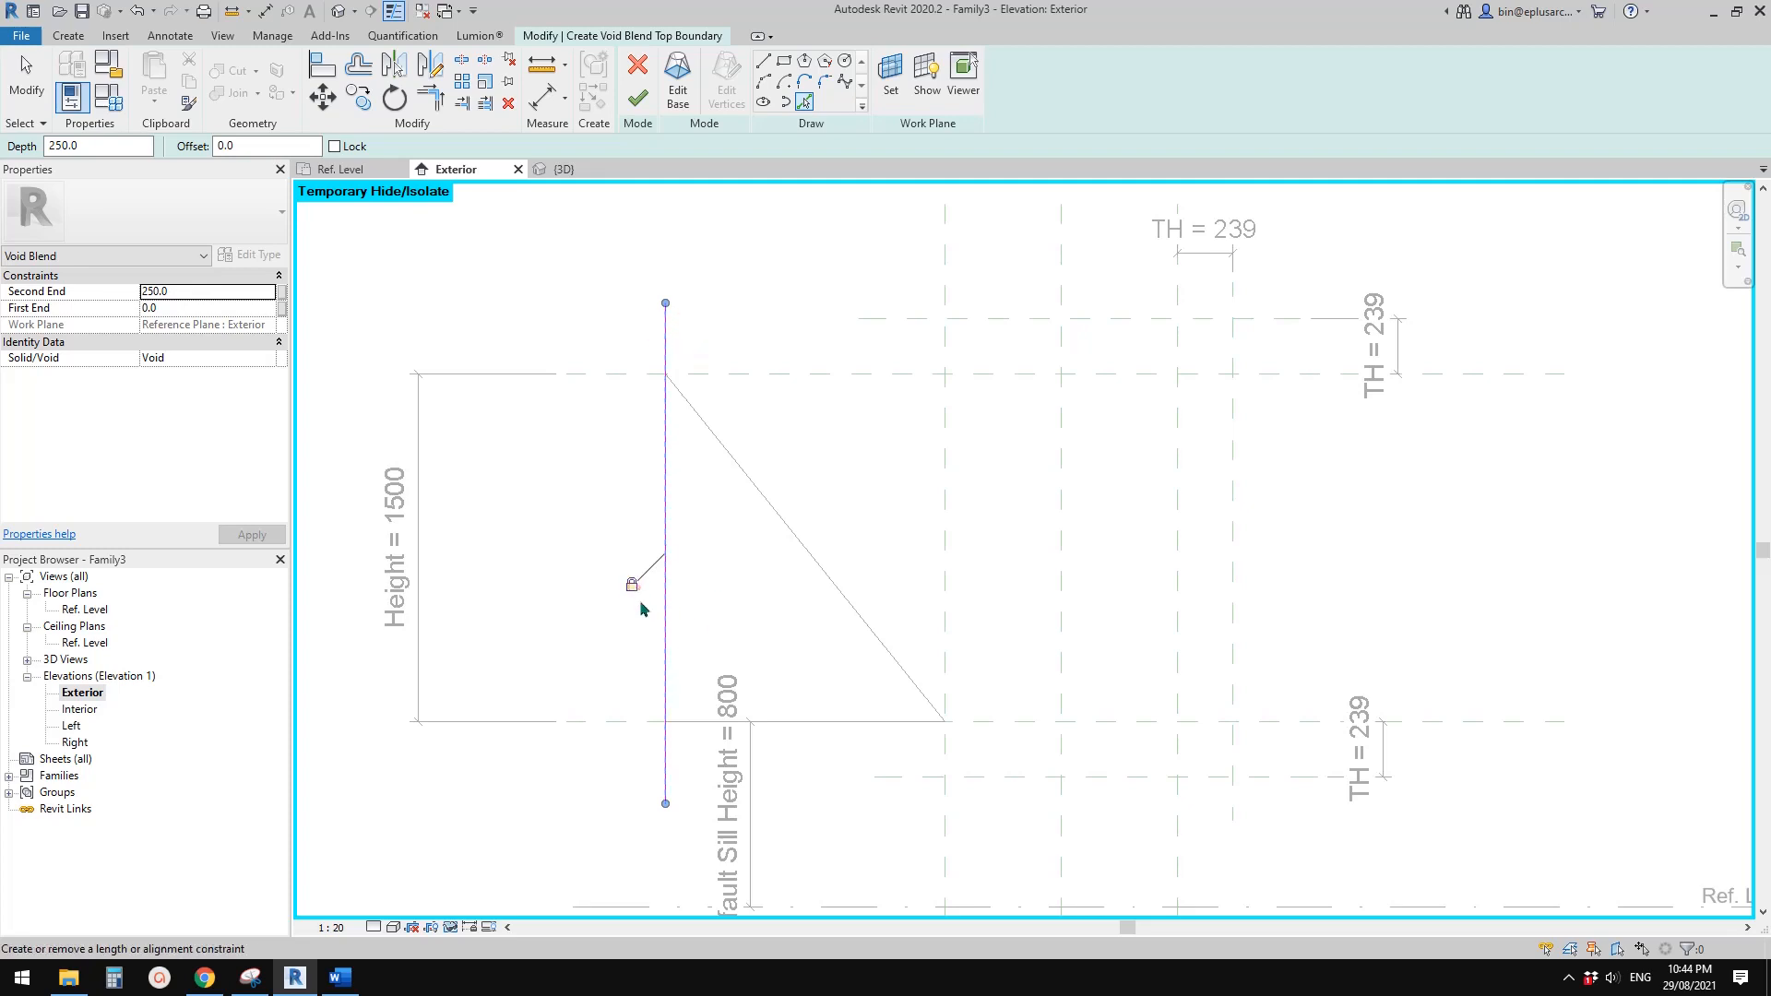
pyautogui.click(335, 146)
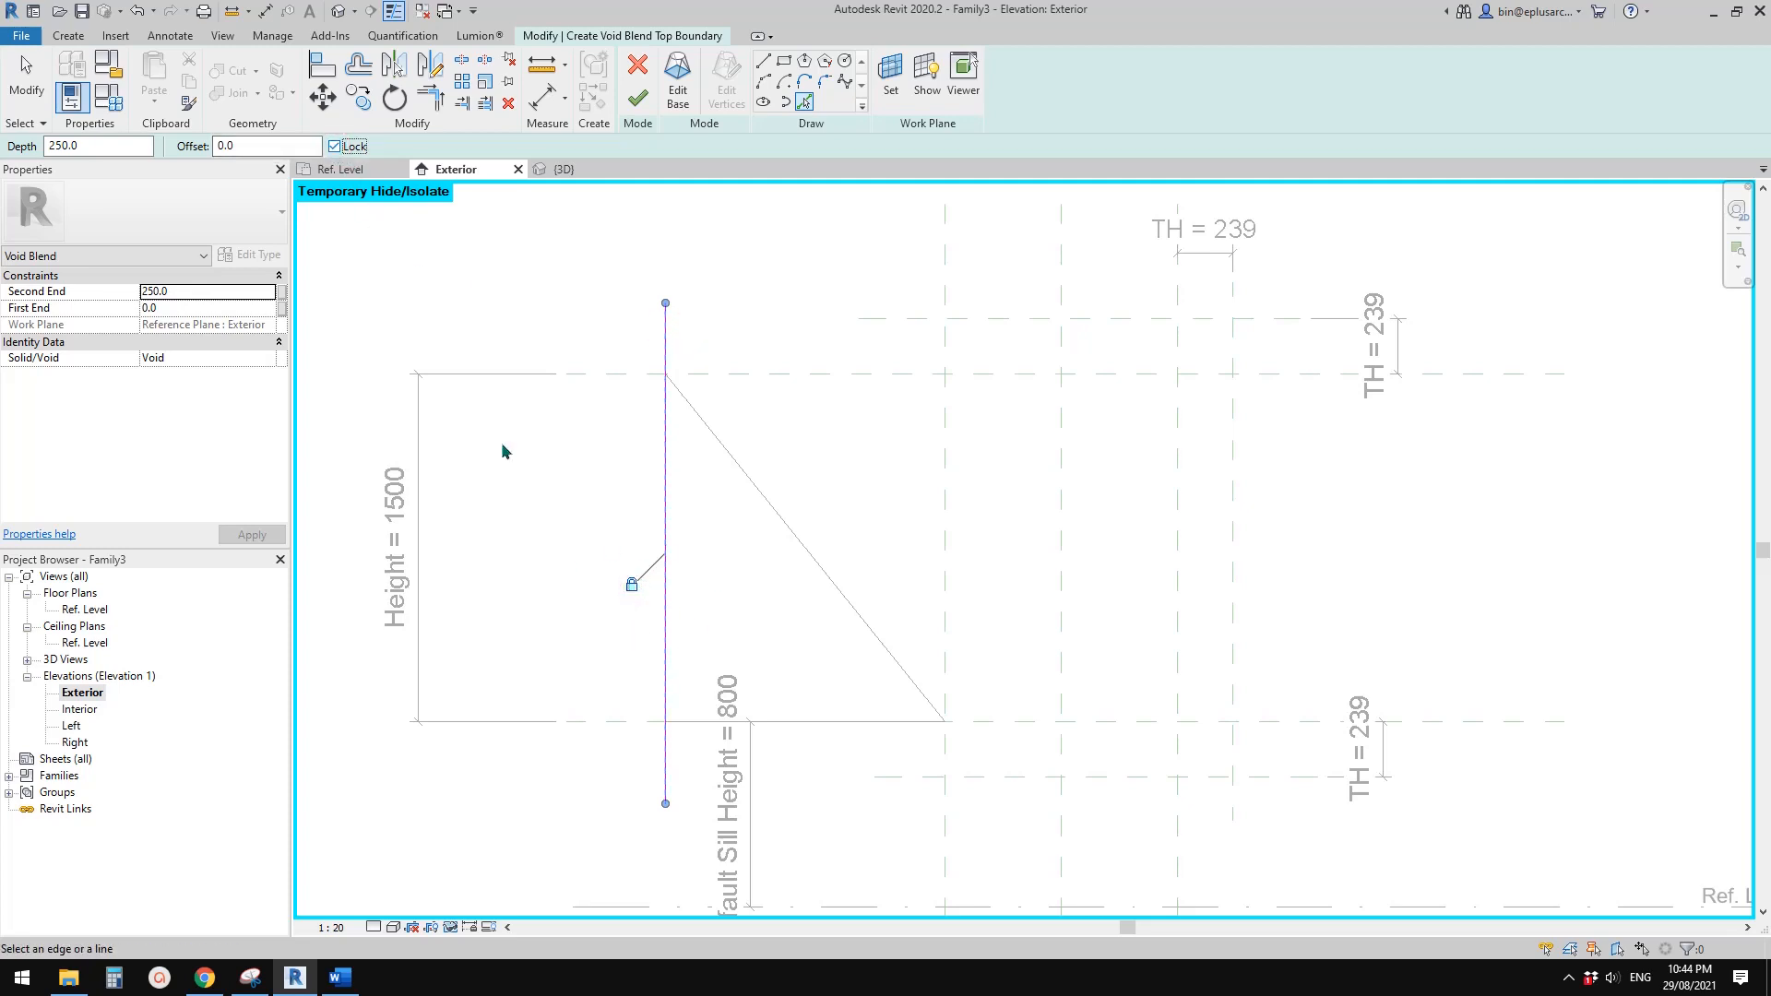
# Switch to the façade snip in Snipping Tool, check the marked triangle and four-sided outline, and return to Revit
pyautogui.moveTo(742, 682); pyautogui.dragTo(767, 651, button='middle')
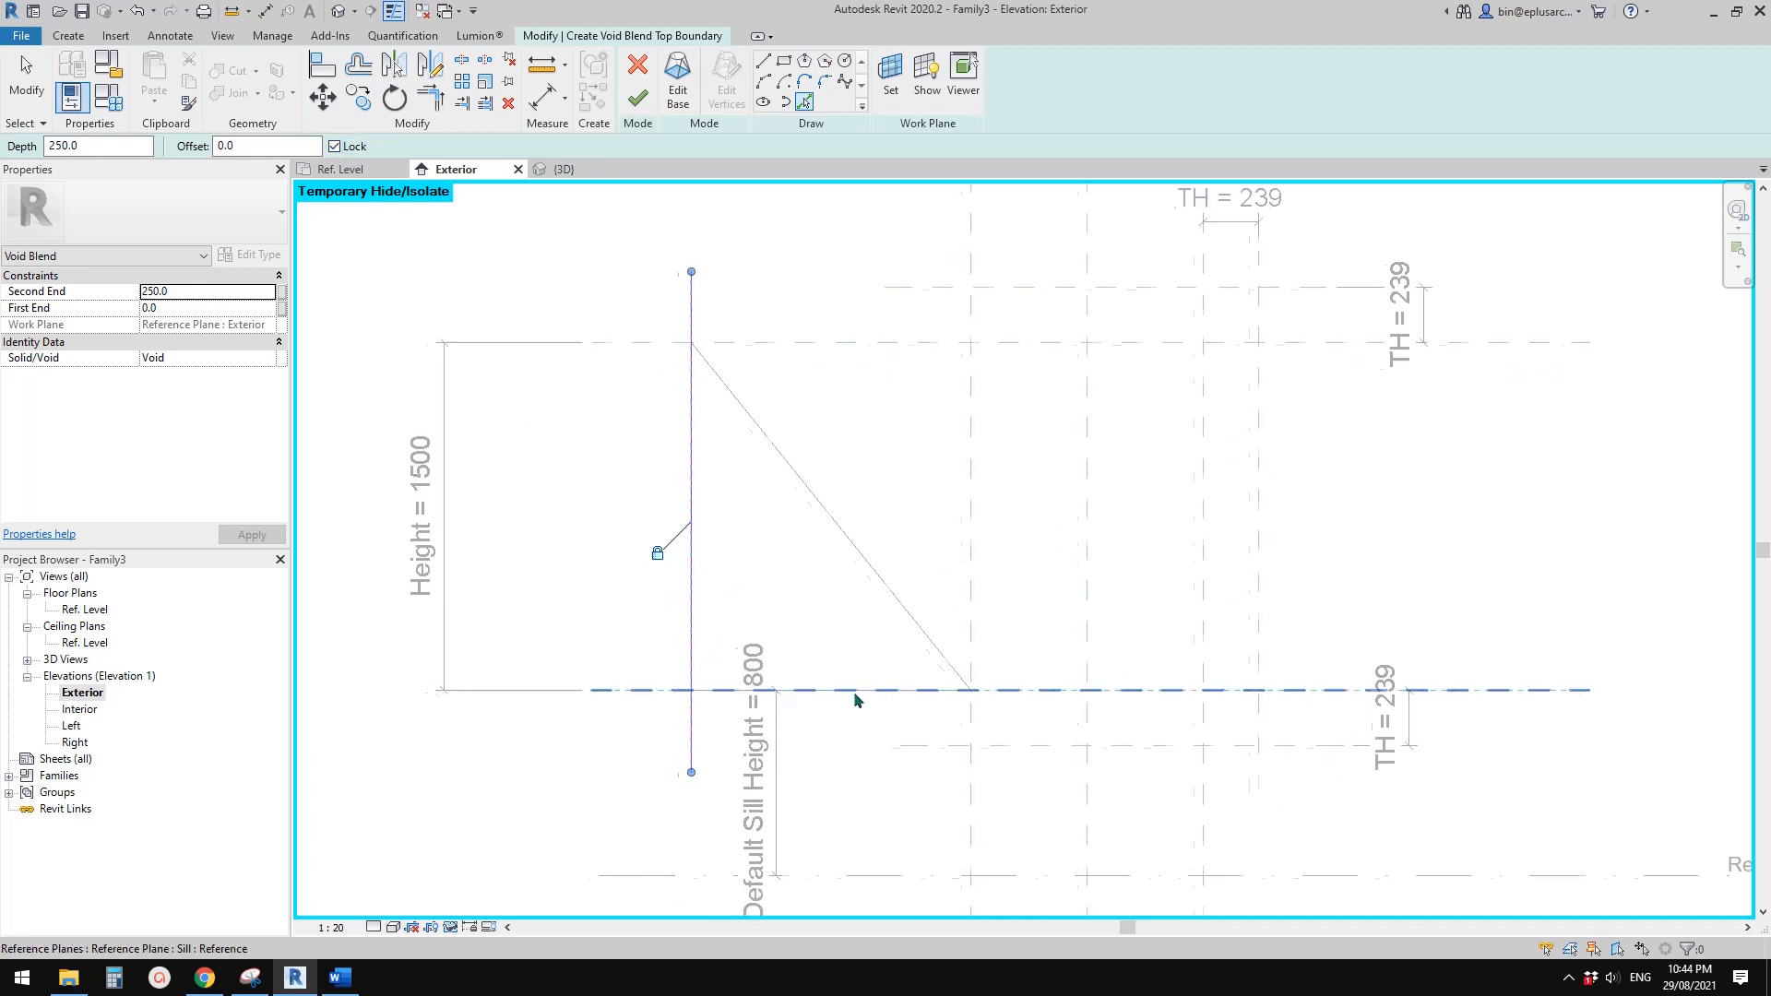
pyautogui.moveTo(854, 694); pyautogui.dragTo(835, 698, button='middle')
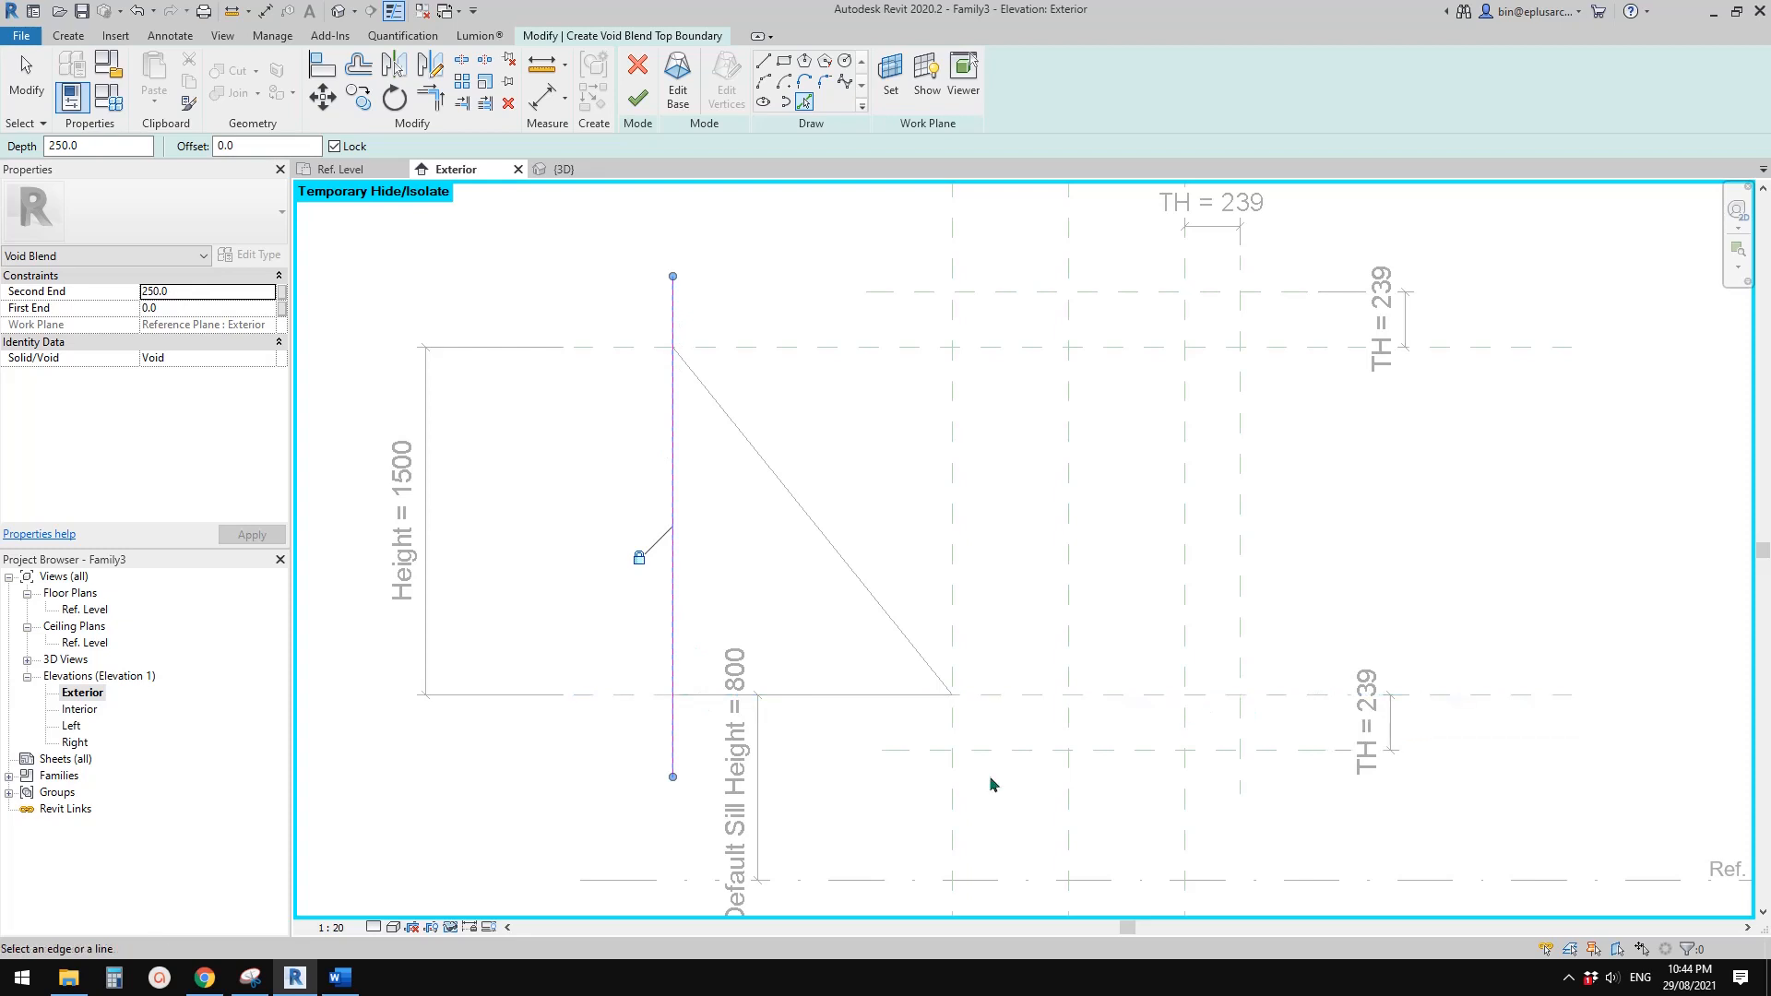
pyautogui.scroll(-1, 974, 773)
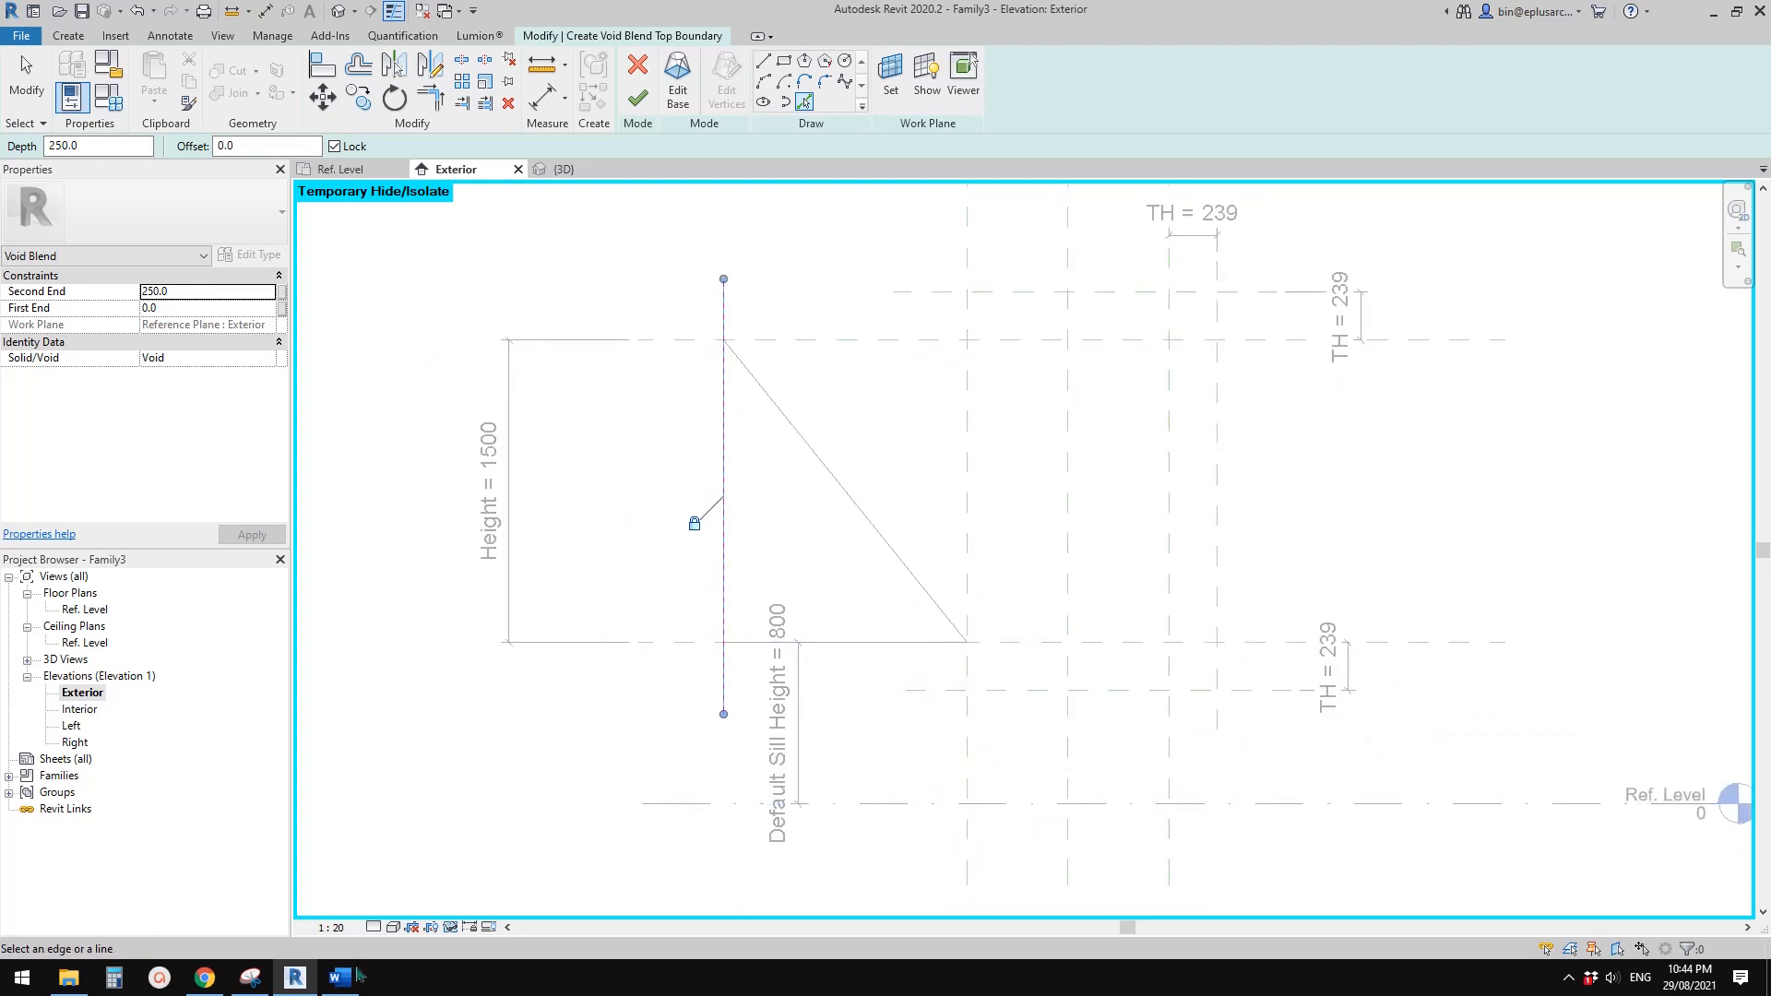
pyautogui.click(250, 977)
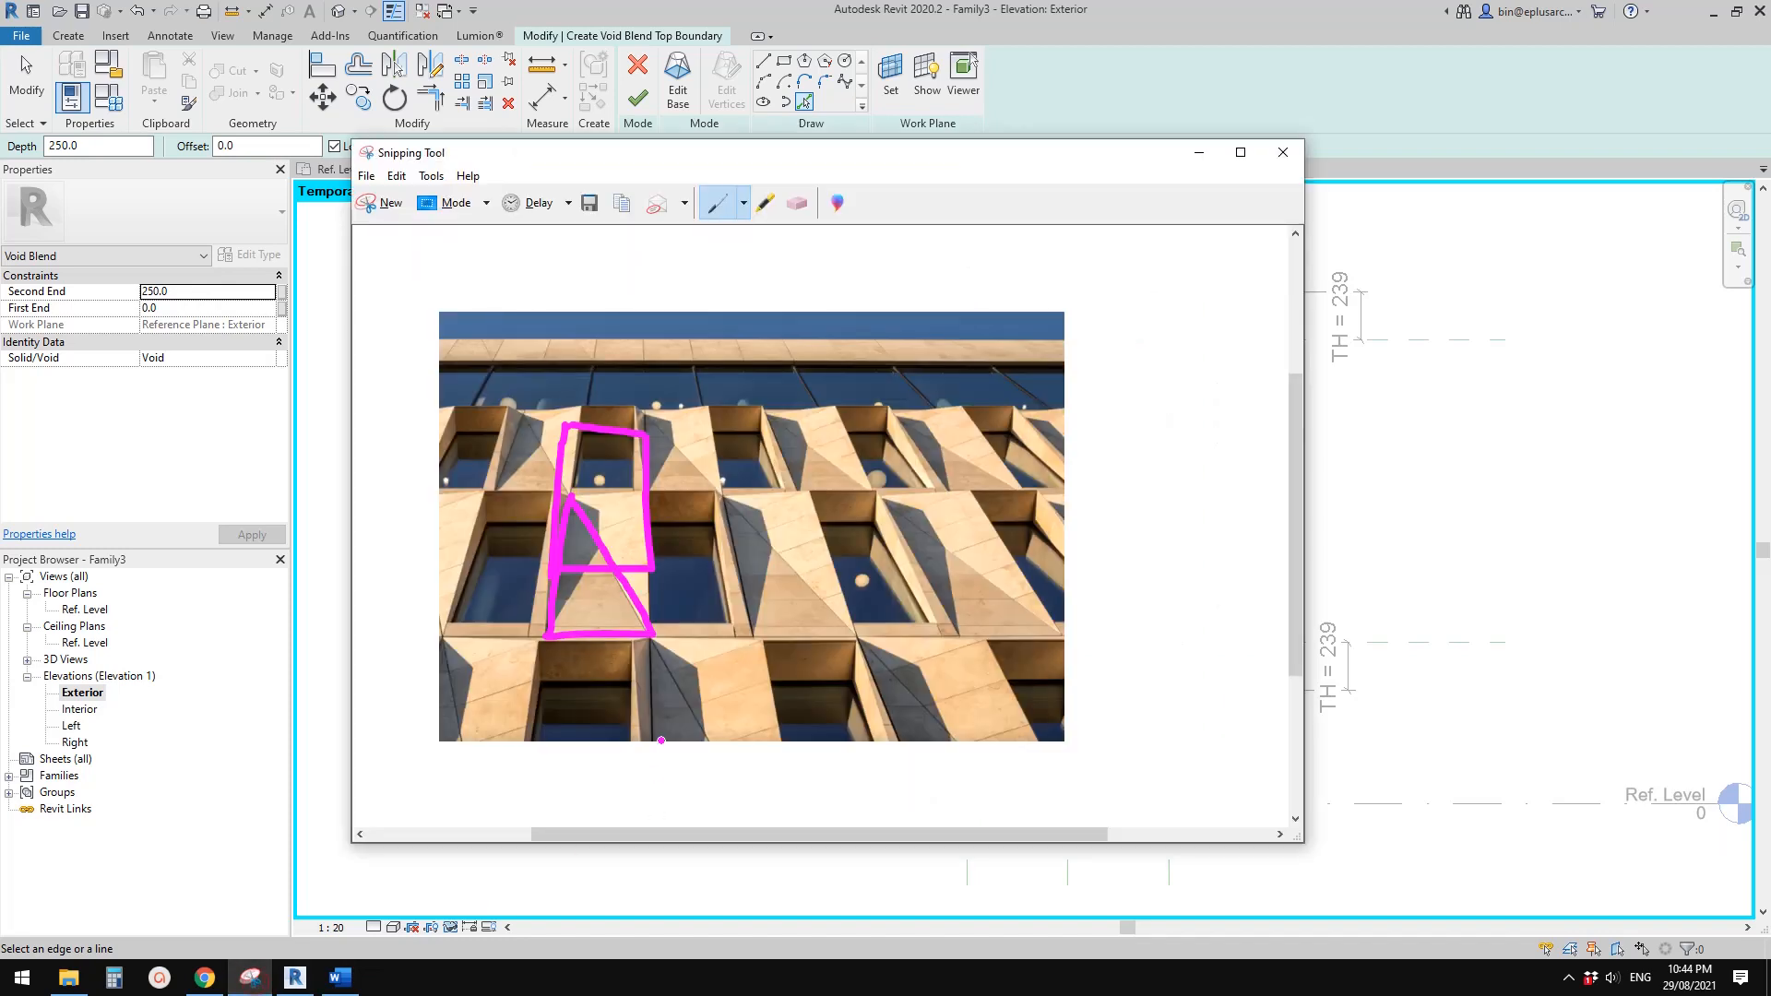
pyautogui.click(295, 977)
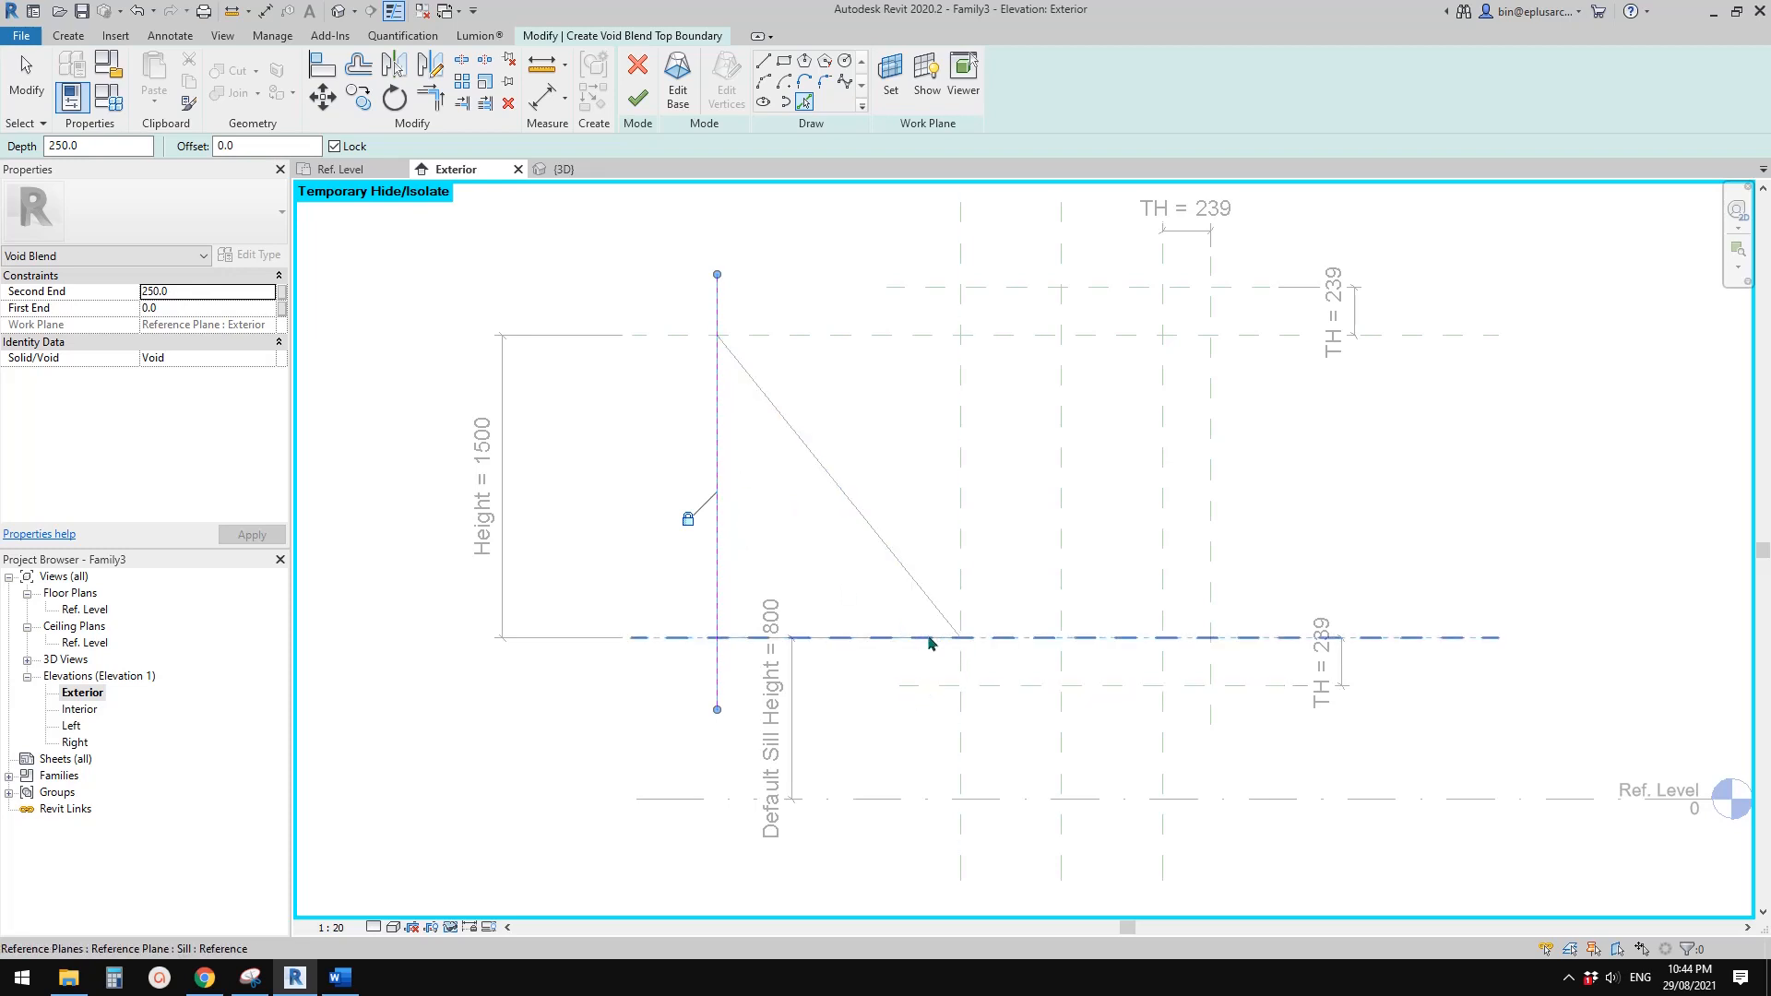
# Delete the line along the leftmost reference plane from the blend's top boundary
pyautogui.moveTo(930, 643); pyautogui.dragTo(922, 677, button='middle')
pyautogui.press('Escape')
pyautogui.press('Escape')
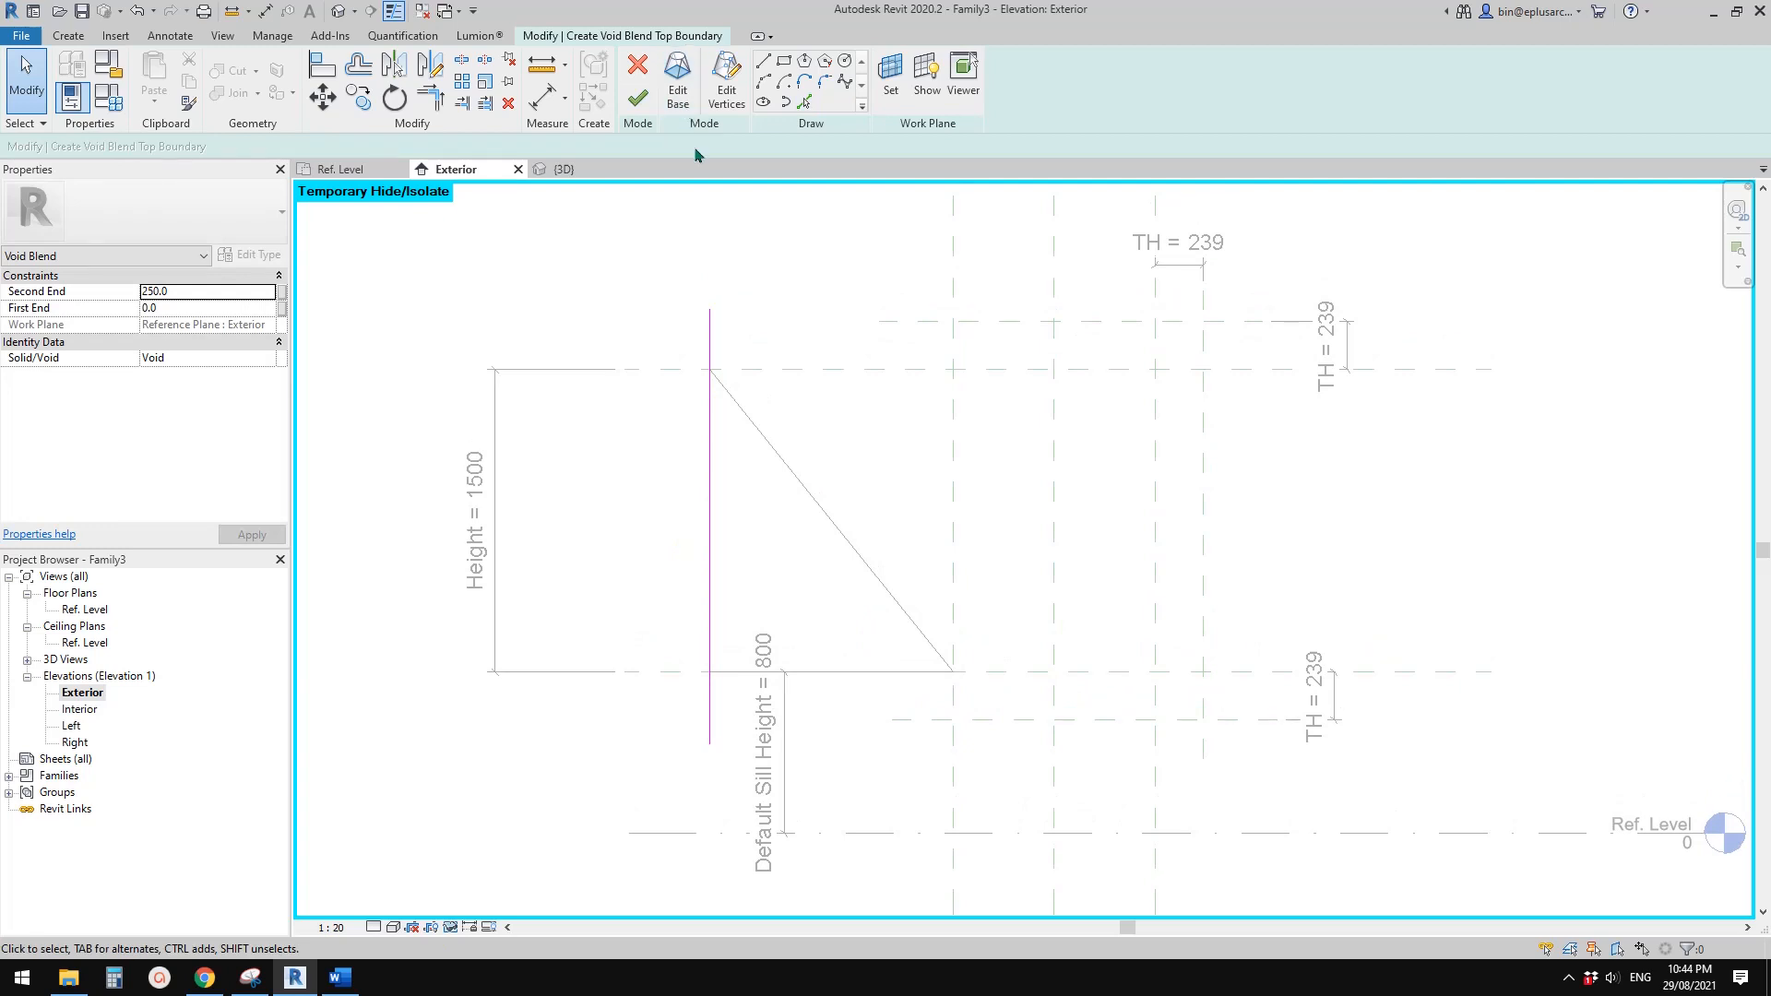
pyautogui.click(709, 337)
pyautogui.press('Delete')
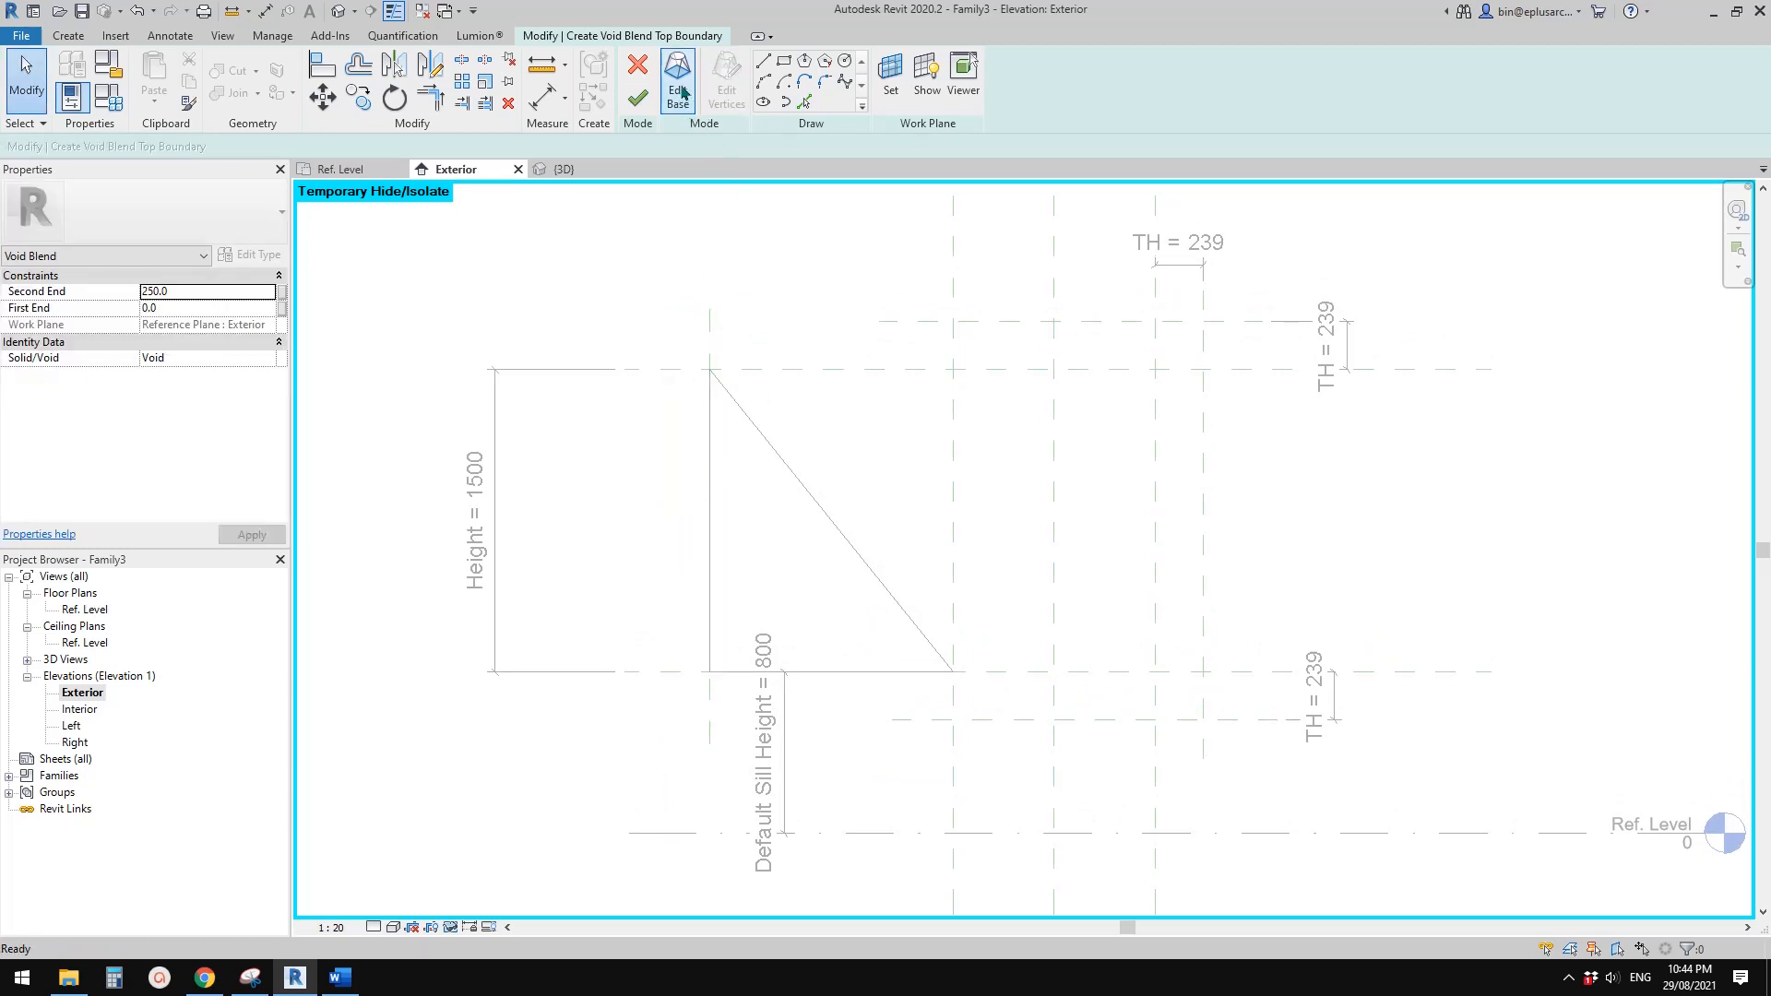
# Try to return to the blend's base boundary, and quit sketching to discard the void blend
pyautogui.click(683, 93)
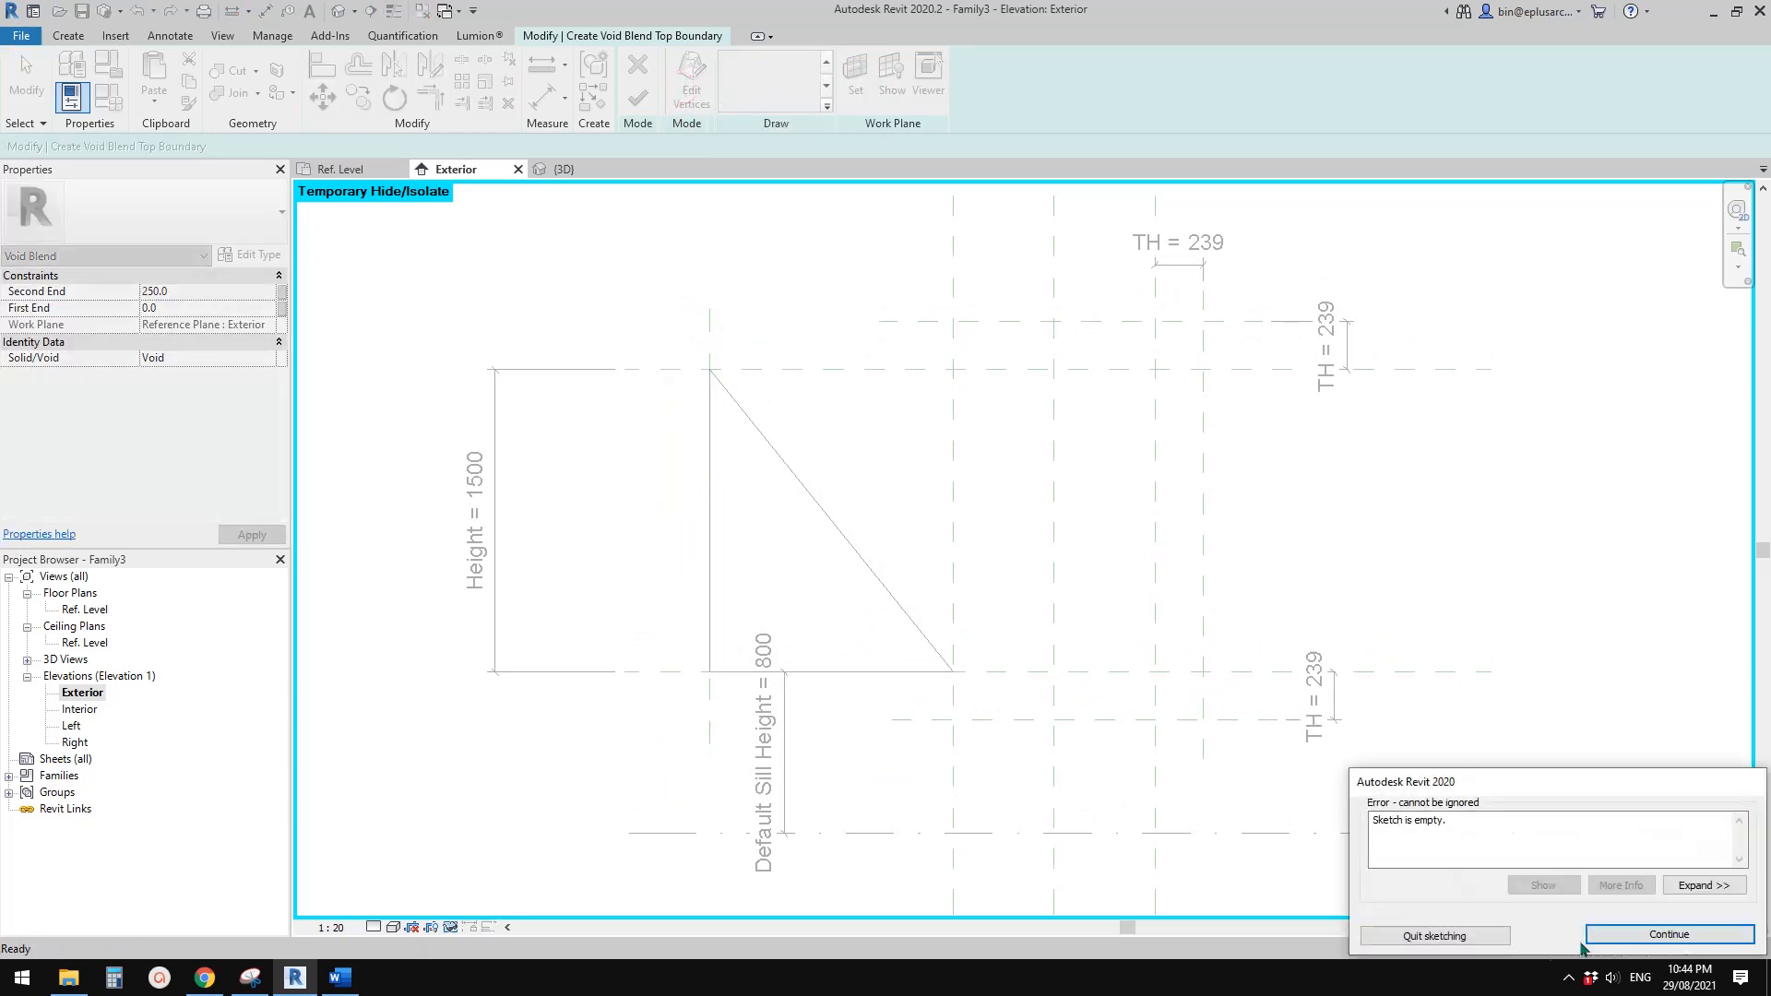
pyautogui.click(1655, 935)
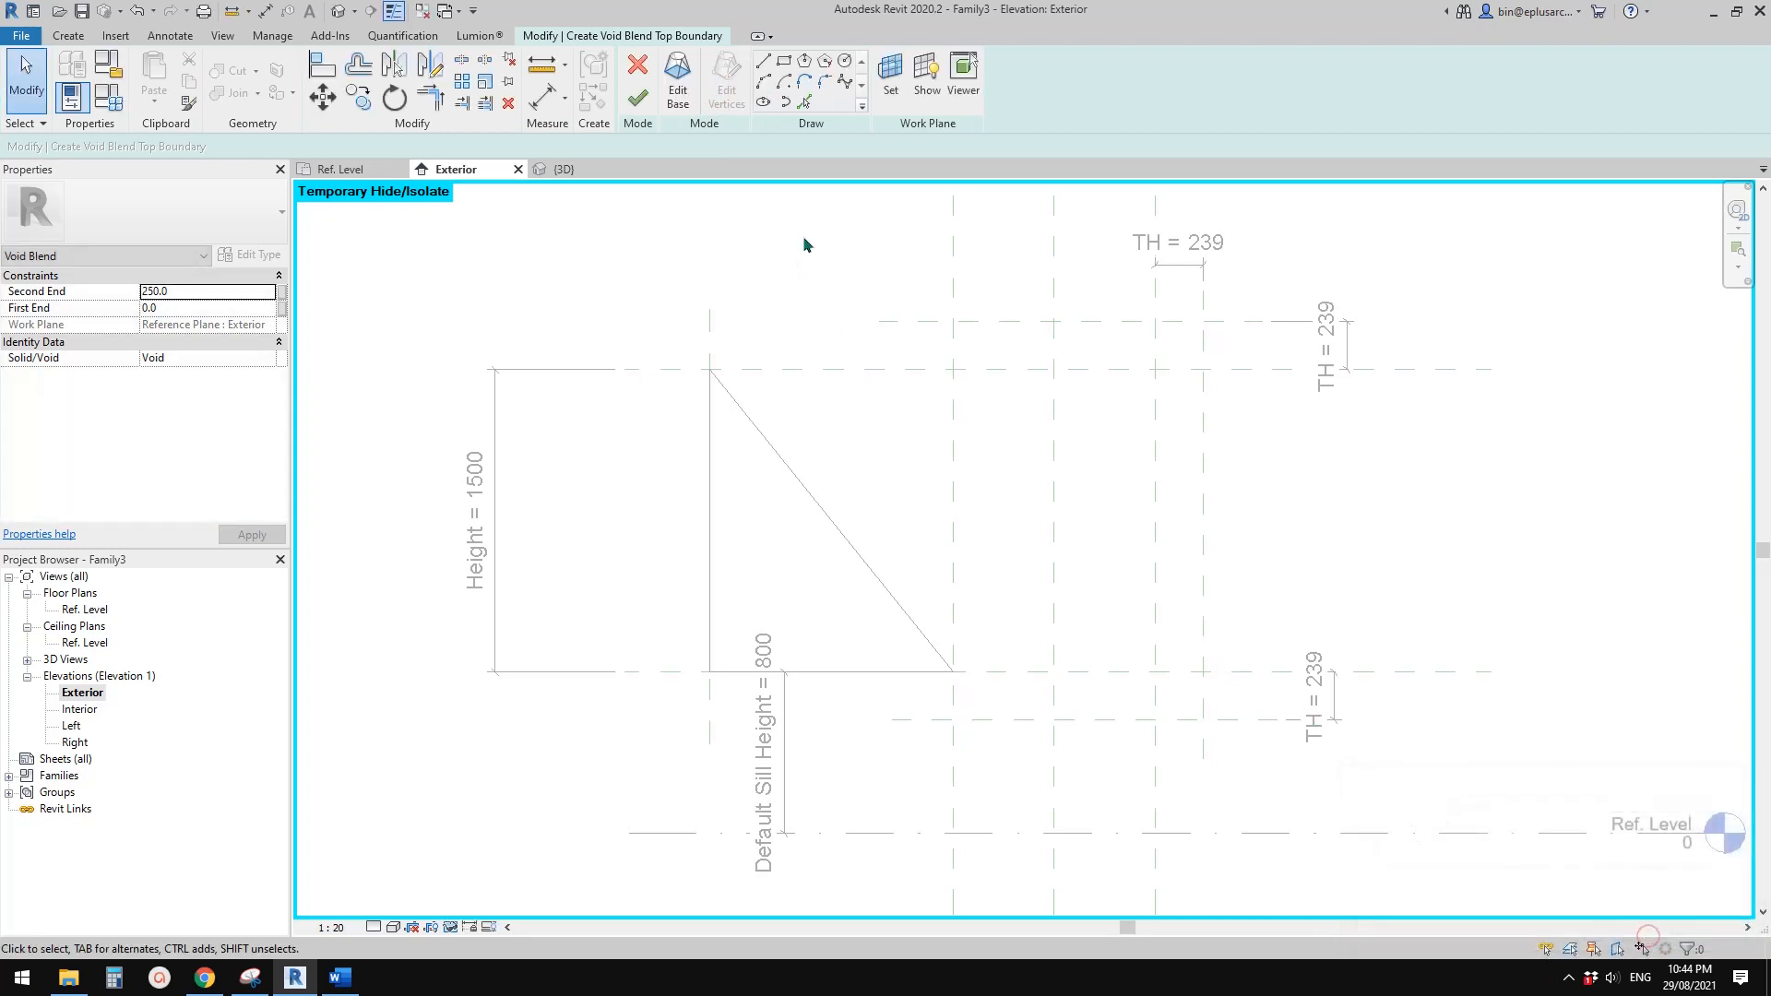
pyautogui.click(676, 93)
pyautogui.click(1469, 931)
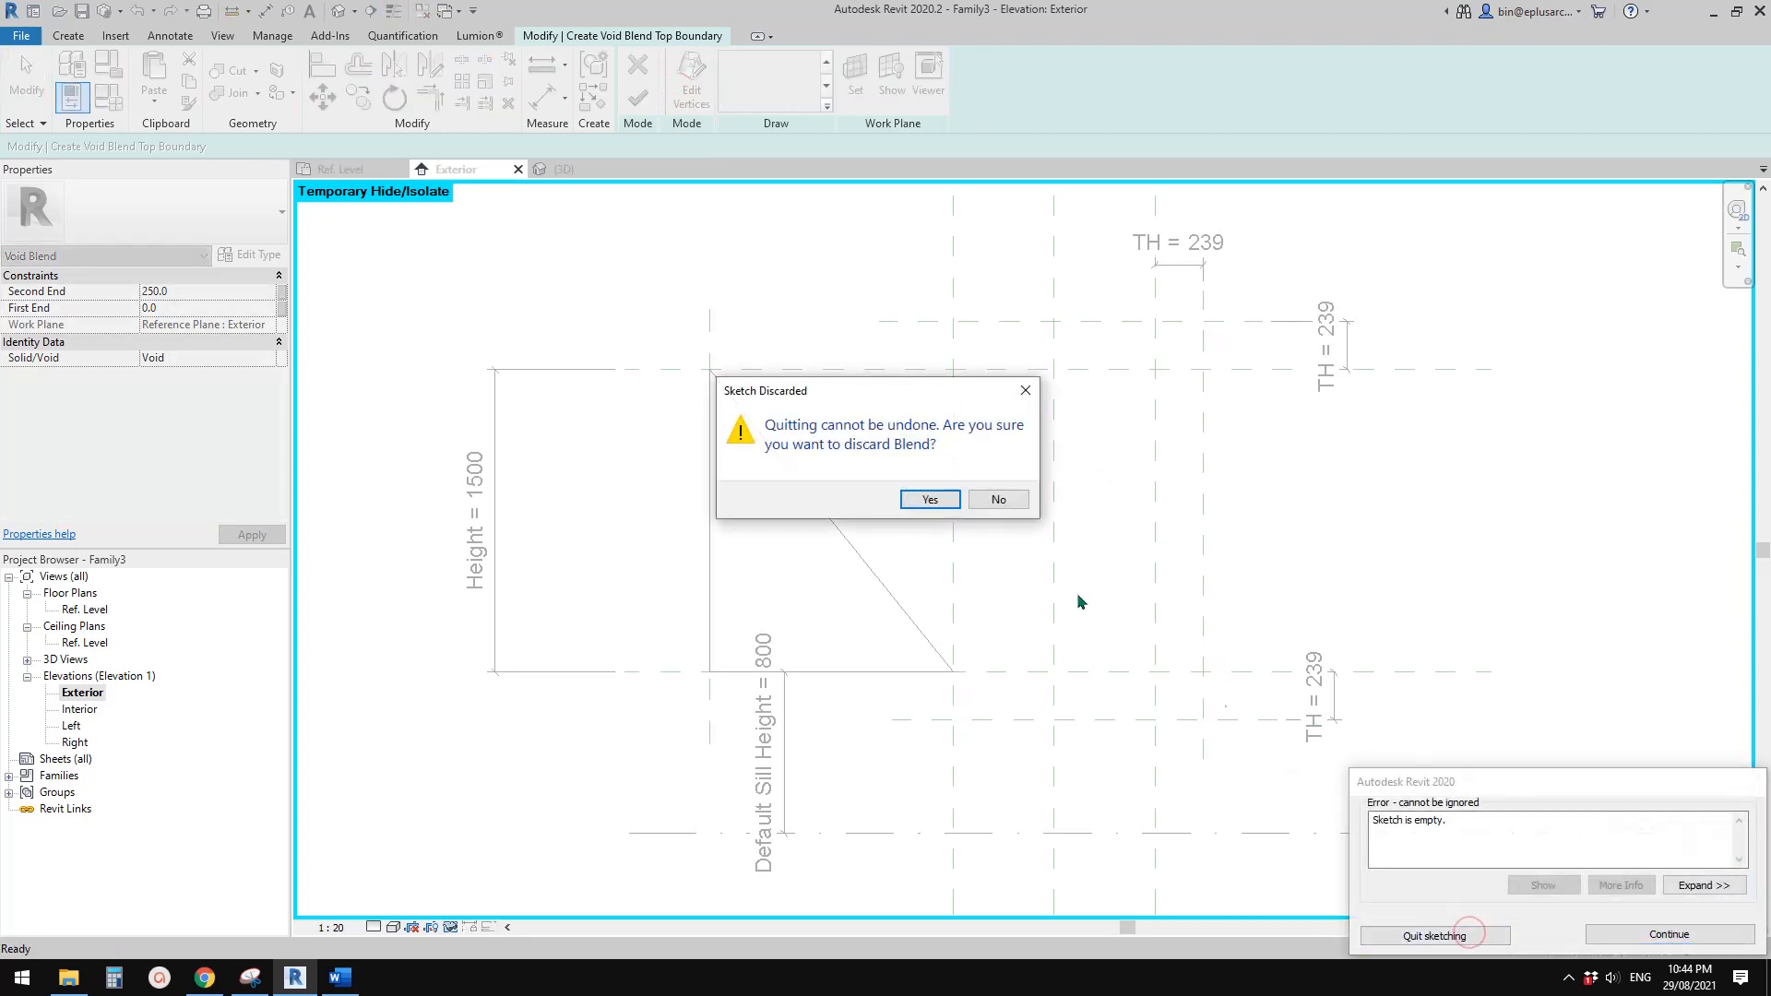
pyautogui.click(930, 499)
pyautogui.moveTo(948, 498)
pyautogui.mouseDown(button='middle')
pyautogui.moveTo(834, 514)
pyautogui.moveTo(871, 571)
pyautogui.mouseUp(button='middle')
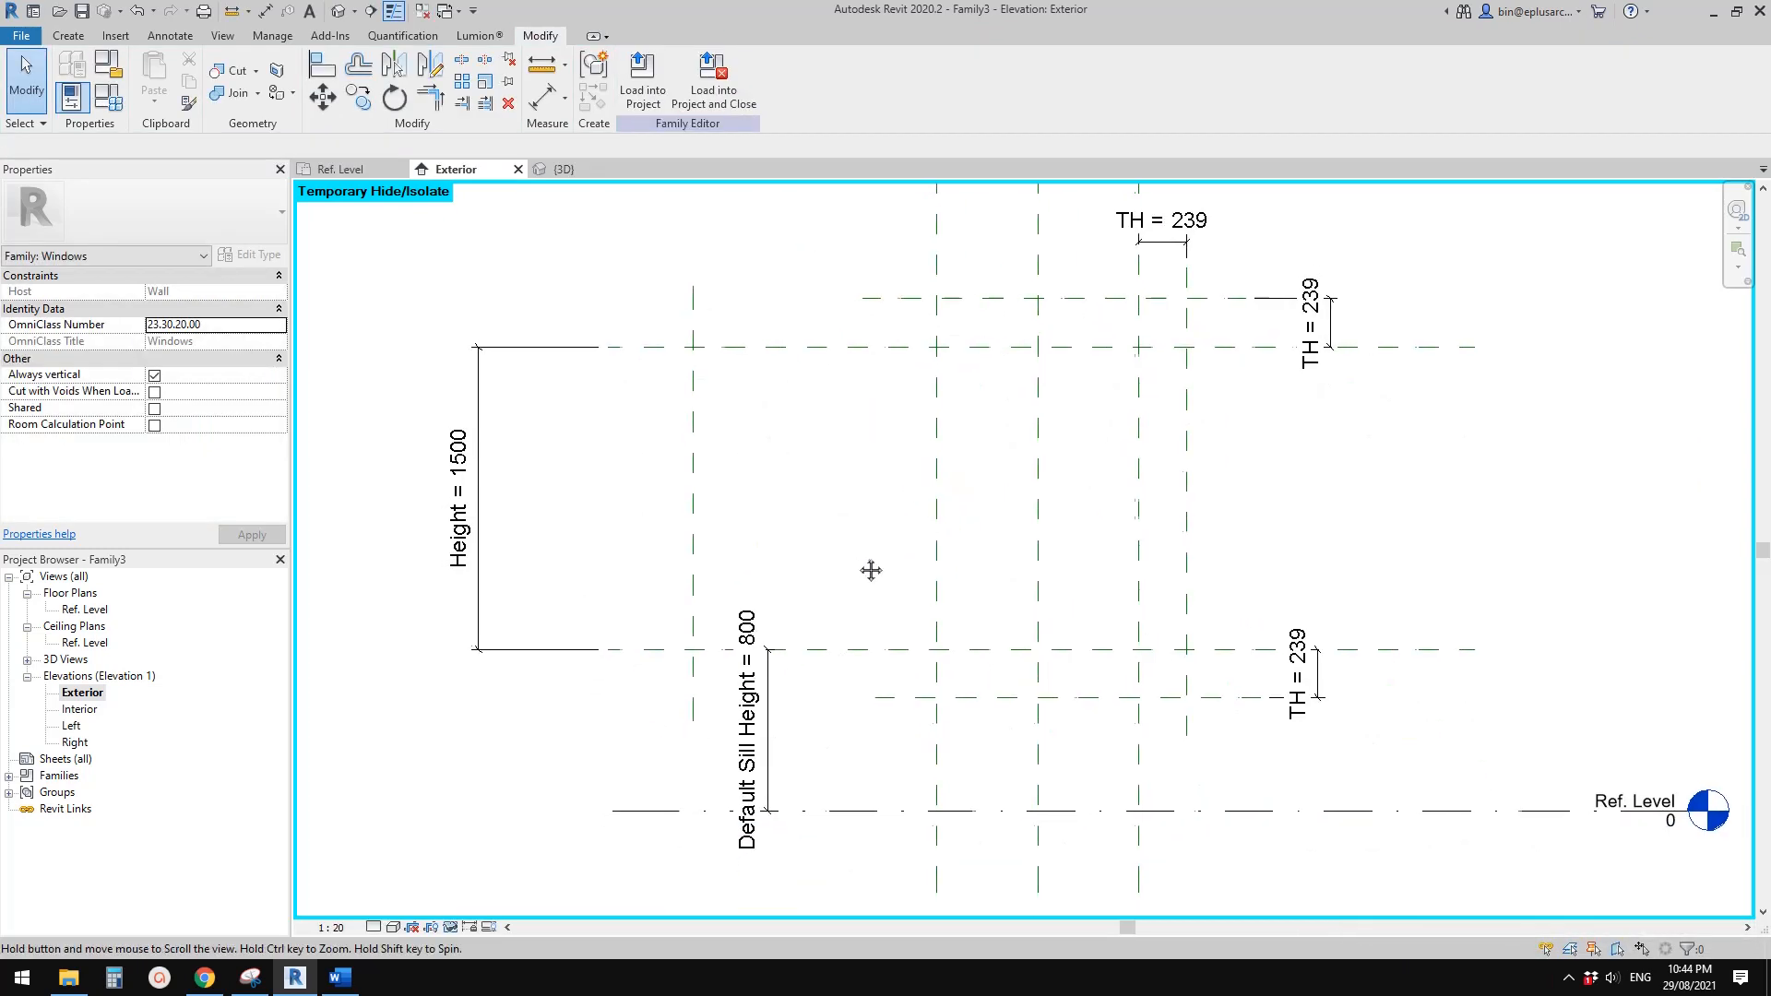
# Start a new void blend and pick locked base lines along the leftmost reference plane and the lower TH reference plane below the sill
pyautogui.click(69, 35)
pyautogui.click(378, 104)
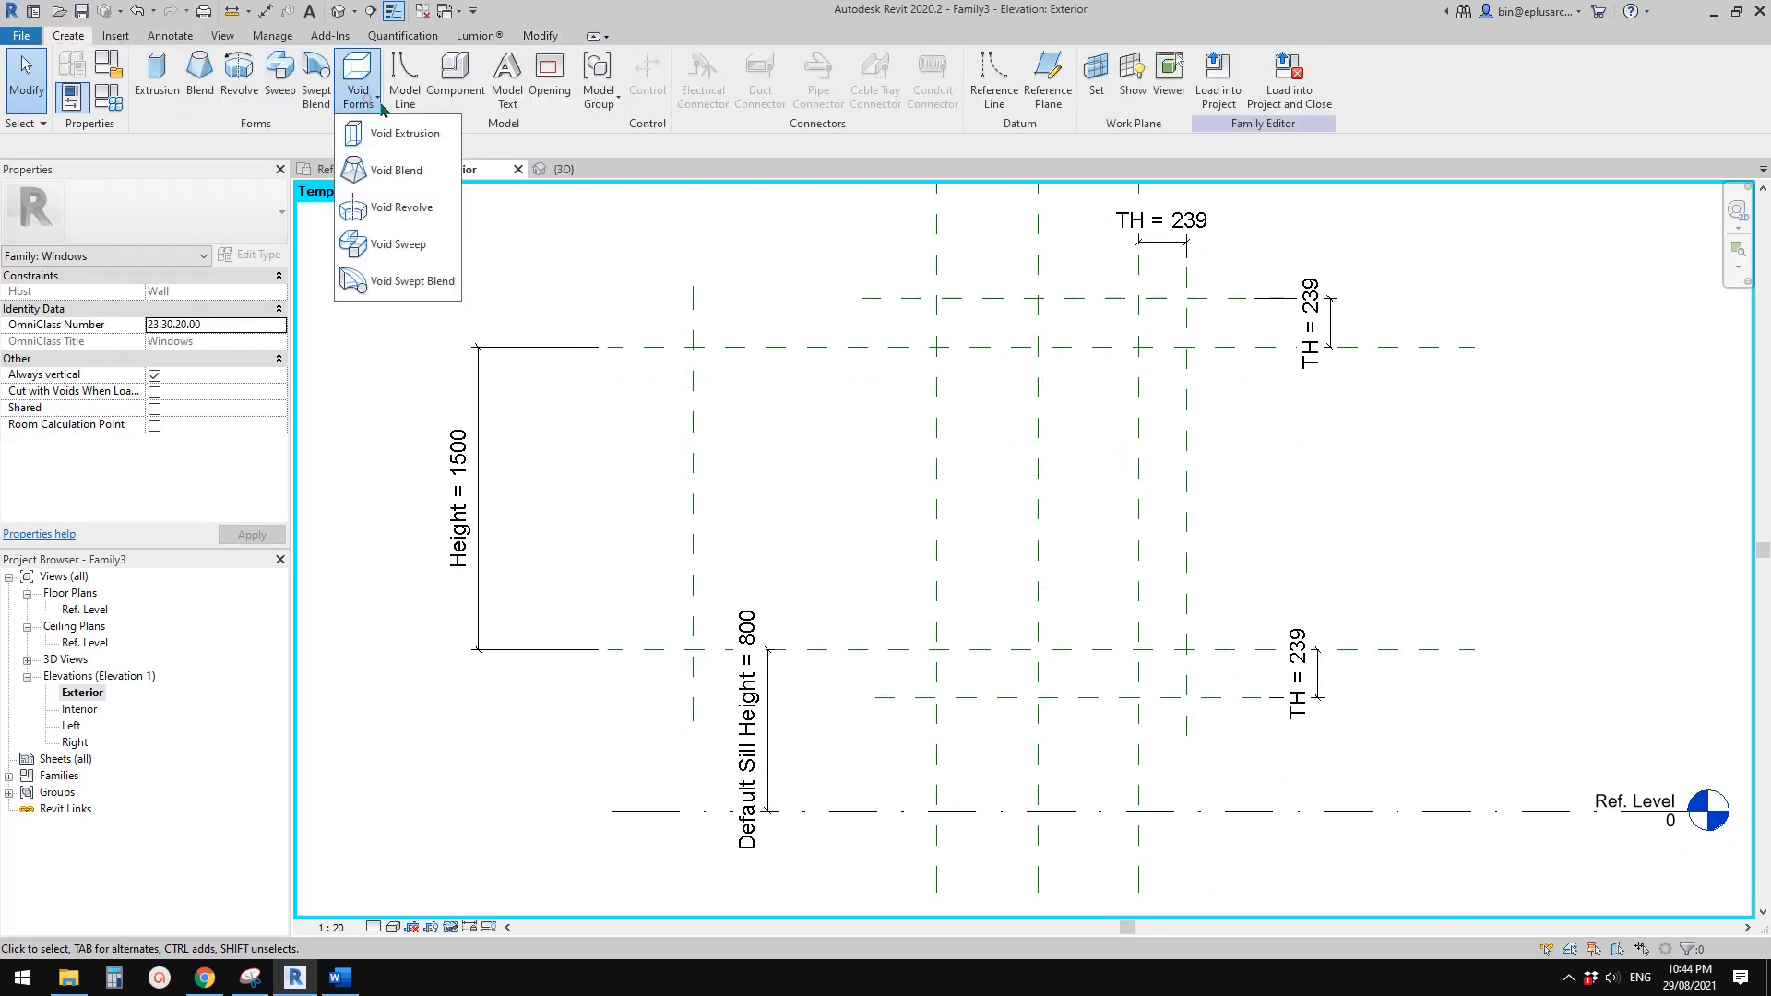
pyautogui.click(395, 169)
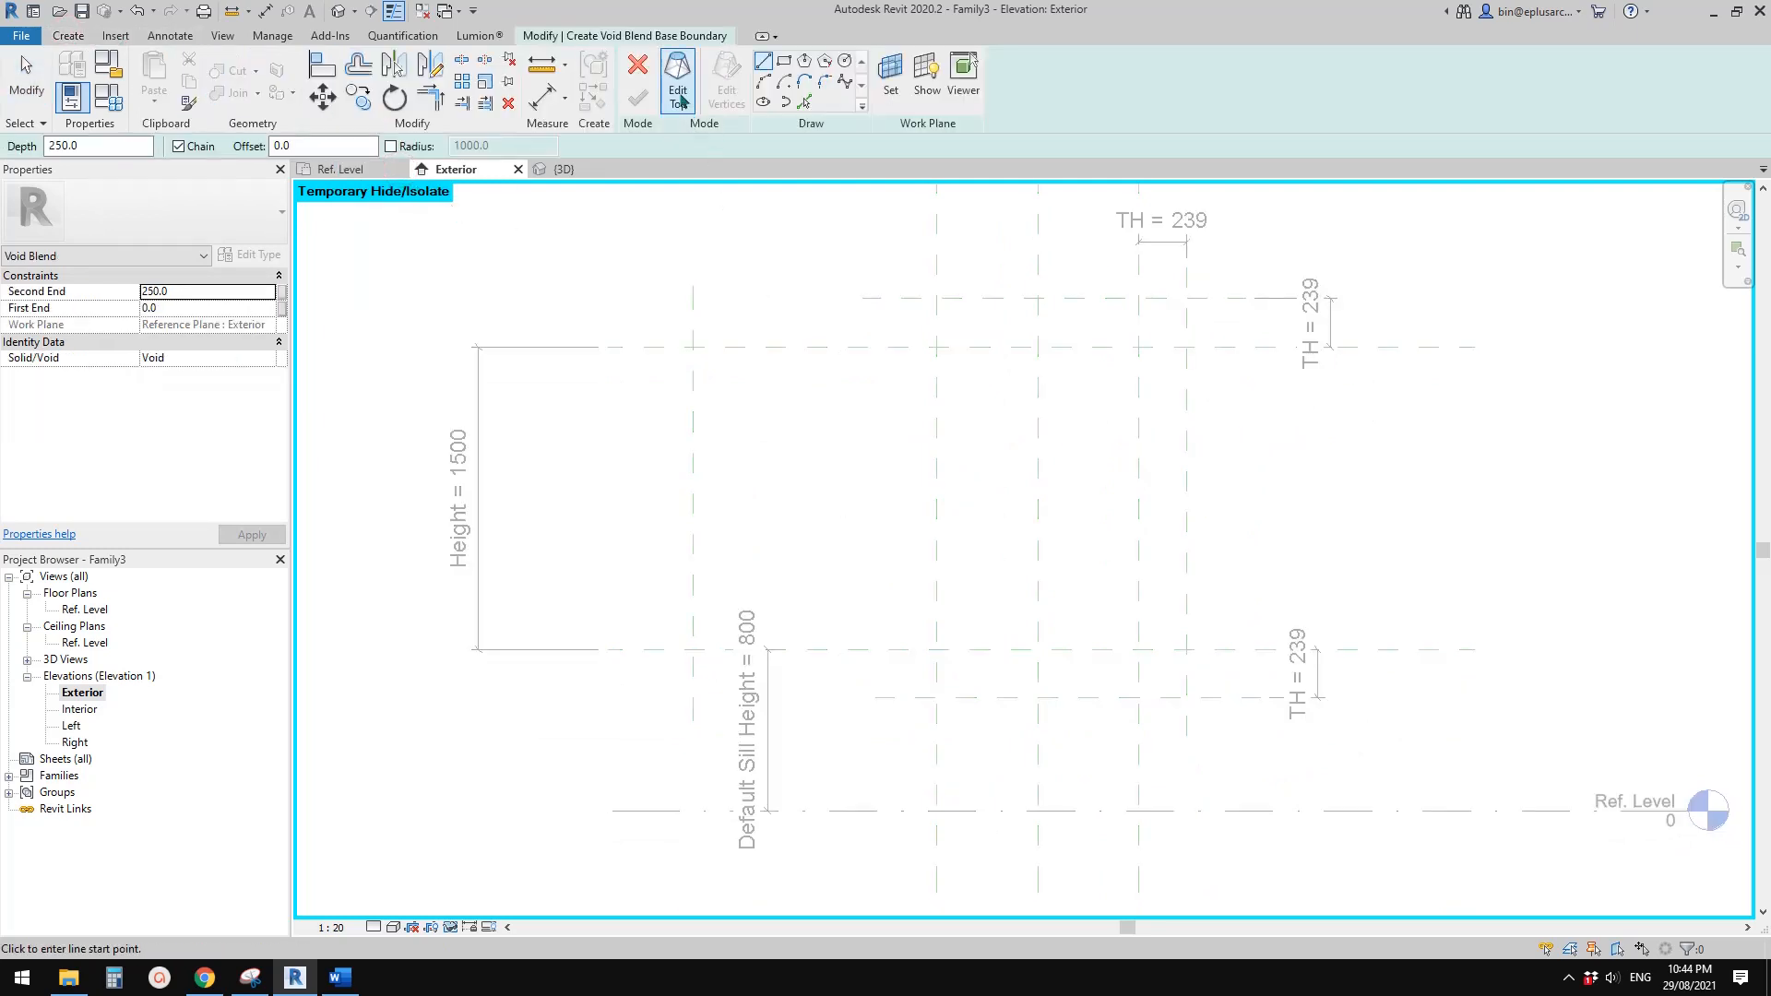
pyautogui.click(804, 101)
pyautogui.scroll(-1, 732, 311)
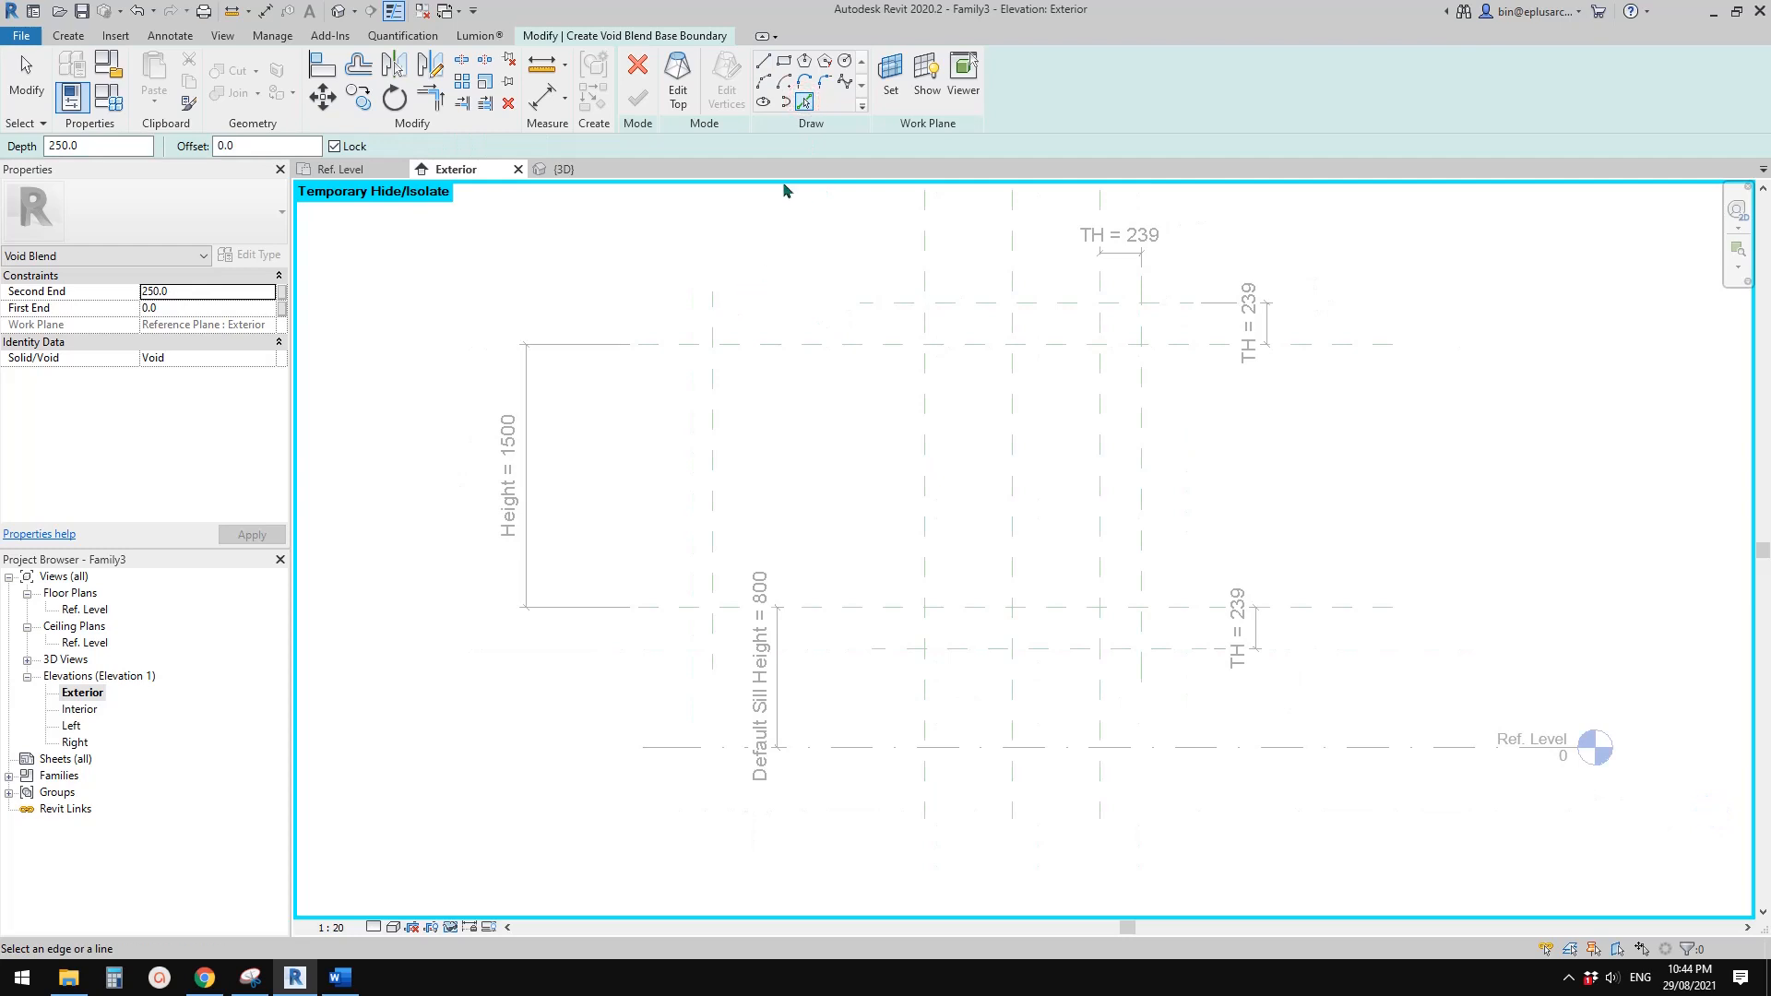
pyautogui.click(712, 309)
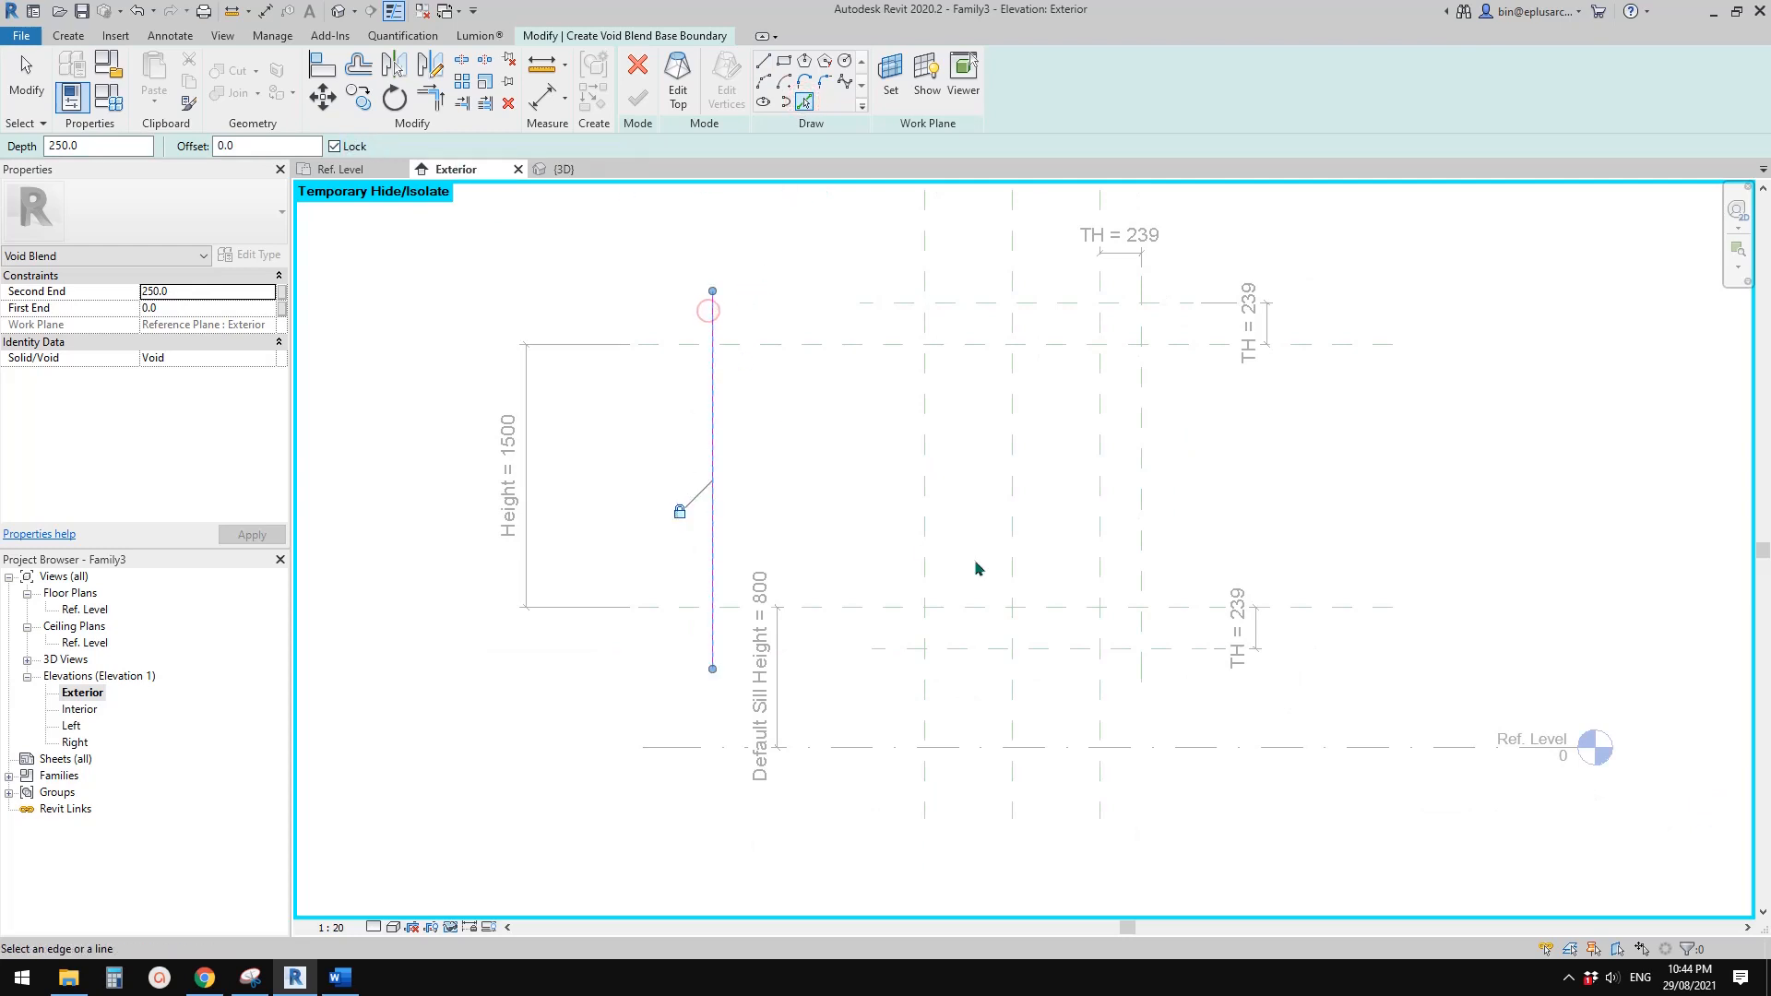
pyautogui.click(970, 650)
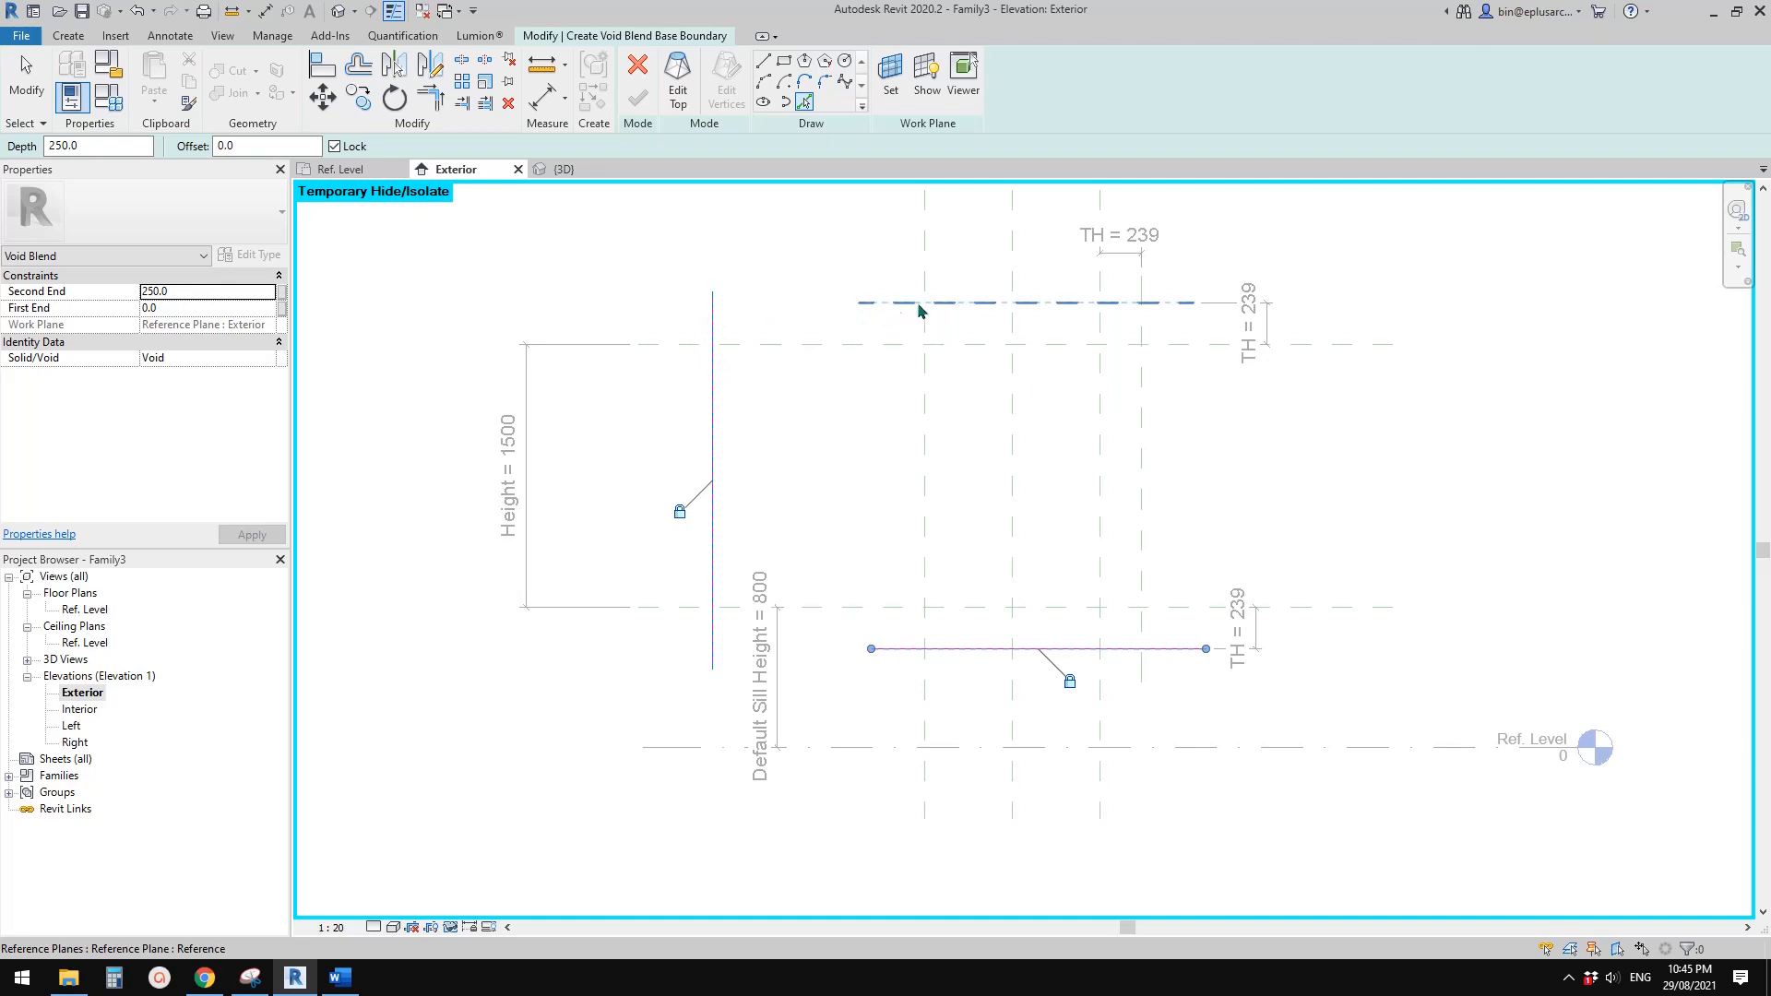
# Draw the base's diagonal from the upper TH plane level on the leftmost line to where the bottom line meets the Right reference plane
pyautogui.scroll(1, 789, 276)
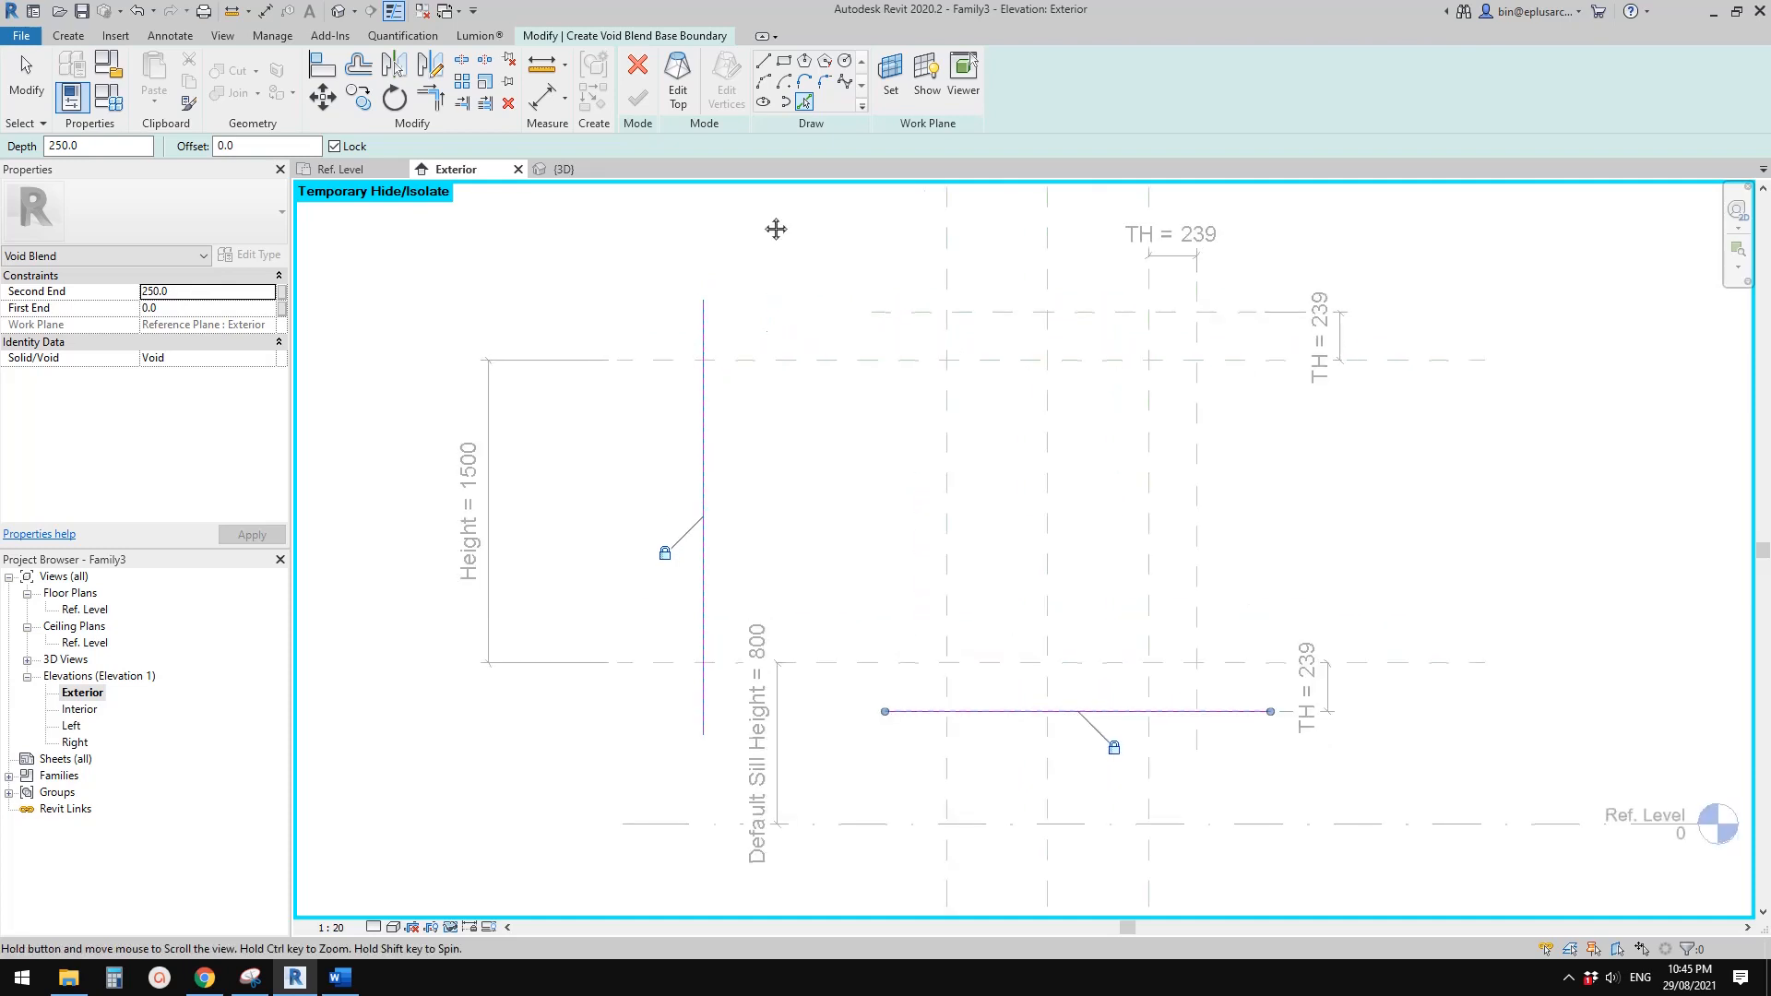
pyautogui.click(765, 63)
pyautogui.click(702, 303)
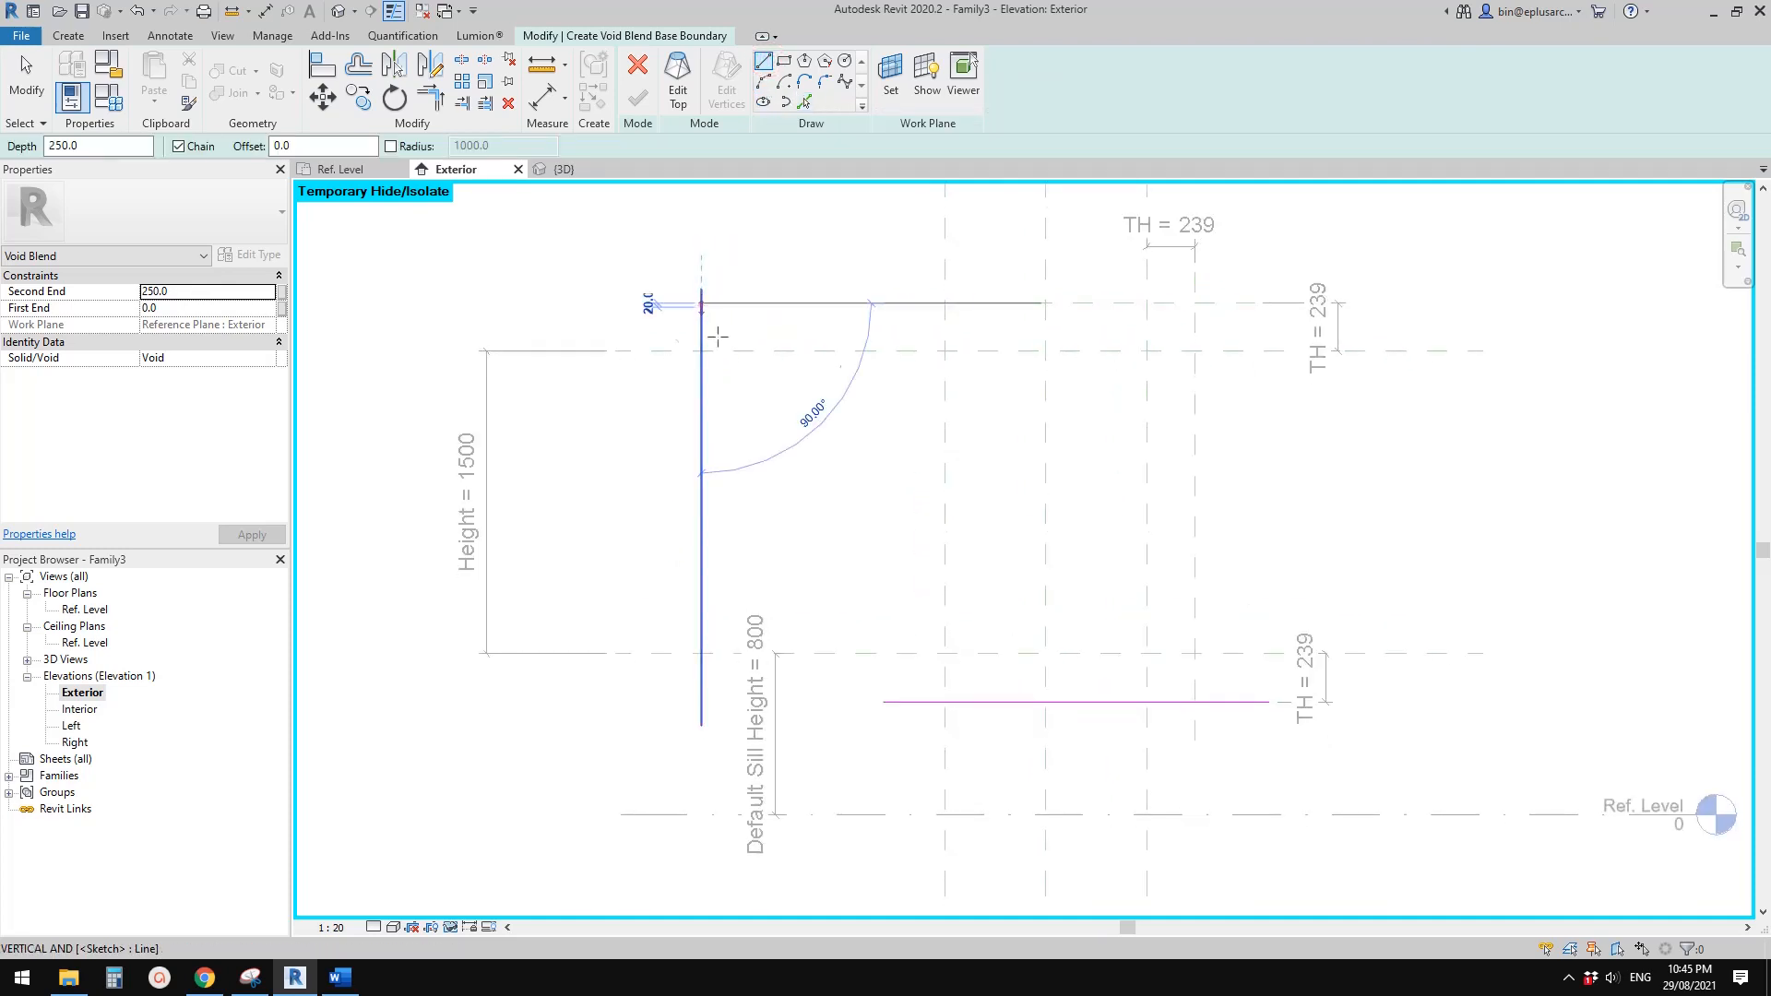
pyautogui.click(945, 703)
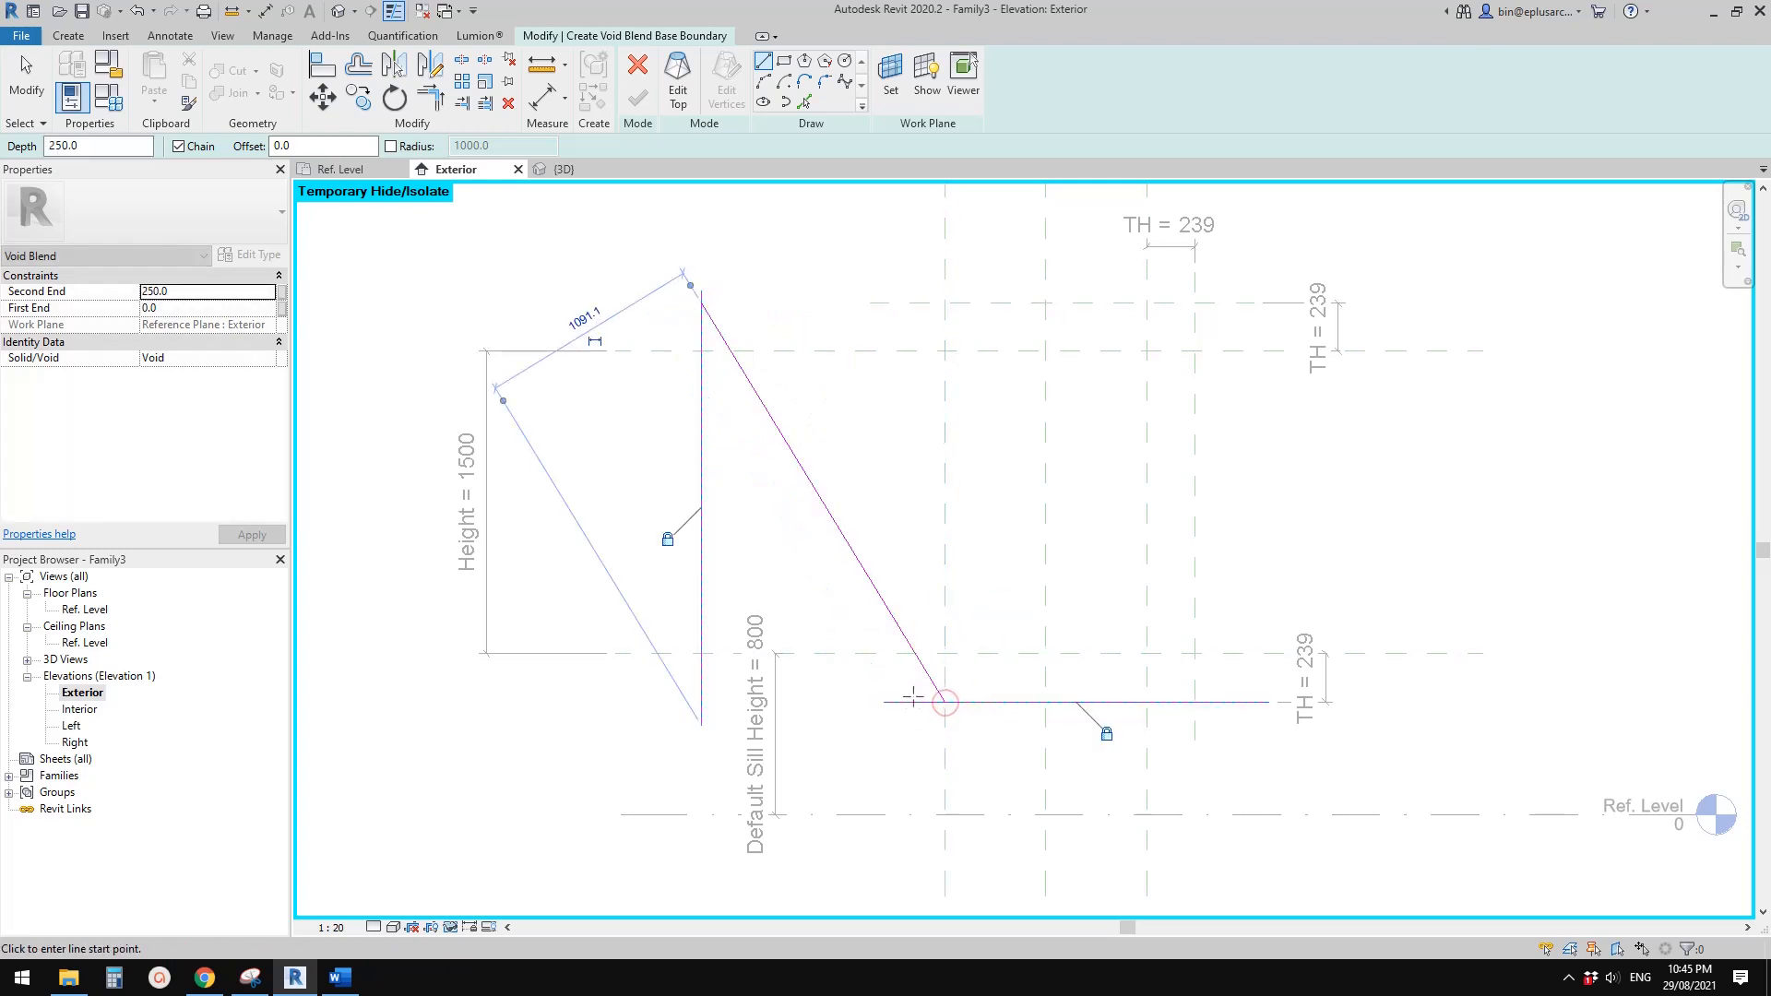
# Trim the vertical, bottom and diagonal lines to each other to close the base boundary as a triangle
pyautogui.press('t')
pyautogui.press('r')
pyautogui.click(913, 703)
pyautogui.click(933, 686)
pyautogui.click(913, 703)
pyautogui.click(703, 580)
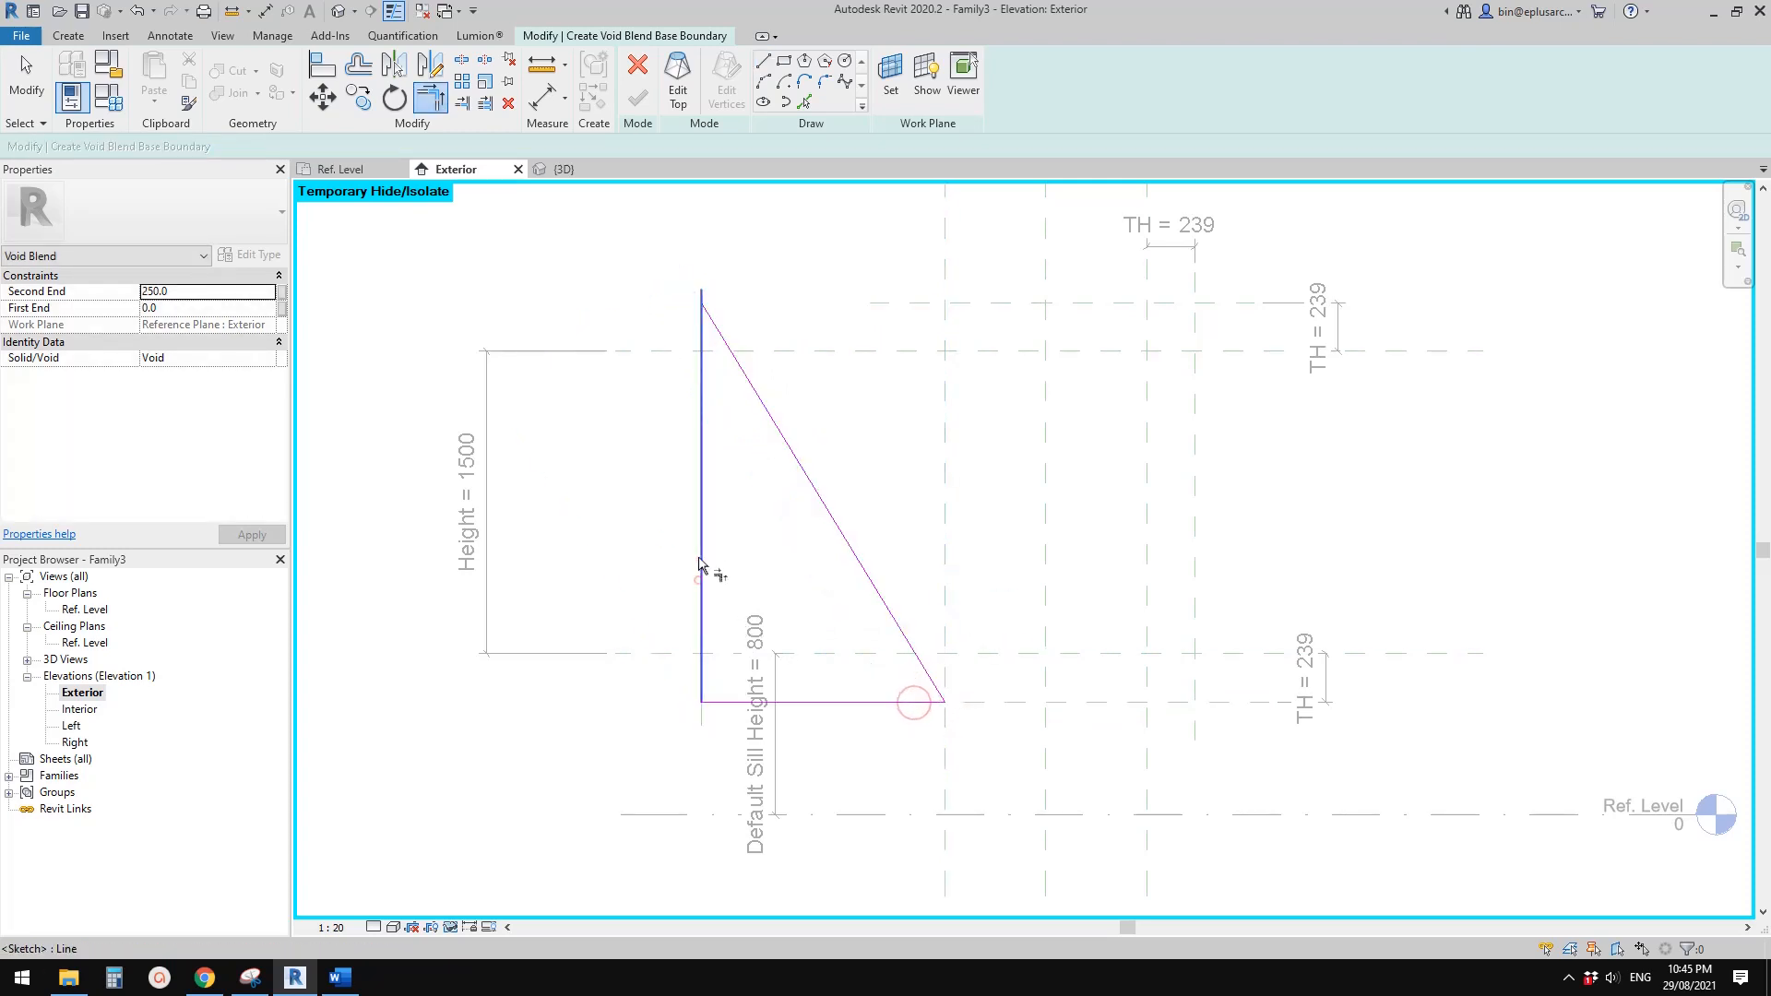
pyautogui.click(699, 539)
pyautogui.click(758, 399)
pyautogui.press('Escape')
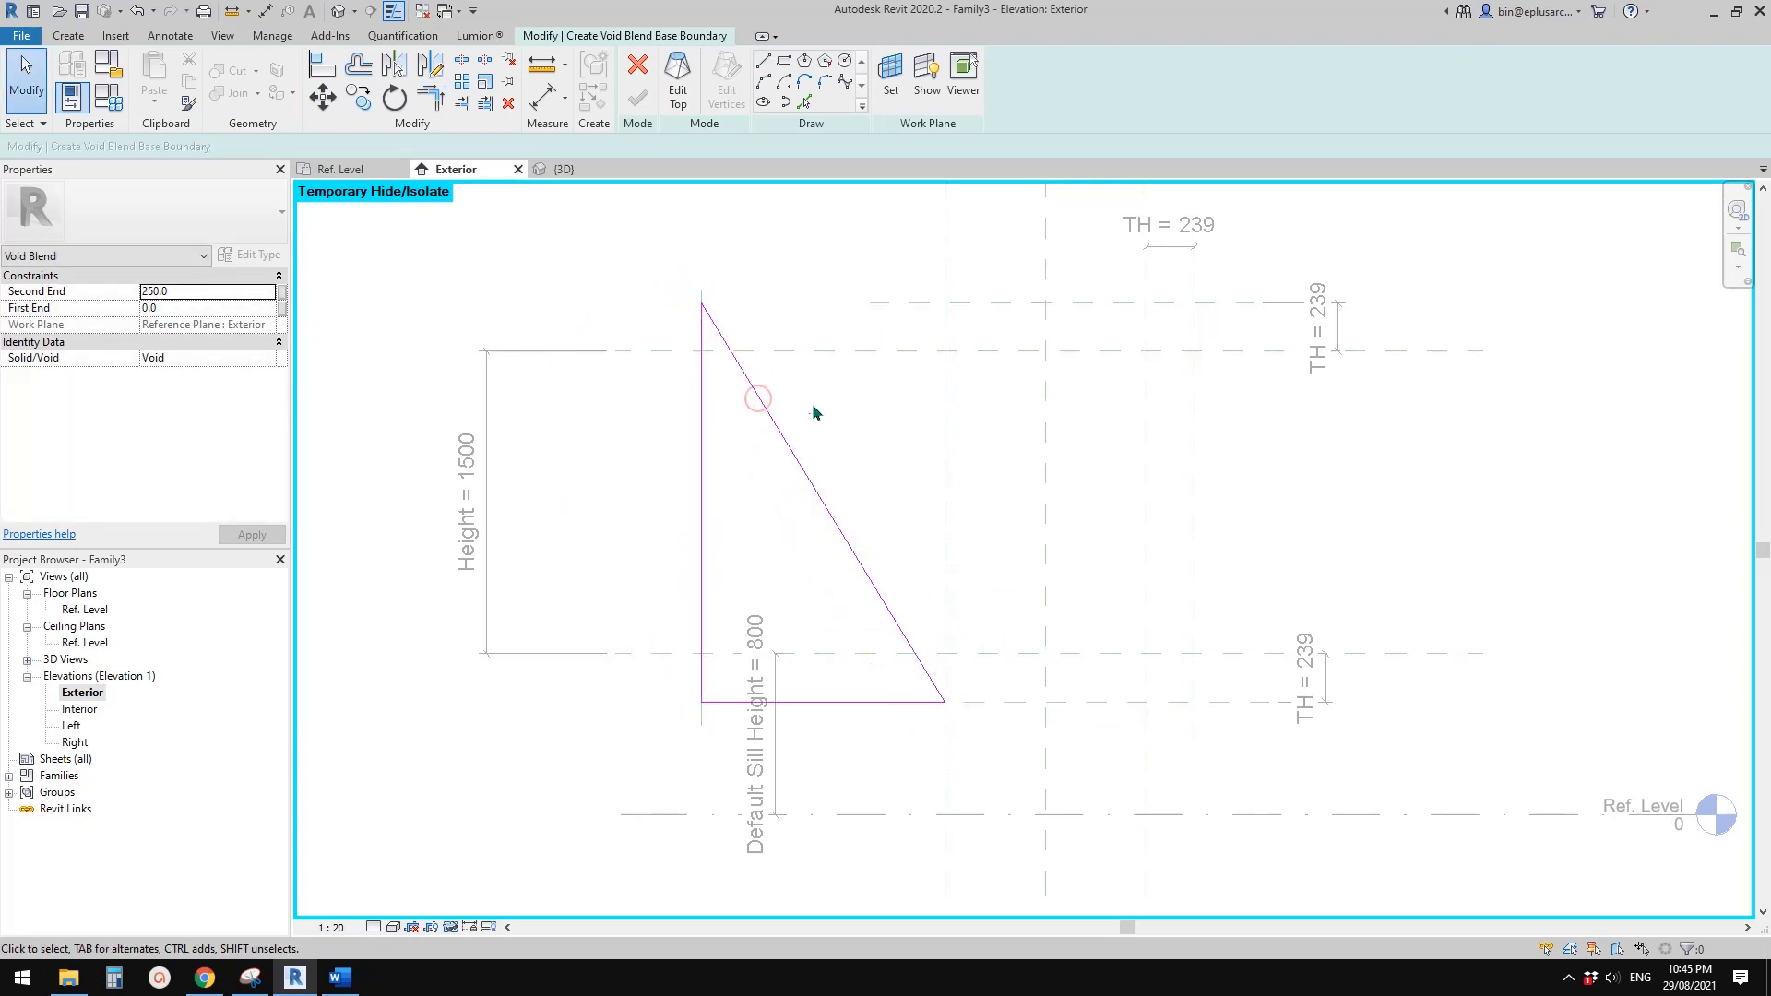
# Switch to the blend's top boundary and pick locked lines along the leftmost, lower TH and Right reference planes
pyautogui.click(678, 83)
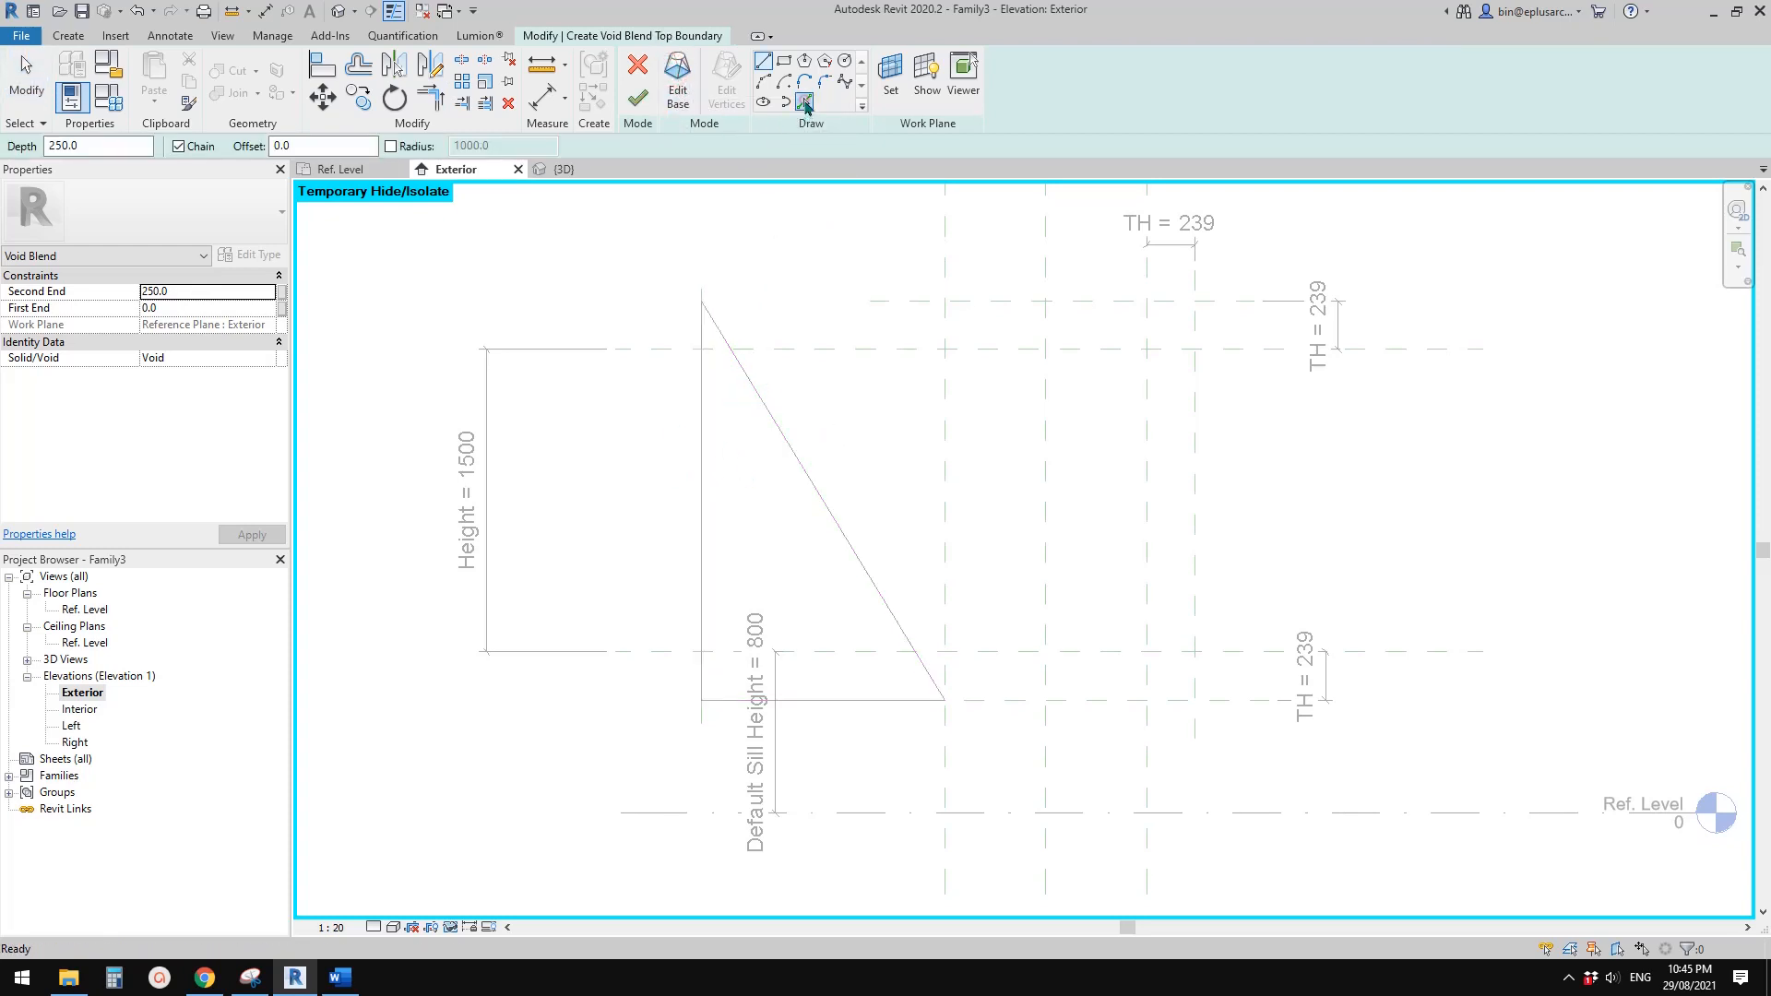
pyautogui.click(804, 101)
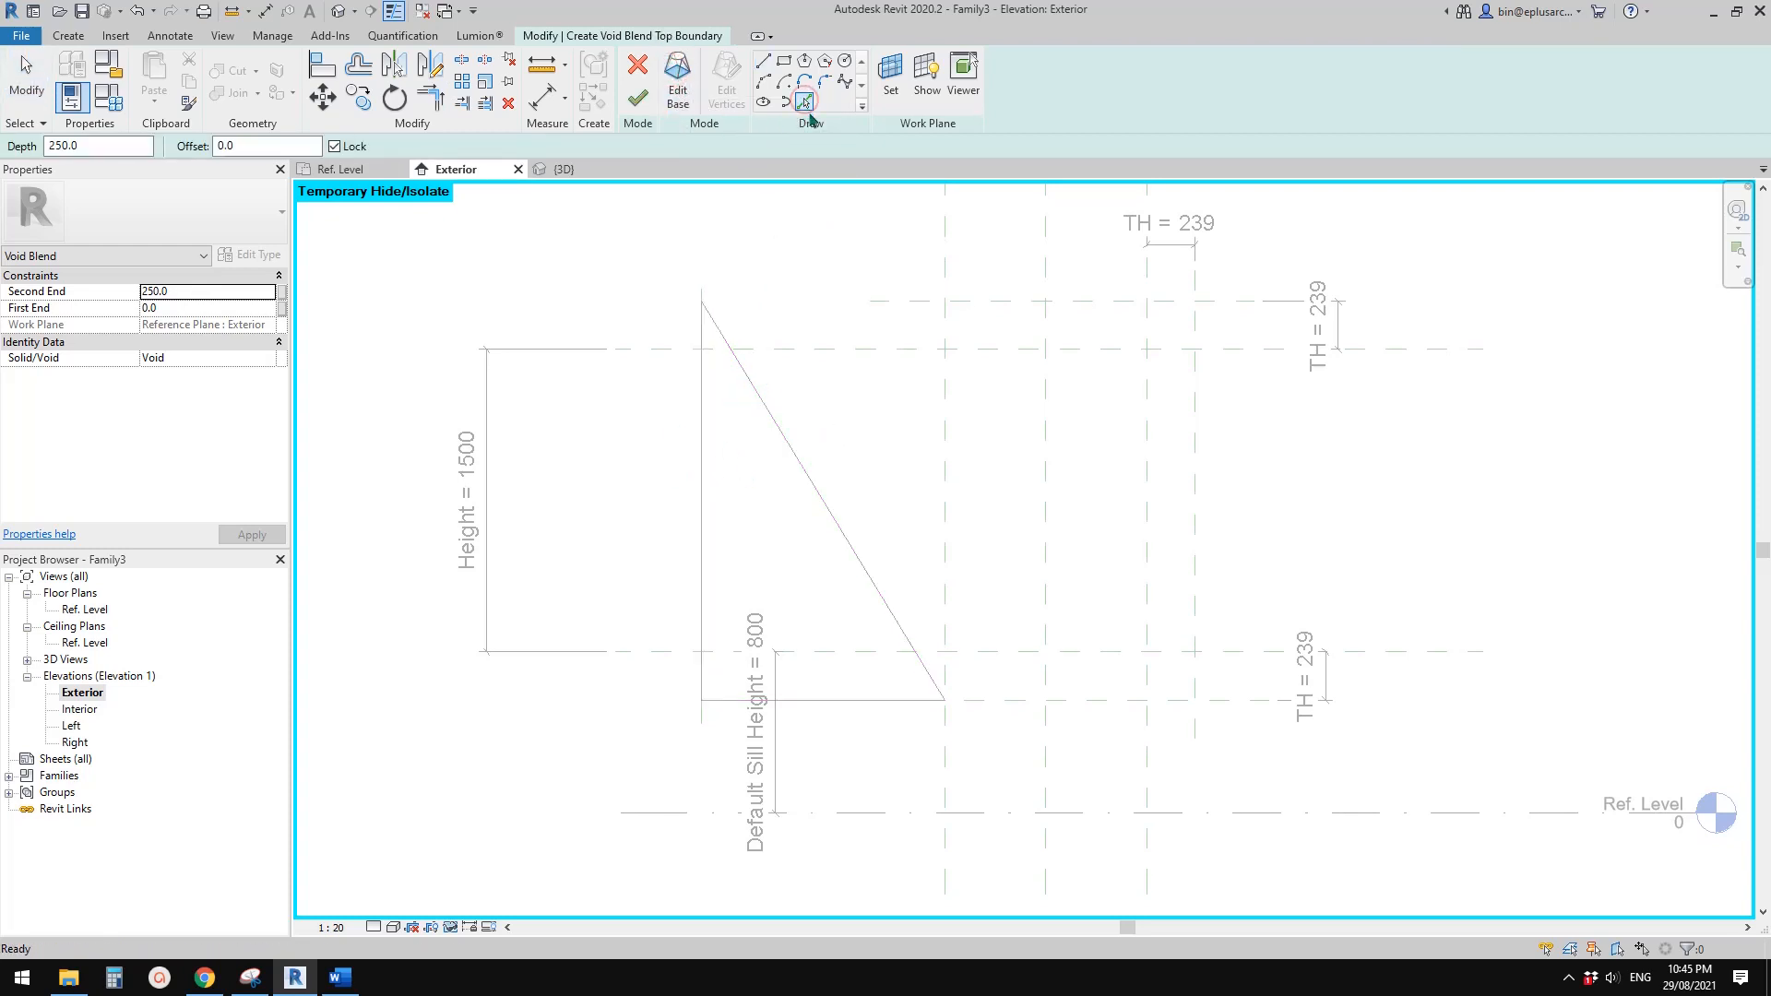
pyautogui.click(703, 731)
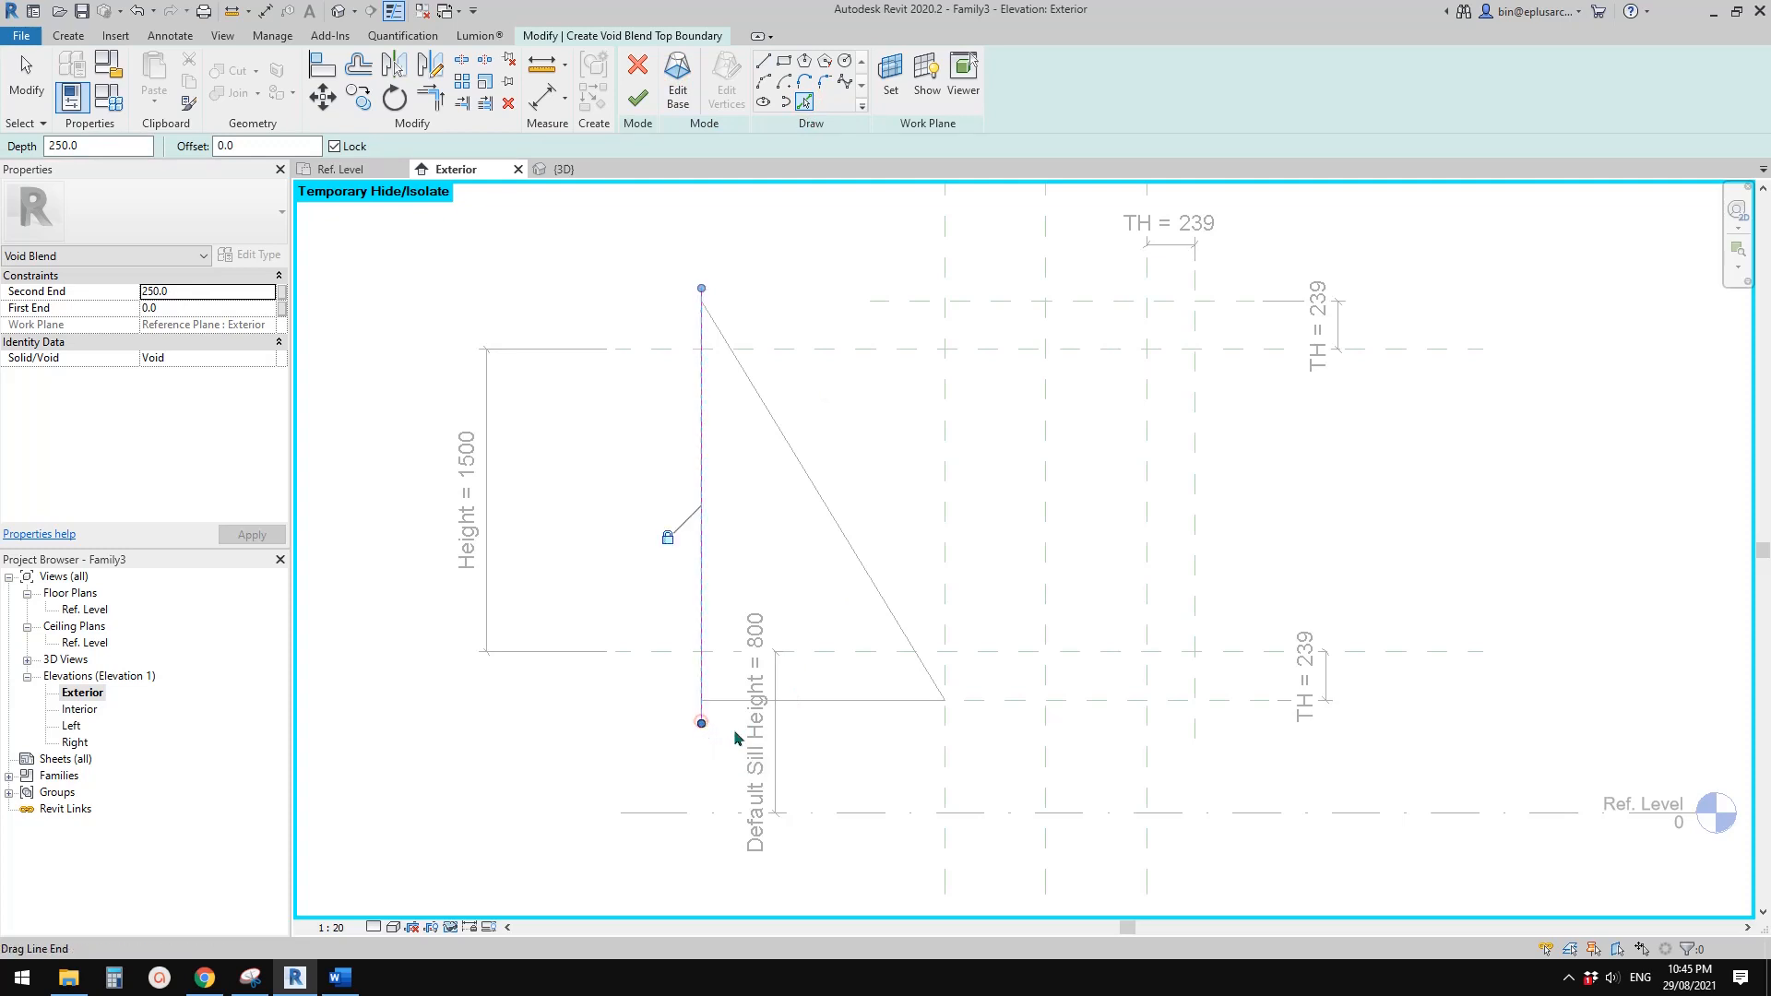
pyautogui.click(1258, 703)
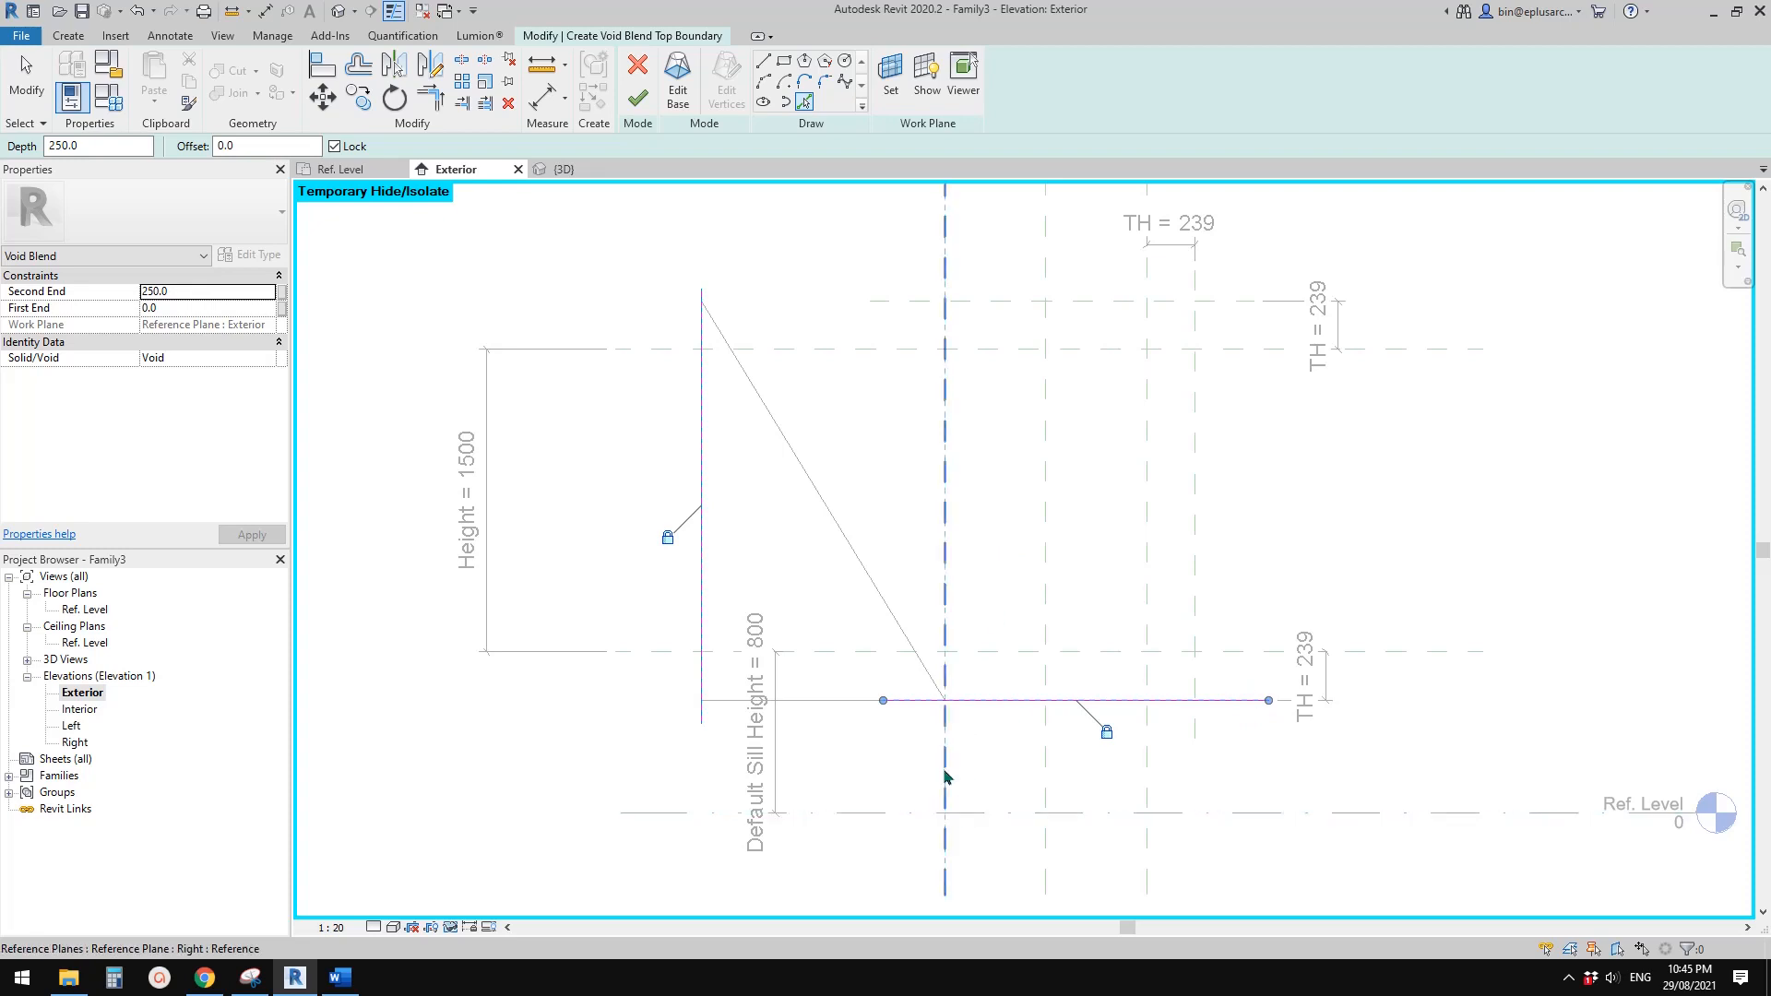
pyautogui.click(942, 729)
# Draw a slanted top edge about 1231 mm long from the triangle's upper corner to the intersection of the Right and Head reference planes
pyautogui.click(766, 64)
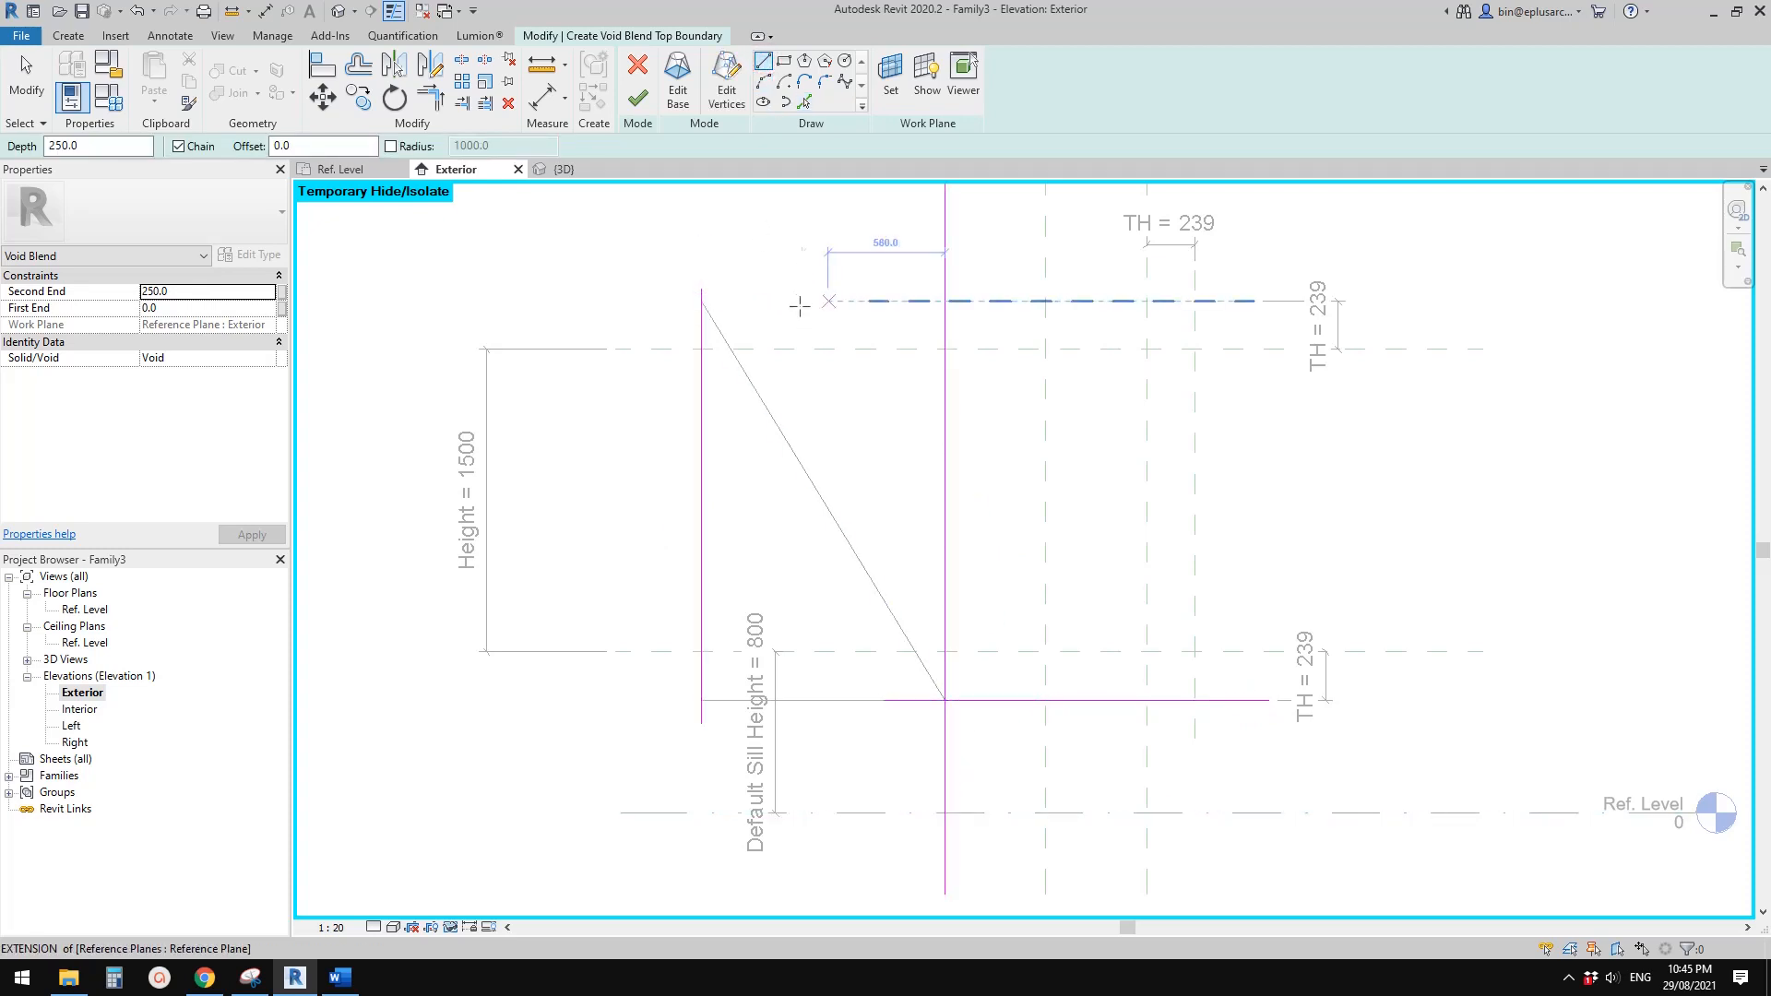
pyautogui.click(701, 301)
pyautogui.click(944, 349)
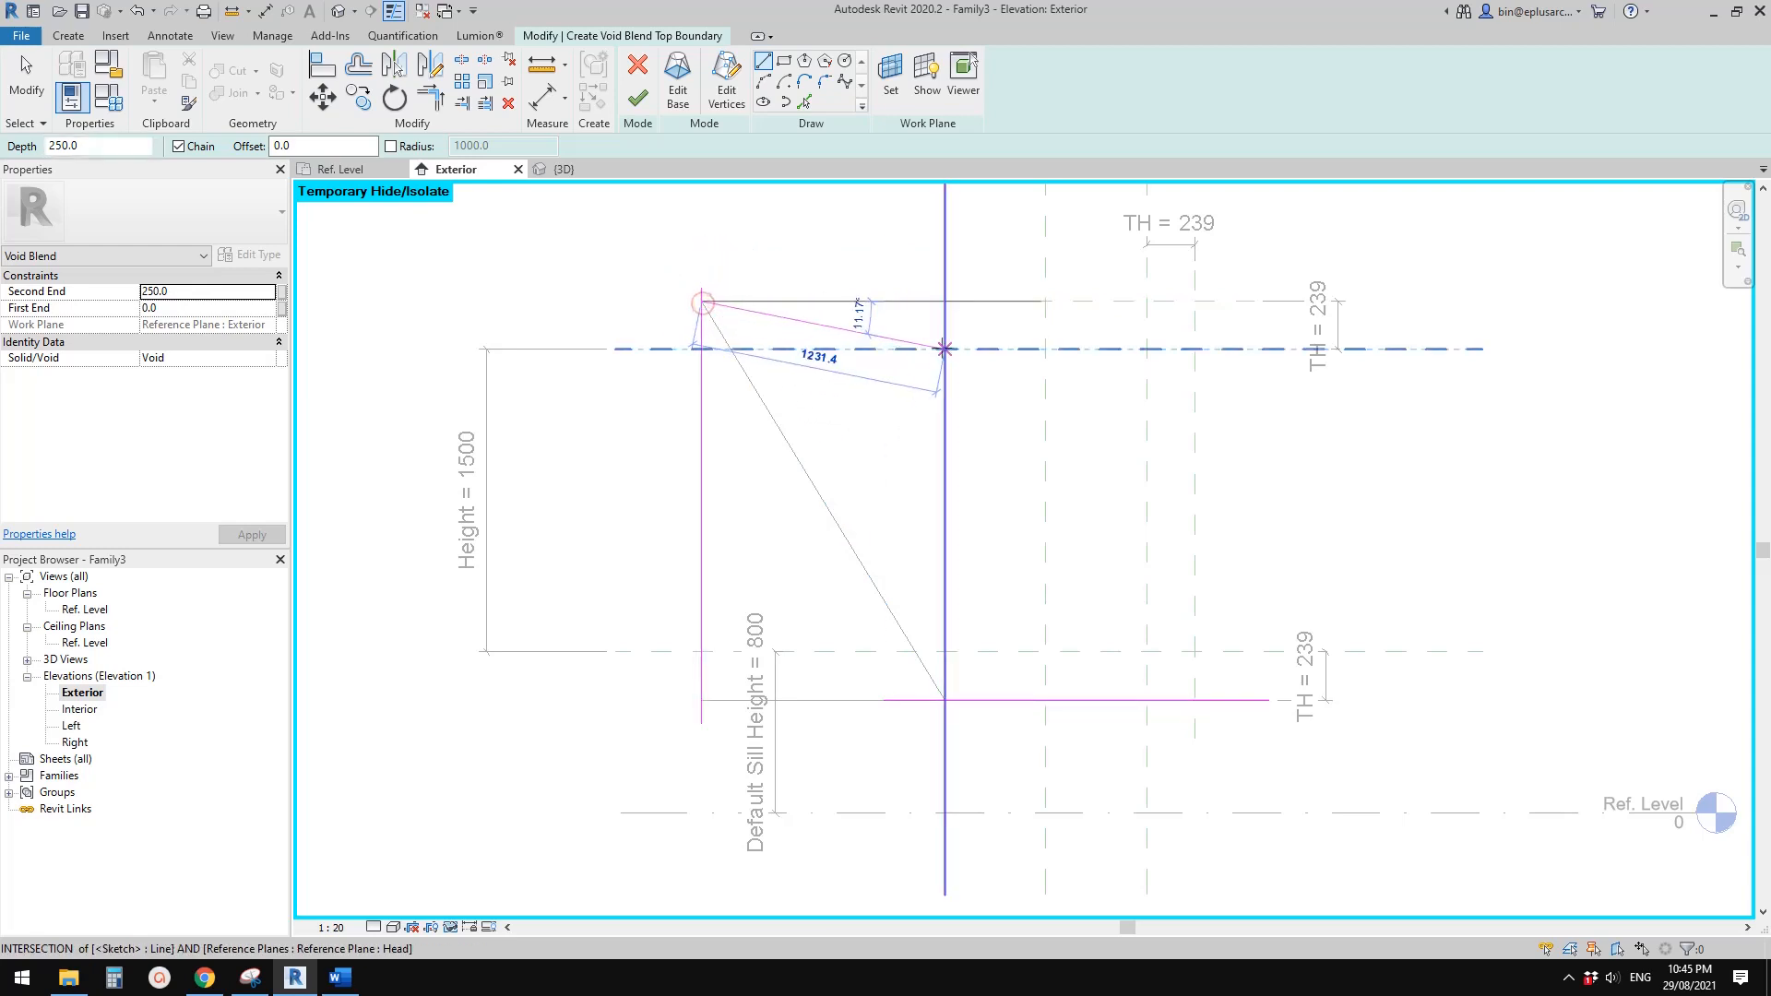
# Trim the top boundary lines into a closed four-sided outline and finish the void blend
pyautogui.press('t')
pyautogui.press('r')
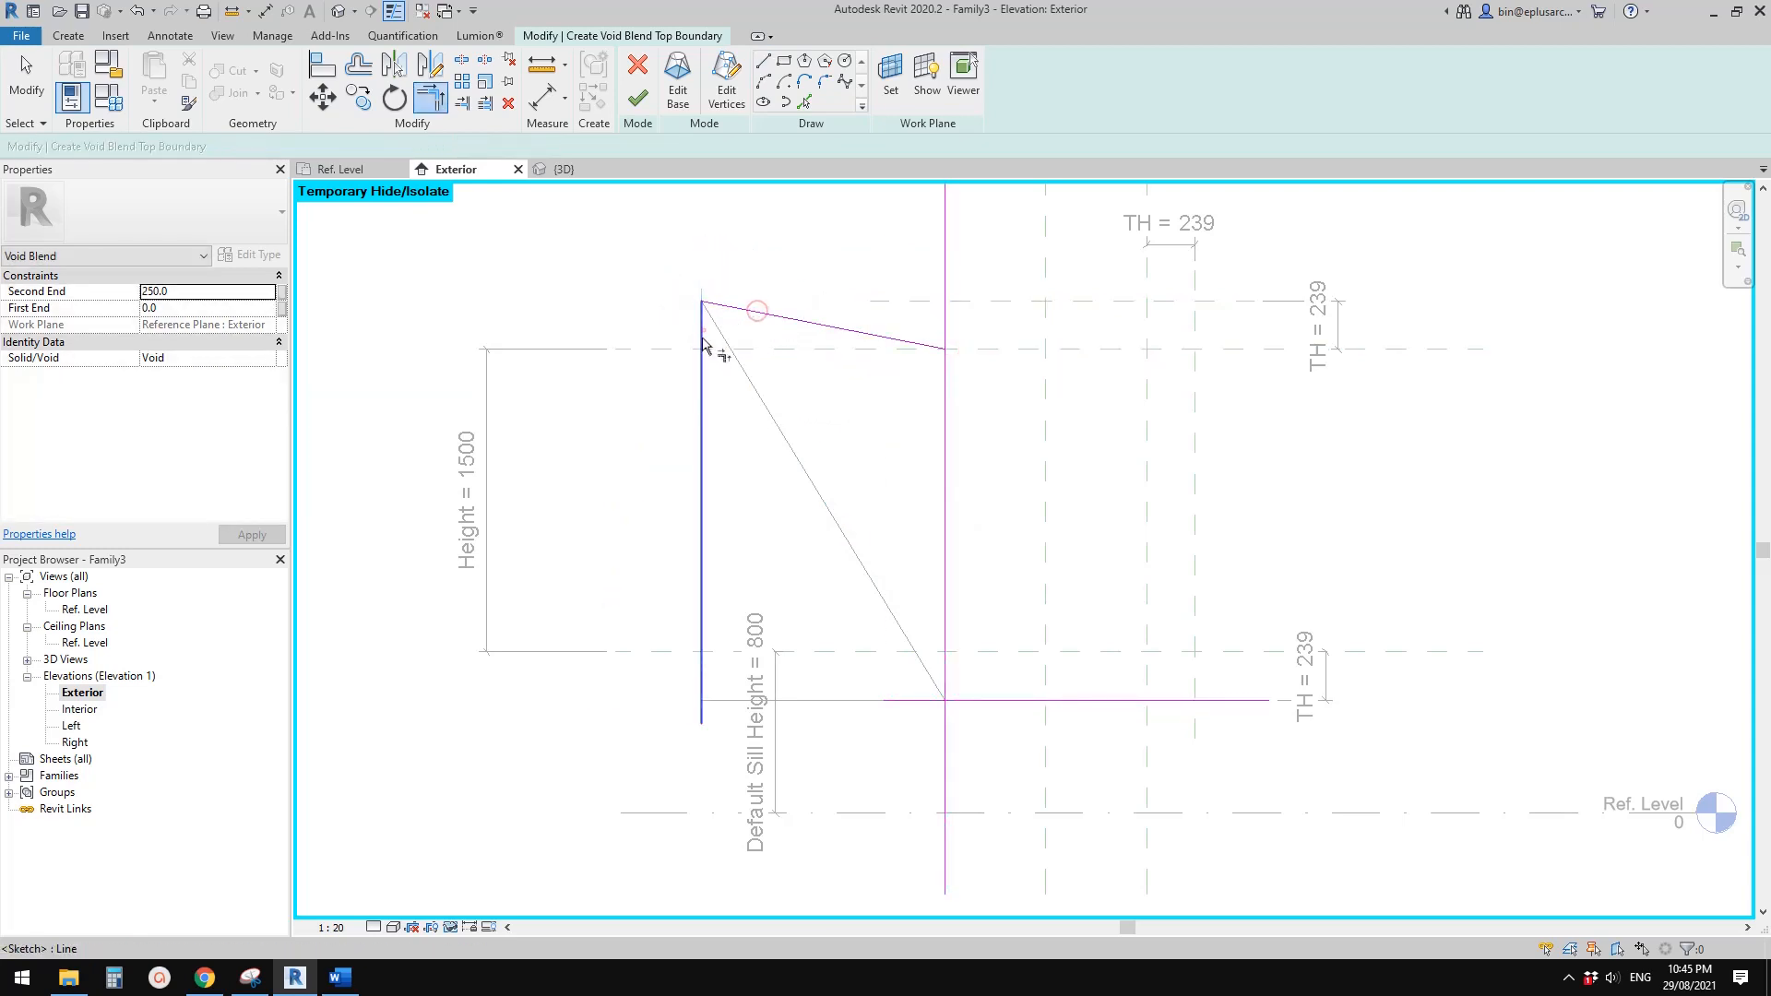
pyautogui.click(909, 702)
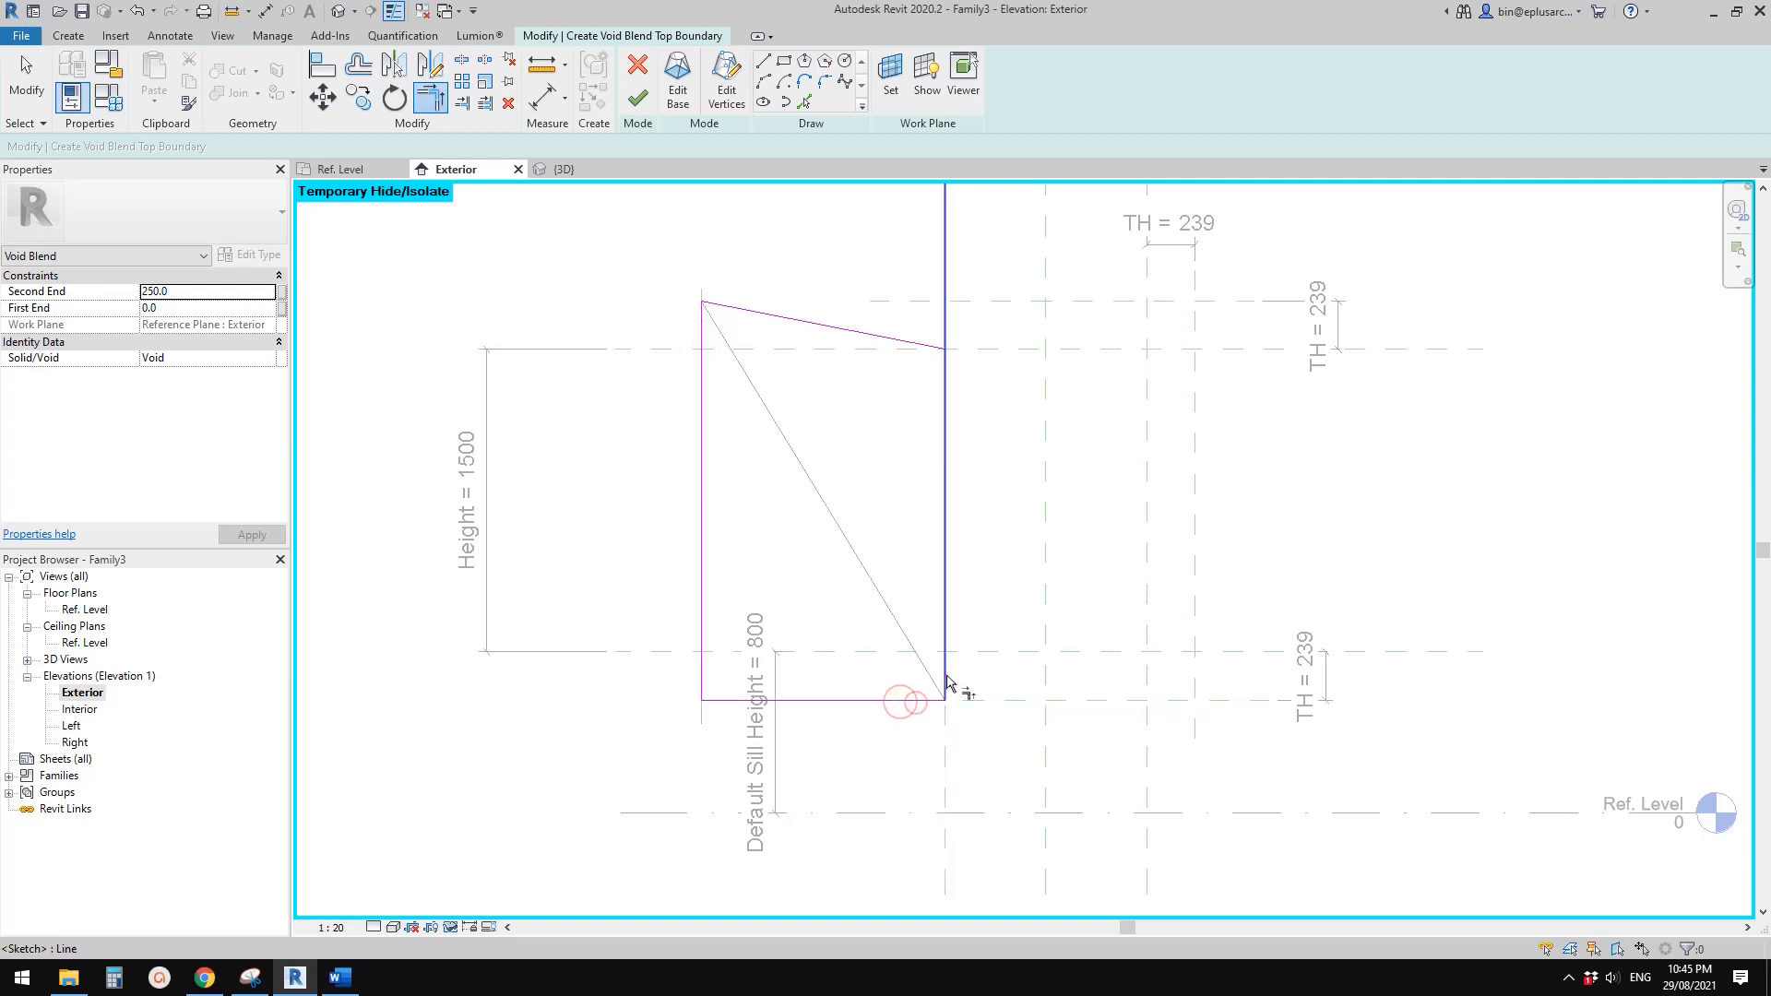
pyautogui.click(946, 682)
pyautogui.click(926, 349)
pyautogui.press('Escape')
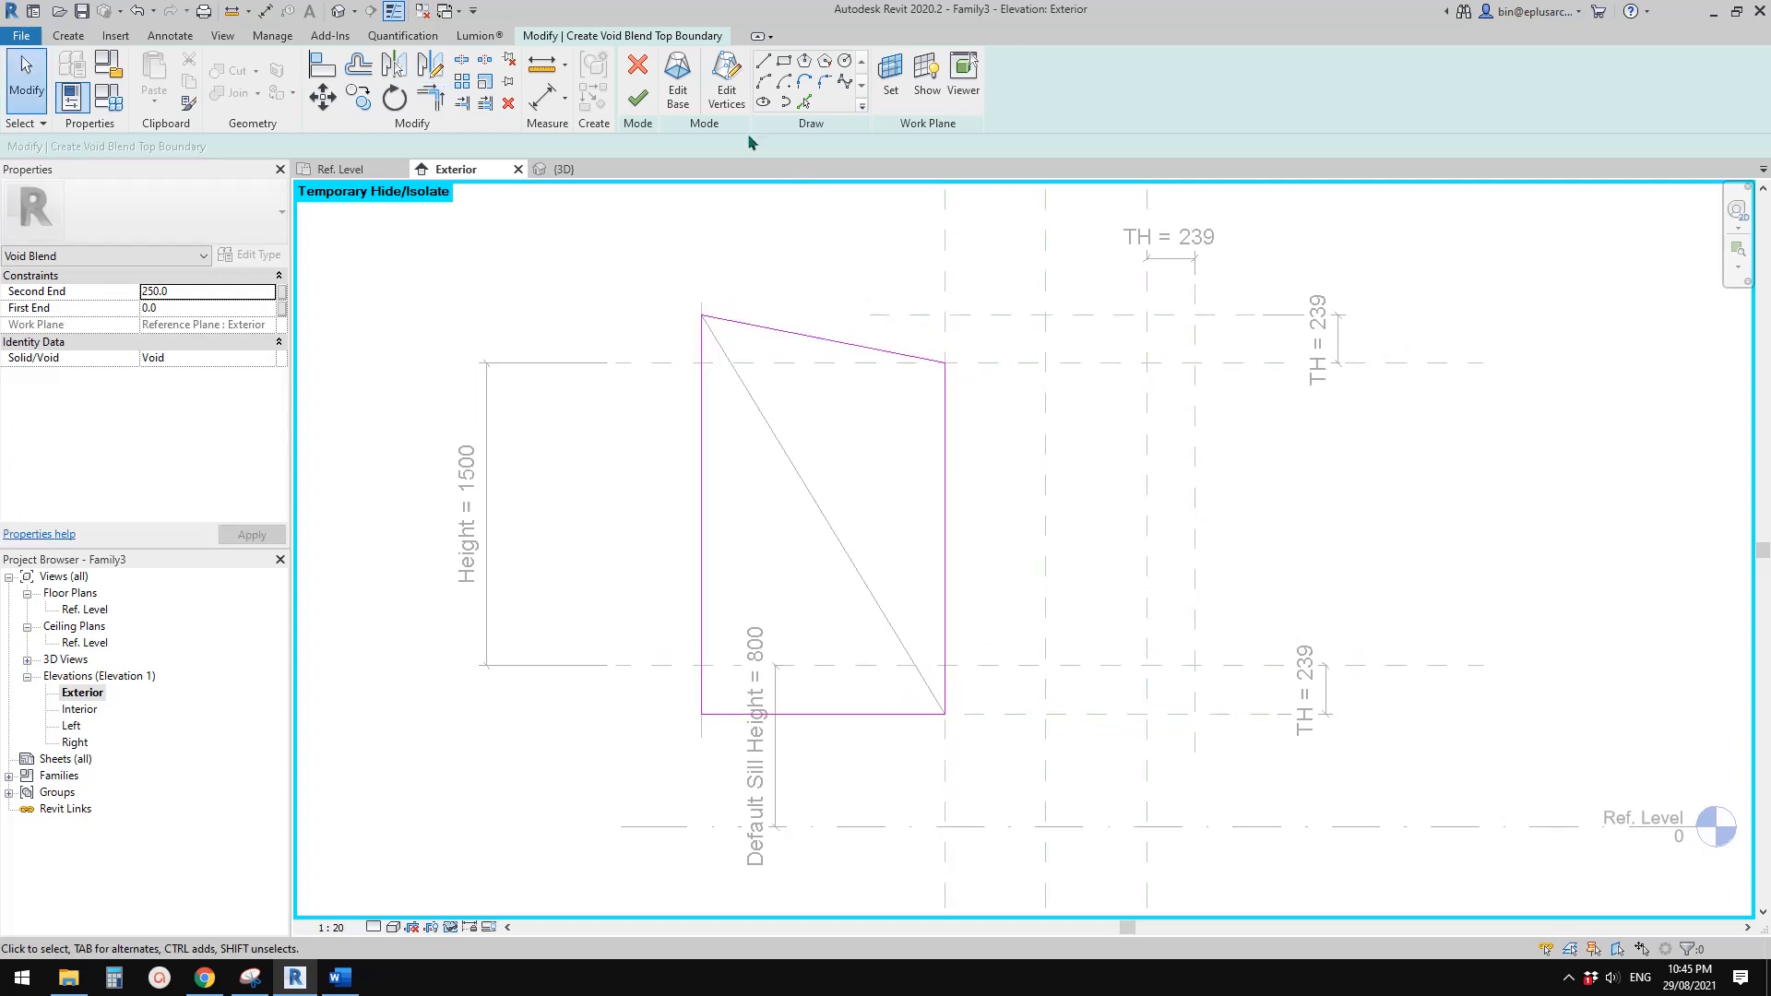
pyautogui.click(638, 100)
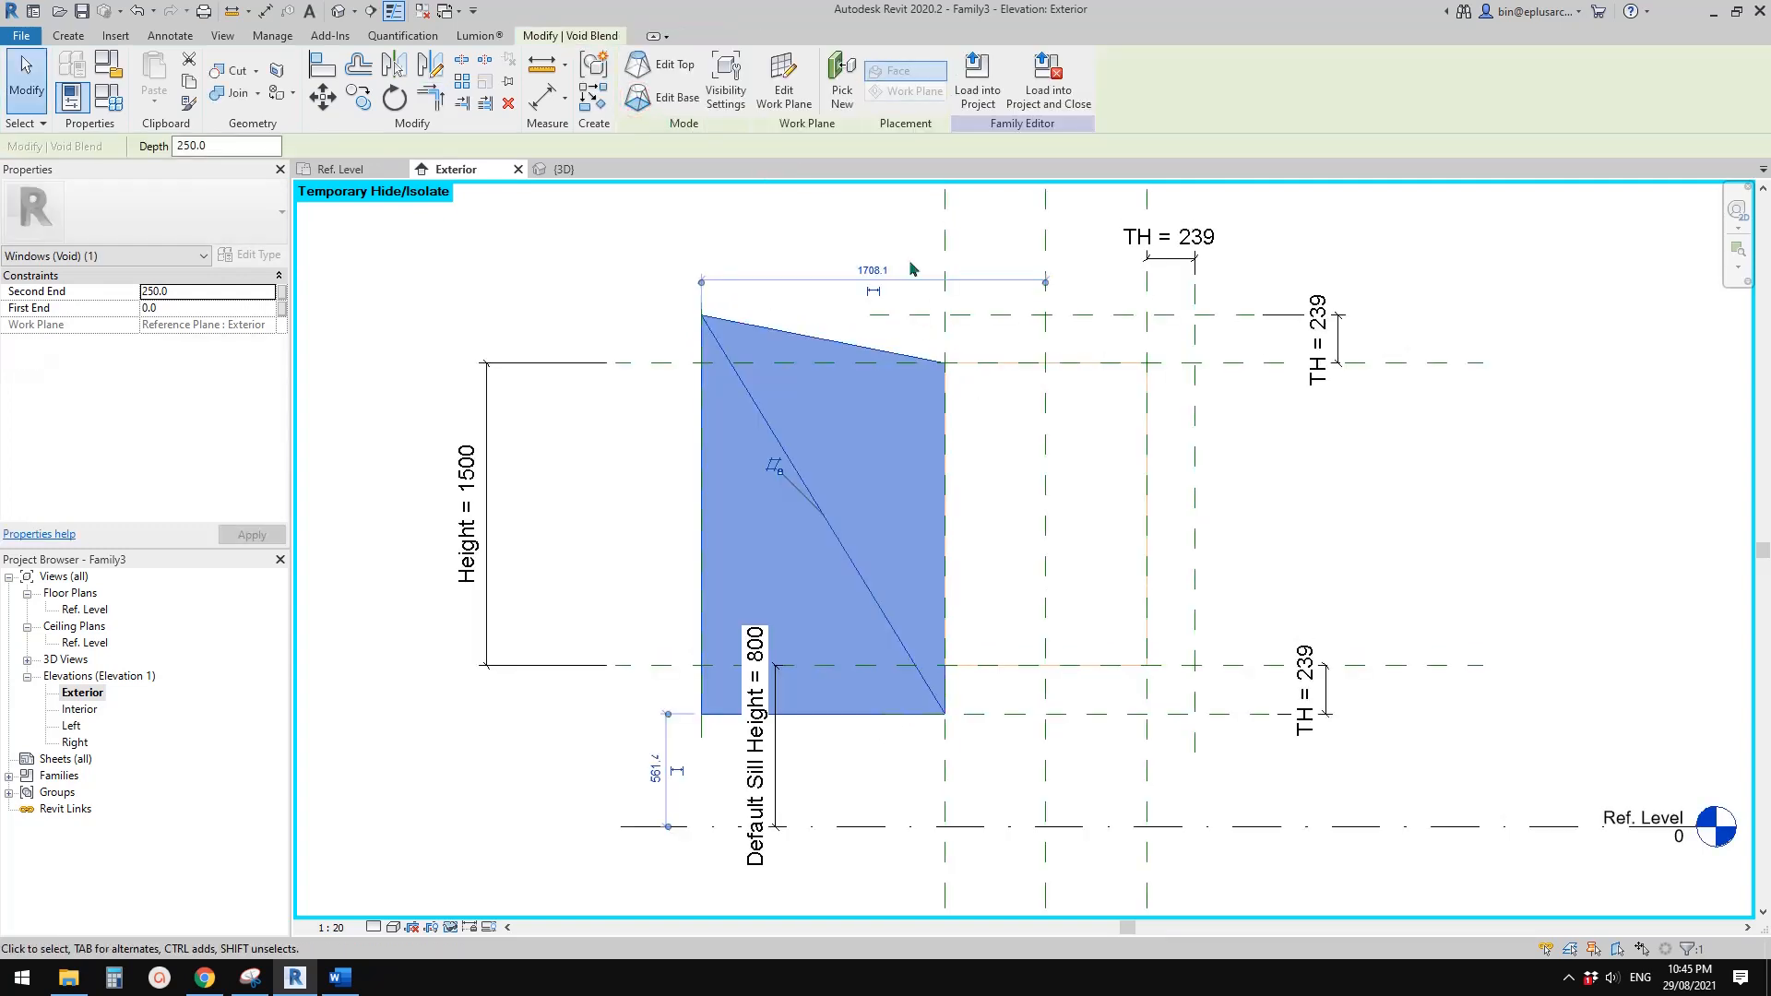
# In the Ref. Level plan, stretch the void blend's second end to the outer reference plane at offset D and lock it there
pyautogui.click(339, 12)
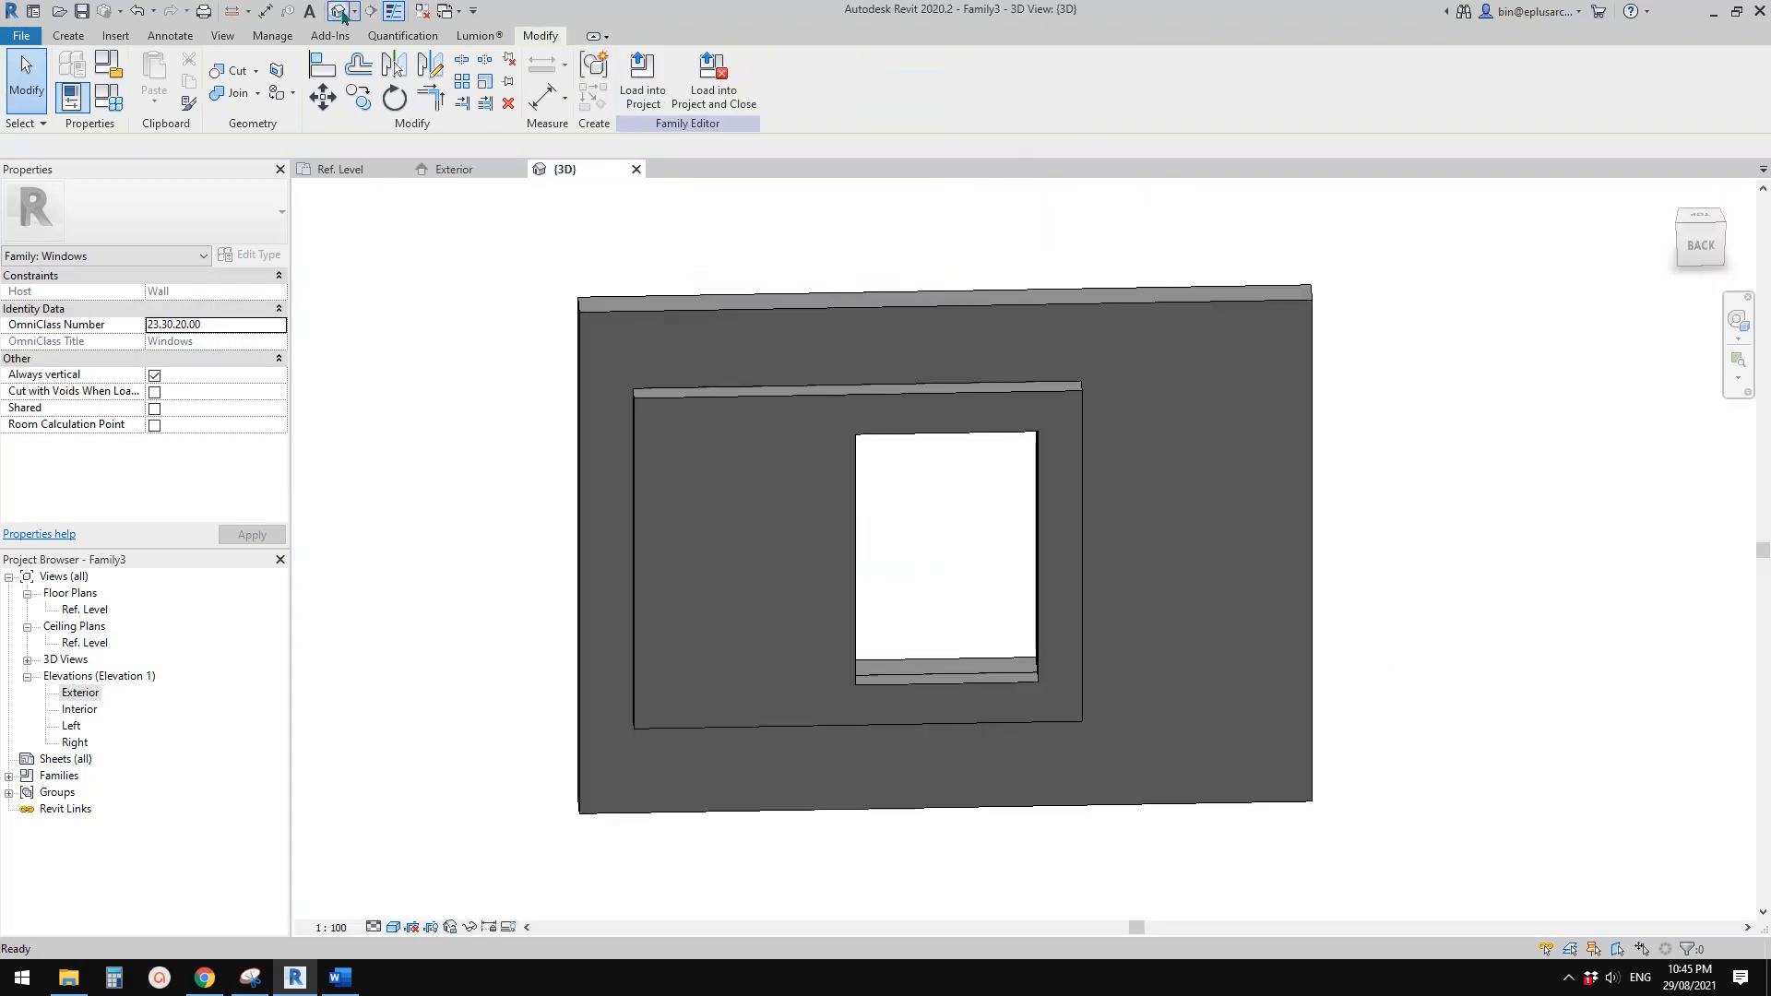
pyautogui.doubleClick(81, 610)
pyautogui.scroll(2, 923, 686)
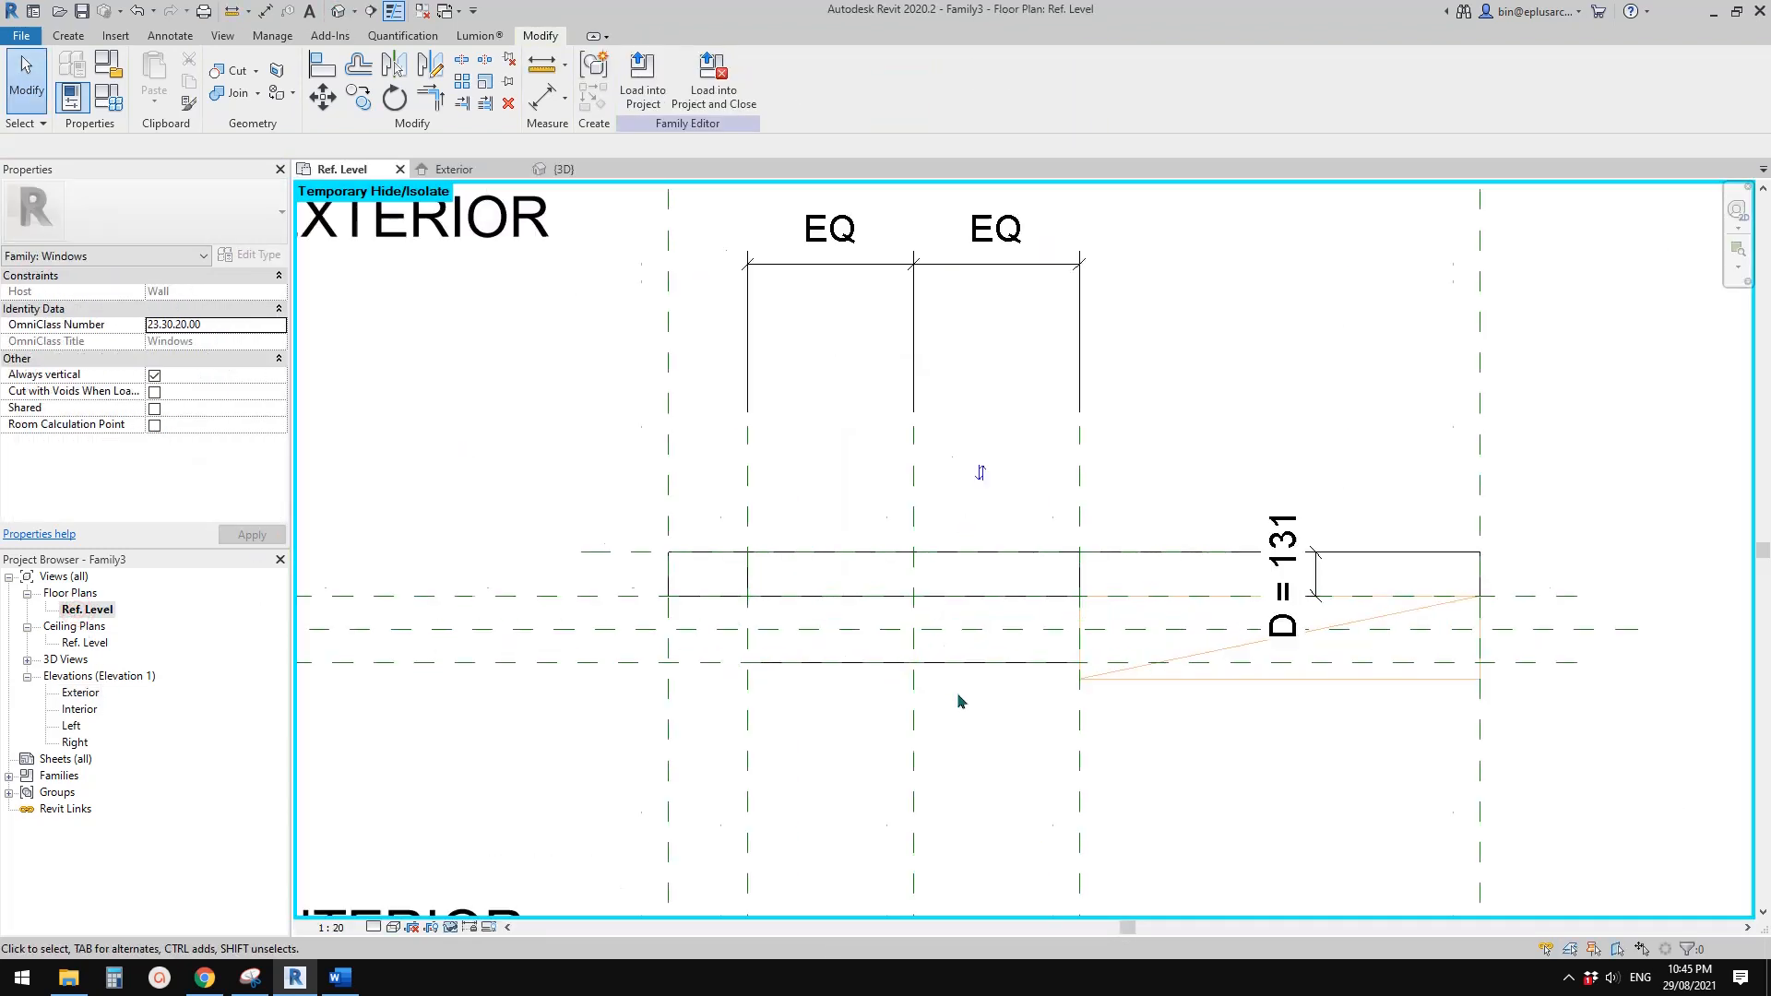
pyautogui.moveTo(957, 698); pyautogui.dragTo(860, 681, button='middle')
pyautogui.moveTo(1152, 667); pyautogui.dragTo(1045, 669, button='middle')
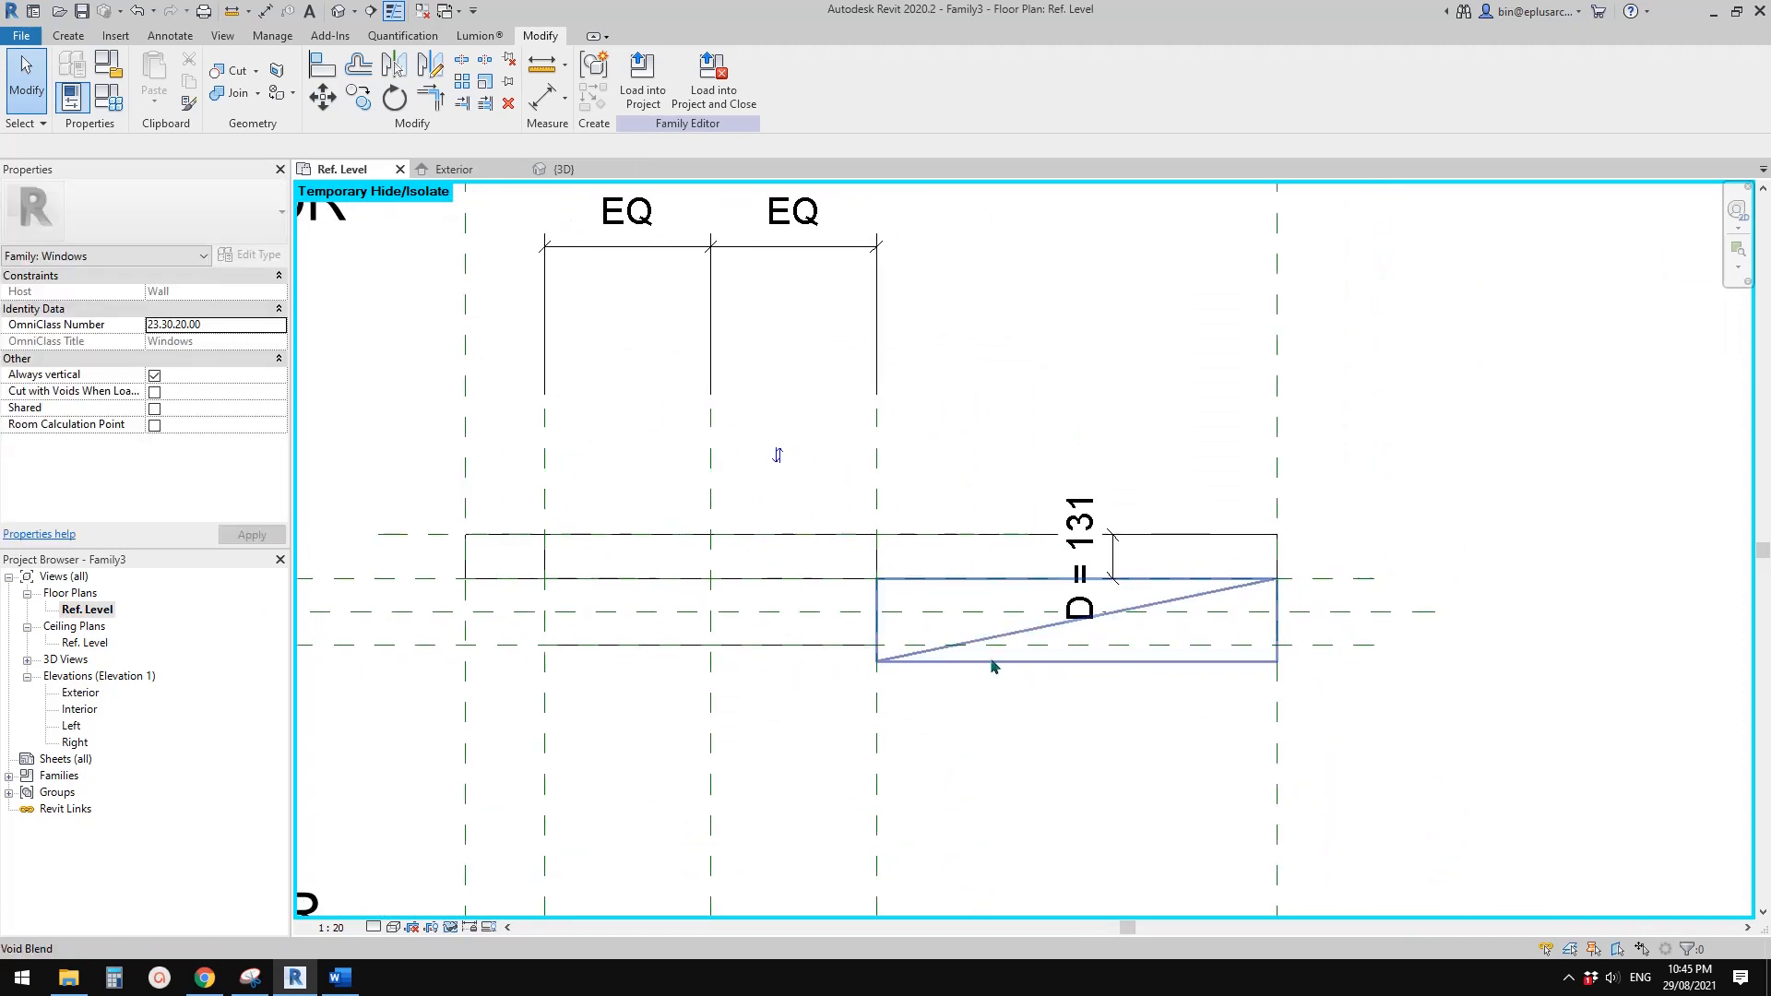
pyautogui.click(1009, 664)
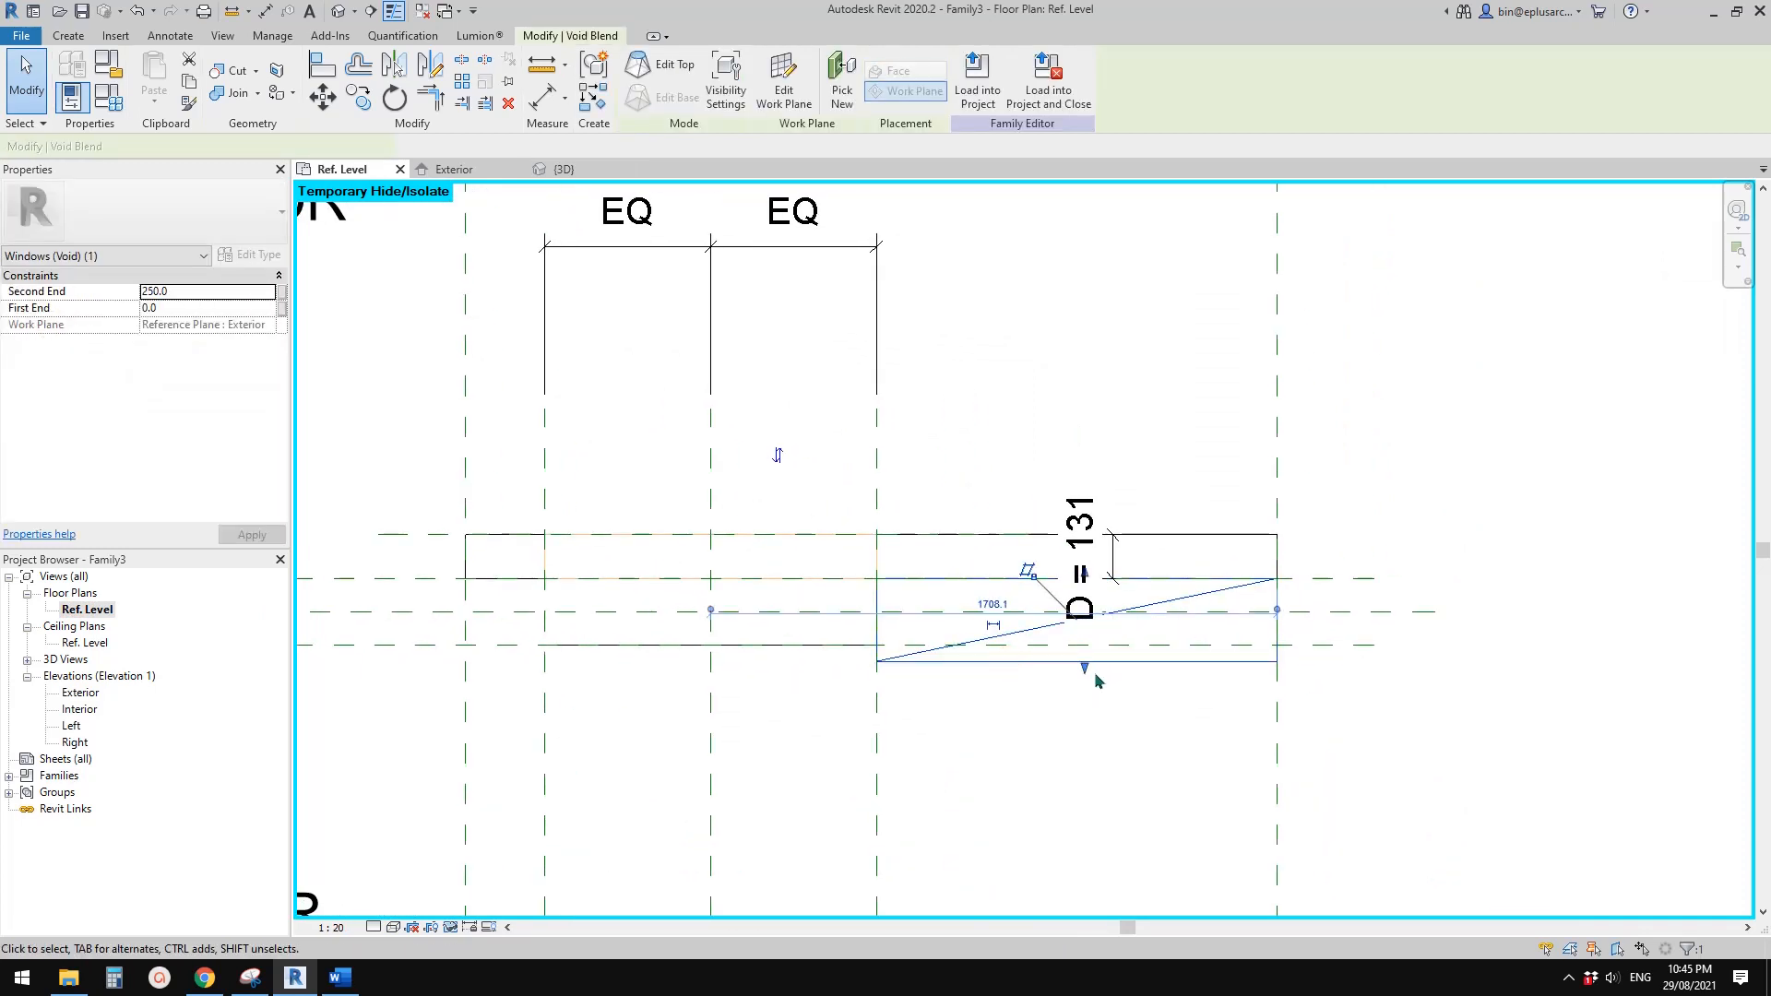
pyautogui.moveTo(1085, 676); pyautogui.dragTo(420, 535)
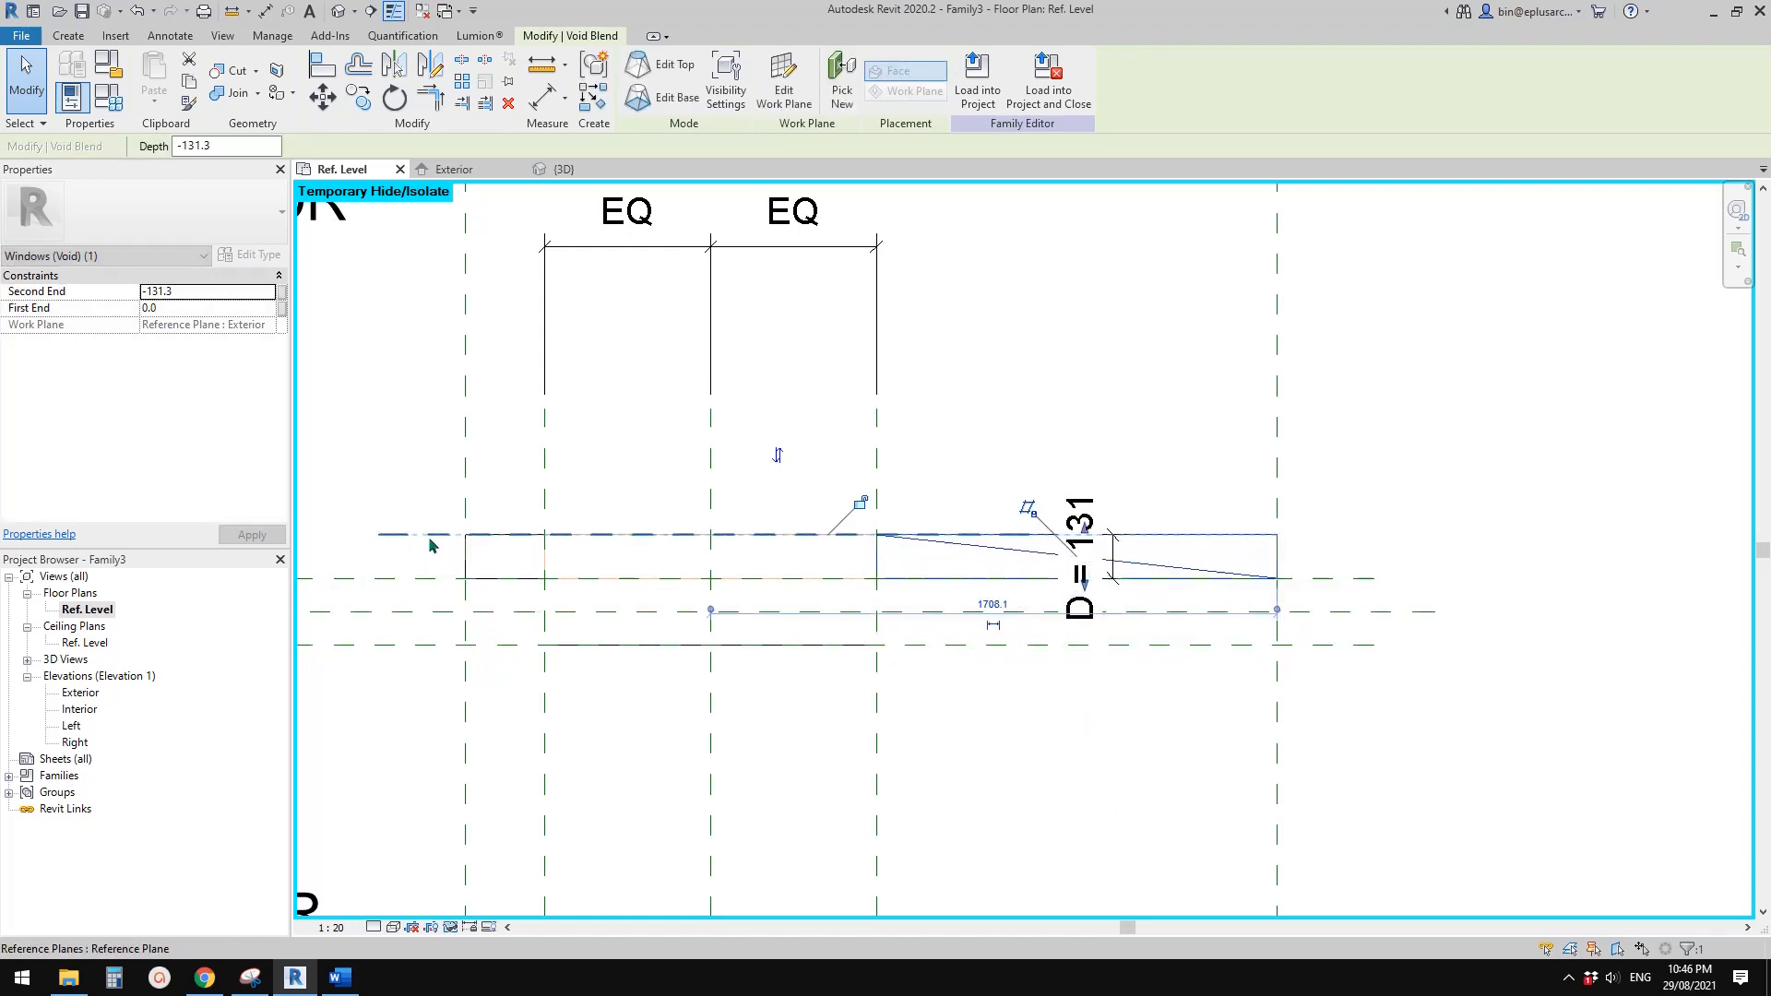
pyautogui.click(858, 508)
# Open the 3D view, edit the void blend's top boundary, and start editing its vertex connections
pyautogui.click(341, 12)
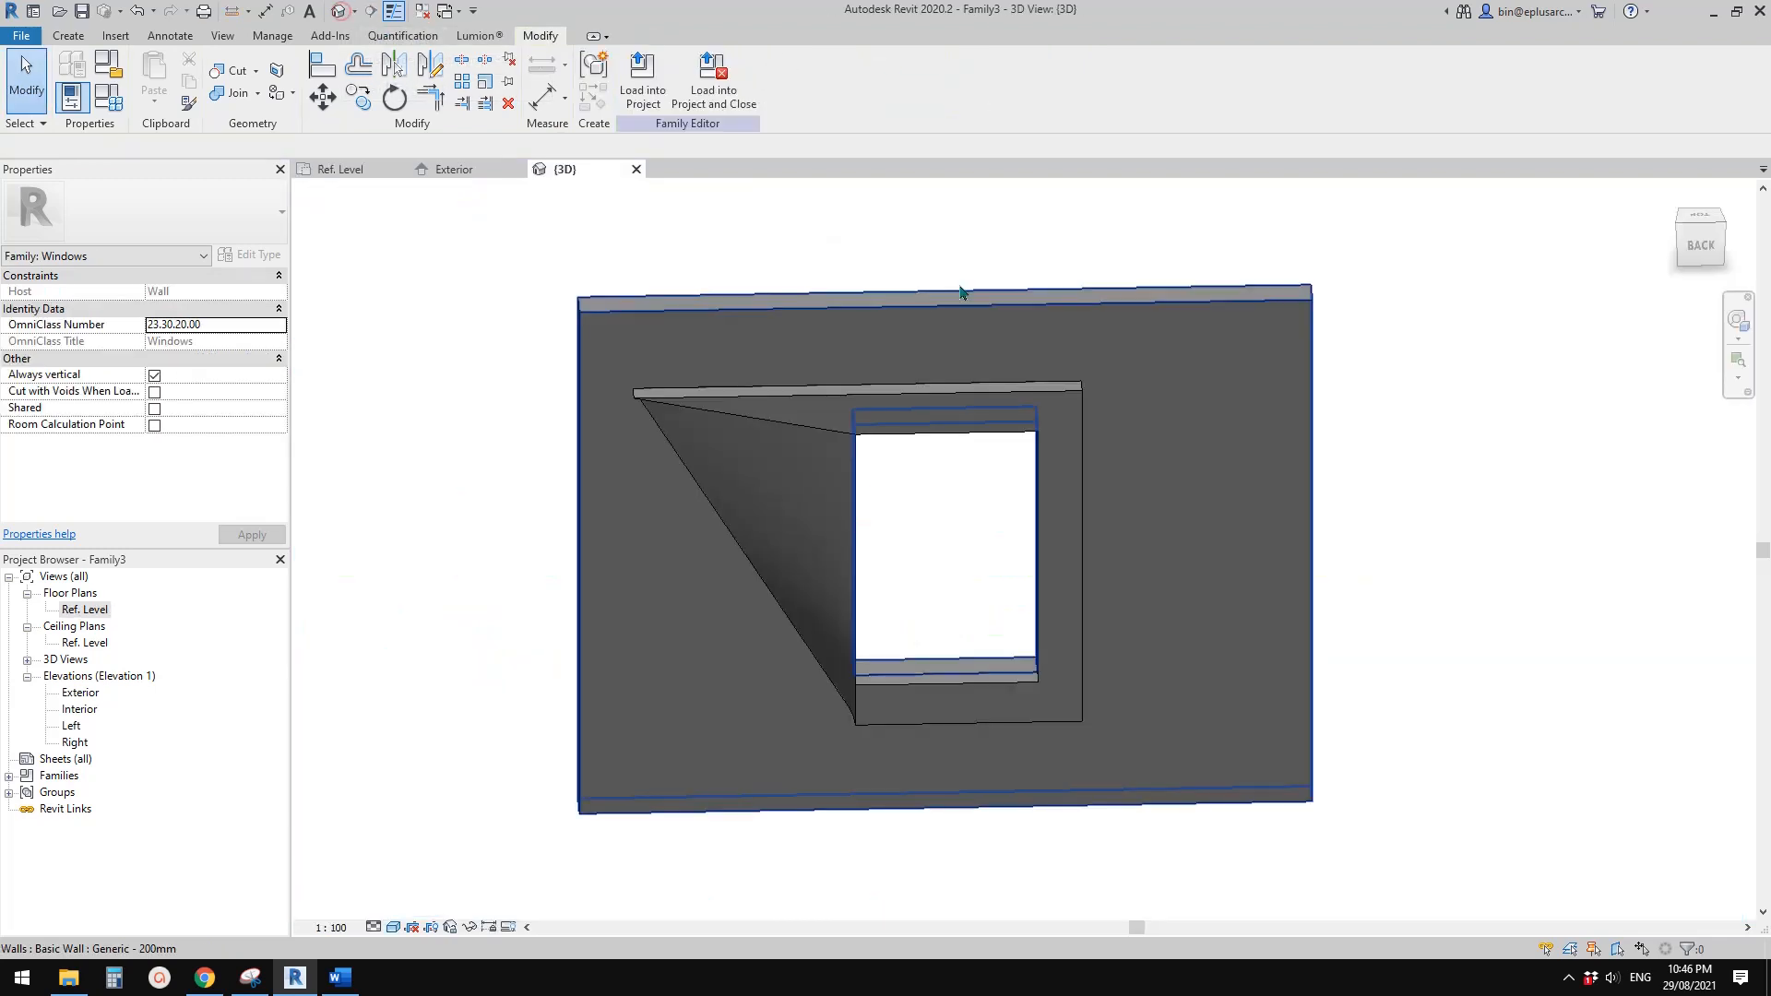
pyautogui.keyDown('shift'); pyautogui.moveTo(1057, 421); pyautogui.dragTo(846, 844, button='middle'); pyautogui.keyUp('shift')
pyautogui.scroll(2, 871, 726)
pyautogui.keyDown('shift'); pyautogui.moveTo(883, 721); pyautogui.dragTo(882, 681, button='middle'); pyautogui.keyUp('shift')
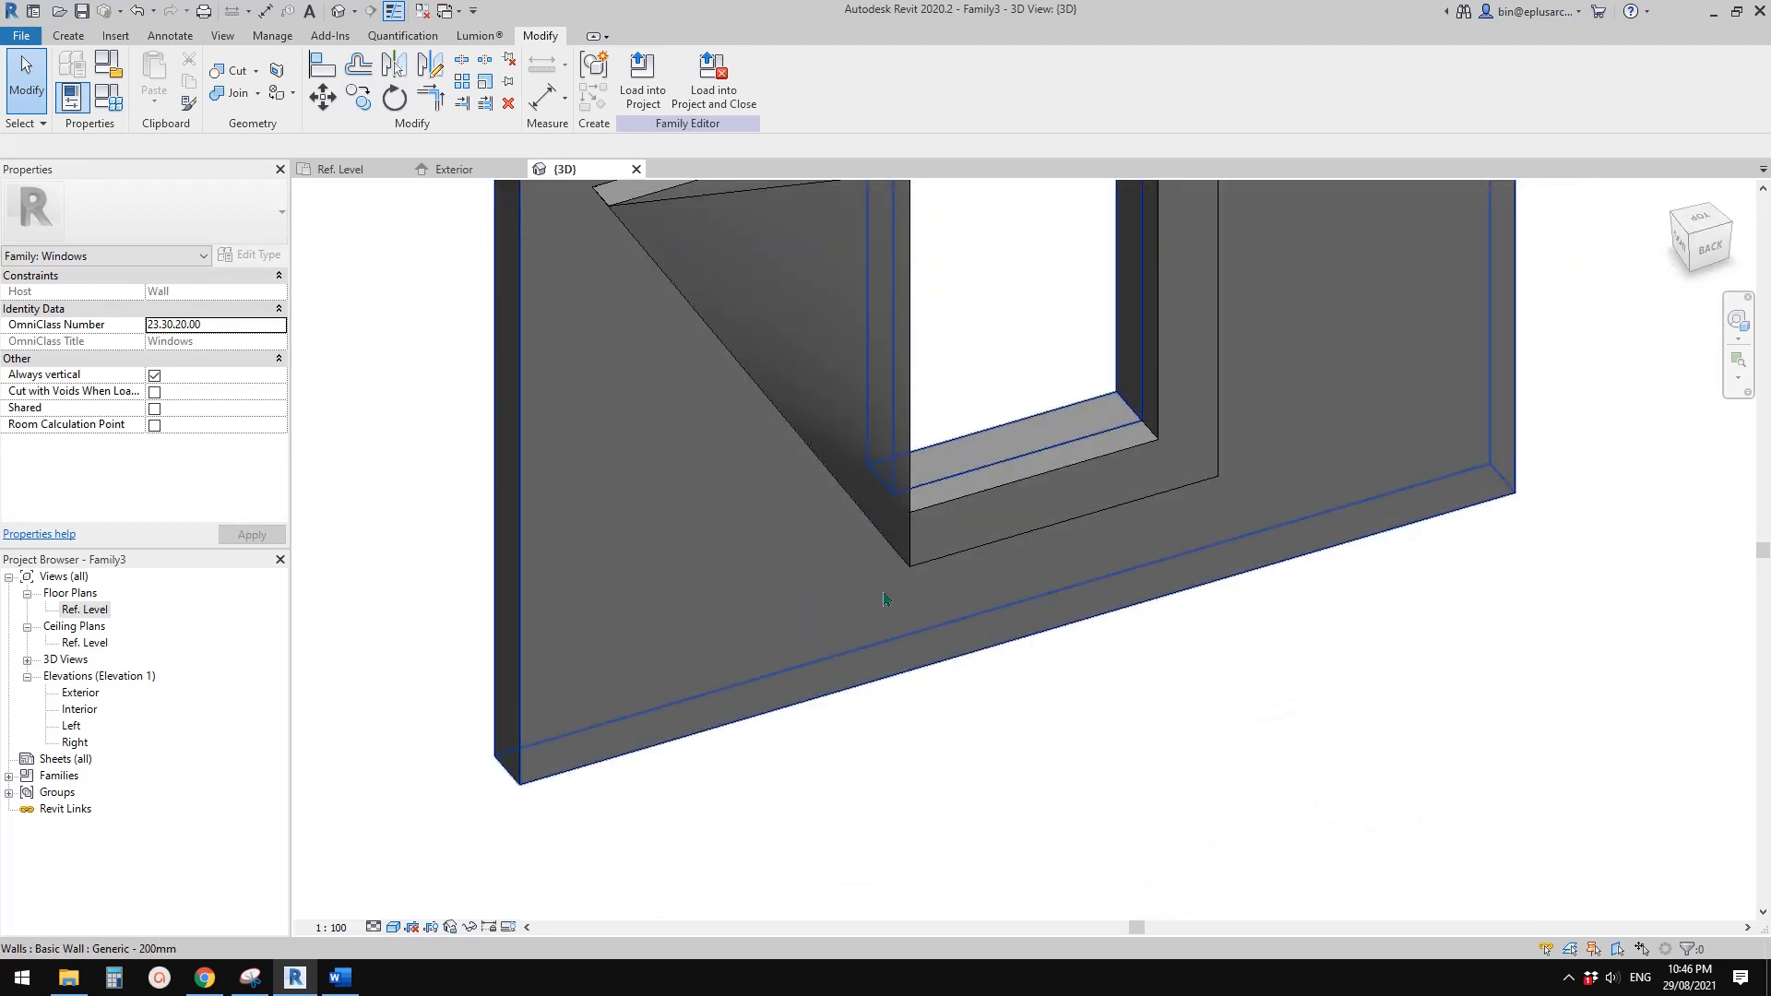
pyautogui.moveTo(928, 604); pyautogui.dragTo(914, 713, button='middle')
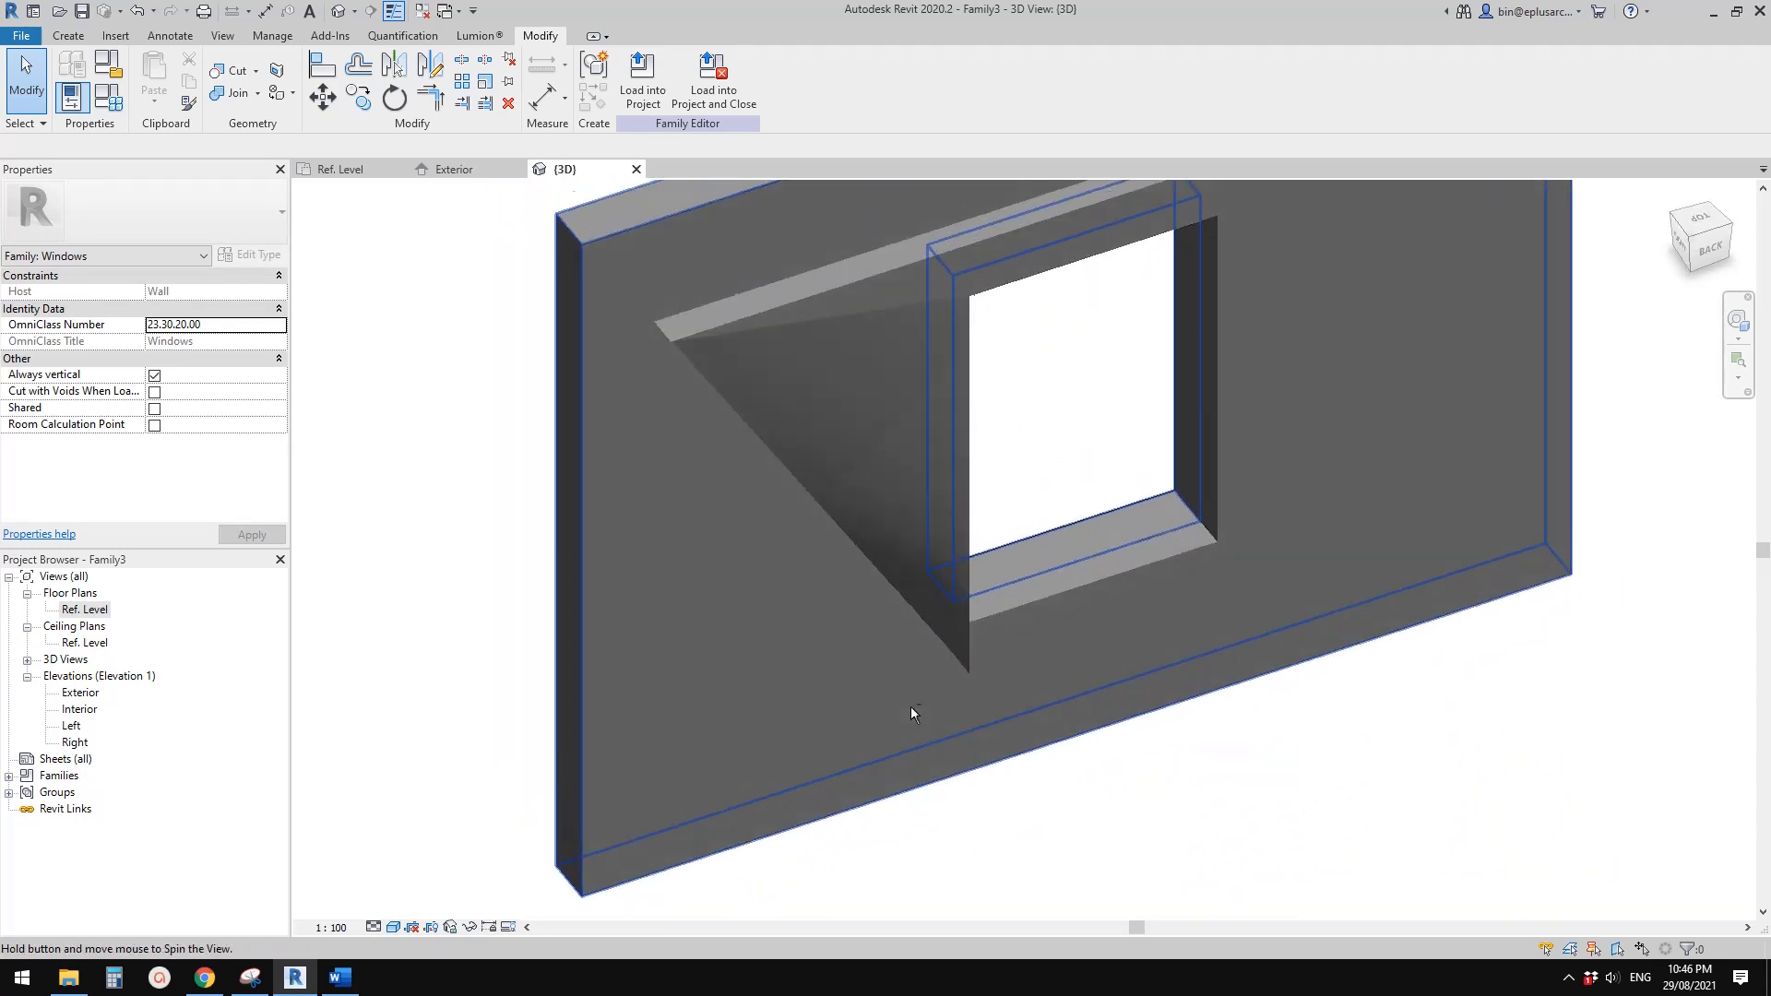
pyautogui.click(704, 391)
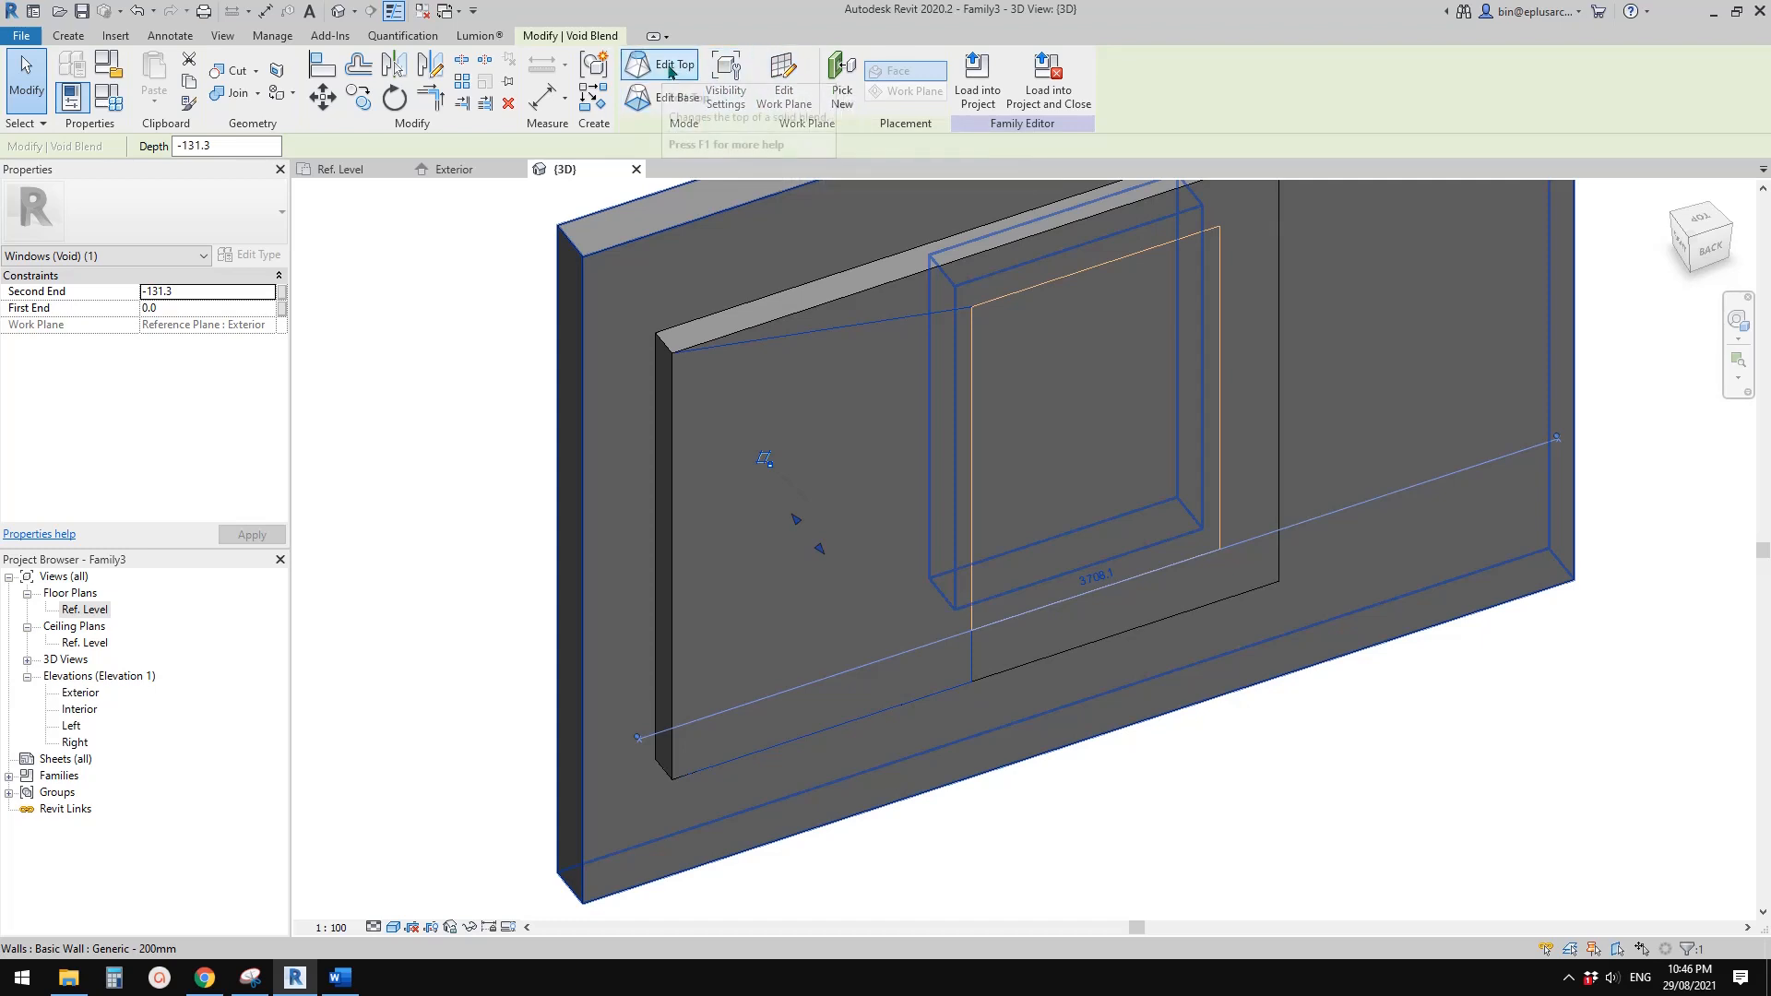
pyautogui.click(672, 72)
pyautogui.keyDown('shift'); pyautogui.moveTo(1070, 461); pyautogui.dragTo(1021, 419, button='middle'); pyautogui.keyUp('shift')
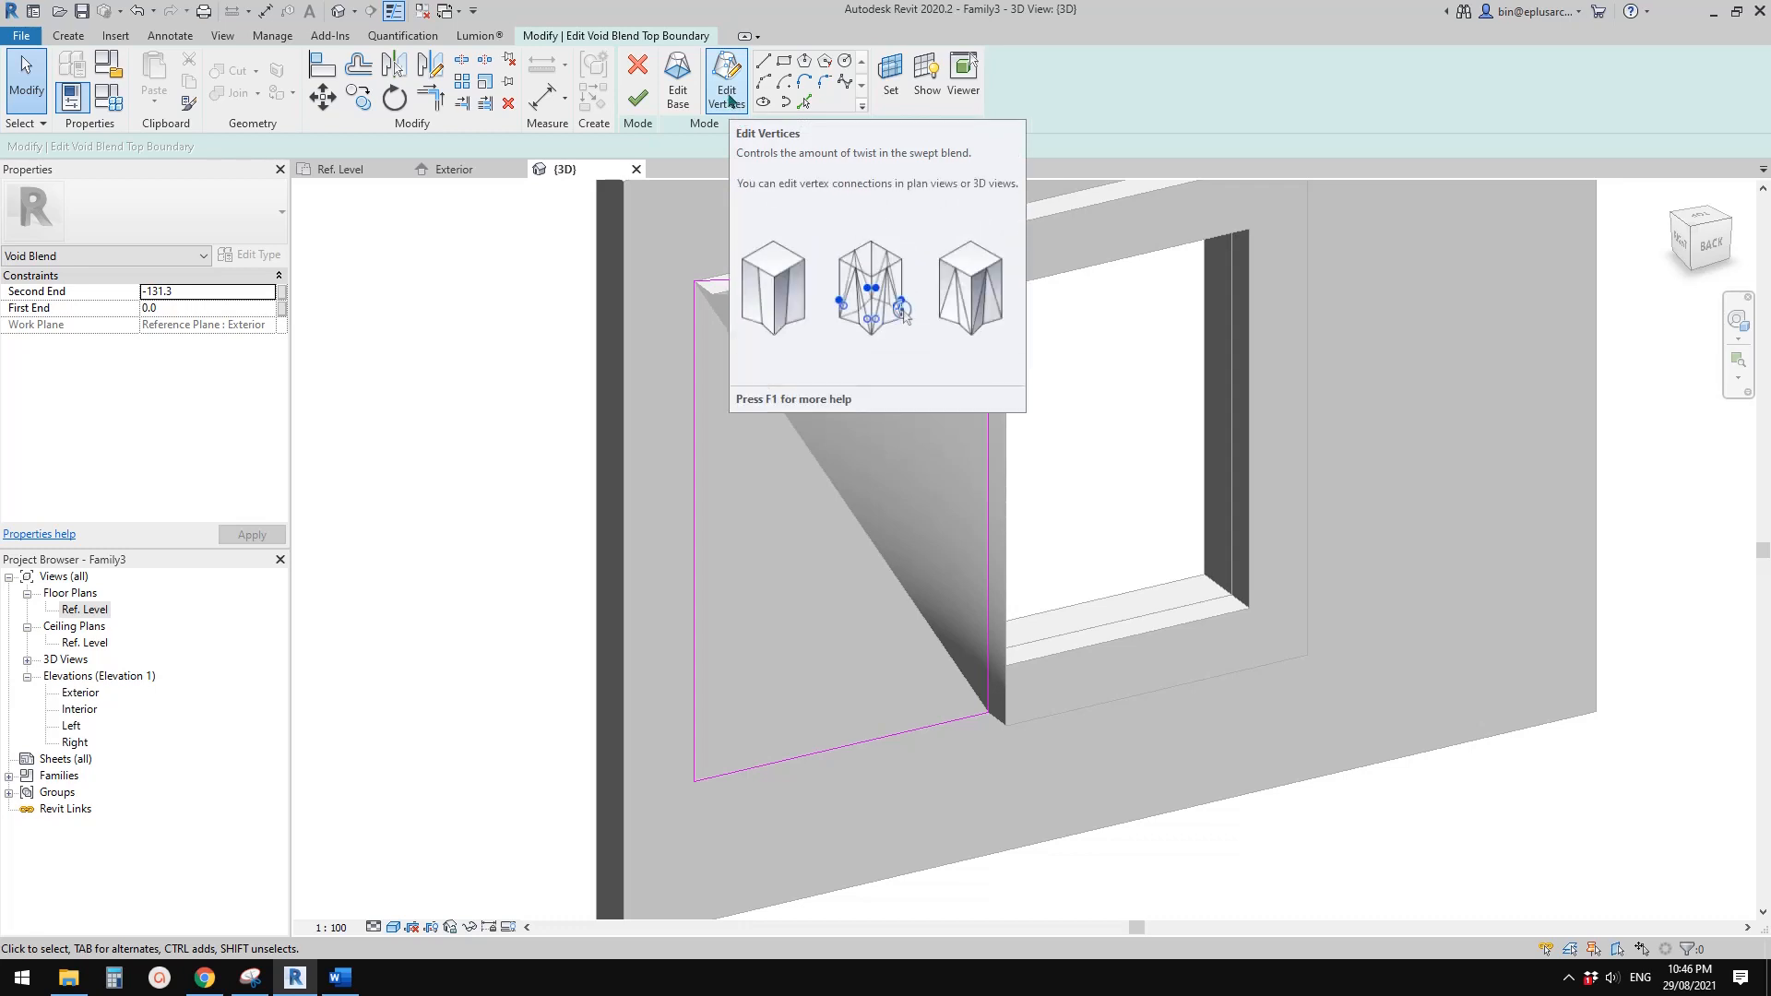
pyautogui.click(729, 100)
# Switch the vertex connection on the void blend's window-side edge to join its lower and upper corners, and finish the blend edit
pyautogui.keyDown('shift'); pyautogui.moveTo(925, 397); pyautogui.dragTo(966, 598, button='middle'); pyautogui.keyUp('shift')
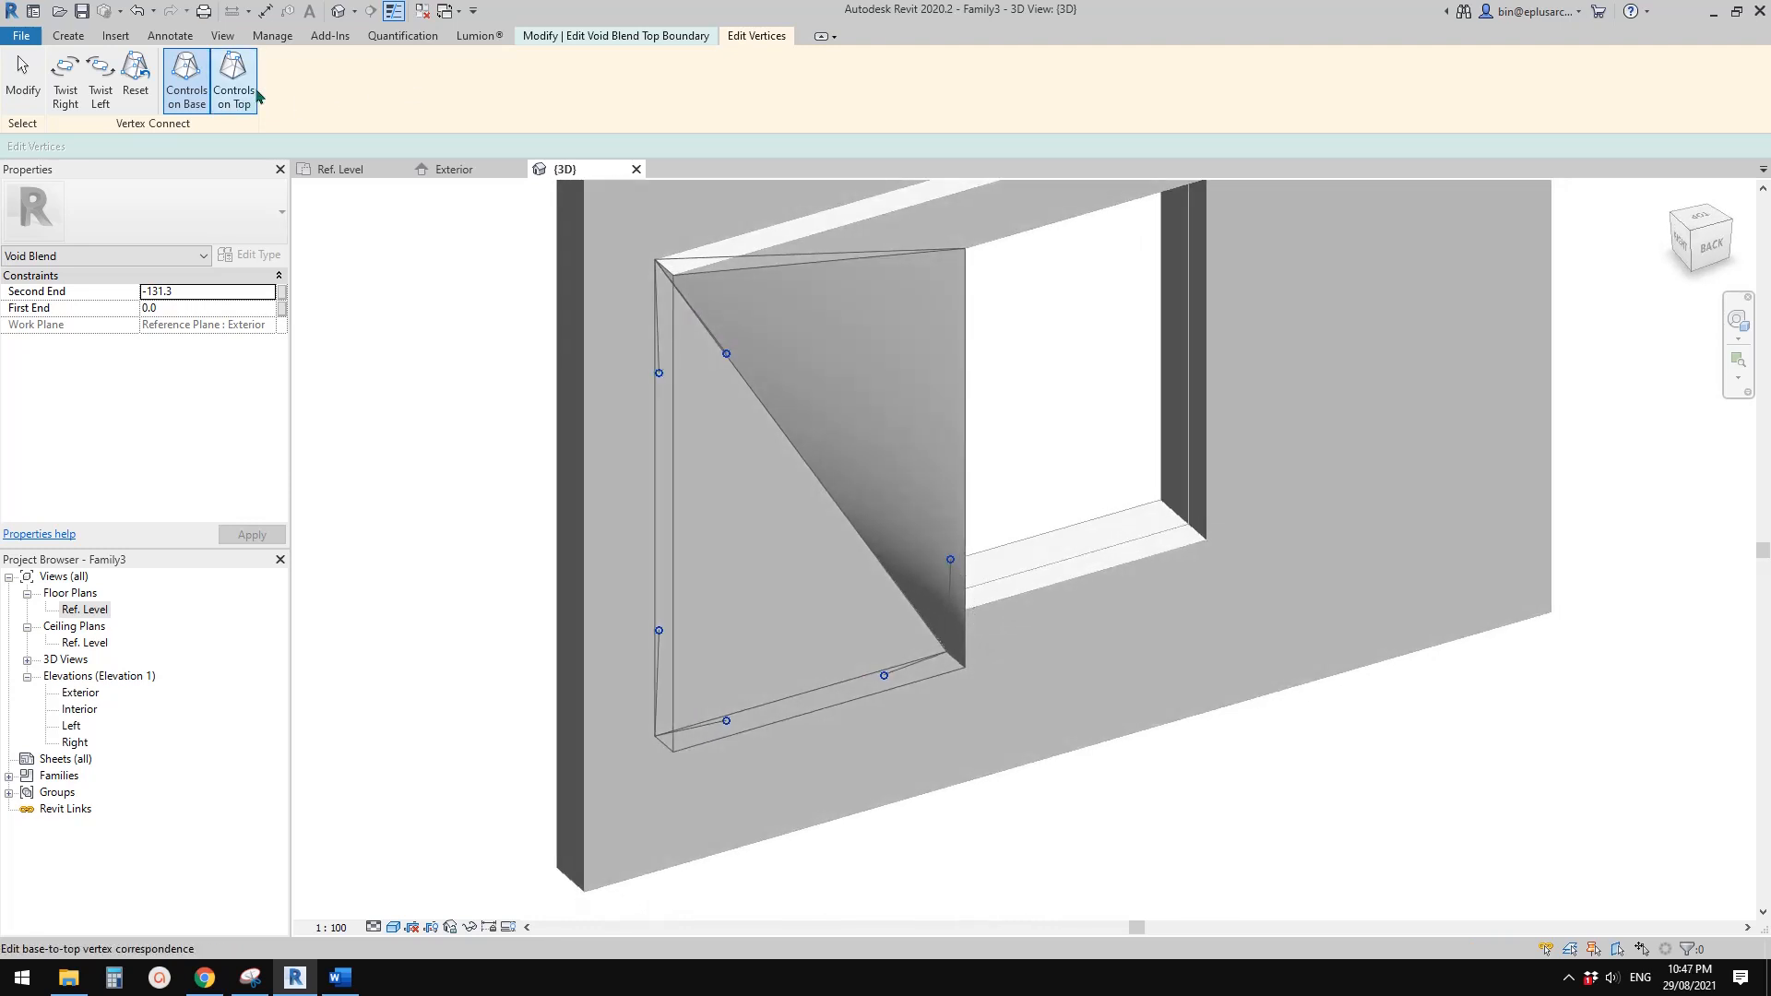
pyautogui.keyDown('shift'); pyautogui.moveTo(909, 439); pyautogui.dragTo(1060, 585, button='middle'); pyautogui.keyUp('shift')
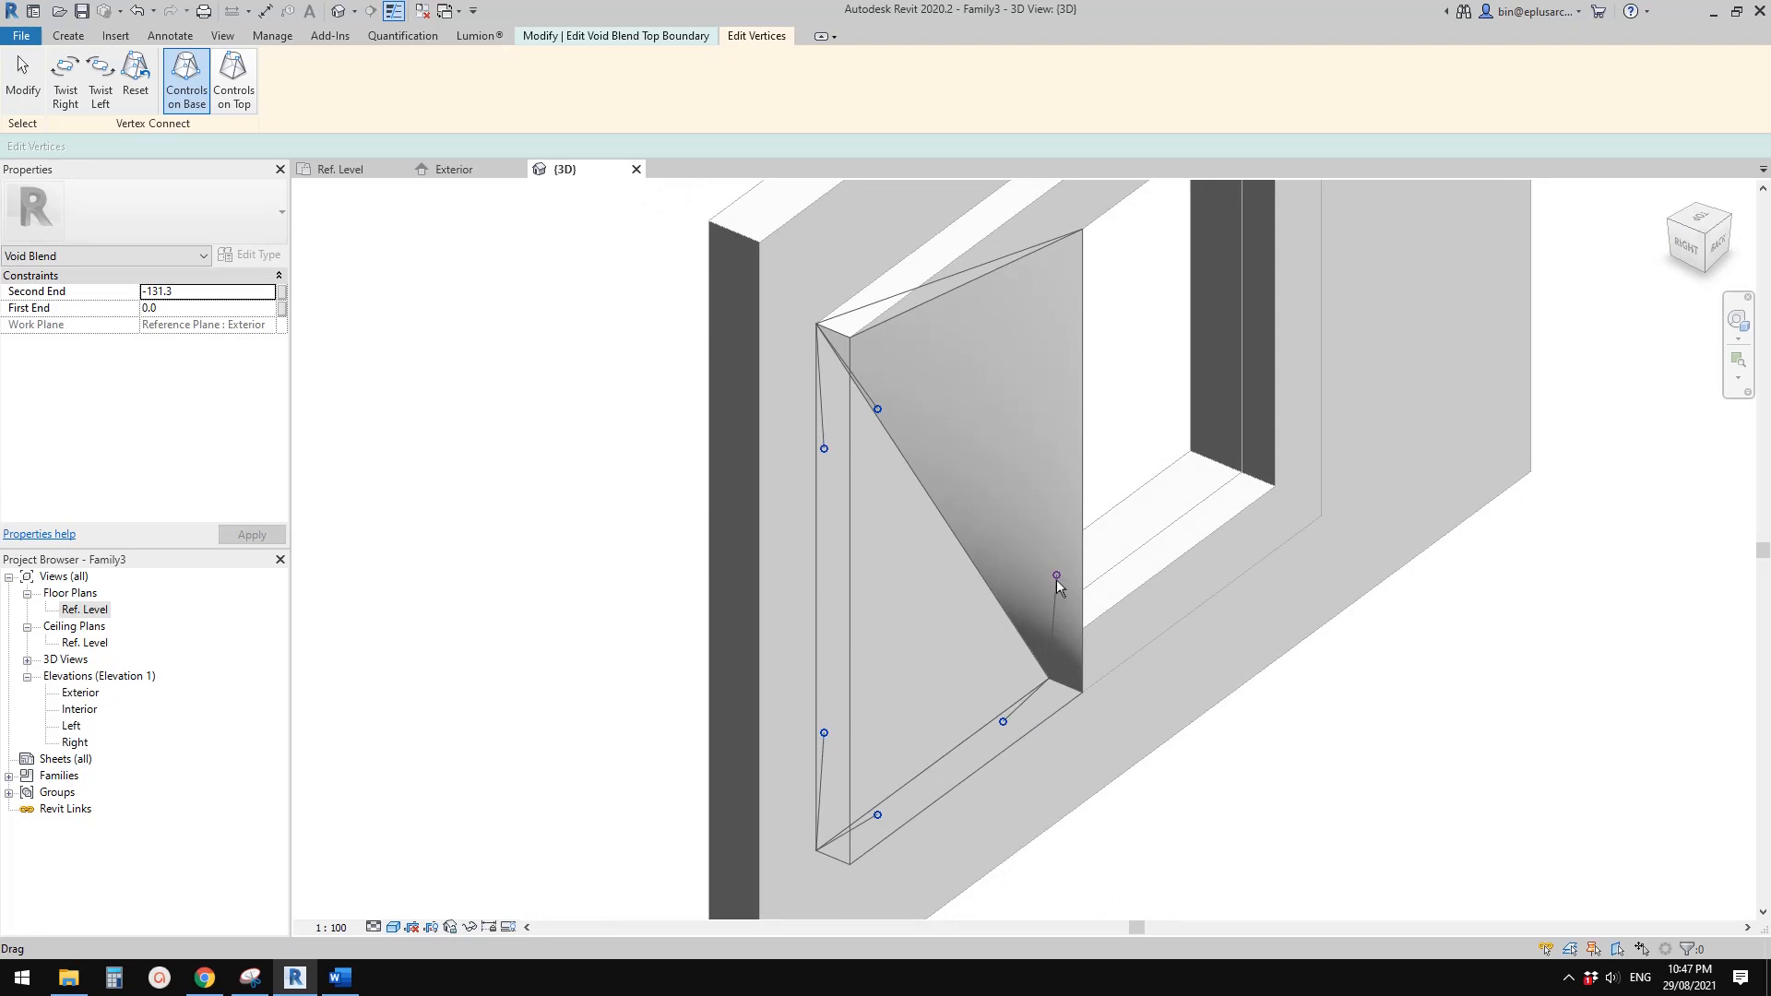
pyautogui.click(1057, 577)
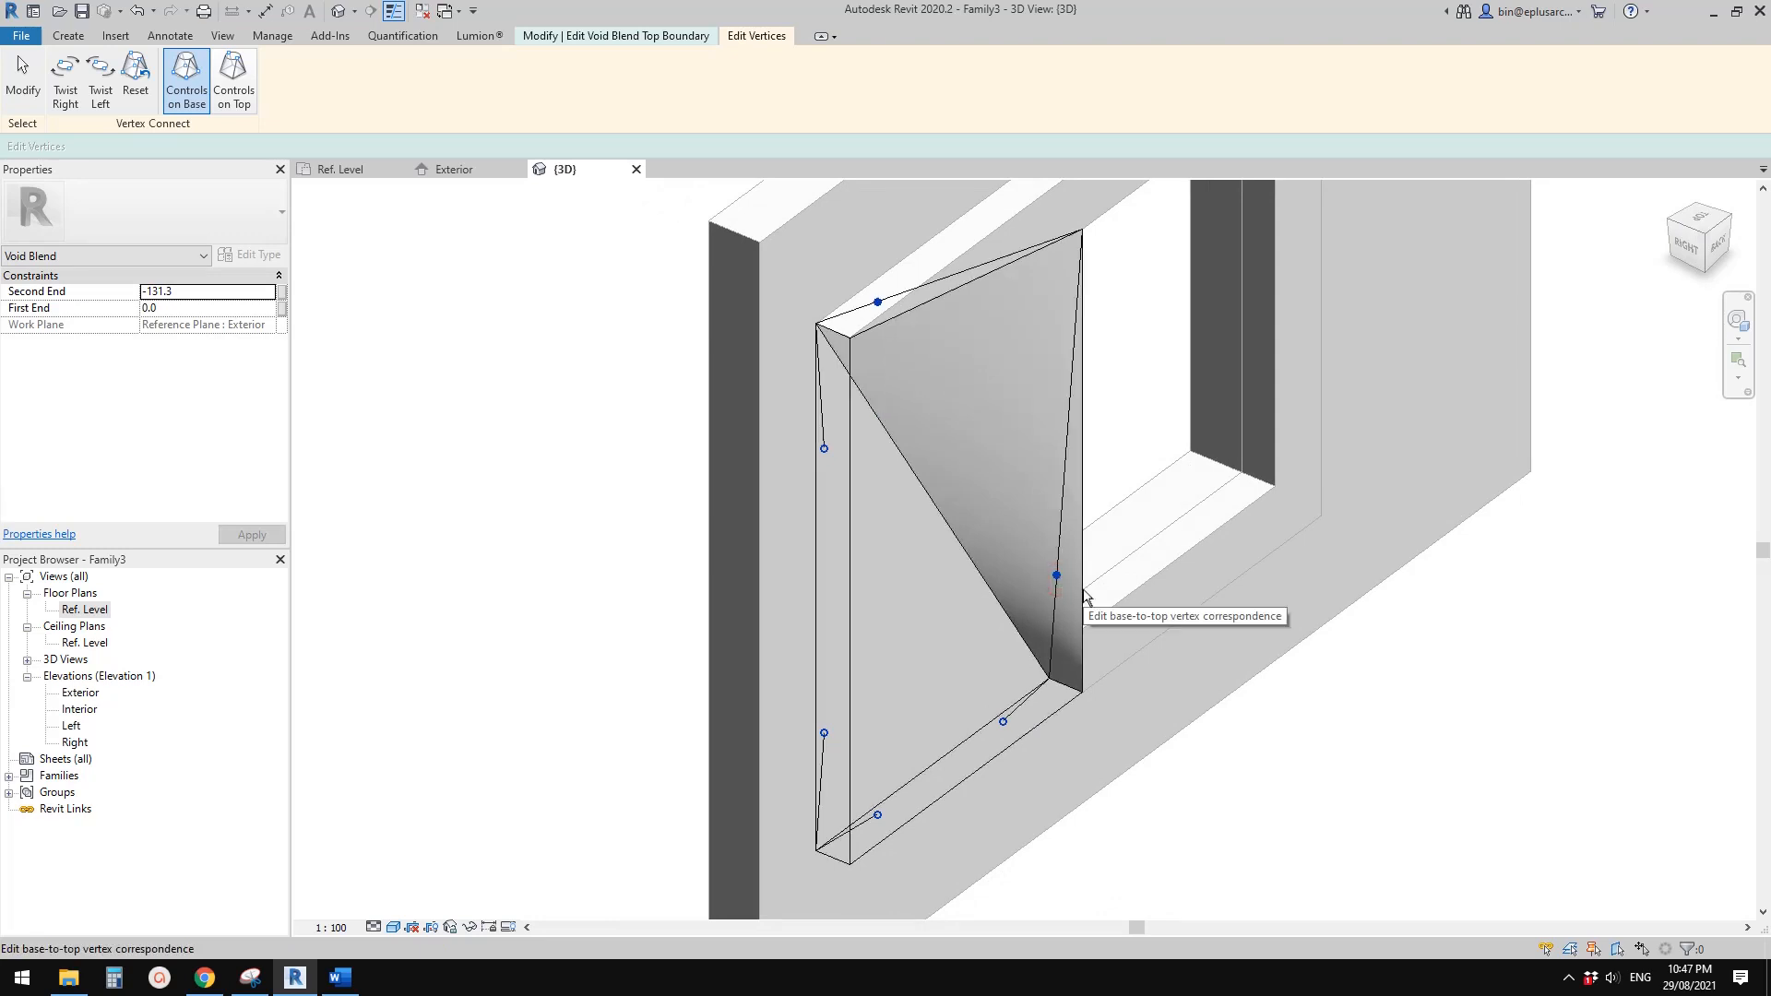
pyautogui.keyDown('shift'); pyautogui.moveTo(1084, 595); pyautogui.dragTo(950, 397, button='middle'); pyautogui.keyUp('shift')
pyautogui.scroll(-1, 1040, 595)
pyautogui.moveTo(958, 573); pyautogui.dragTo(930, 643, button='middle')
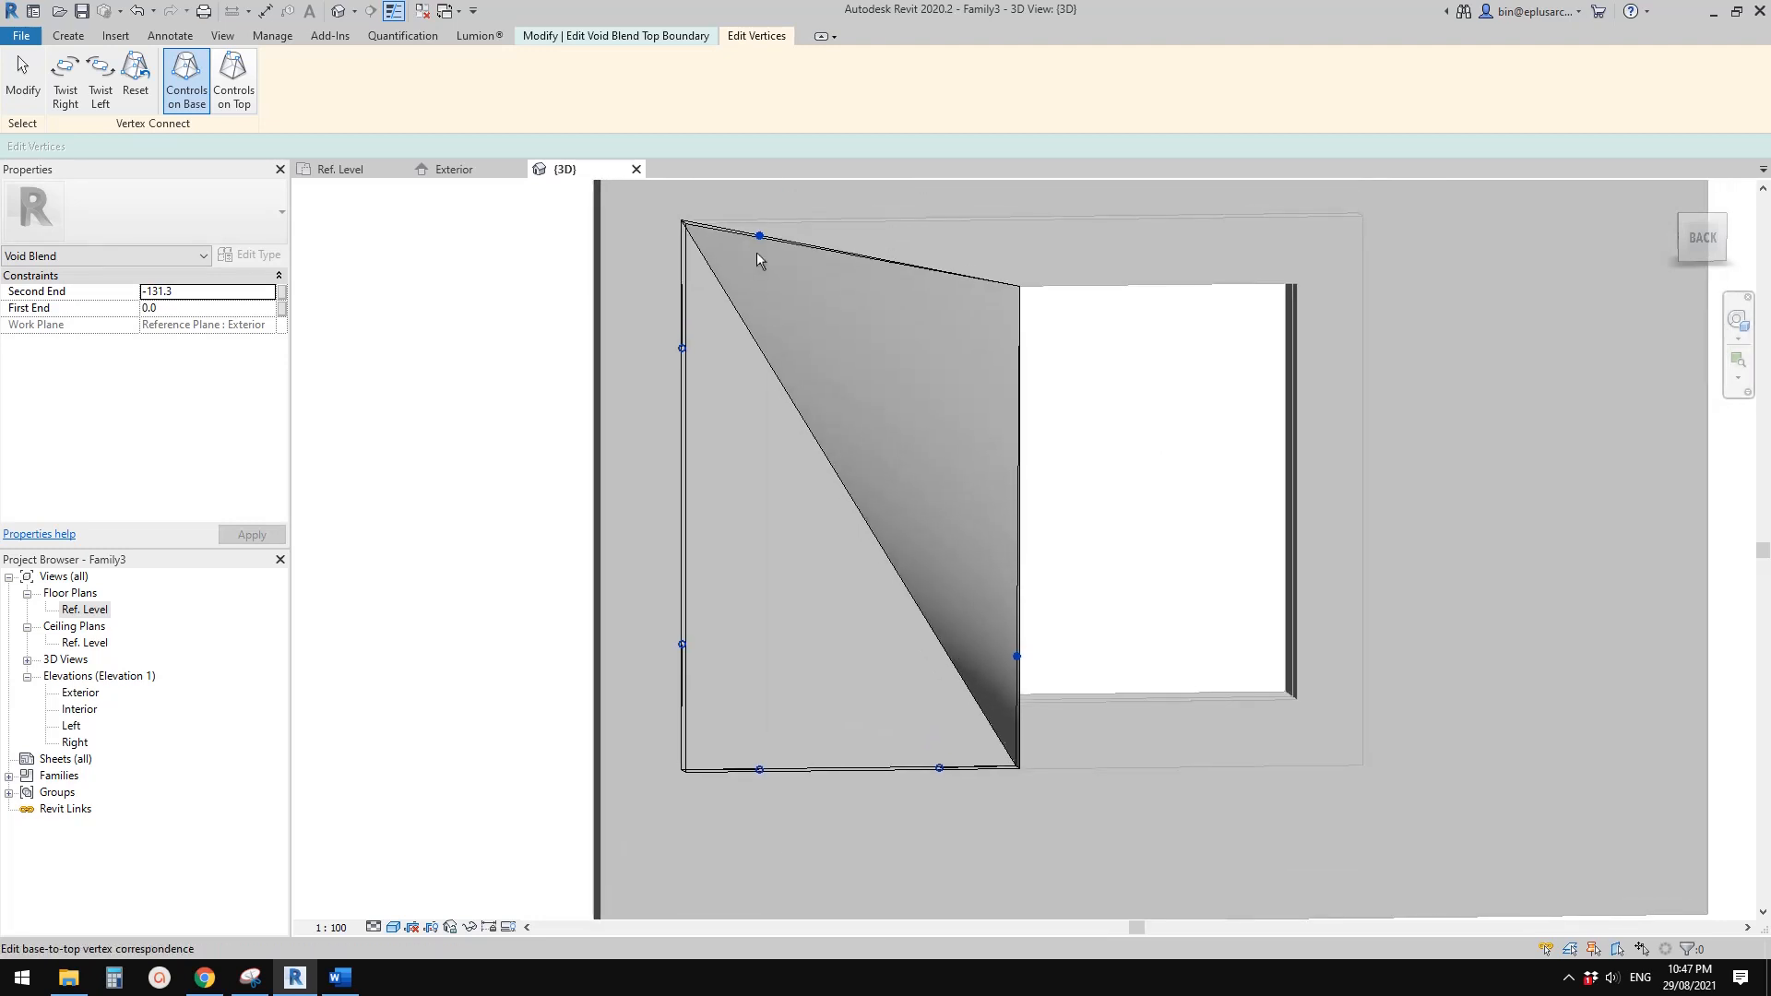
pyautogui.keyDown('shift'); pyautogui.moveTo(689, 350); pyautogui.dragTo(756, 528, button='middle'); pyautogui.keyUp('shift')
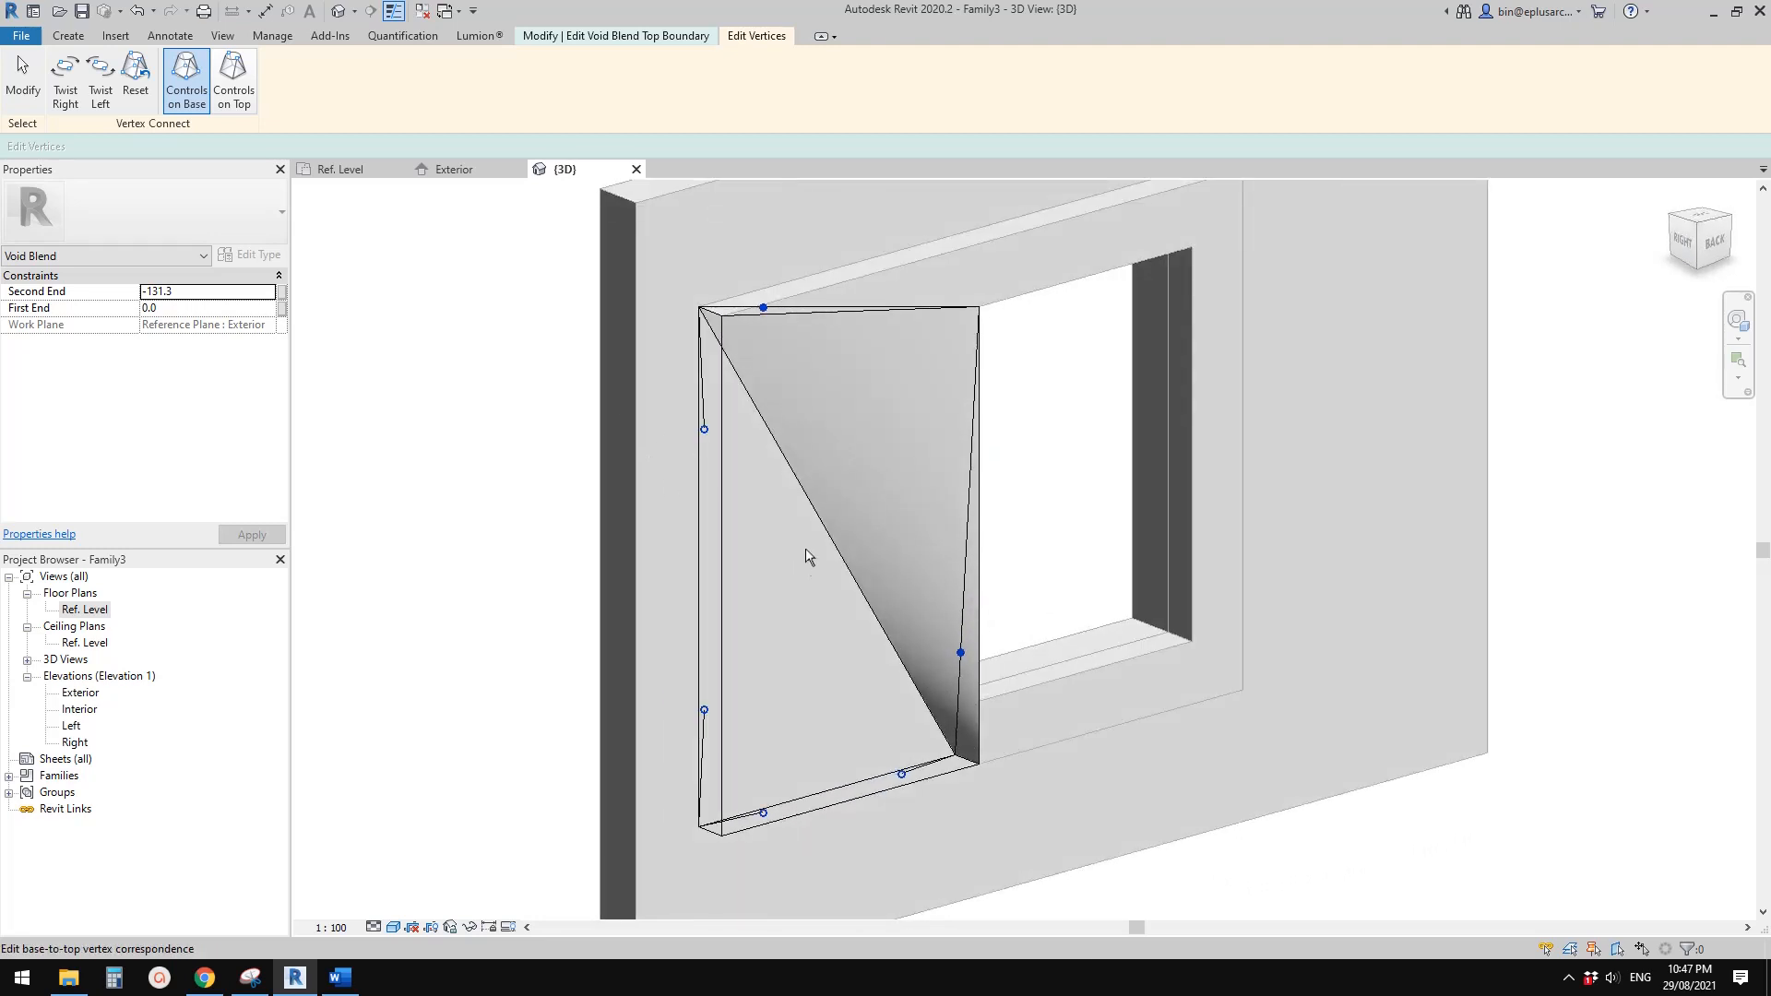
pyautogui.click(641, 38)
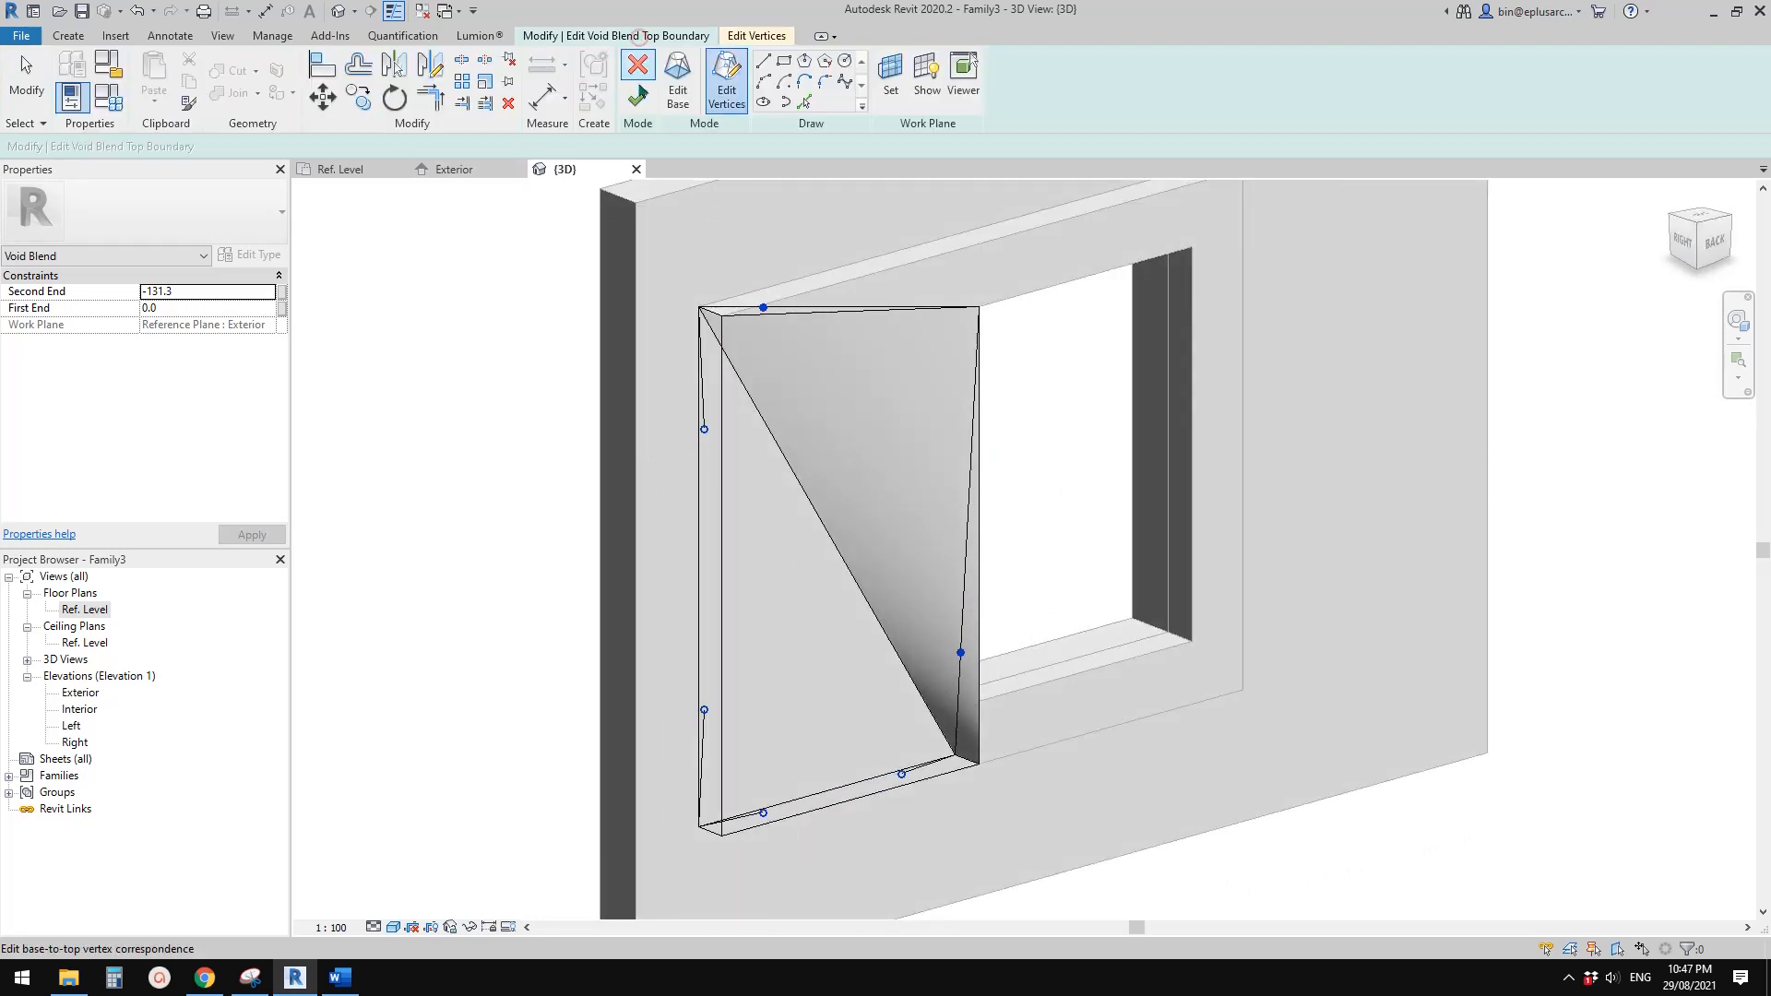
pyautogui.click(639, 98)
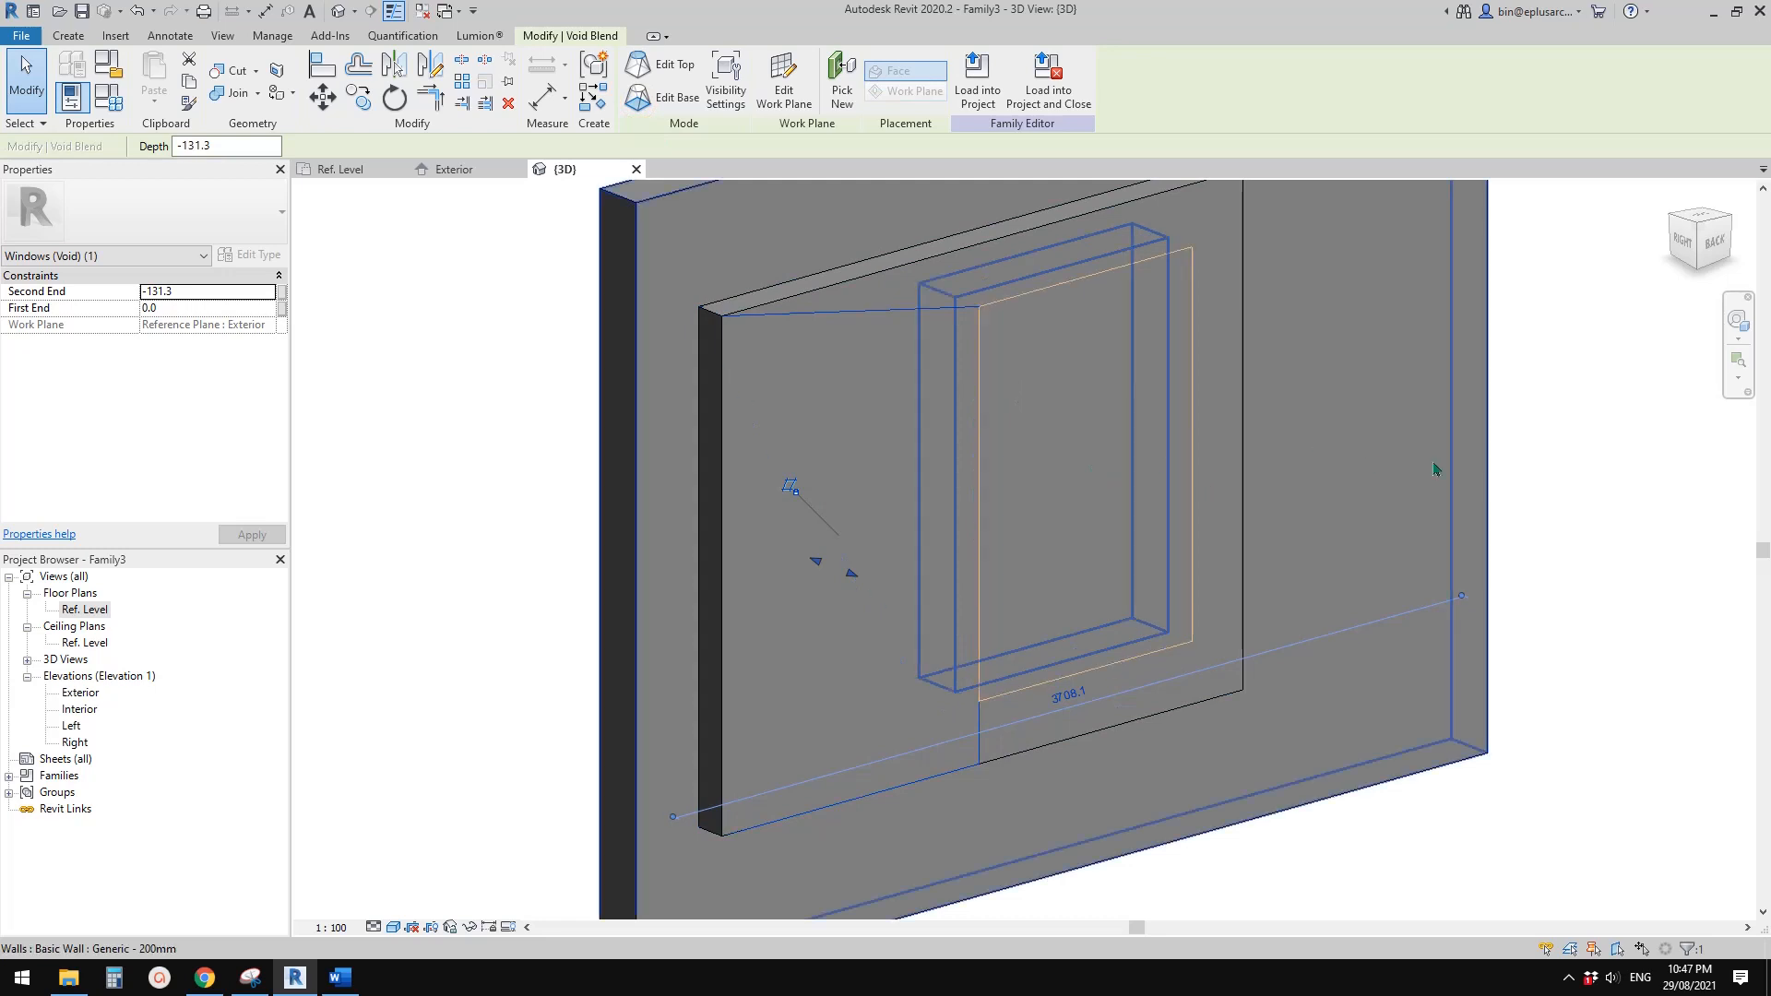
pyautogui.click(1633, 472)
# Examine the void blend's faceted cut and the triangular top corner of the reveal from several angles in 3D
pyautogui.keyDown('shift'); pyautogui.moveTo(1419, 543); pyautogui.dragTo(946, 562, button='middle'); pyautogui.keyUp('shift')
pyautogui.keyDown('shift'); pyautogui.moveTo(931, 356); pyautogui.dragTo(952, 572, button='middle'); pyautogui.keyUp('shift')
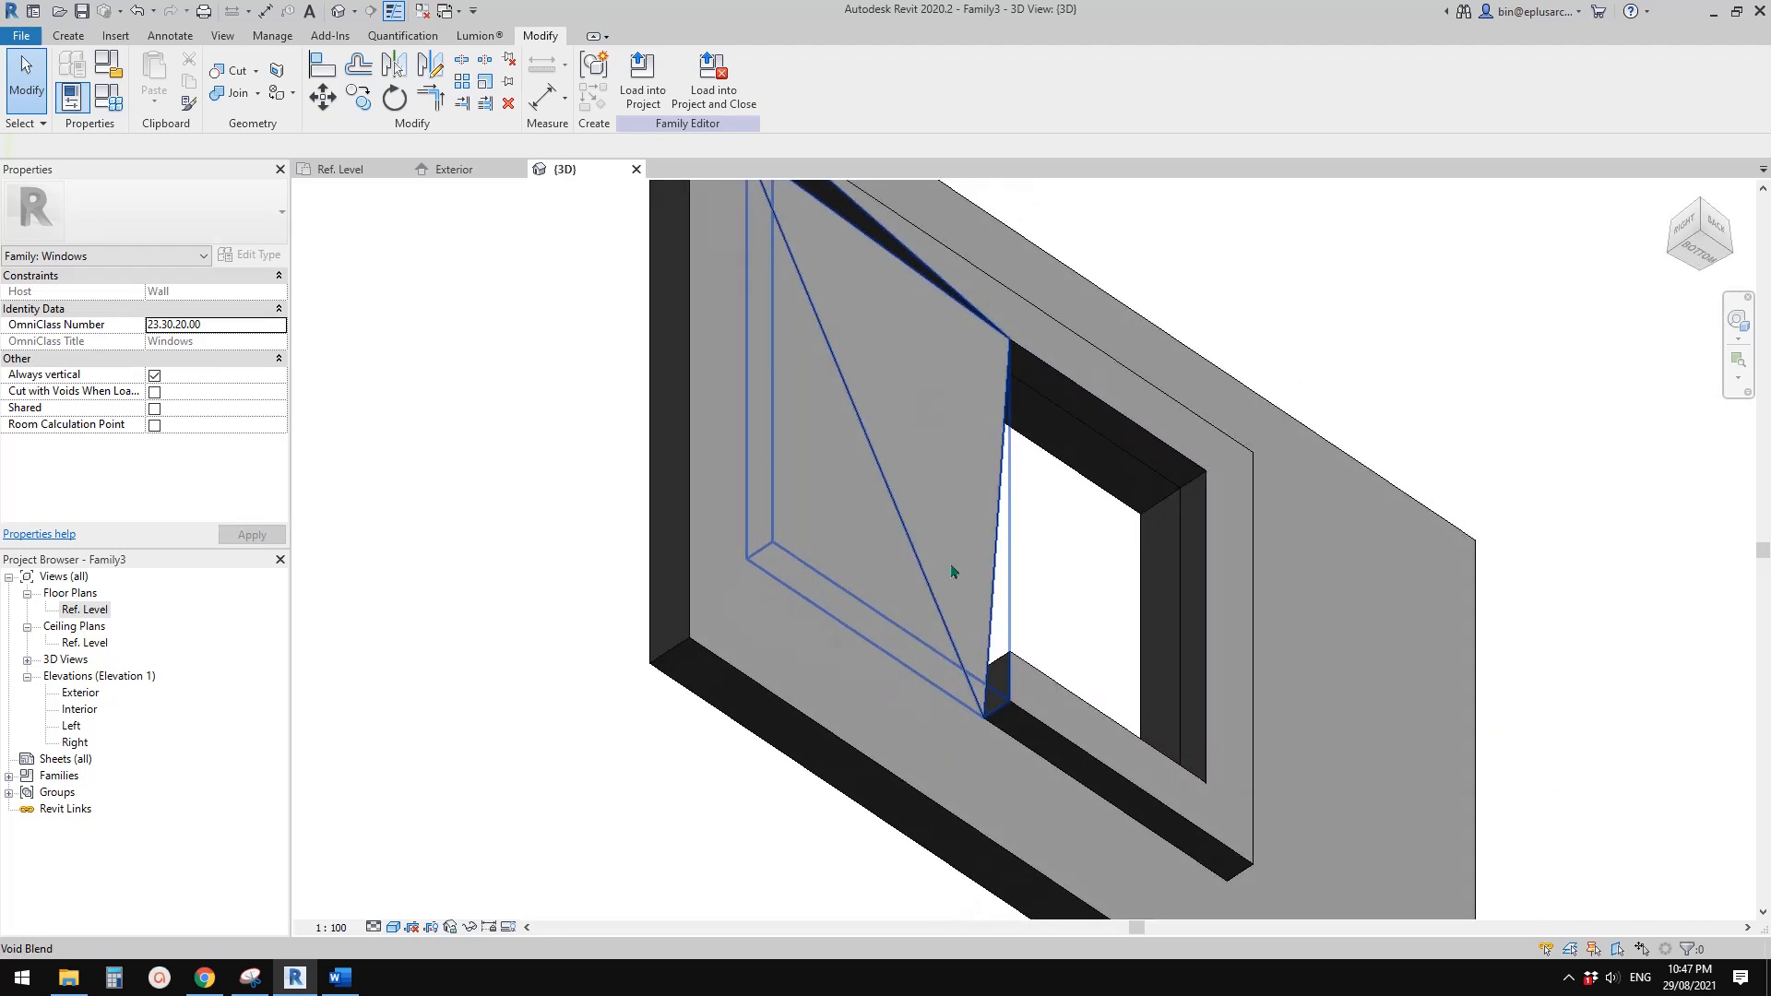
pyautogui.click(964, 681)
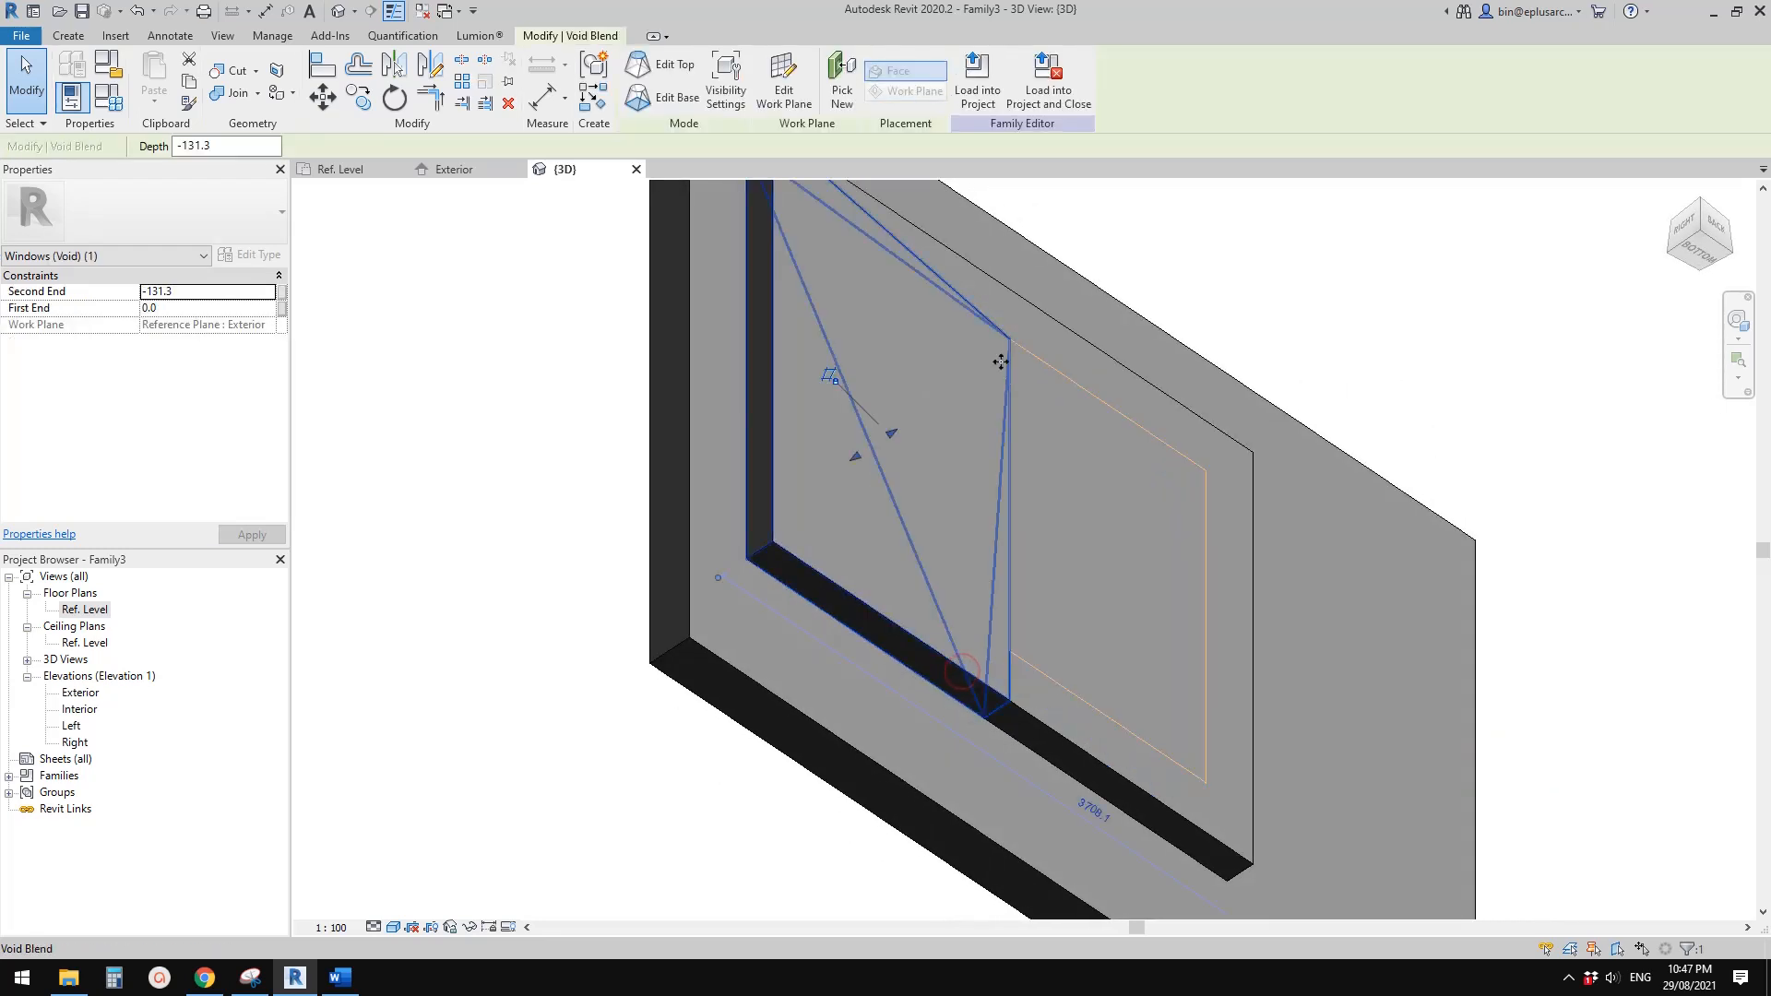
pyautogui.press('Escape')
pyautogui.keyDown('shift'); pyautogui.moveTo(988, 532); pyautogui.dragTo(1015, 708, button='middle'); pyautogui.keyUp('shift')
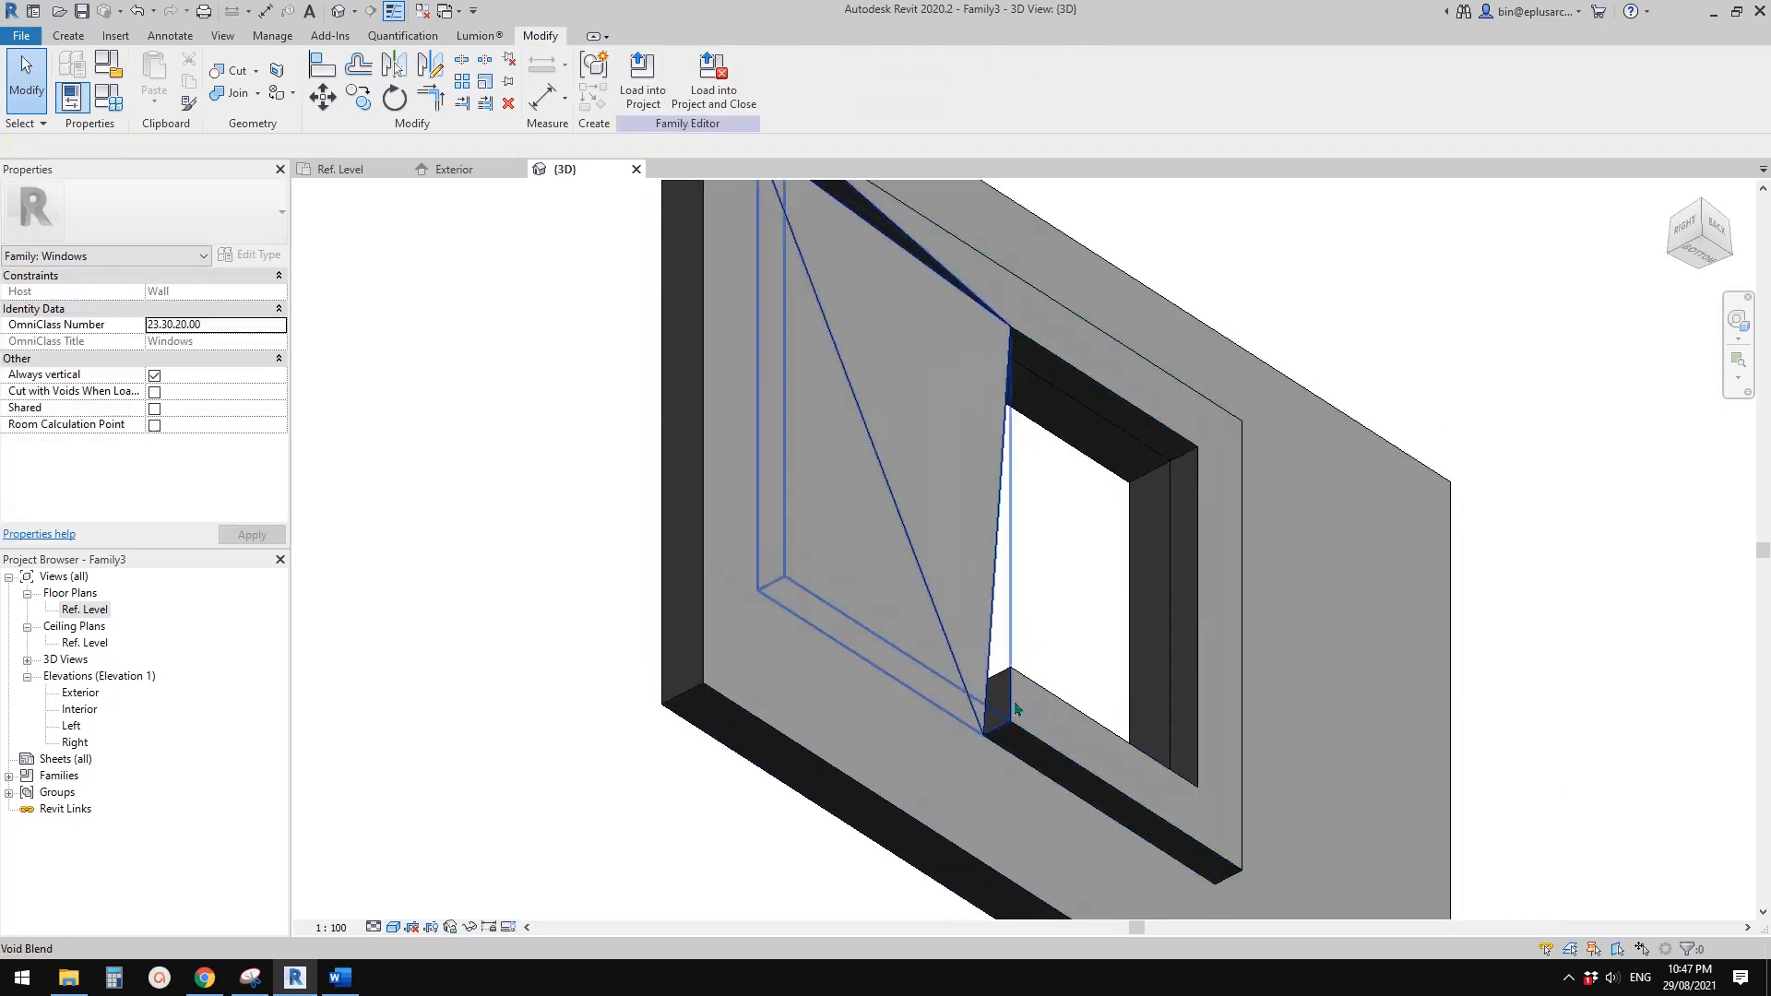
pyautogui.keyDown('shift'); pyautogui.moveTo(862, 349); pyautogui.dragTo(778, 330, button='middle'); pyautogui.keyUp('shift')
pyautogui.click(692, 291)
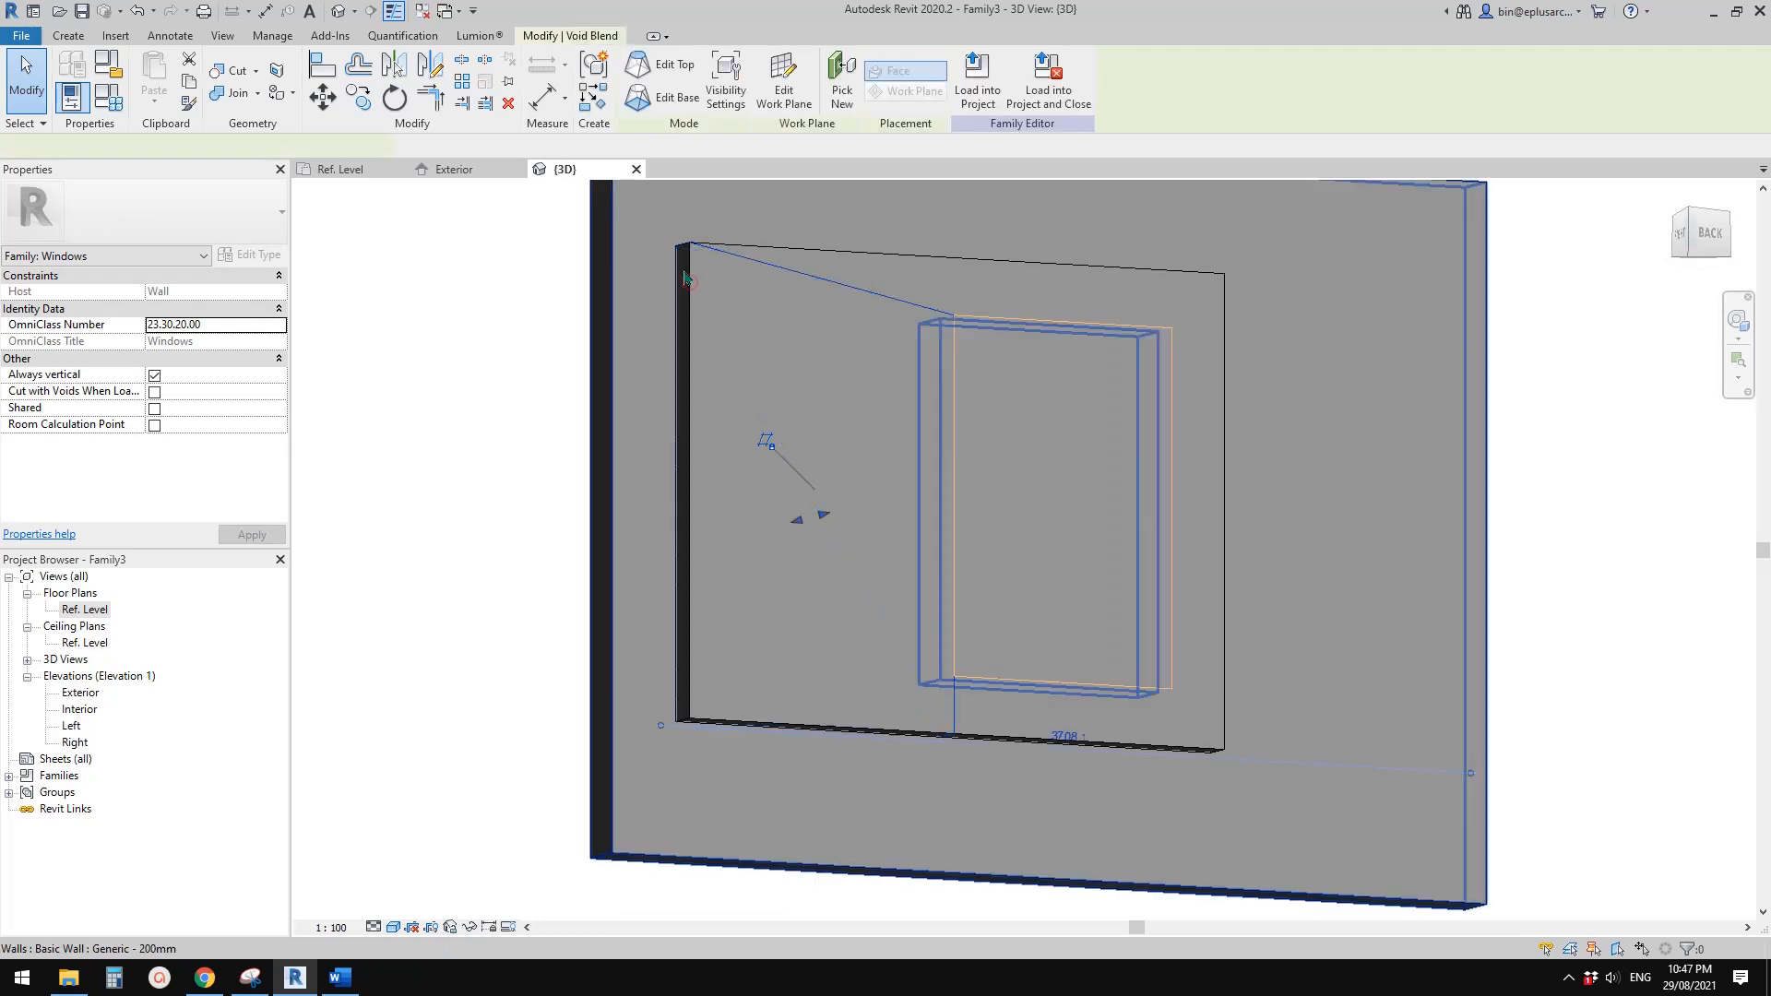
pyautogui.moveTo(908, 383); pyautogui.dragTo(1008, 561, button='middle')
pyautogui.press('Escape')
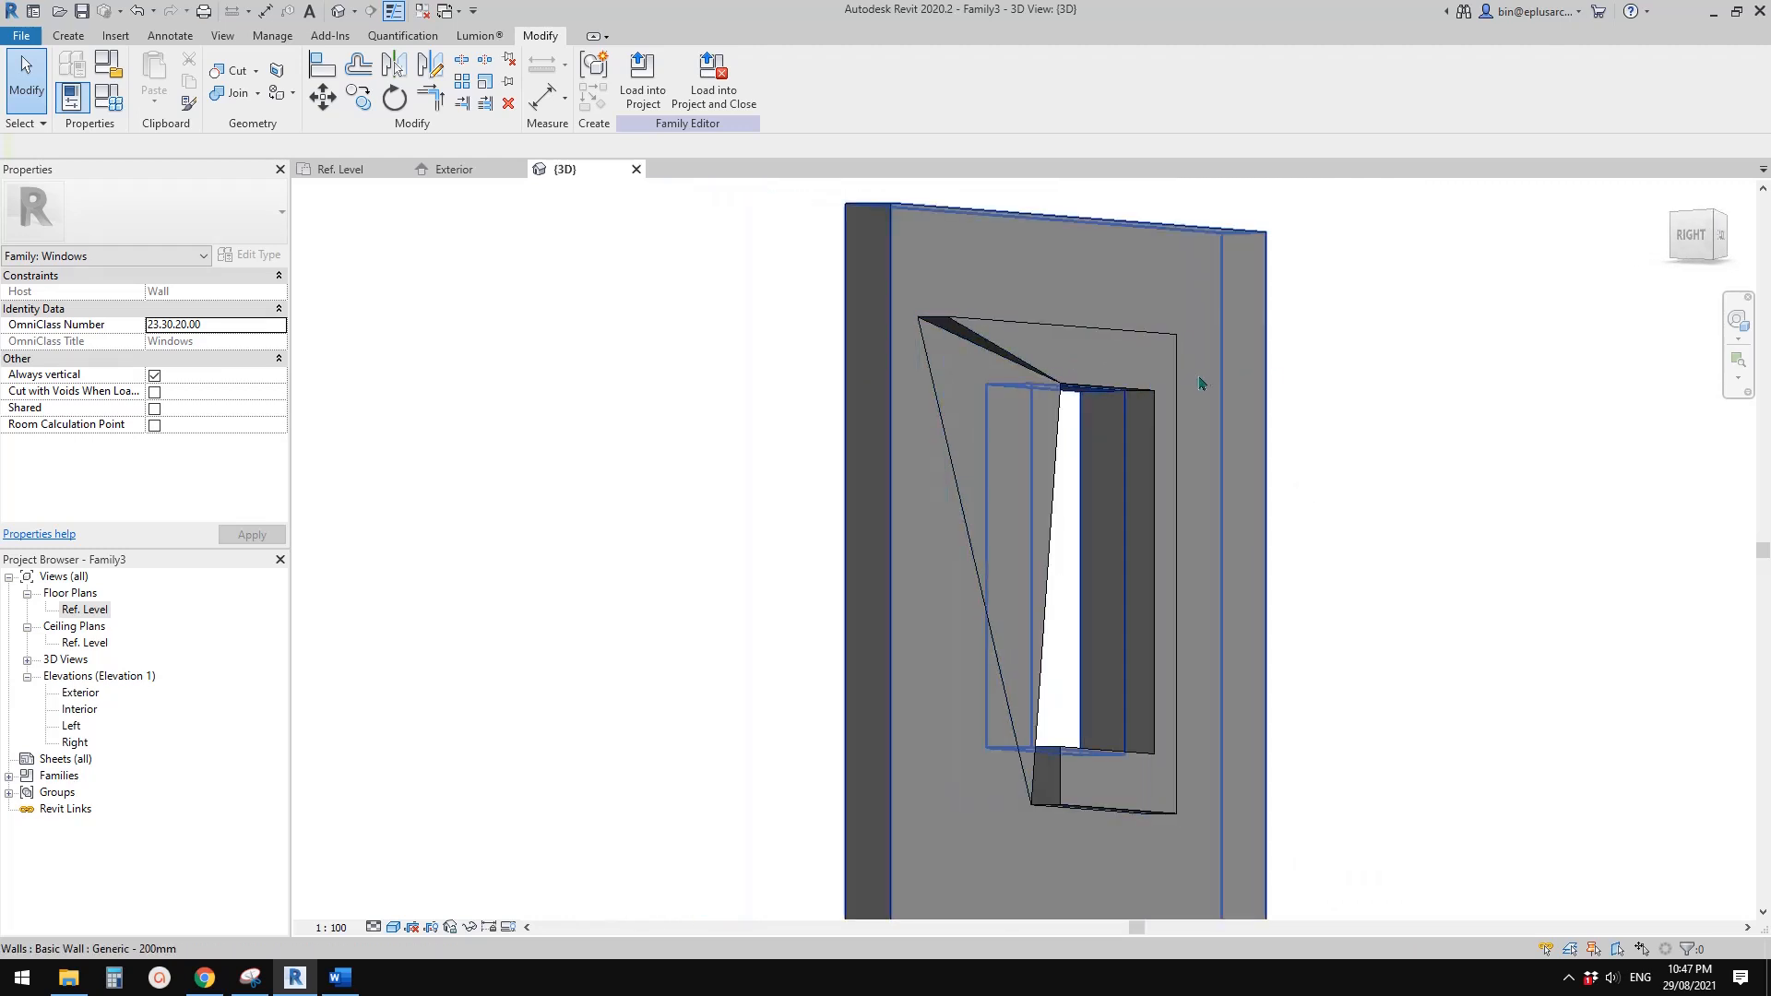
pyautogui.keyDown('shift'); pyautogui.moveTo(1201, 383); pyautogui.dragTo(904, 470, button='middle'); pyautogui.keyUp('shift')
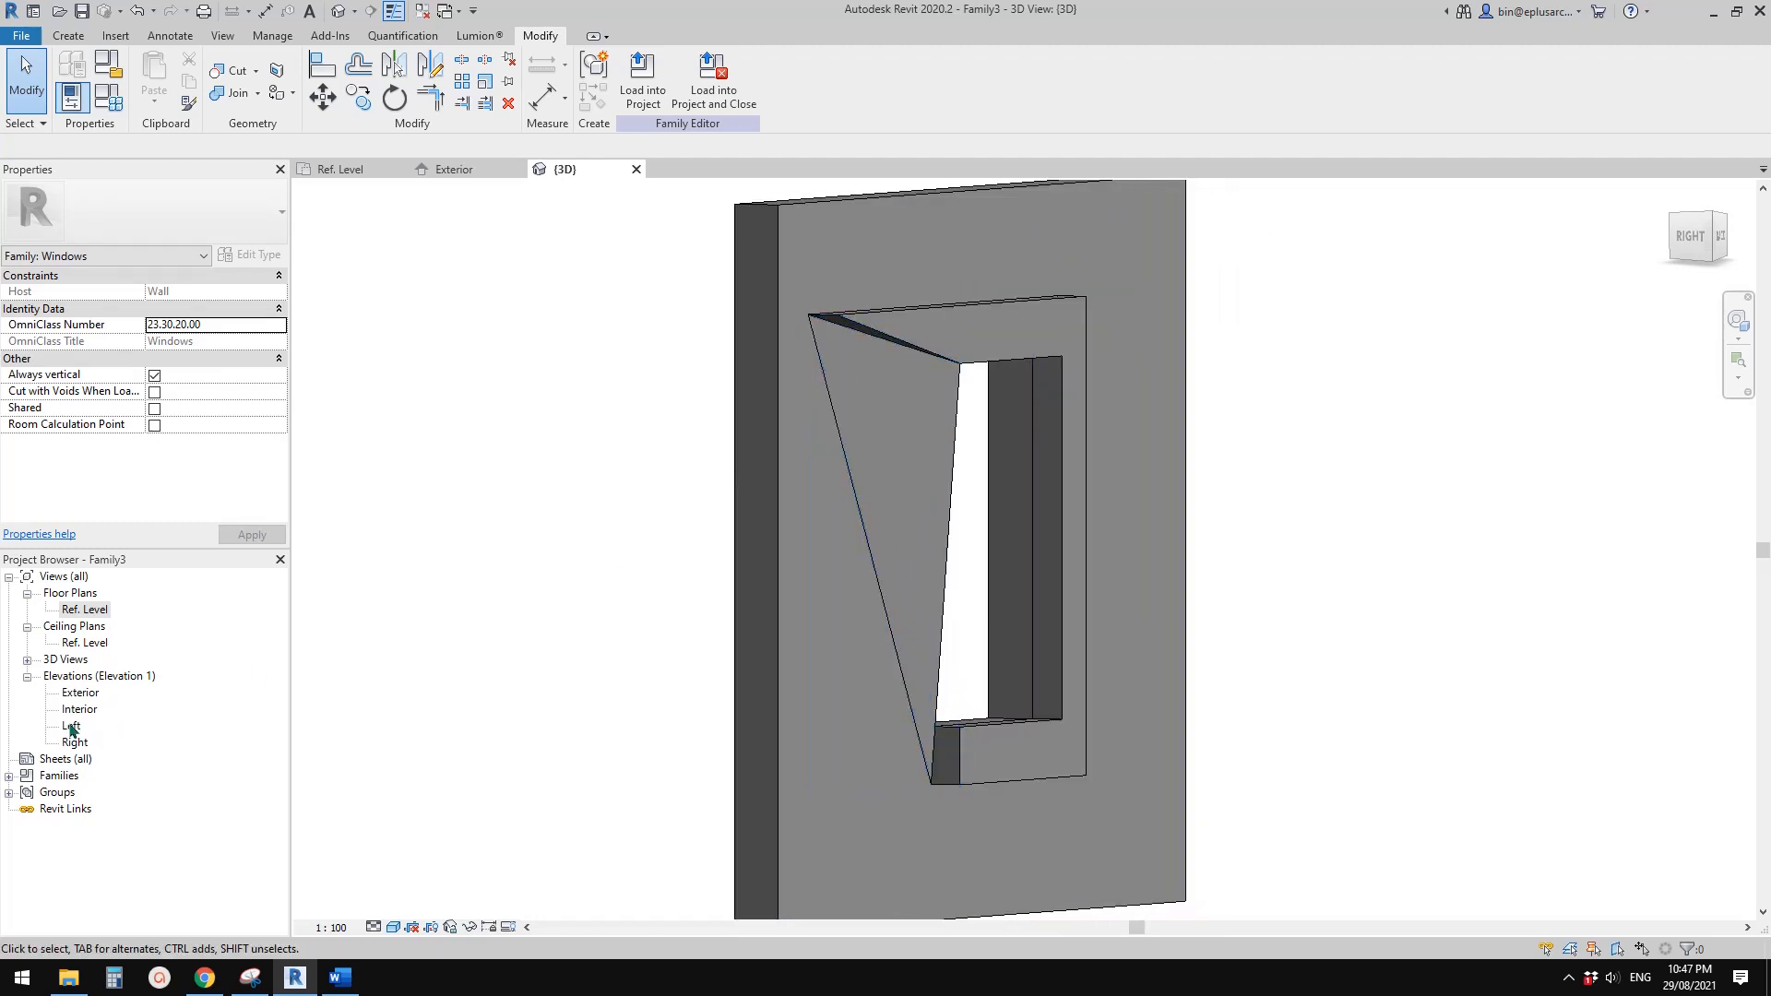
pyautogui.keyDown('shift'); pyautogui.moveTo(949, 560); pyautogui.dragTo(1063, 485, button='middle'); pyautogui.keyUp('shift')
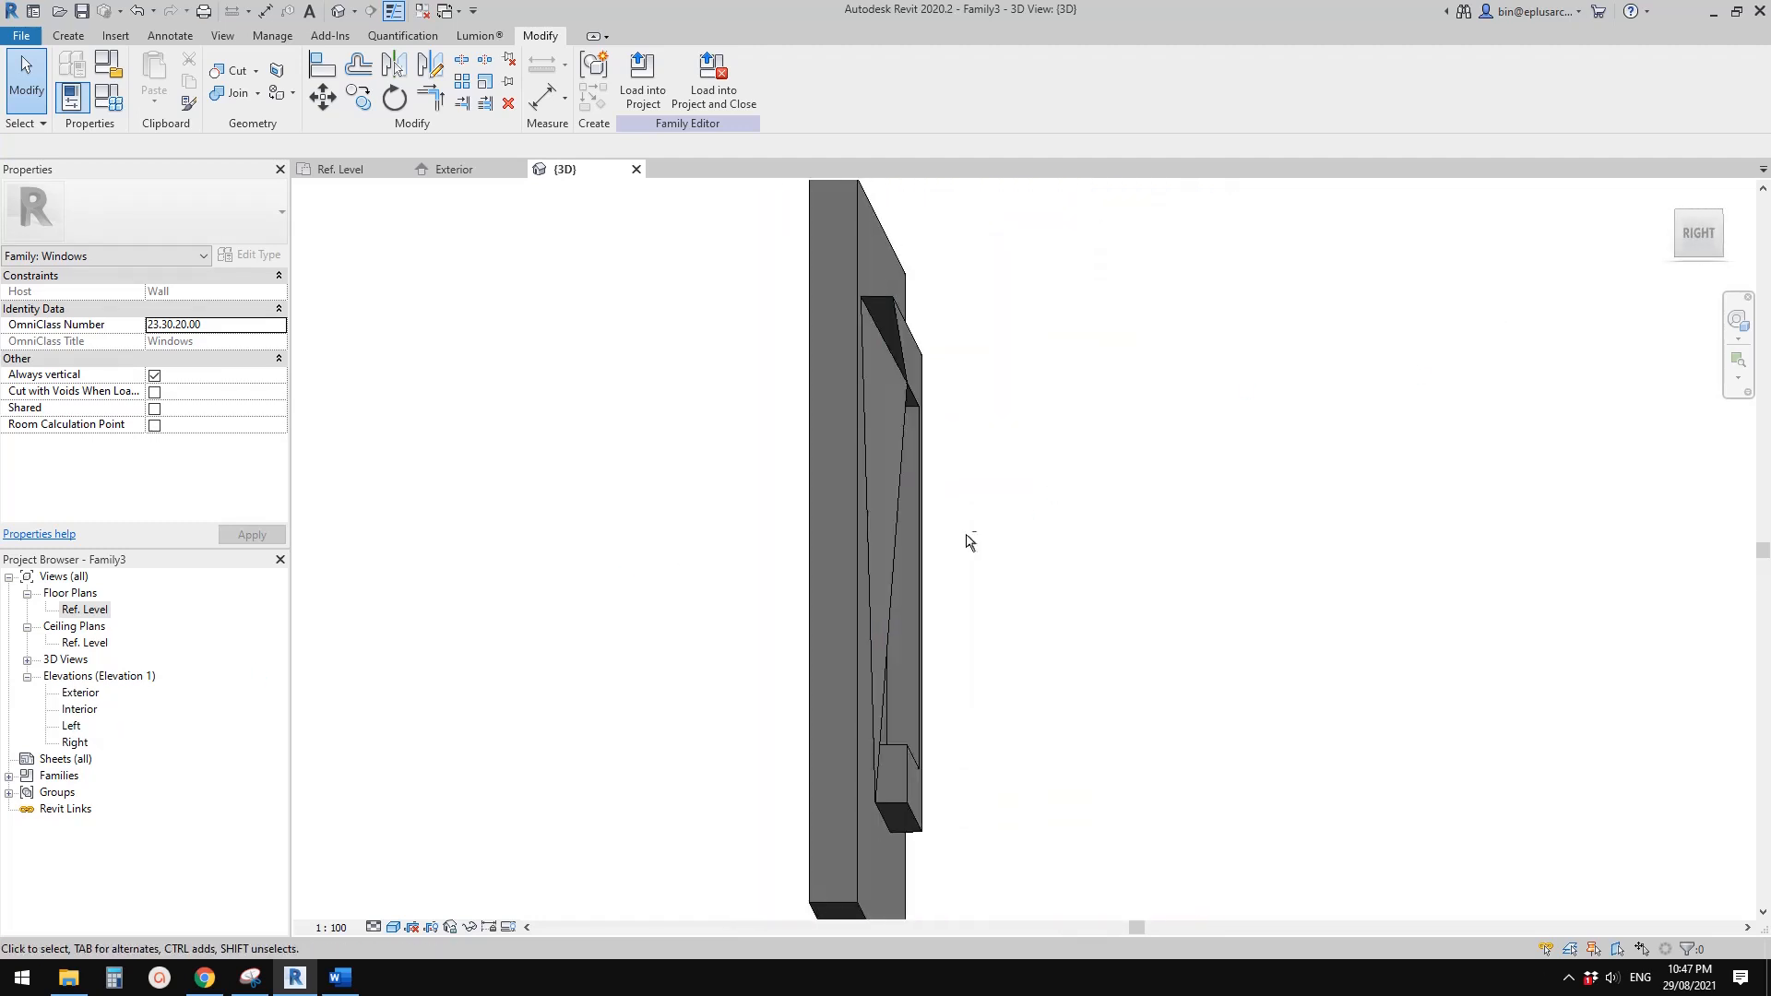
pyautogui.keyDown('shift'); pyautogui.moveTo(971, 541); pyautogui.dragTo(901, 358, button='middle'); pyautogui.keyUp('shift')
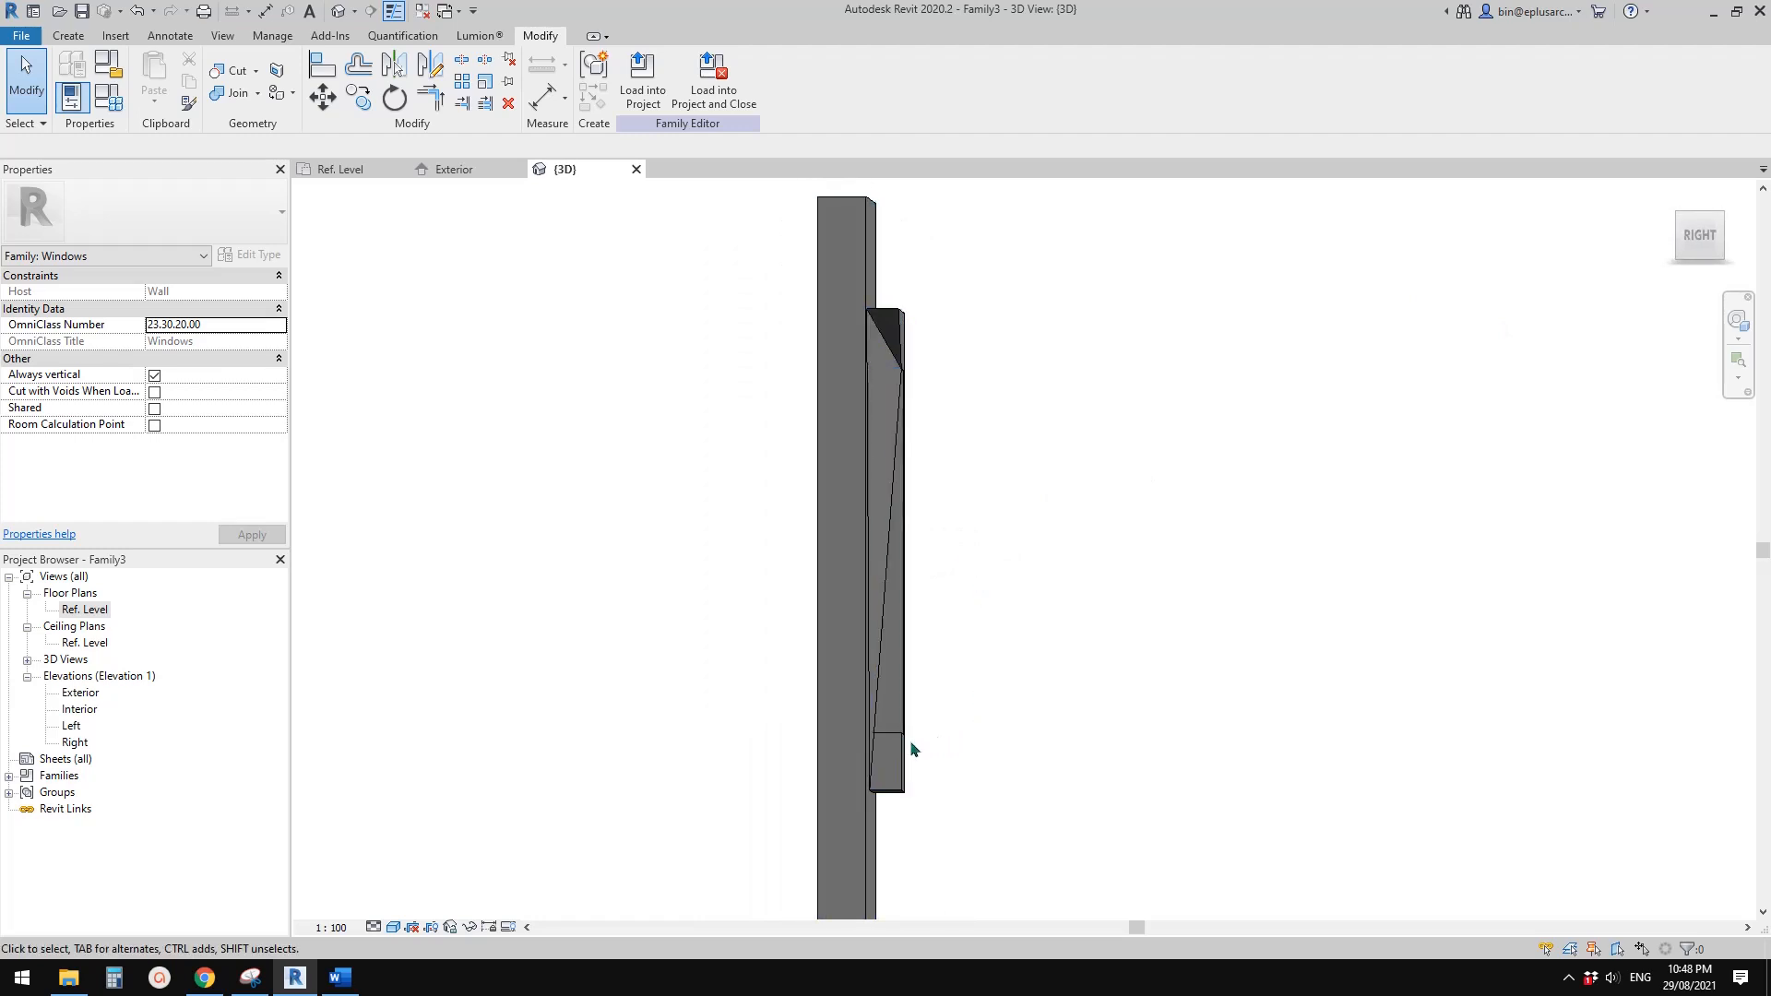
pyautogui.moveTo(911, 744)
pyautogui.keyDown('shift'); pyautogui.mouseDown(button='middle')
pyautogui.moveTo(911, 775)
pyautogui.moveTo(893, 762)
pyautogui.mouseUp(button='middle'); pyautogui.keyUp('shift')
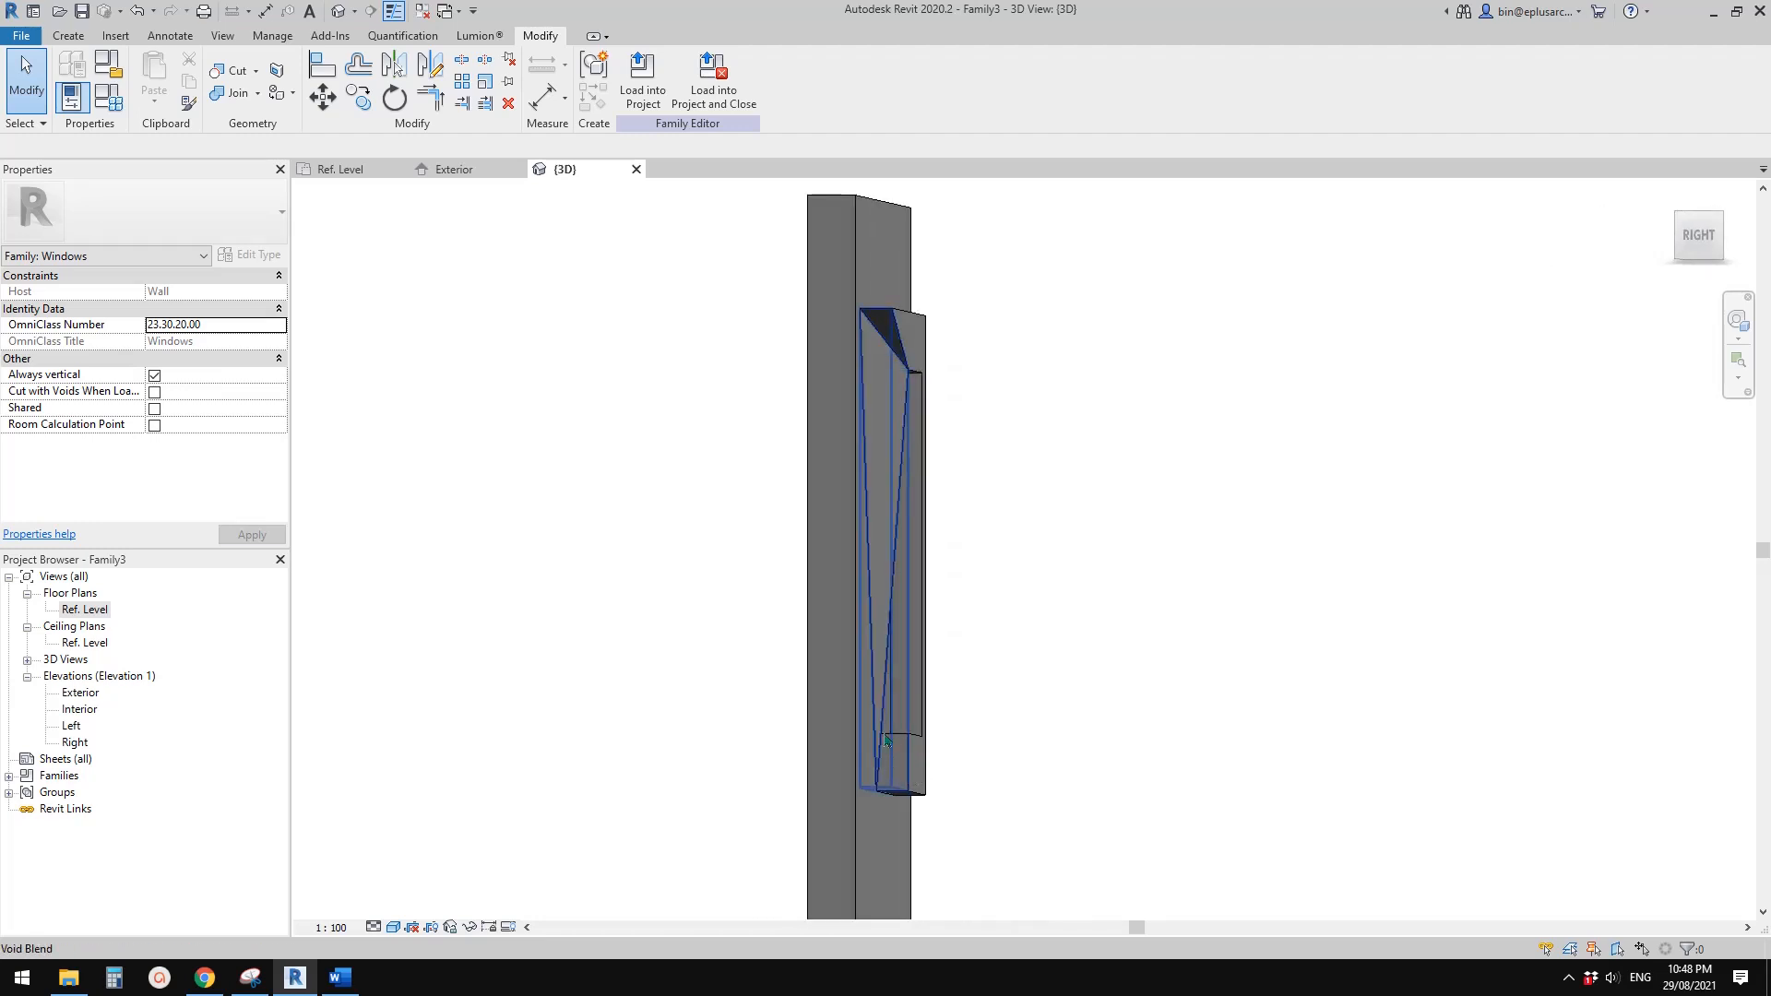
pyautogui.keyDown('shift'); pyautogui.moveTo(916, 754); pyautogui.dragTo(895, 748, button='middle'); pyautogui.keyUp('shift')
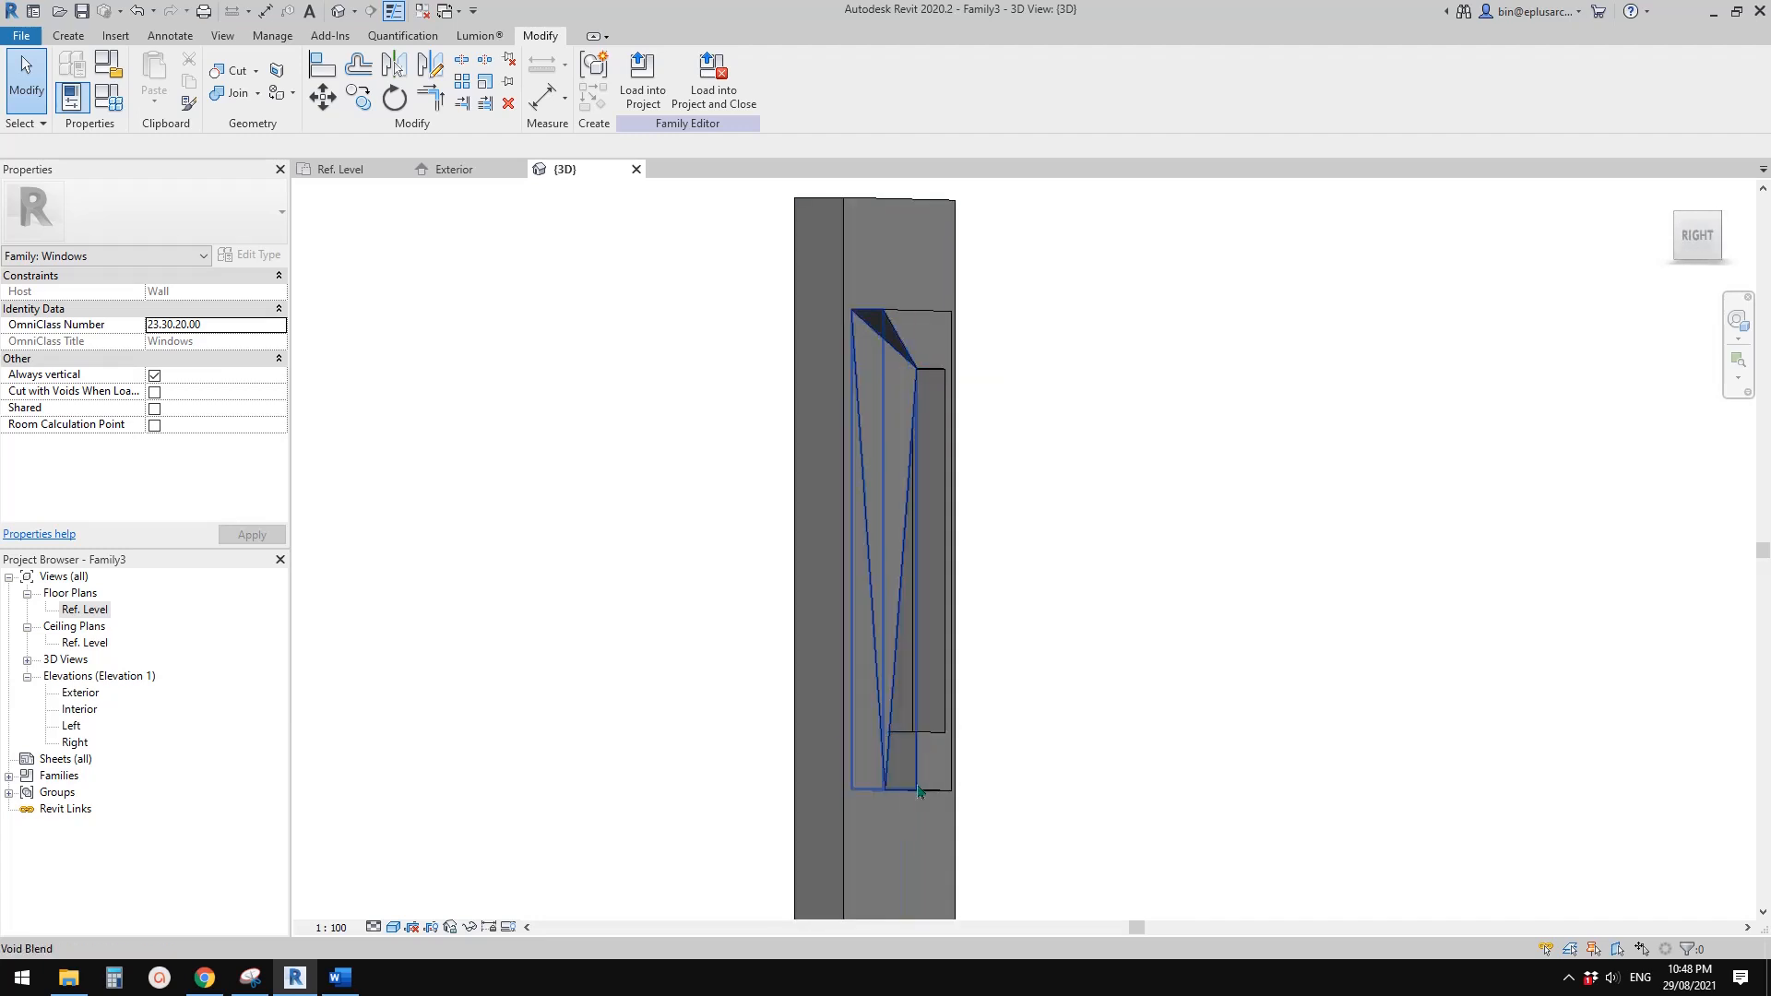
pyautogui.moveTo(978, 576); pyautogui.dragTo(1009, 588, button='middle')
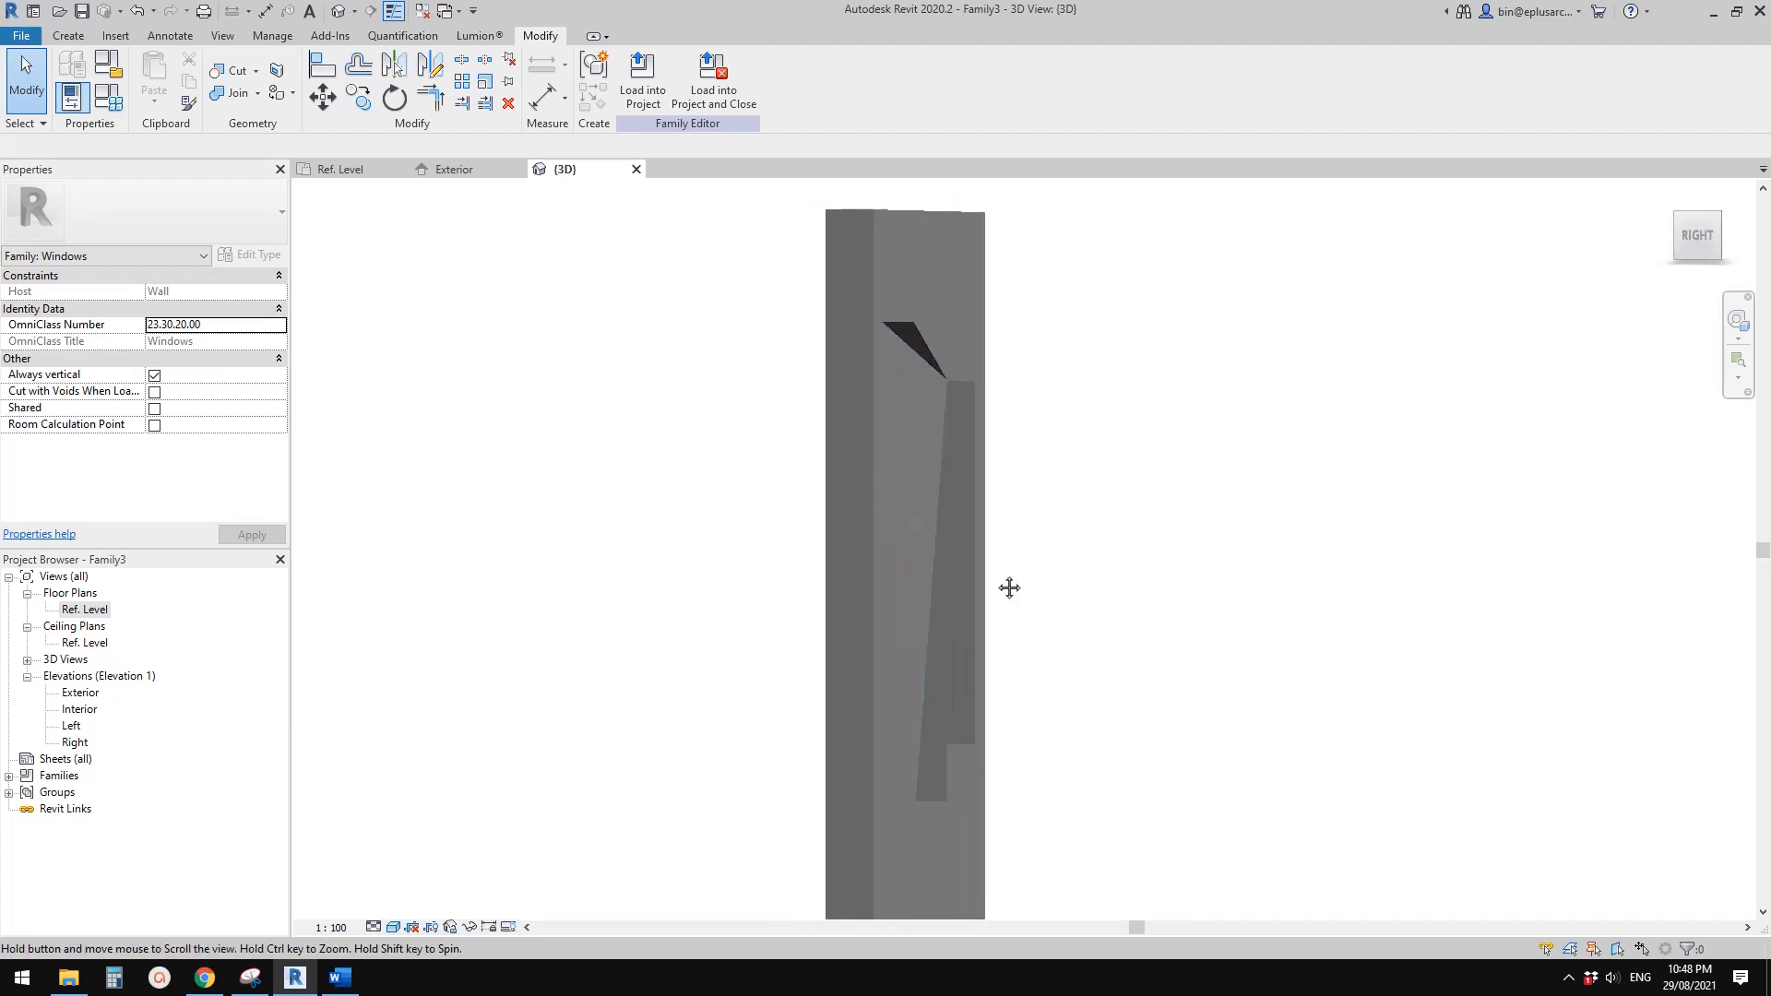
# In the Left elevation, start a void extrusion and pick the uppermost and outer exterior reference planes as locked sketch lines
pyautogui.doubleClick(73, 727)
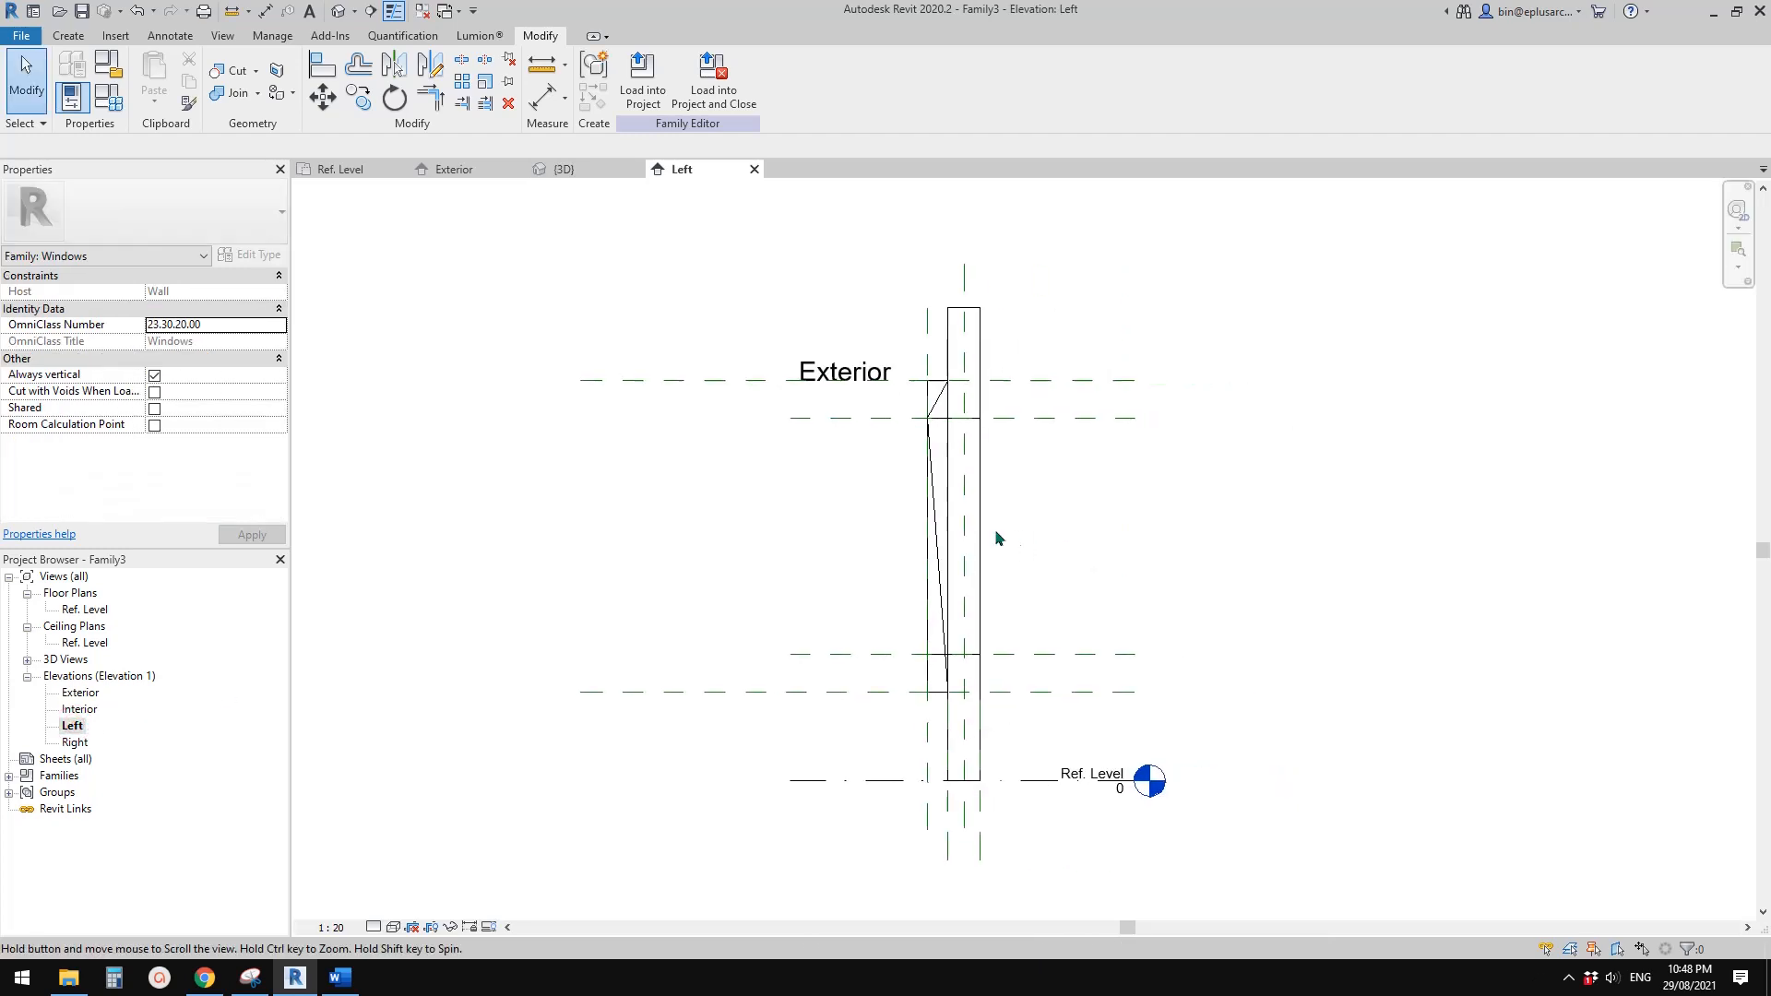
pyautogui.scroll(3, 901, 360)
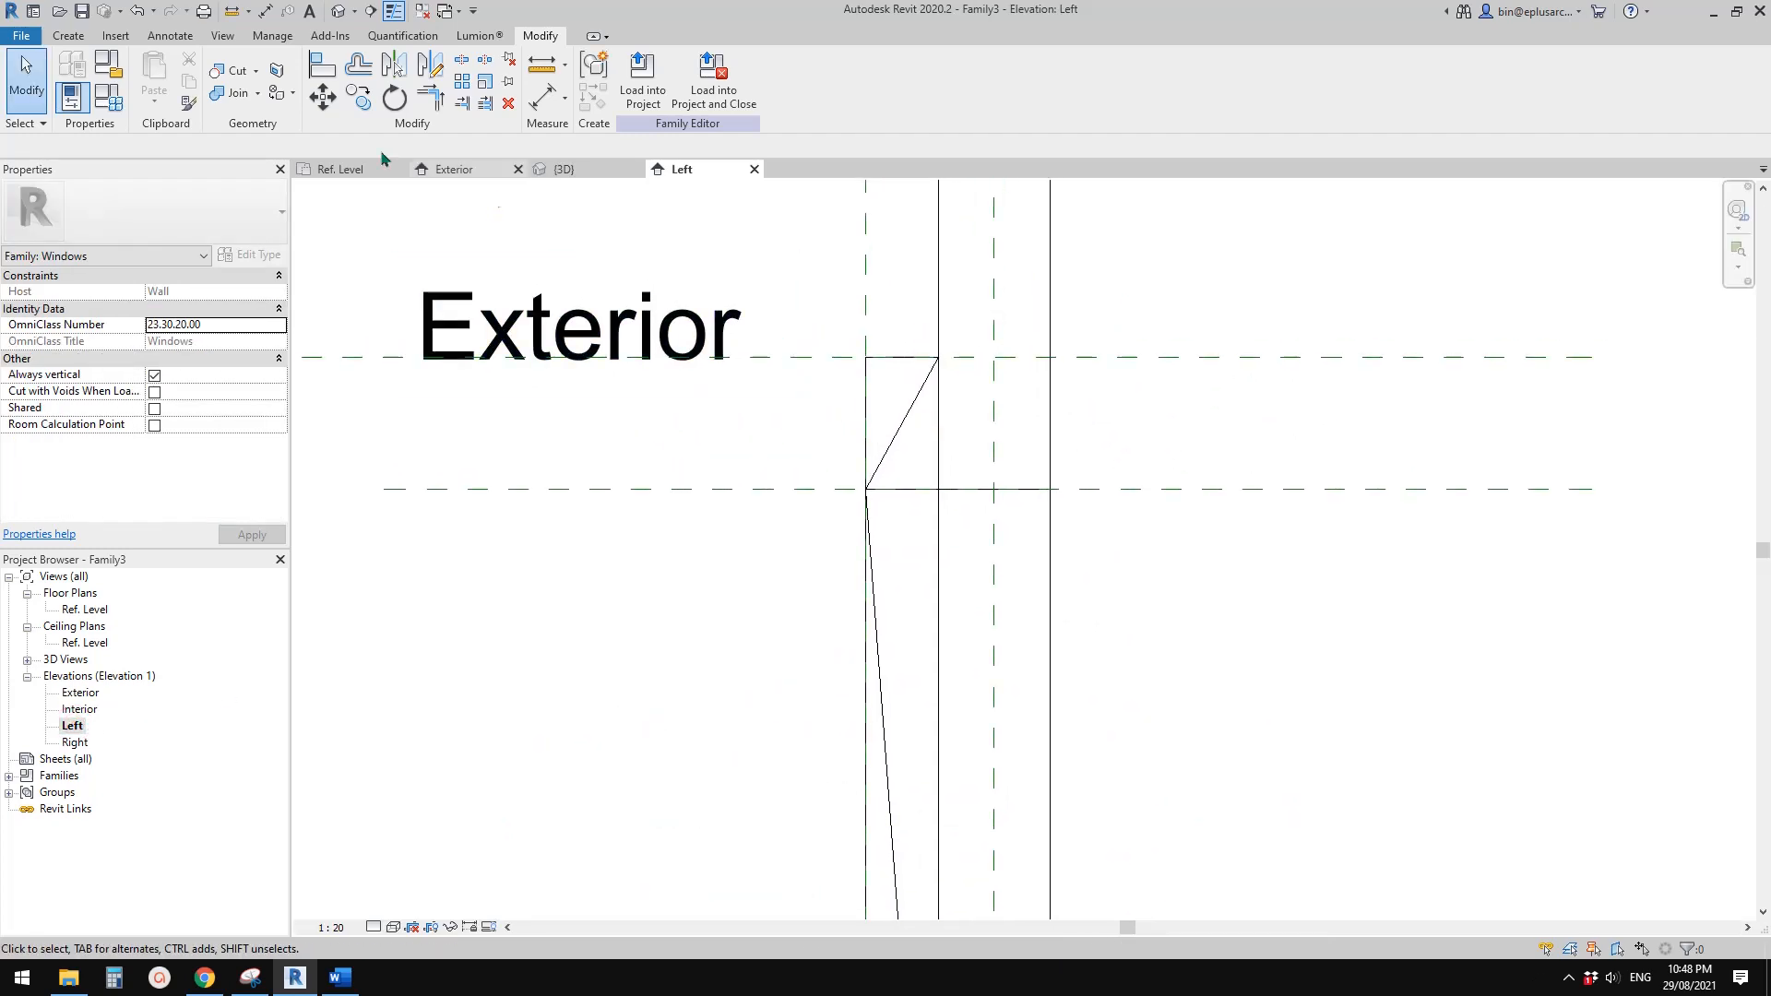
pyautogui.click(69, 36)
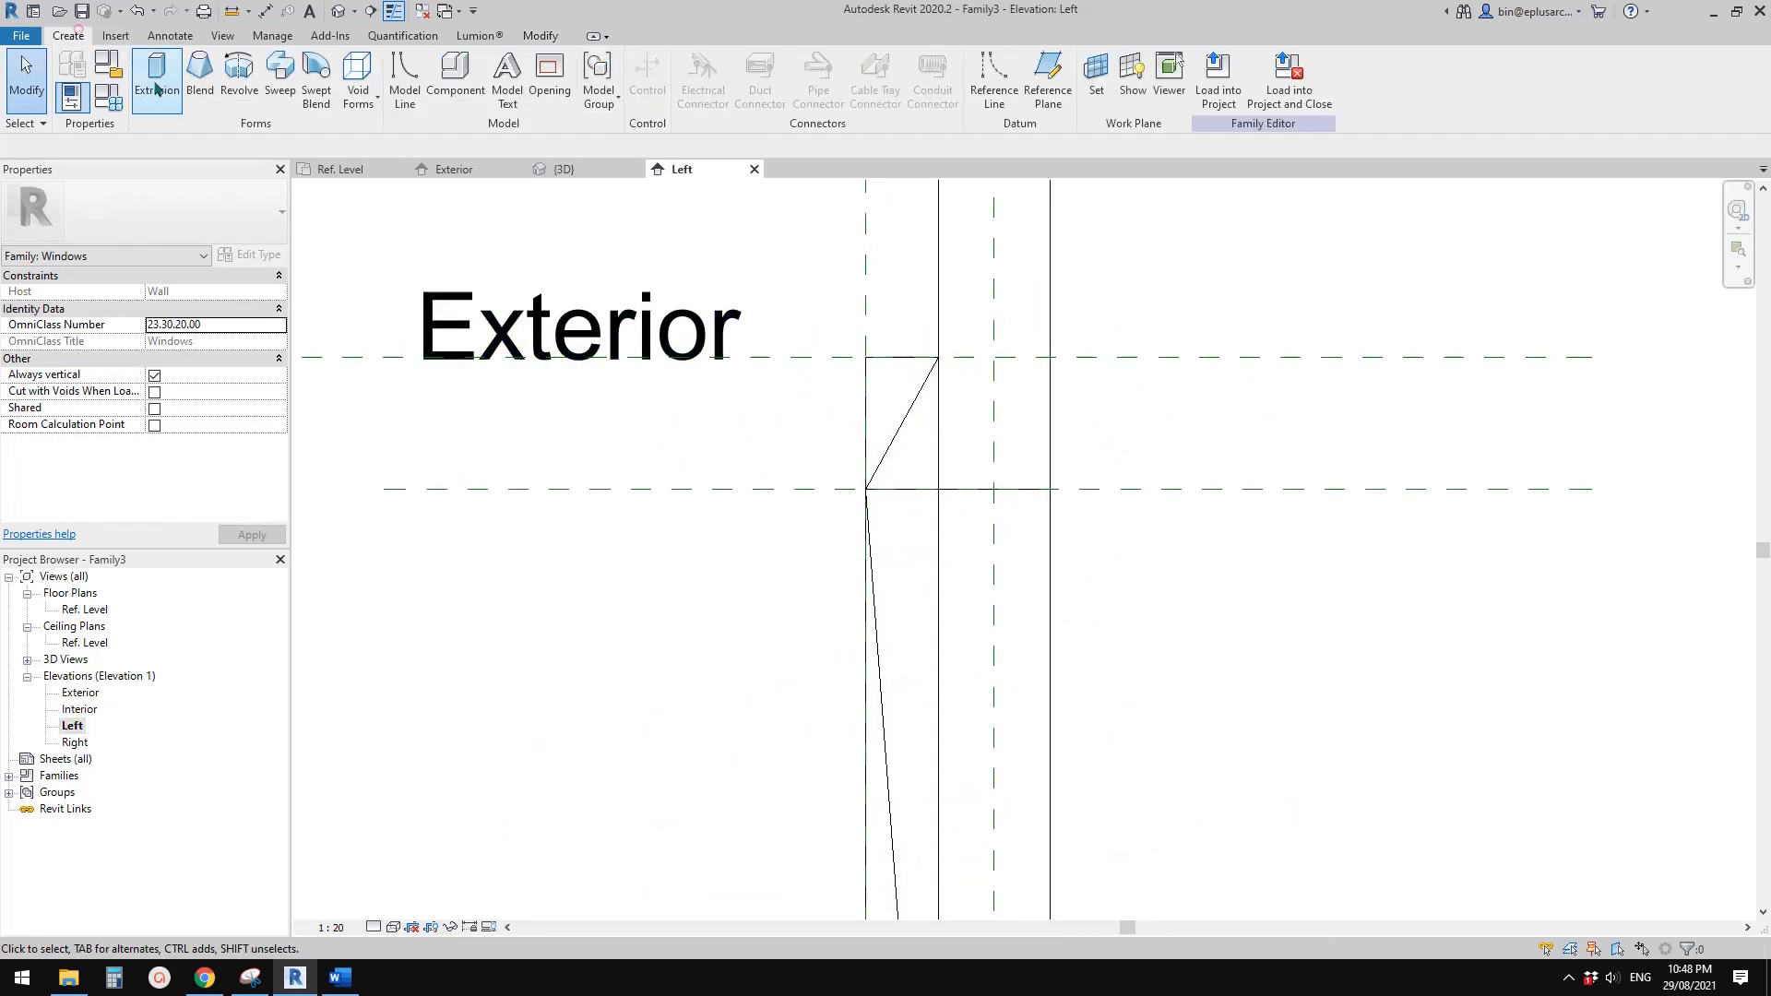
pyautogui.click(360, 71)
pyautogui.click(379, 136)
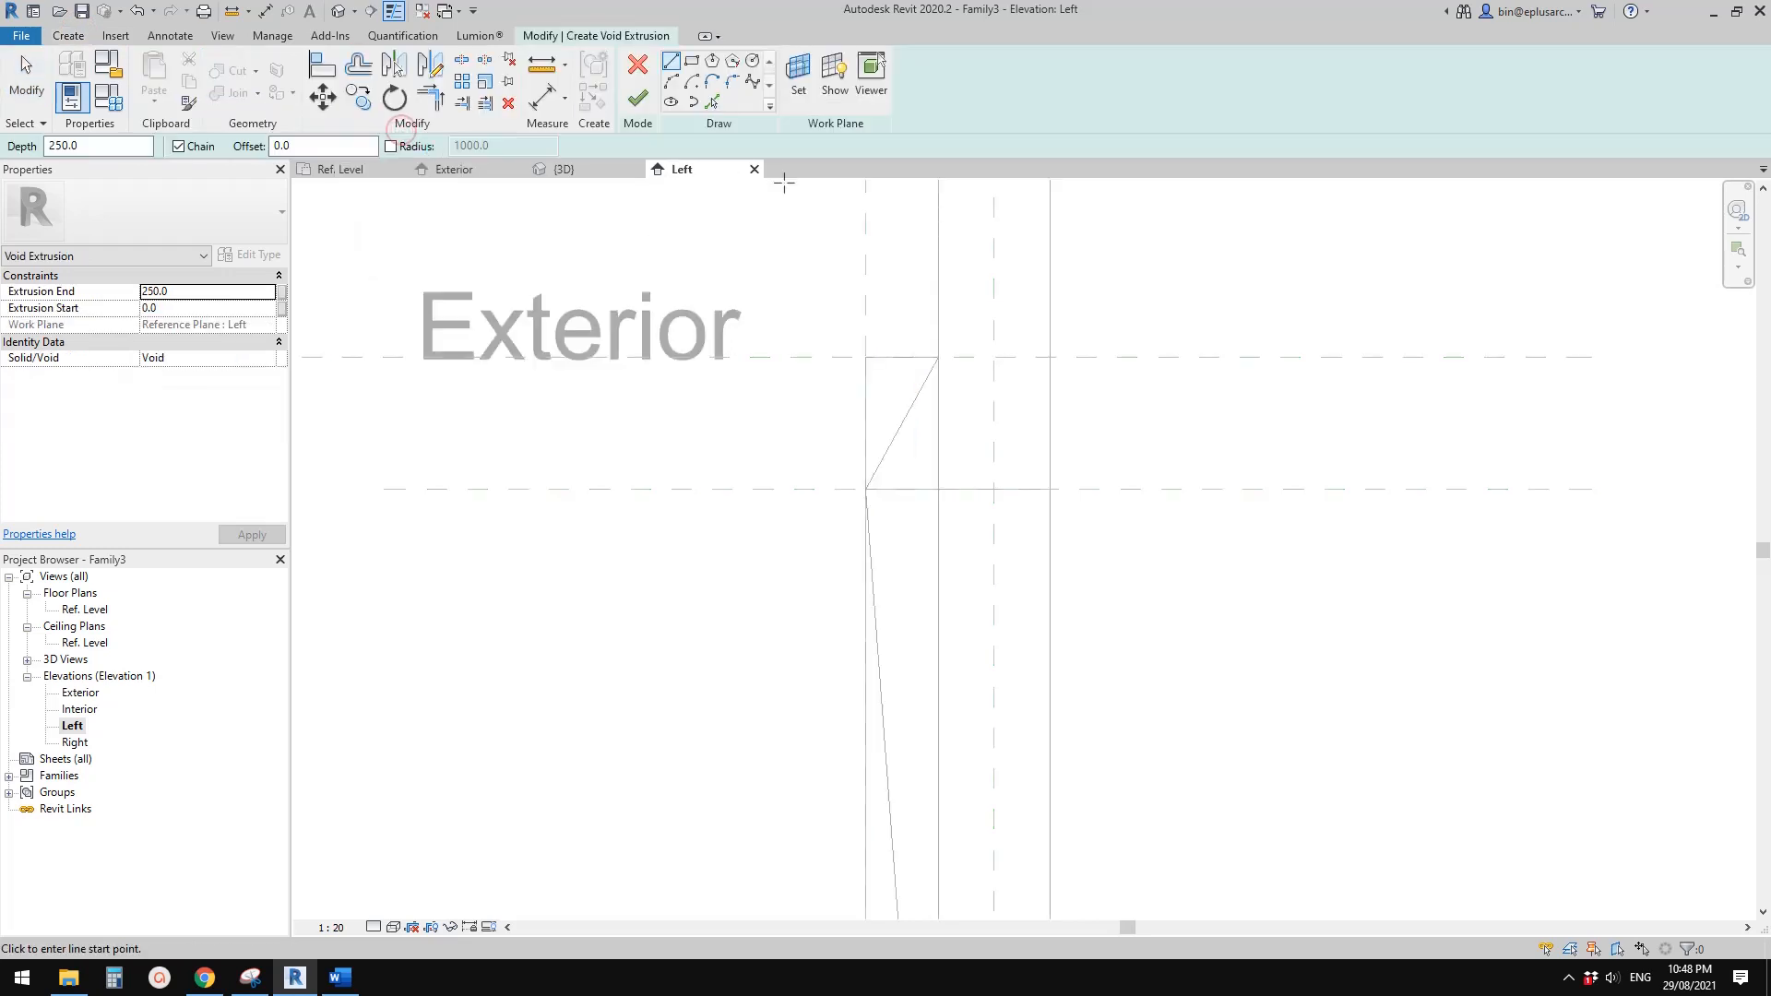
pyautogui.click(716, 104)
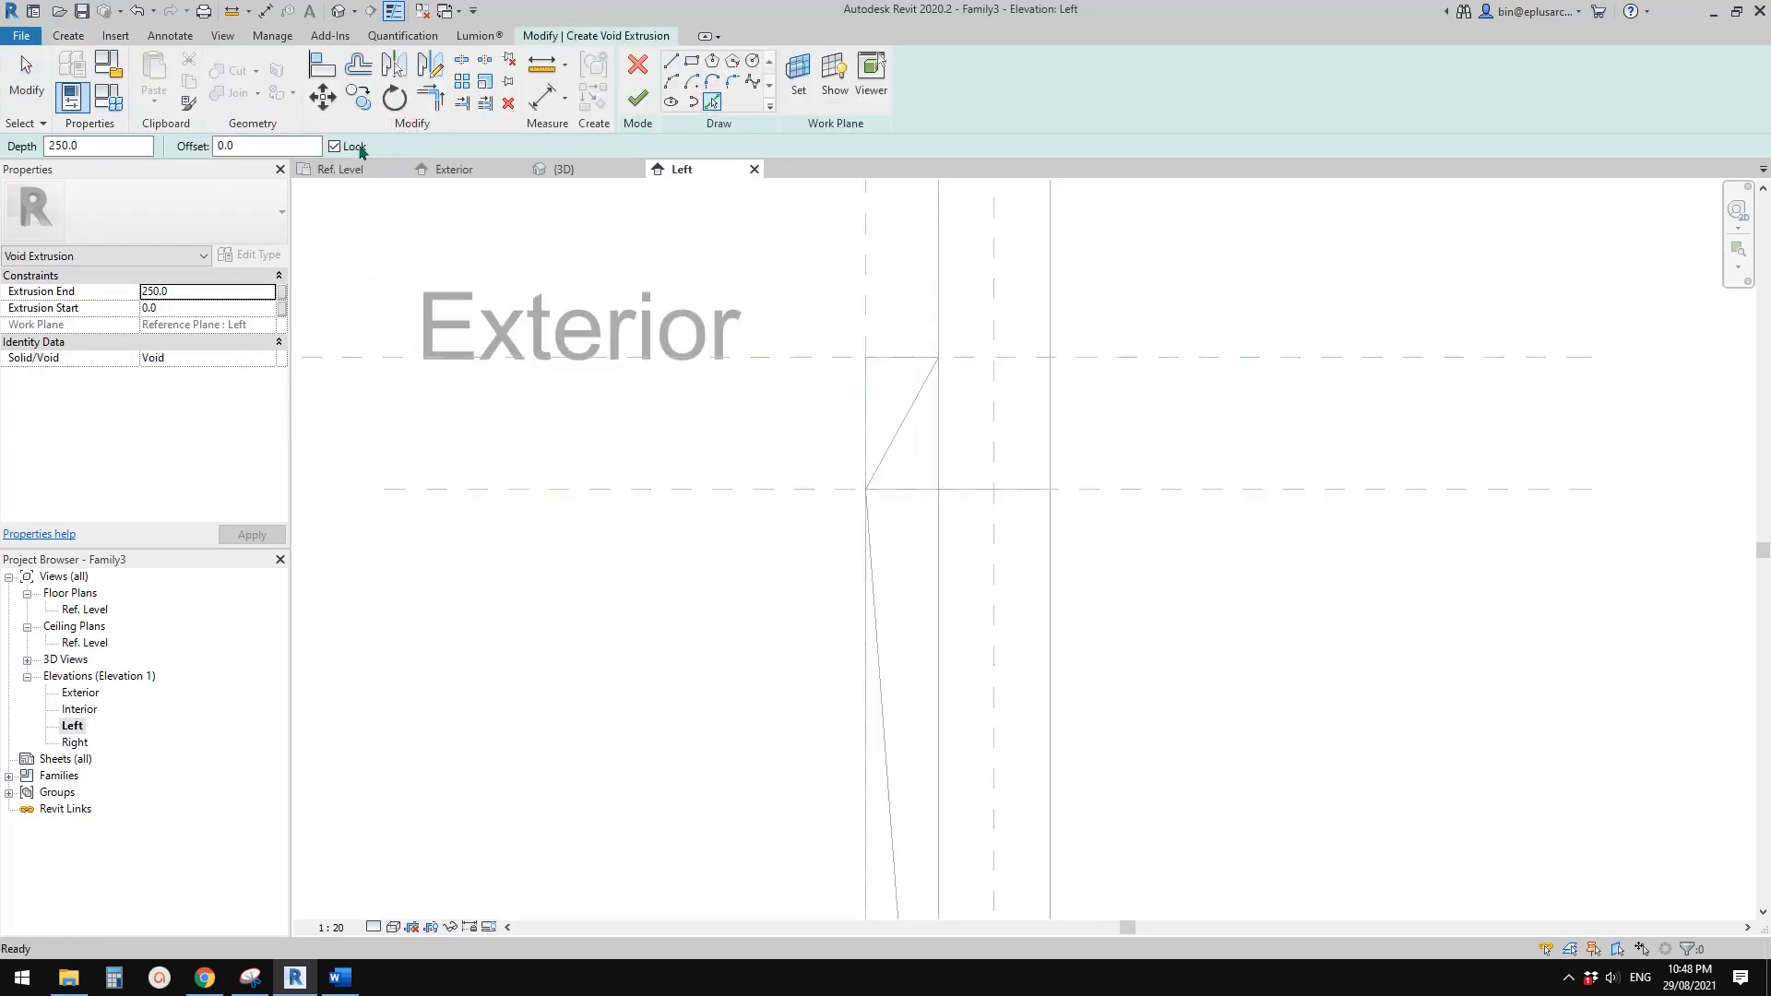
pyautogui.moveTo(1028, 352); pyautogui.dragTo(1035, 427, button='middle')
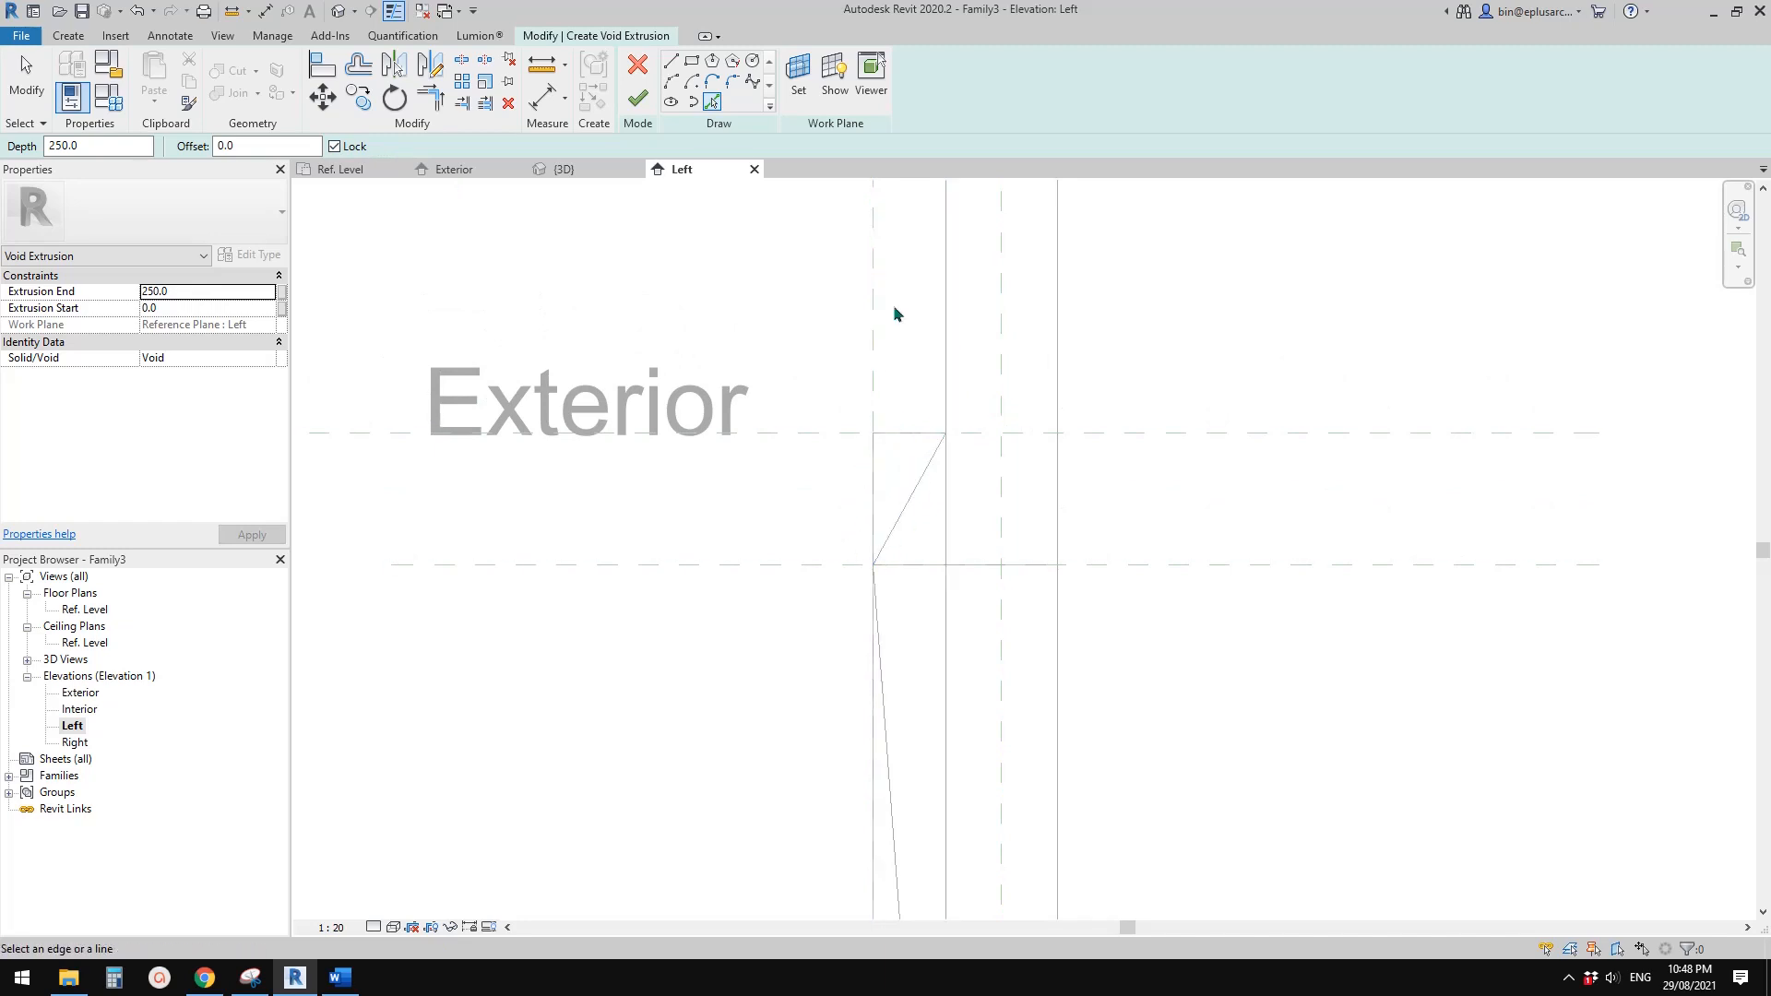
pyautogui.click(1231, 432)
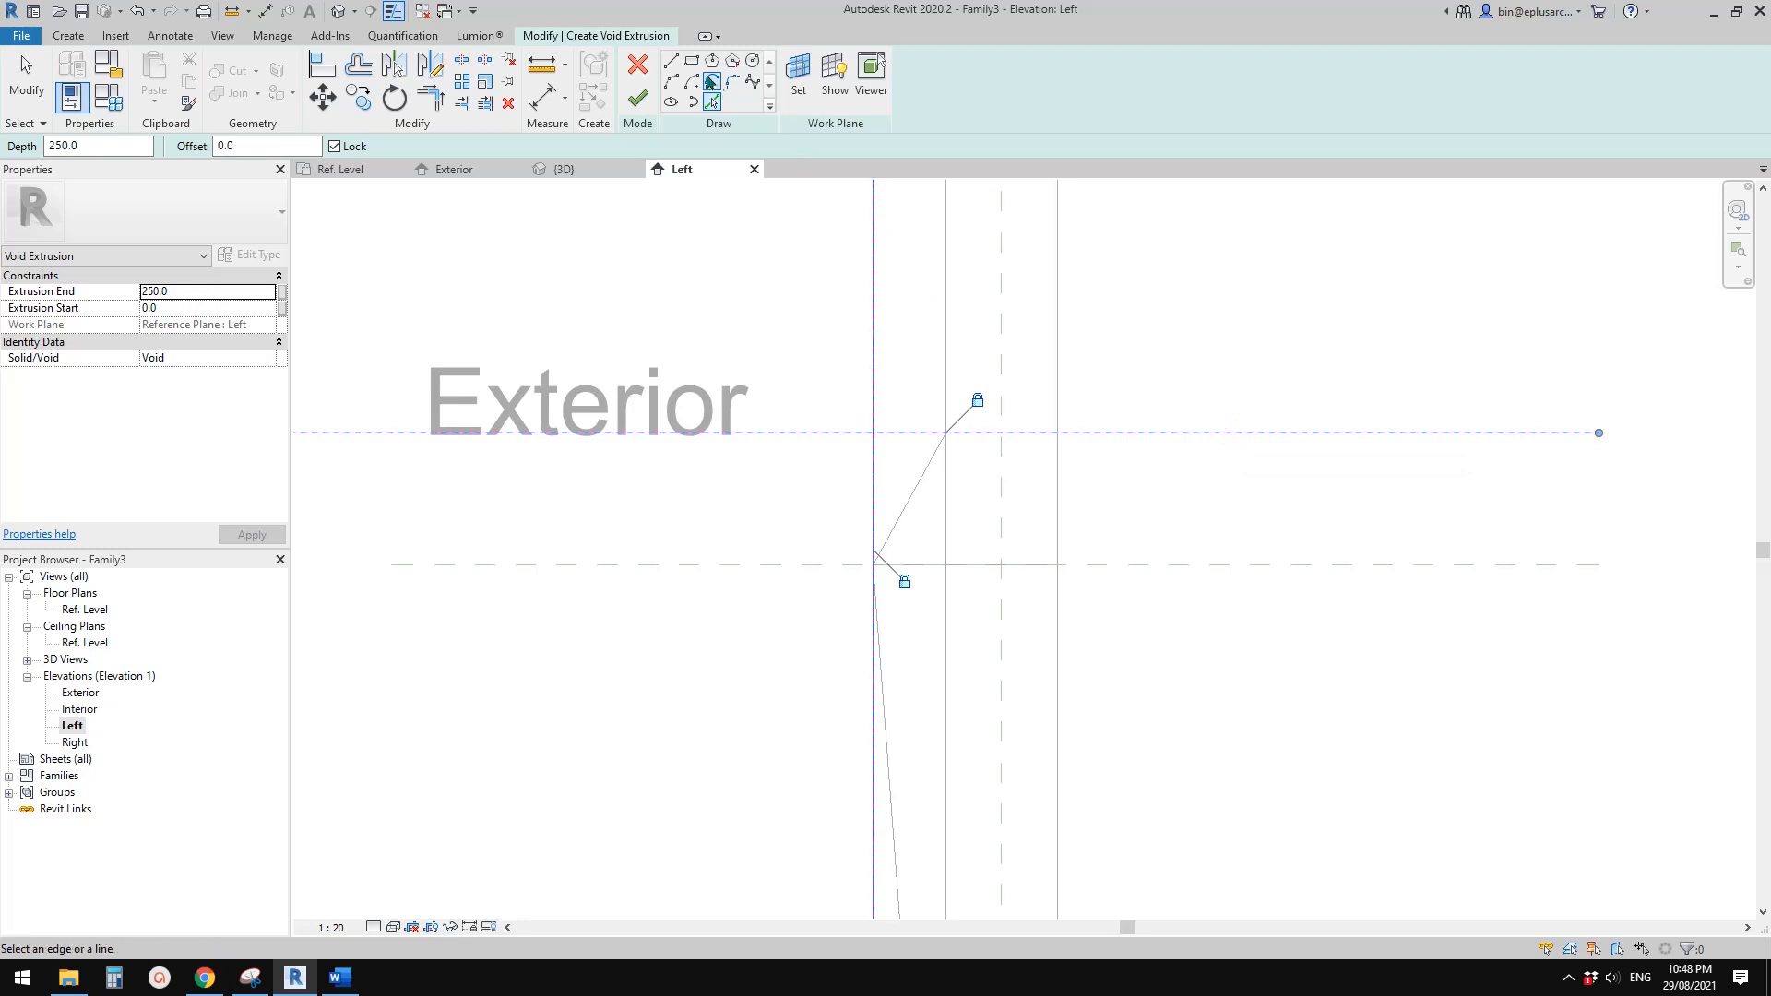
# Draw a slanted line from the wall's exterior face at the uppermost reference plane to where the outer and head reference planes intersect
pyautogui.click(671, 64)
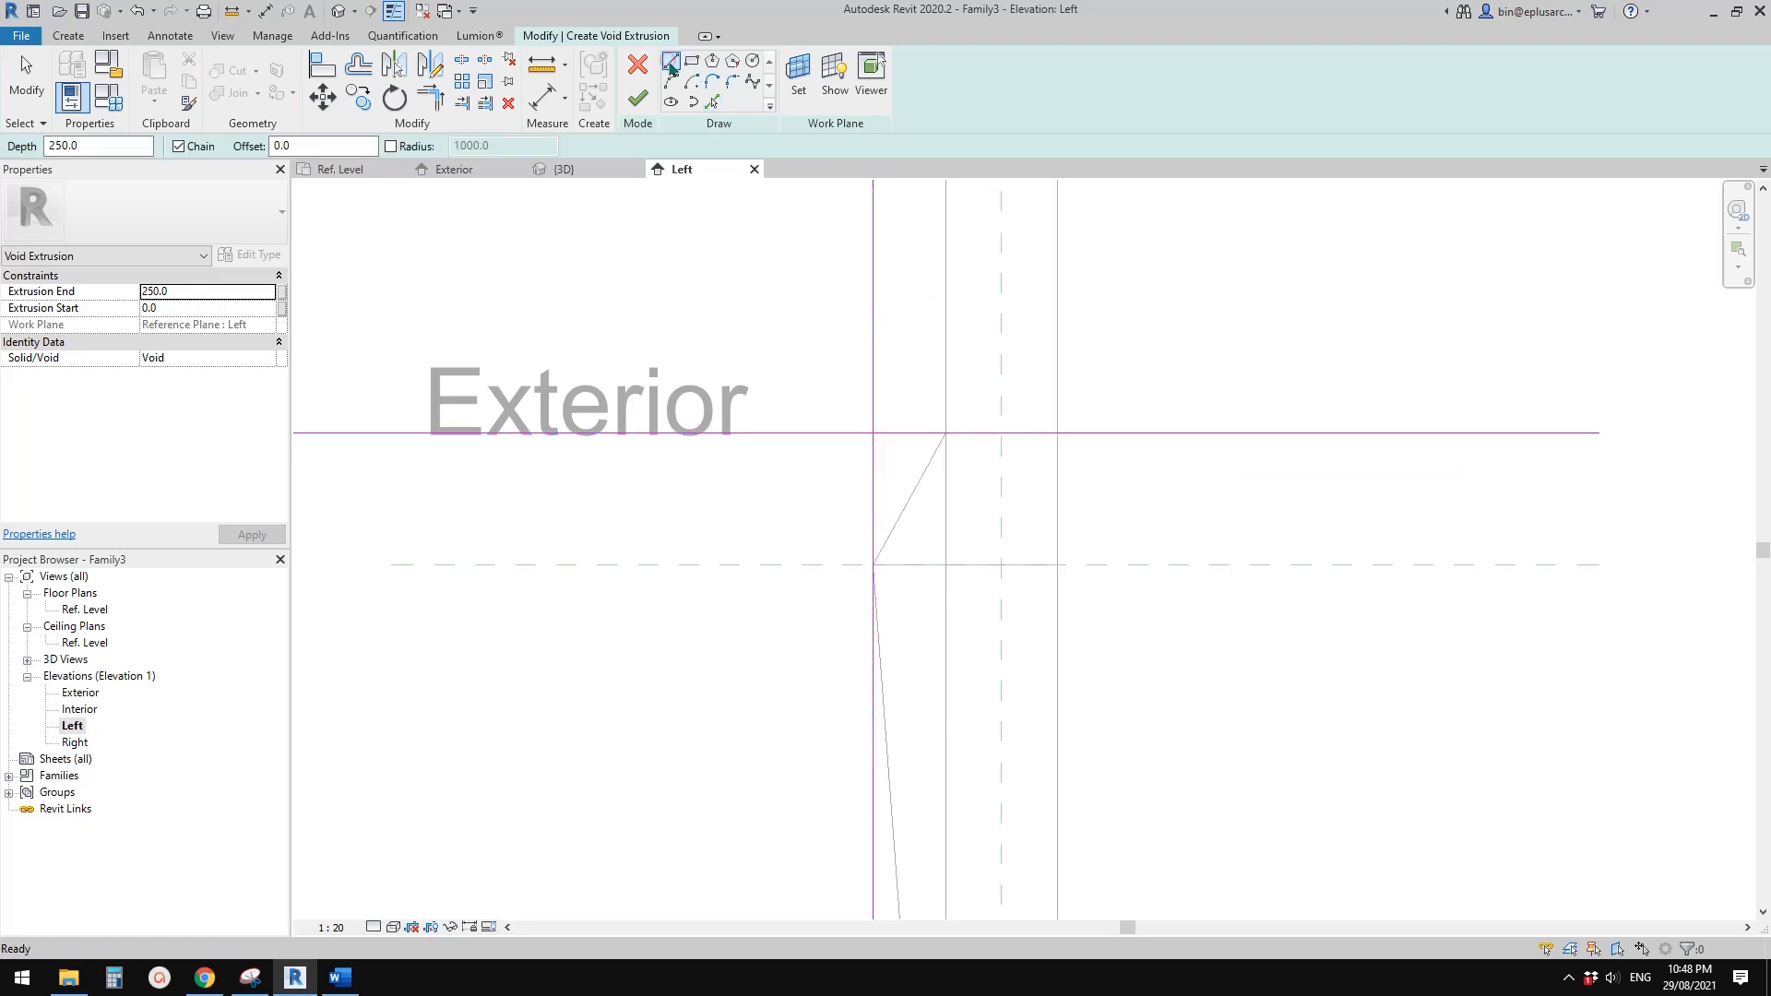
pyautogui.click(946, 432)
pyautogui.click(873, 564)
pyautogui.press('Escape')
pyautogui.press('Escape')
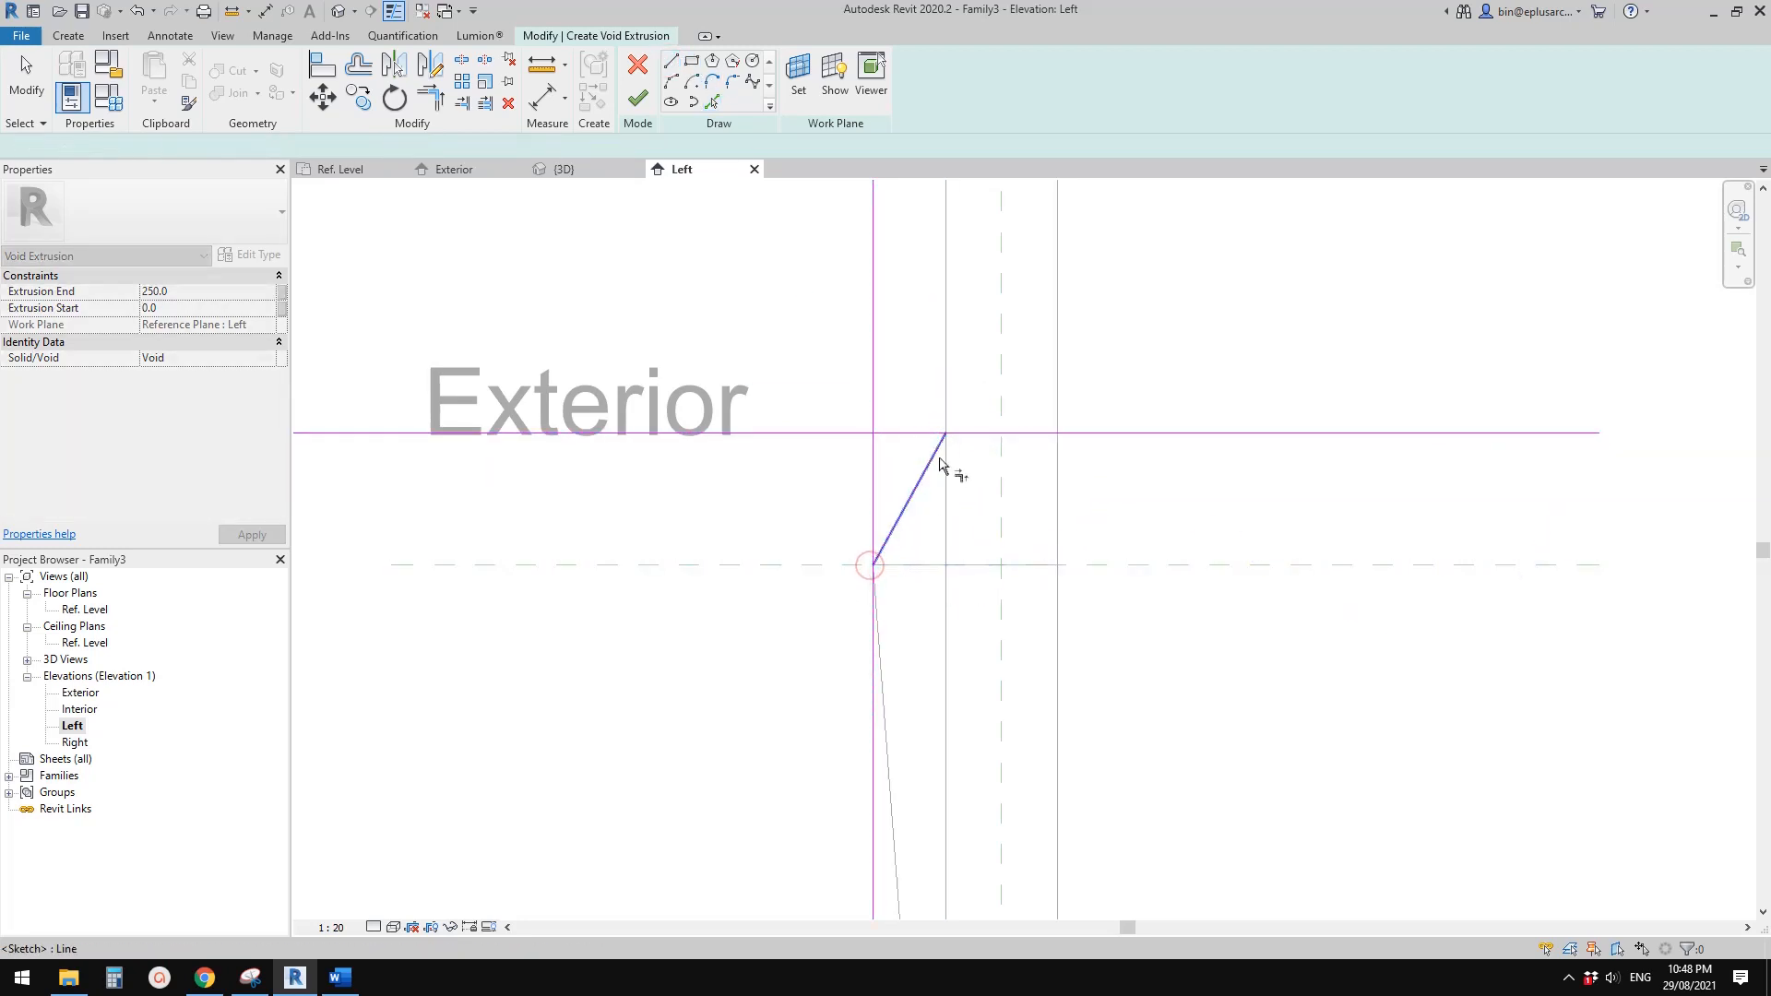
# Trim the sketch lines into a closed triangle and finish the void extrusion in the Exterior elevation
pyautogui.click(937, 455)
pyautogui.click(922, 435)
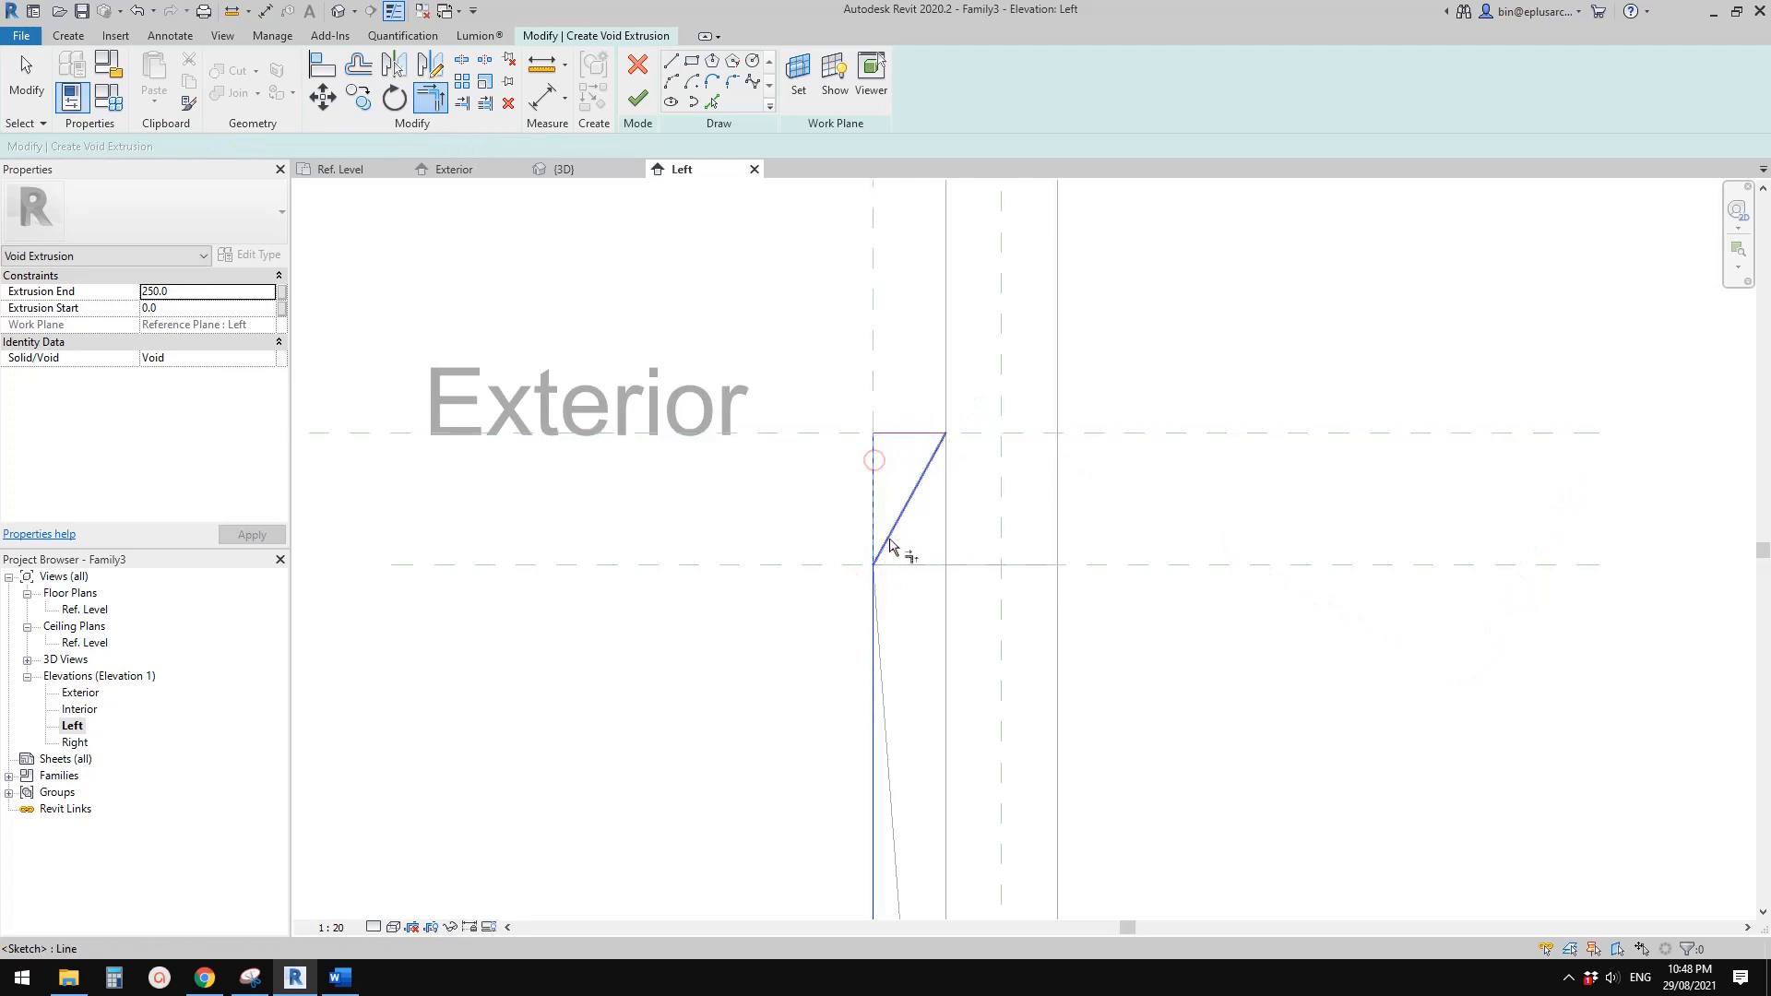
pyautogui.scroll(-2, 978, 484)
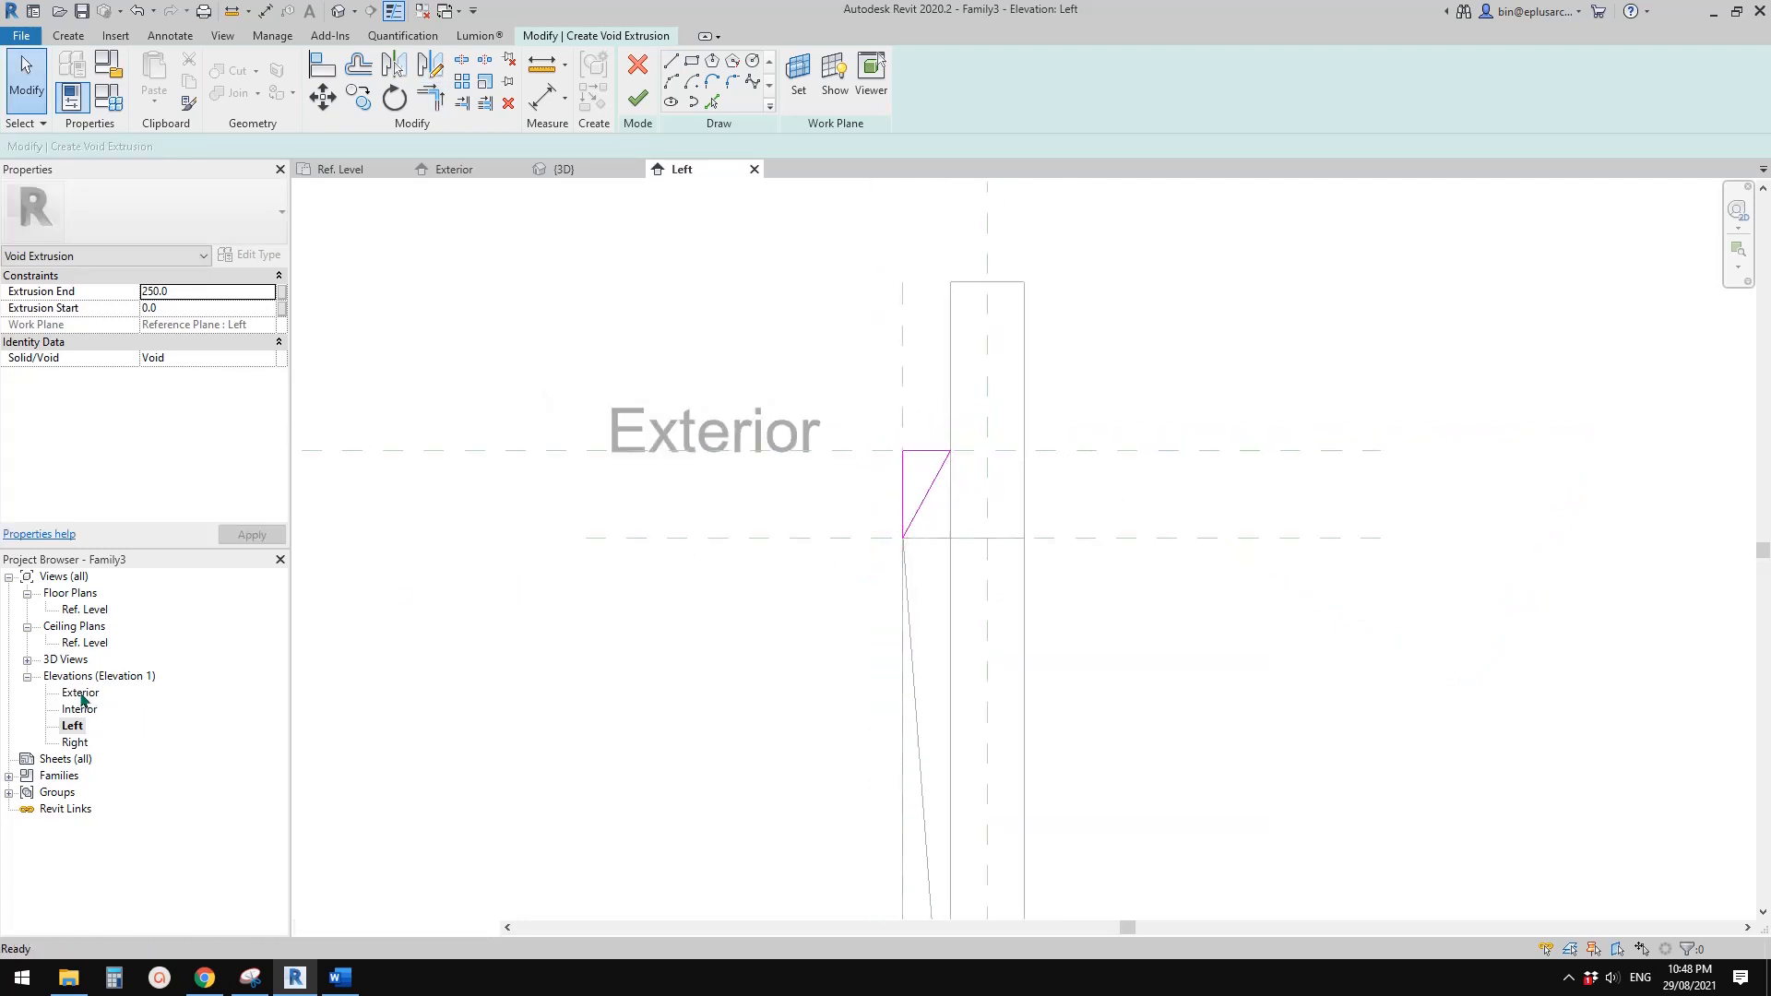
pyautogui.doubleClick(82, 694)
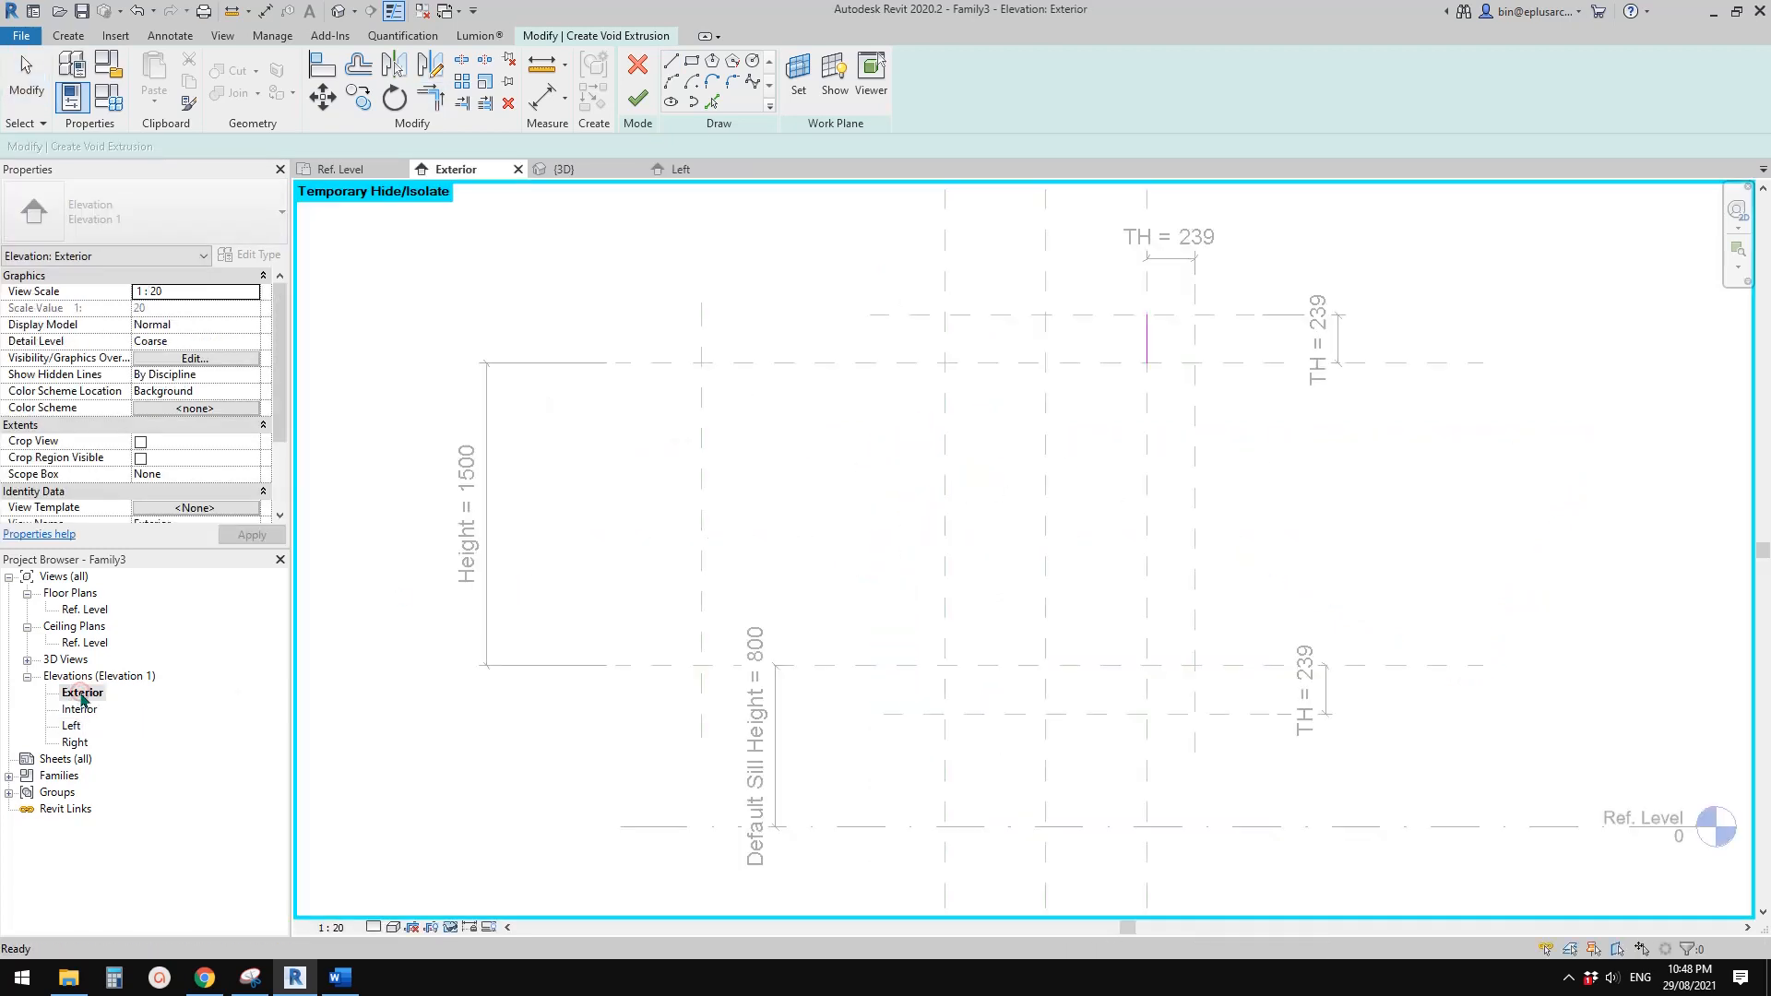
pyautogui.click(637, 100)
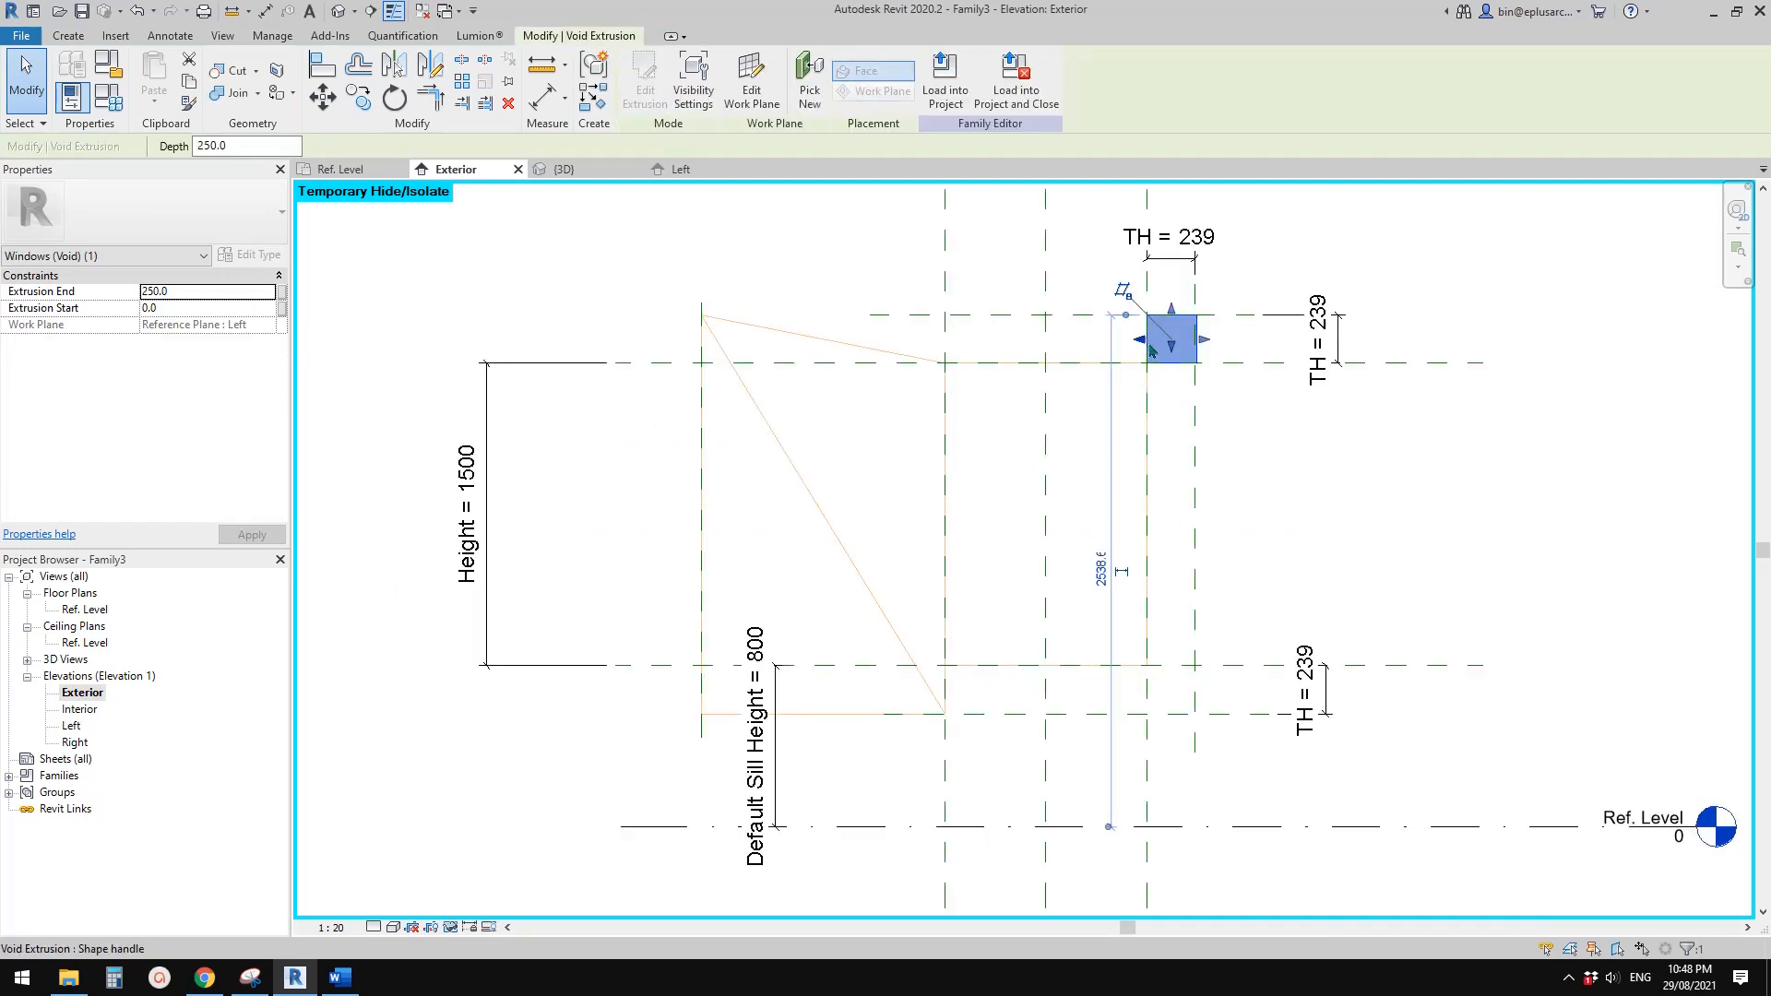
# Stretch both ends of the void extrusion to the outermost vertical reference planes on either side of the window and lock them
pyautogui.scroll(1, 1204, 369)
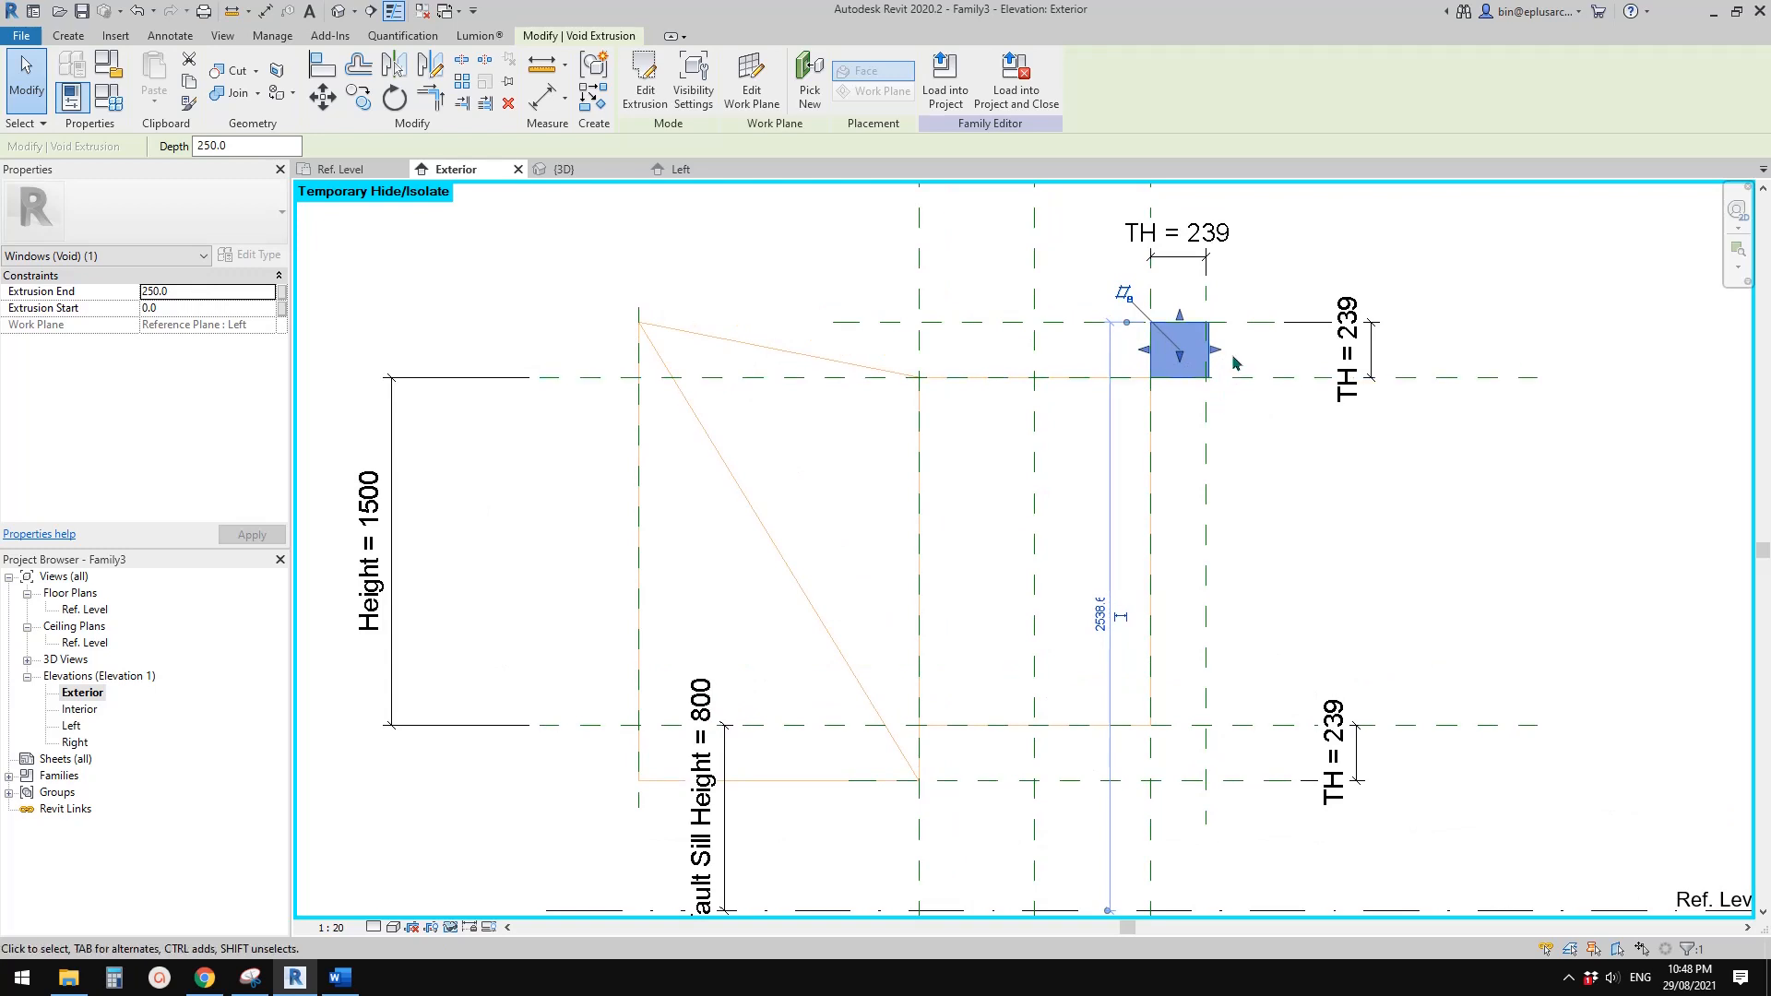
pyautogui.scroll(1, 1218, 360)
pyautogui.moveTo(1181, 347); pyautogui.dragTo(1193, 351)
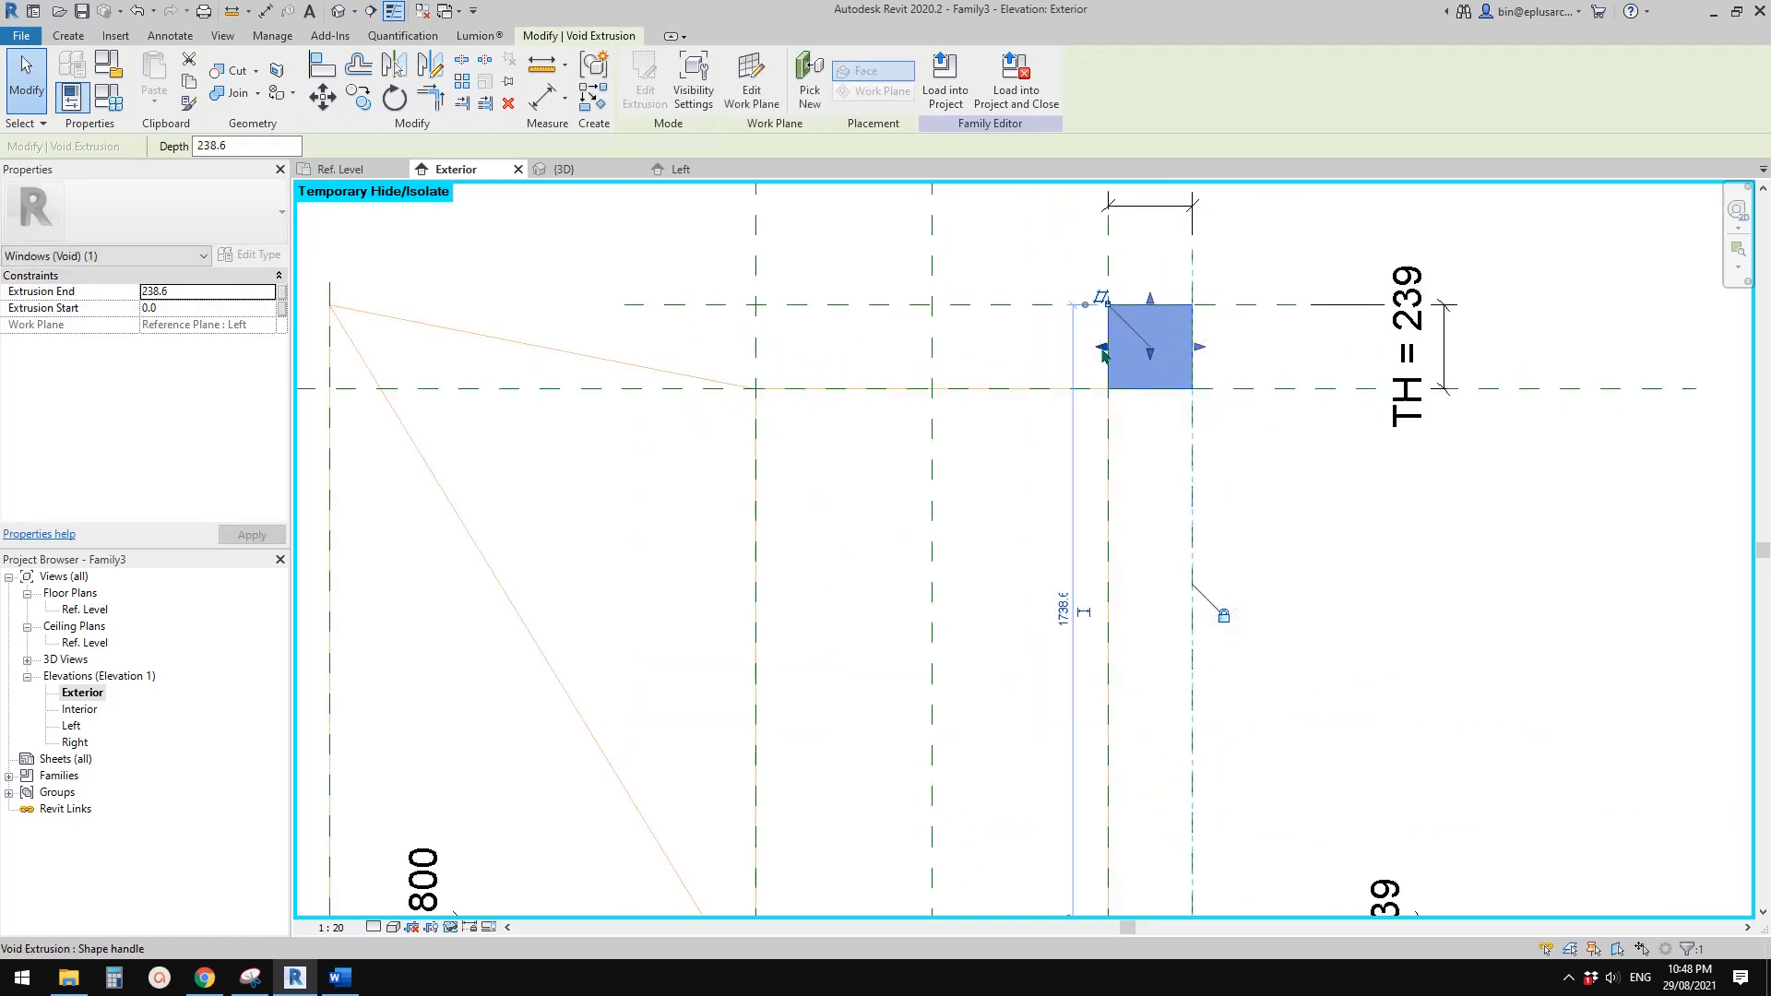
pyautogui.moveTo(1102, 347); pyautogui.dragTo(329, 347)
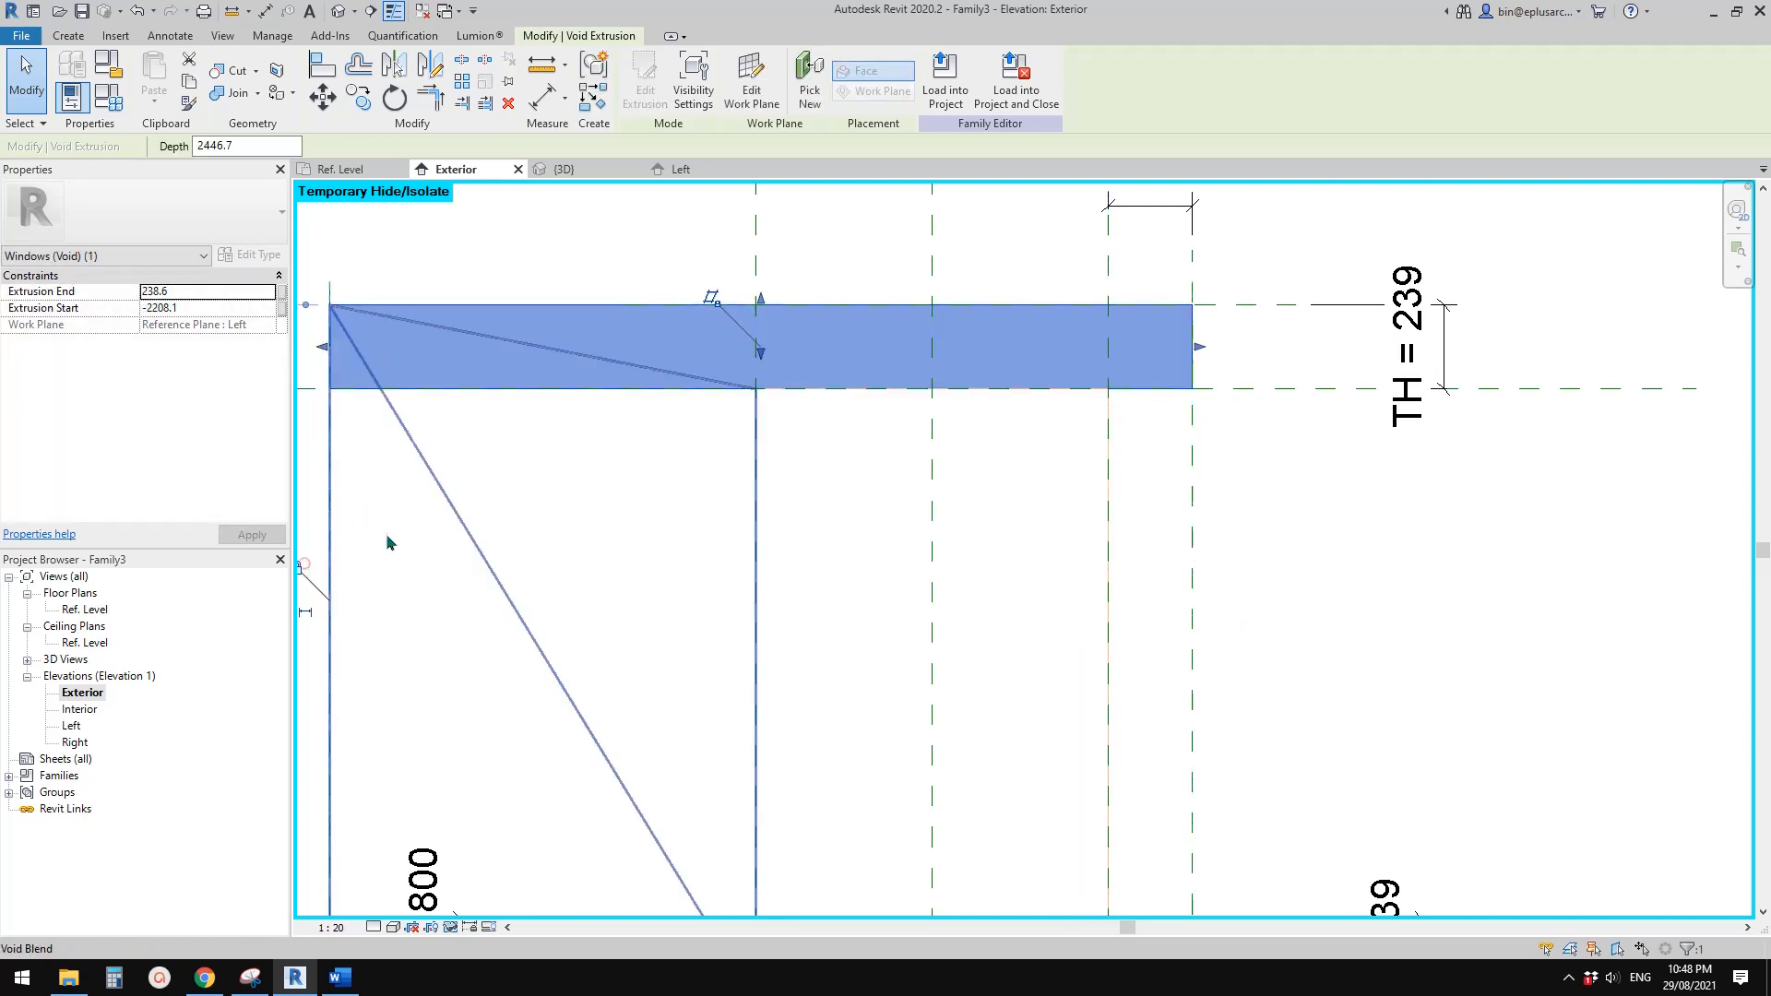
pyautogui.moveTo(703, 513); pyautogui.dragTo(919, 485, button='middle')
pyautogui.scroll(-2, 919, 484)
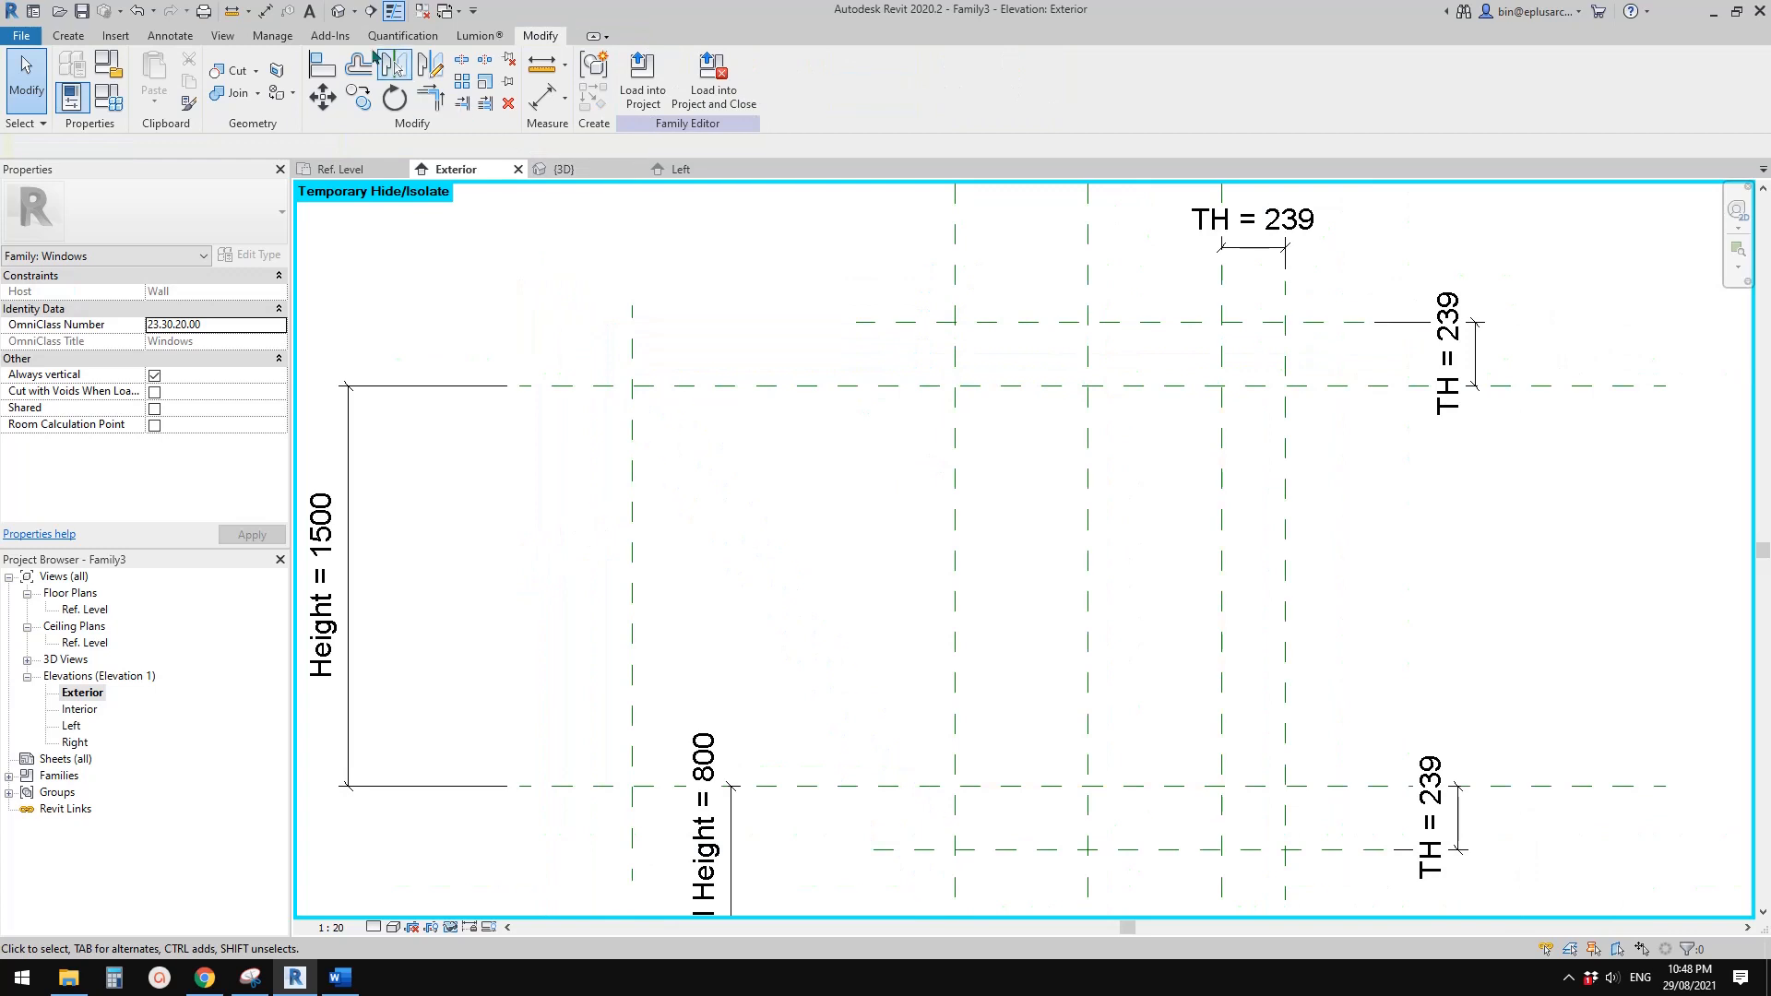
# Copy the void extrusion above the window in the 3D view and paste it aligned to the same place
pyautogui.click(341, 15)
pyautogui.scroll(-1, 992, 366)
pyautogui.keyDown('shift'); pyautogui.moveTo(1139, 452); pyautogui.dragTo(907, 487, button='middle'); pyautogui.keyUp('shift')
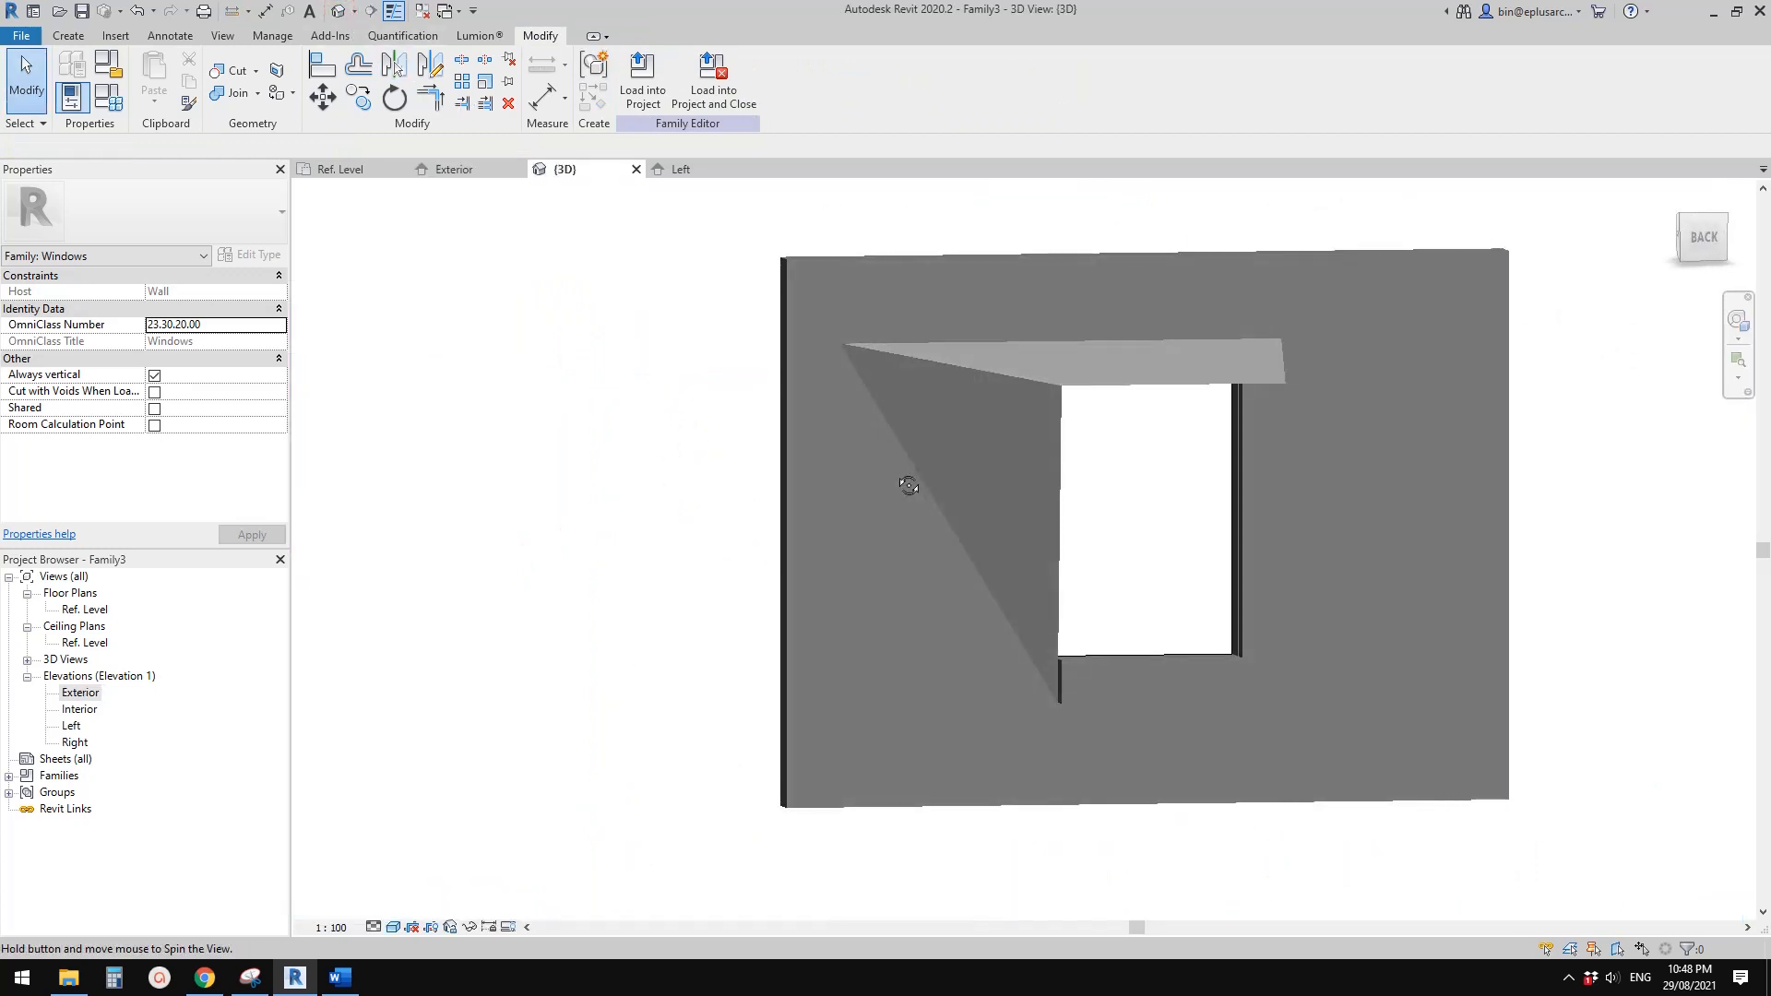
pyautogui.moveTo(1539, 411); pyautogui.dragTo(1354, 379, button='middle')
pyautogui.moveTo(1353, 379)
pyautogui.keyDown('shift'); pyautogui.mouseDown(button='middle')
pyautogui.moveTo(1249, 352)
pyautogui.moveTo(1364, 356)
pyautogui.mouseUp(button='middle'); pyautogui.keyUp('shift')
pyautogui.keyDown('shift'); pyautogui.moveTo(842, 446); pyautogui.dragTo(336, 645, button='middle'); pyautogui.keyUp('shift')
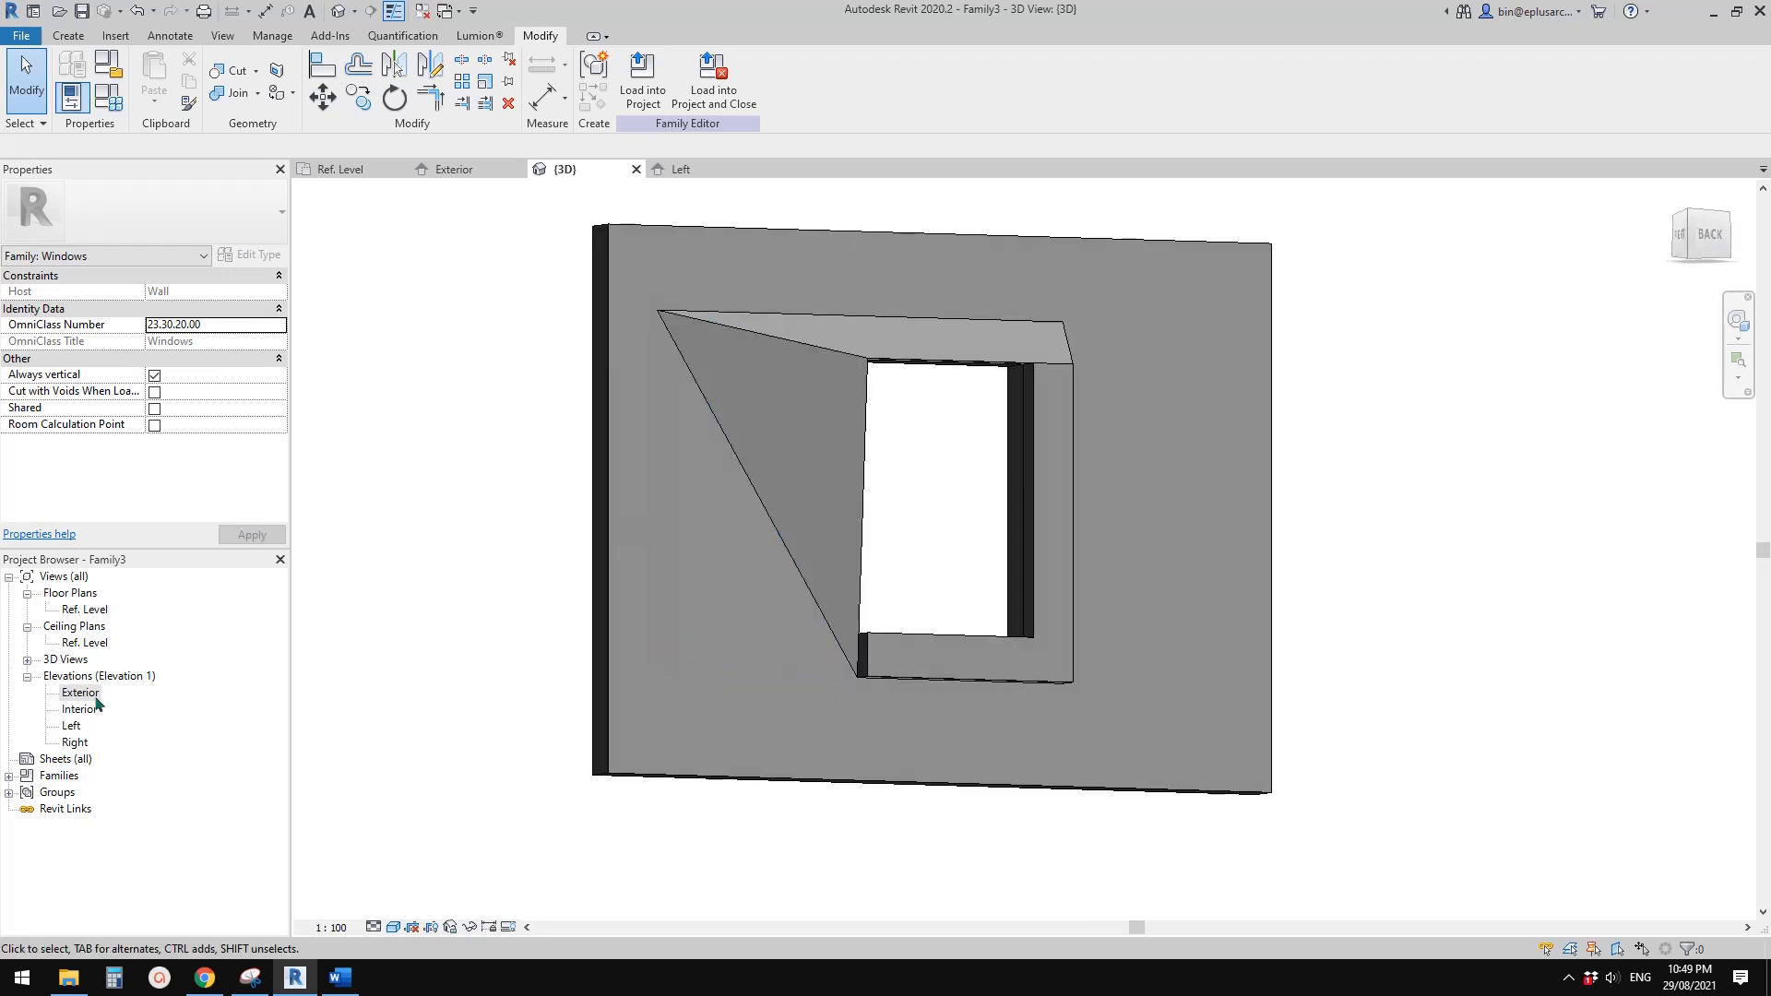
pyautogui.click(760, 327)
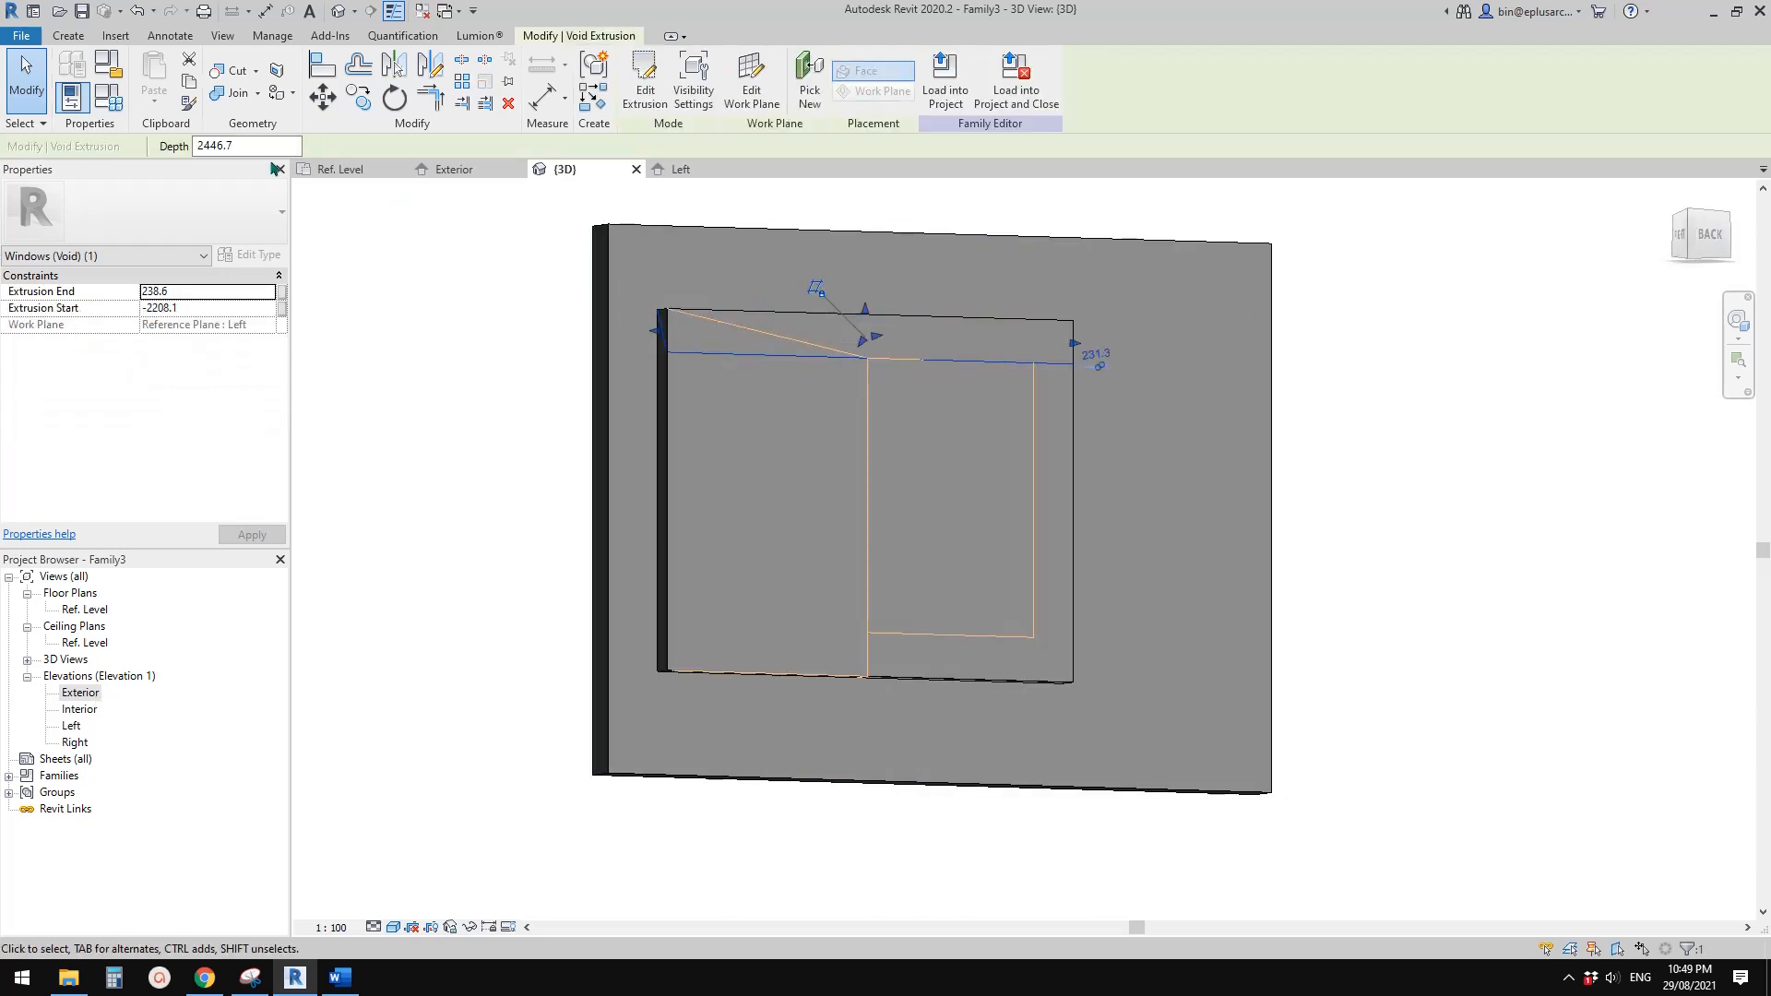
pyautogui.moveTo(554, 317); pyautogui.dragTo(612, 307, button='middle')
pyautogui.click(391, 231)
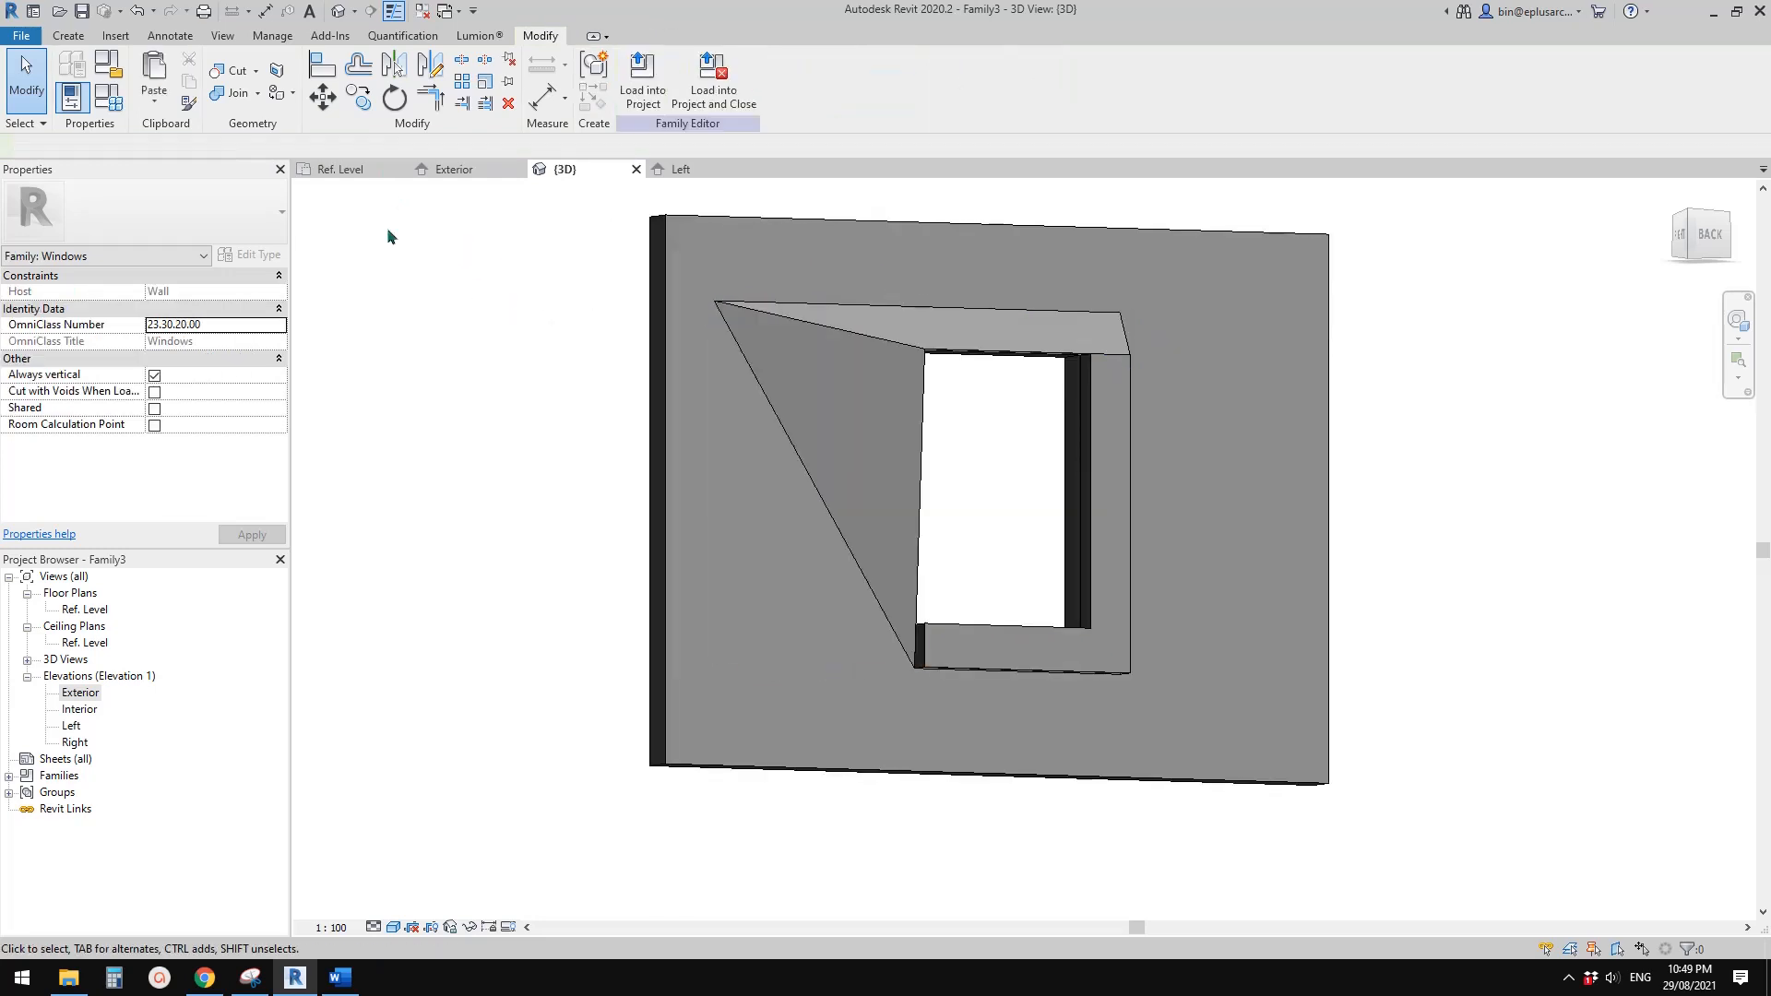
pyautogui.click(154, 97)
pyautogui.click(222, 281)
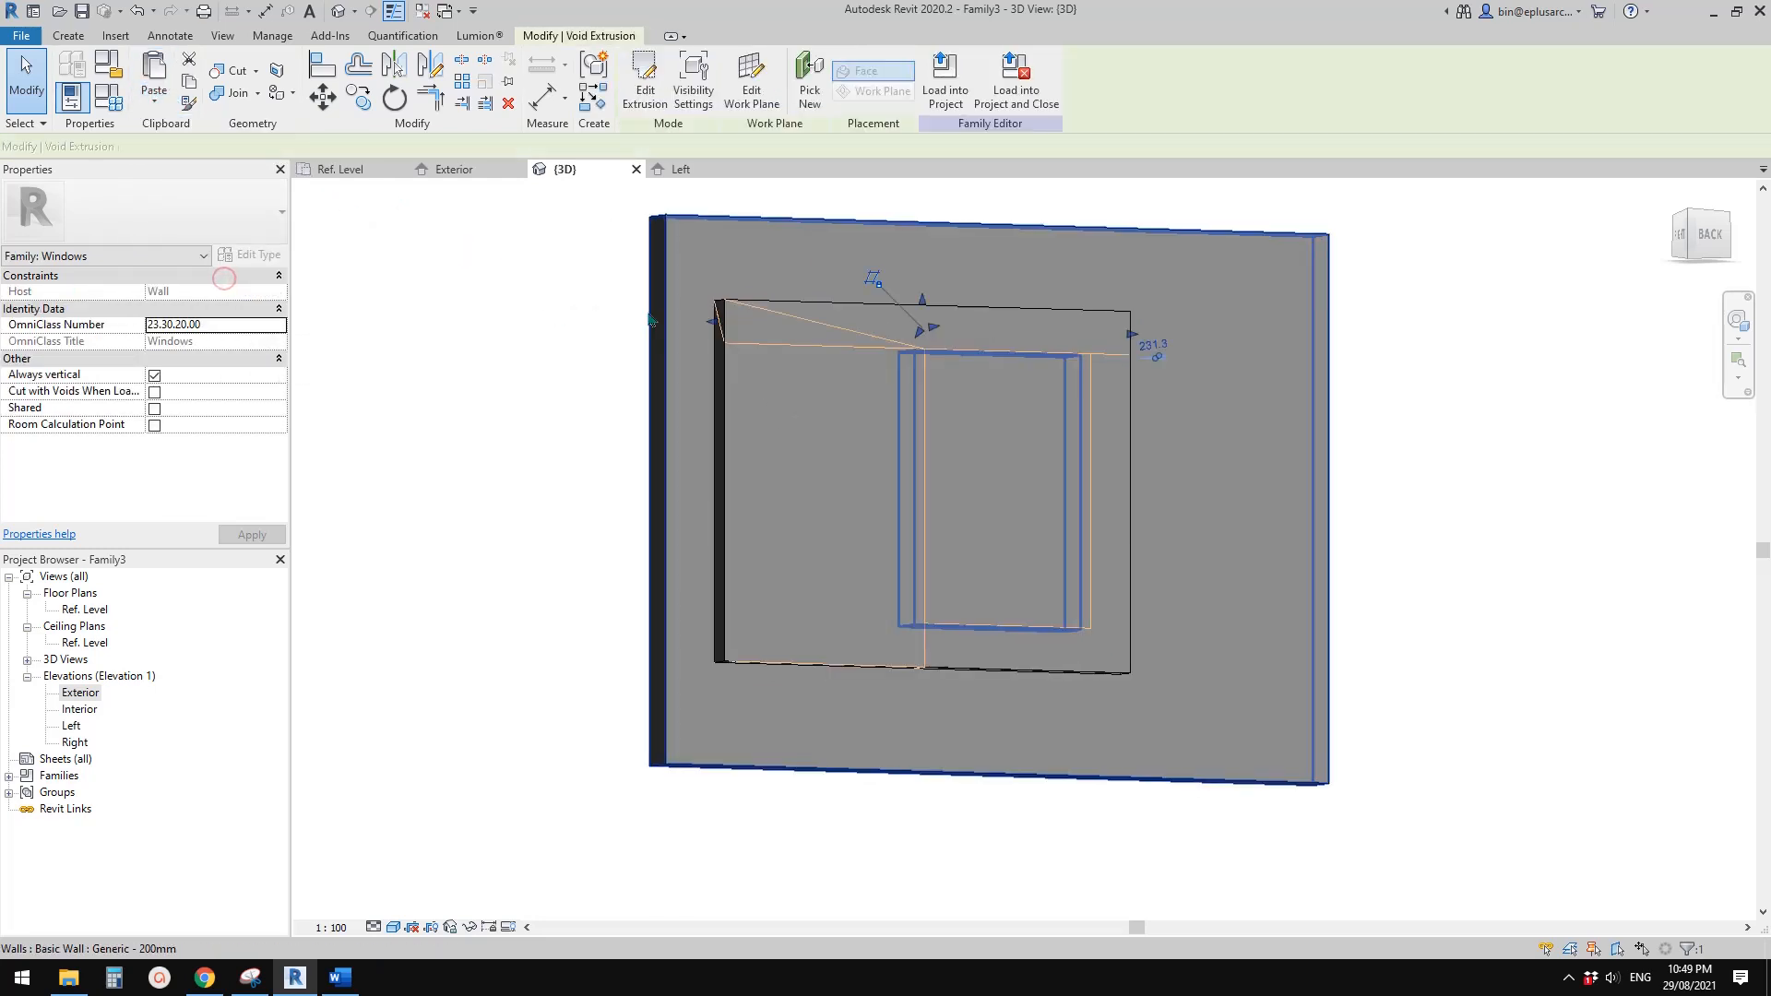
# Edit the pasted void's sketch in the Left elevation and delete its horizontal and slanted lines
pyautogui.click(644, 79)
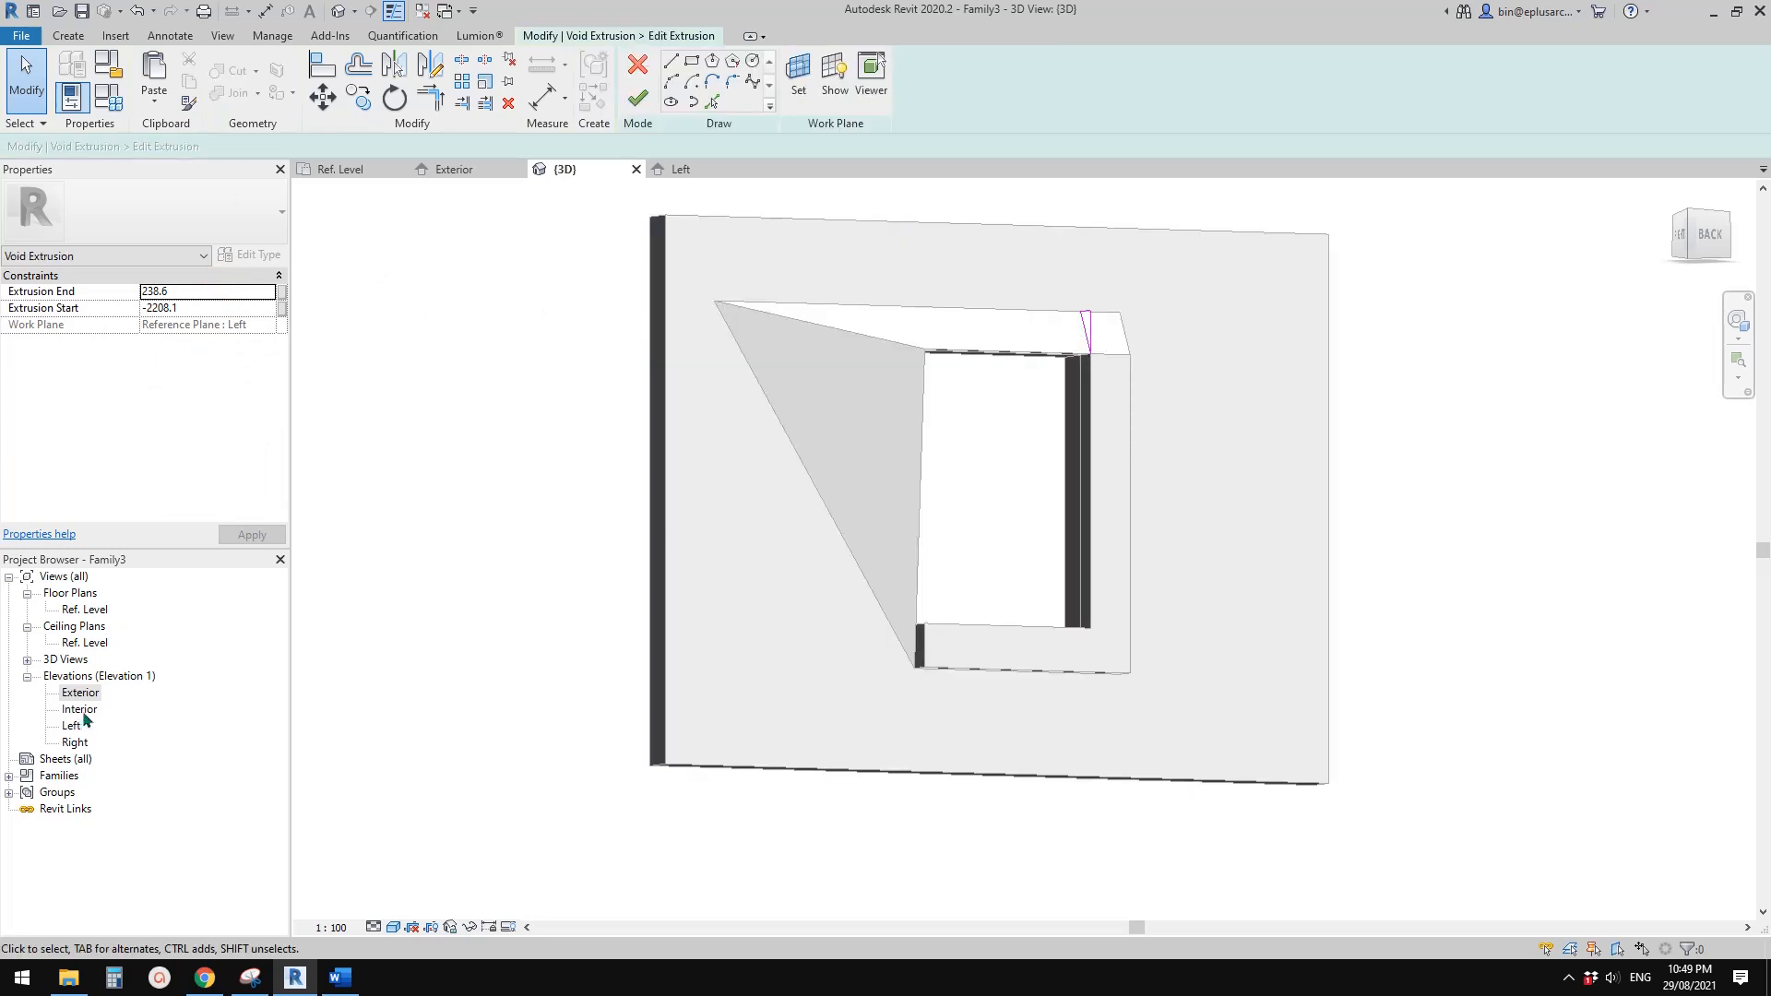
pyautogui.doubleClick(72, 726)
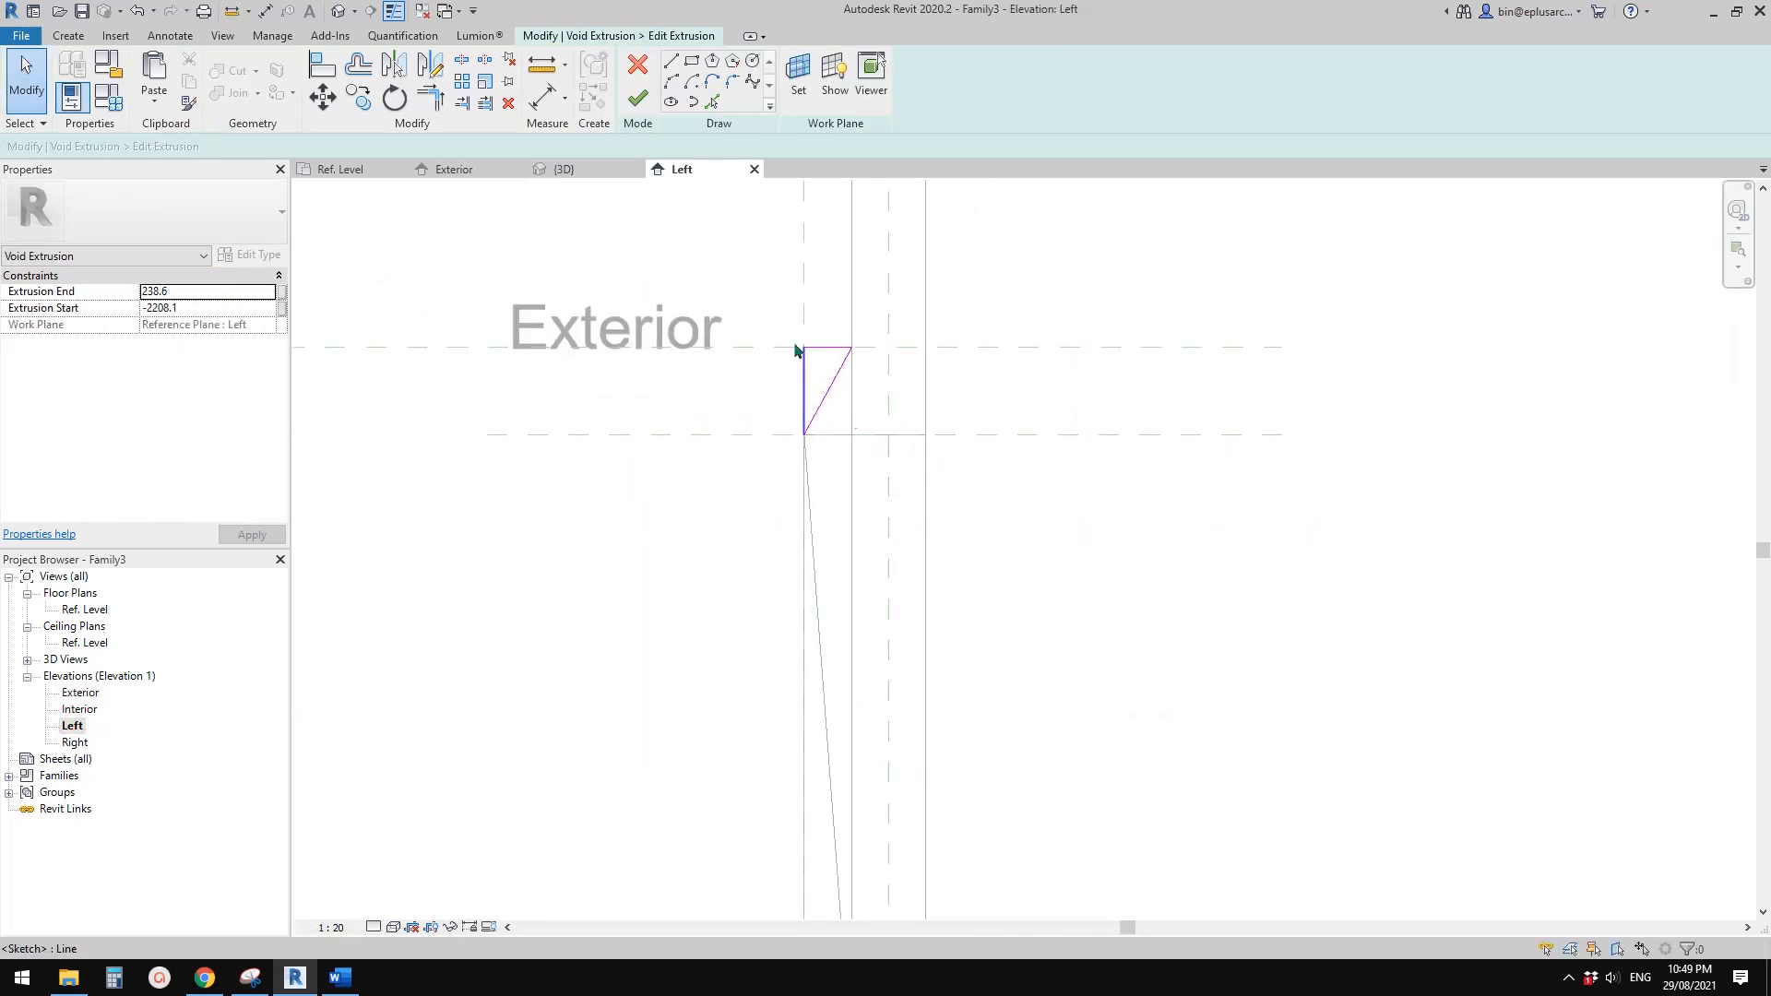
pyautogui.moveTo(932, 490); pyautogui.dragTo(932, 491)
pyautogui.scroll(-2, 882, 506)
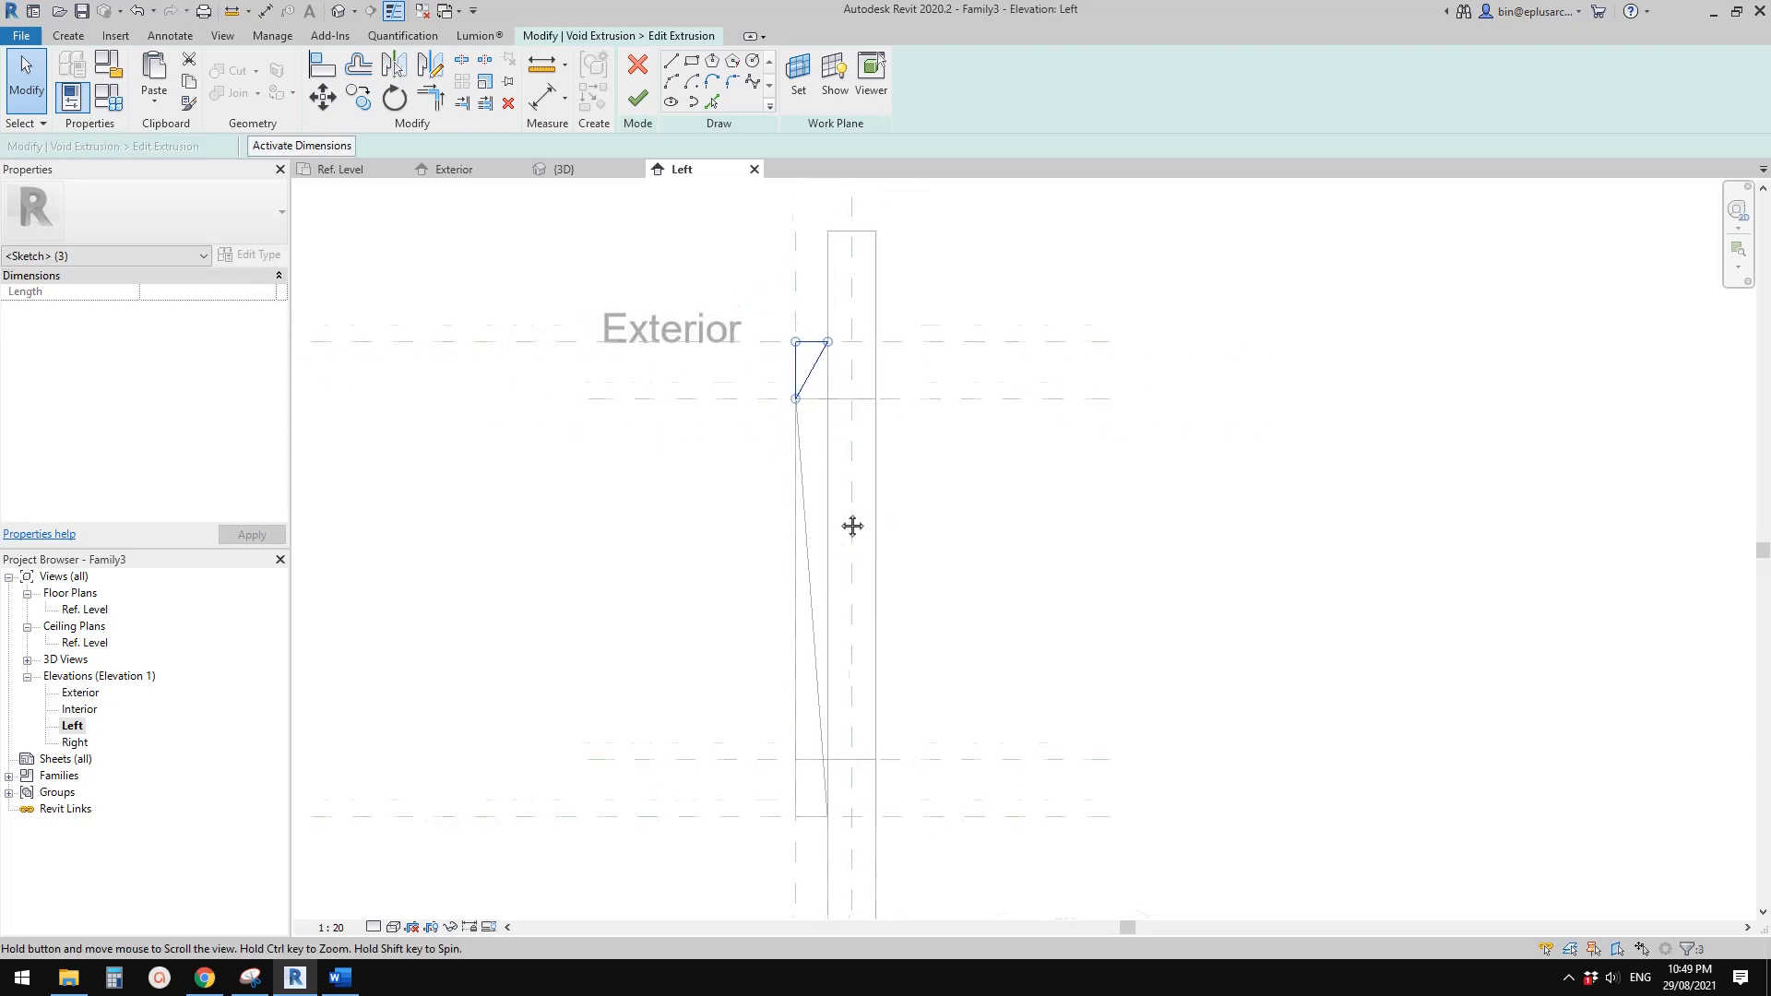
pyautogui.moveTo(842, 478); pyautogui.dragTo(864, 481, button='middle')
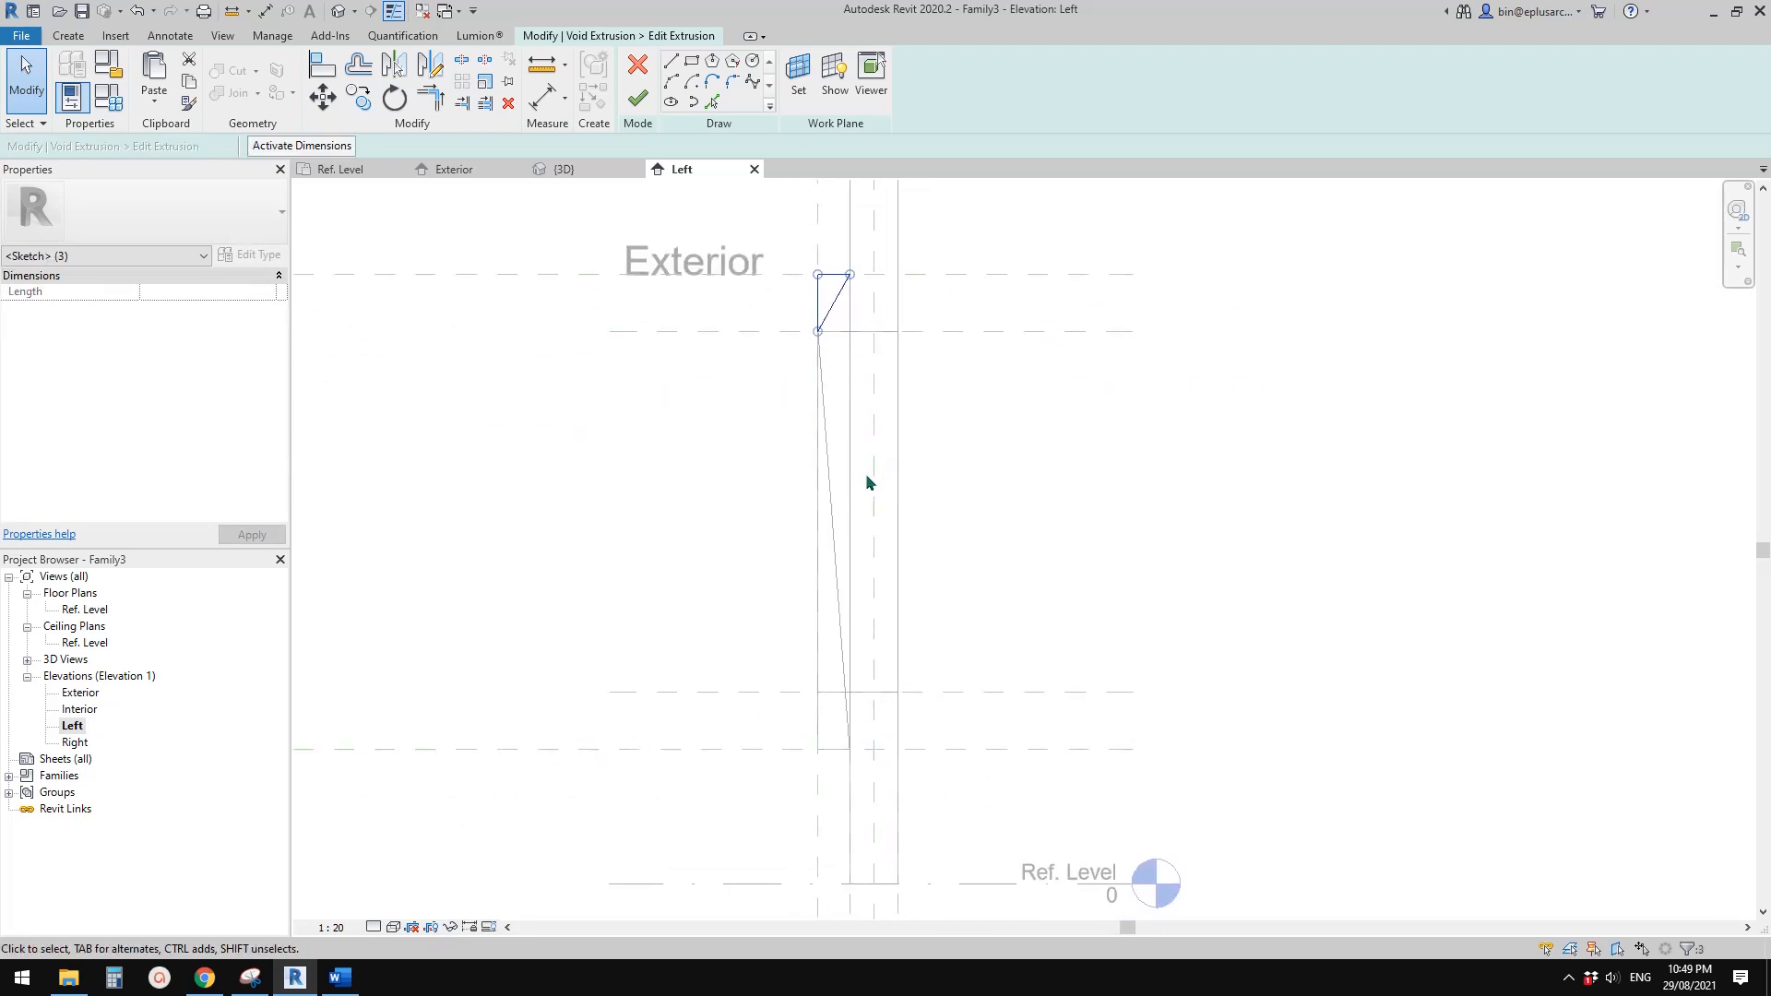
pyautogui.click(879, 401)
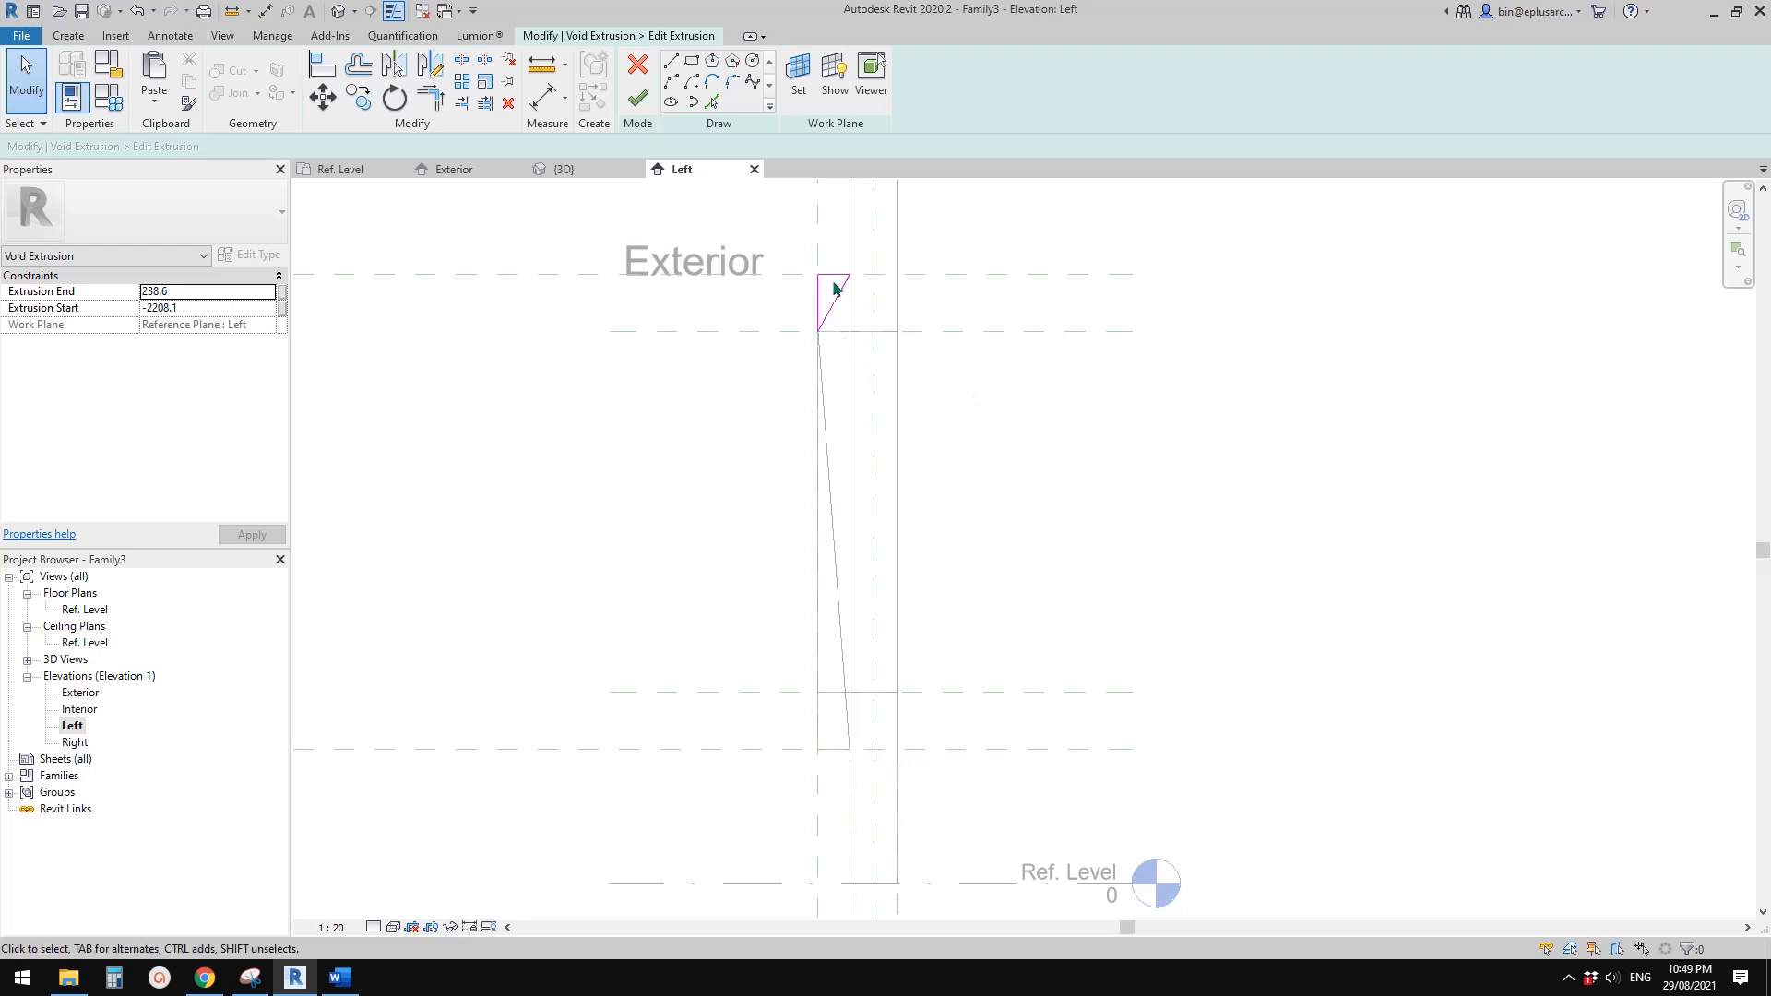
pyautogui.click(835, 275)
pyautogui.press('Delete')
# Pick the lowermost reference plane as a locked sketch line and draw a slanted line from the wall's exterior face there to the outer and head planes' intersection
pyautogui.click(711, 101)
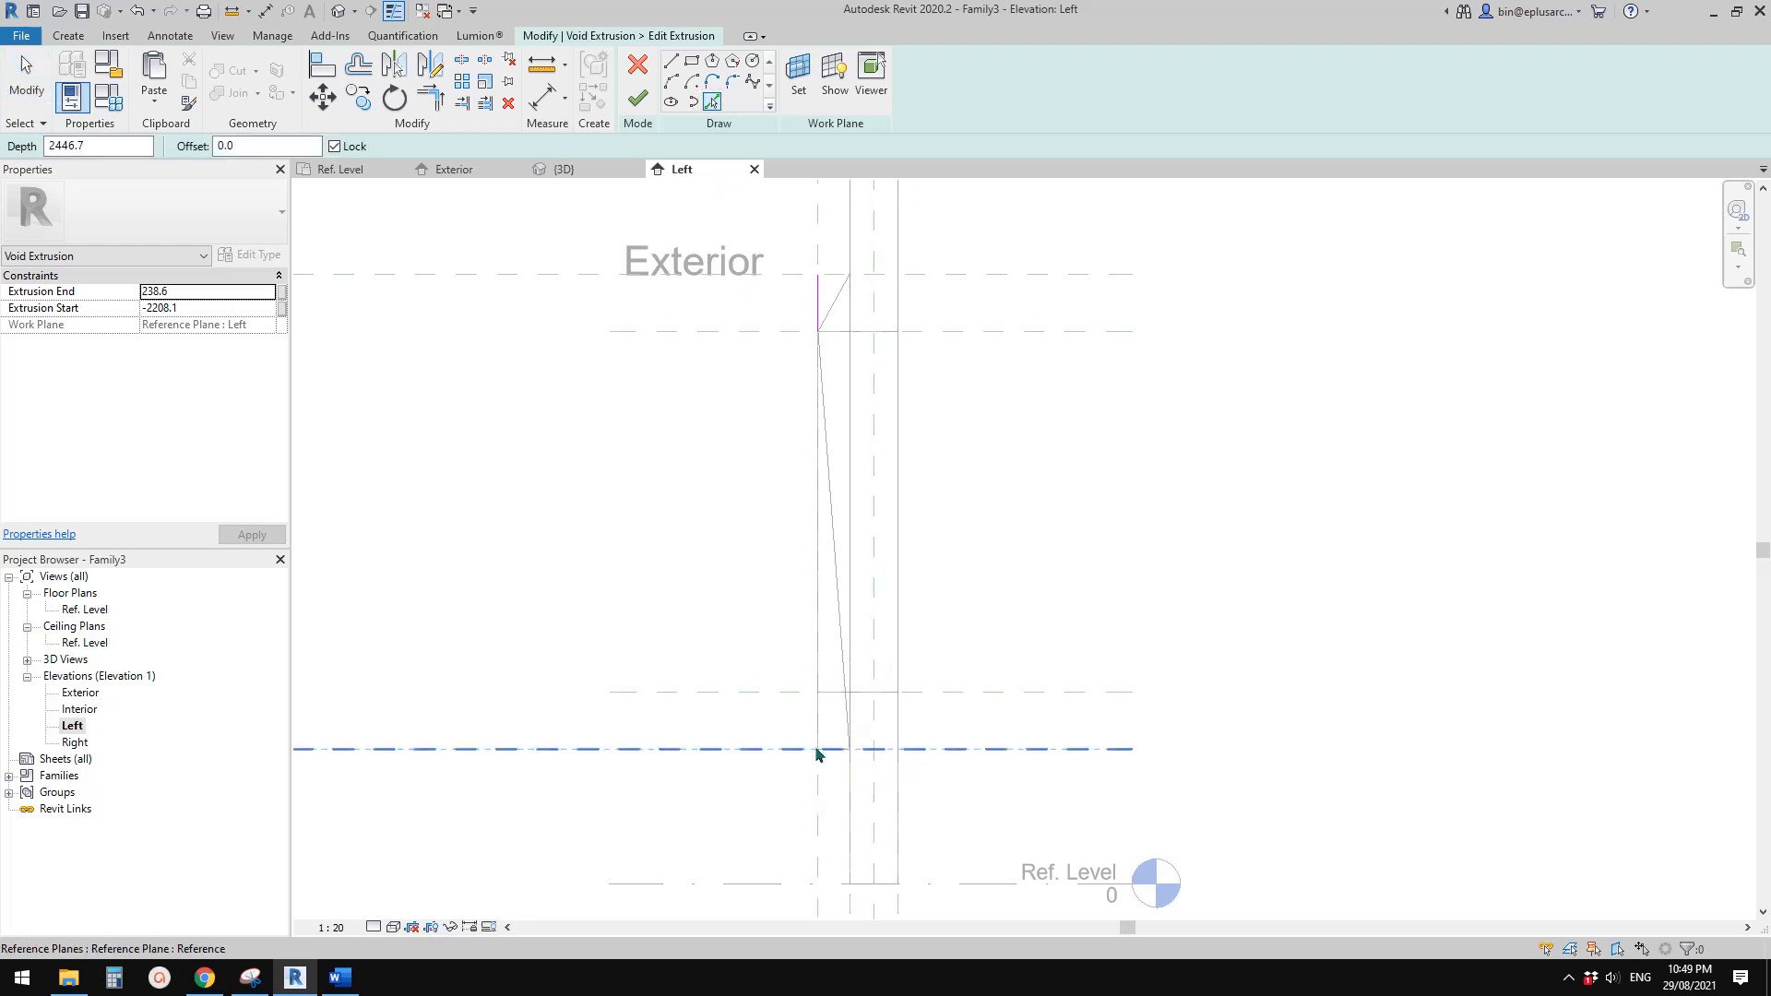
pyautogui.click(735, 750)
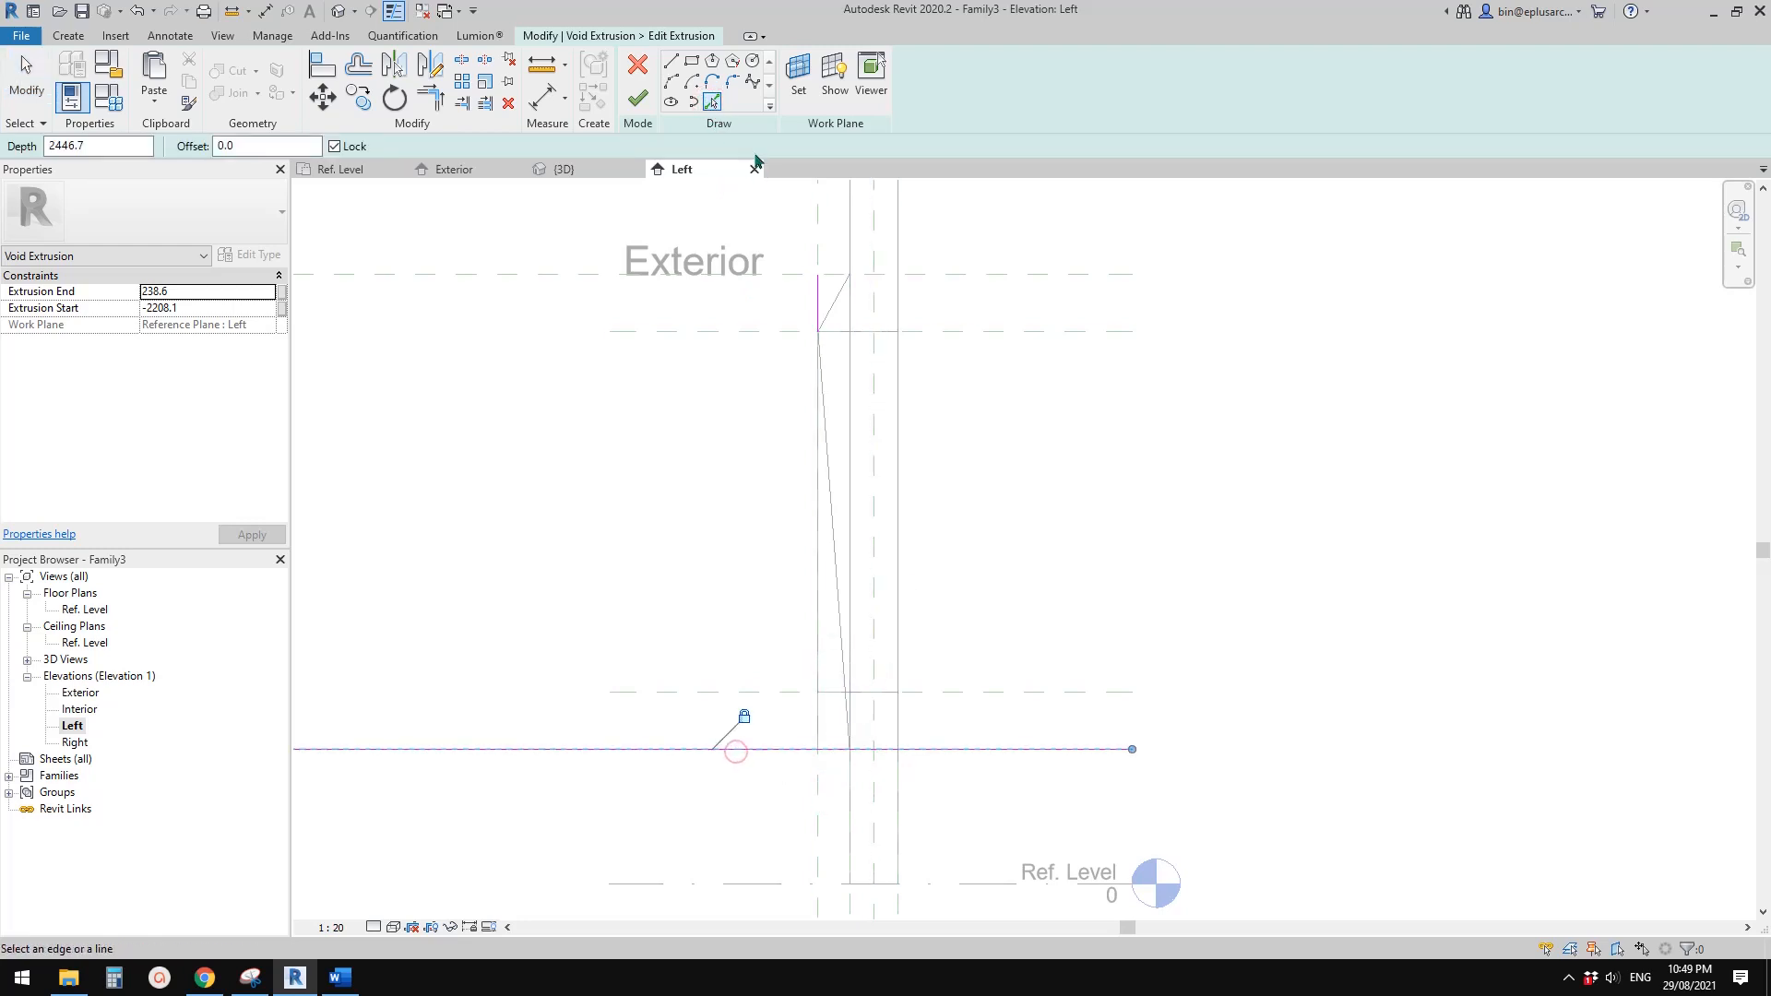
pyautogui.click(670, 62)
pyautogui.click(851, 750)
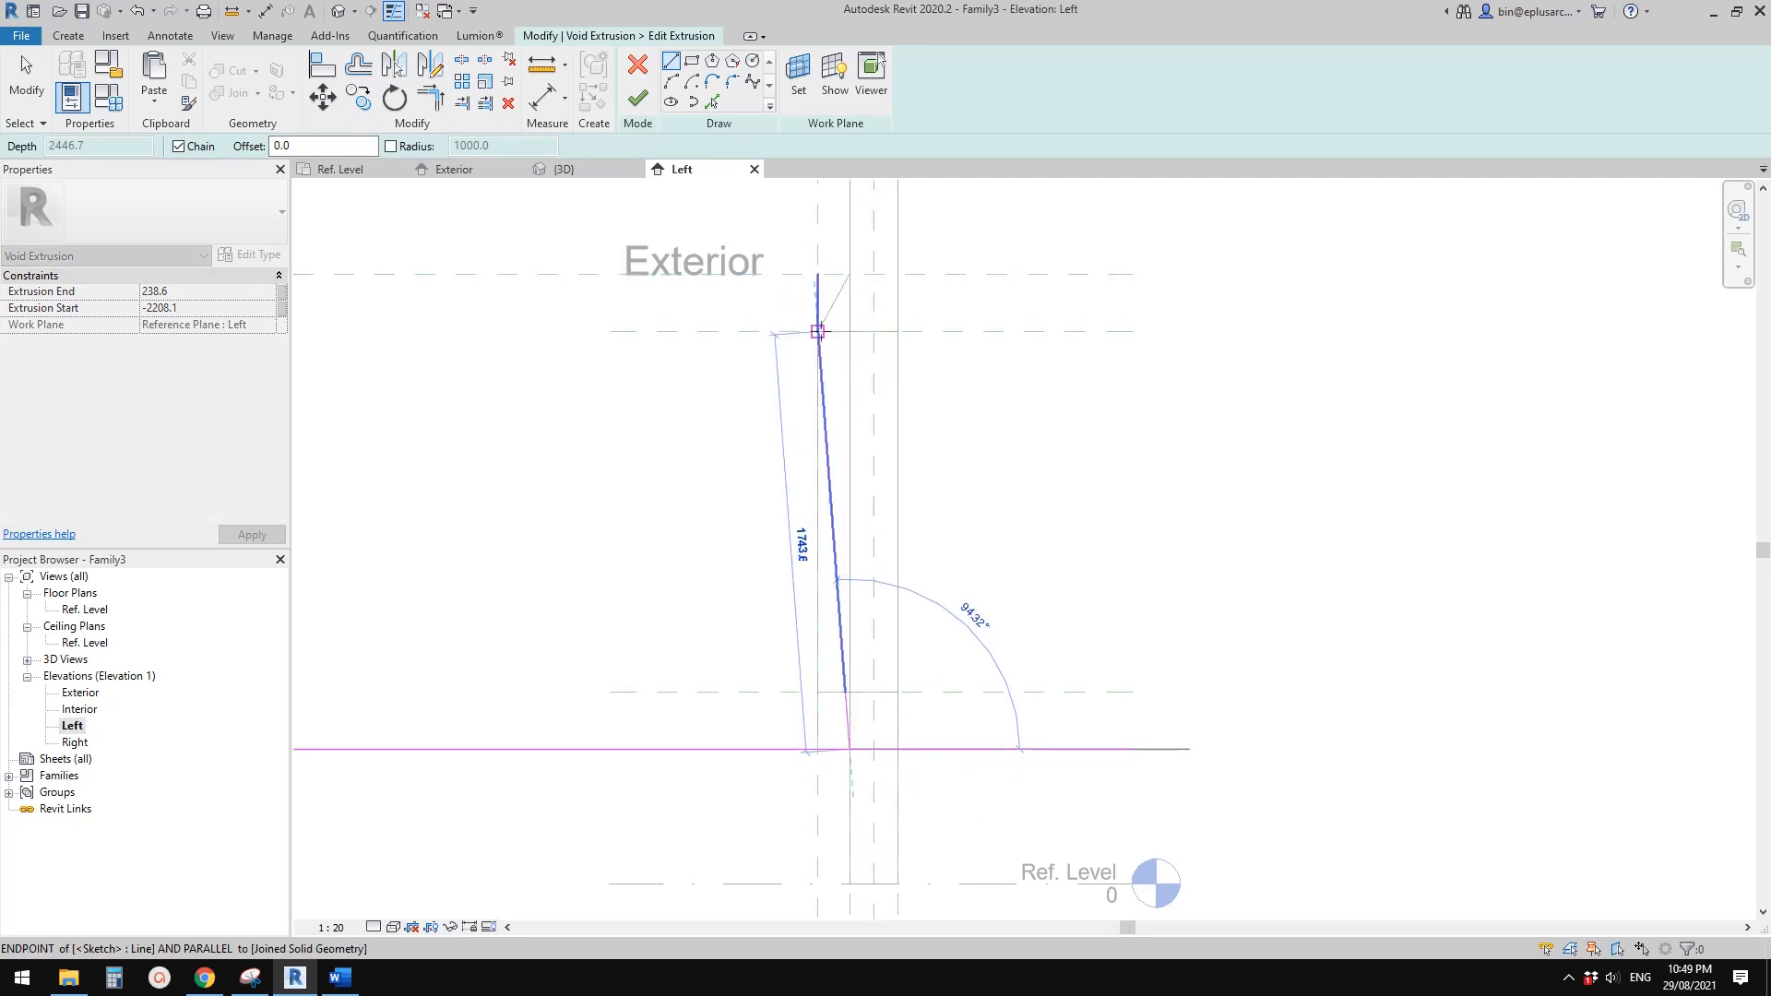
pyautogui.click(818, 332)
# Trim the vertical, horizontal and slanted sketch lines into a closed triangle and finish editing the void extrusion
pyautogui.press('t')
pyautogui.press('r')
pyautogui.click(818, 306)
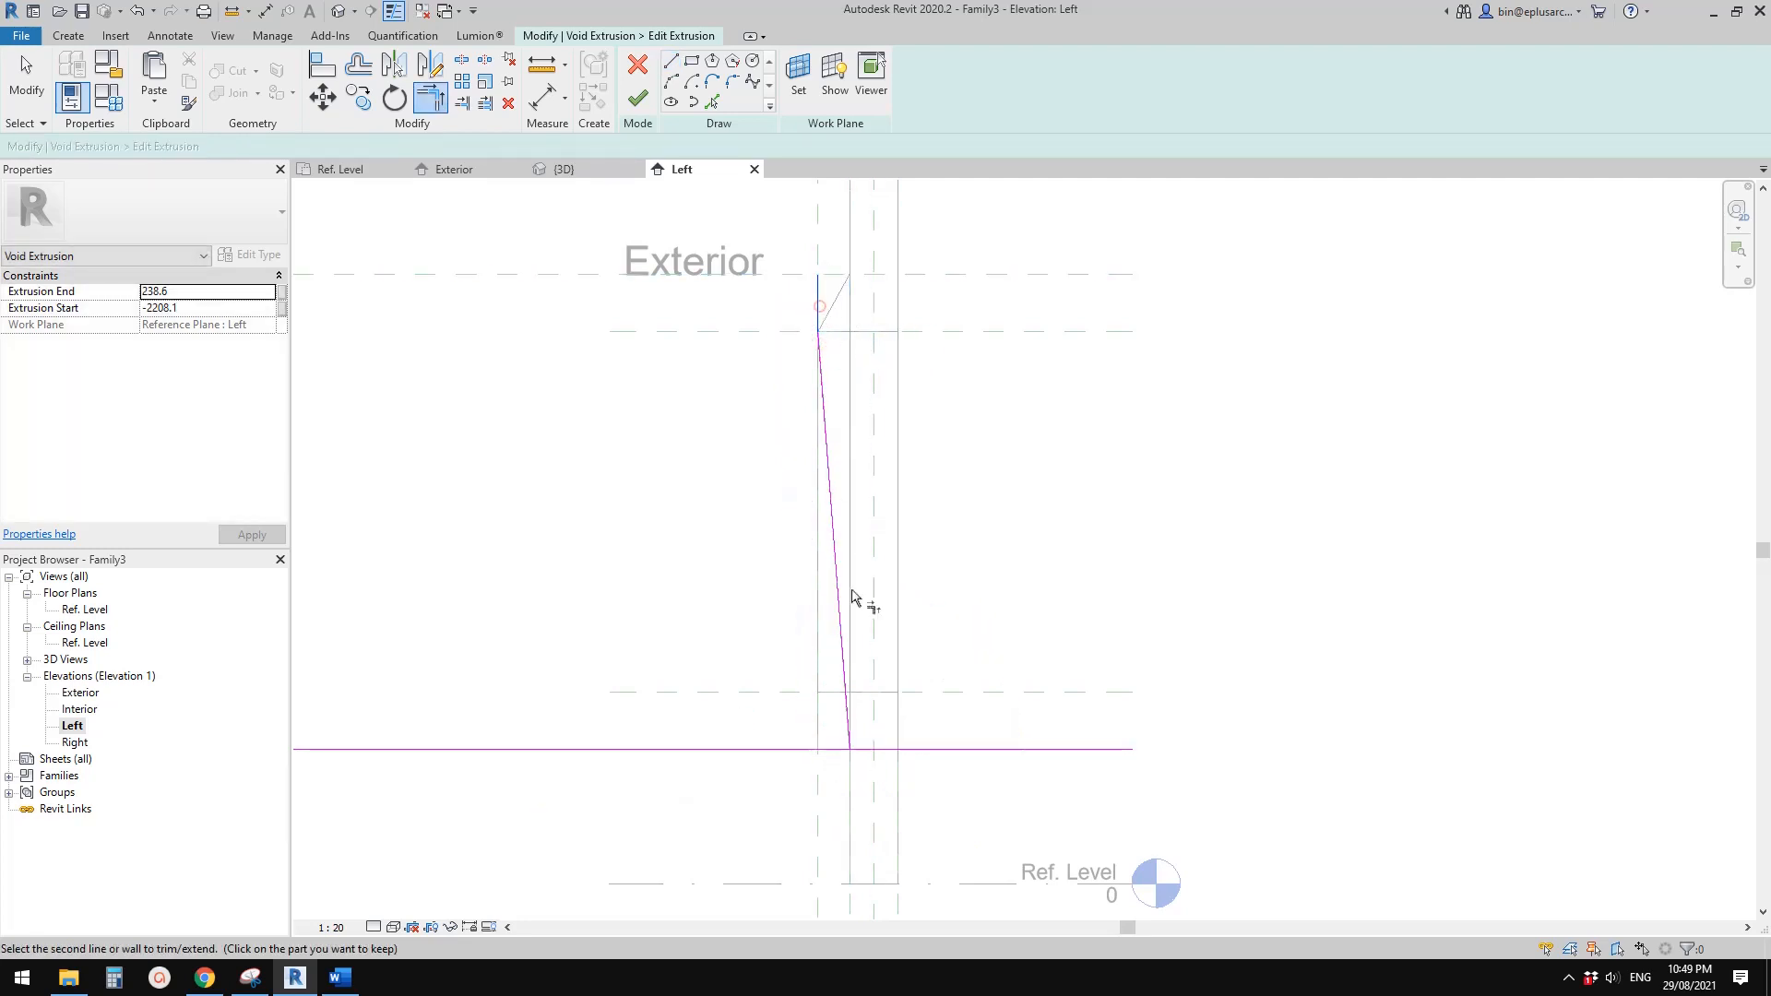
pyautogui.click(831, 750)
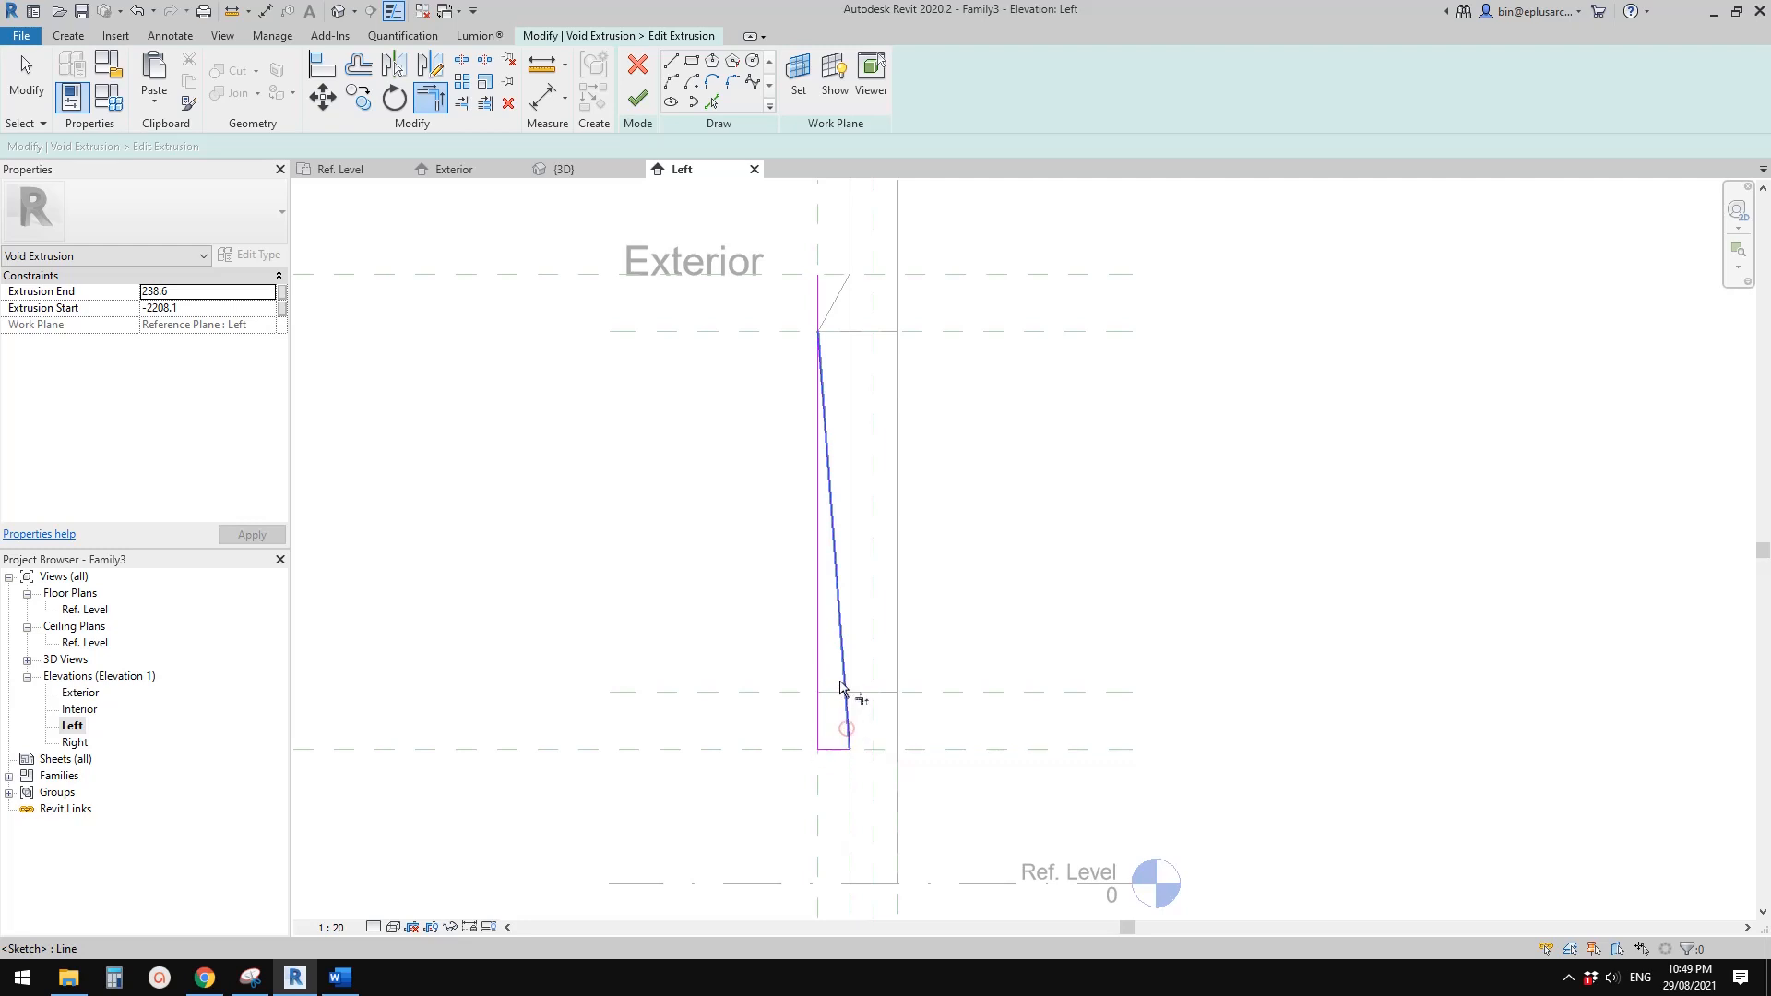
pyautogui.press('Escape')
pyautogui.click(637, 99)
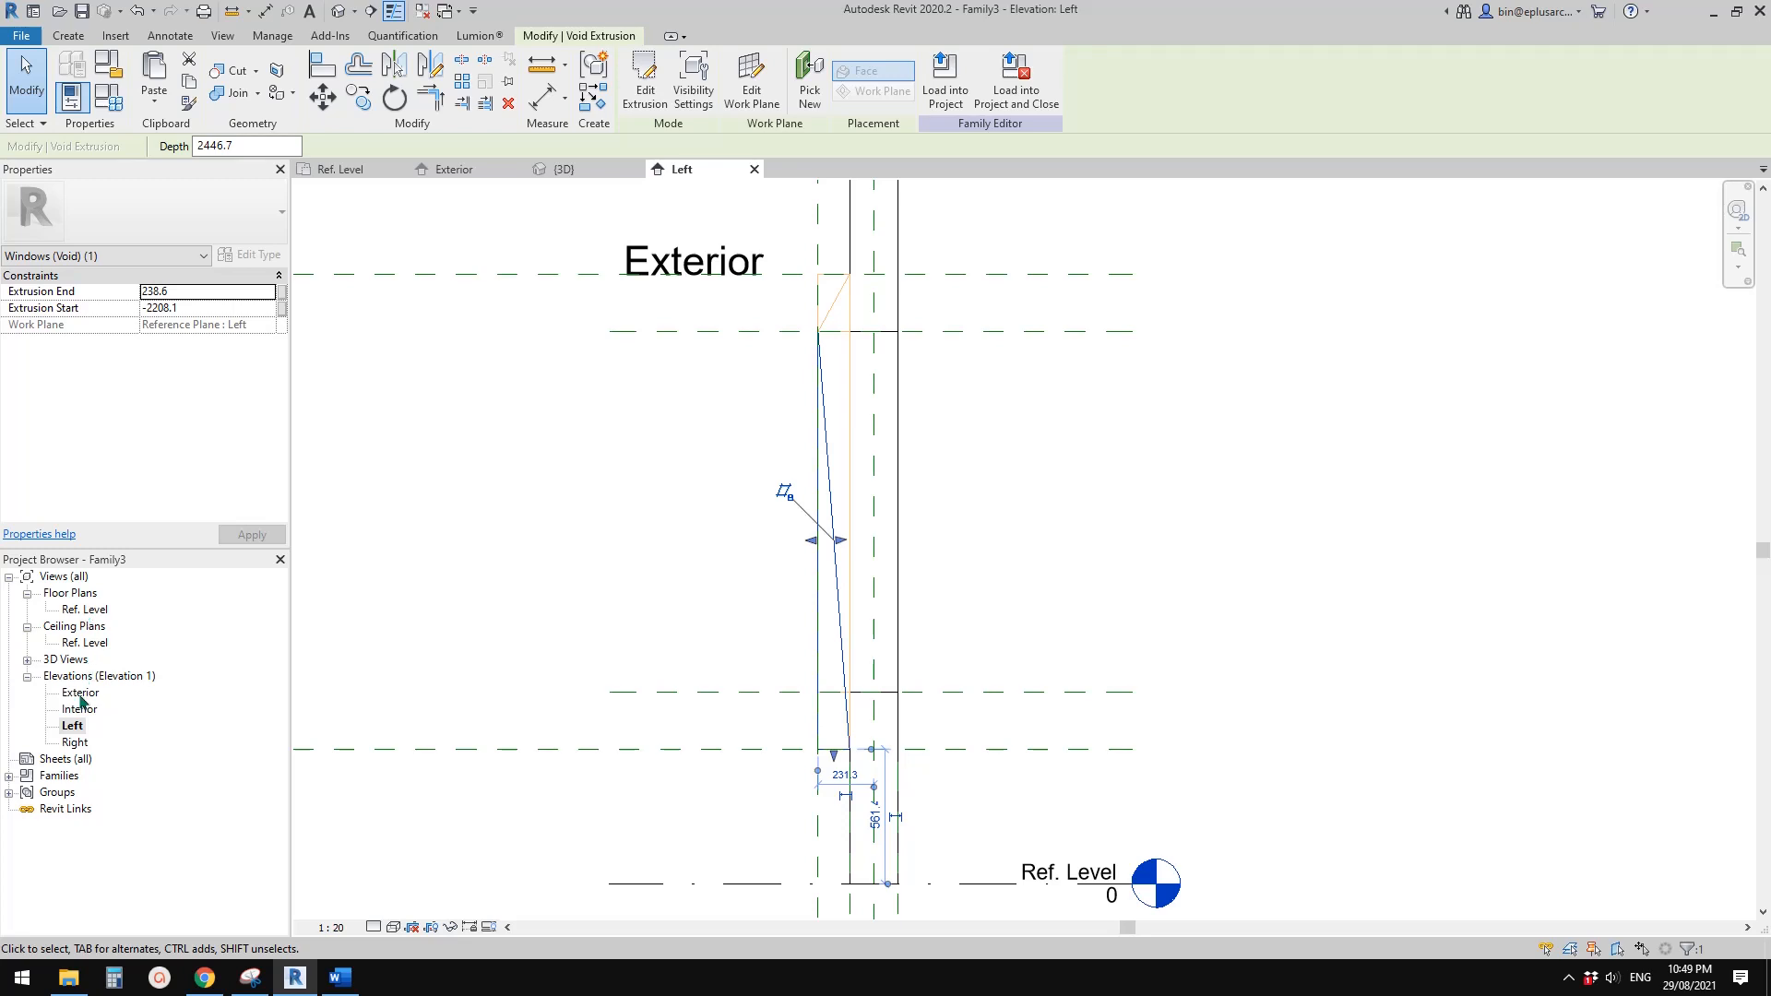
# In the Exterior elevation, align both ends of the edited void extrusion to the outermost vertical reference planes and lock them
pyautogui.doubleClick(80, 693)
pyautogui.moveTo(823, 618); pyautogui.dragTo(842, 490, button='middle')
pyautogui.scroll(-1, 842, 490)
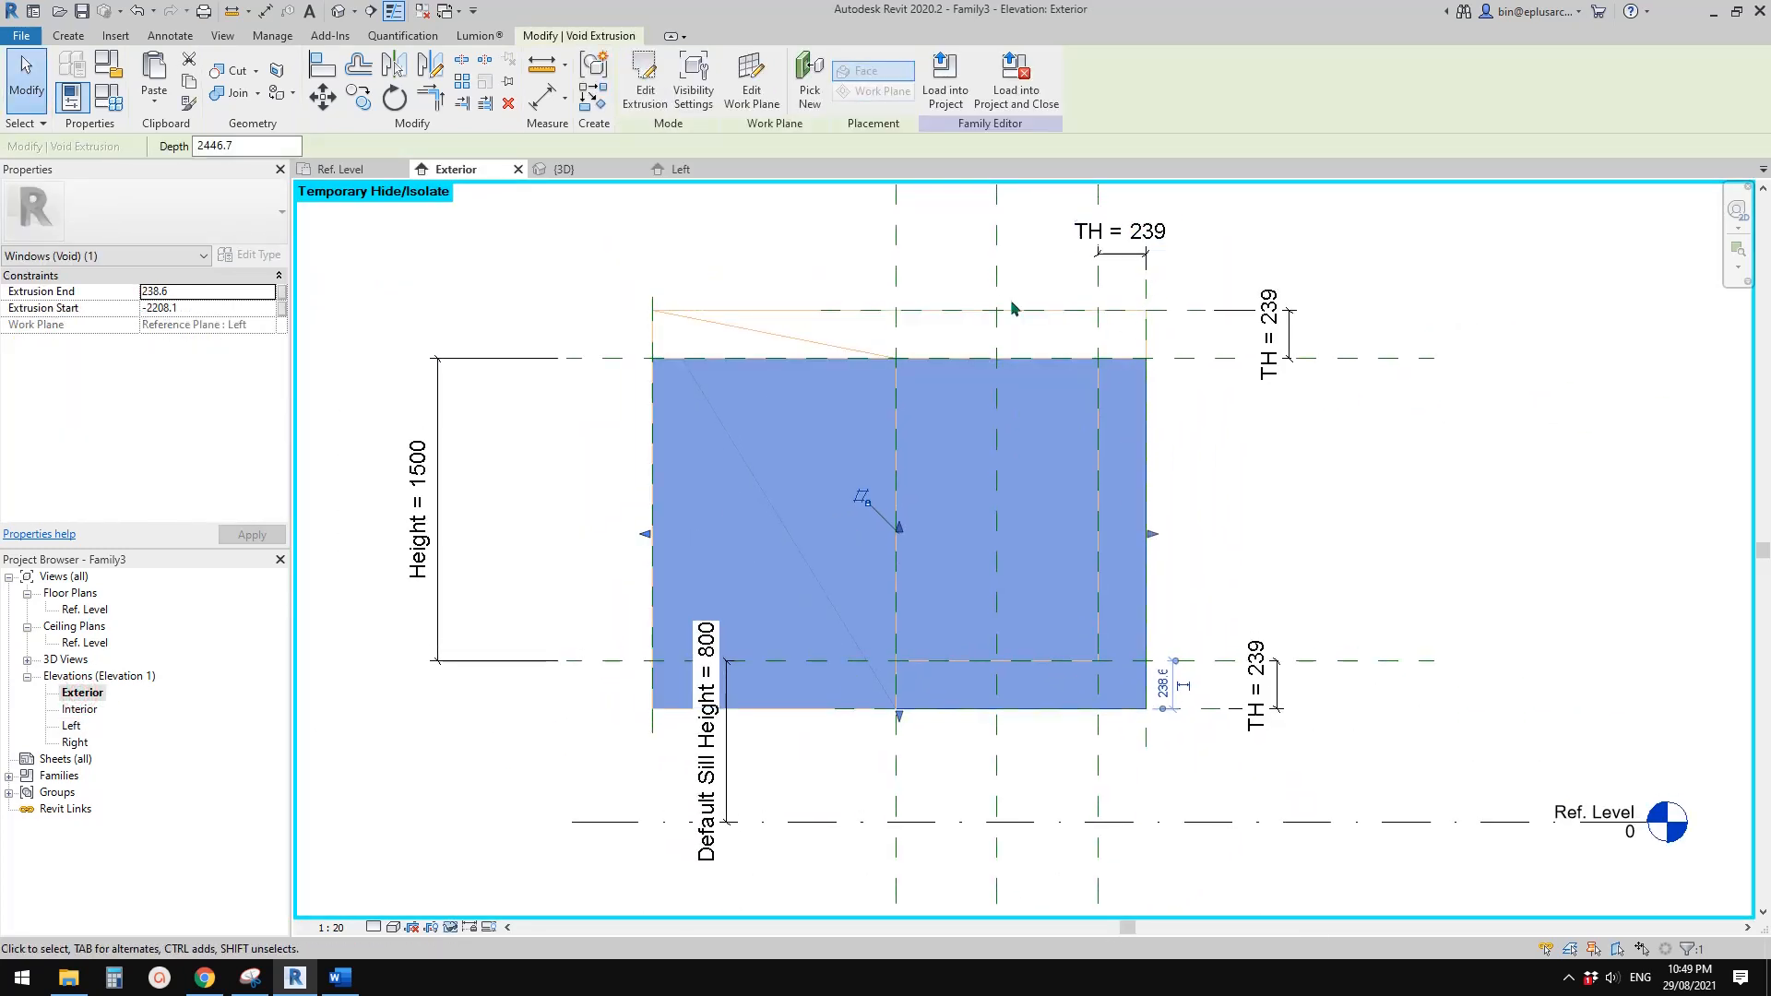
pyautogui.moveTo(1110, 455); pyautogui.dragTo(1107, 475, button='middle')
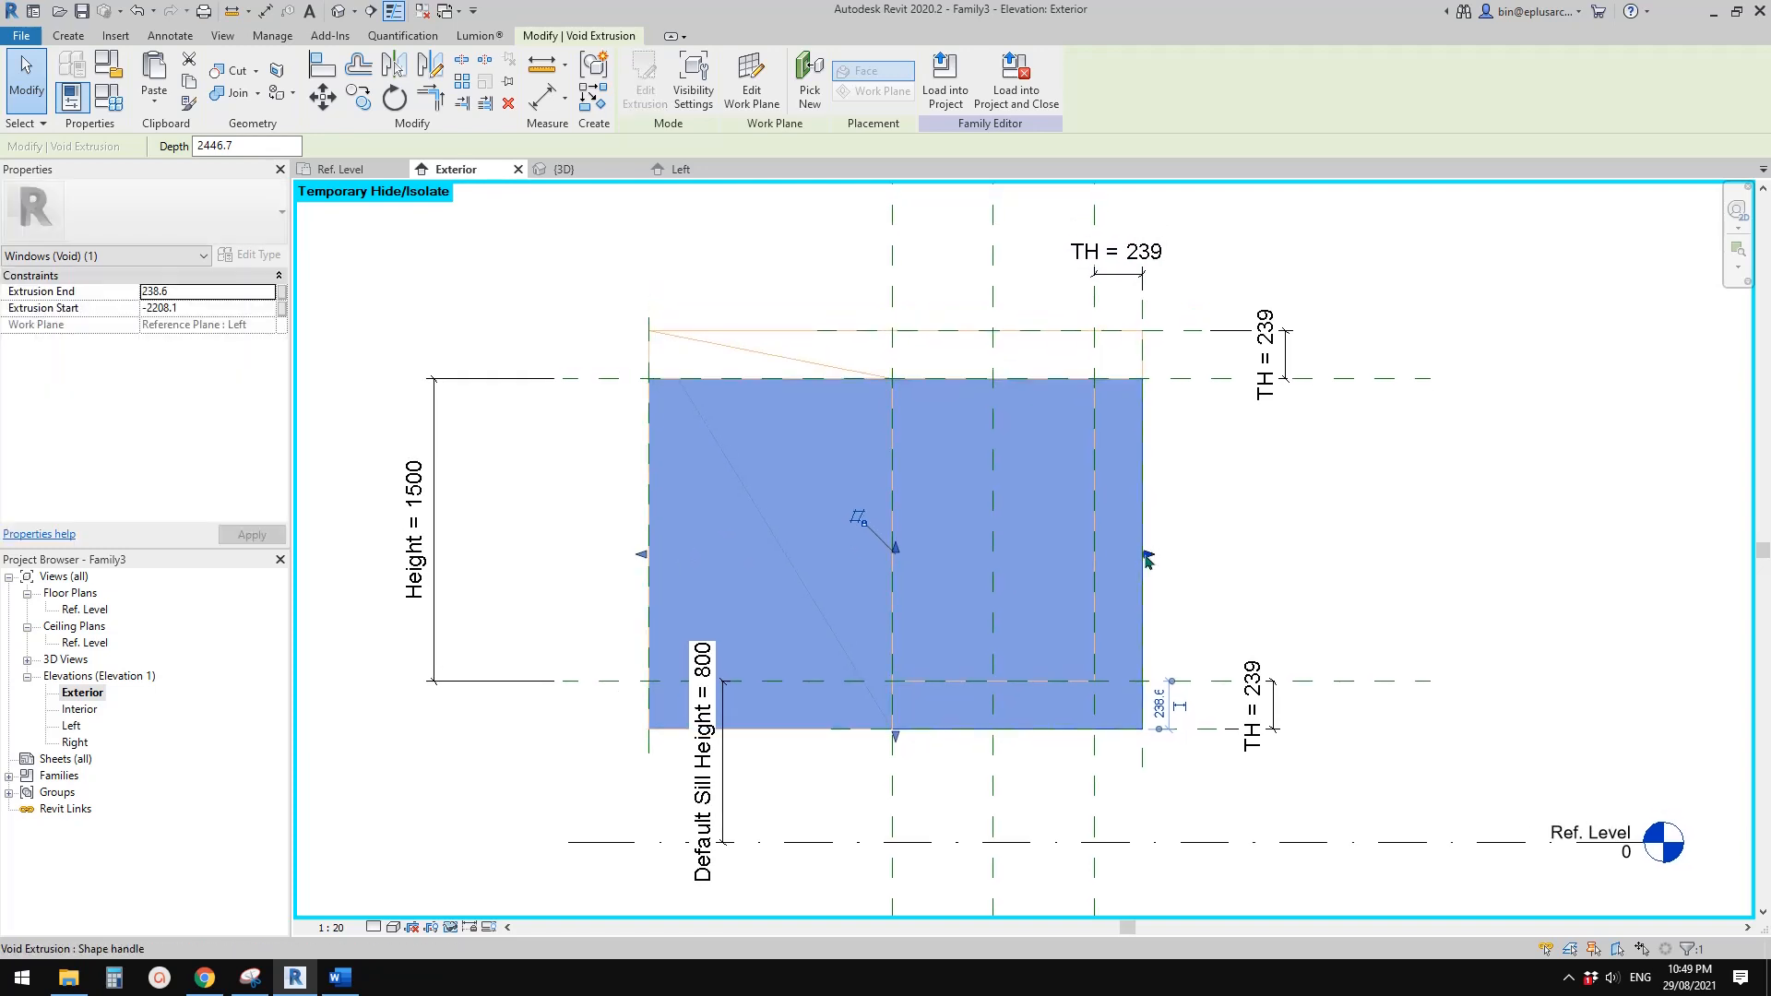
pyautogui.moveTo(1146, 558)
pyautogui.mouseDown()
pyautogui.moveTo(1199, 544)
pyautogui.moveTo(1160, 535)
pyautogui.moveTo(1148, 554)
pyautogui.mouseUp()
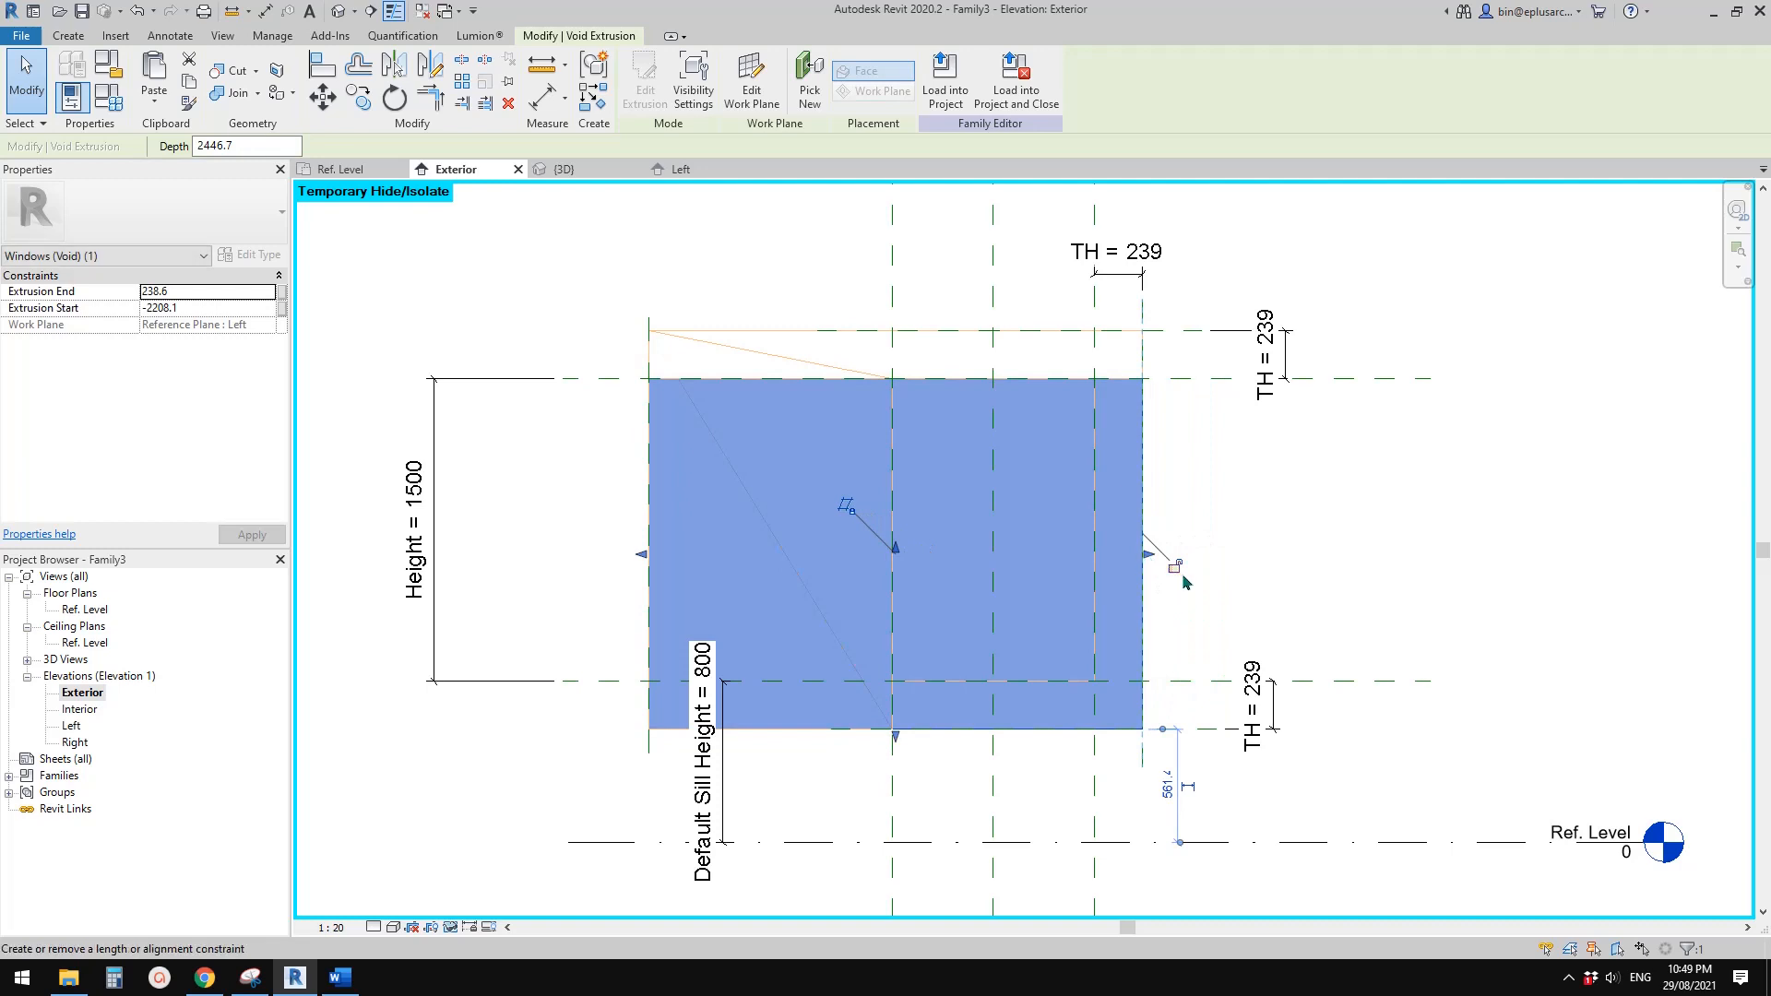
pyautogui.moveTo(642, 555); pyautogui.dragTo(644, 554)
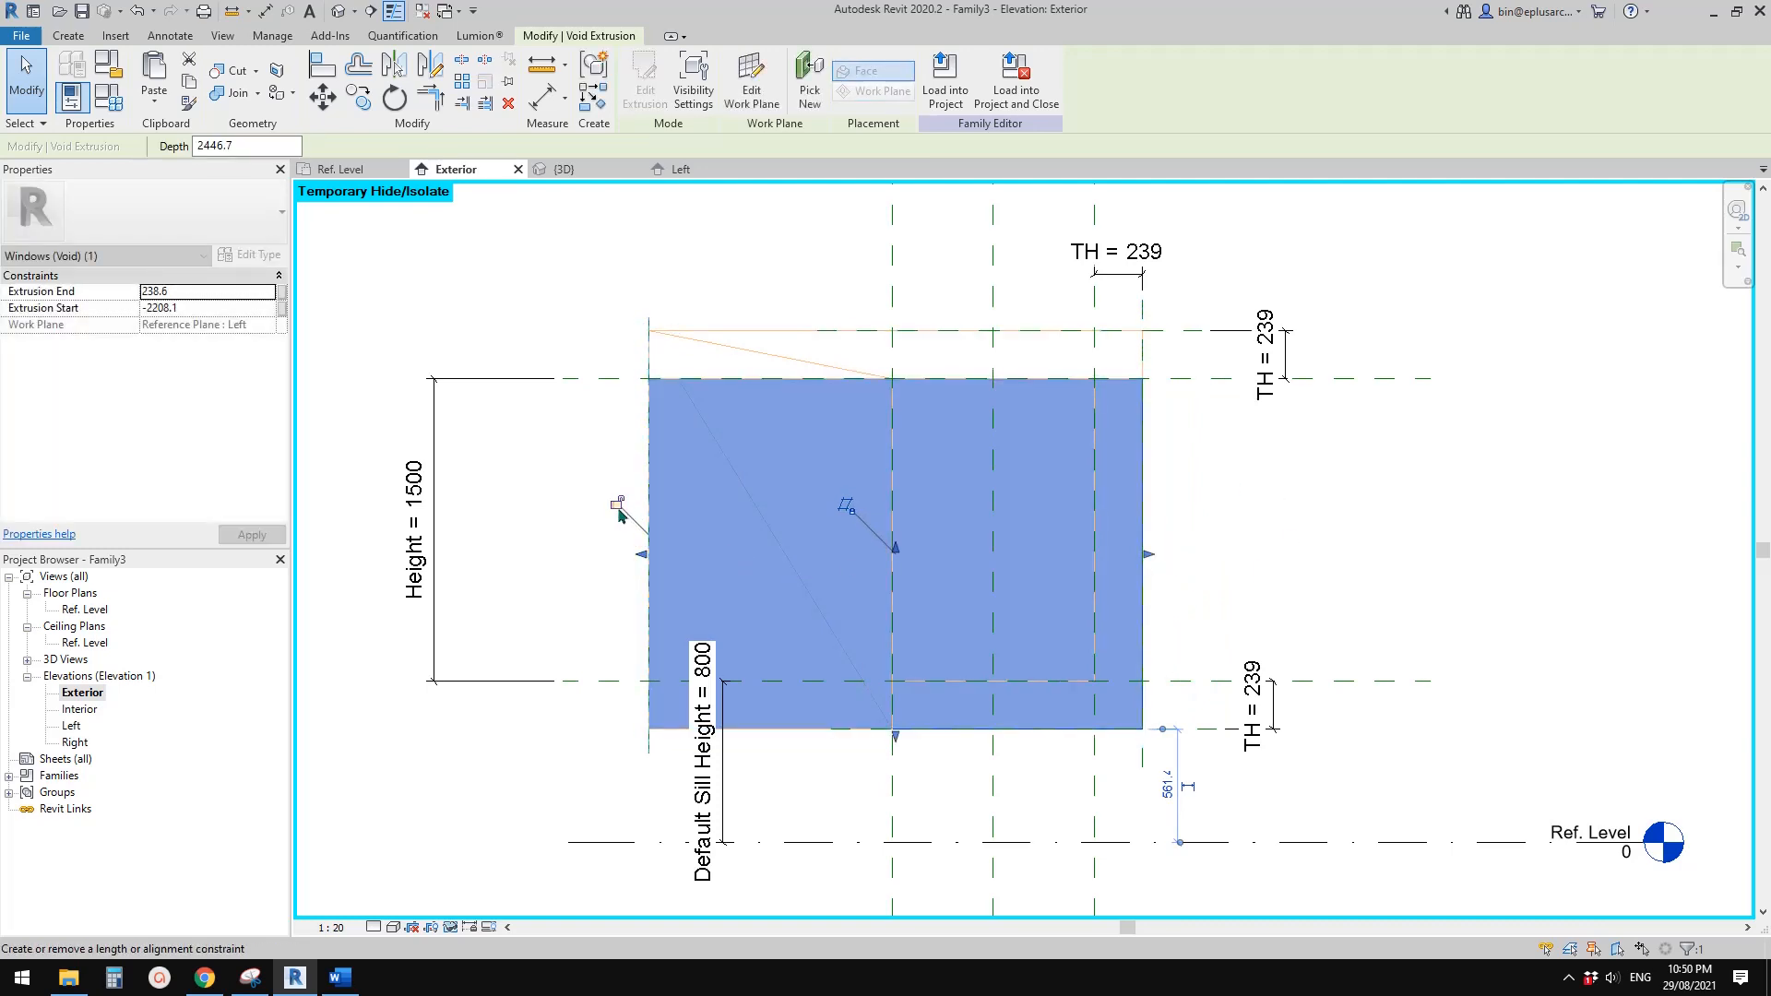
pyautogui.click(618, 510)
pyautogui.keyDown('ctrl'); pyautogui.click(738, 351); pyautogui.keyUp('ctrl')
pyautogui.scroll(-1, 847, 375)
pyautogui.moveTo(846, 374); pyautogui.dragTo(850, 396, button='middle')
pyautogui.press('Delete')
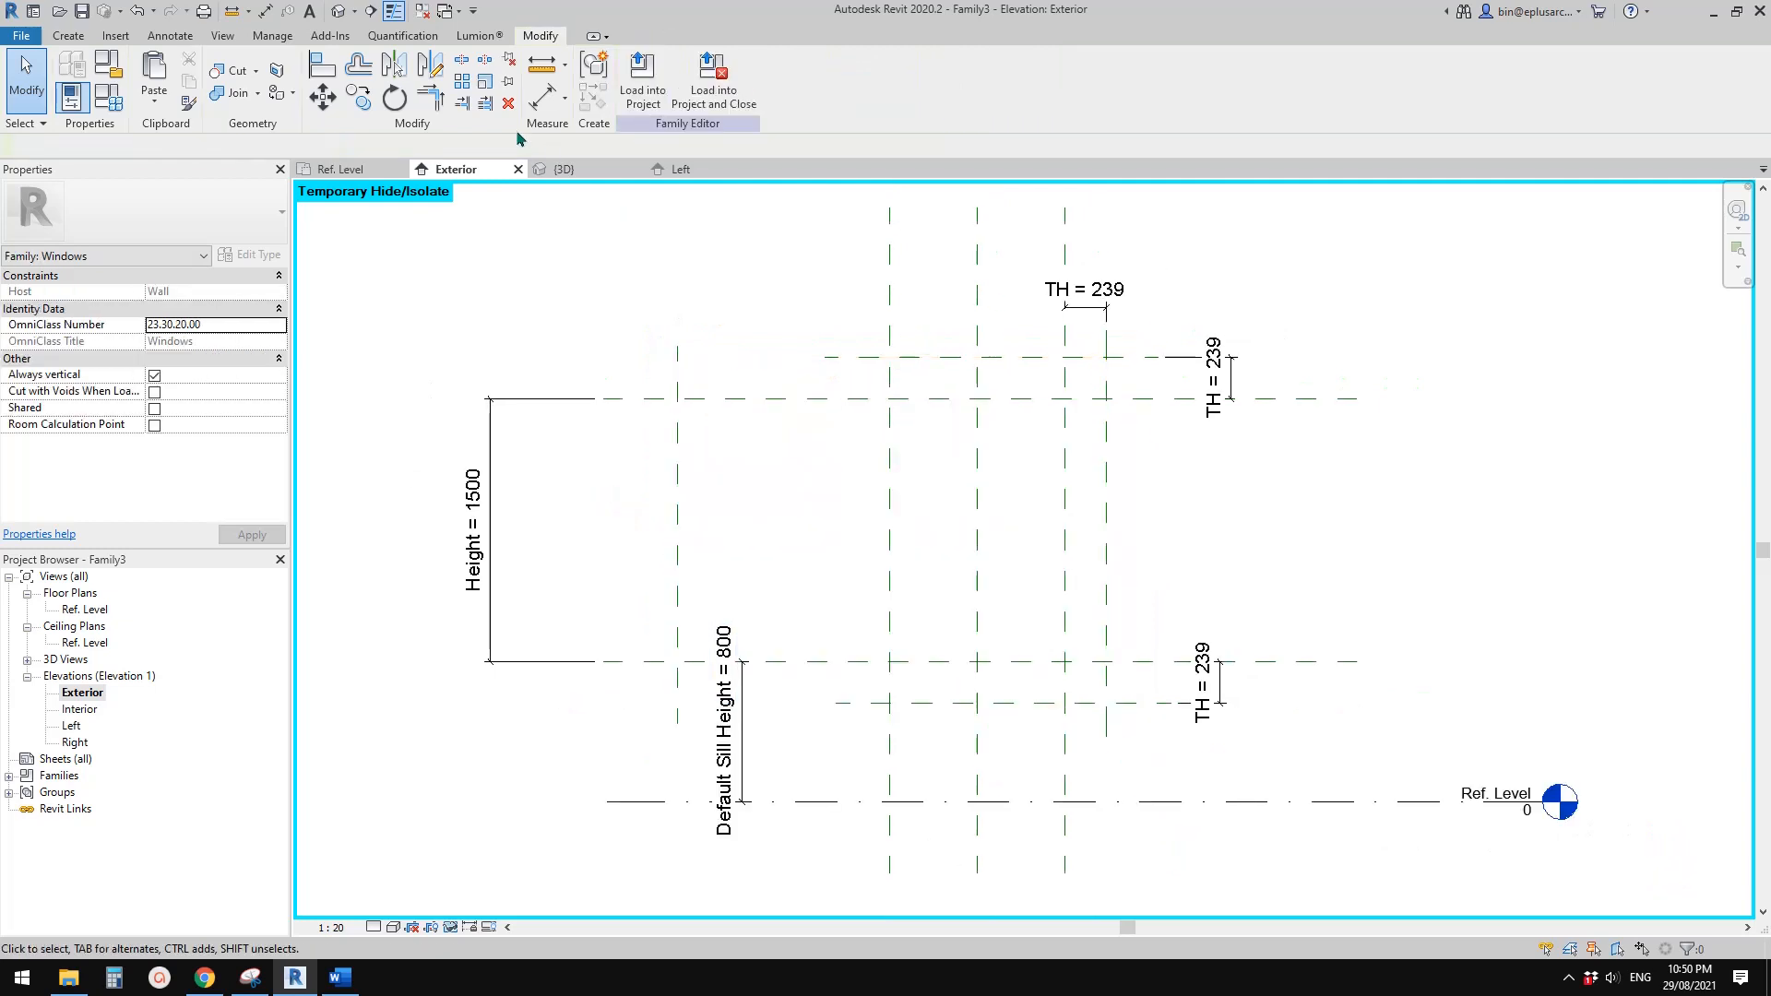
# Check the window reveals in the 3D view, then switch to Snipping Tool and erase the magenta outlines on the façade photo
pyautogui.click(339, 11)
pyautogui.keyDown('shift'); pyautogui.moveTo(1091, 554); pyautogui.dragTo(1236, 472, button='middle'); pyautogui.keyUp('shift')
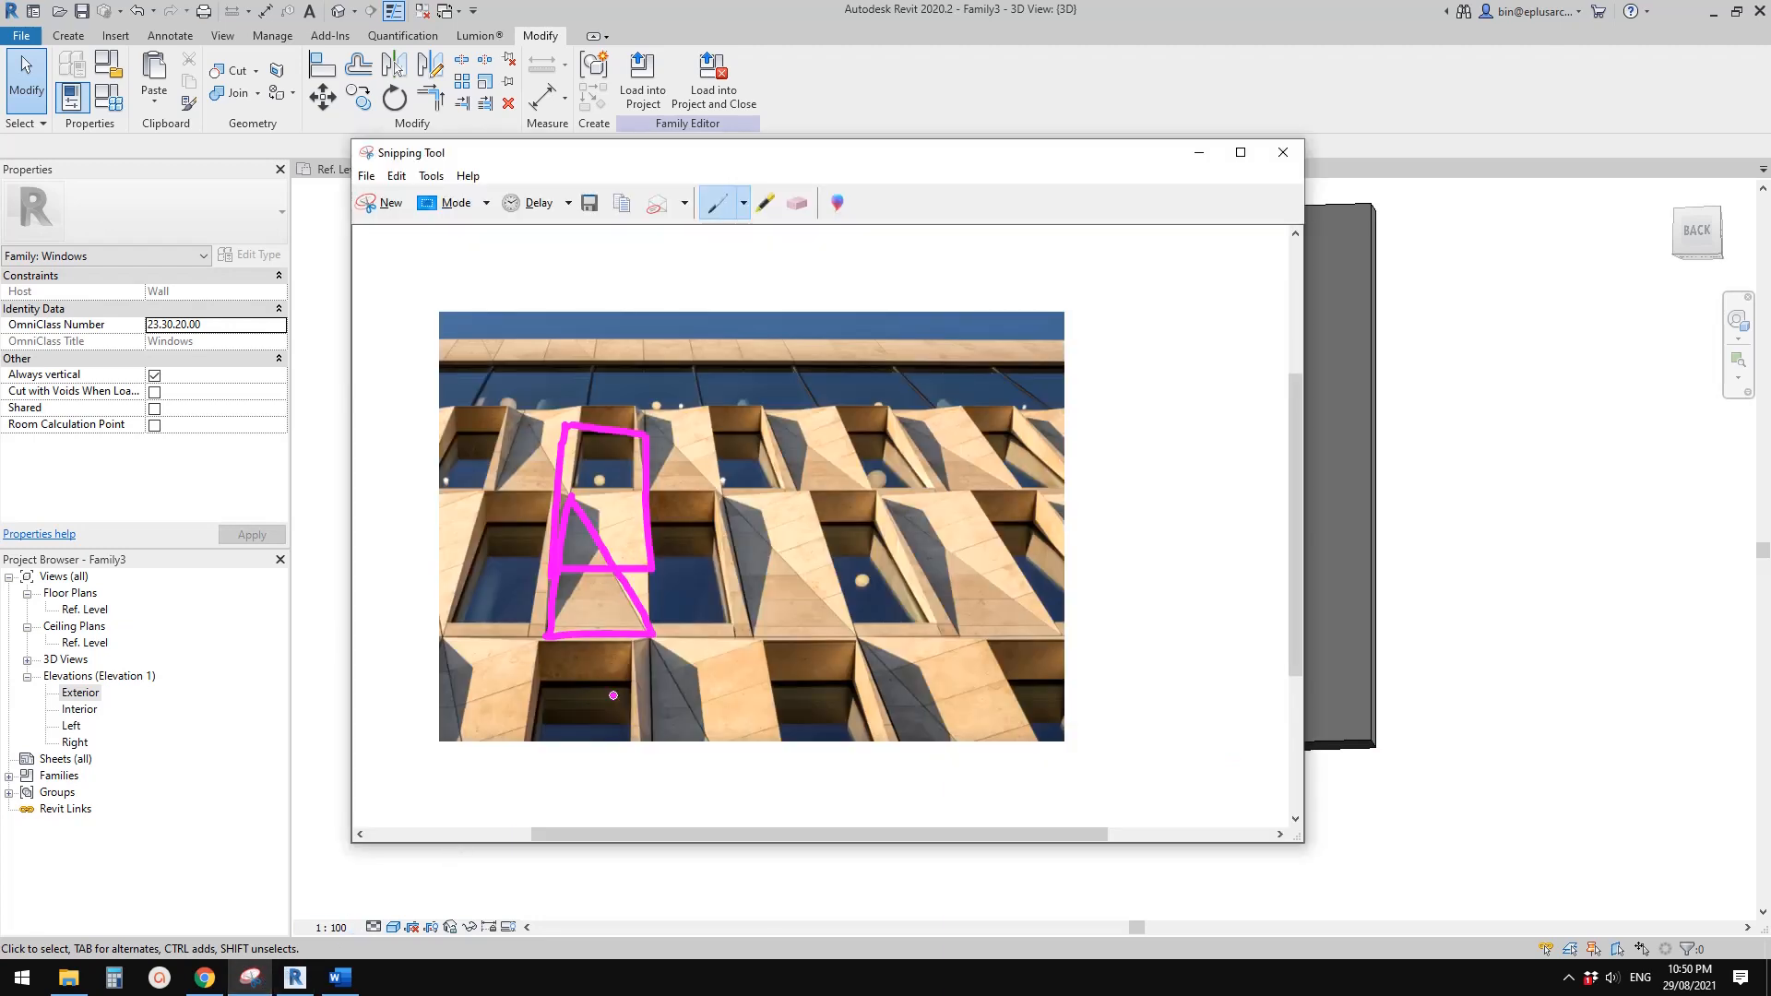
pyautogui.click(250, 977)
pyautogui.click(801, 199)
pyautogui.moveTo(669, 423)
pyautogui.mouseDown()
pyautogui.moveTo(556, 510)
pyautogui.moveTo(603, 625)
pyautogui.mouseUp()
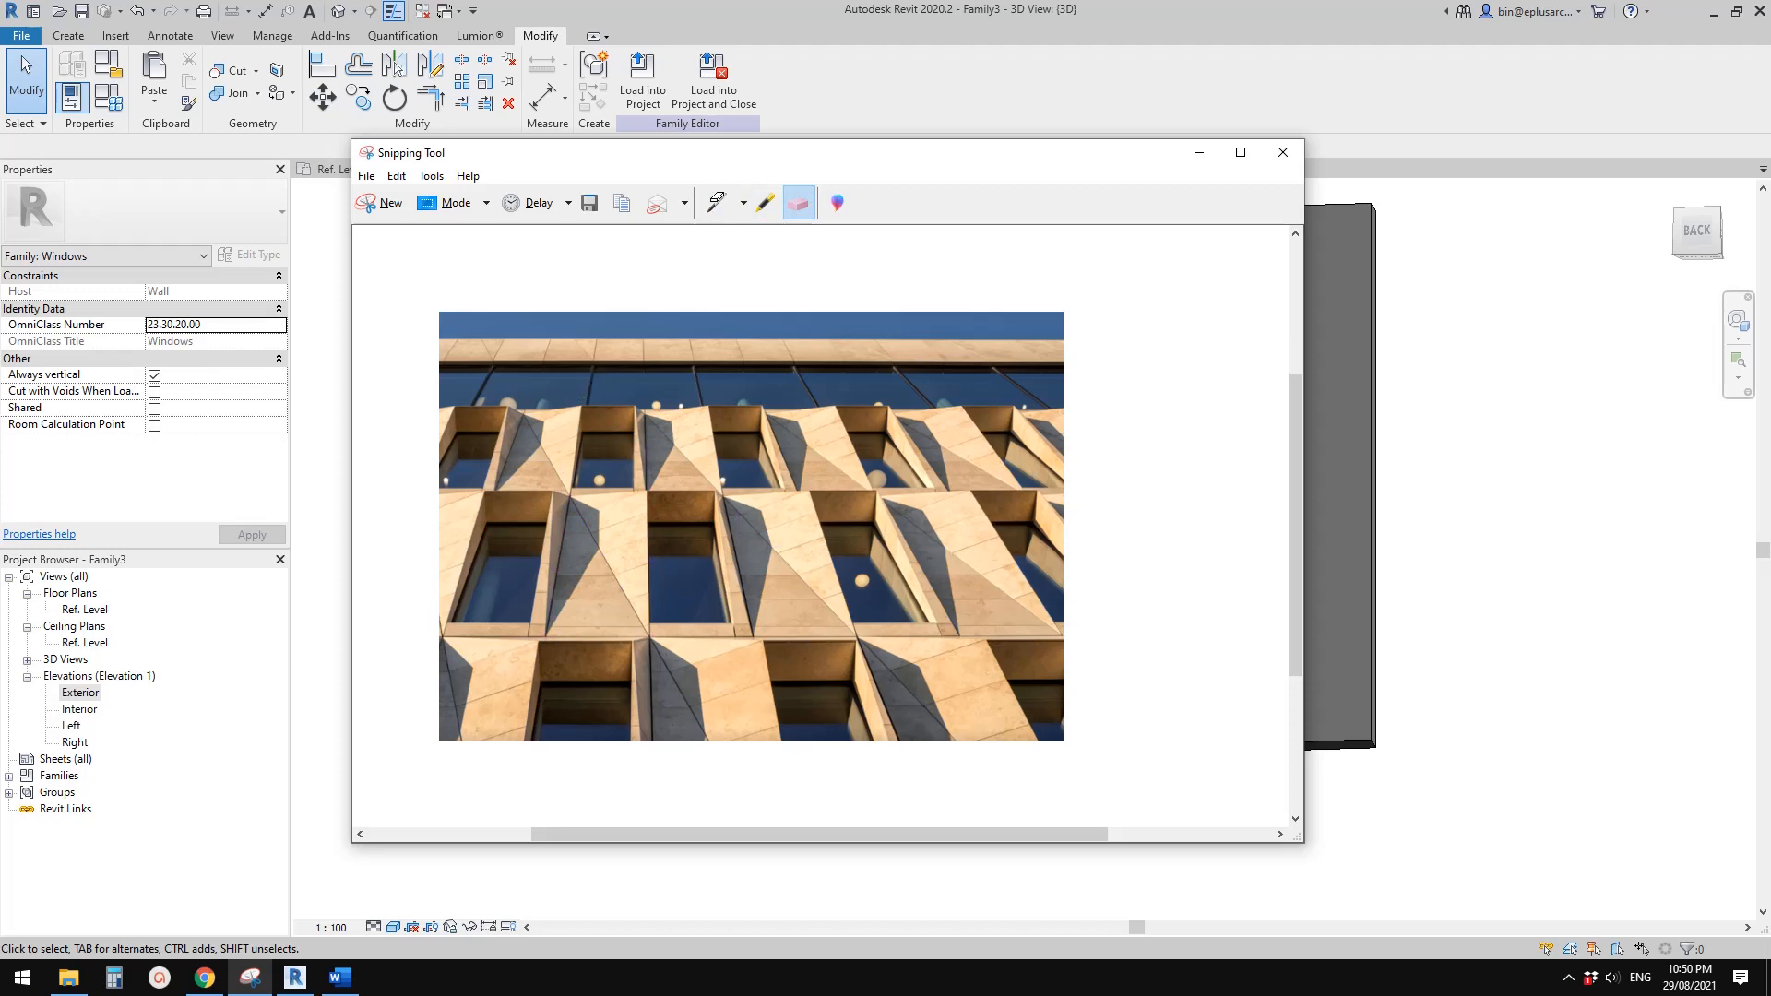
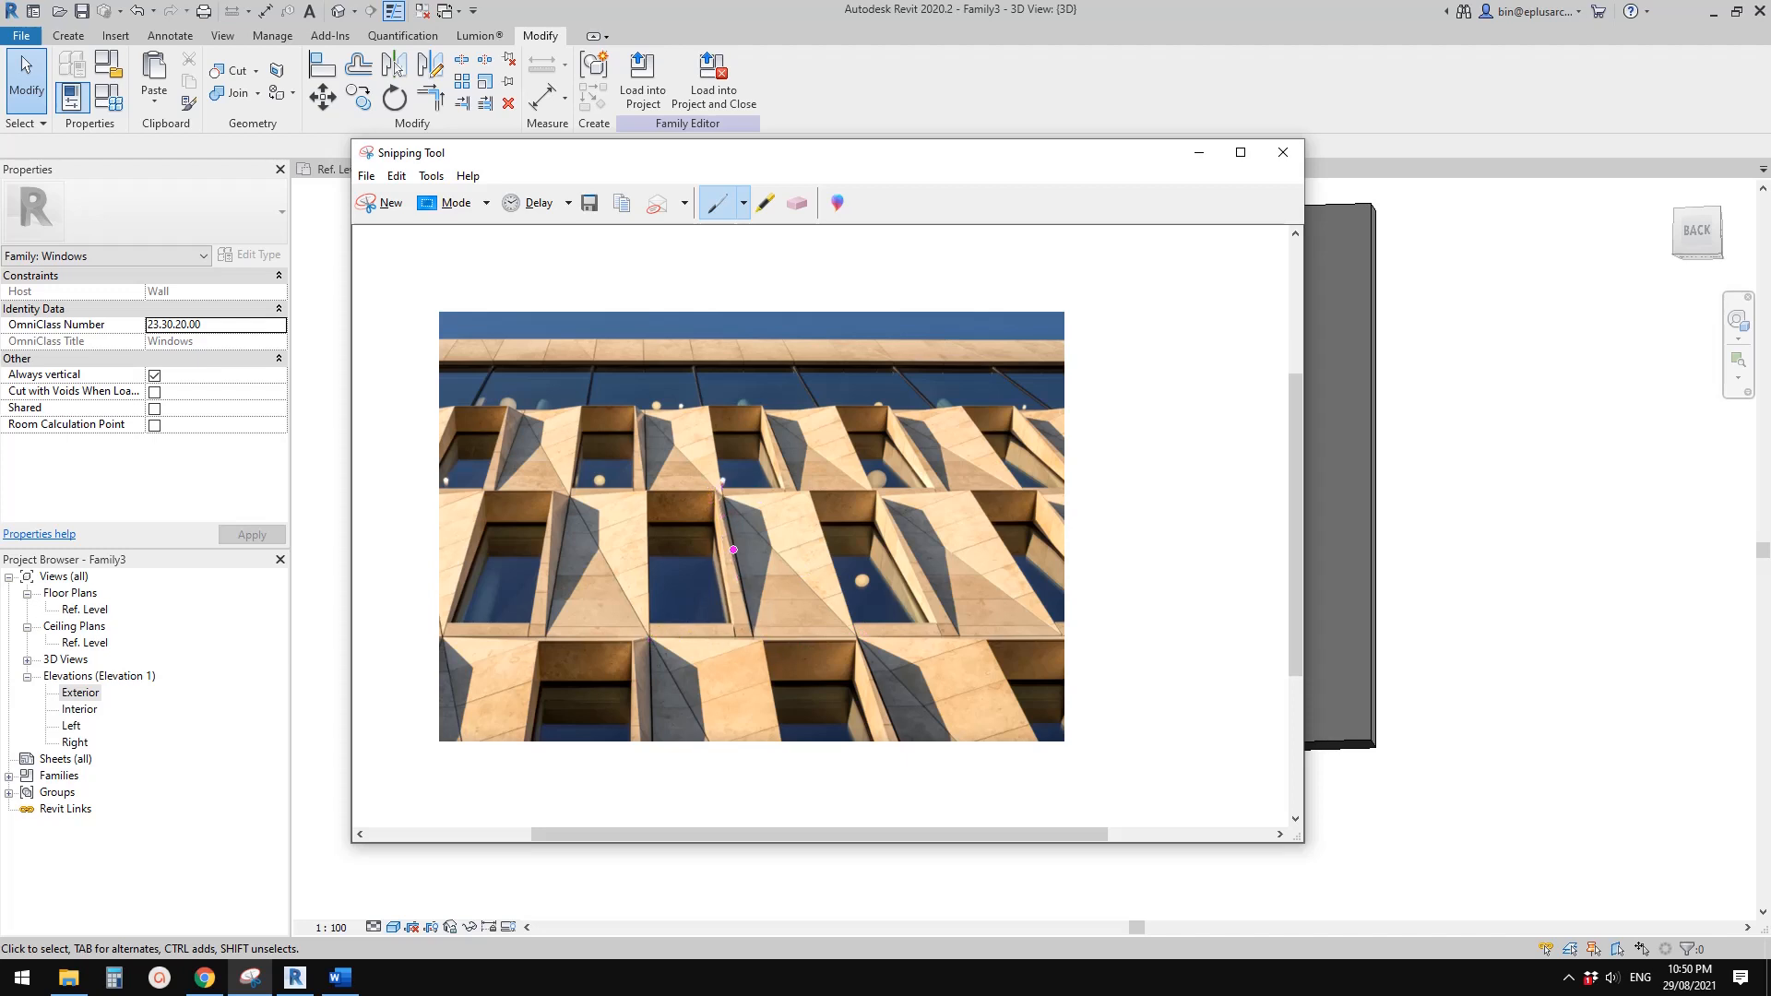
# Switch back to Revit, open the Ref. Level floor plan and set its view range cut plane offset to 3000
pyautogui.click(295, 978)
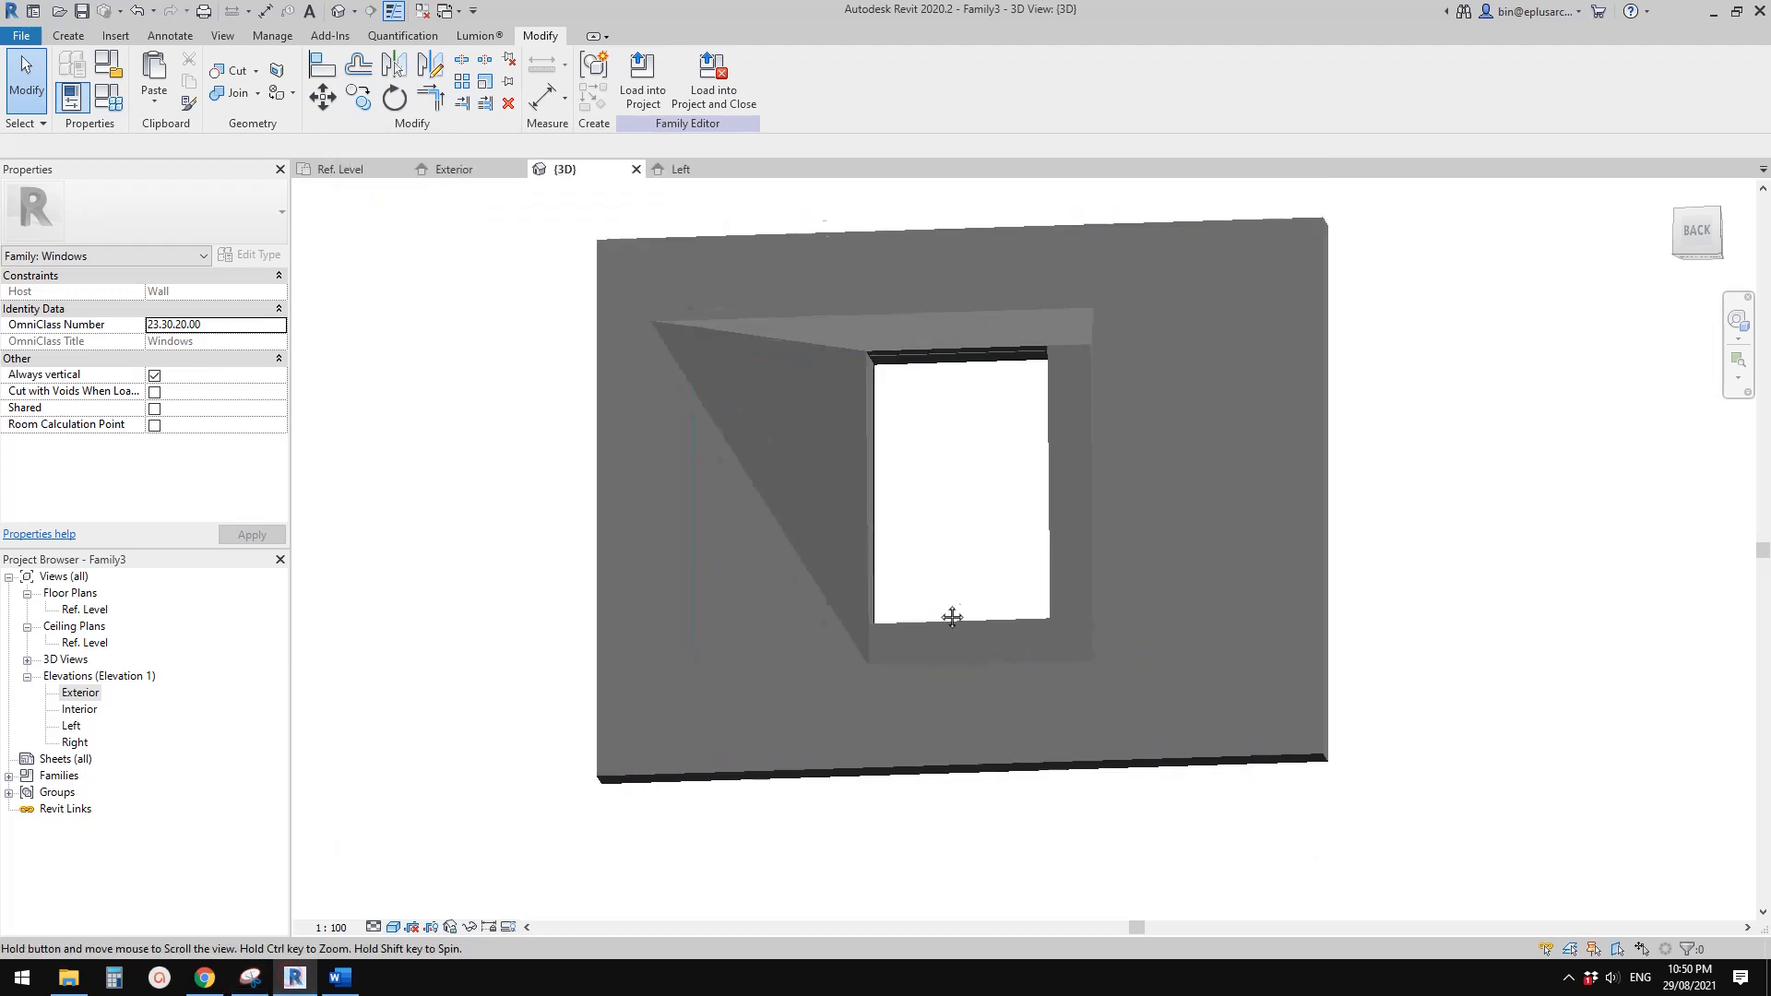
pyautogui.doubleClick(107, 610)
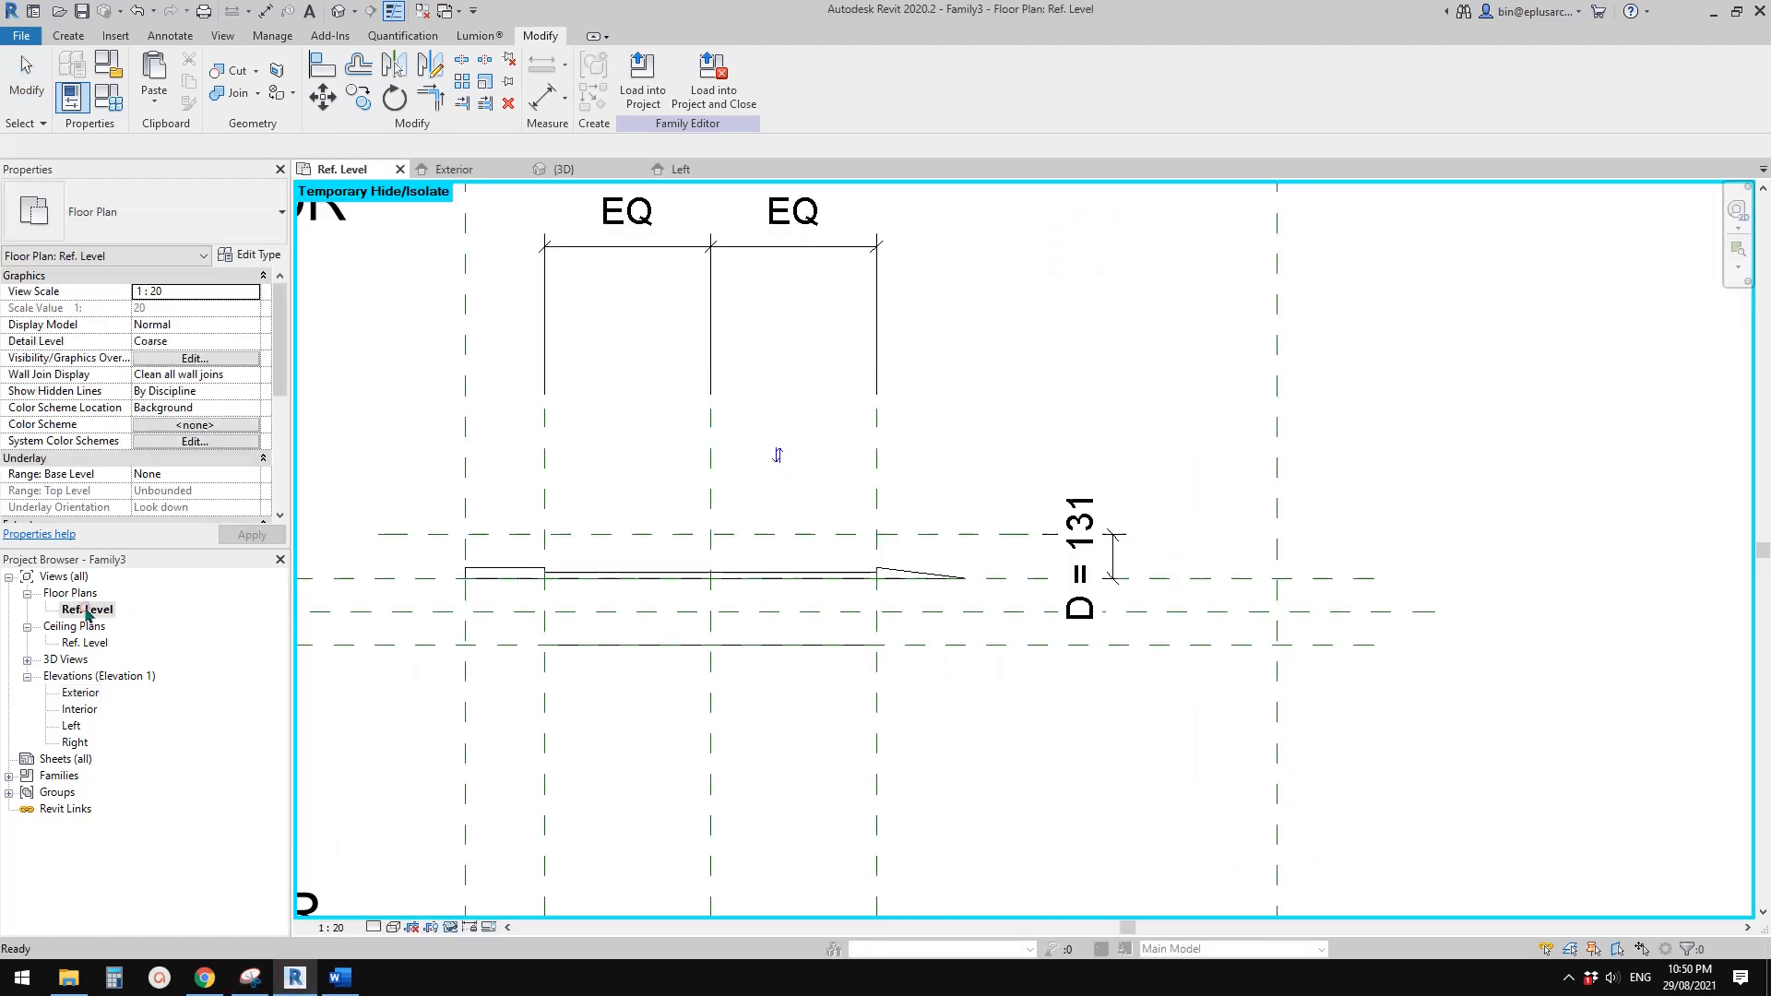
pyautogui.scroll(2, 1033, 572)
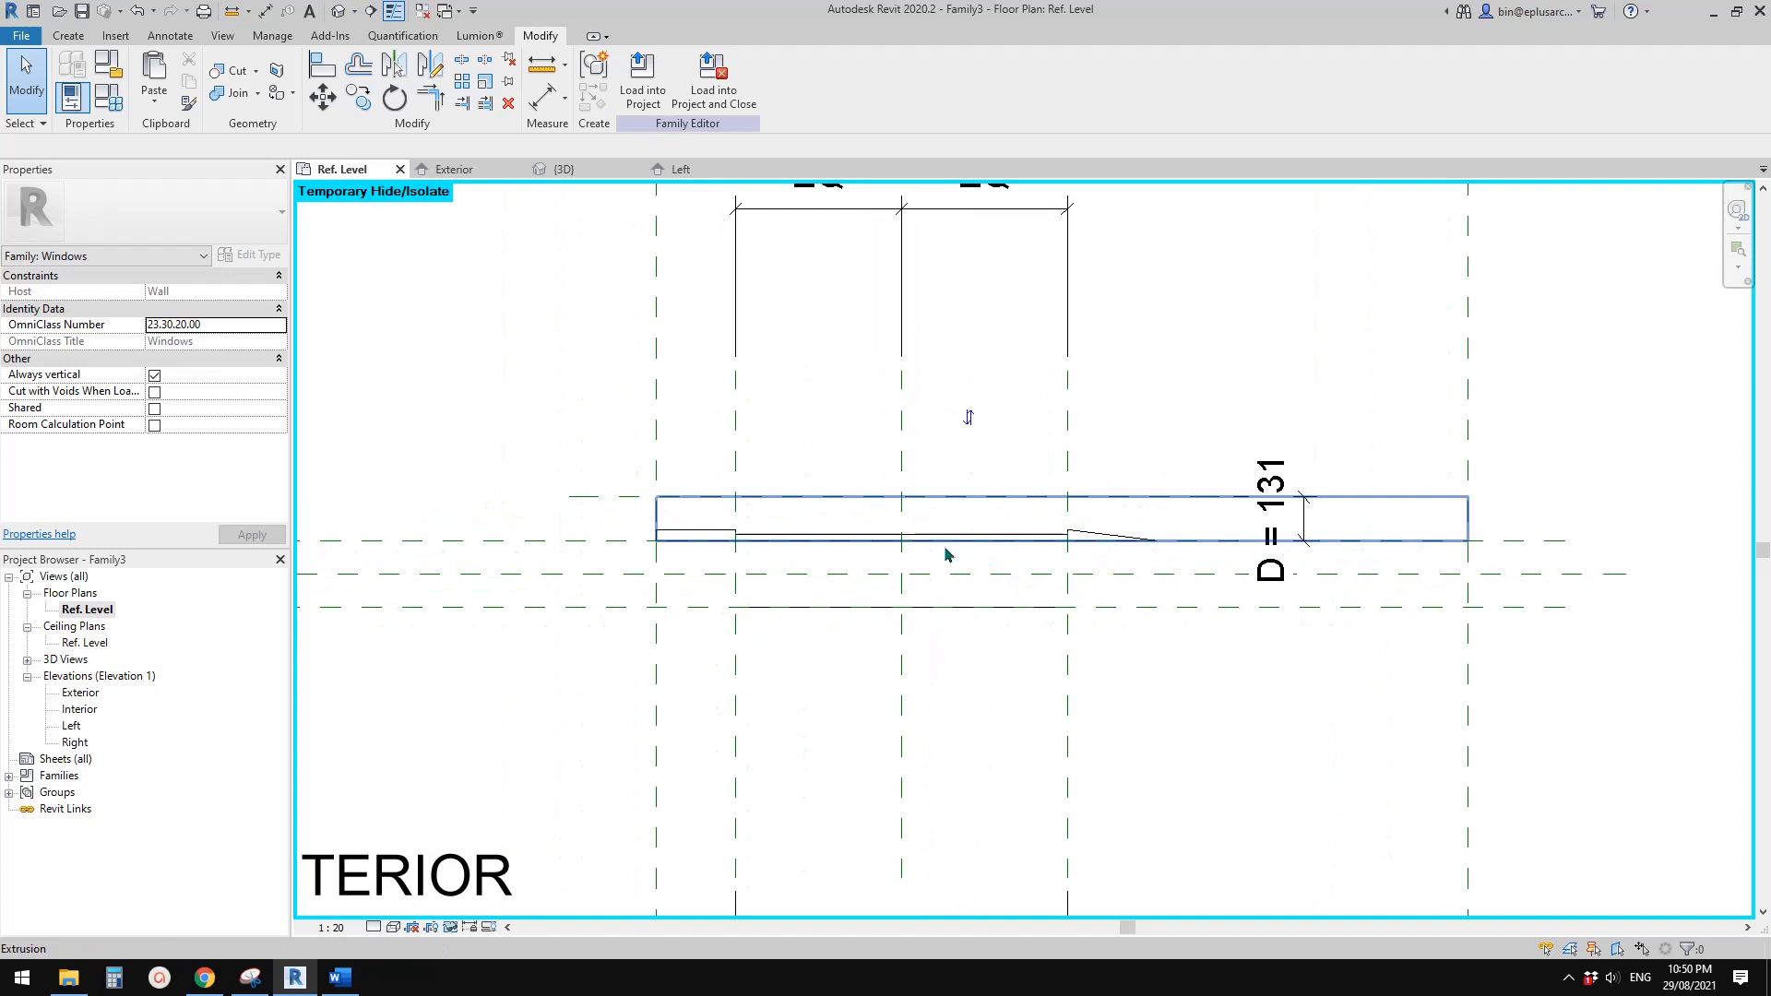
pyautogui.moveTo(897, 609); pyautogui.dragTo(949, 677, button='middle')
pyautogui.scroll(1, 977, 668)
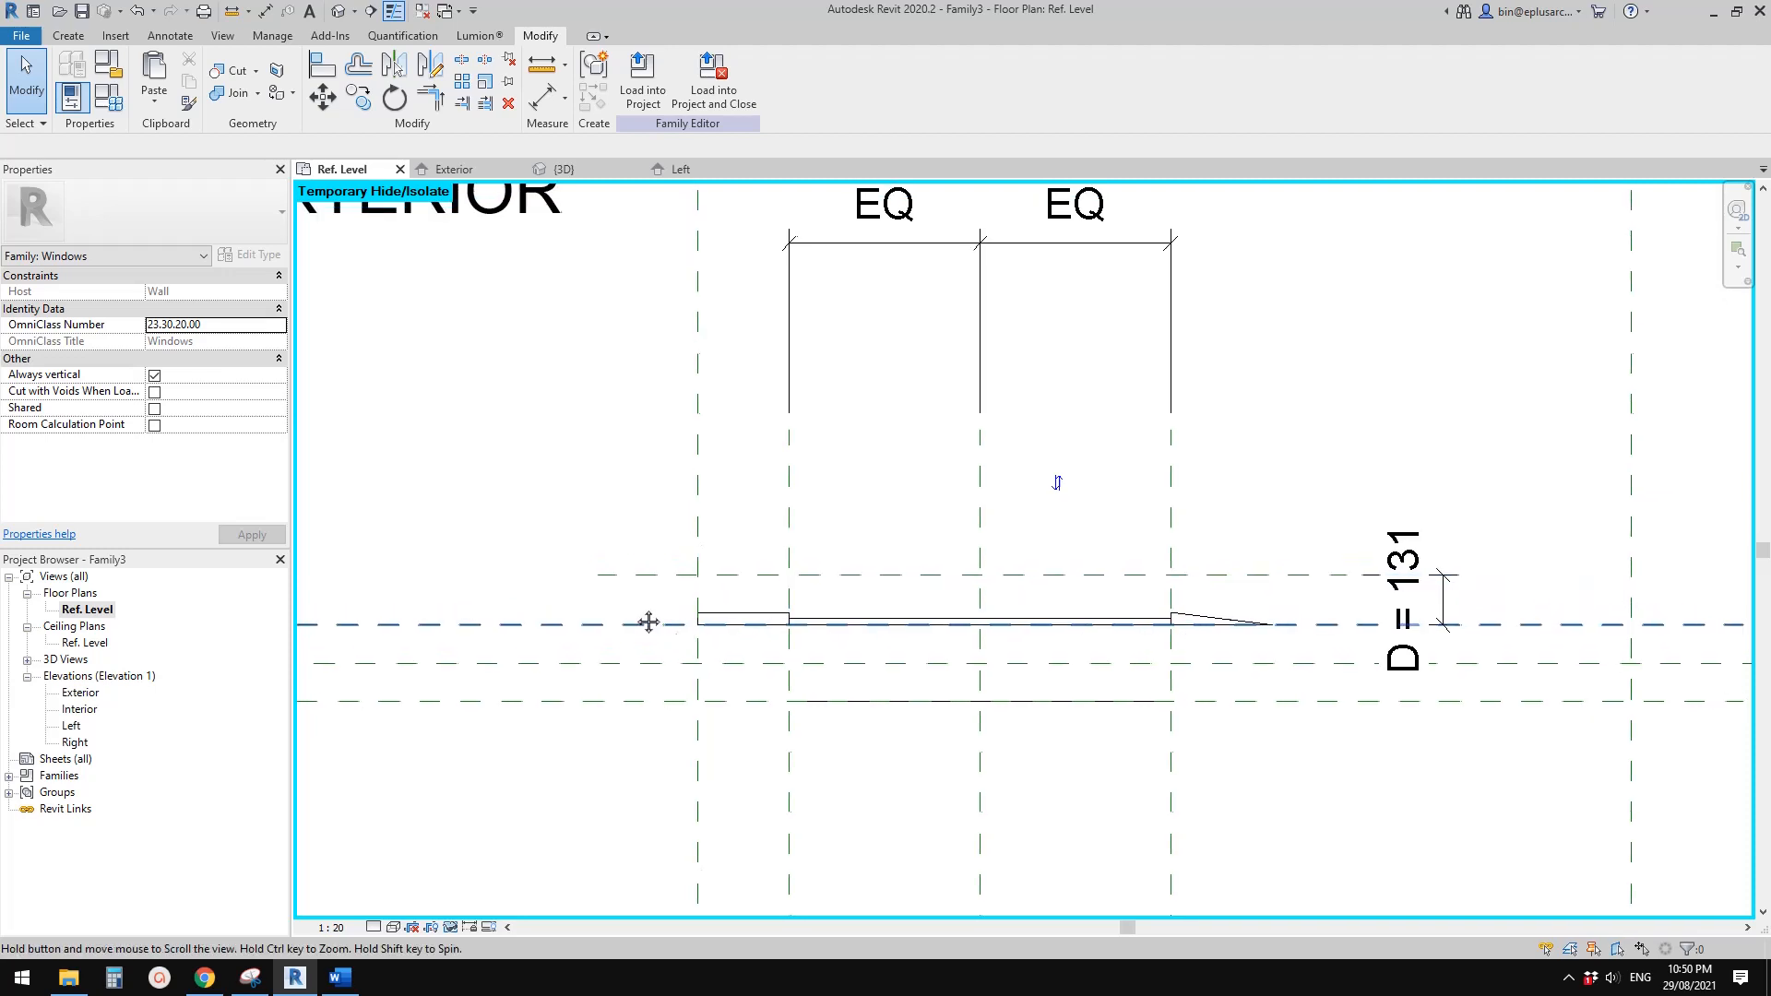
pyautogui.scroll(-2, 572, 512)
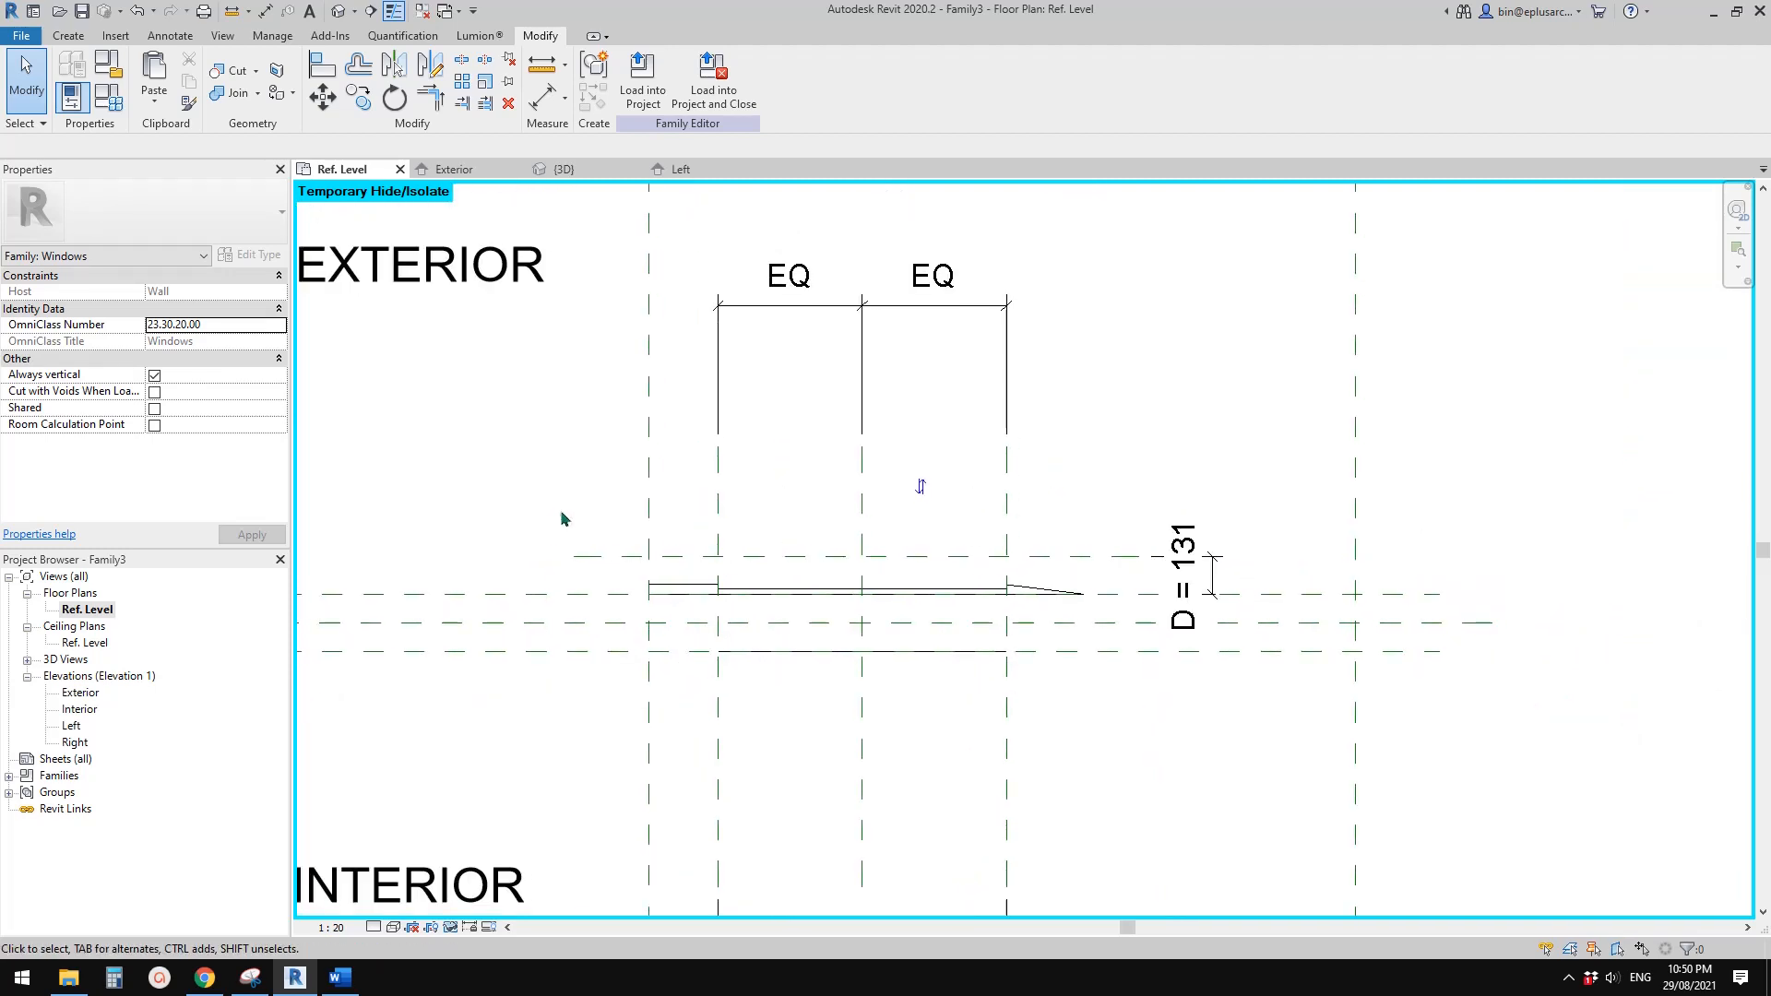
pyautogui.moveTo(563, 518); pyautogui.dragTo(591, 513, button='middle')
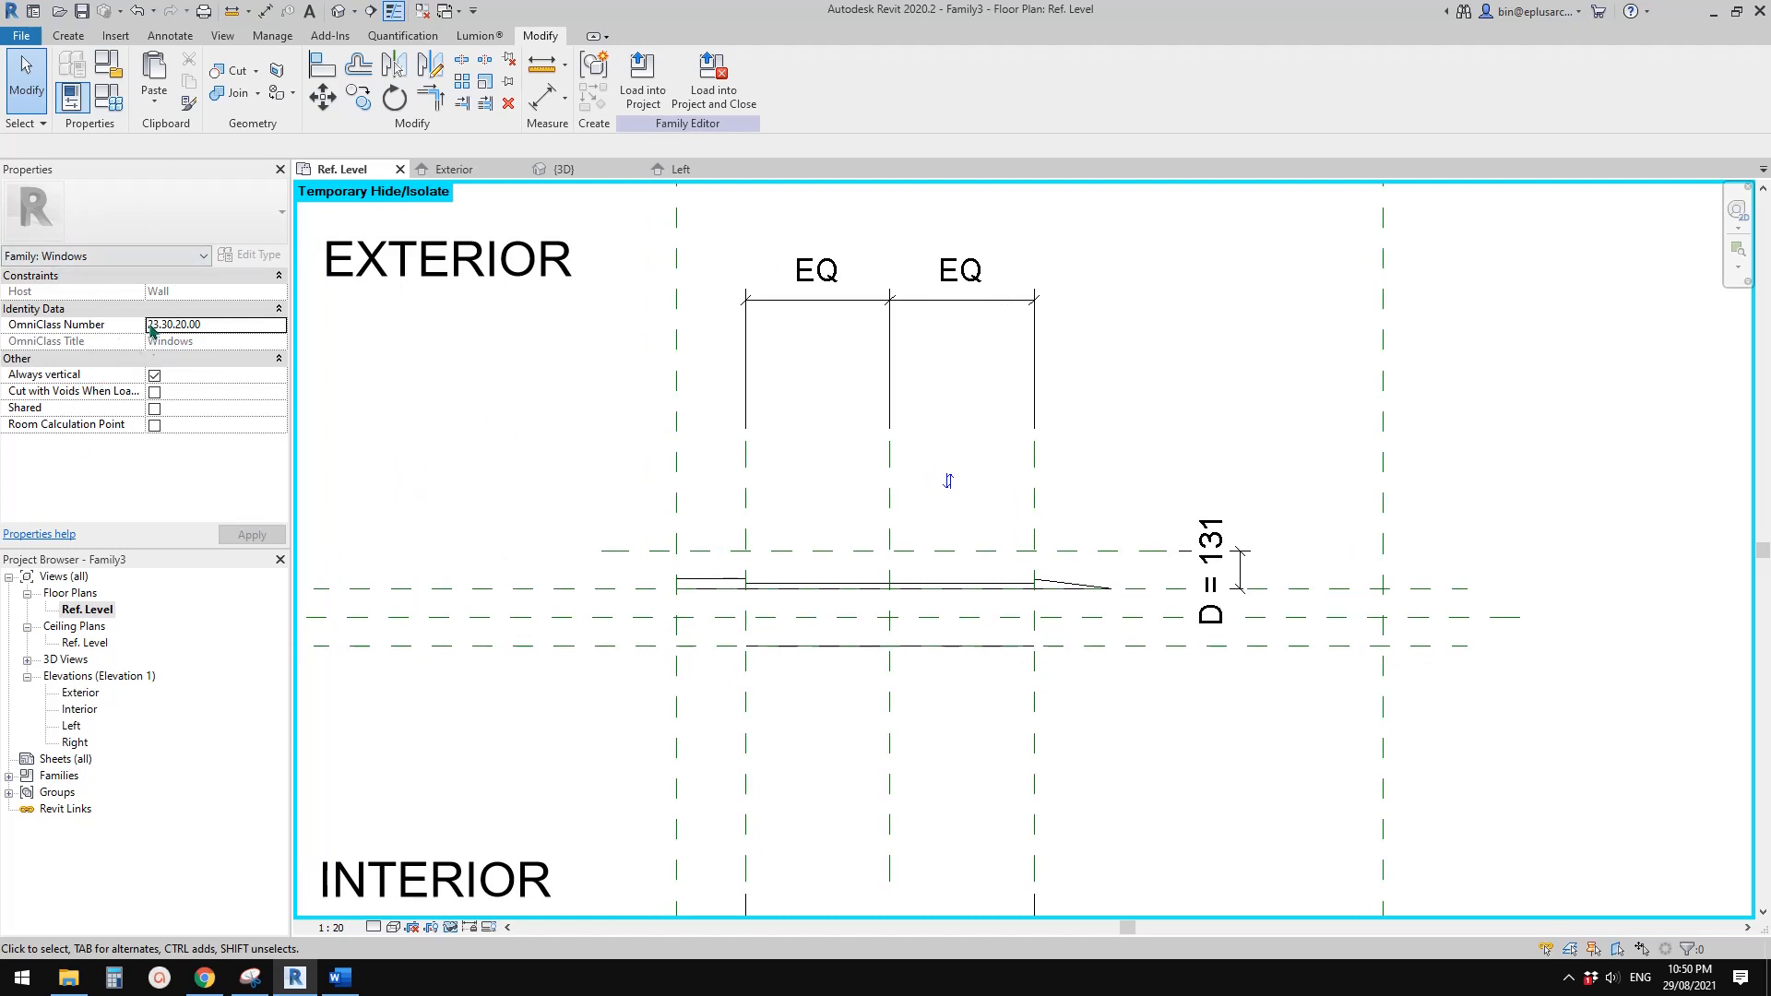
pyautogui.click(83, 611)
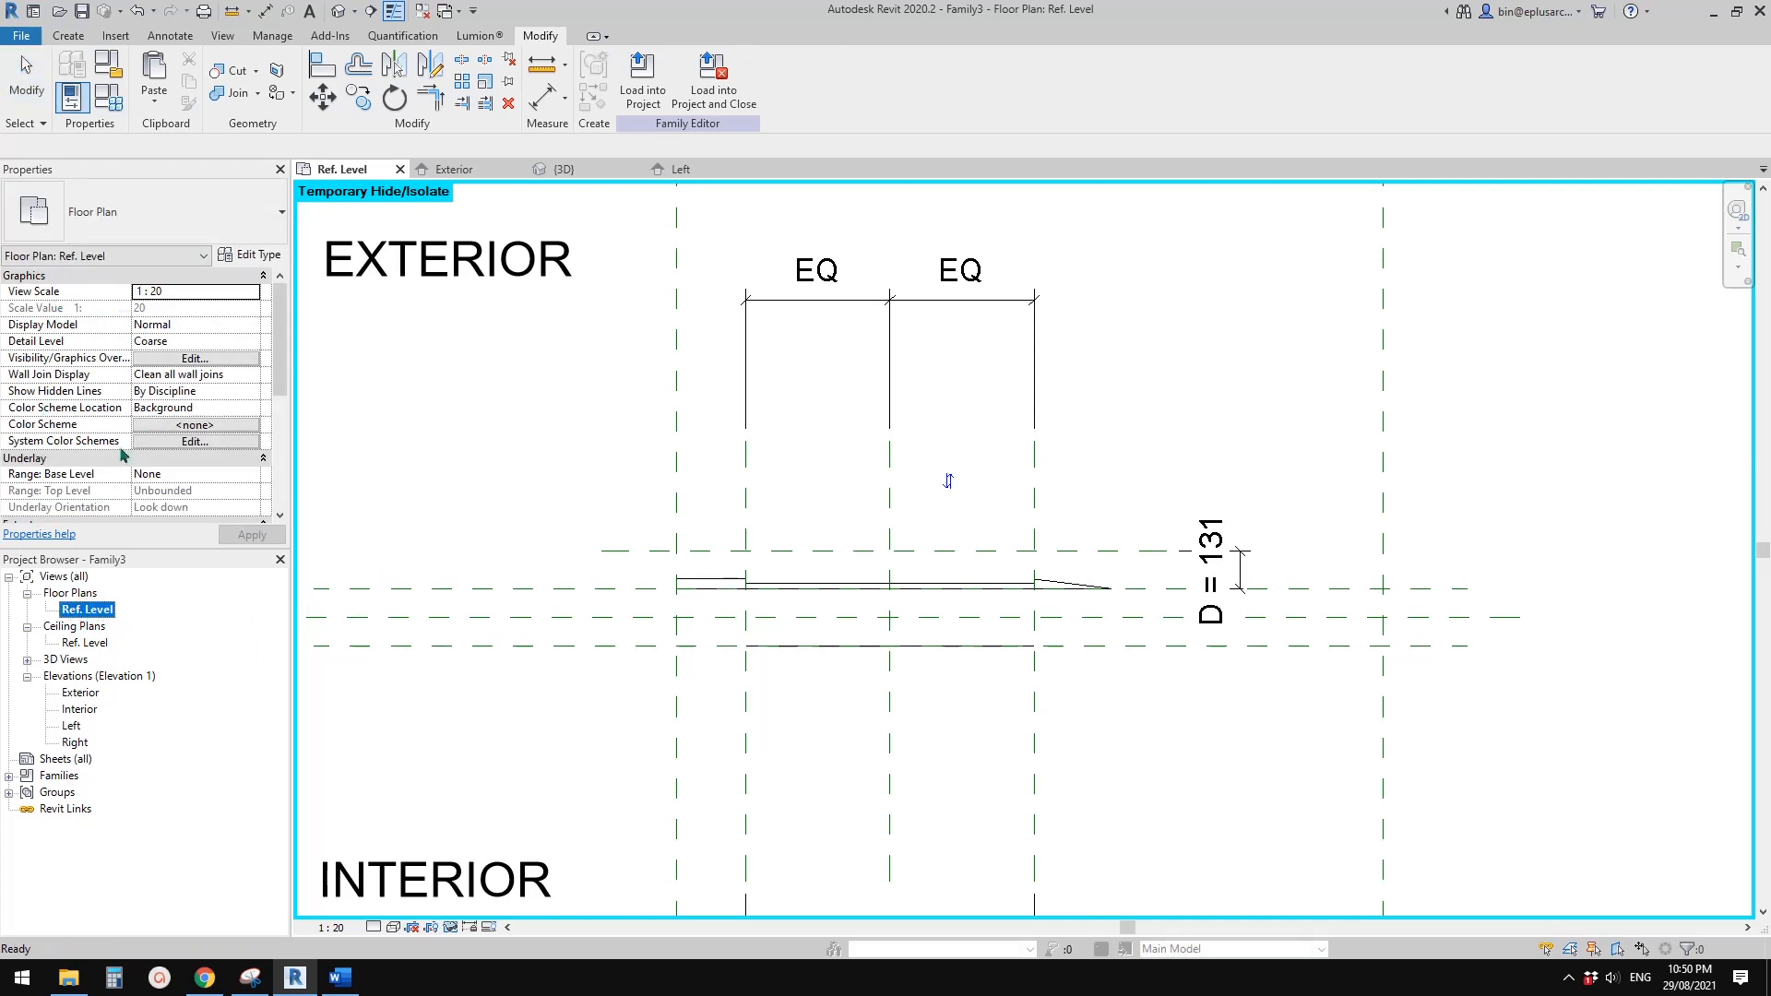
pyautogui.scroll(-4, 276, 350)
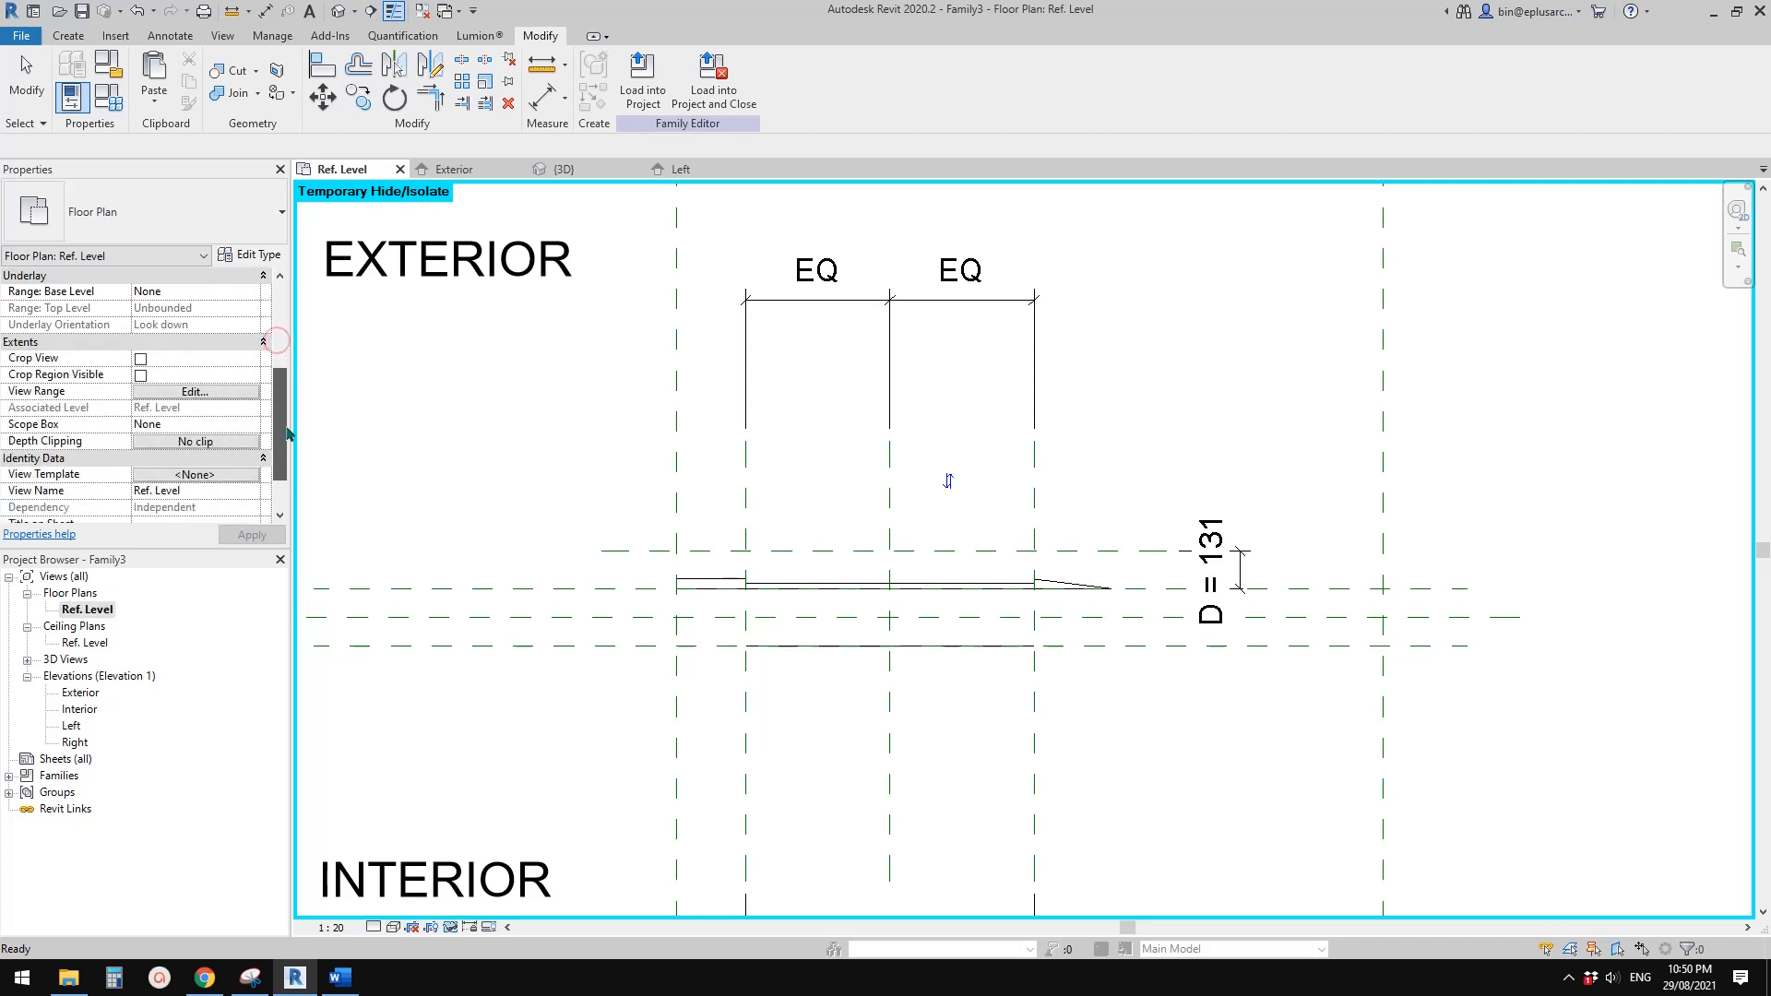
pyautogui.click(192, 394)
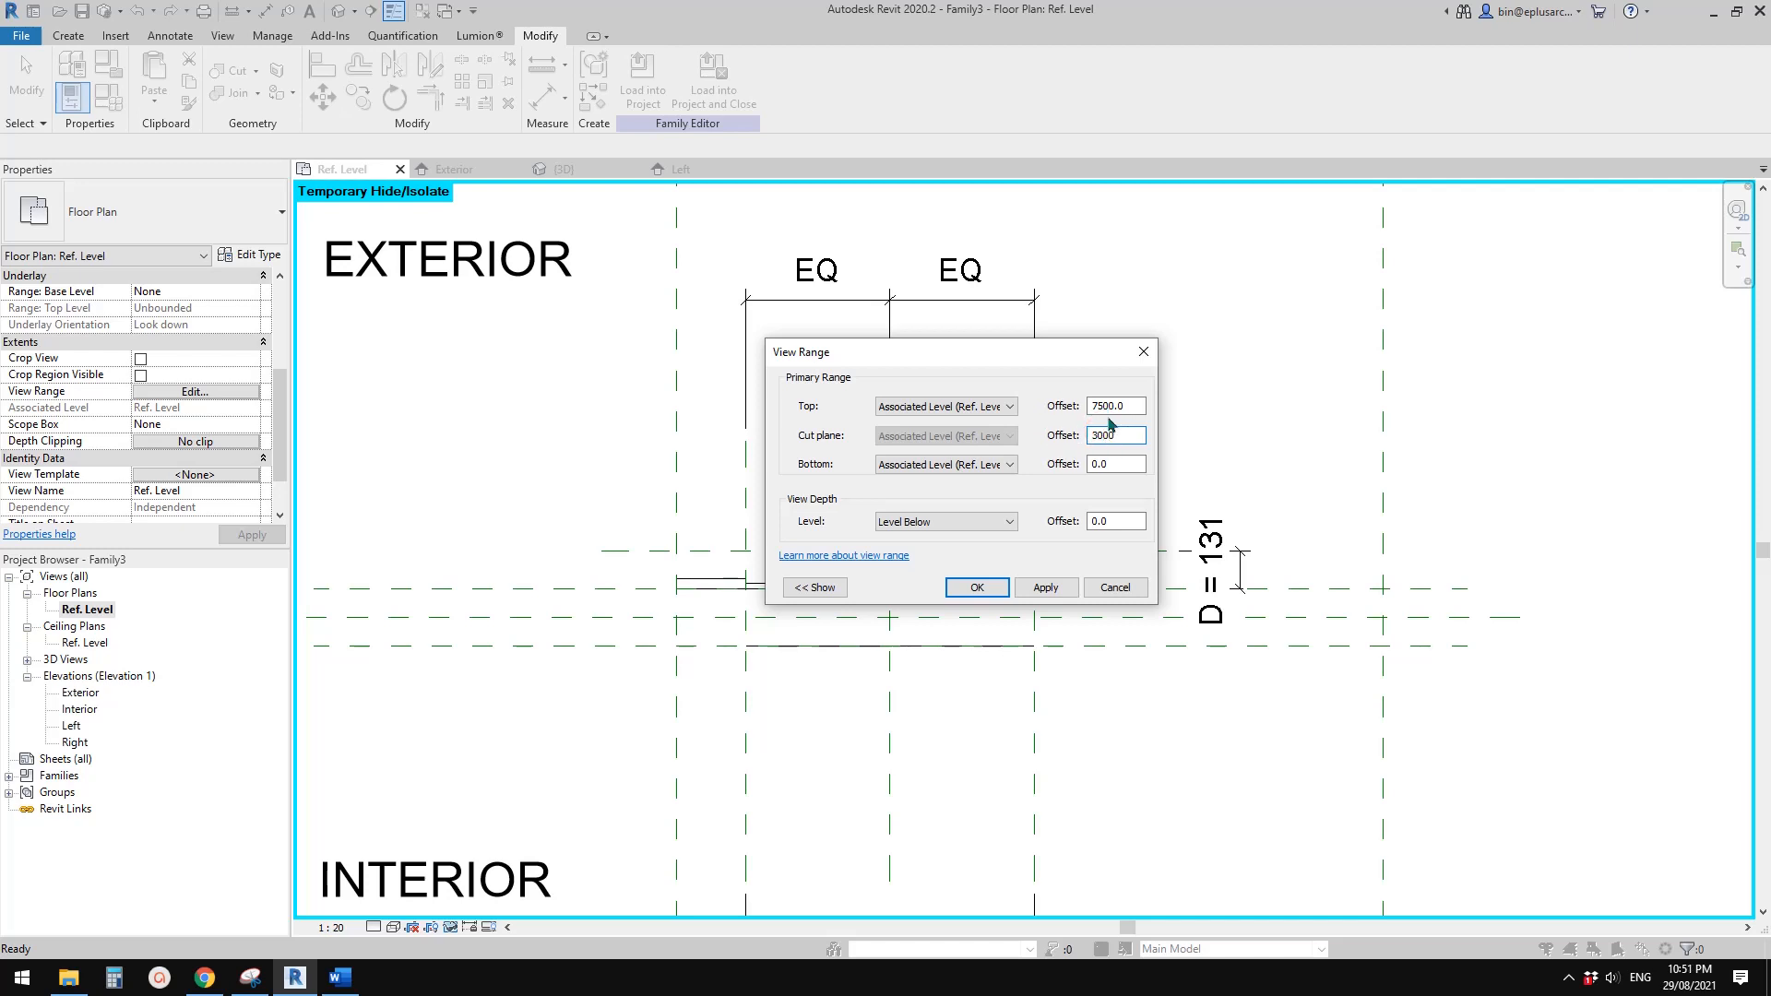
pyautogui.click(979, 584)
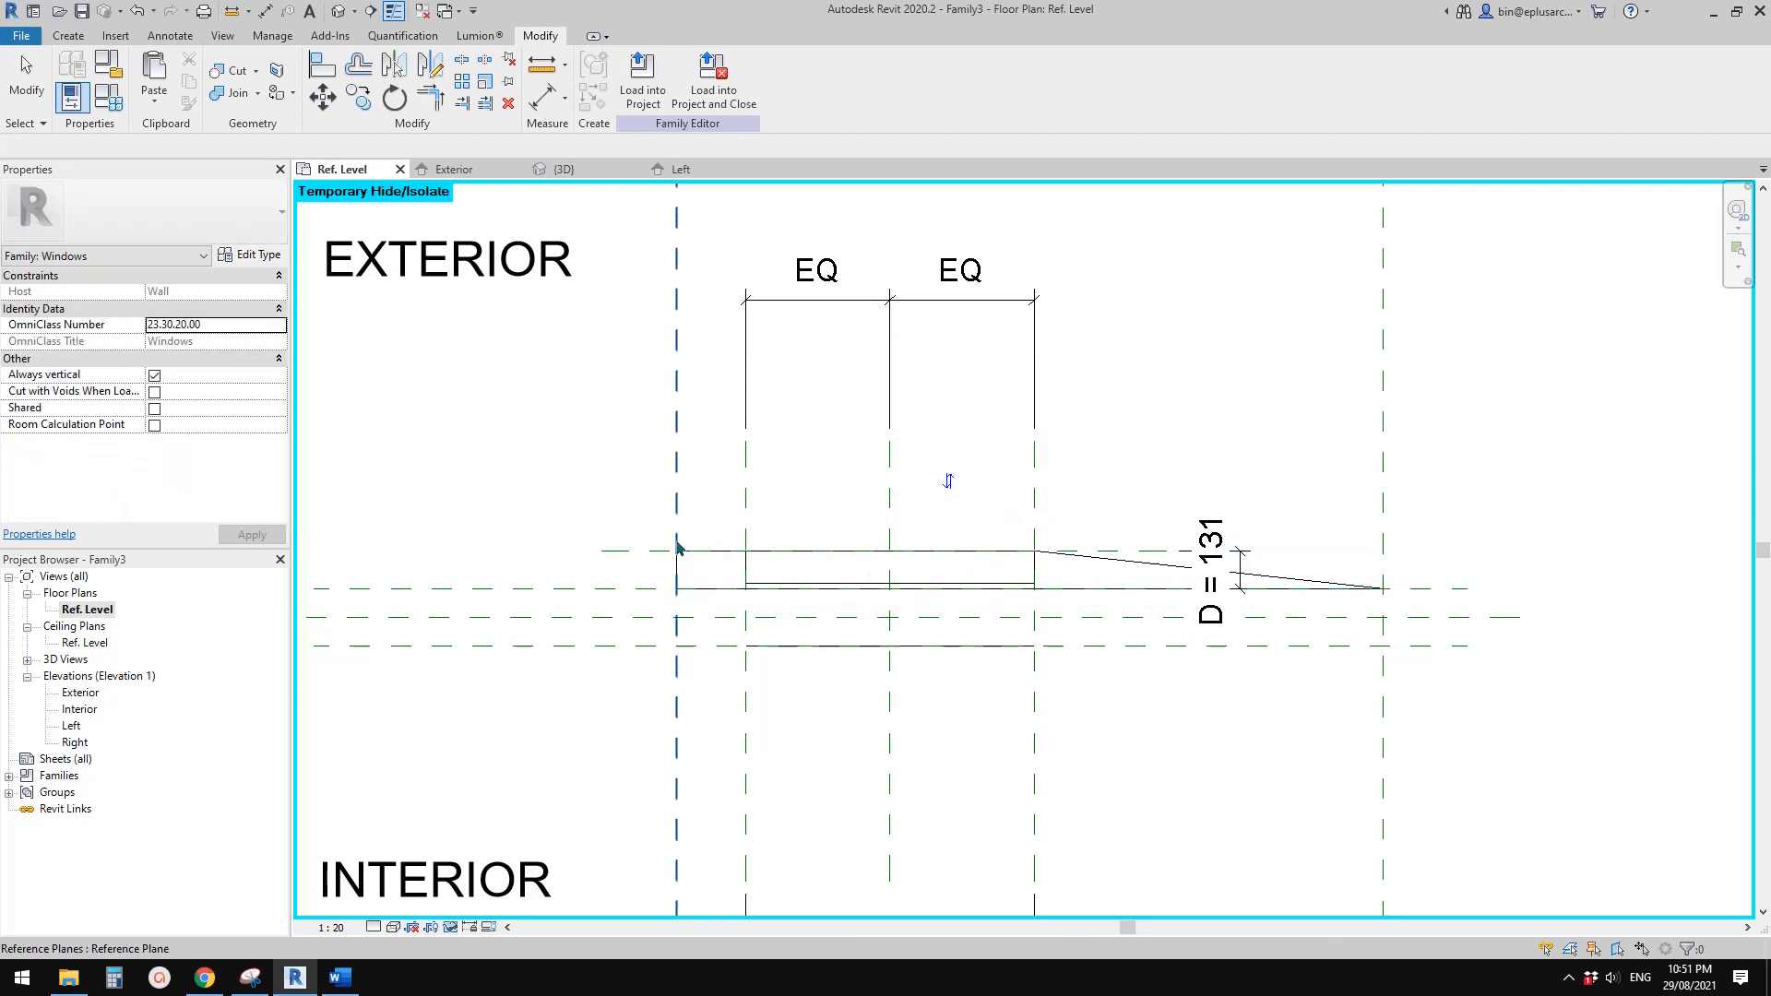
# Start a void extrusion with locked lines on the outer side and exterior depth reference planes, plus a slanted line from the opening edge to the wall face
pyautogui.scroll(3, 1008, 592)
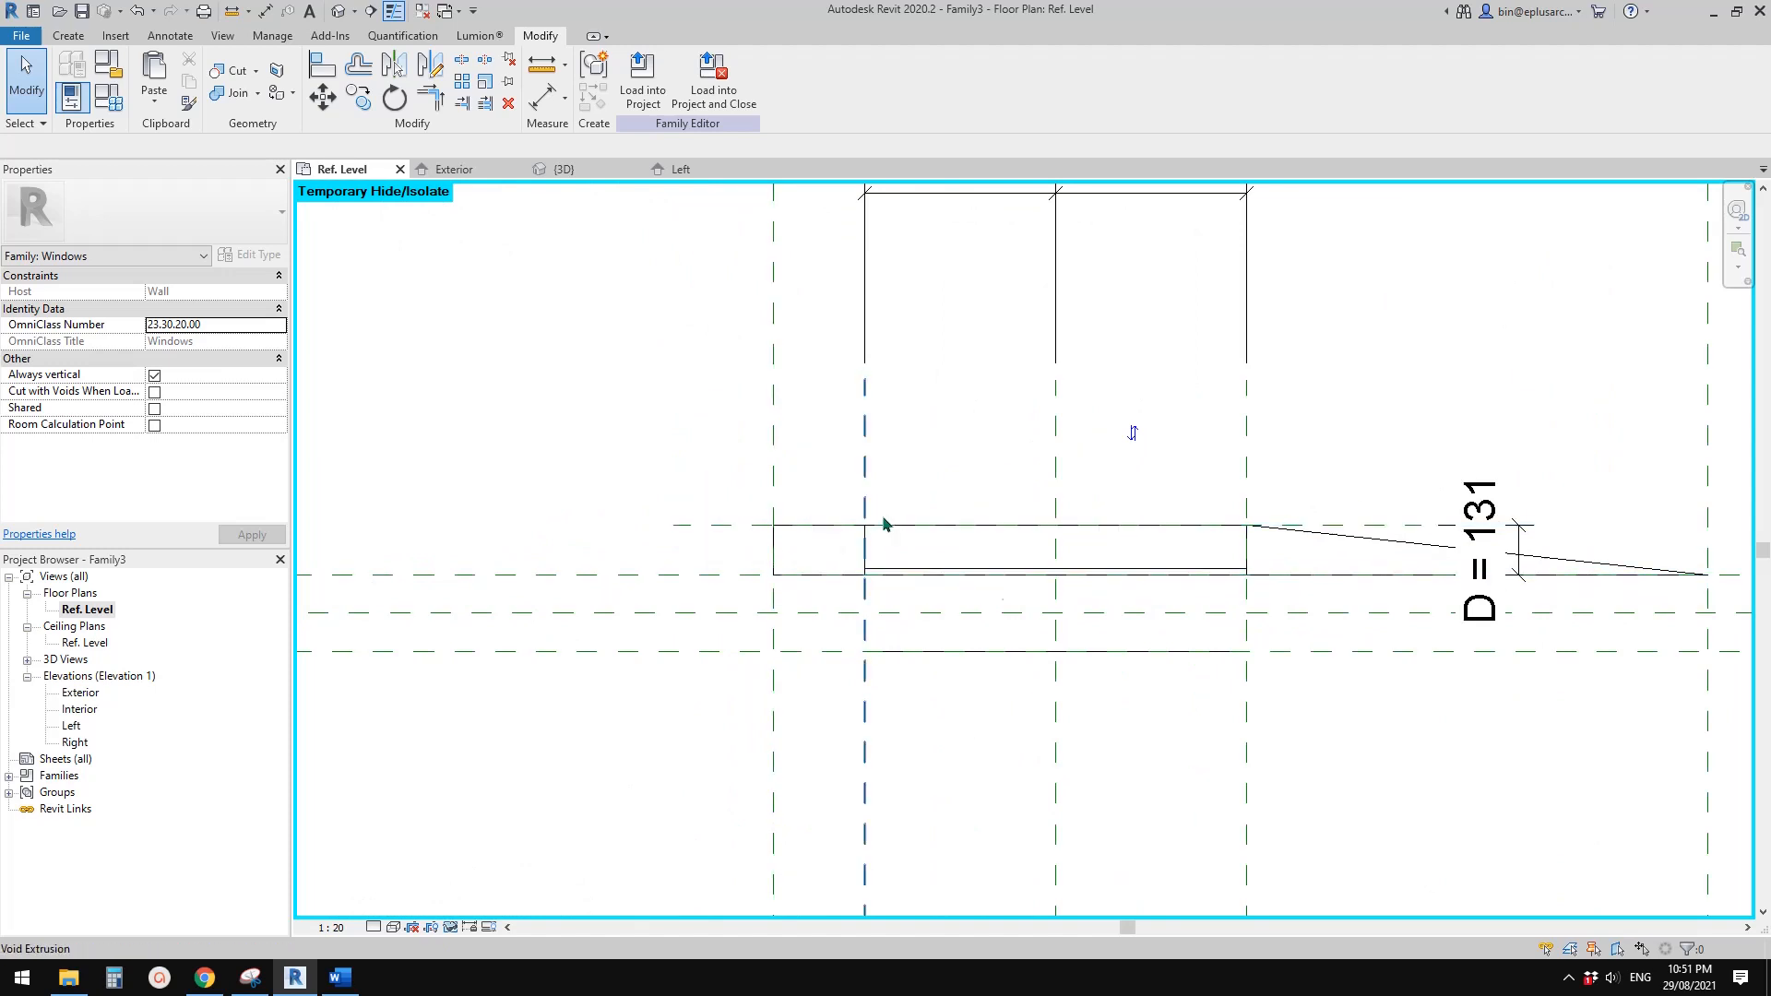
pyautogui.click(67, 35)
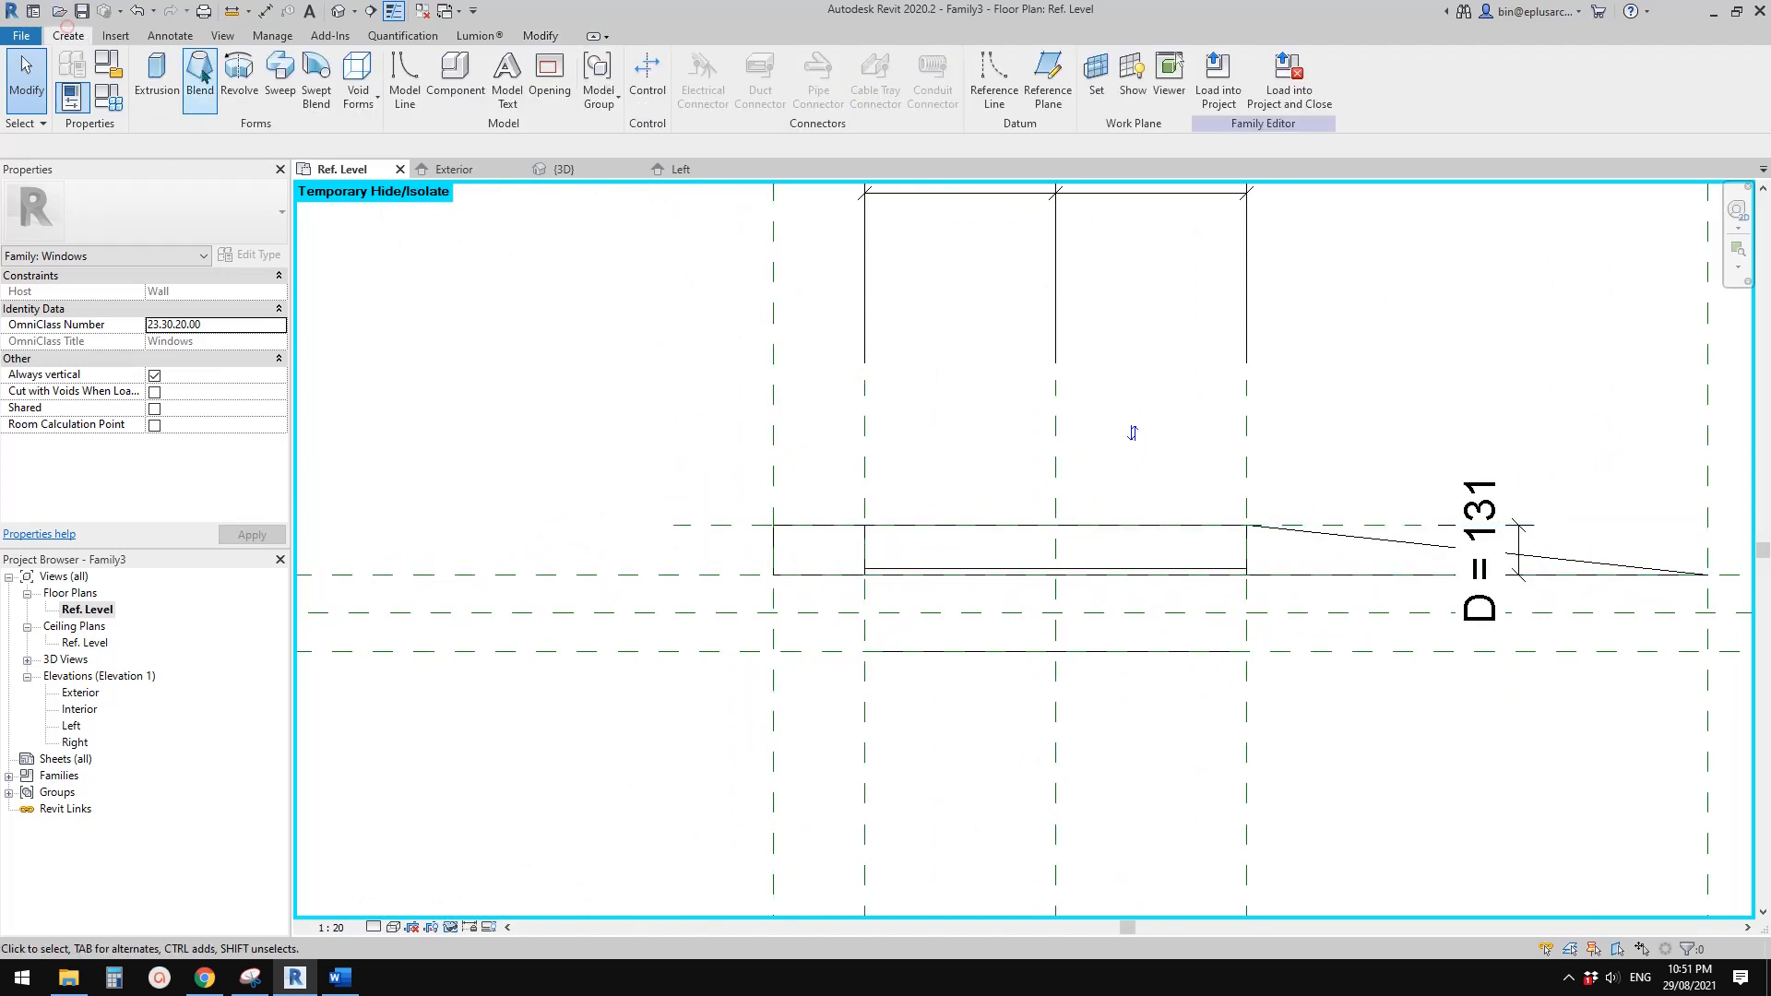
pyautogui.click(358, 92)
pyautogui.click(404, 137)
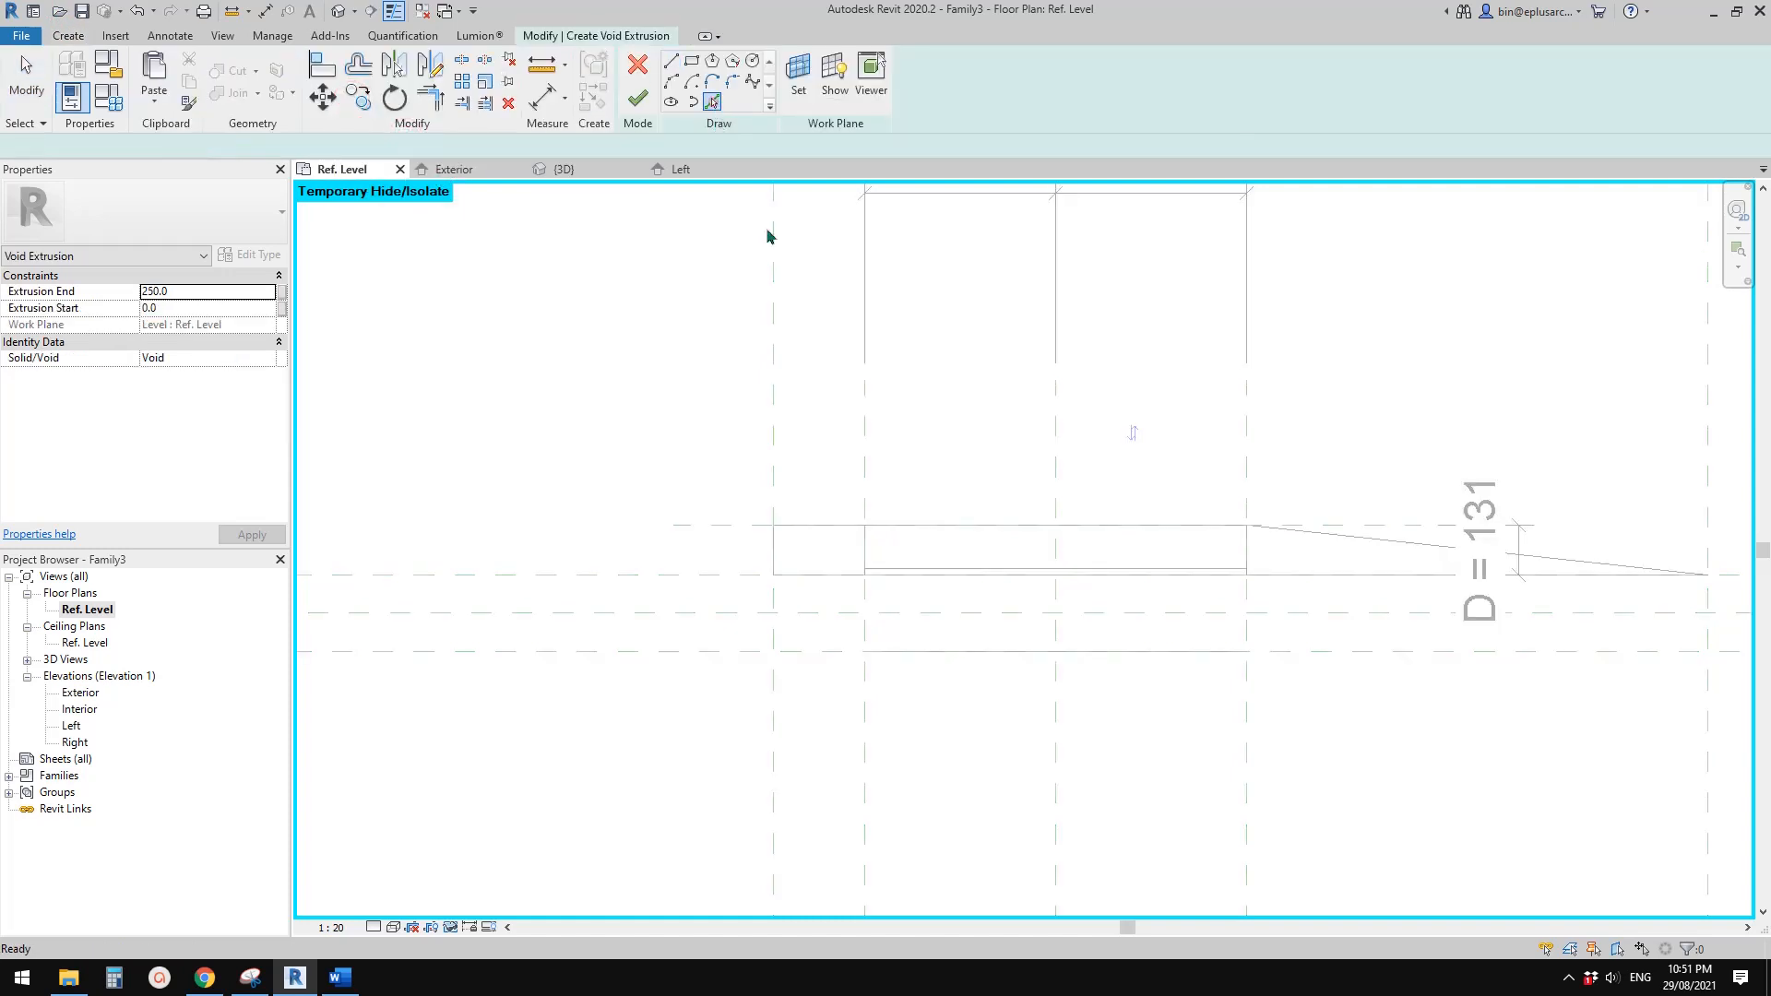
pyautogui.click(688, 526)
pyautogui.click(671, 61)
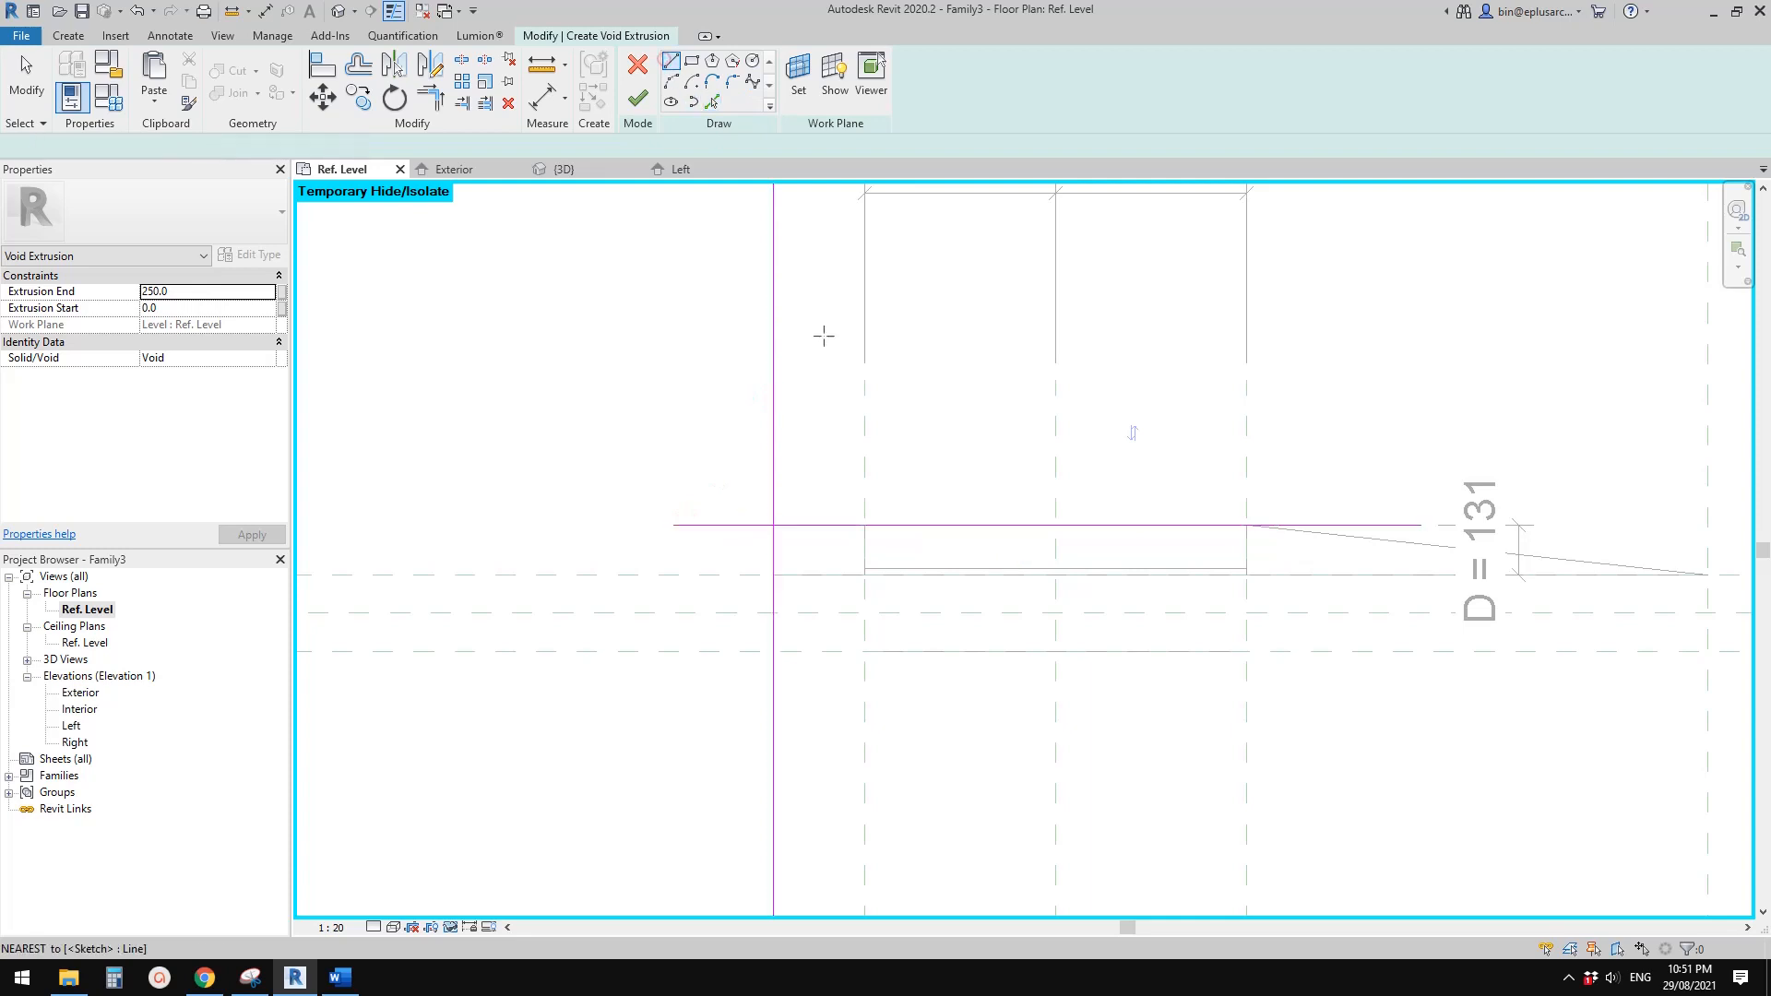
pyautogui.click(863, 526)
pyautogui.click(774, 574)
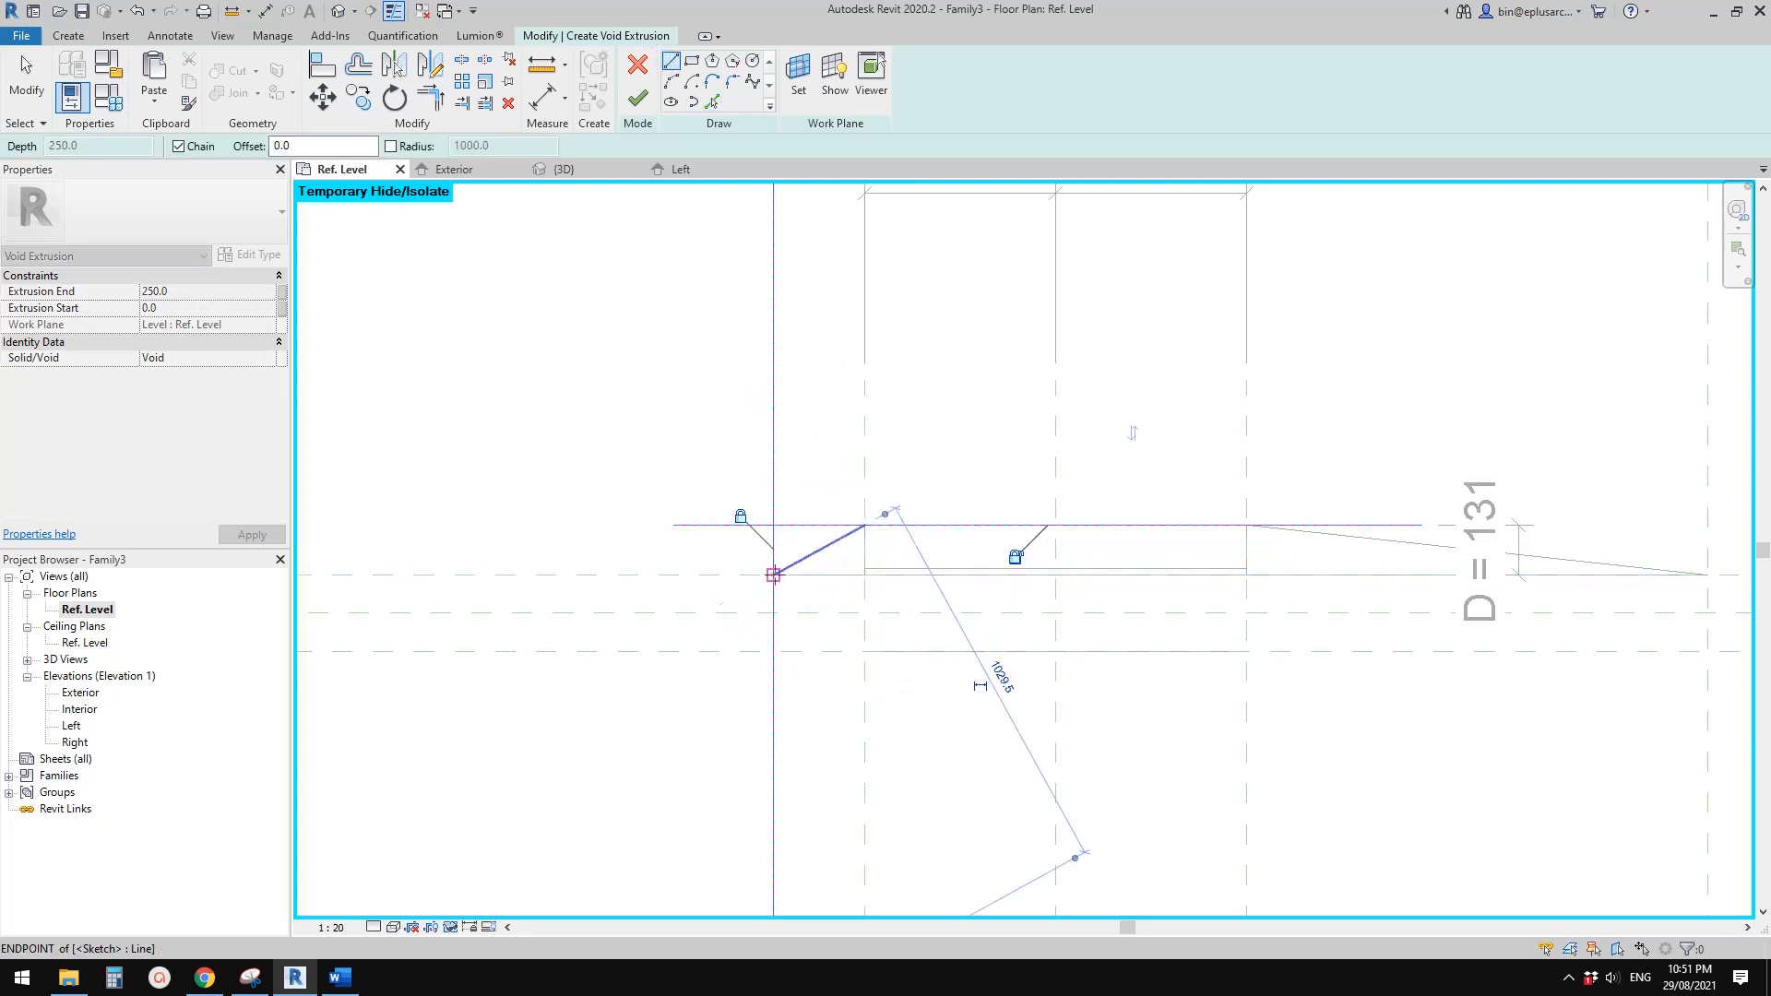
# Trim the horizontal, vertical and slanted sketch lines into a closed triangle beside the window opening
pyautogui.press('t')
pyautogui.press('r')
pyautogui.click(827, 530)
pyautogui.click(808, 528)
pyautogui.click(774, 546)
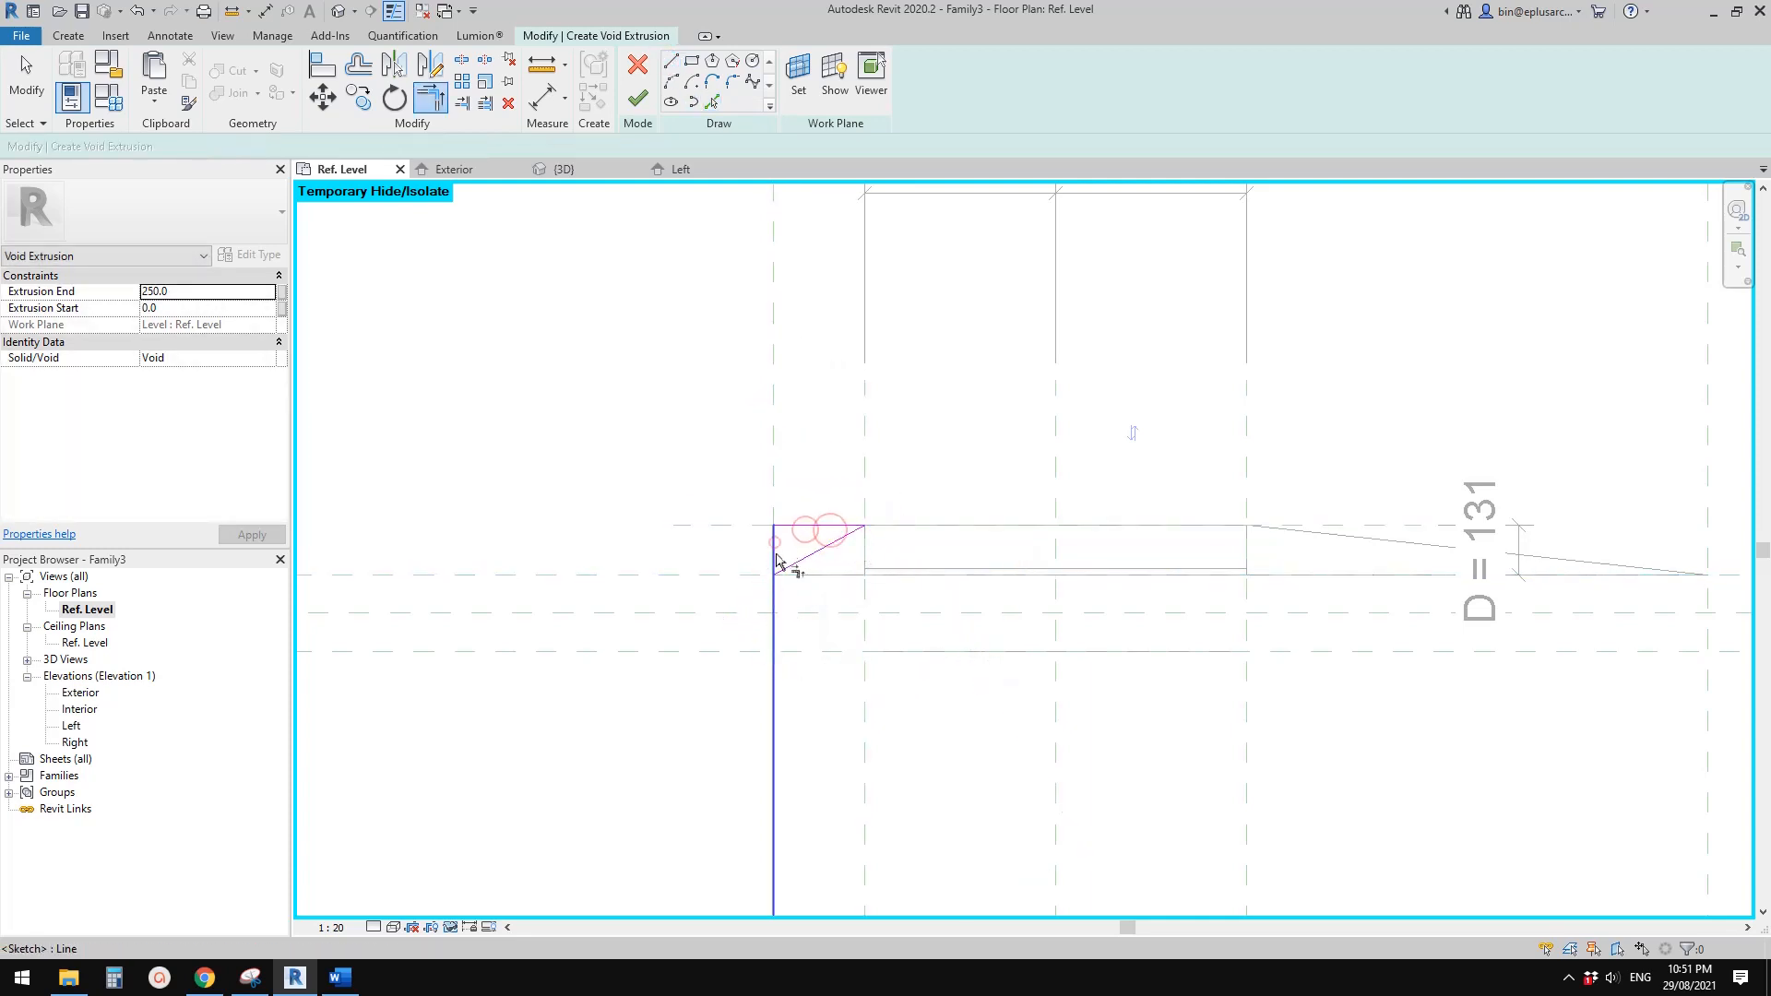
pyautogui.click(775, 553)
pyautogui.click(785, 565)
pyautogui.press('Escape')
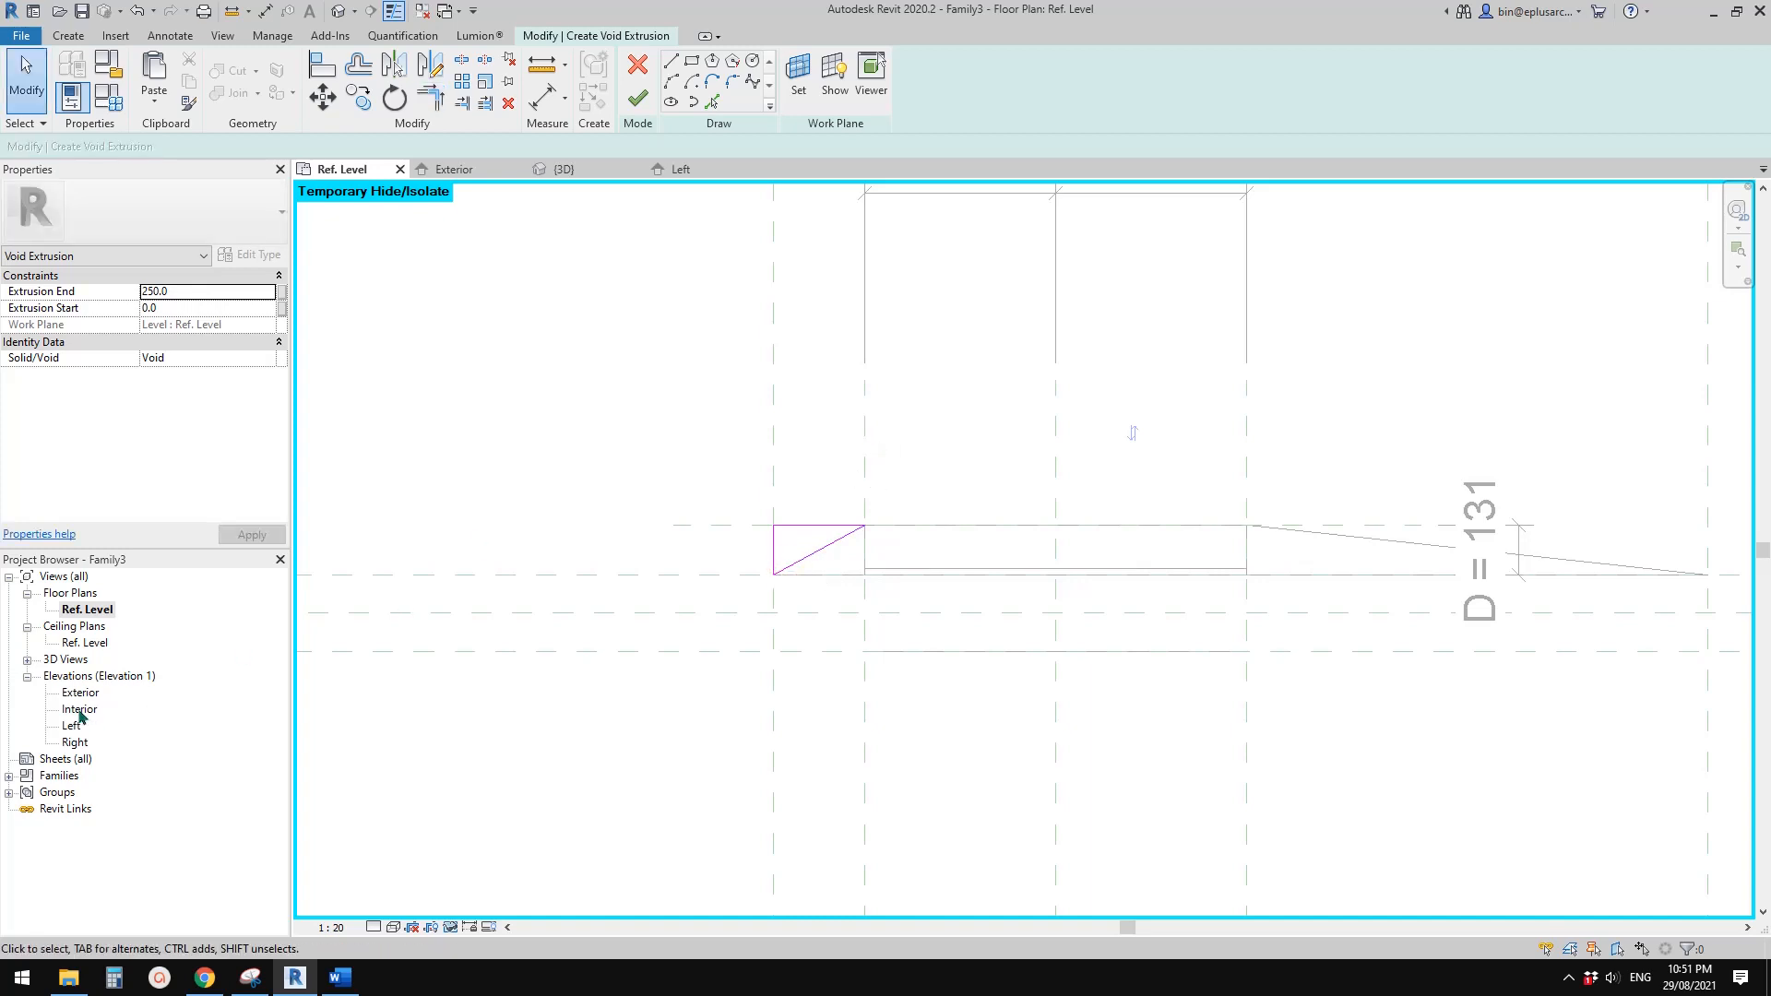
# Finish the void extrusion and, in the Exterior elevation, stretch its ends to the uppermost and lowermost TH reference planes, locking them
pyautogui.doubleClick(80, 693)
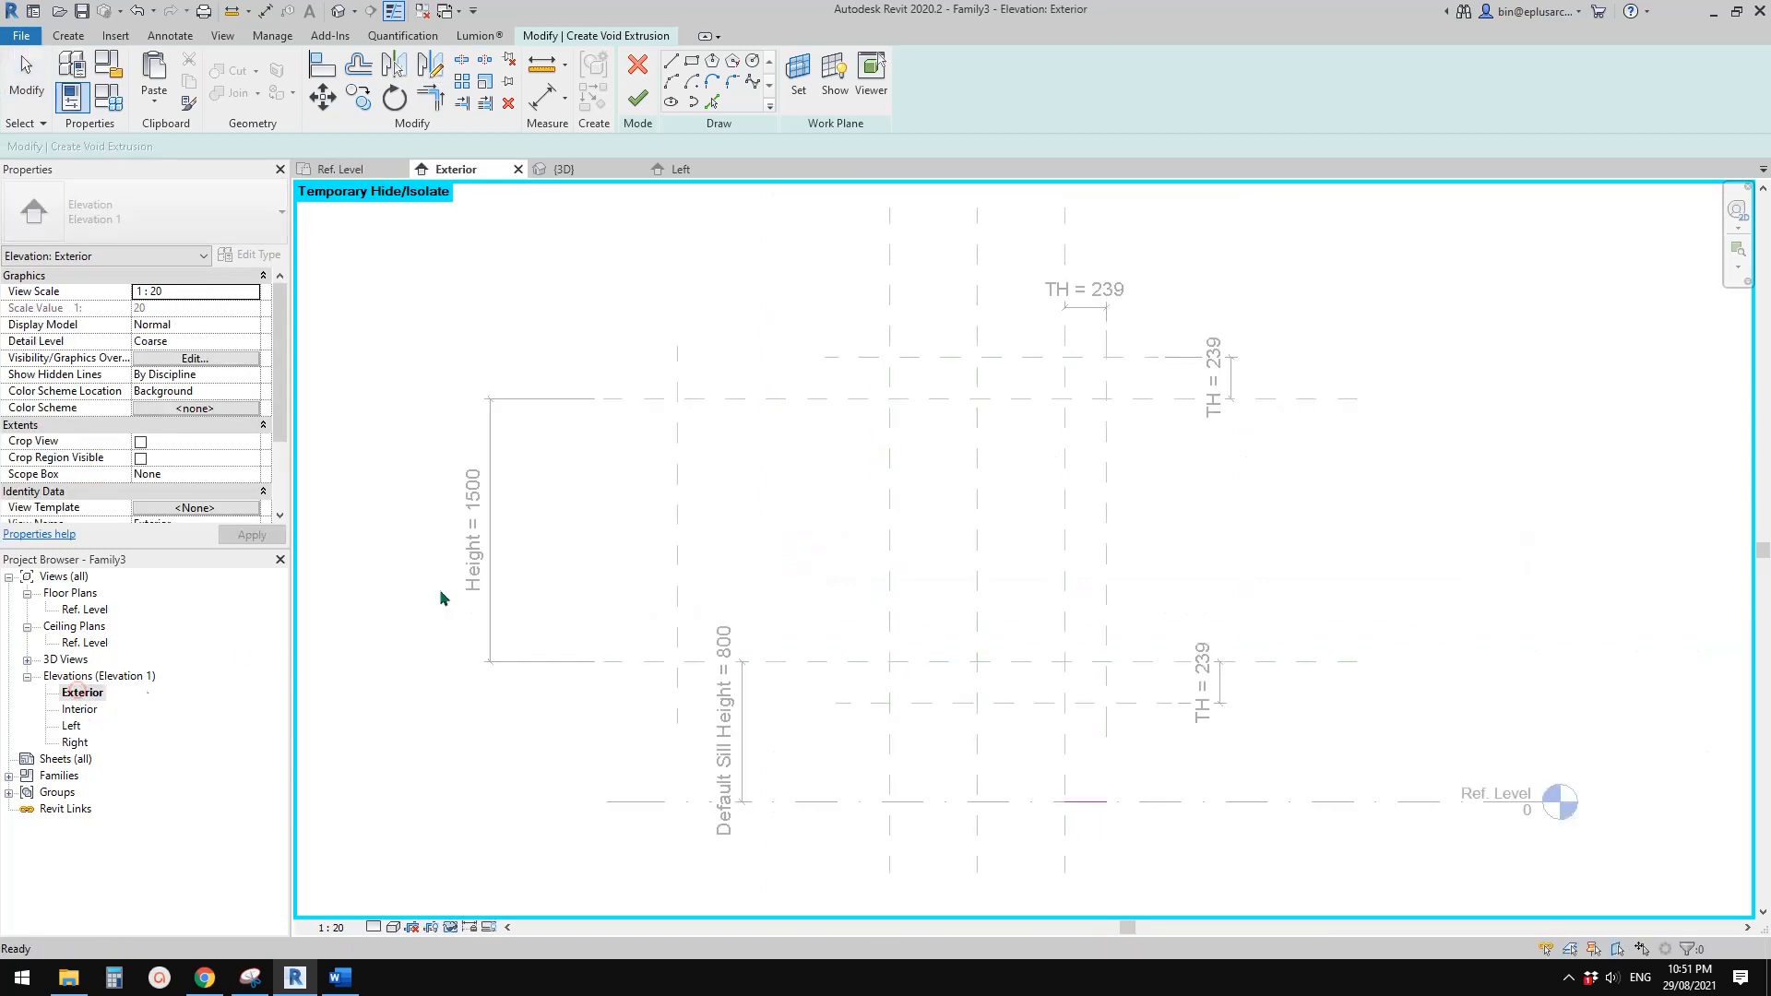
pyautogui.click(637, 99)
pyautogui.moveTo(1063, 808); pyautogui.dragTo(869, 704, button='middle')
pyautogui.scroll(-1, 946, 619)
pyautogui.moveTo(828, 650); pyautogui.dragTo(862, 314)
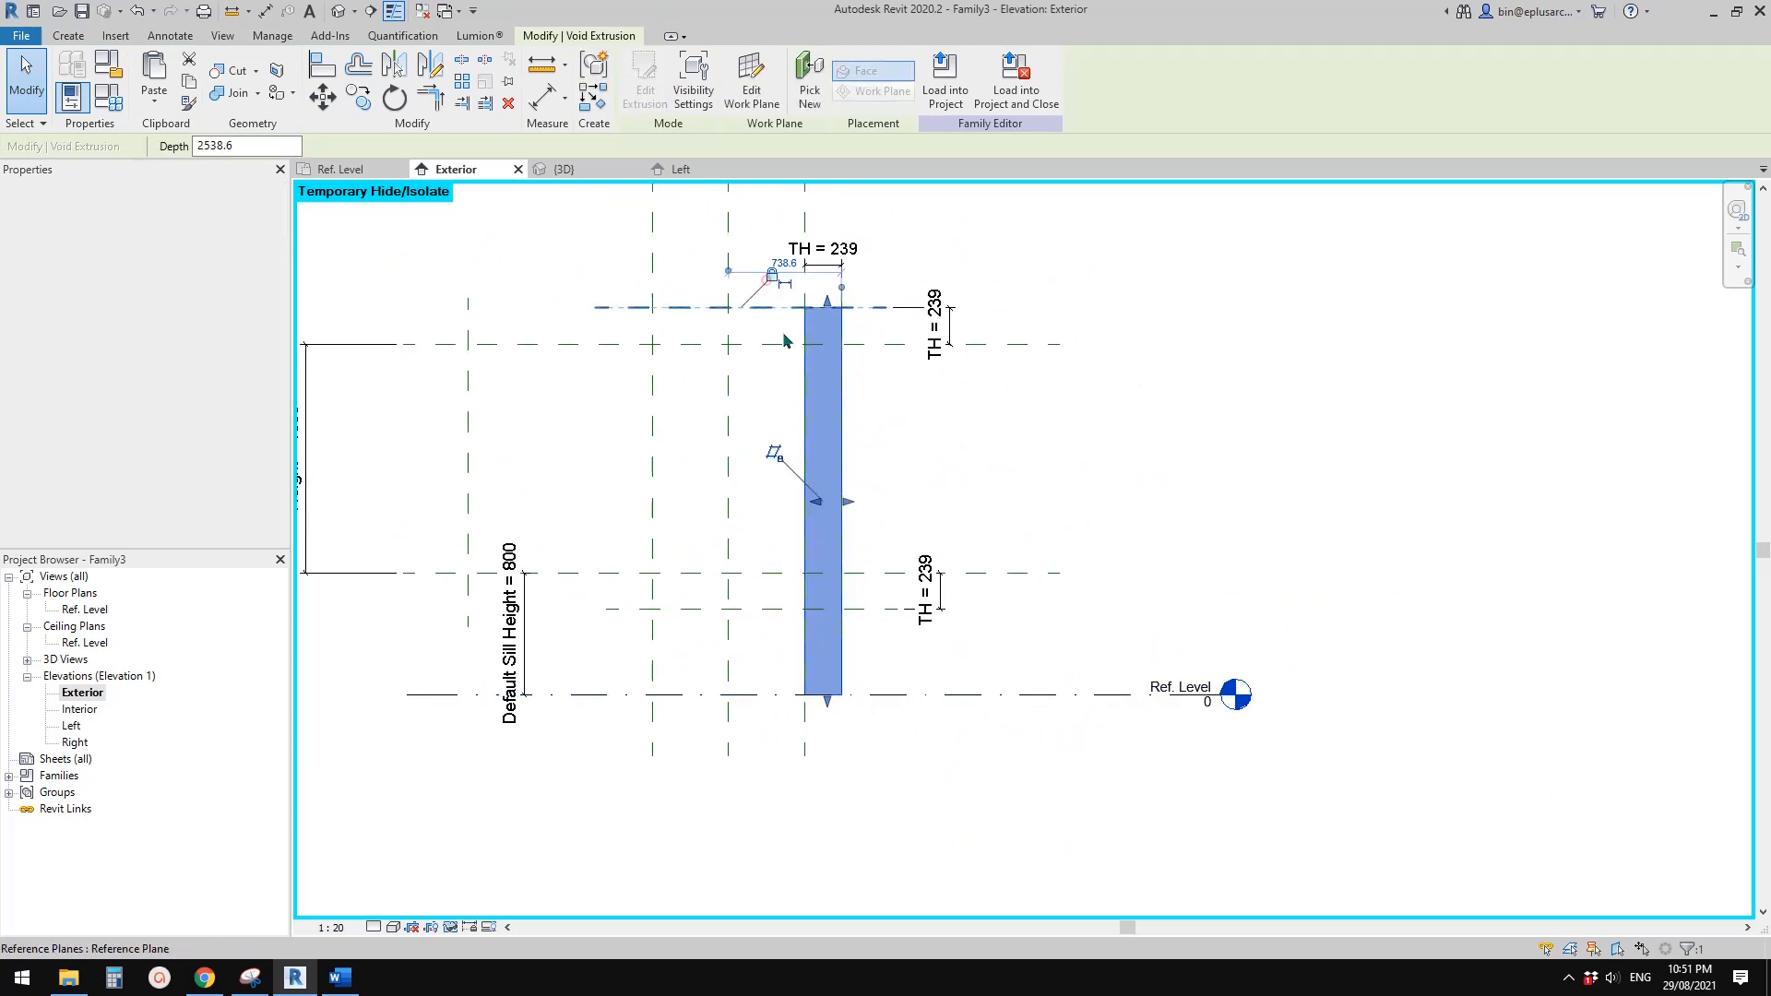
pyautogui.moveTo(827, 700); pyautogui.dragTo(827, 611)
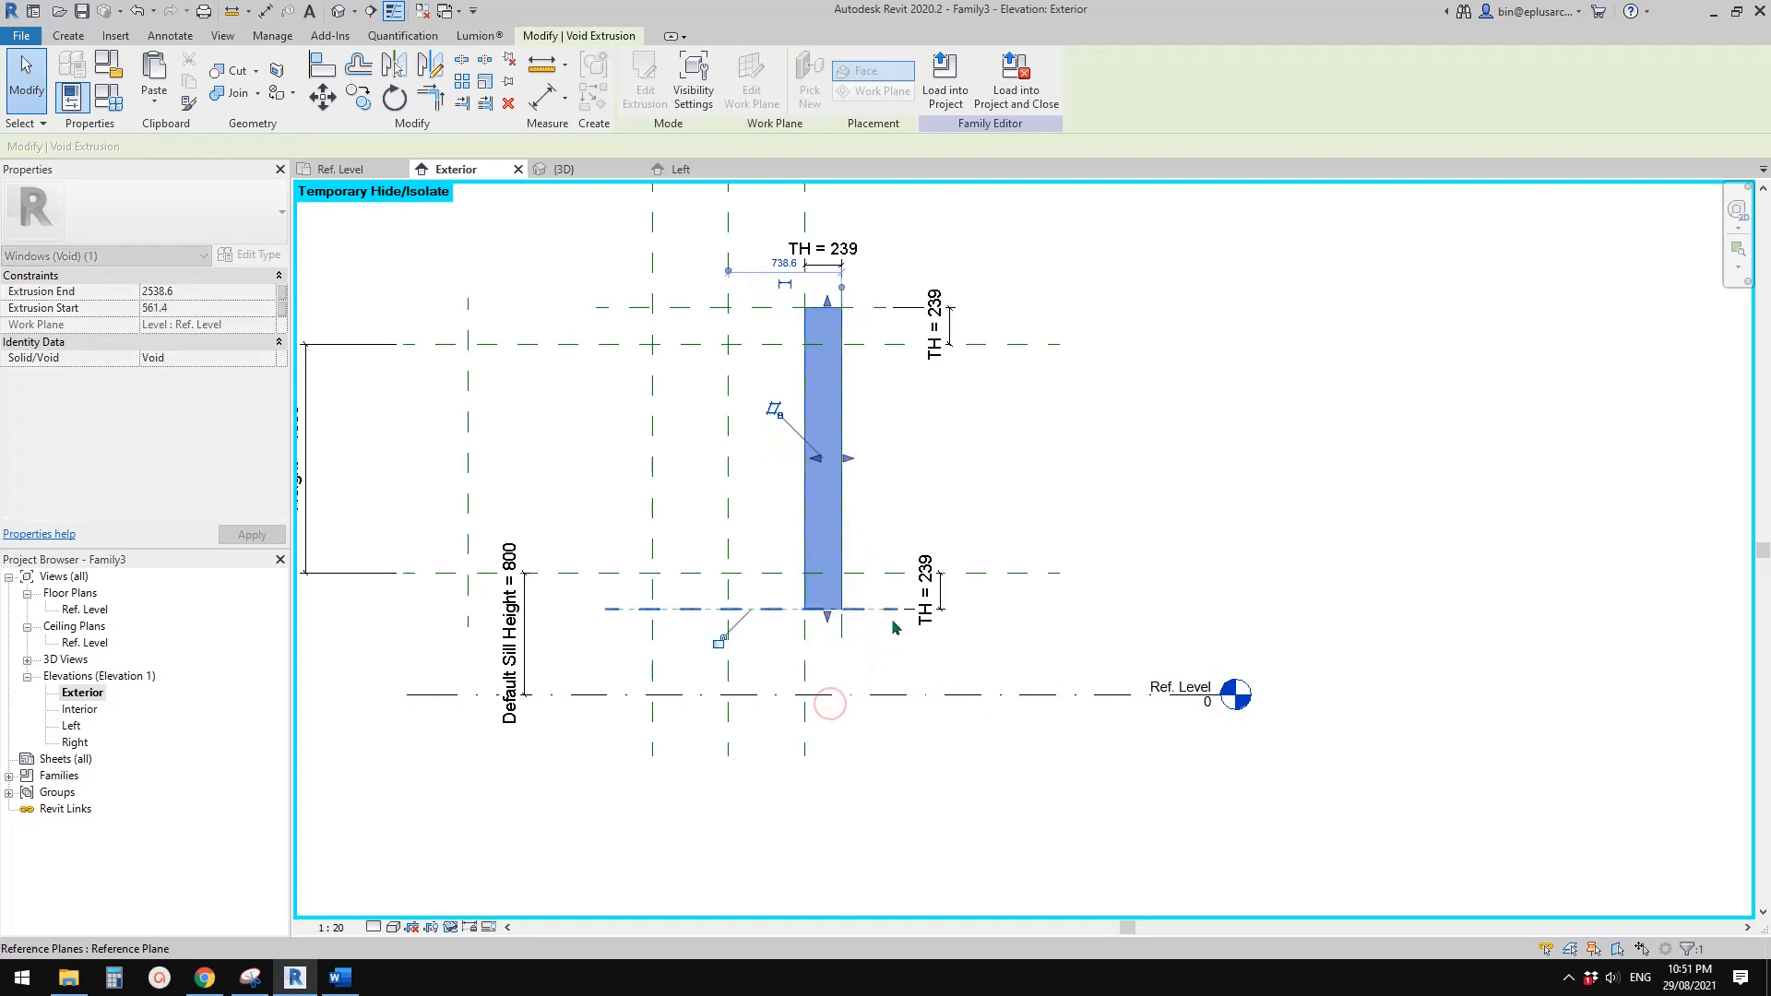
pyautogui.click(723, 643)
# In the 3D view, cut the joined solid around the window opening with the new triangular void extrusion
pyautogui.moveTo(540, 462); pyautogui.dragTo(708, 485, button='middle')
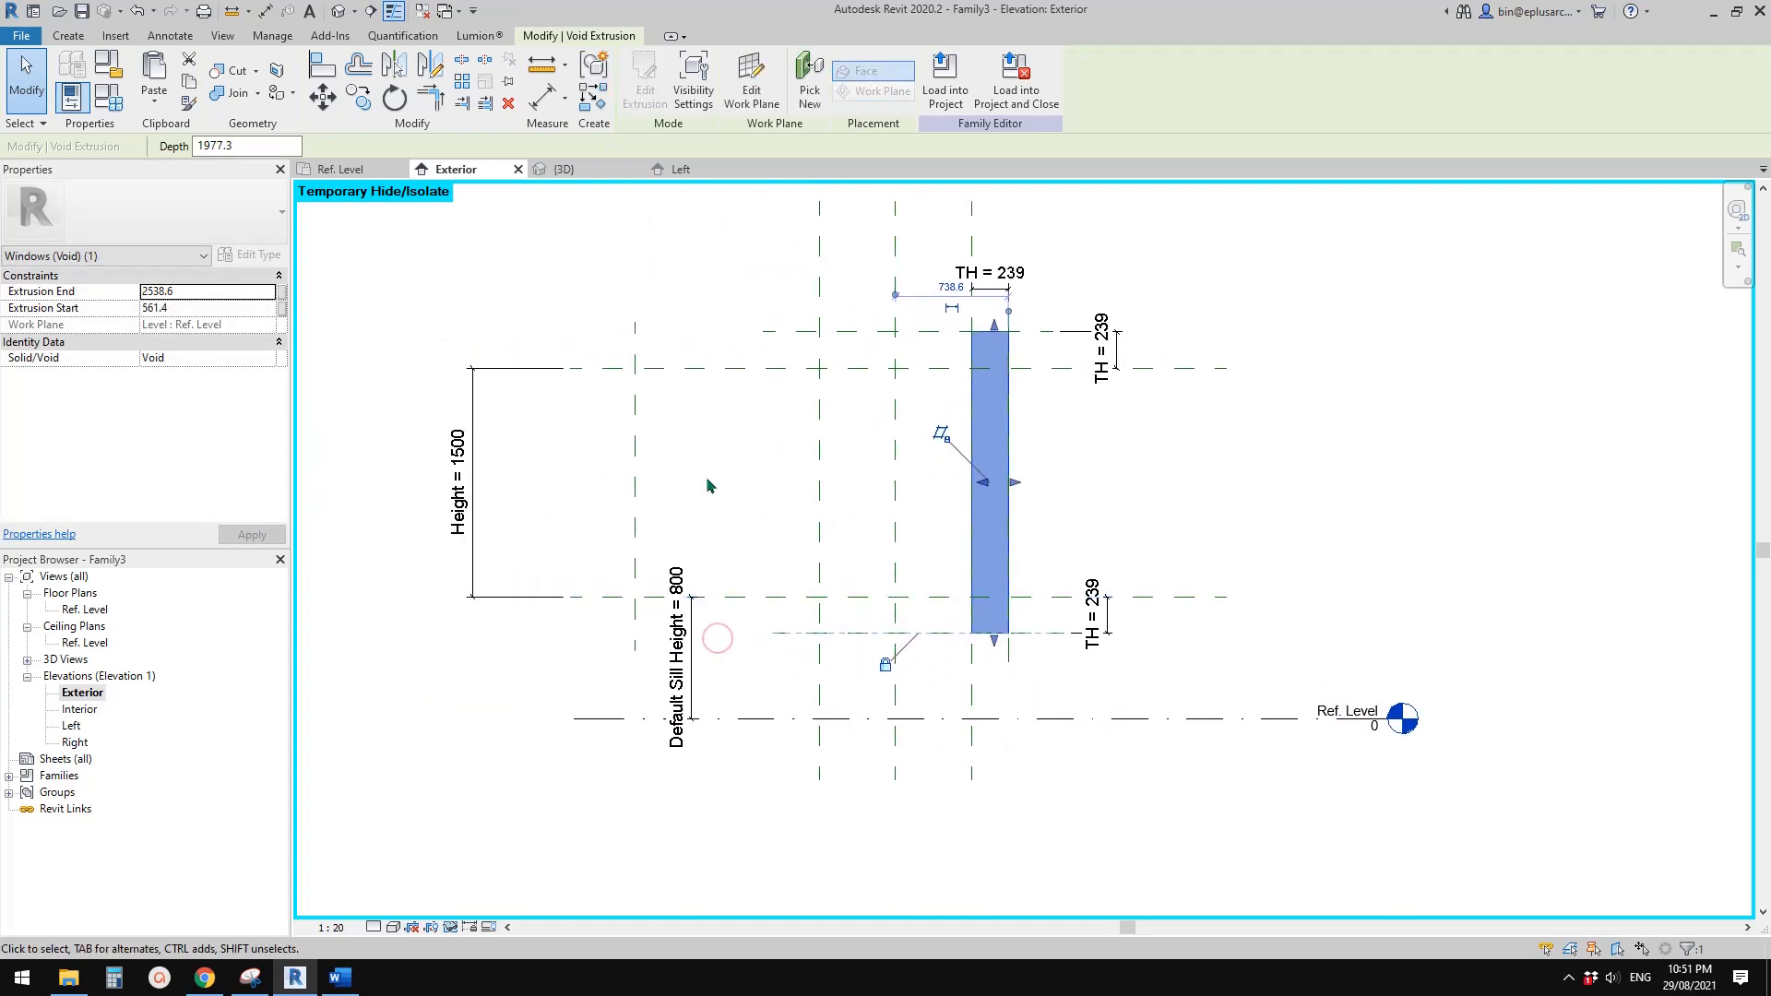
pyautogui.click(339, 15)
pyautogui.keyDown('shift'); pyautogui.moveTo(1061, 388); pyautogui.dragTo(867, 443, button='middle'); pyautogui.keyUp('shift')
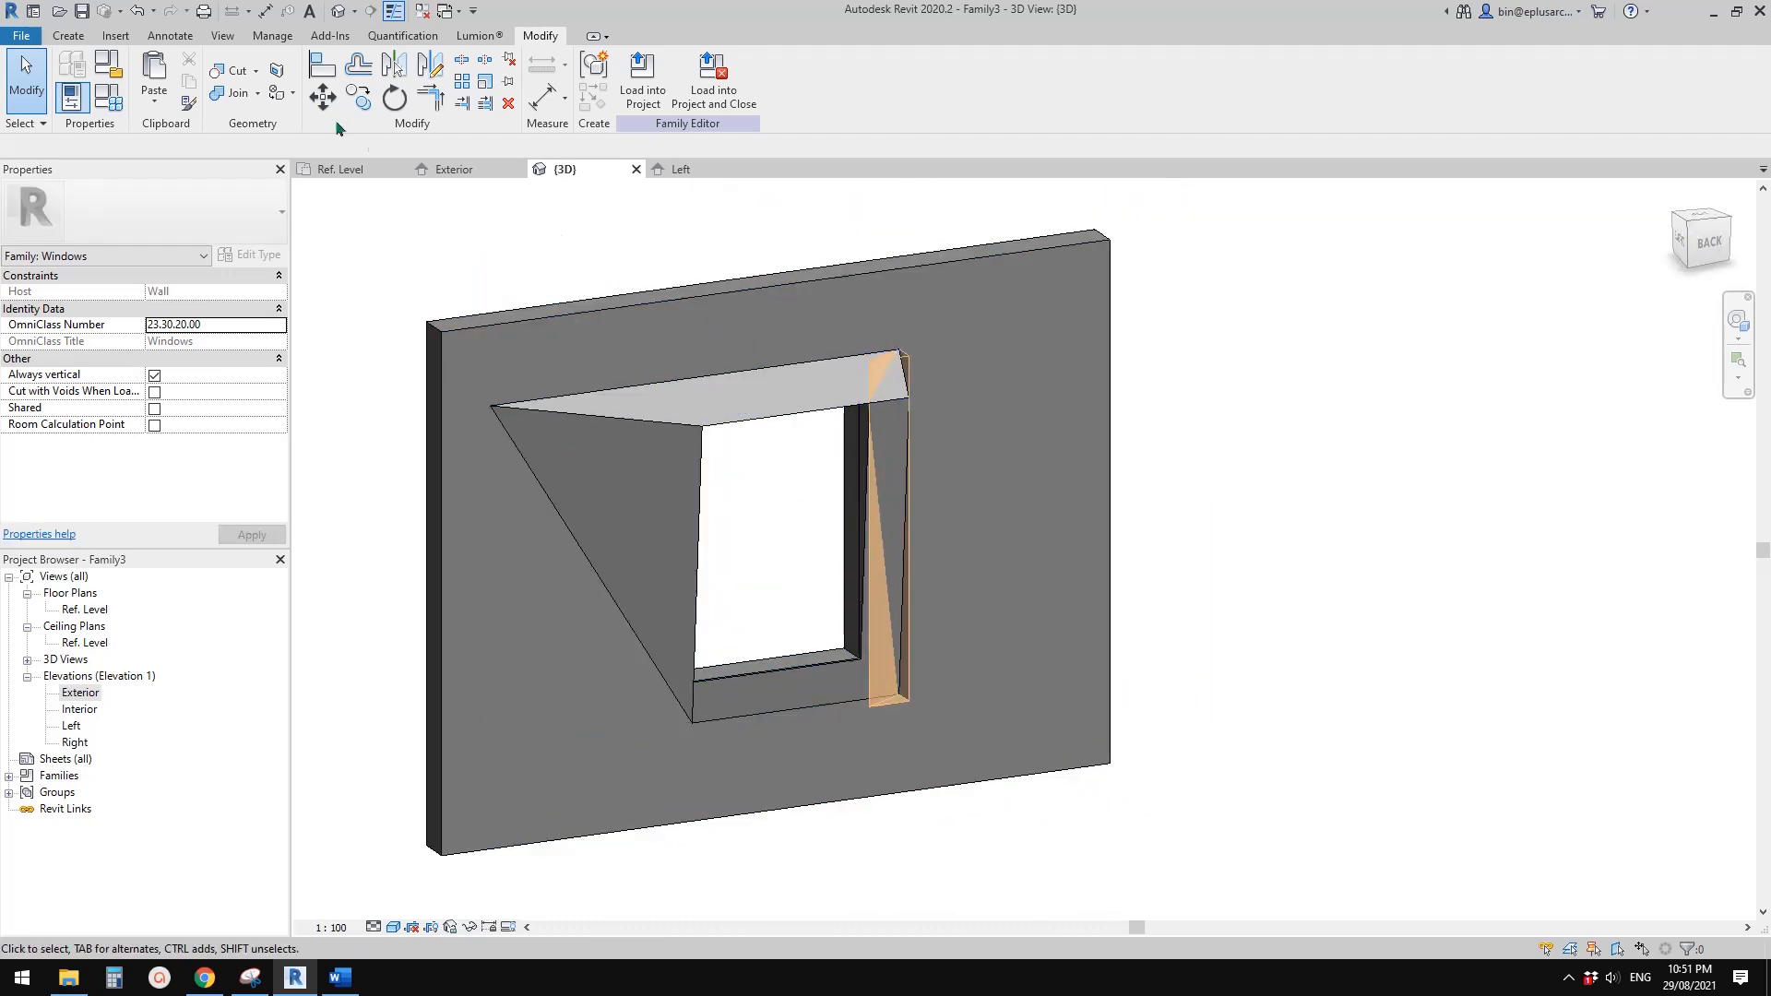
pyautogui.click(236, 74)
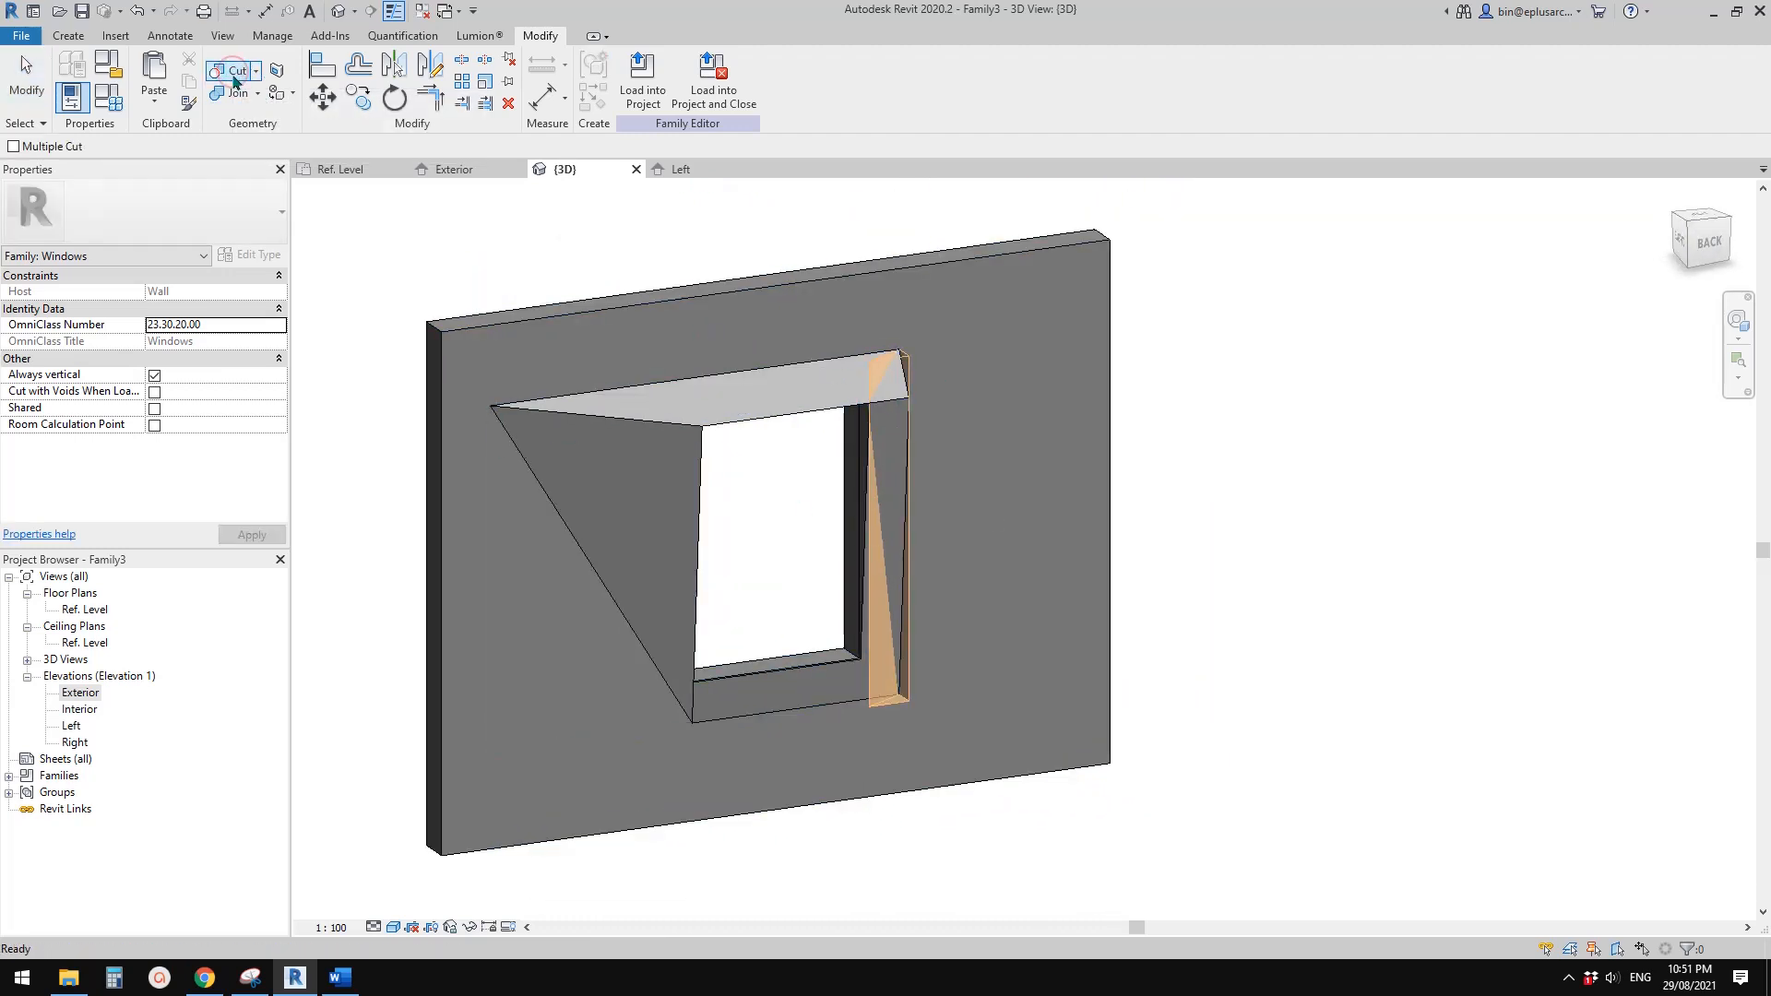
pyautogui.click(607, 440)
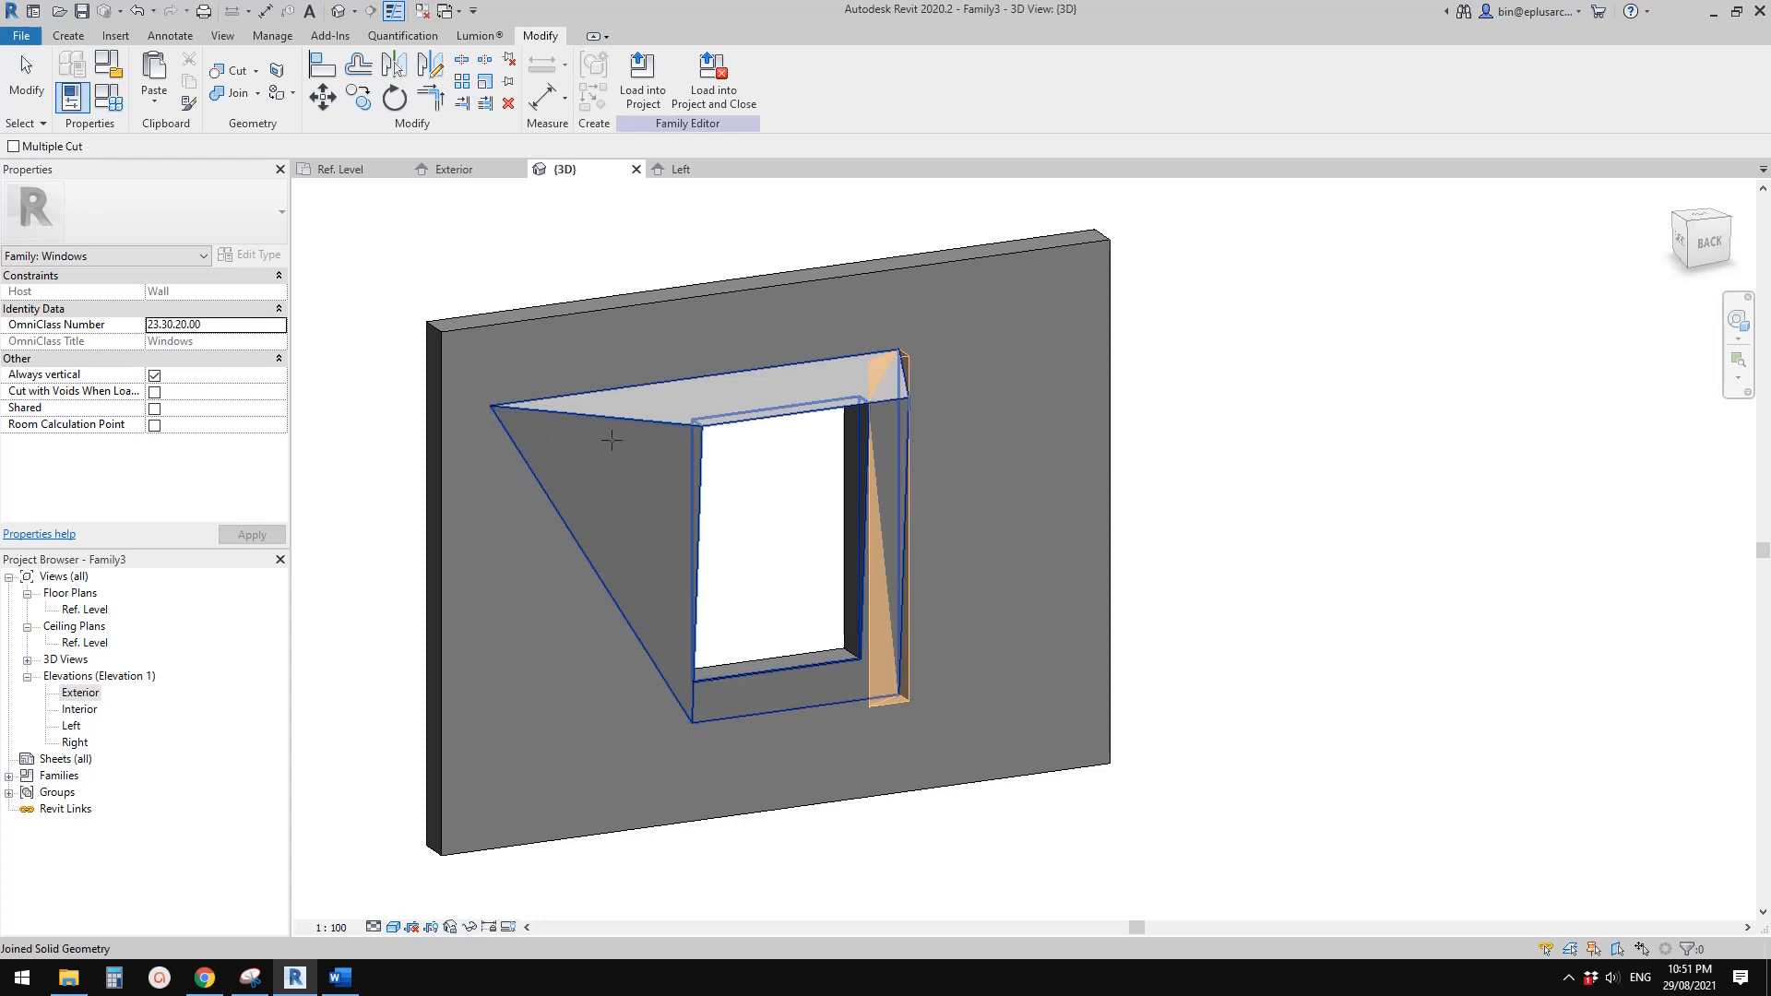
pyautogui.click(611, 440)
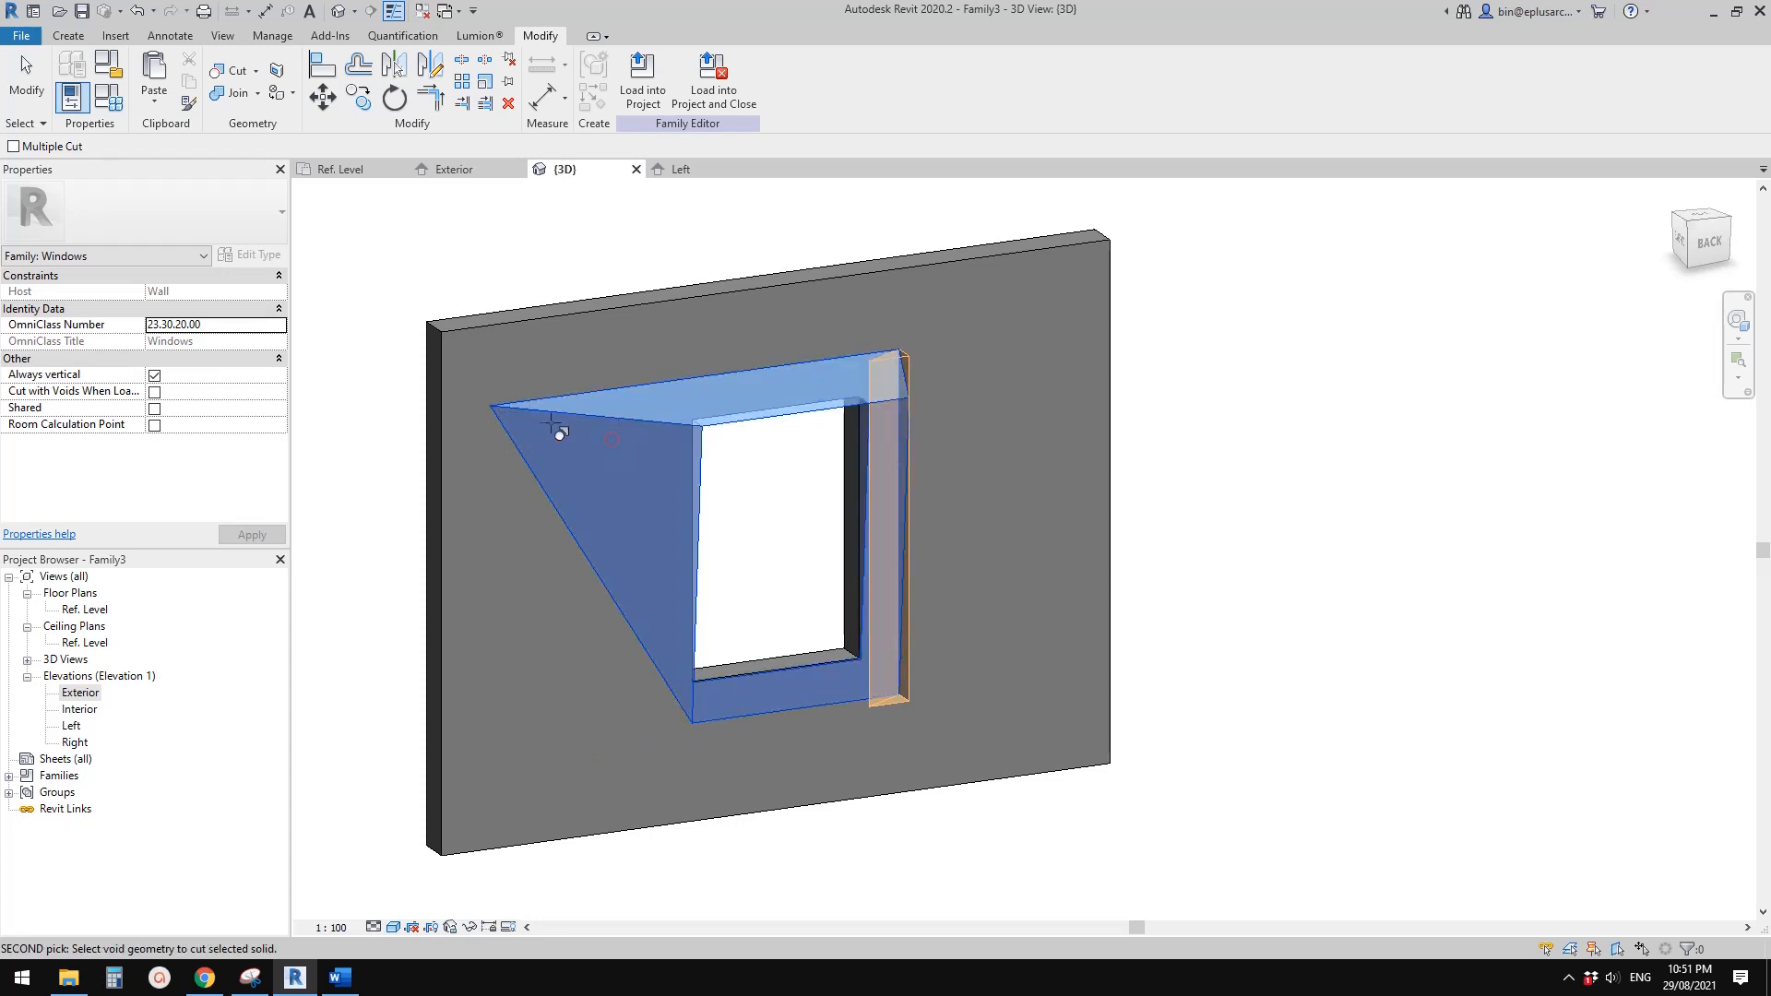
pyautogui.click(912, 374)
pyautogui.press('Escape')
pyautogui.keyDown('shift'); pyautogui.moveTo(1039, 554); pyautogui.dragTo(775, 572, button='middle'); pyautogui.keyUp('shift')
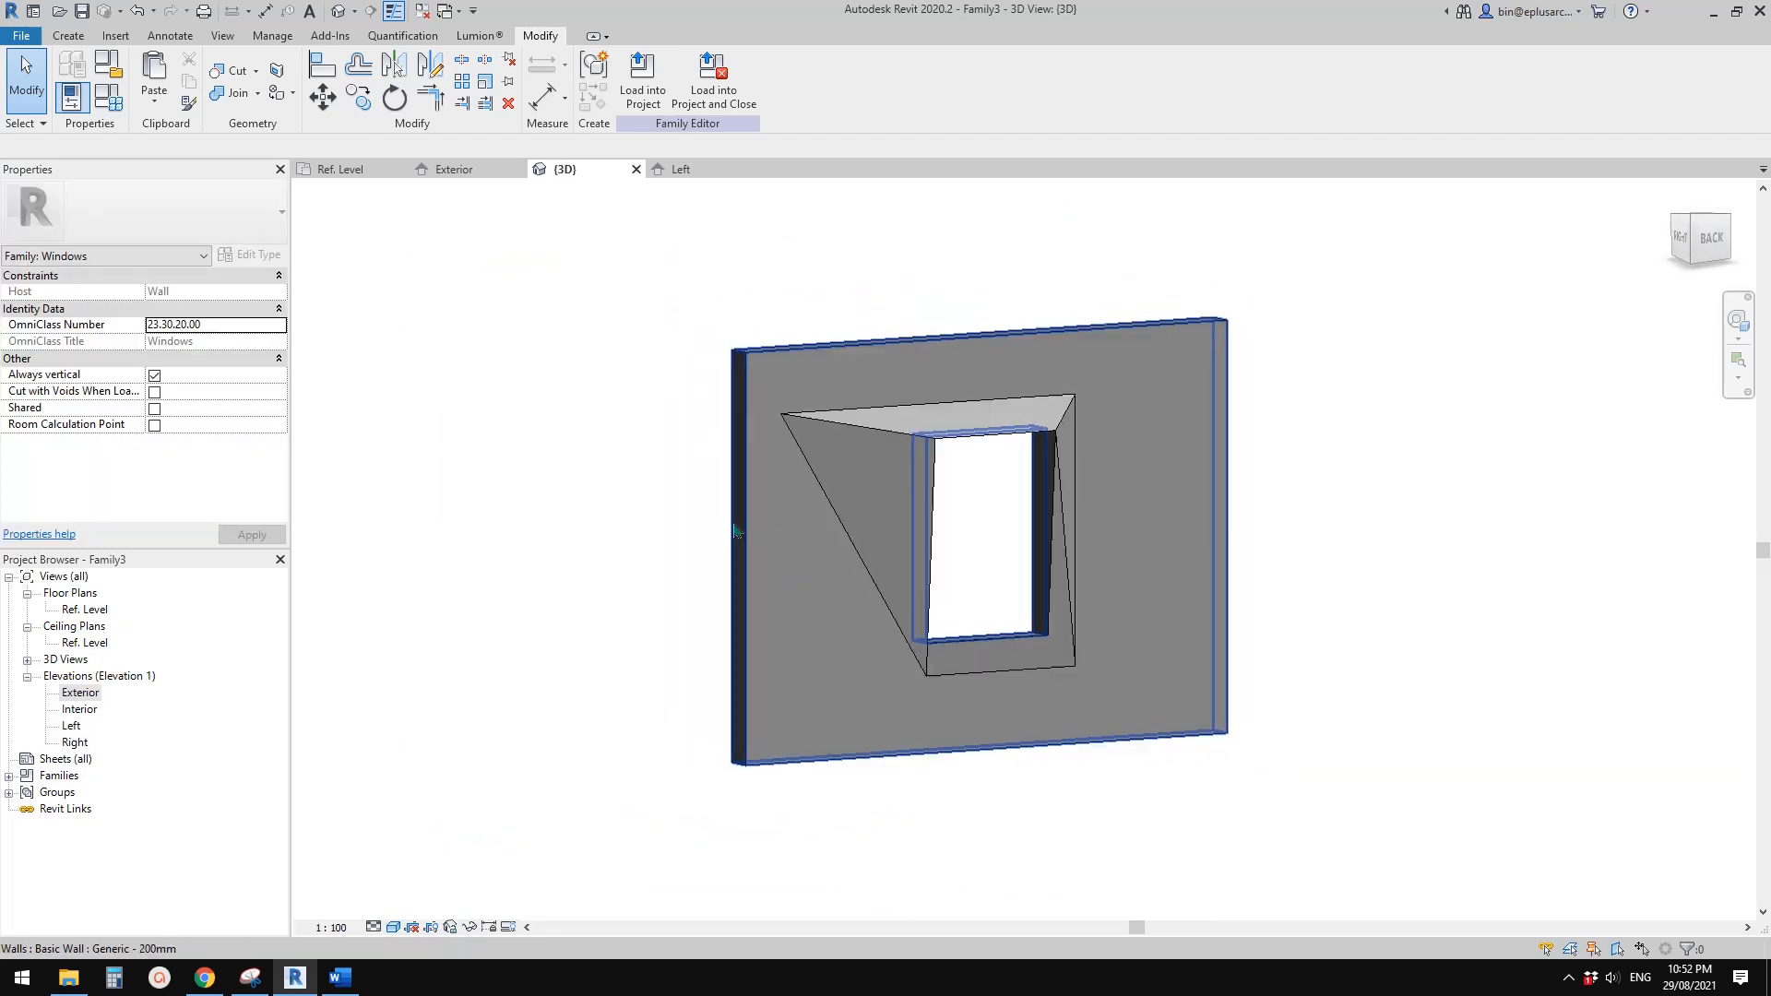
# Flex the window family by applying a Height of 2100, followed by a Height of 1800
pyautogui.click(104, 102)
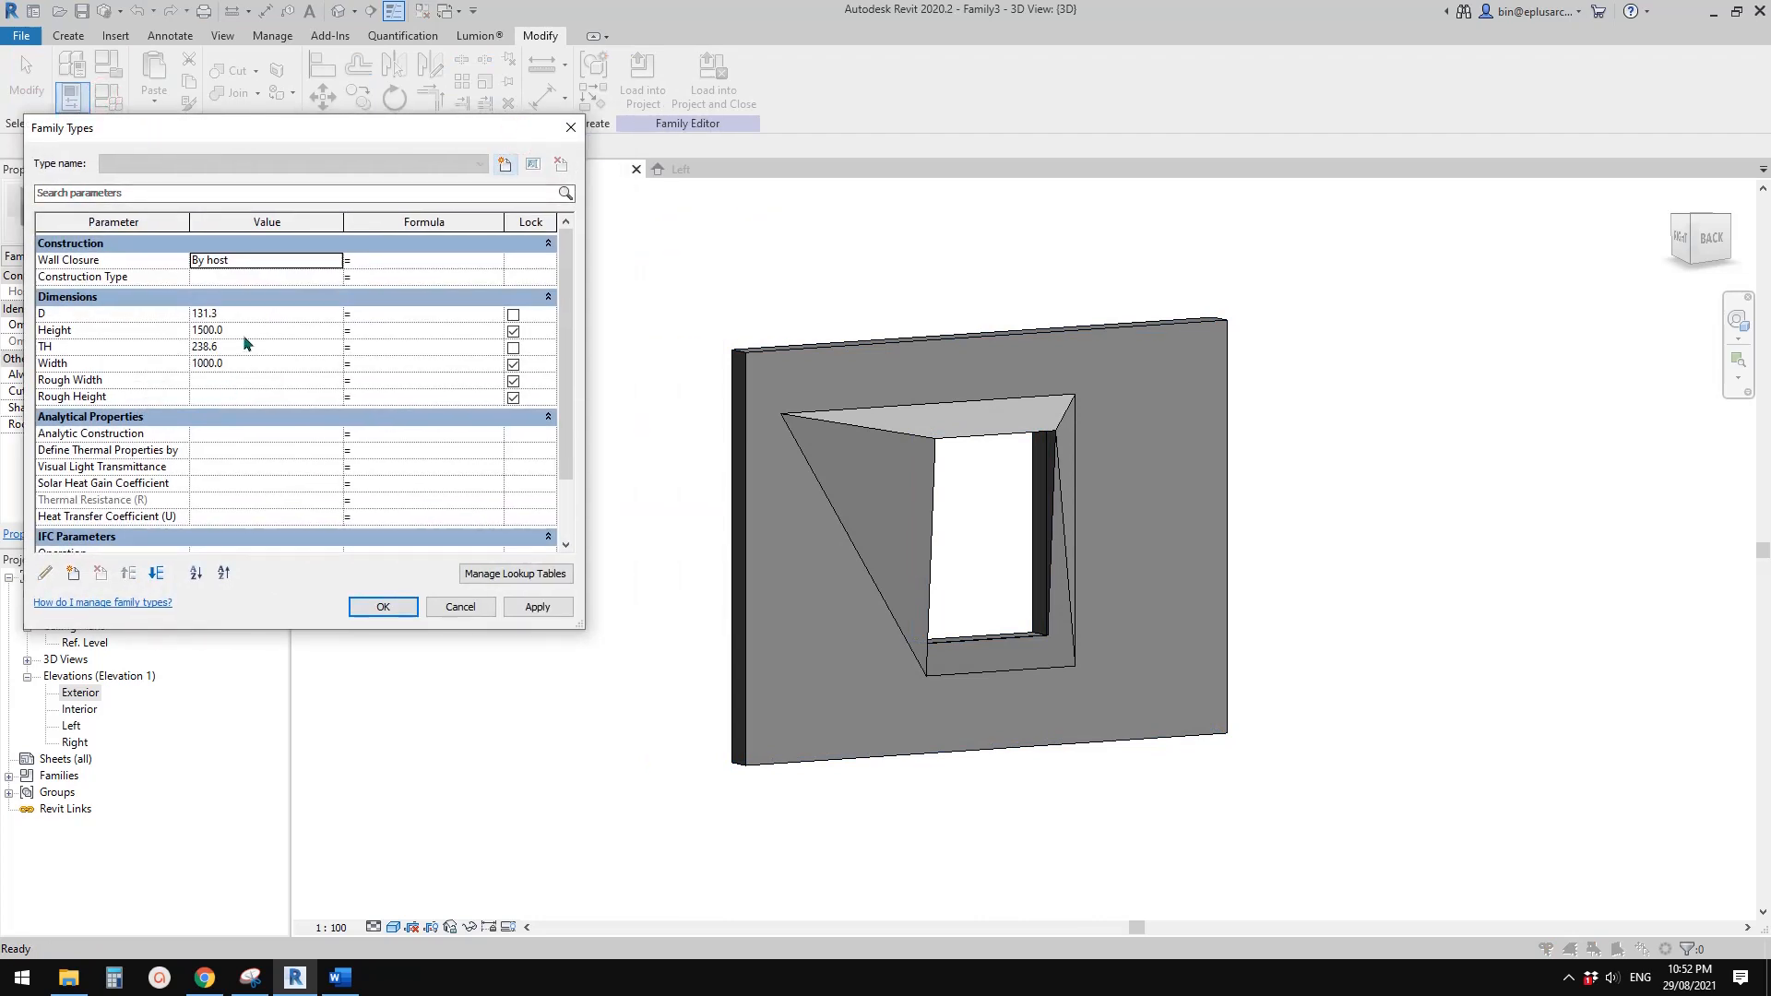
pyautogui.click(244, 334)
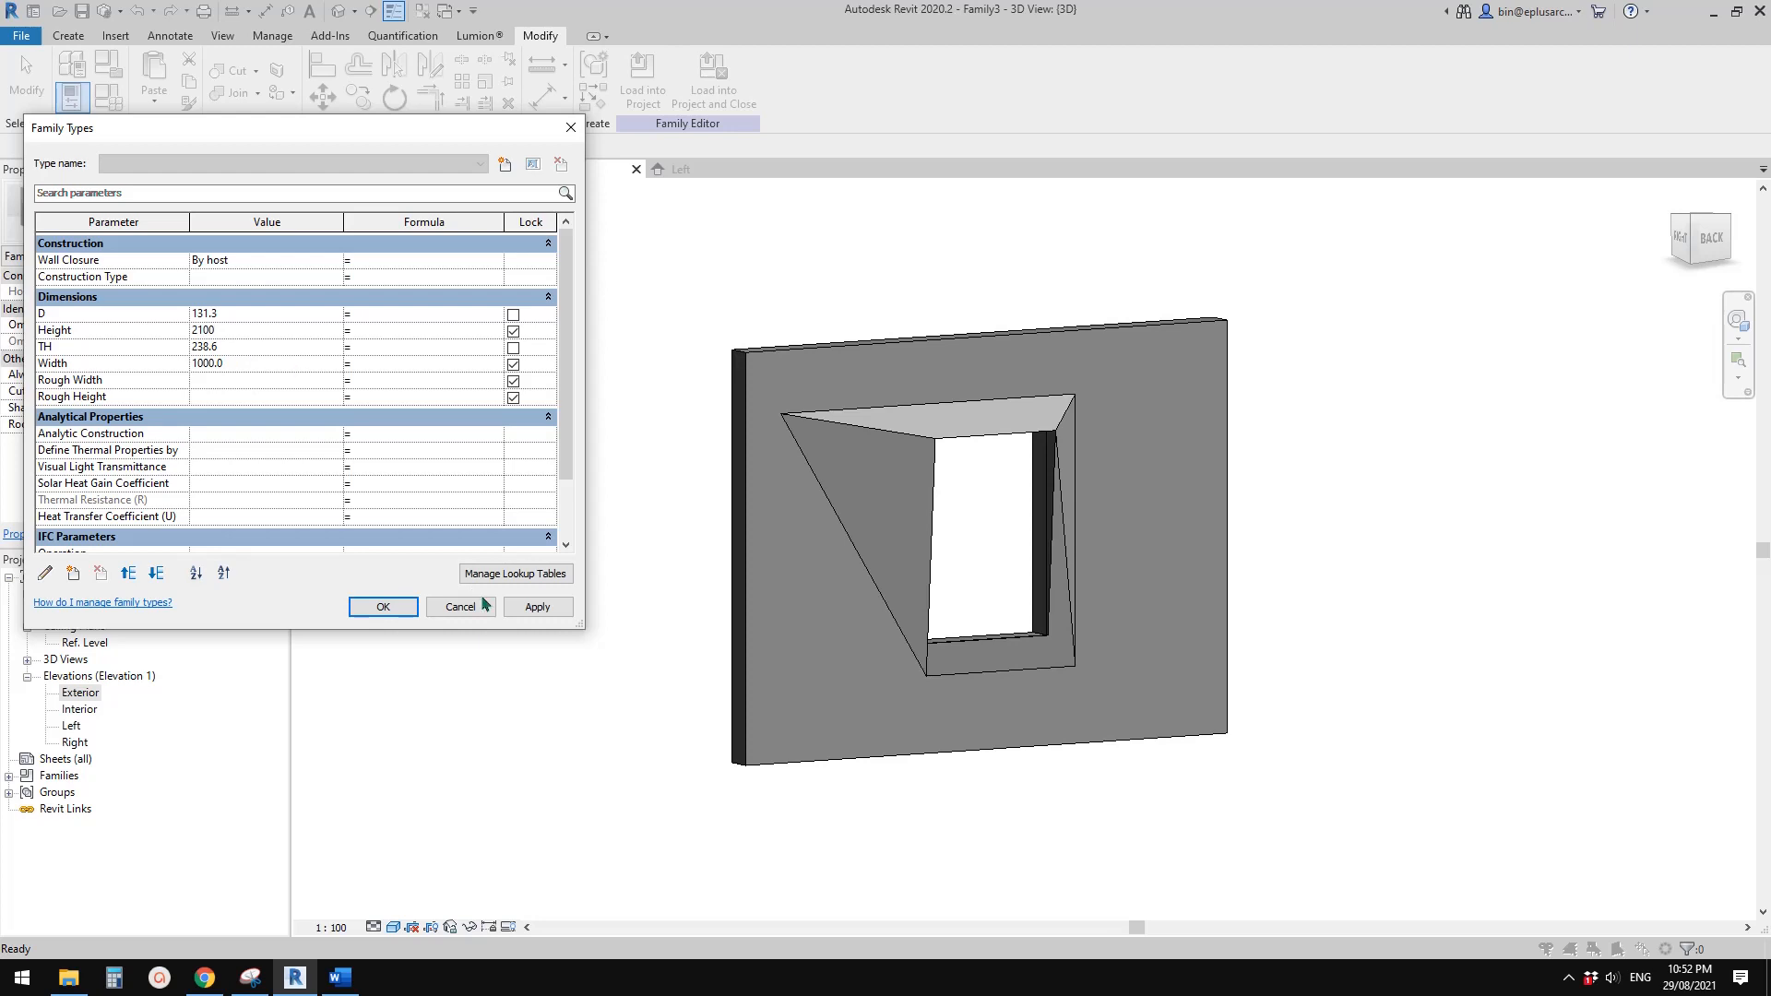
pyautogui.click(533, 607)
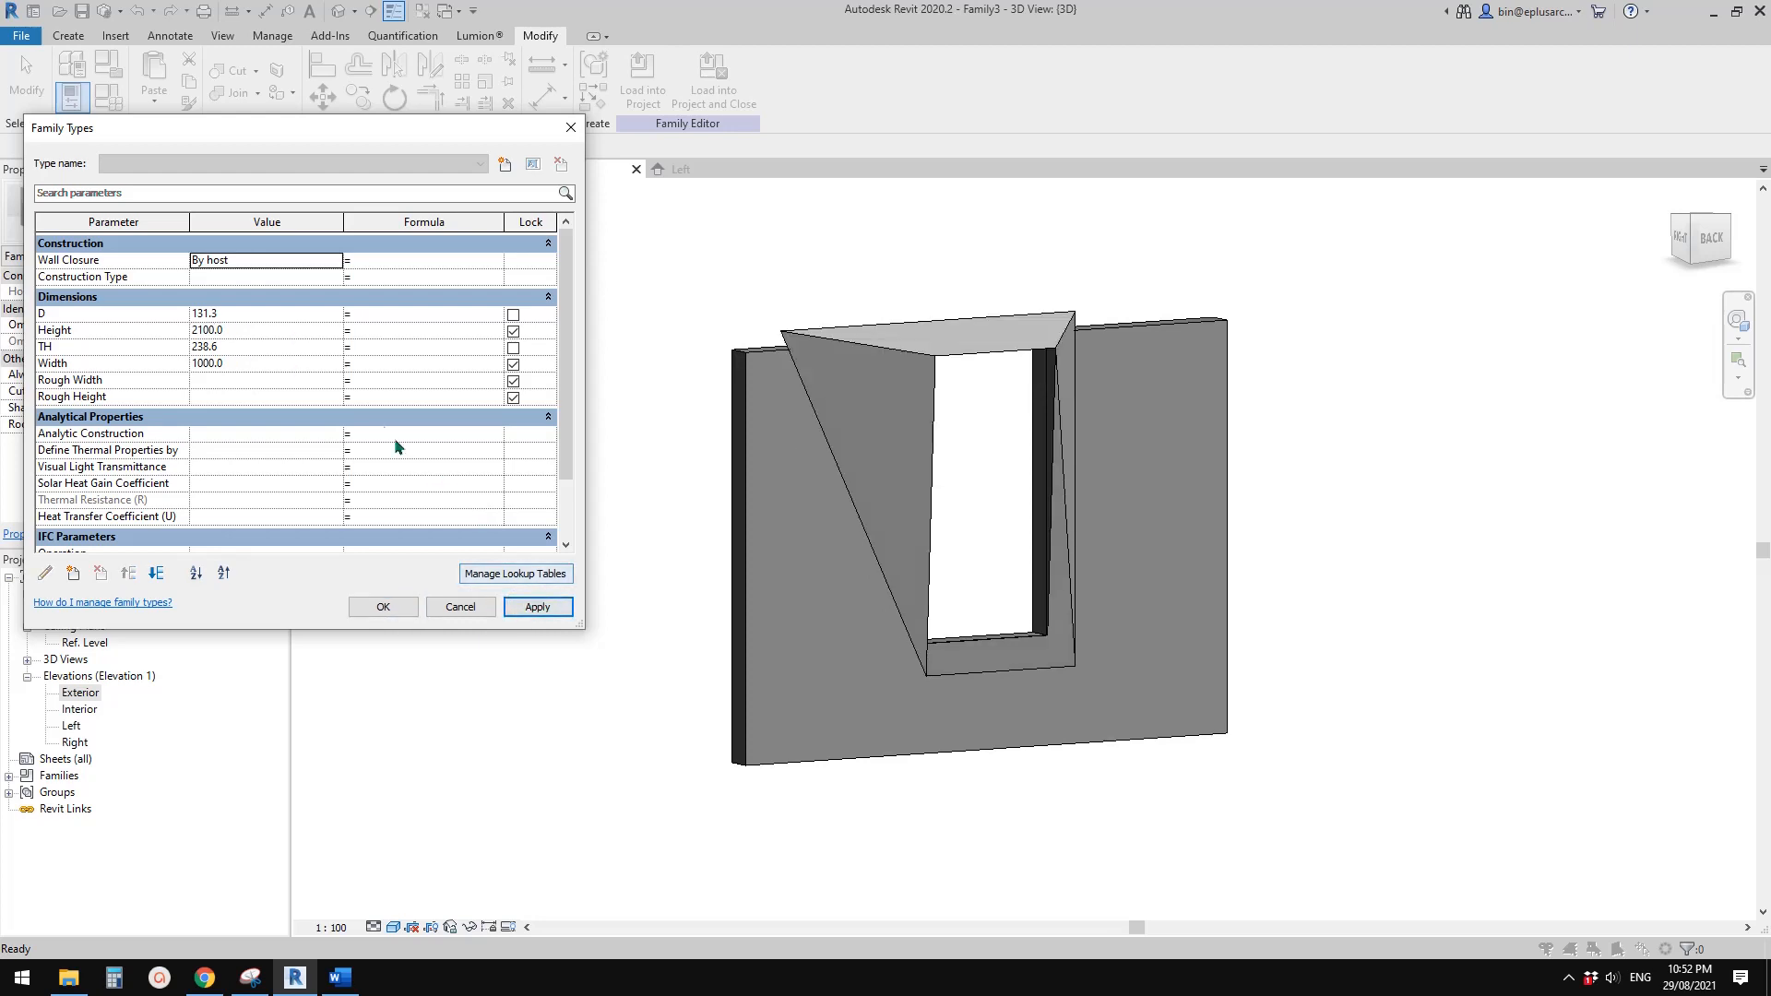
pyautogui.click(244, 330)
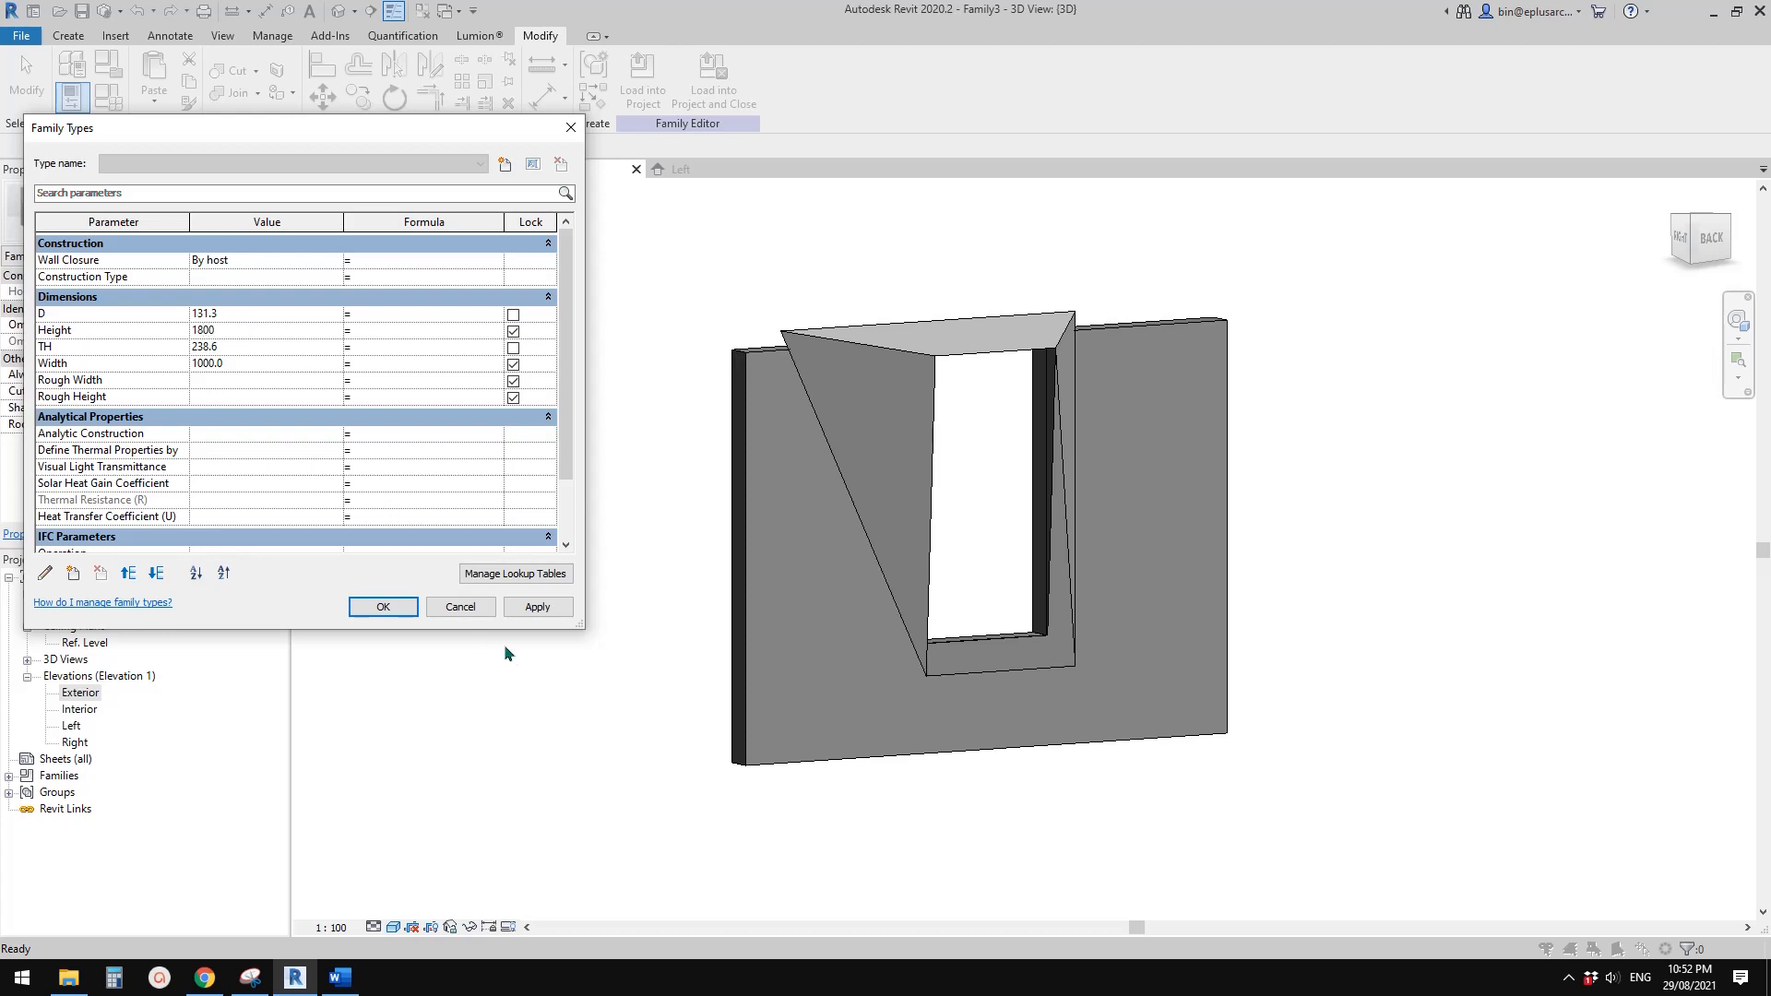
pyautogui.click(537, 606)
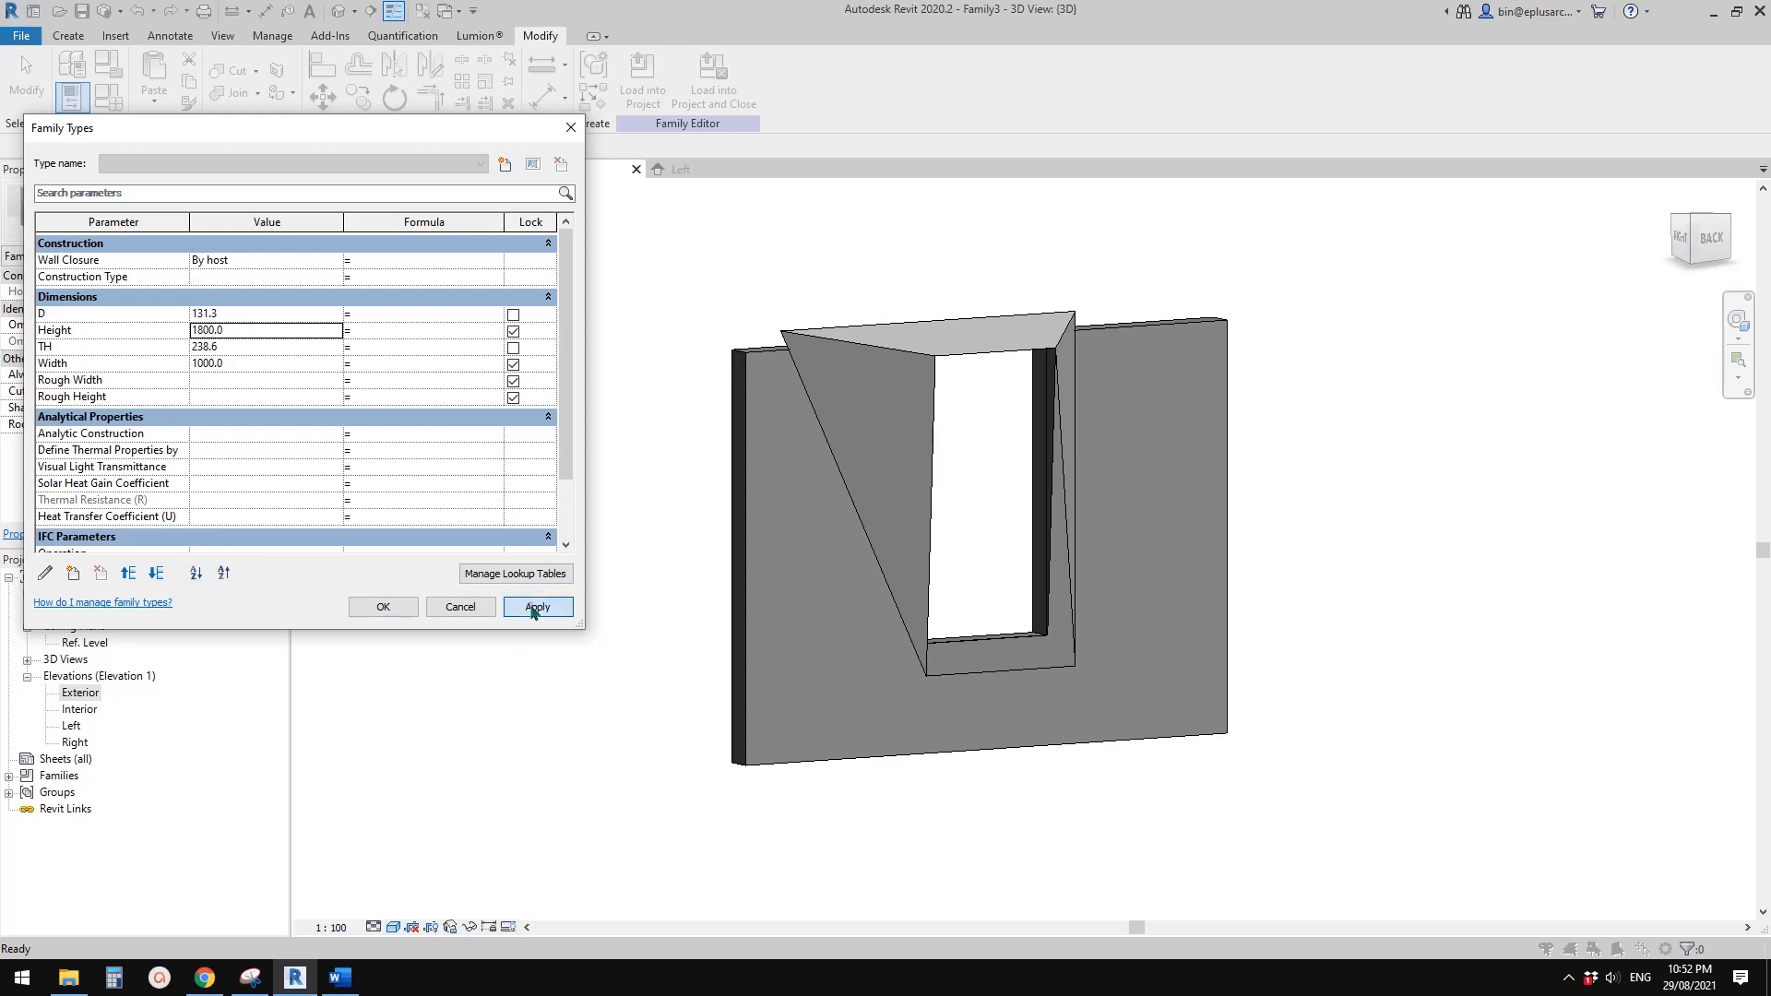
# Try a window Width of 900 in the family types and accept it
pyautogui.click(242, 363)
pyautogui.write('900')
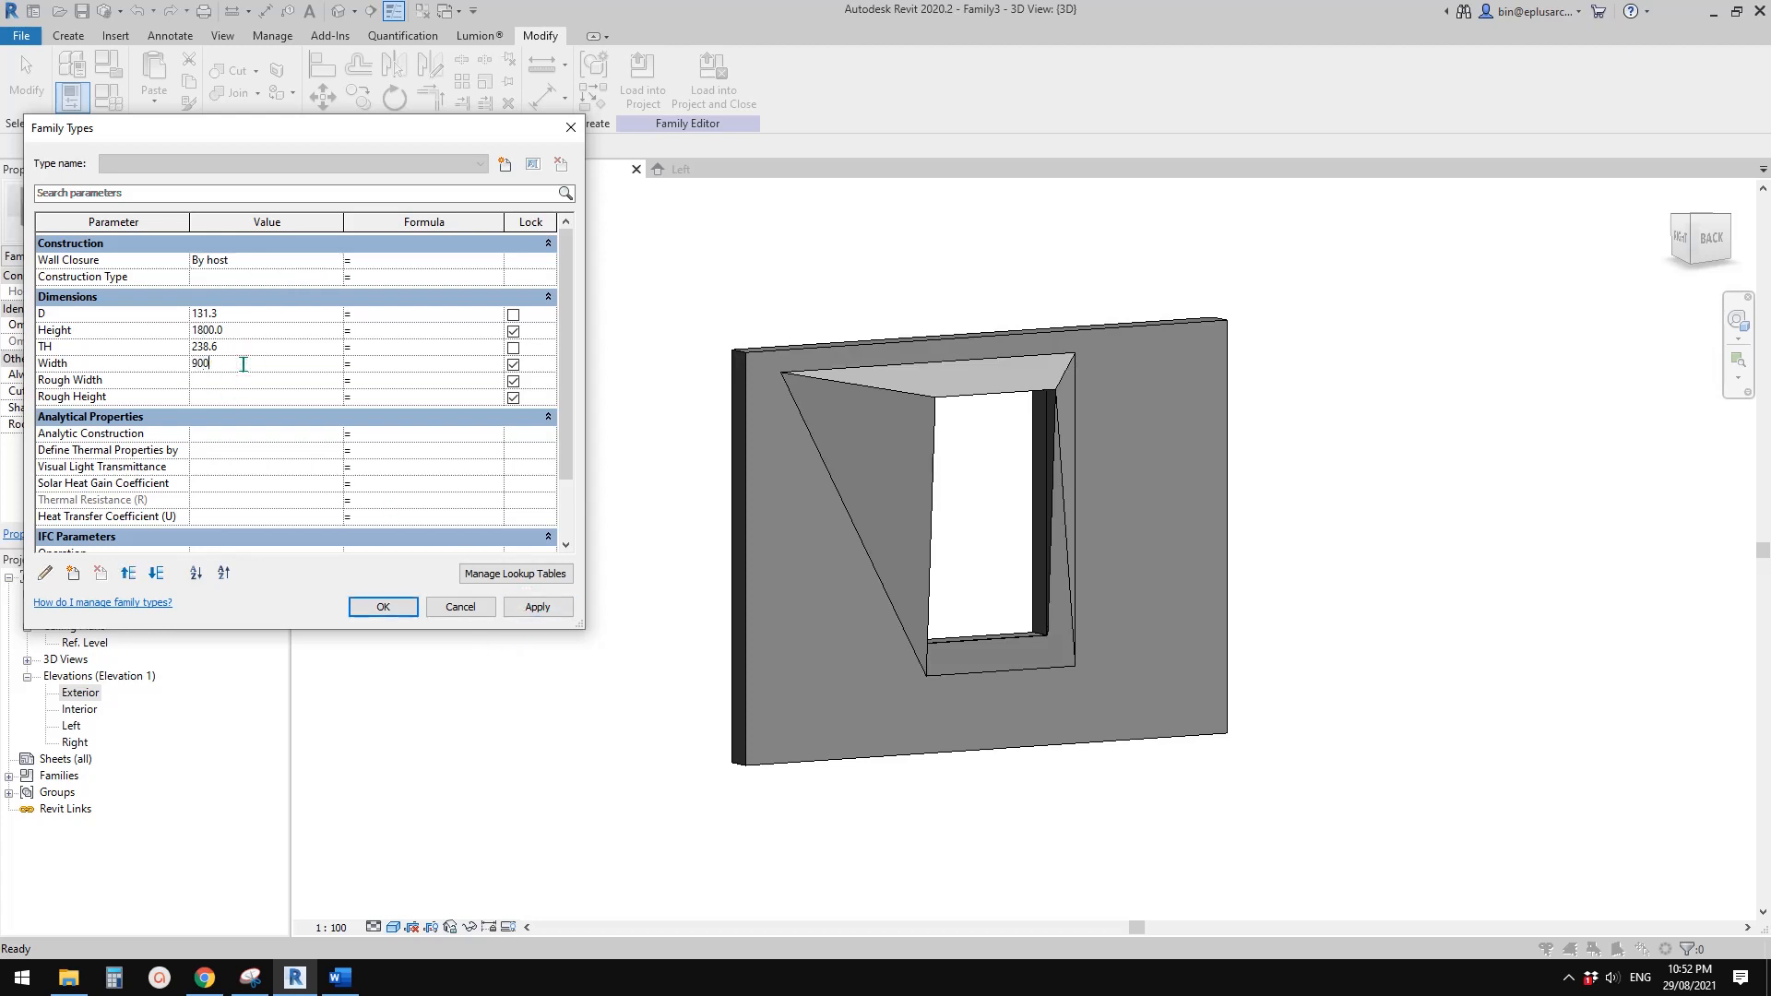
pyautogui.click(533, 604)
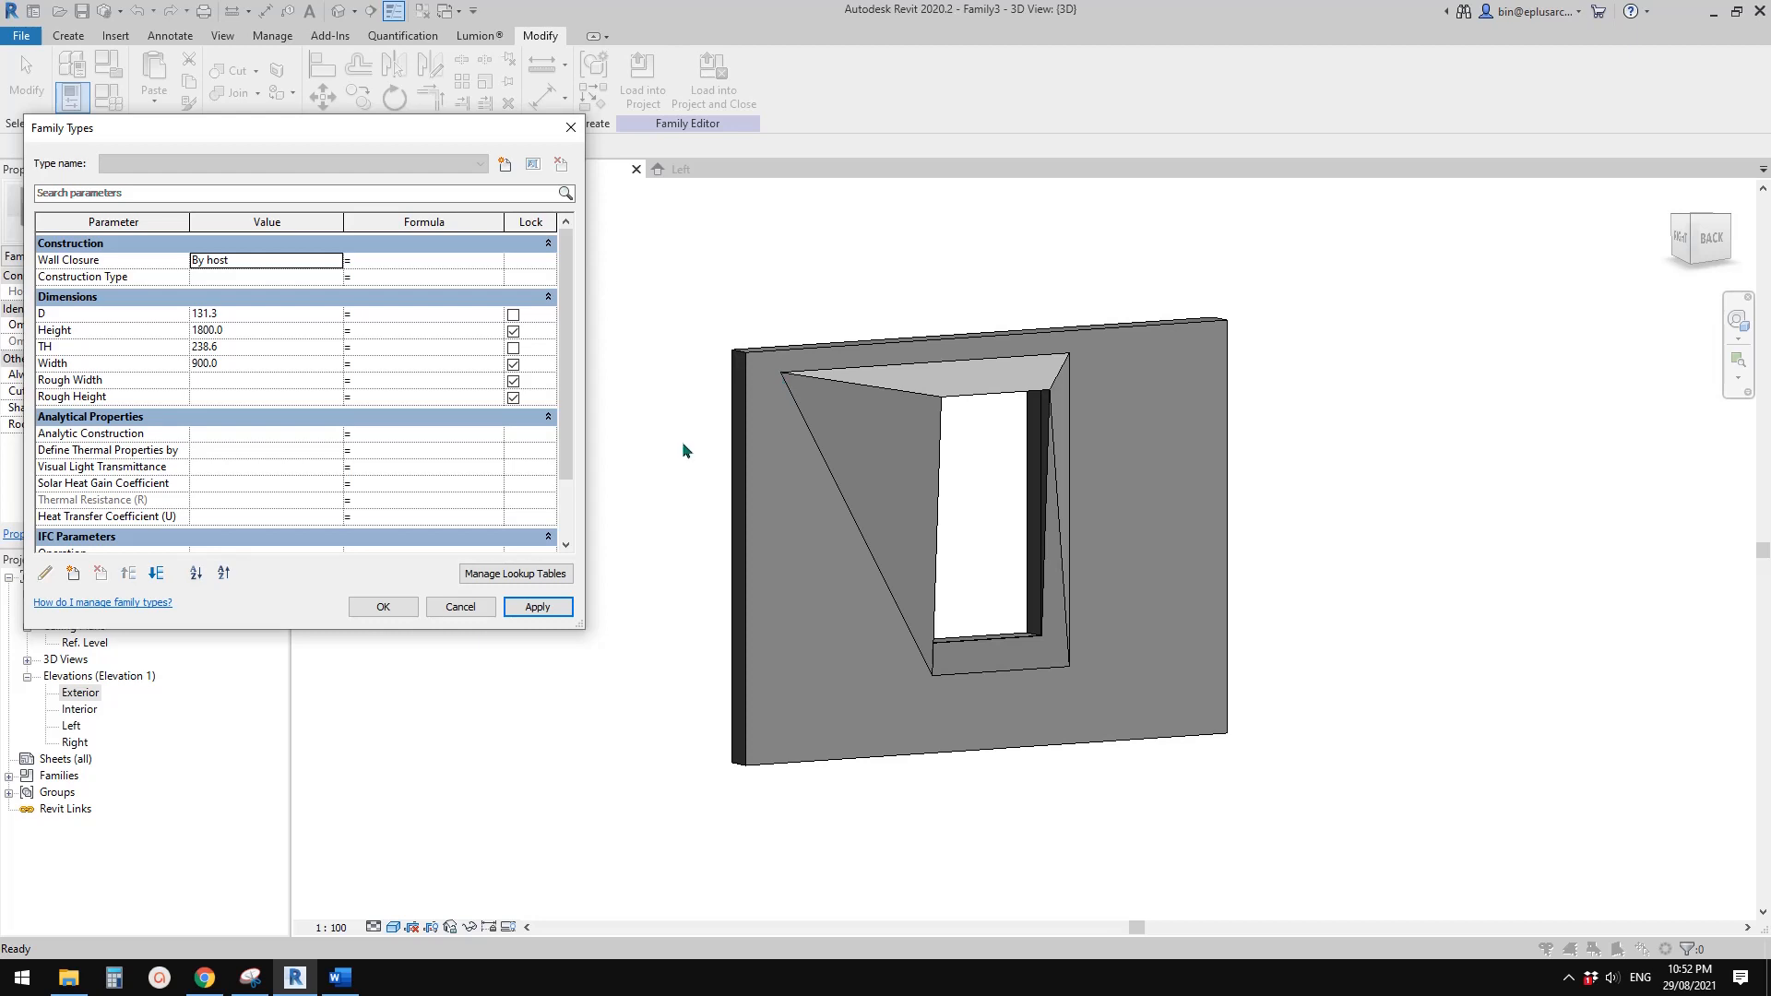
pyautogui.click(387, 604)
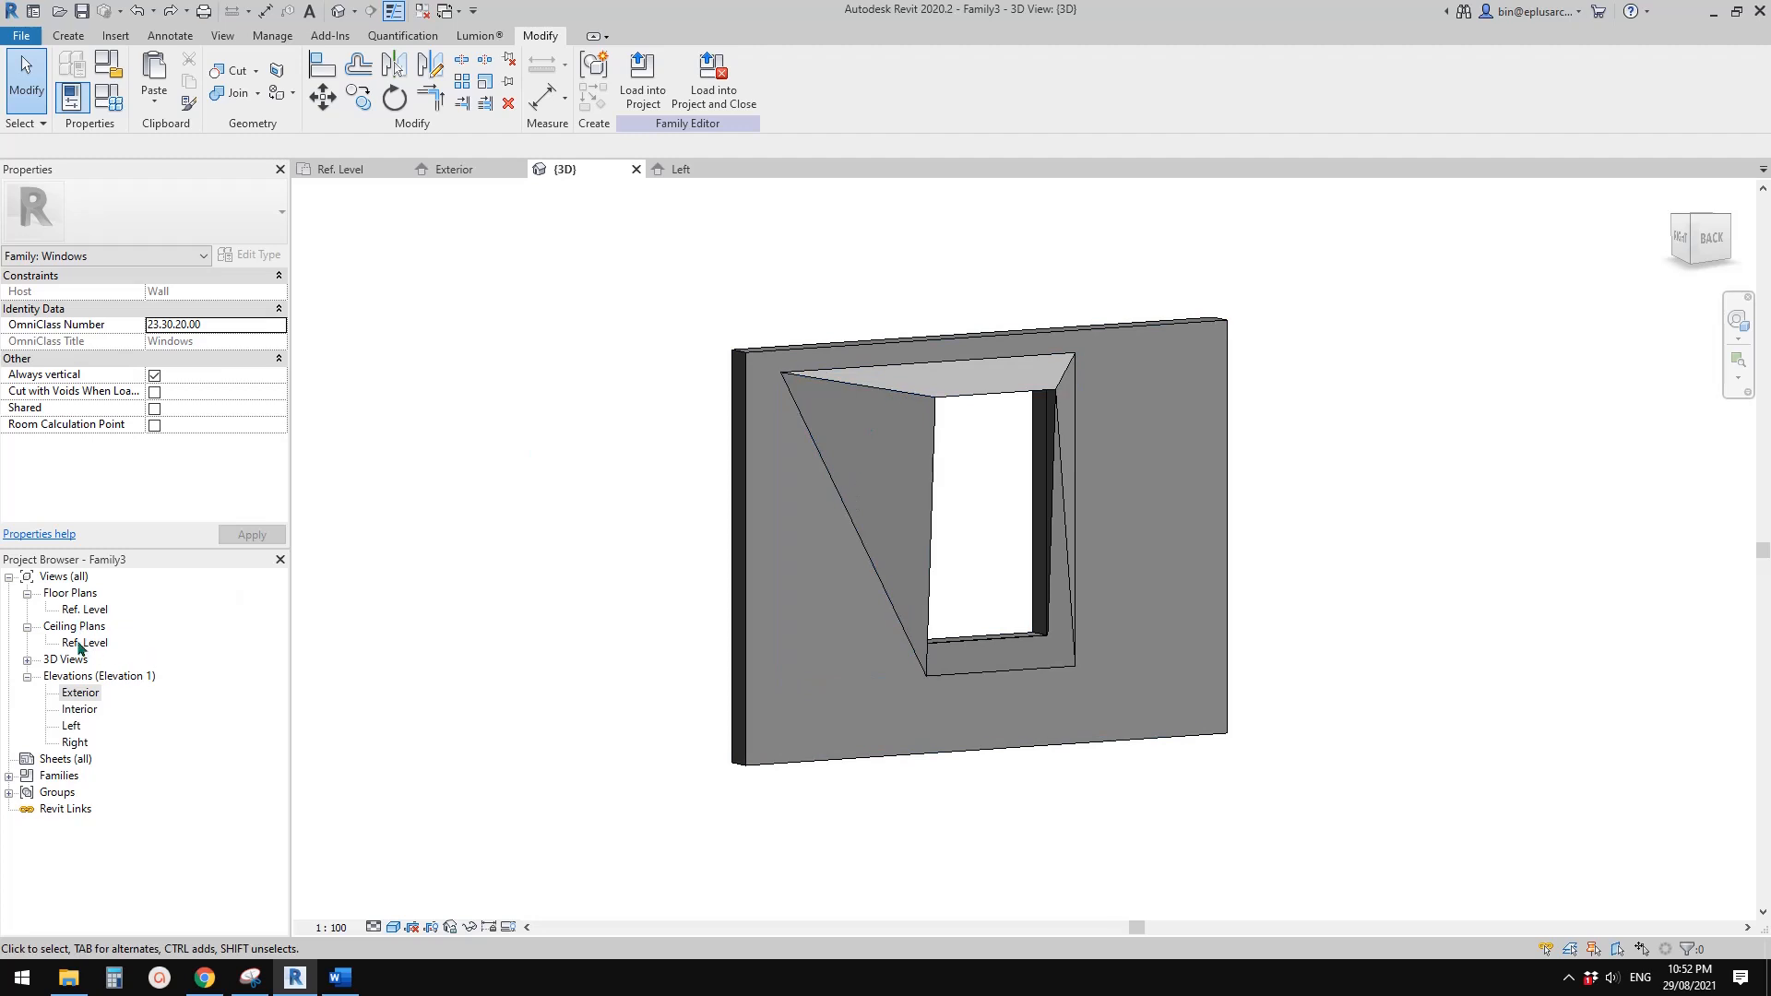
# In the Exterior elevation, dimension the distance between the leftmost vertical reference plane and the nearest edge plane of the window opening
pyautogui.doubleClick(80, 694)
pyautogui.moveTo(720, 559); pyautogui.dragTo(739, 633, button='middle')
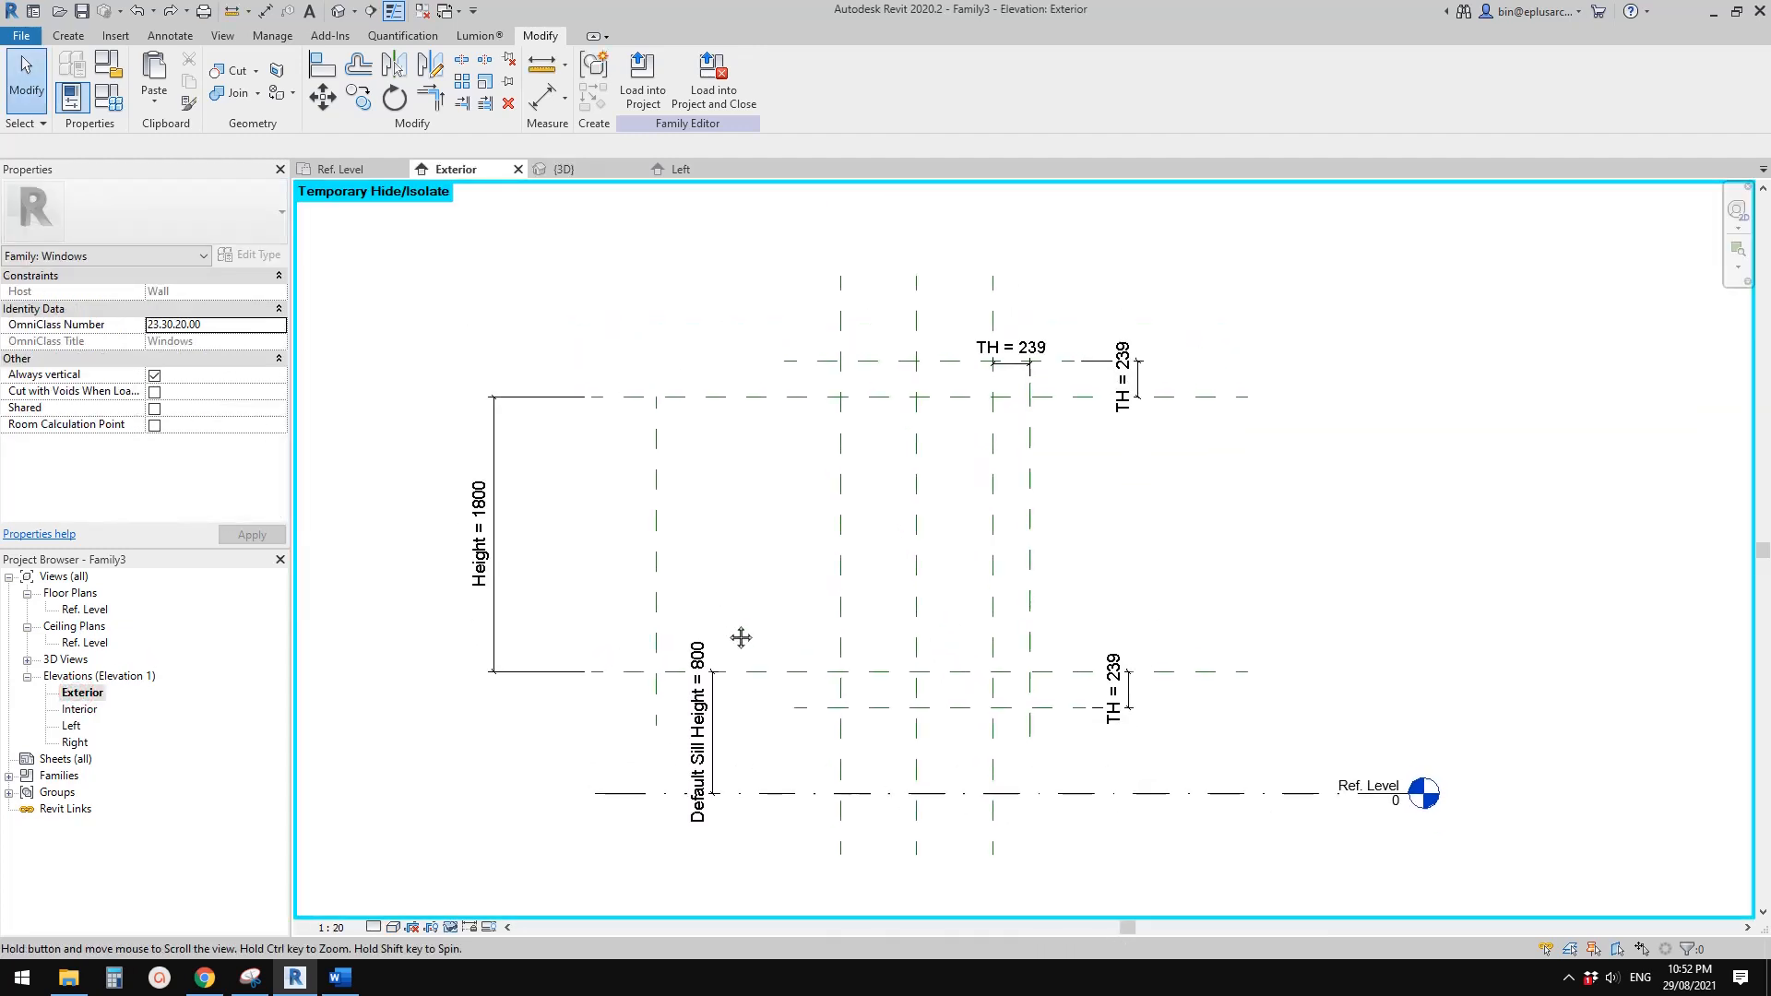
pyautogui.moveTo(668, 480); pyautogui.dragTo(729, 496, button='middle')
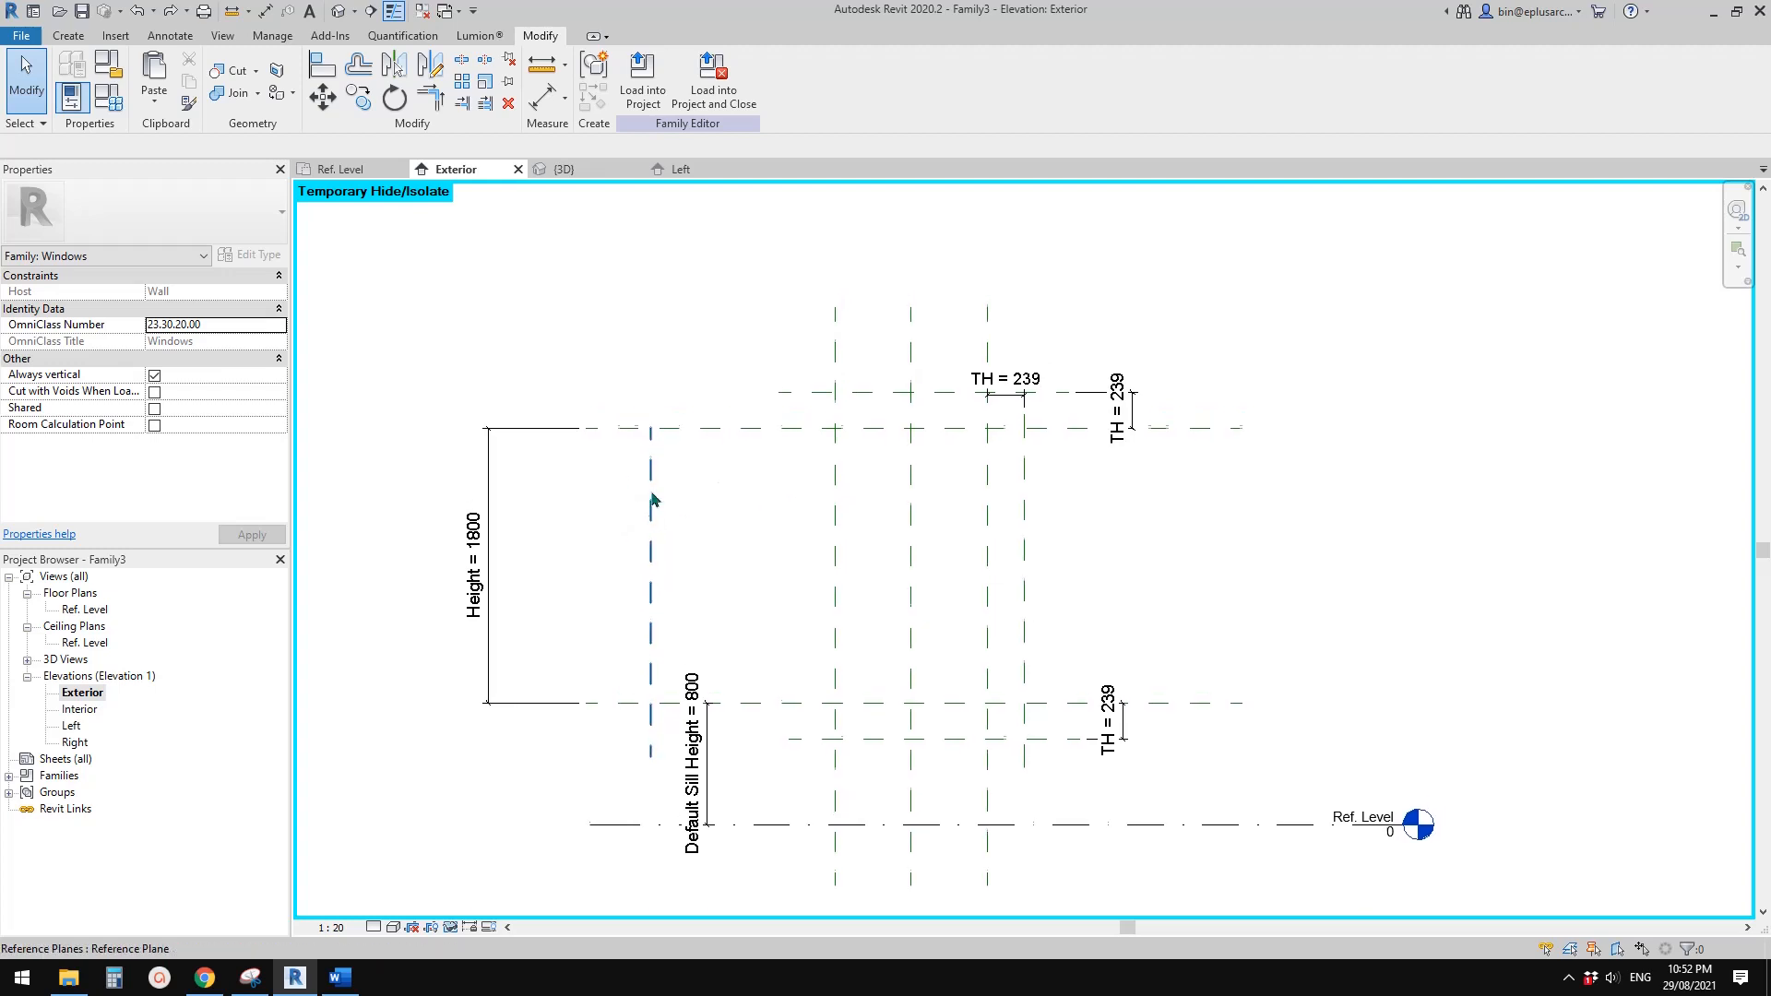
pyautogui.press('d')
pyautogui.press('i')
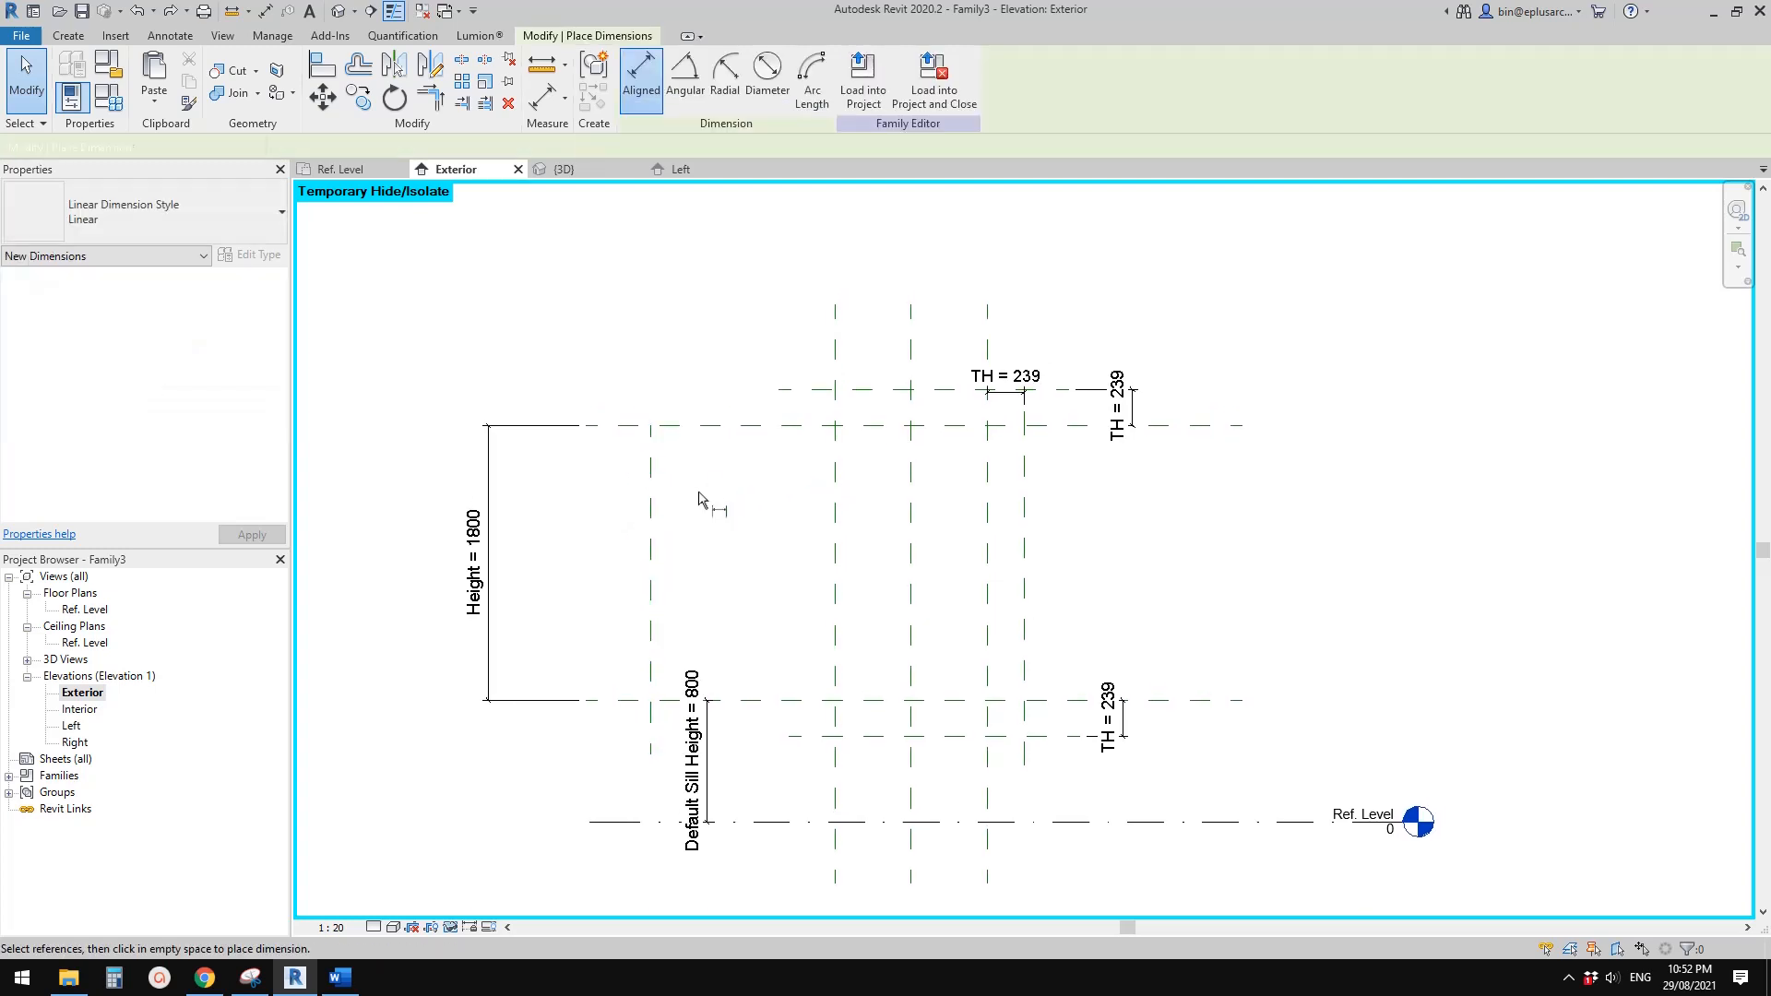
pyautogui.click(651, 487)
pyautogui.click(839, 432)
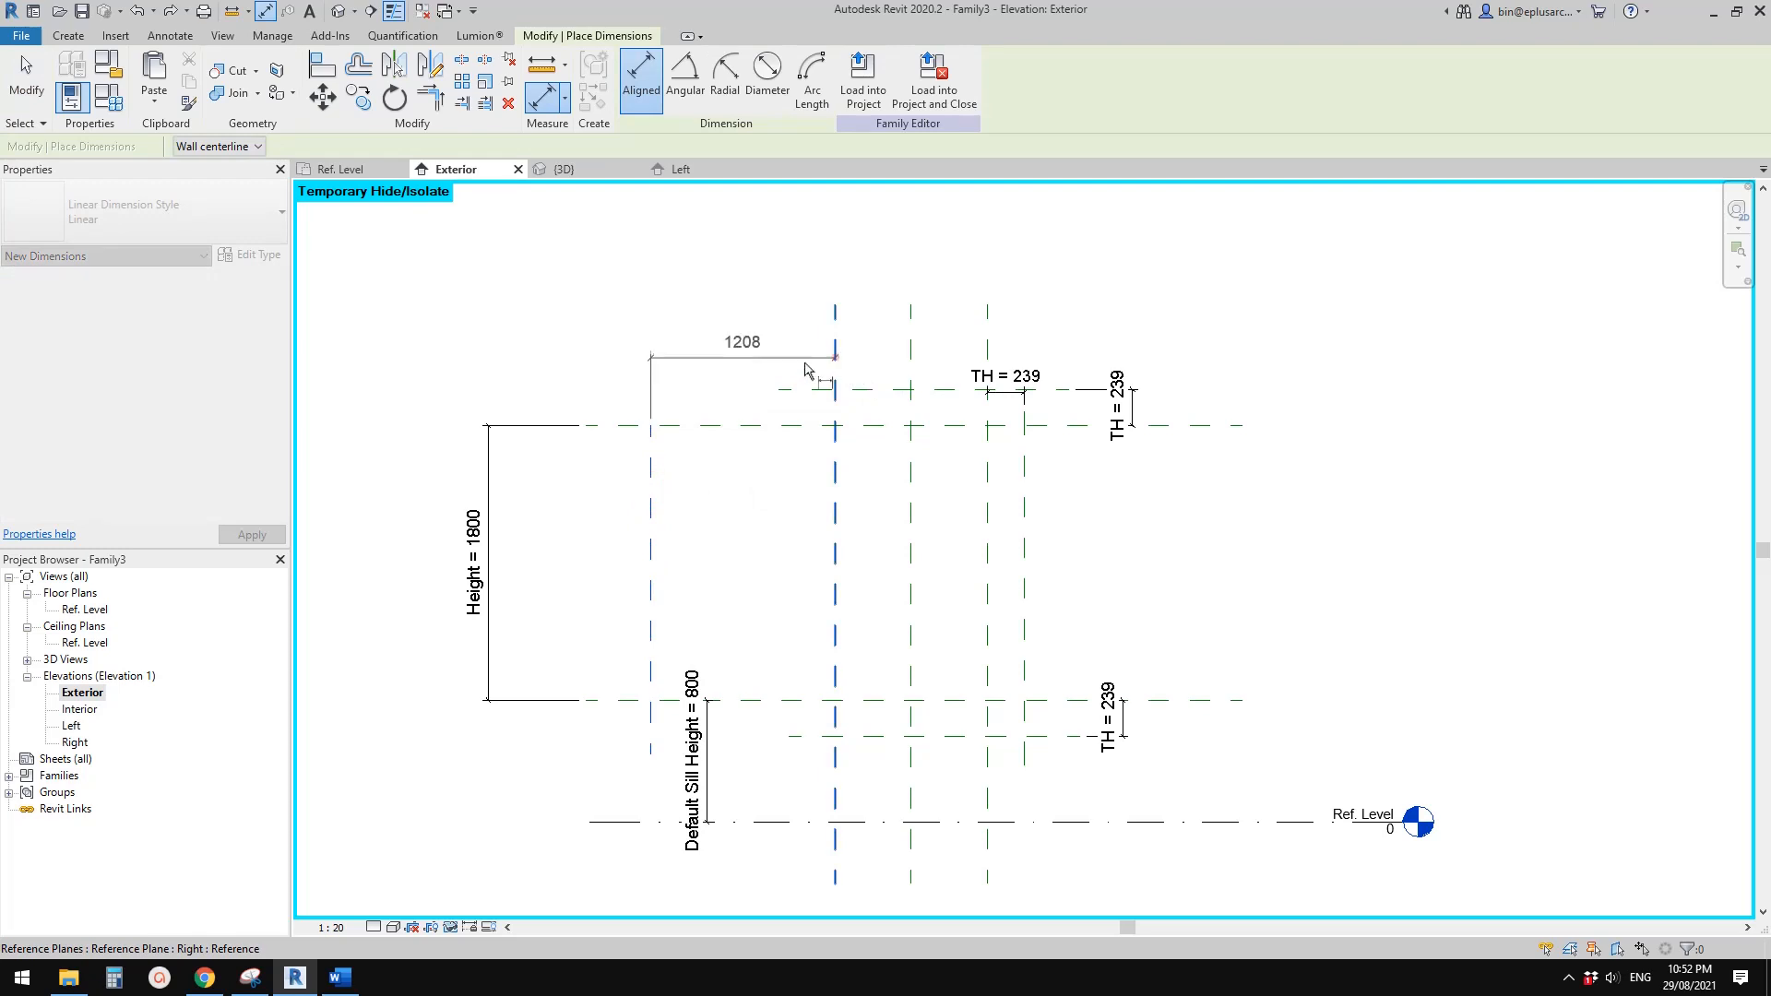
pyautogui.click(832, 346)
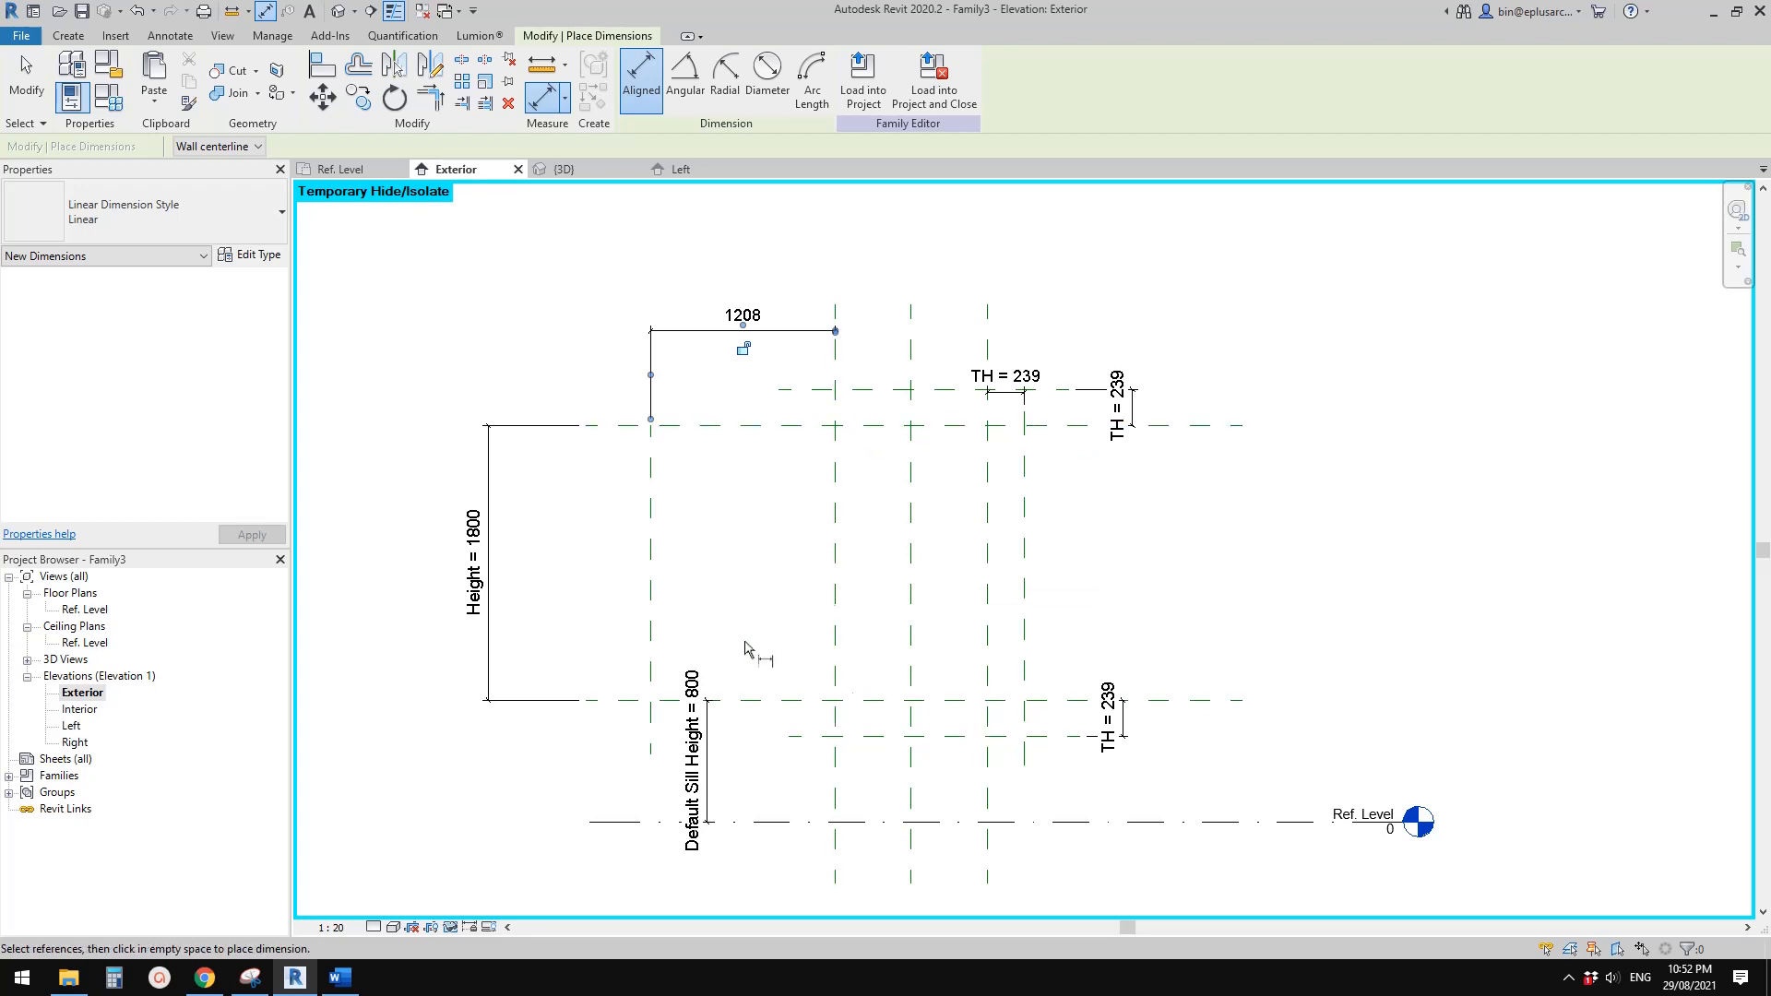
# Switch to Snipping Tool, mark the two vertical edges of a middle-row panel on the façade photo, and return to Revit
pyautogui.click(257, 982)
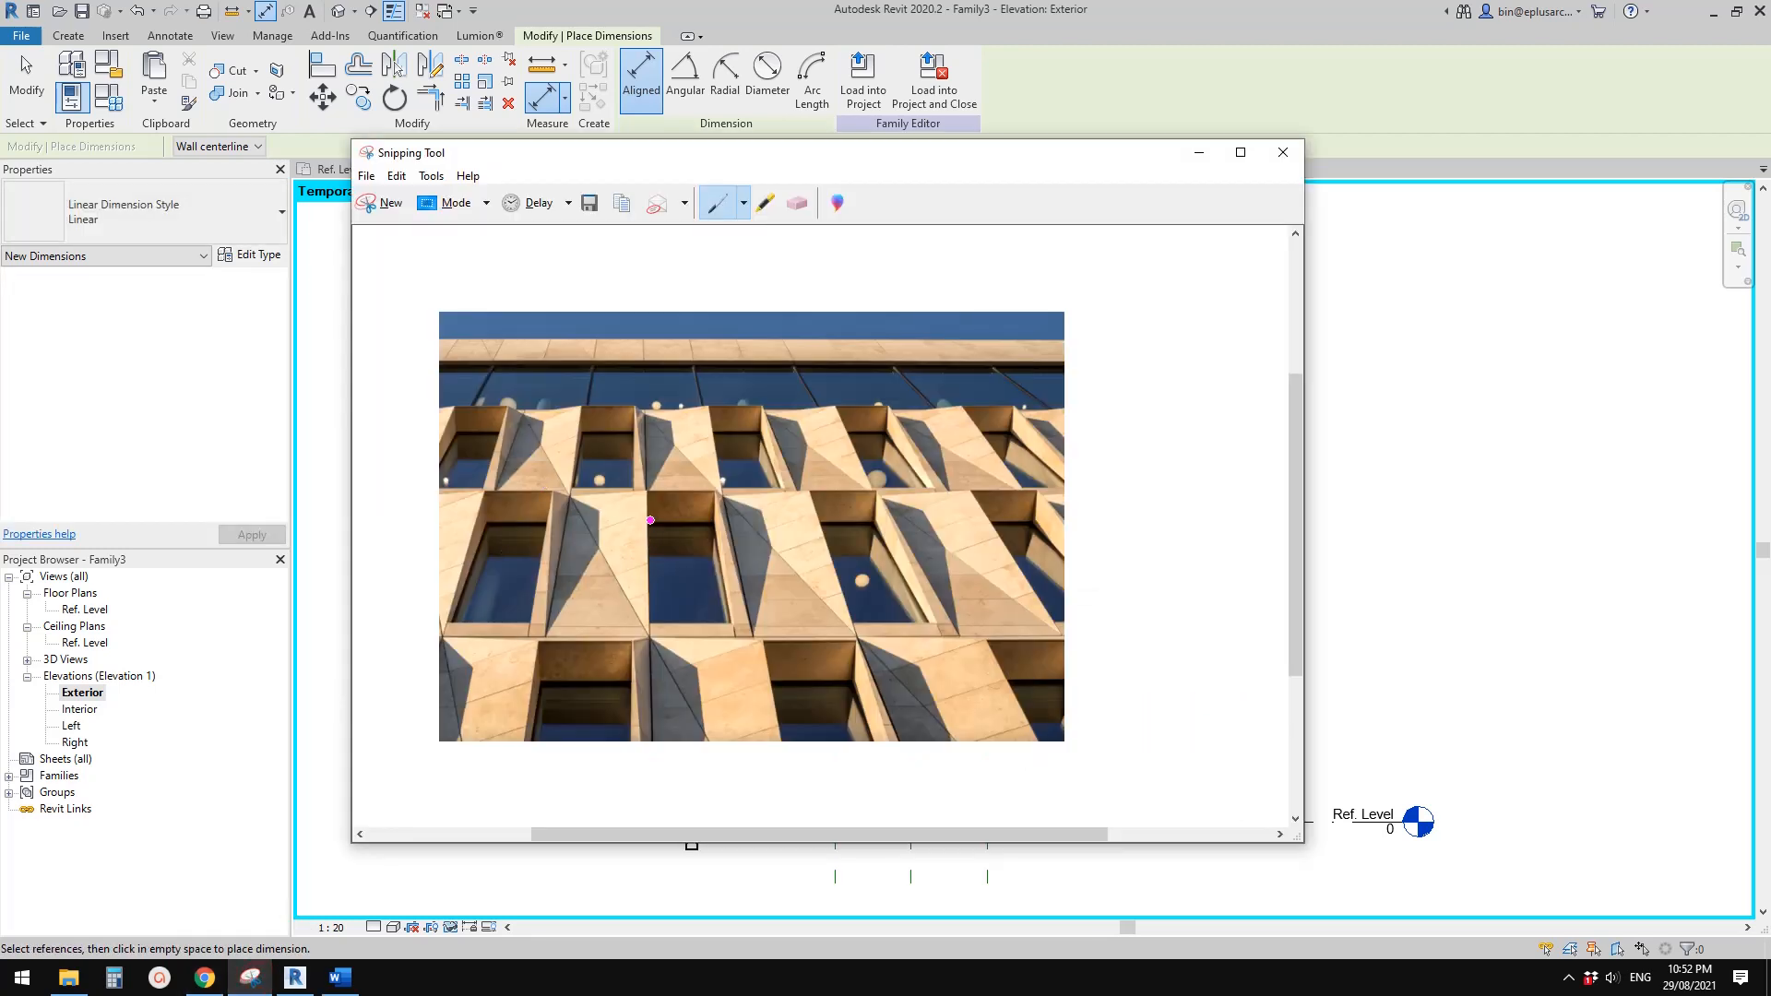
pyautogui.moveTo(645, 499); pyautogui.dragTo(649, 612)
pyautogui.moveTo(566, 524); pyautogui.dragTo(562, 576)
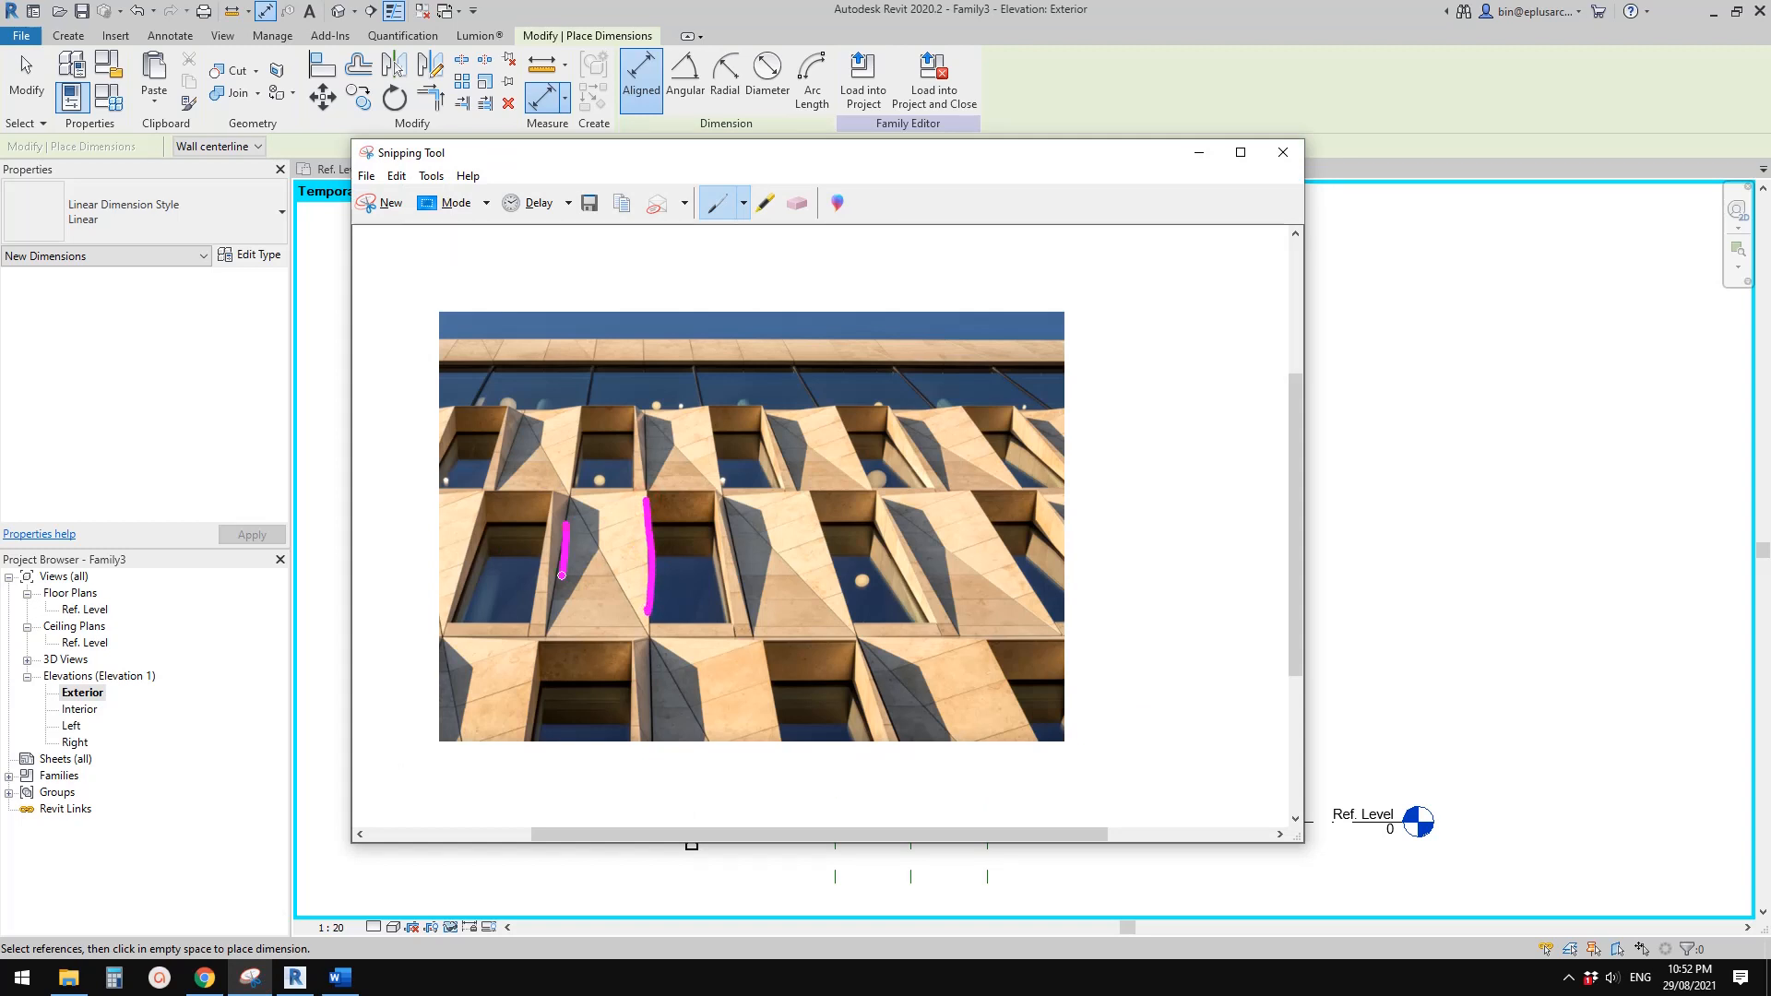
pyautogui.click(295, 977)
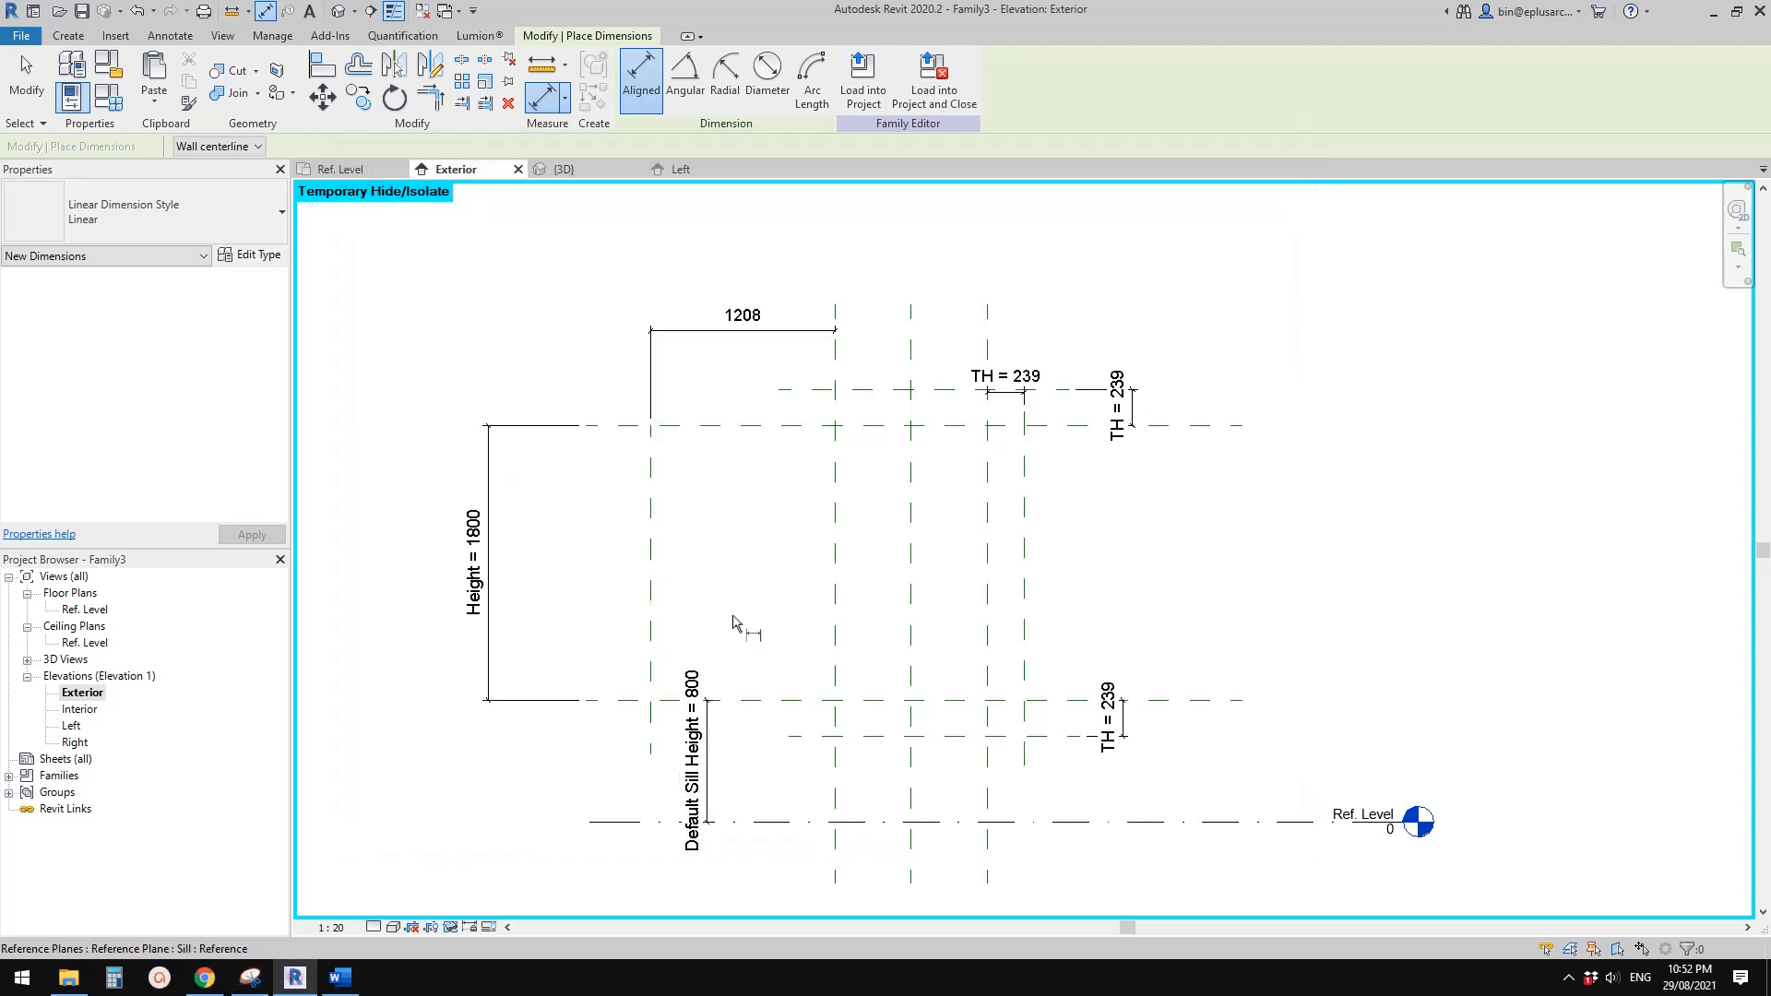
# Label the new horizontal dimension beside the window opening with the Width parameter
pyautogui.moveTo(735, 621); pyautogui.dragTo(731, 640, button='middle')
pyautogui.press('Escape')
pyautogui.click(738, 351)
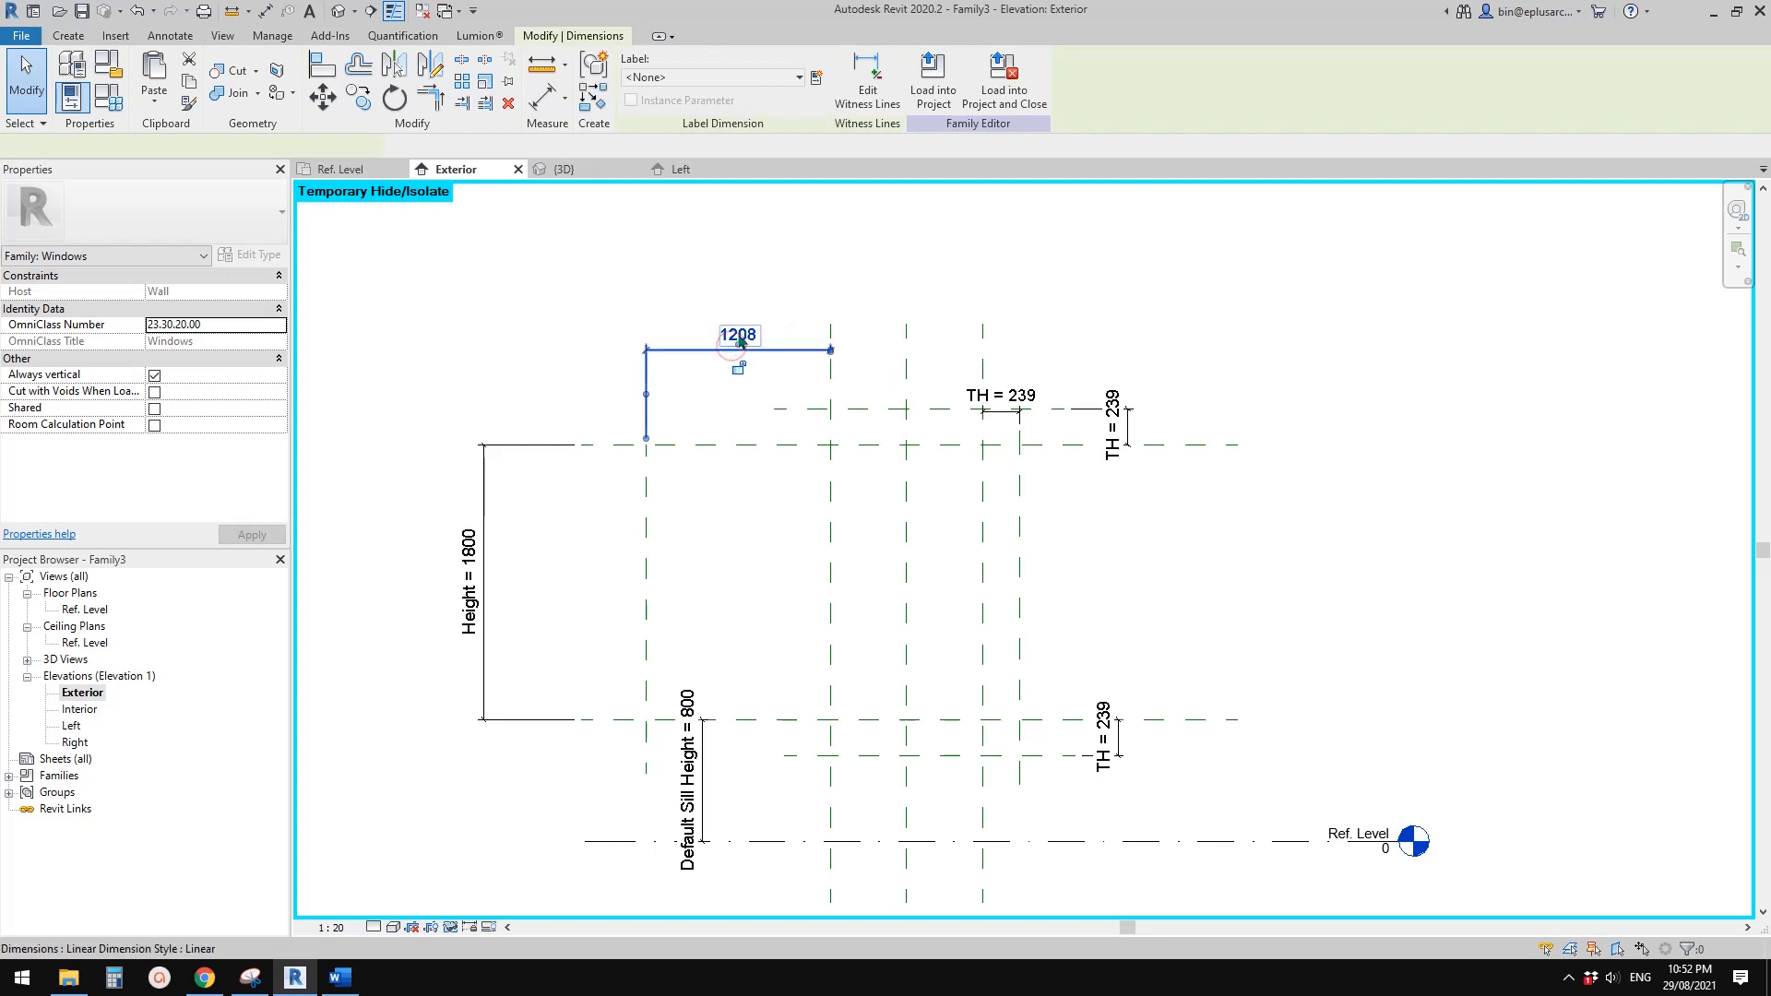
pyautogui.click(756, 78)
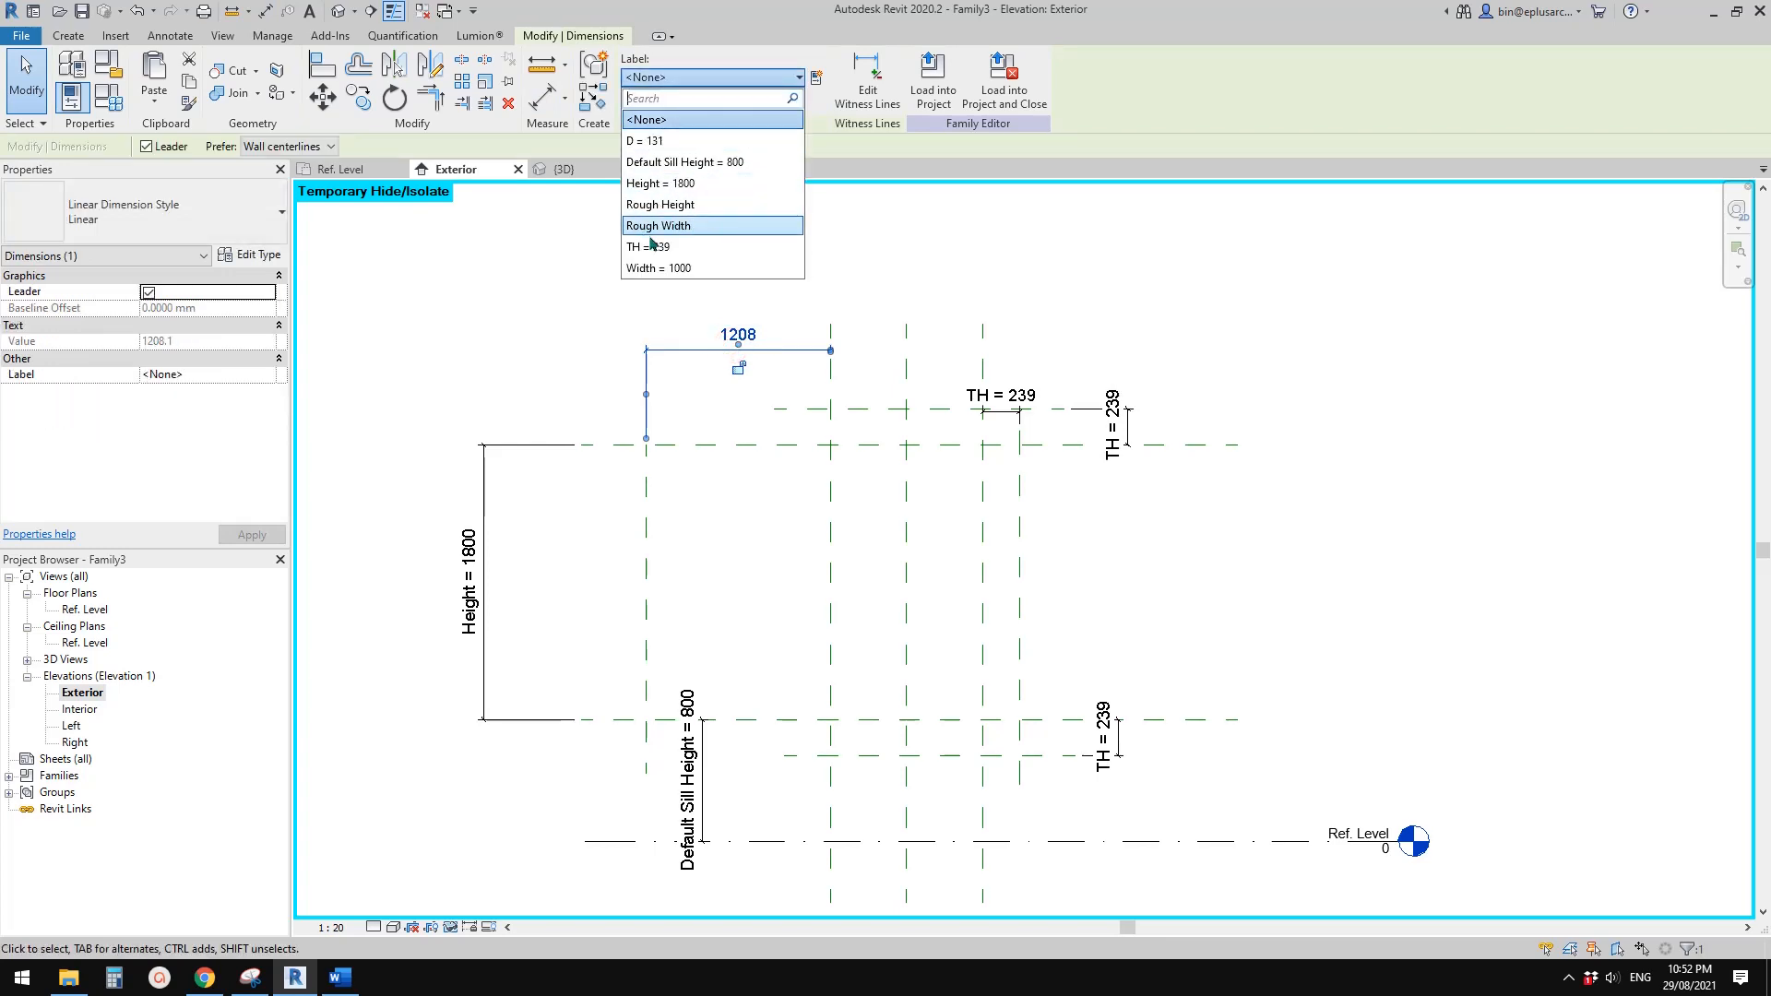
pyautogui.click(687, 268)
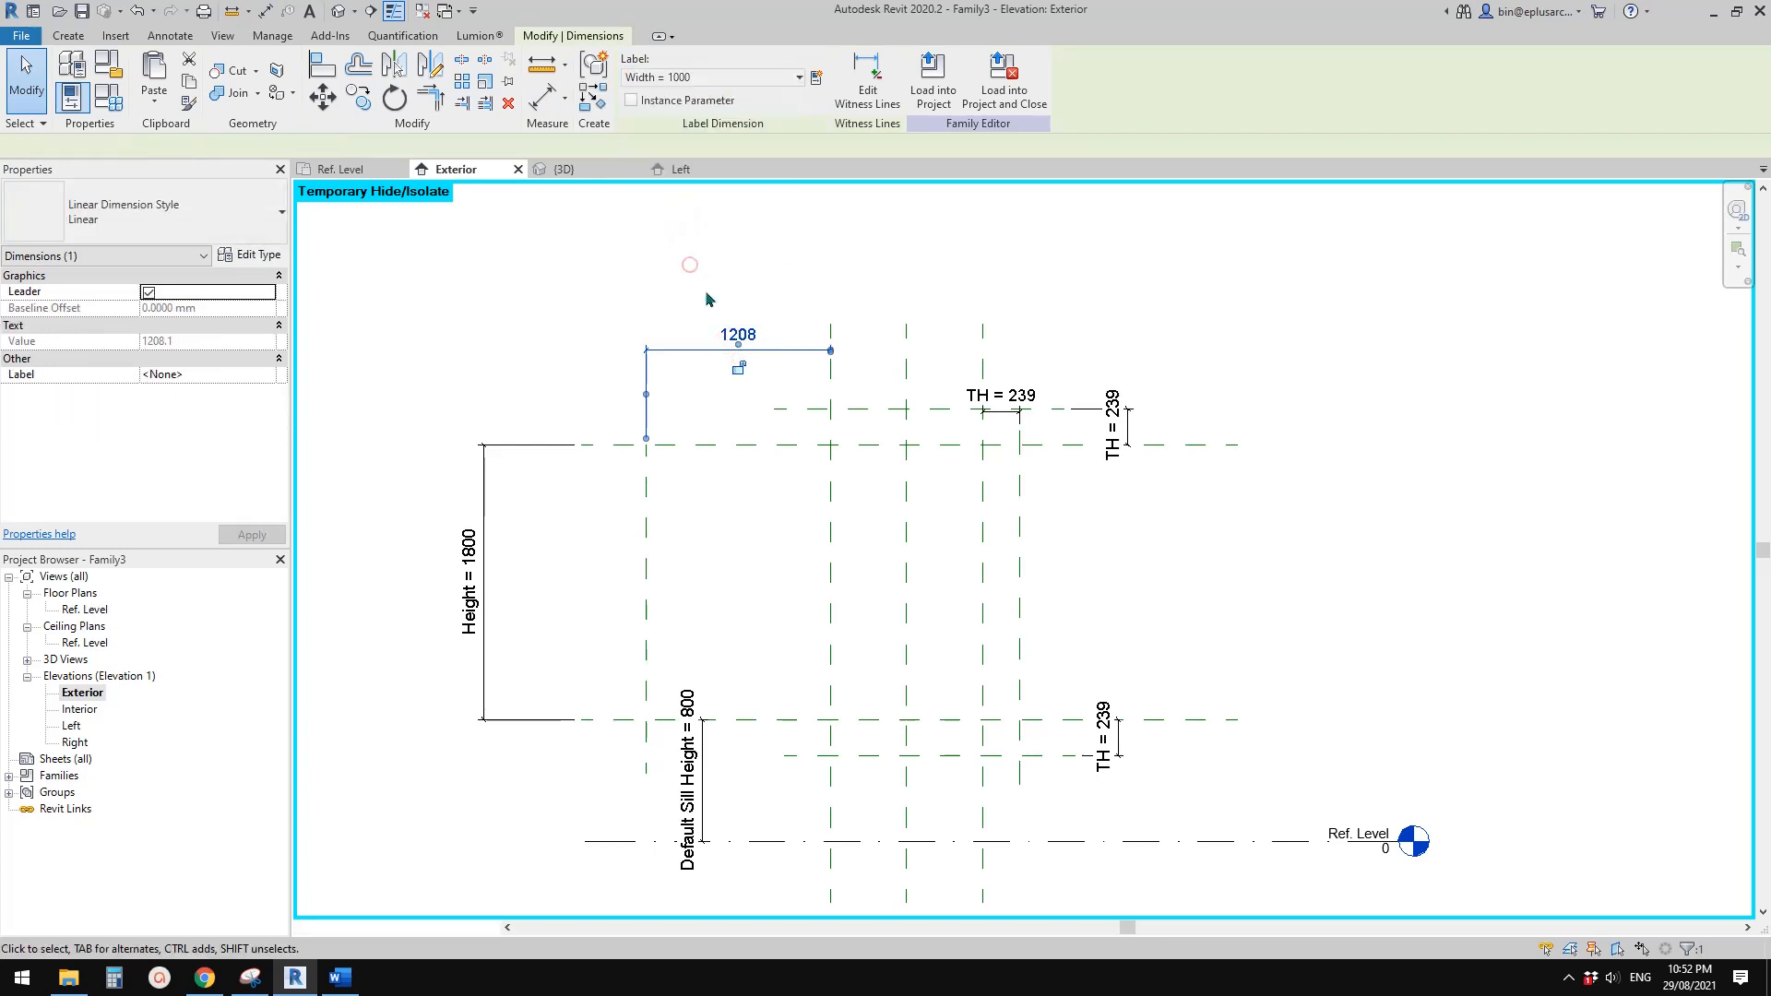
pyautogui.click(566, 277)
# In the 3D view, flex the window family by applying Widths of 900, 600 and 900 again
pyautogui.click(338, 10)
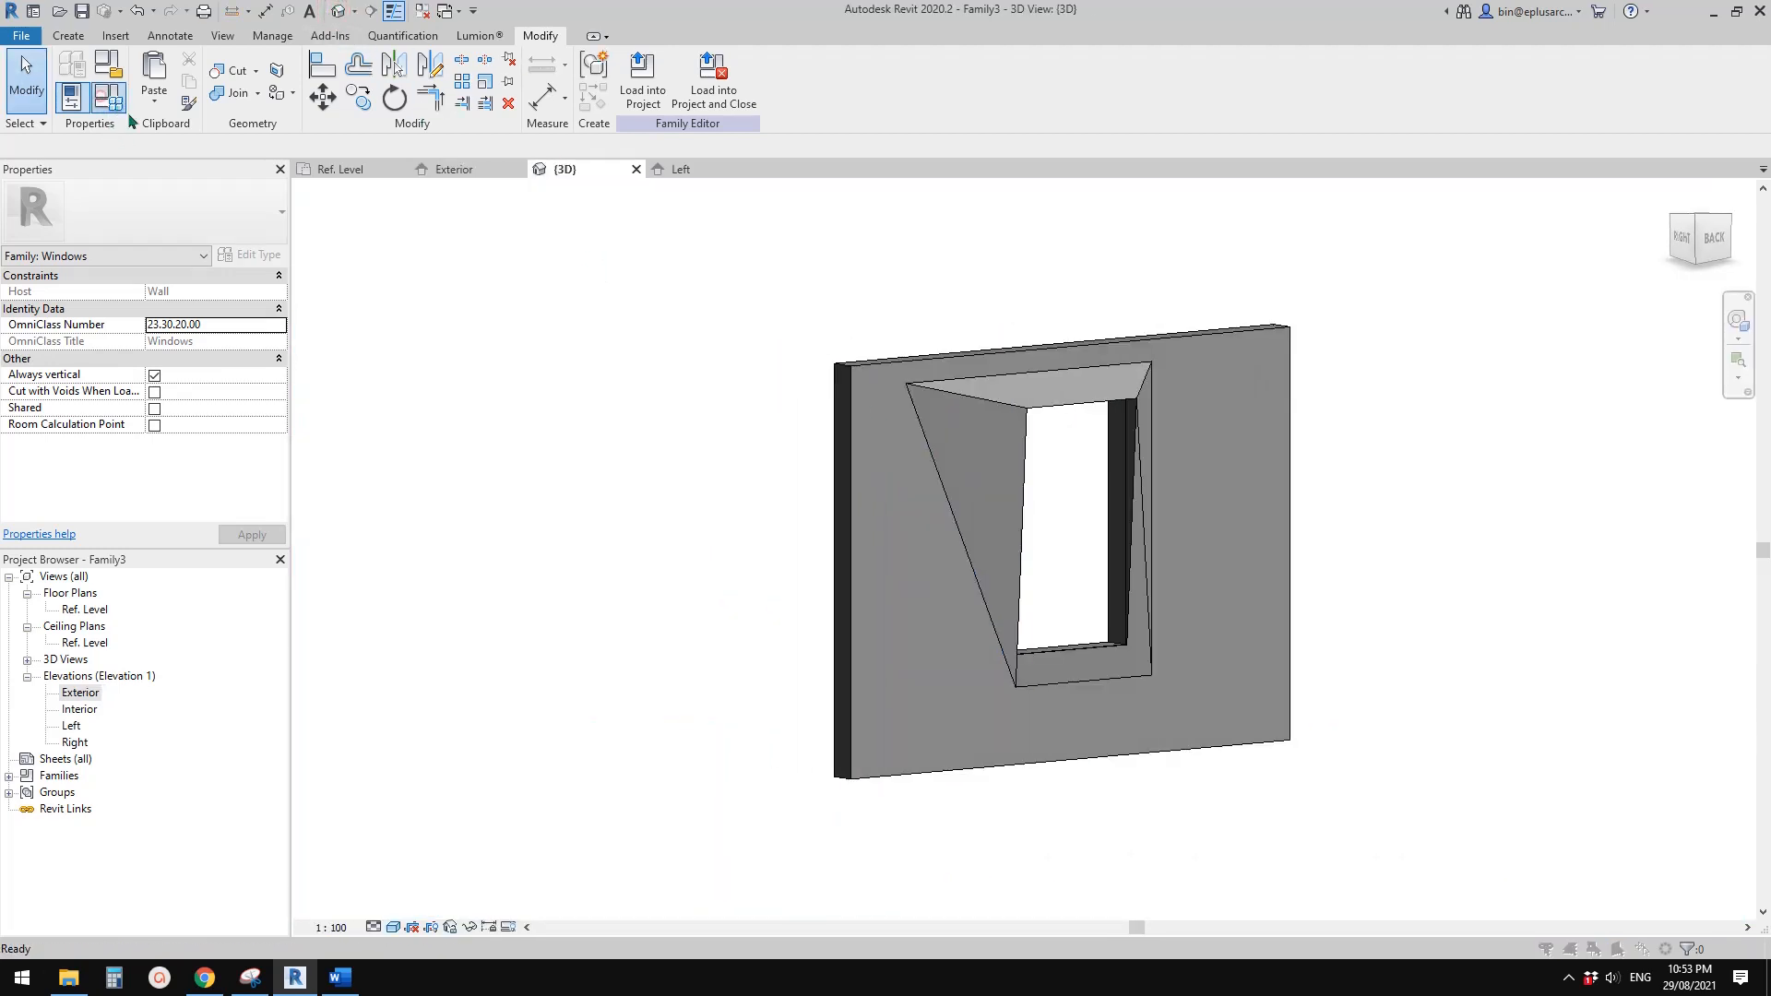
pyautogui.click(108, 96)
pyautogui.click(252, 362)
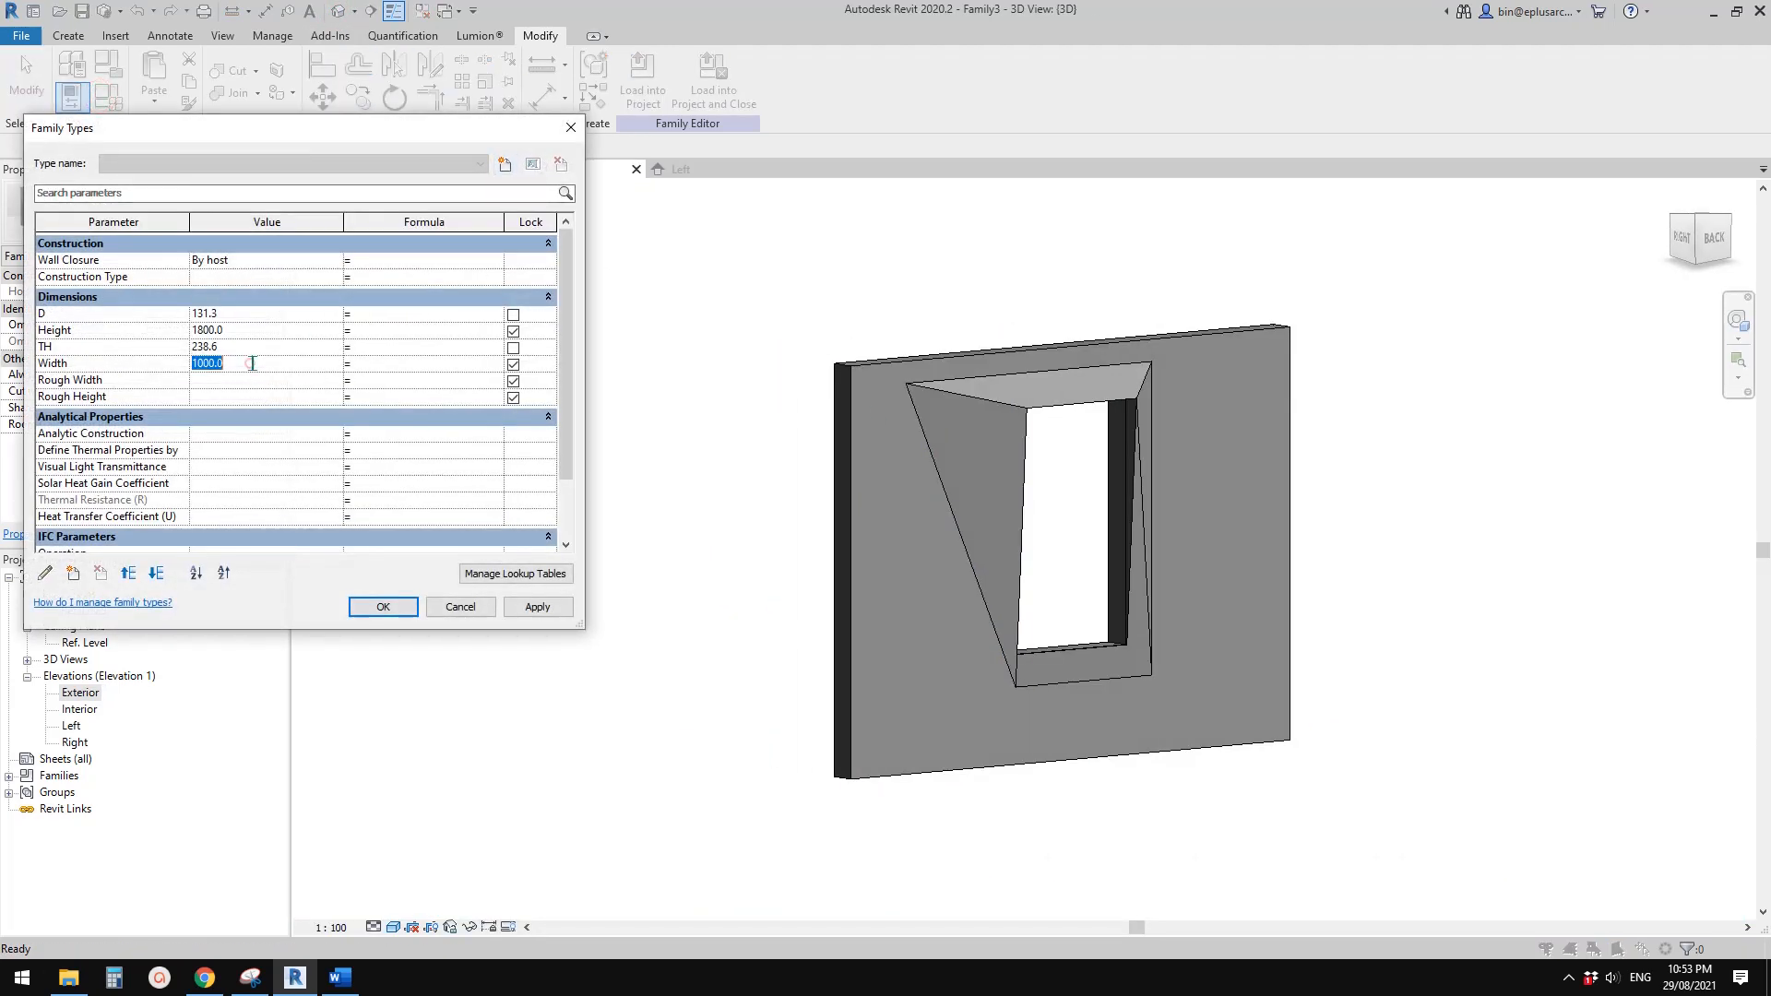
pyautogui.write('900')
pyautogui.click(538, 606)
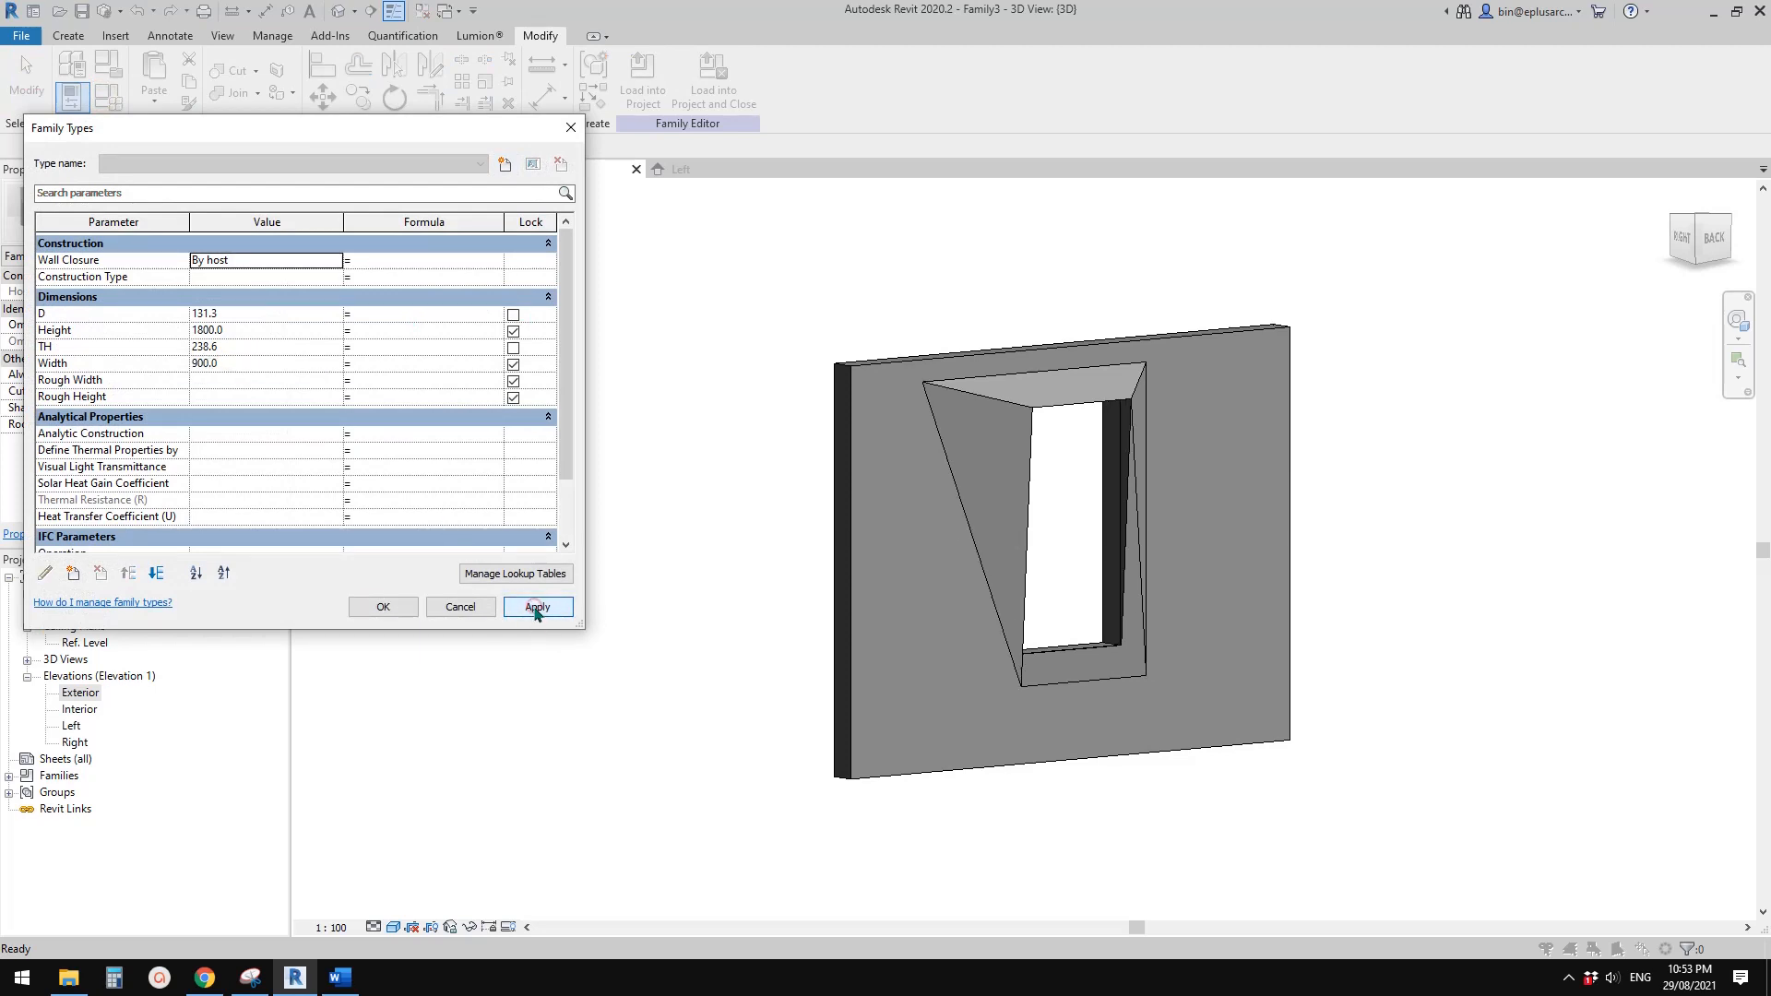
pyautogui.click(245, 364)
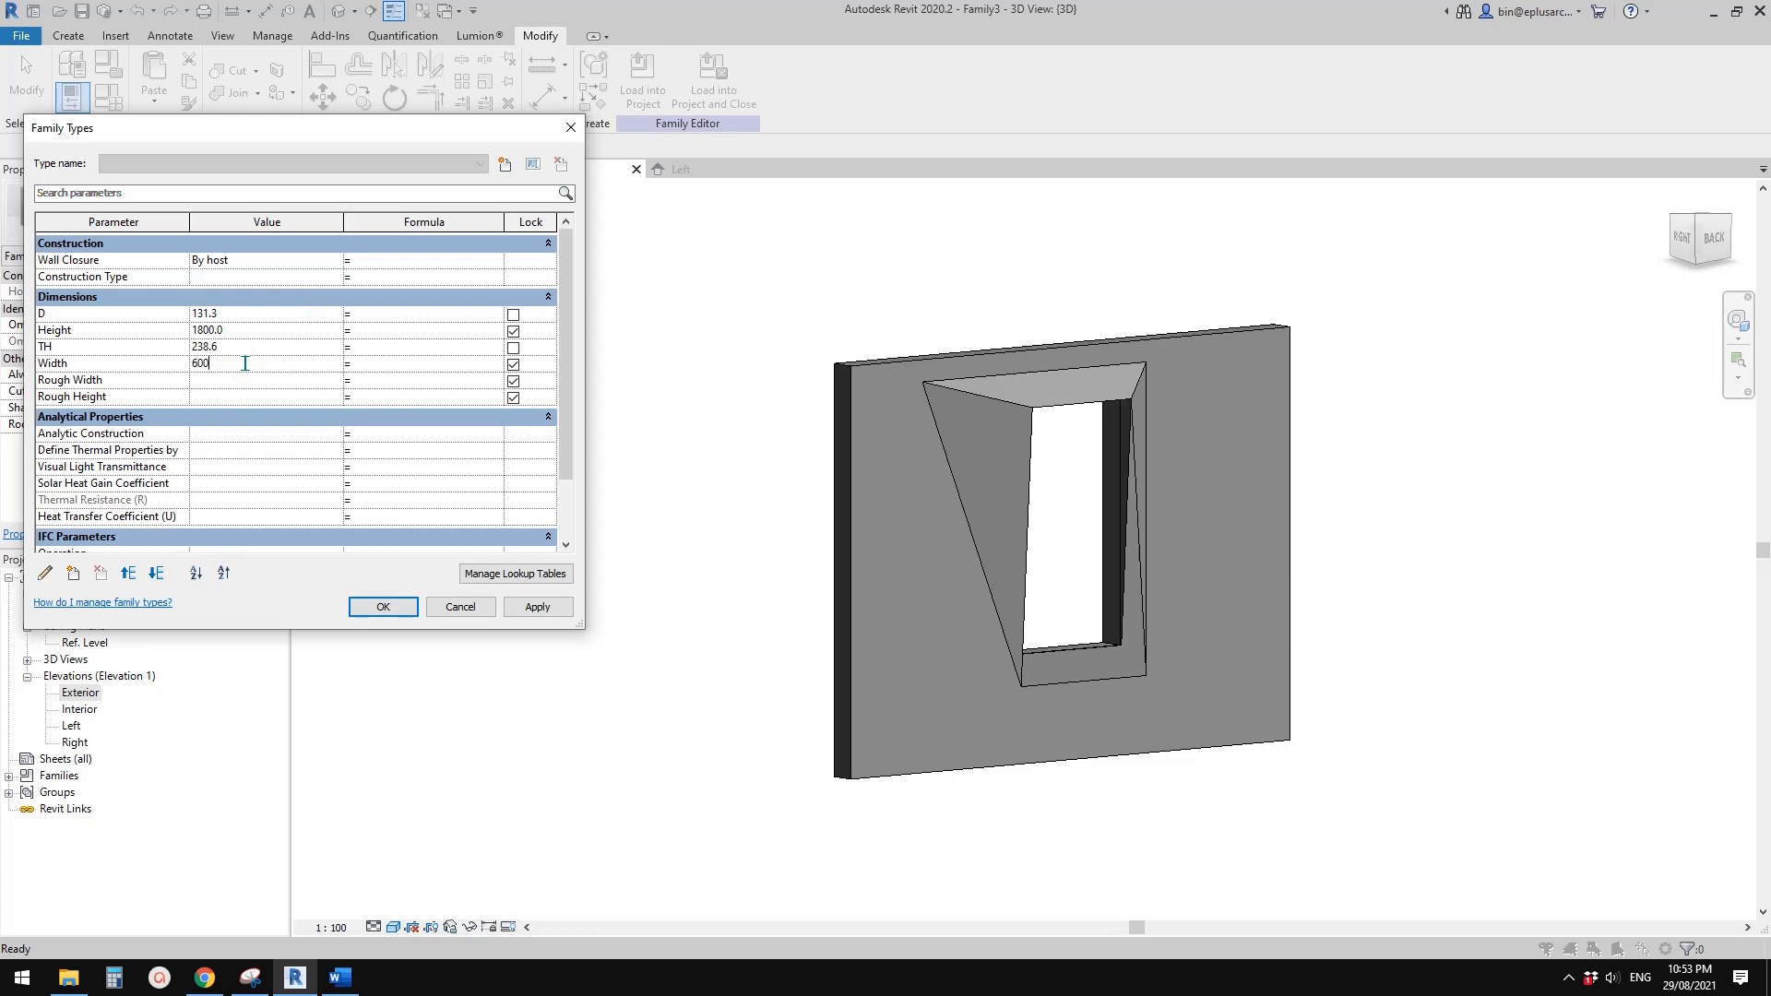
pyautogui.click(533, 606)
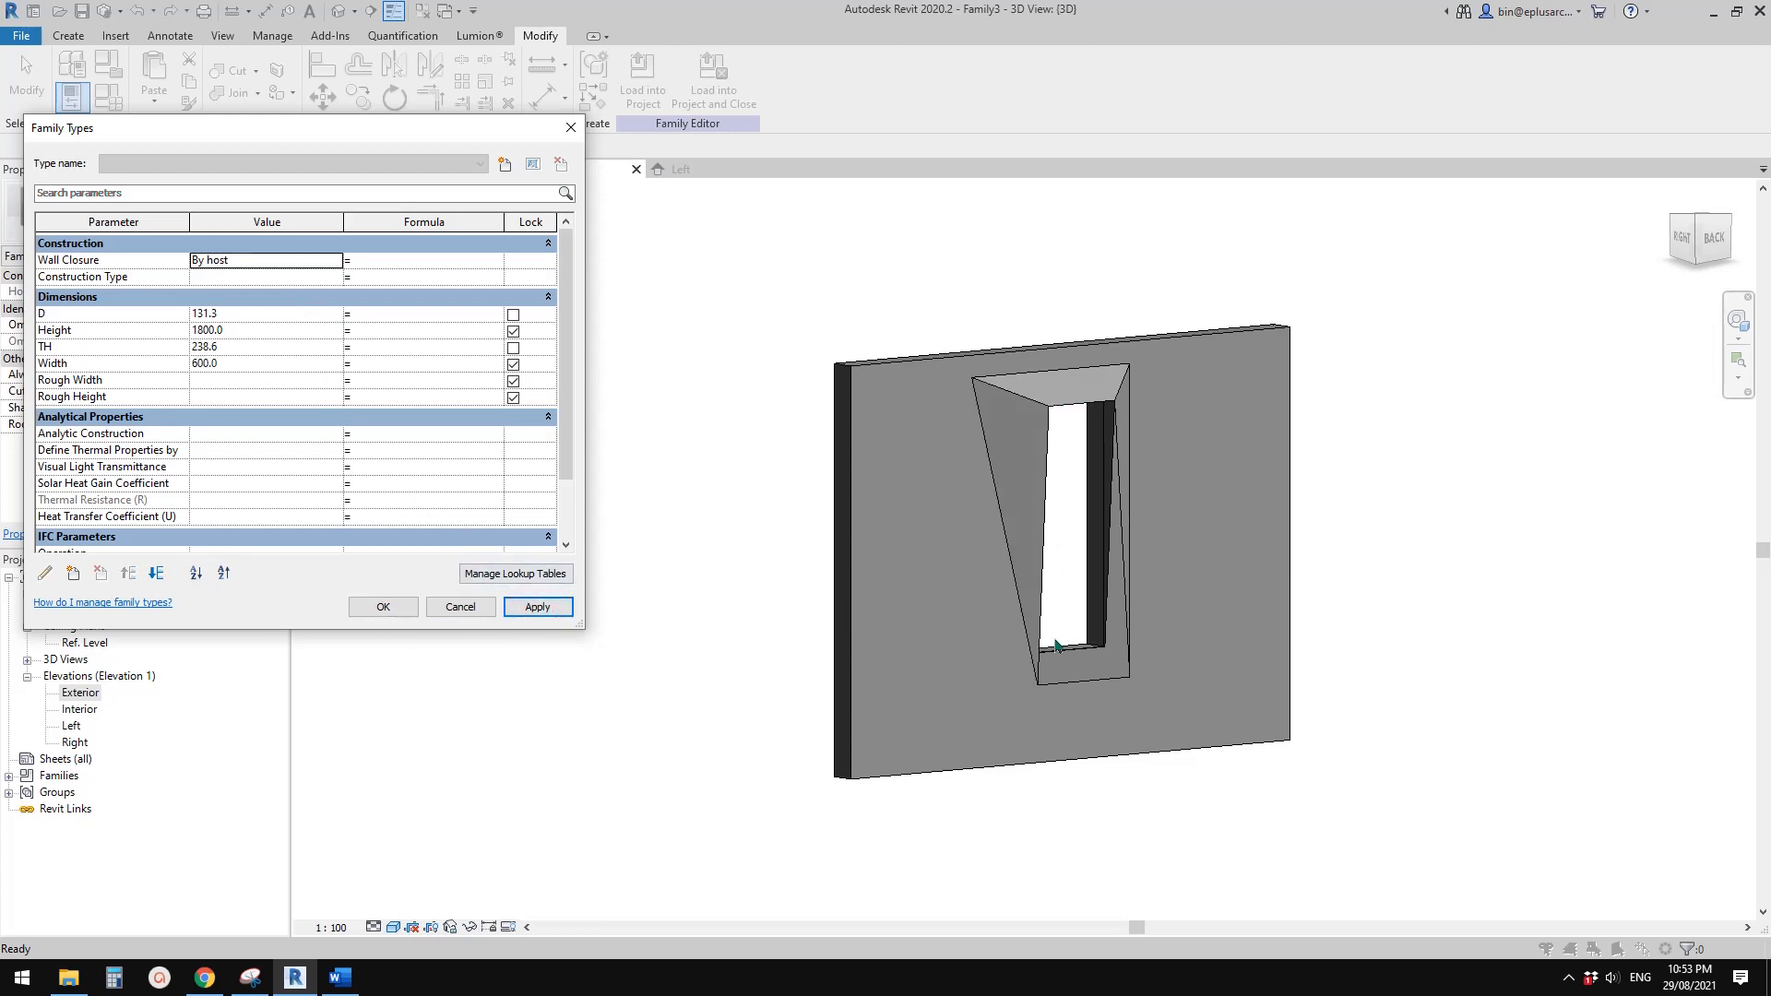
pyautogui.click(270, 361)
pyautogui.write('900')
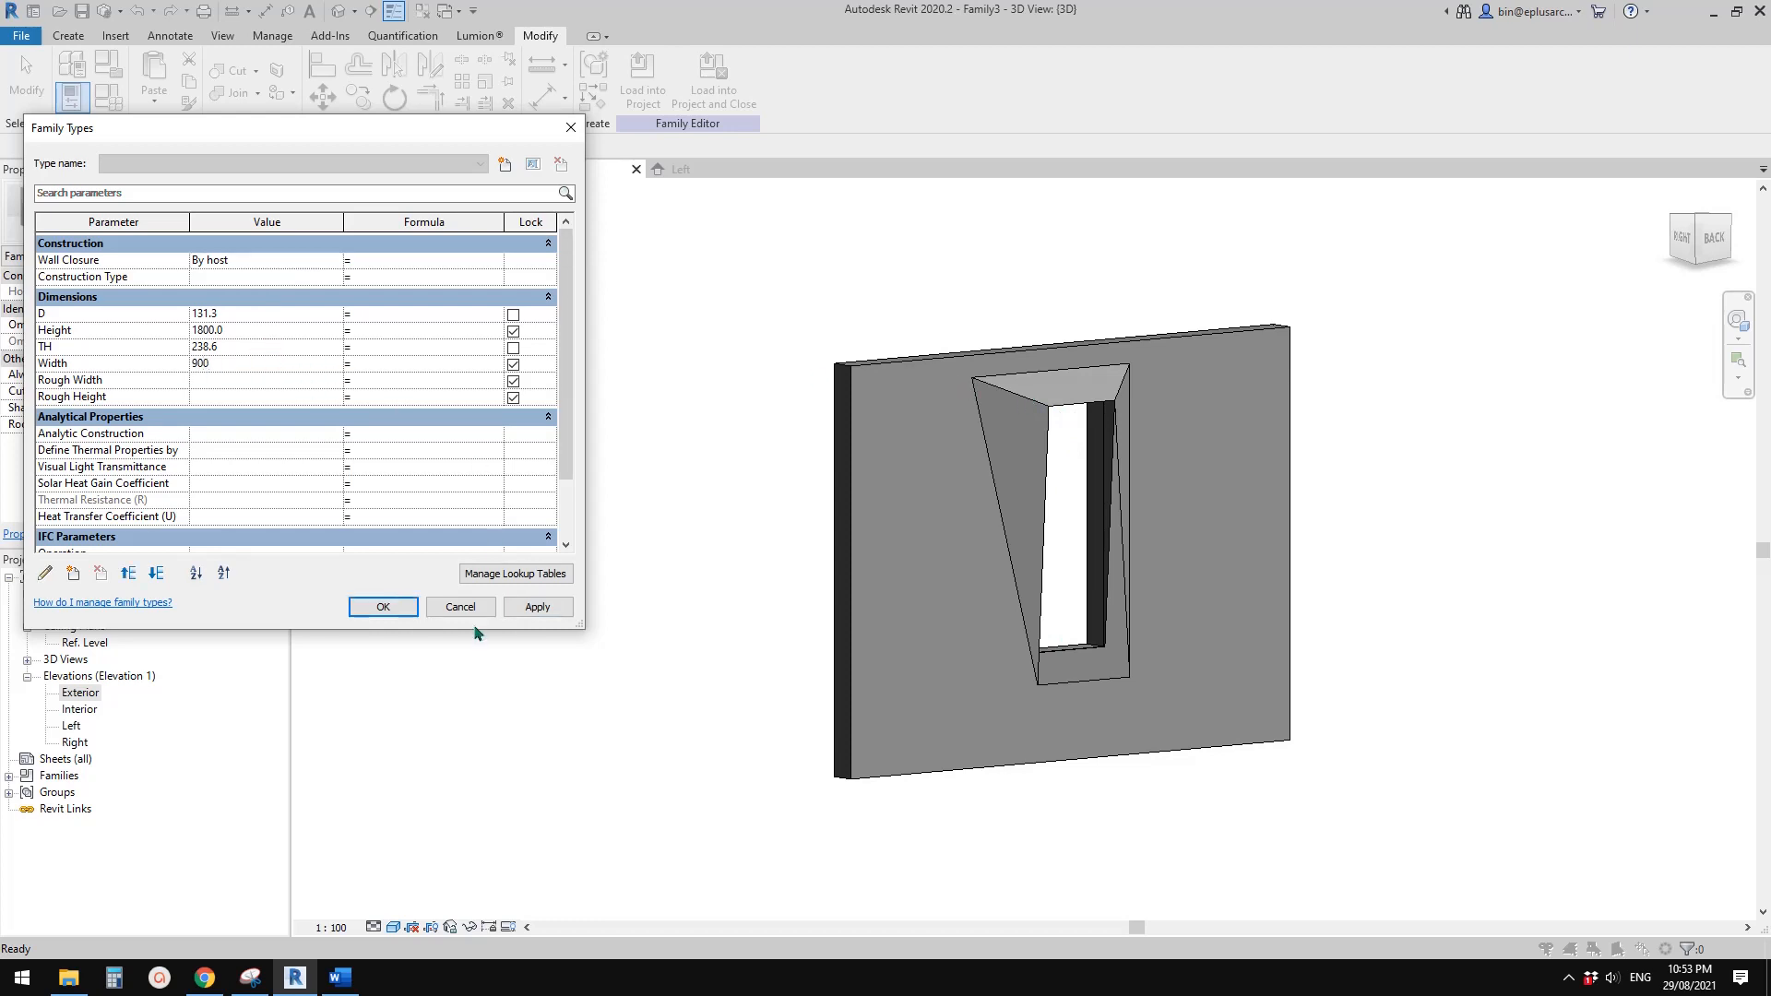
pyautogui.click(535, 606)
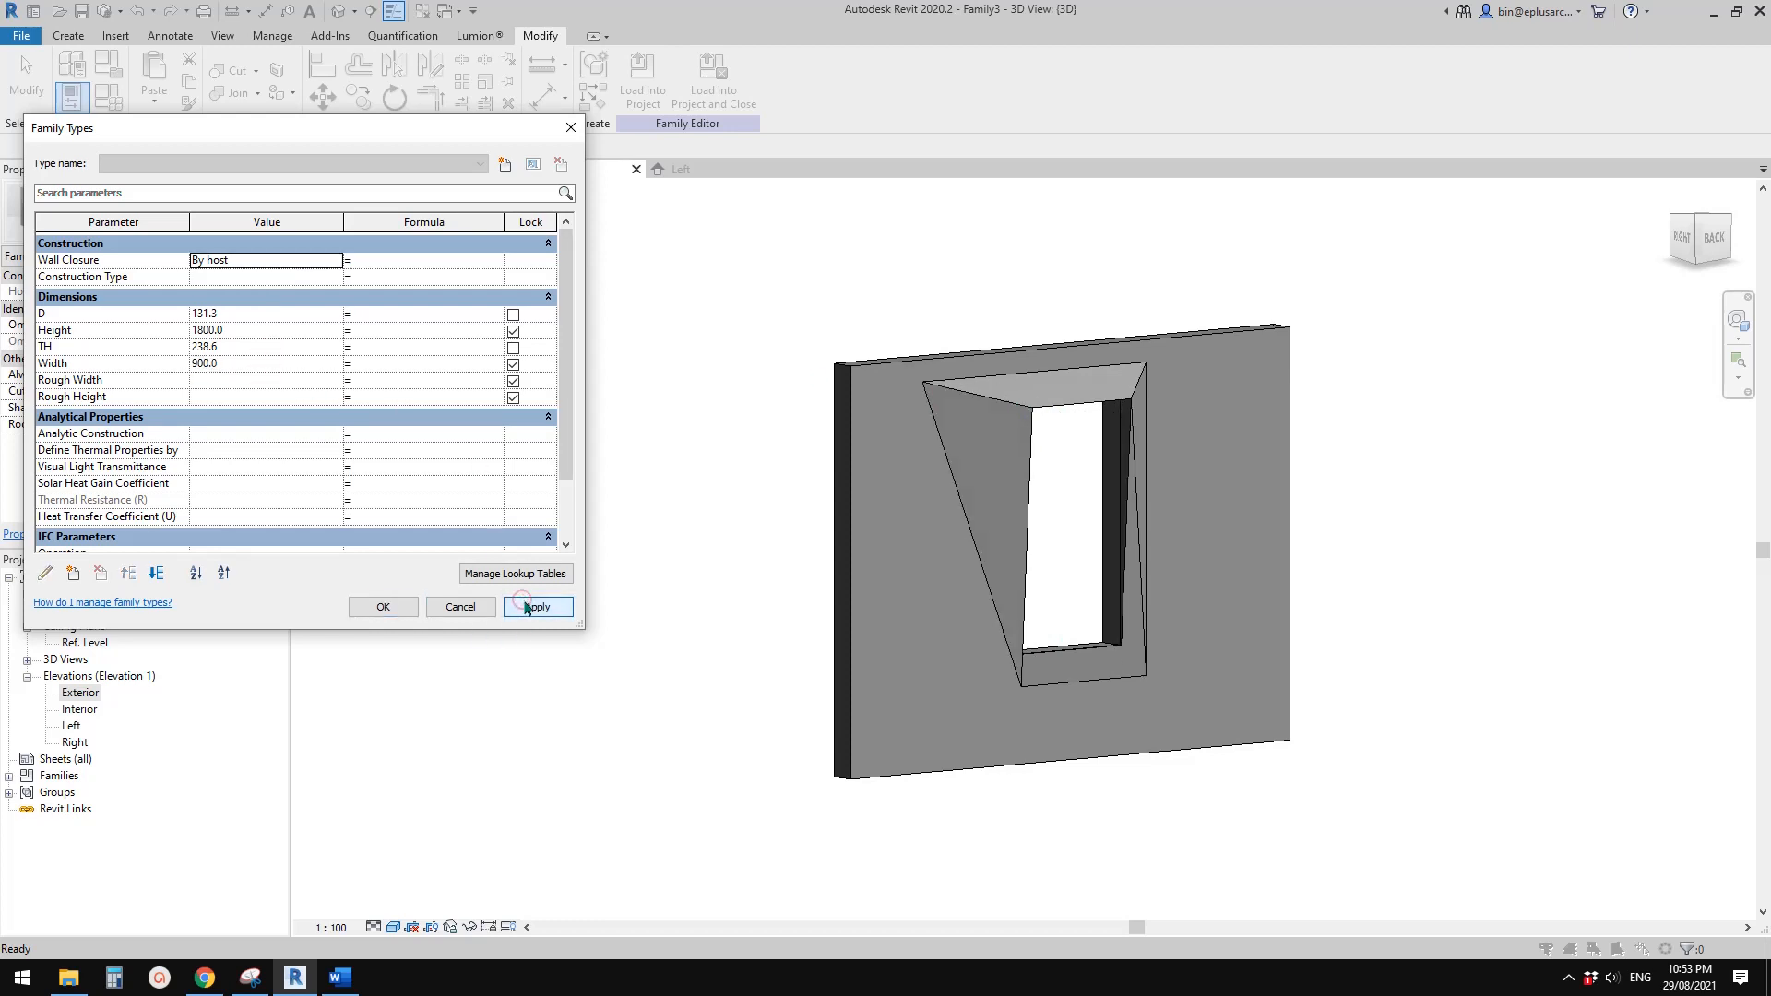
# Try a TH value of 100 in the family types
pyautogui.click(241, 347)
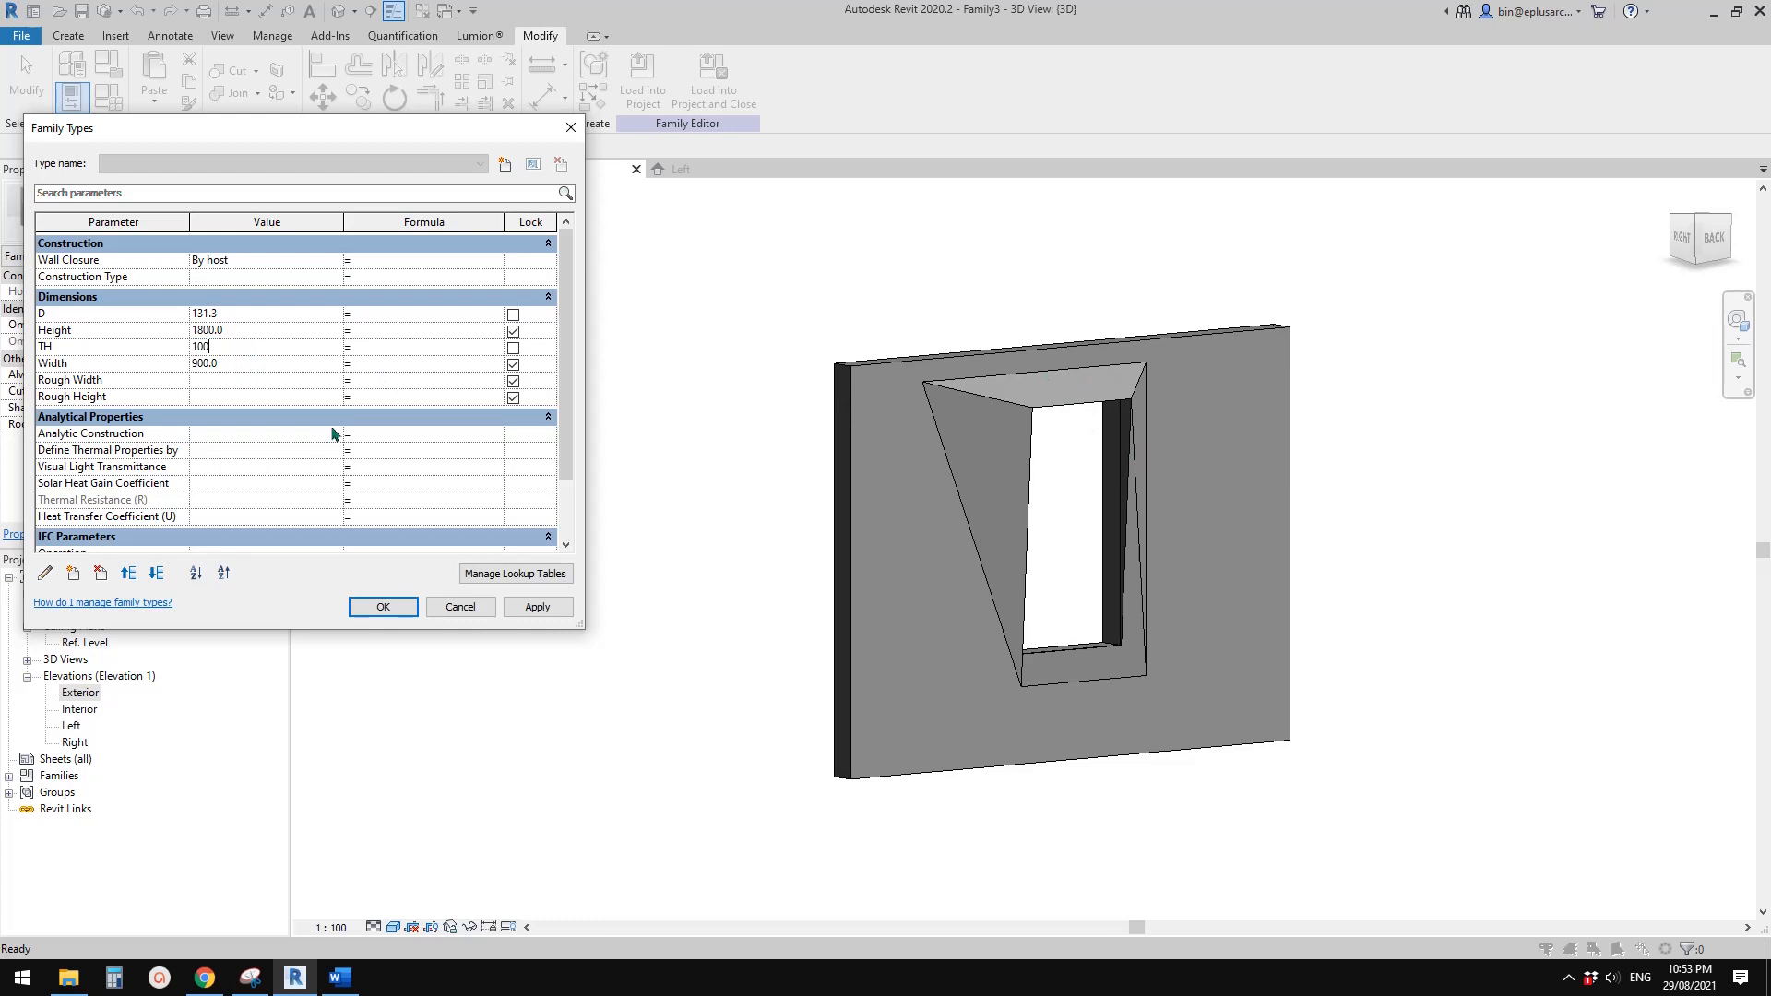
pyautogui.write('100')
pyautogui.click(535, 606)
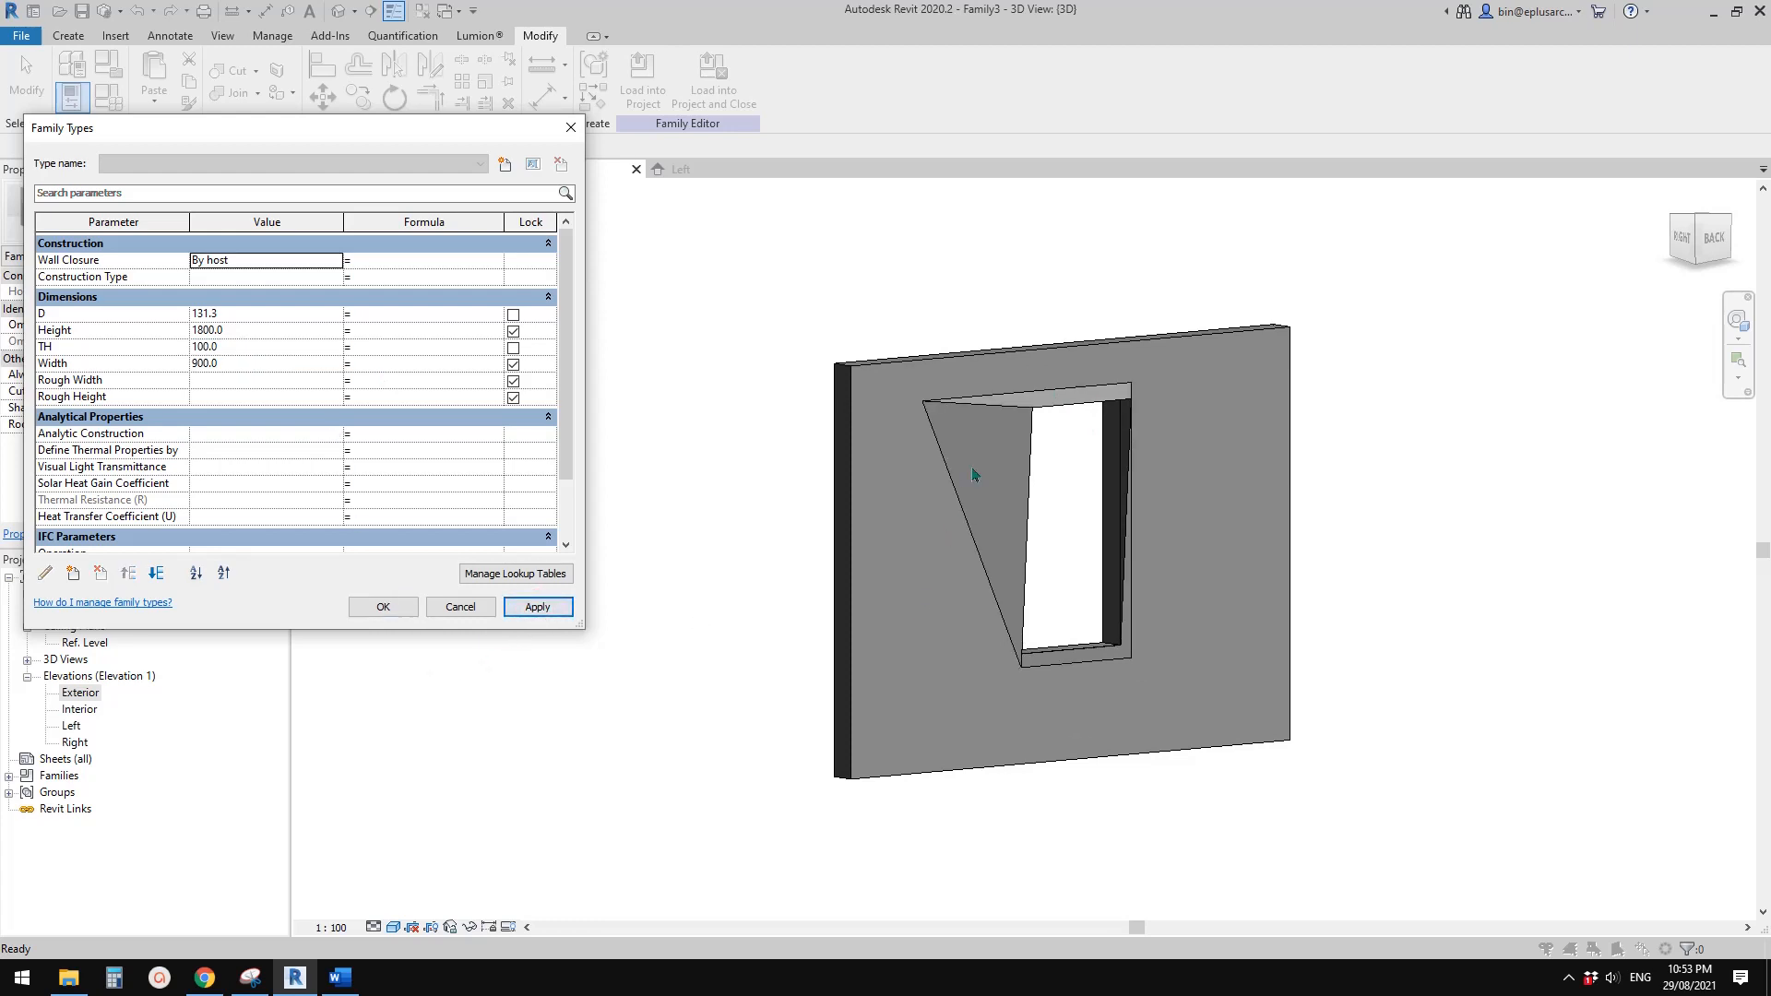
# Flex the D parameter by applying a value of 300, followed by 500
pyautogui.click(281, 346)
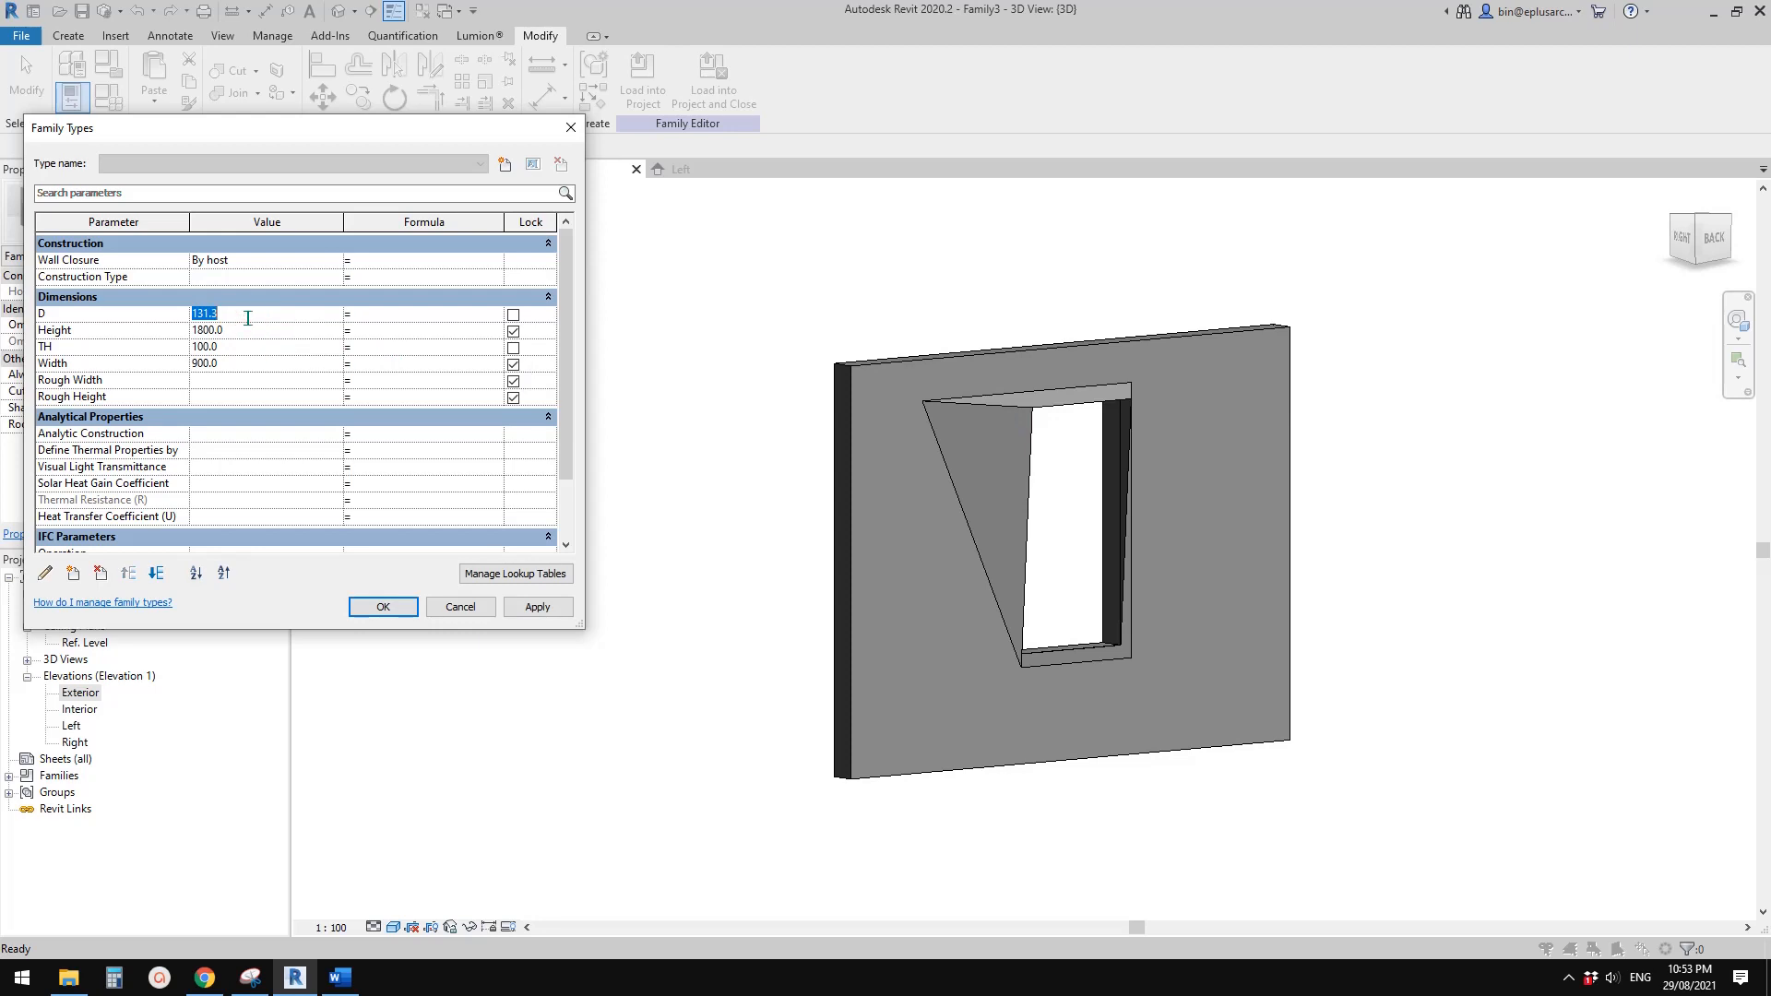
pyautogui.write('300')
pyautogui.click(544, 606)
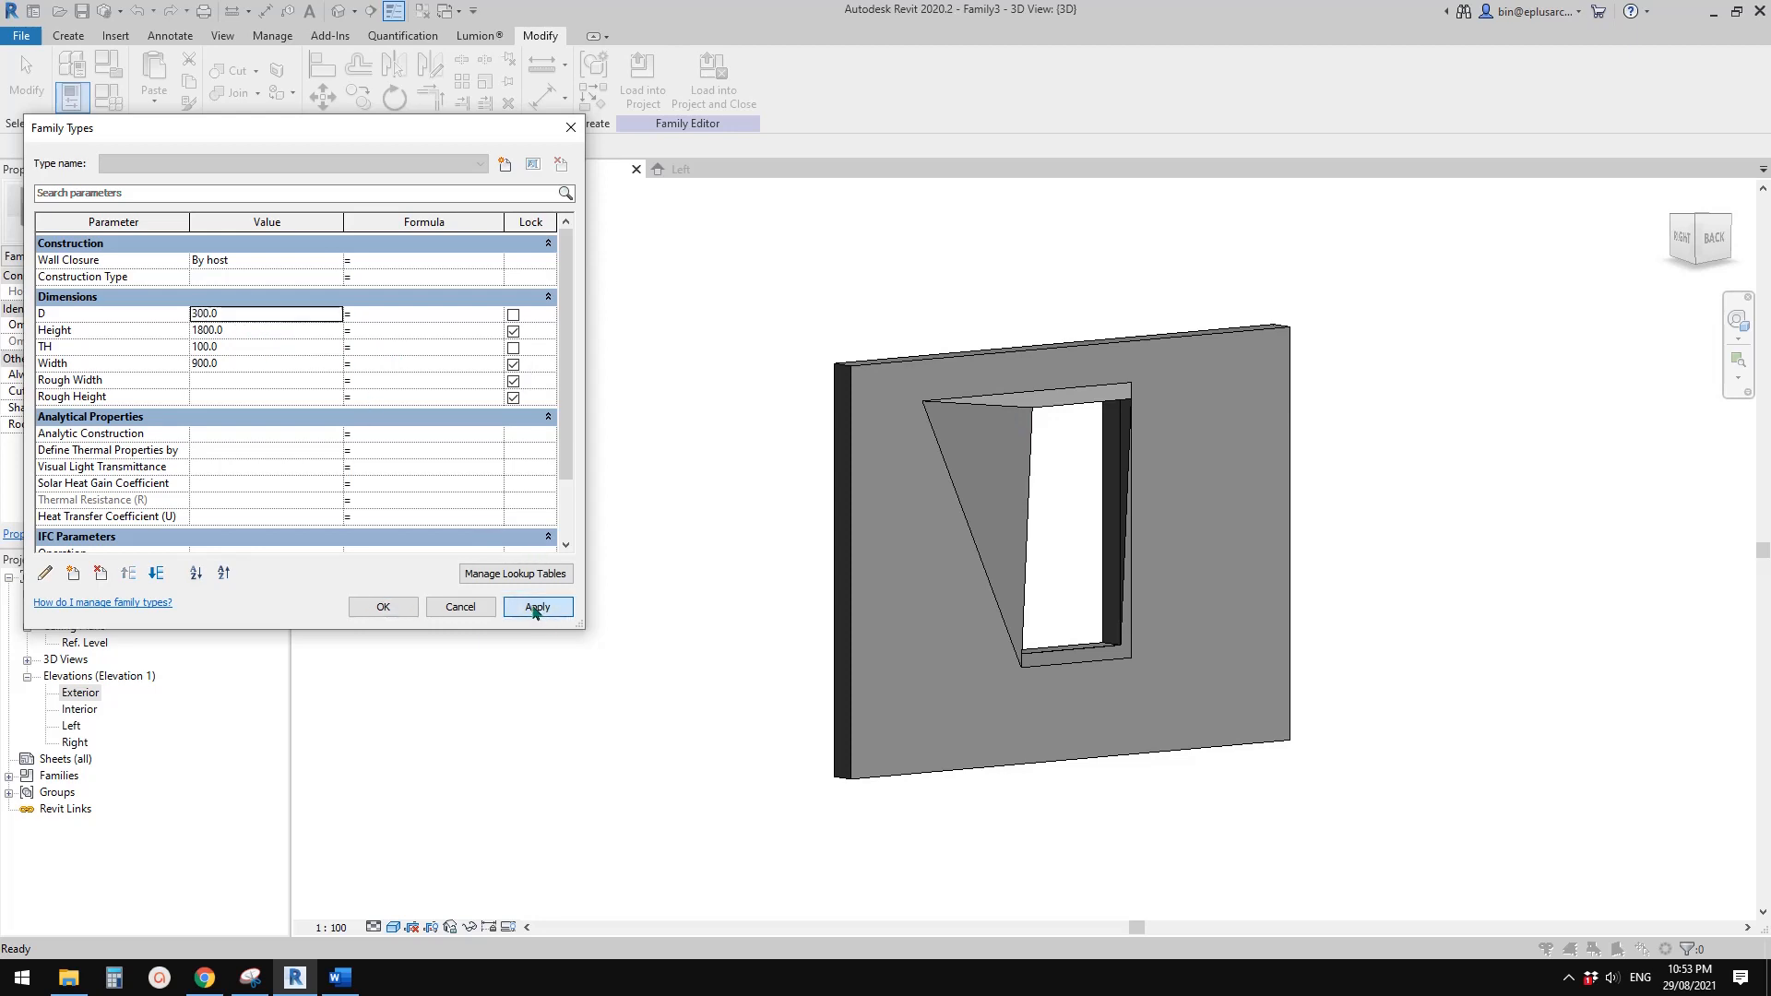
pyautogui.click(265, 315)
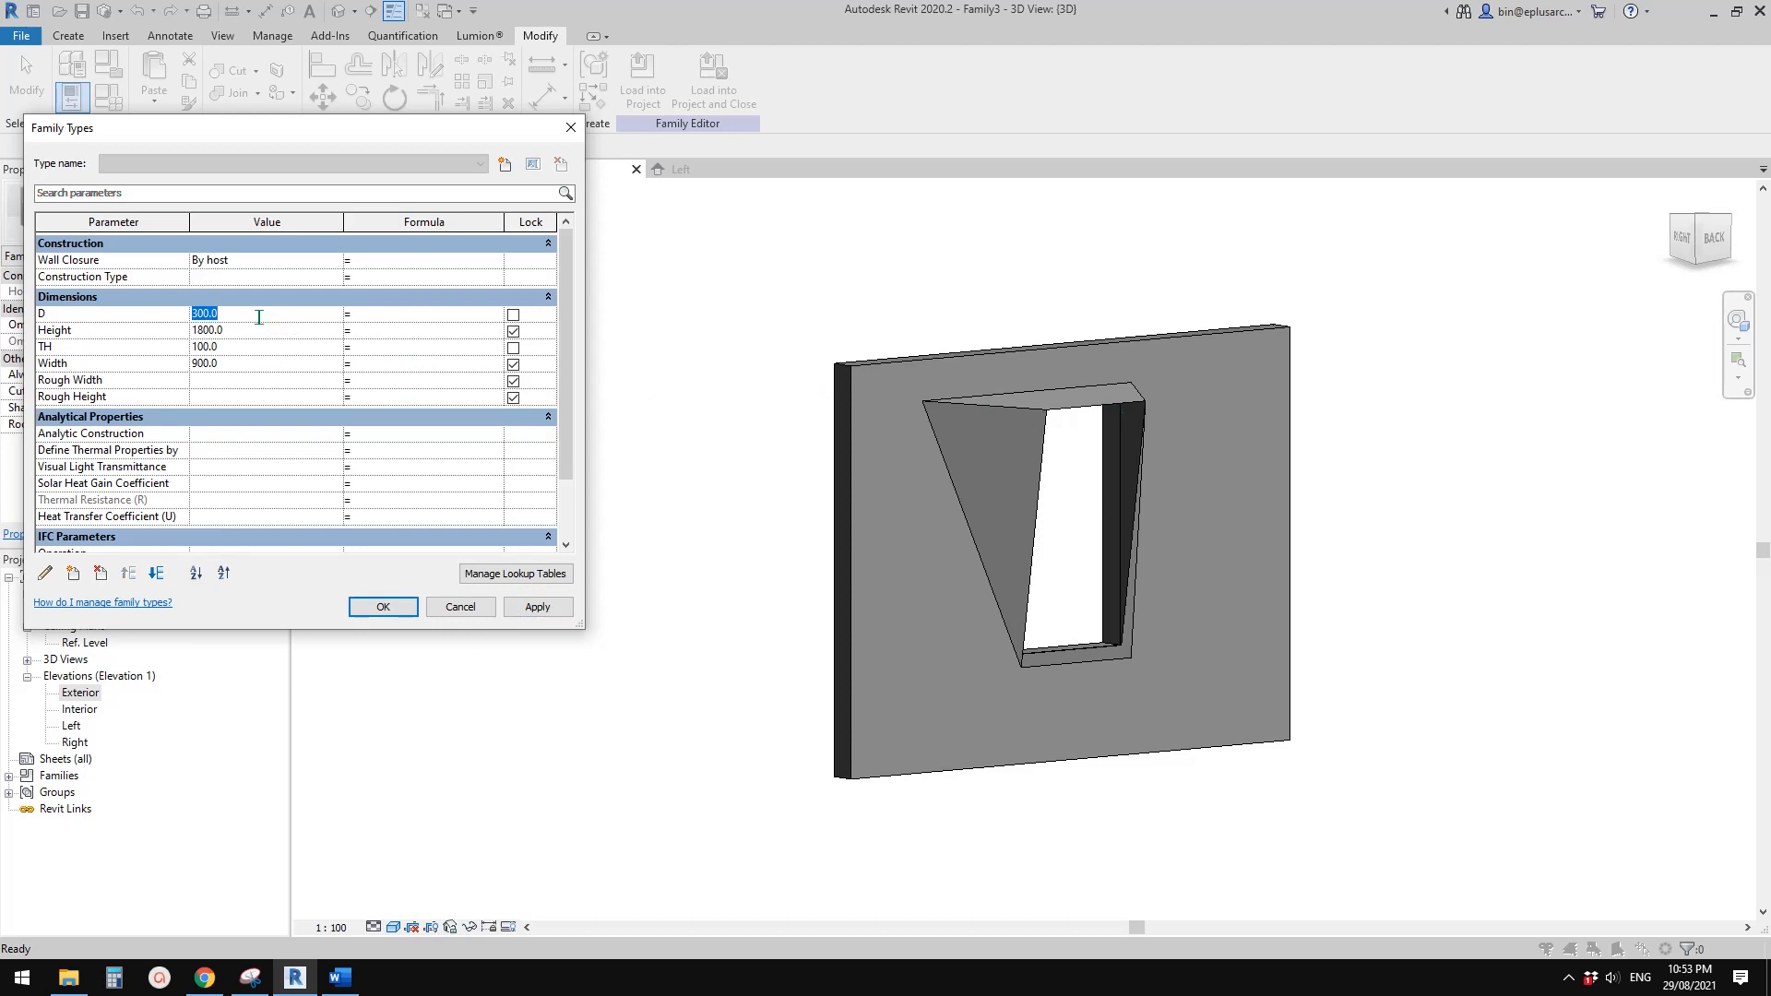
pyautogui.write('500')
pyautogui.click(537, 606)
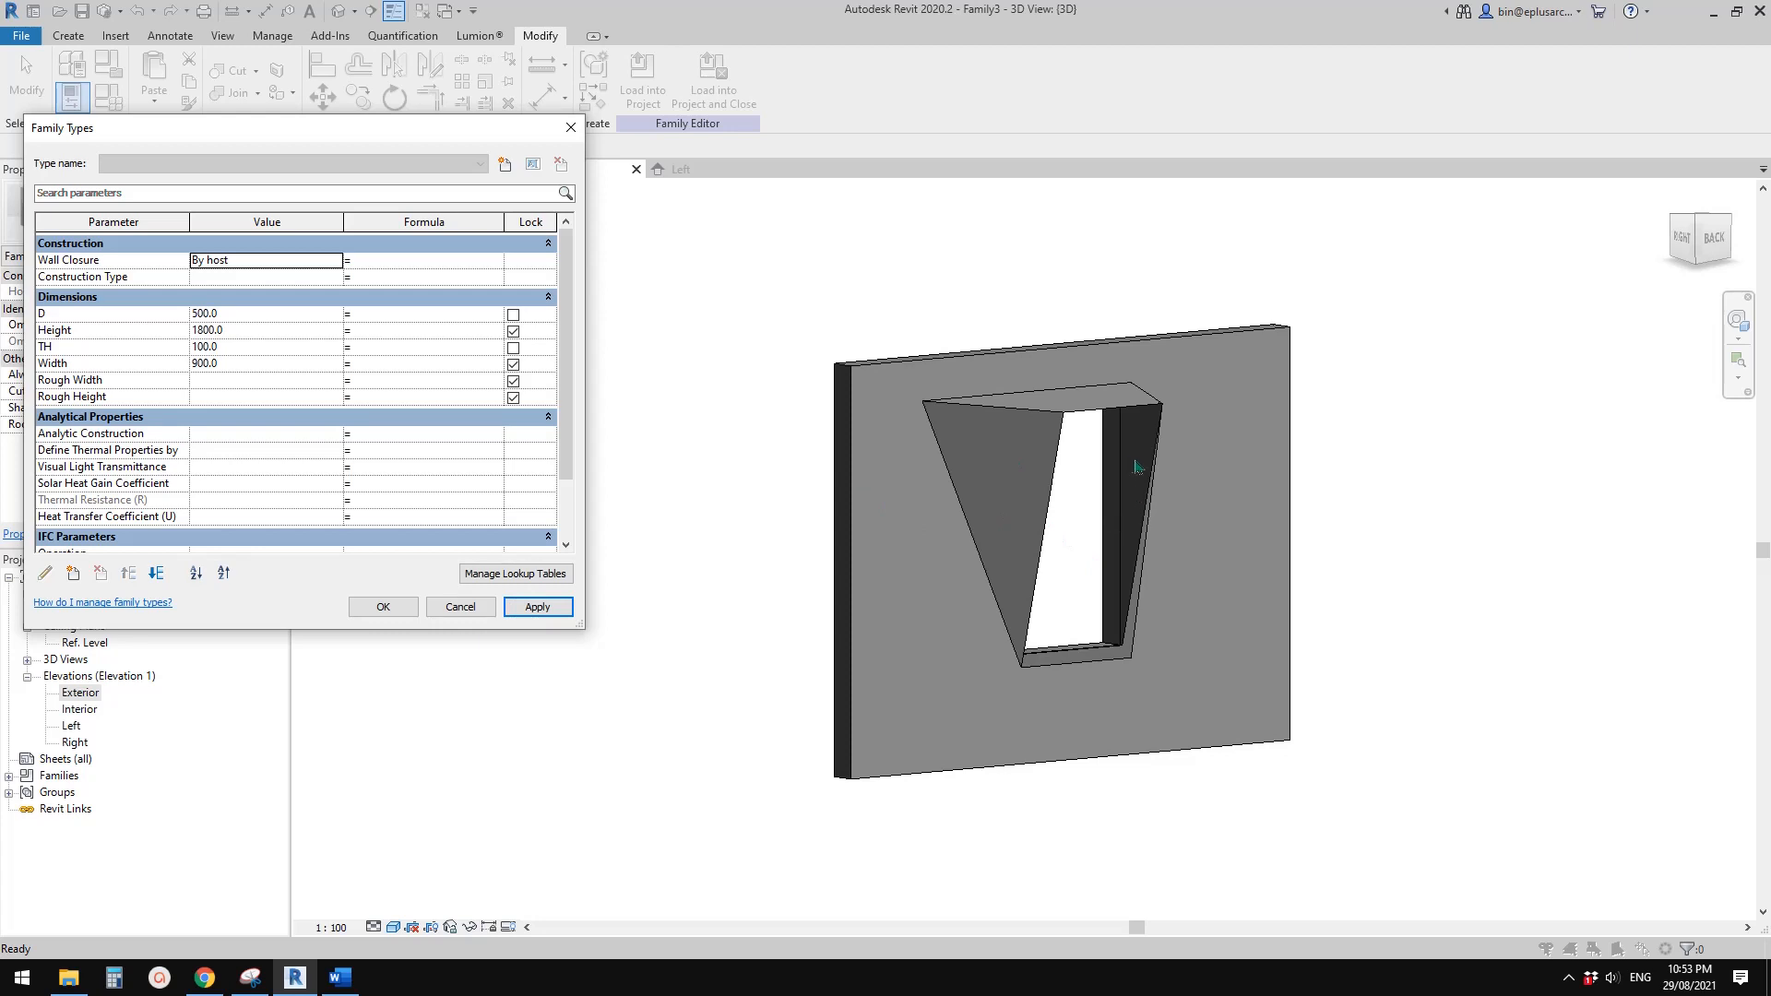
# Set TH to 300 and accept the family types
pyautogui.click(268, 348)
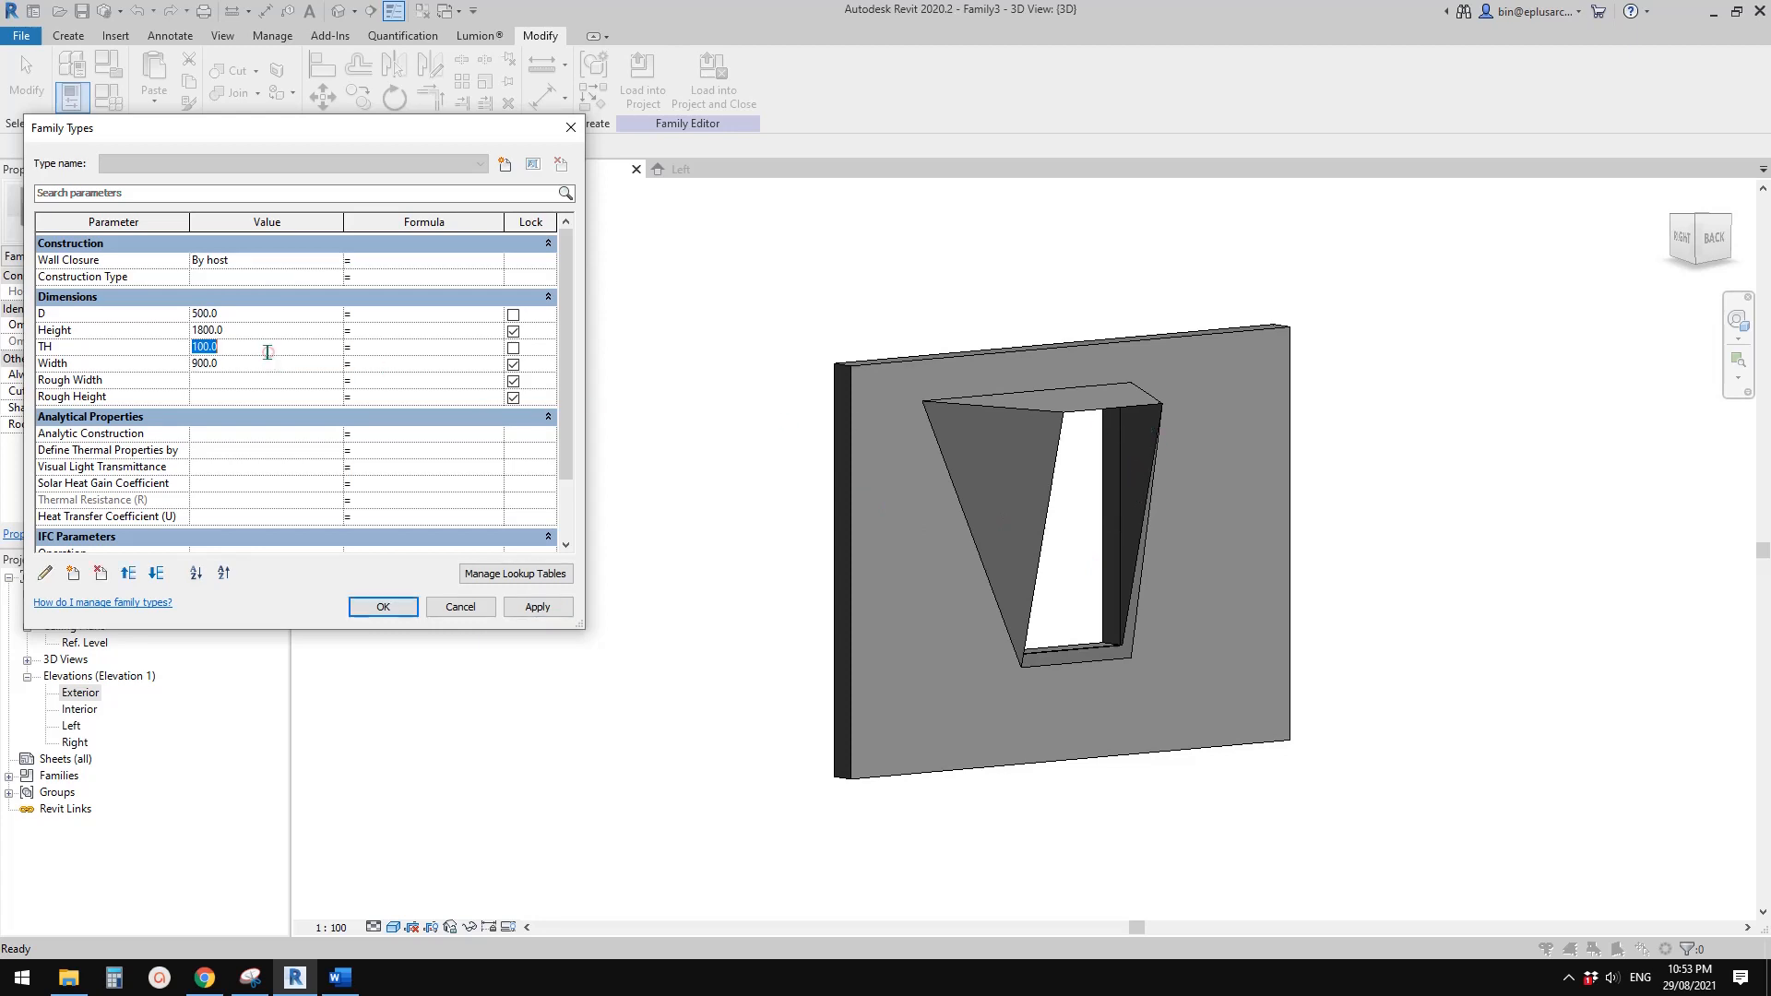
pyautogui.write('300')
pyautogui.click(537, 606)
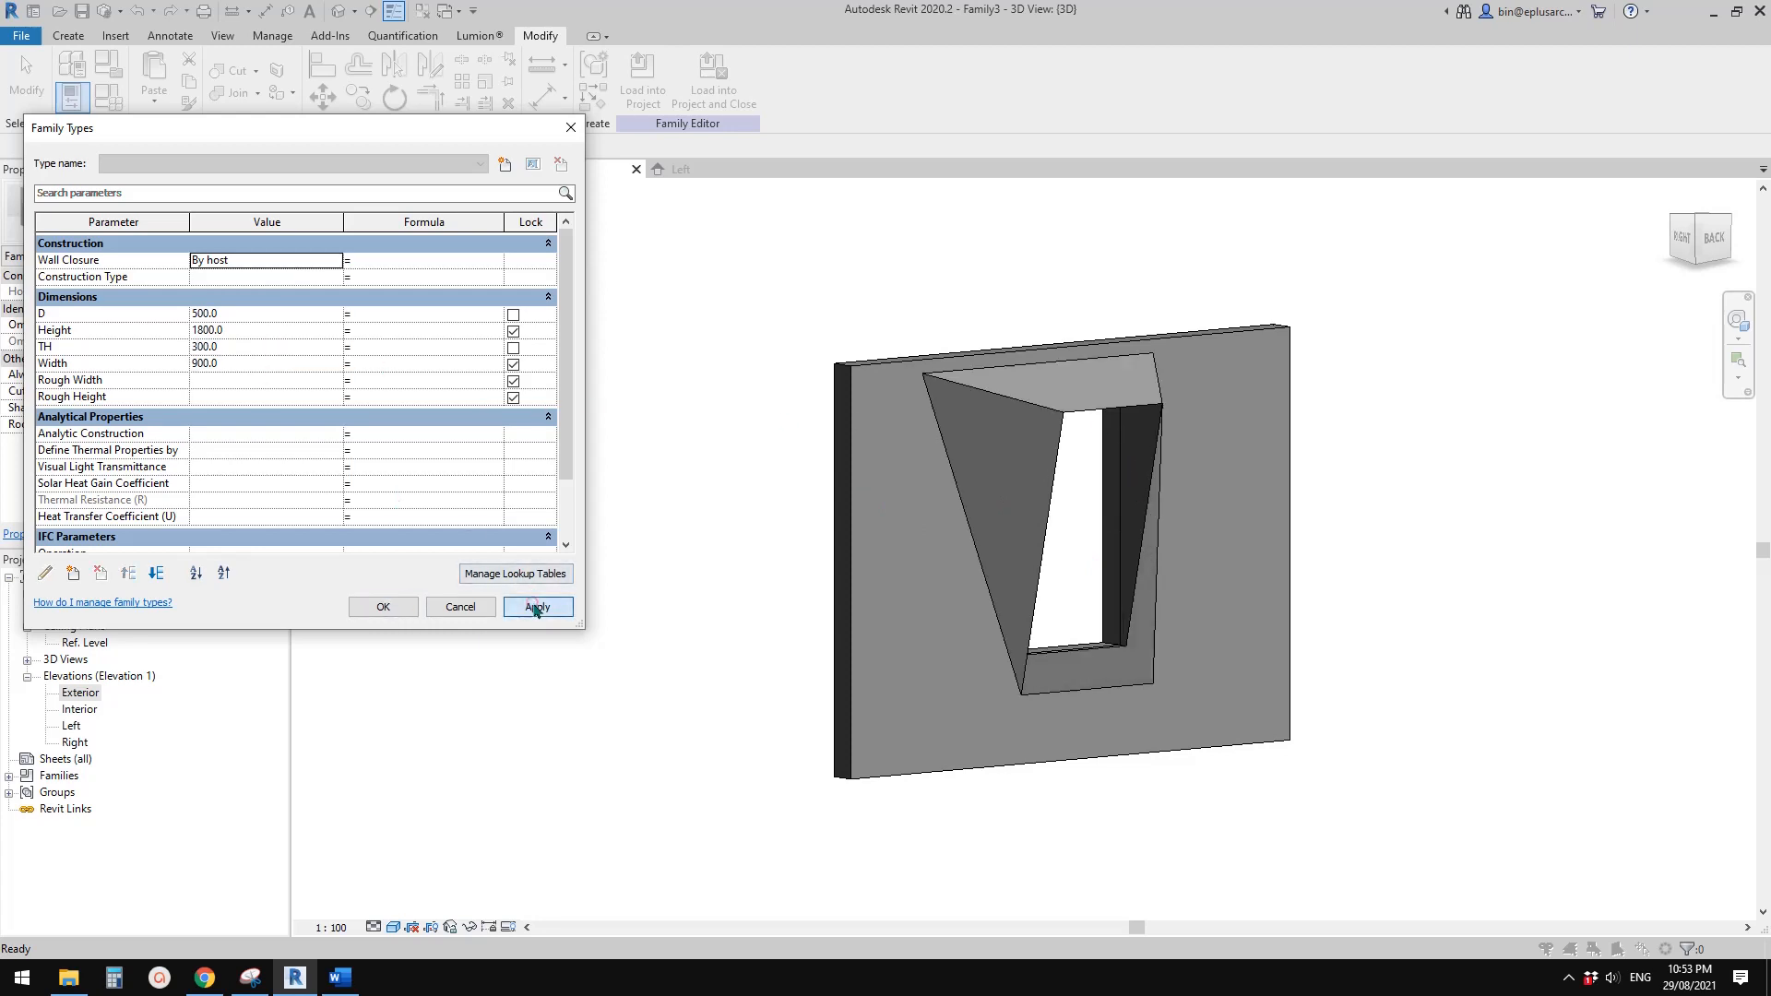
pyautogui.click(378, 605)
# Examine the angled reveals, jambs and sill of the window opening in 3D, comparing them with the reference façade photo
pyautogui.keyDown('shift'); pyautogui.moveTo(618, 602); pyautogui.dragTo(937, 725, button='middle'); pyautogui.keyUp('shift')
pyautogui.scroll(2, 832, 754)
pyautogui.keyDown('shift'); pyautogui.moveTo(882, 476); pyautogui.dragTo(991, 524, button='middle'); pyautogui.keyUp('shift')
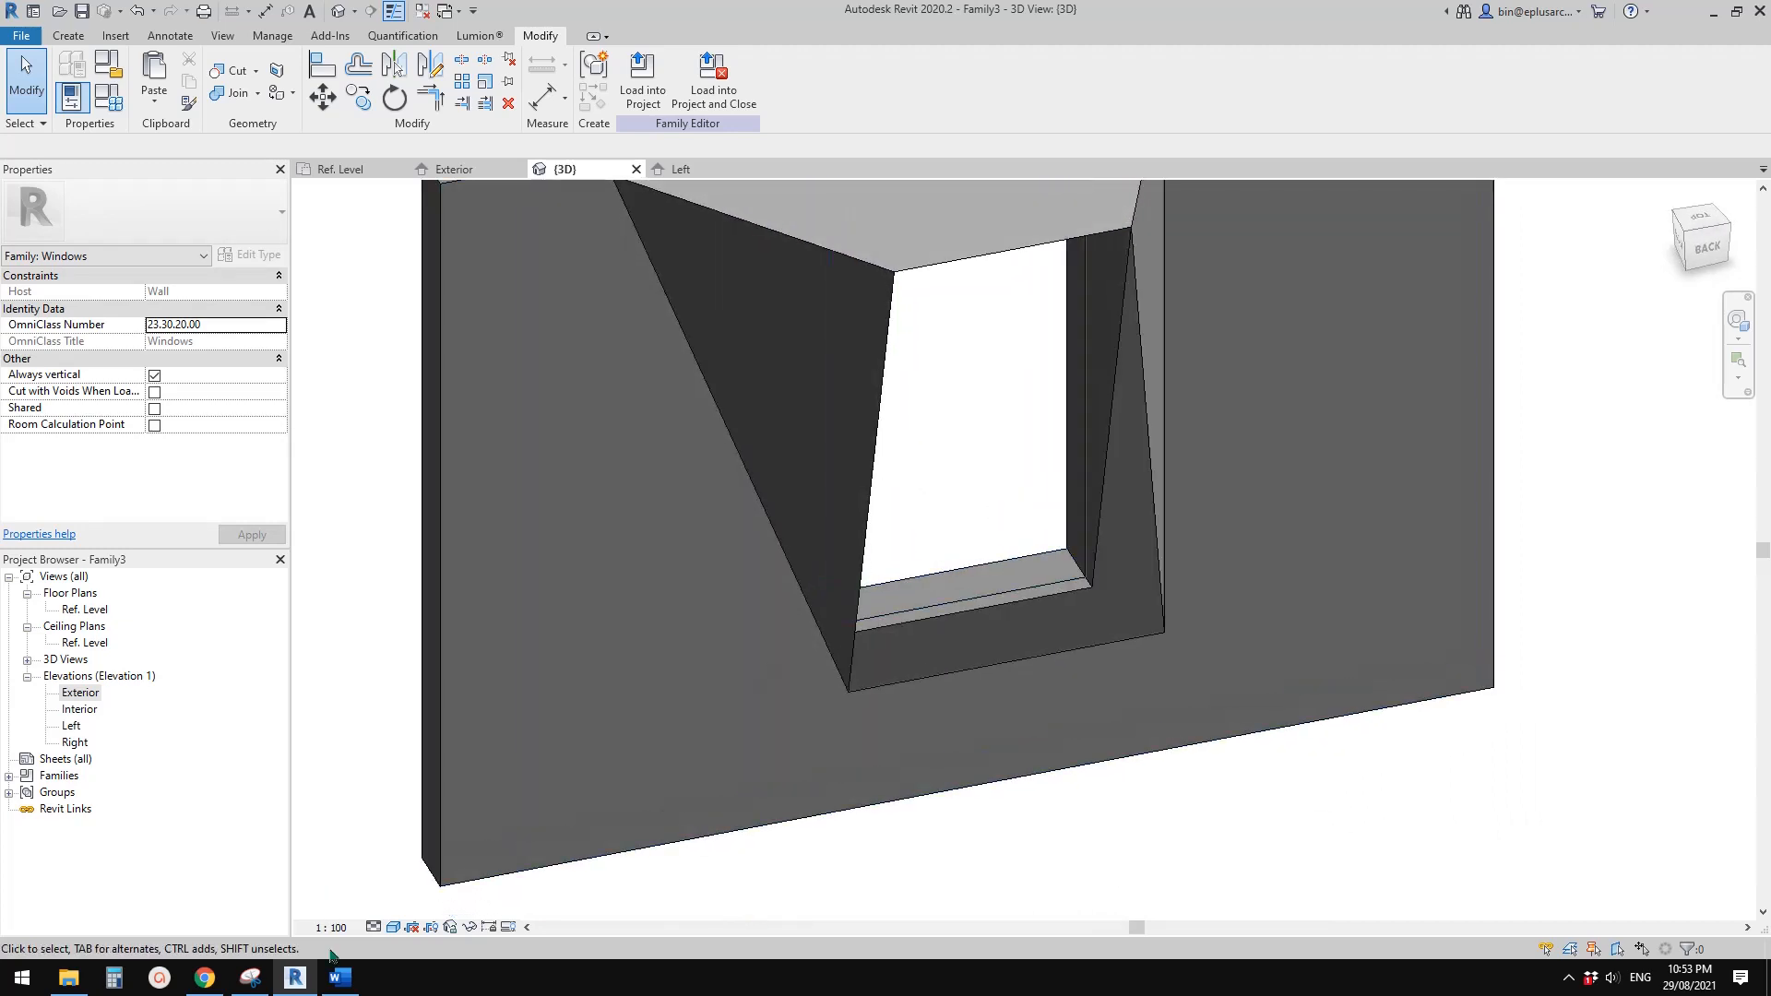
pyautogui.click(252, 980)
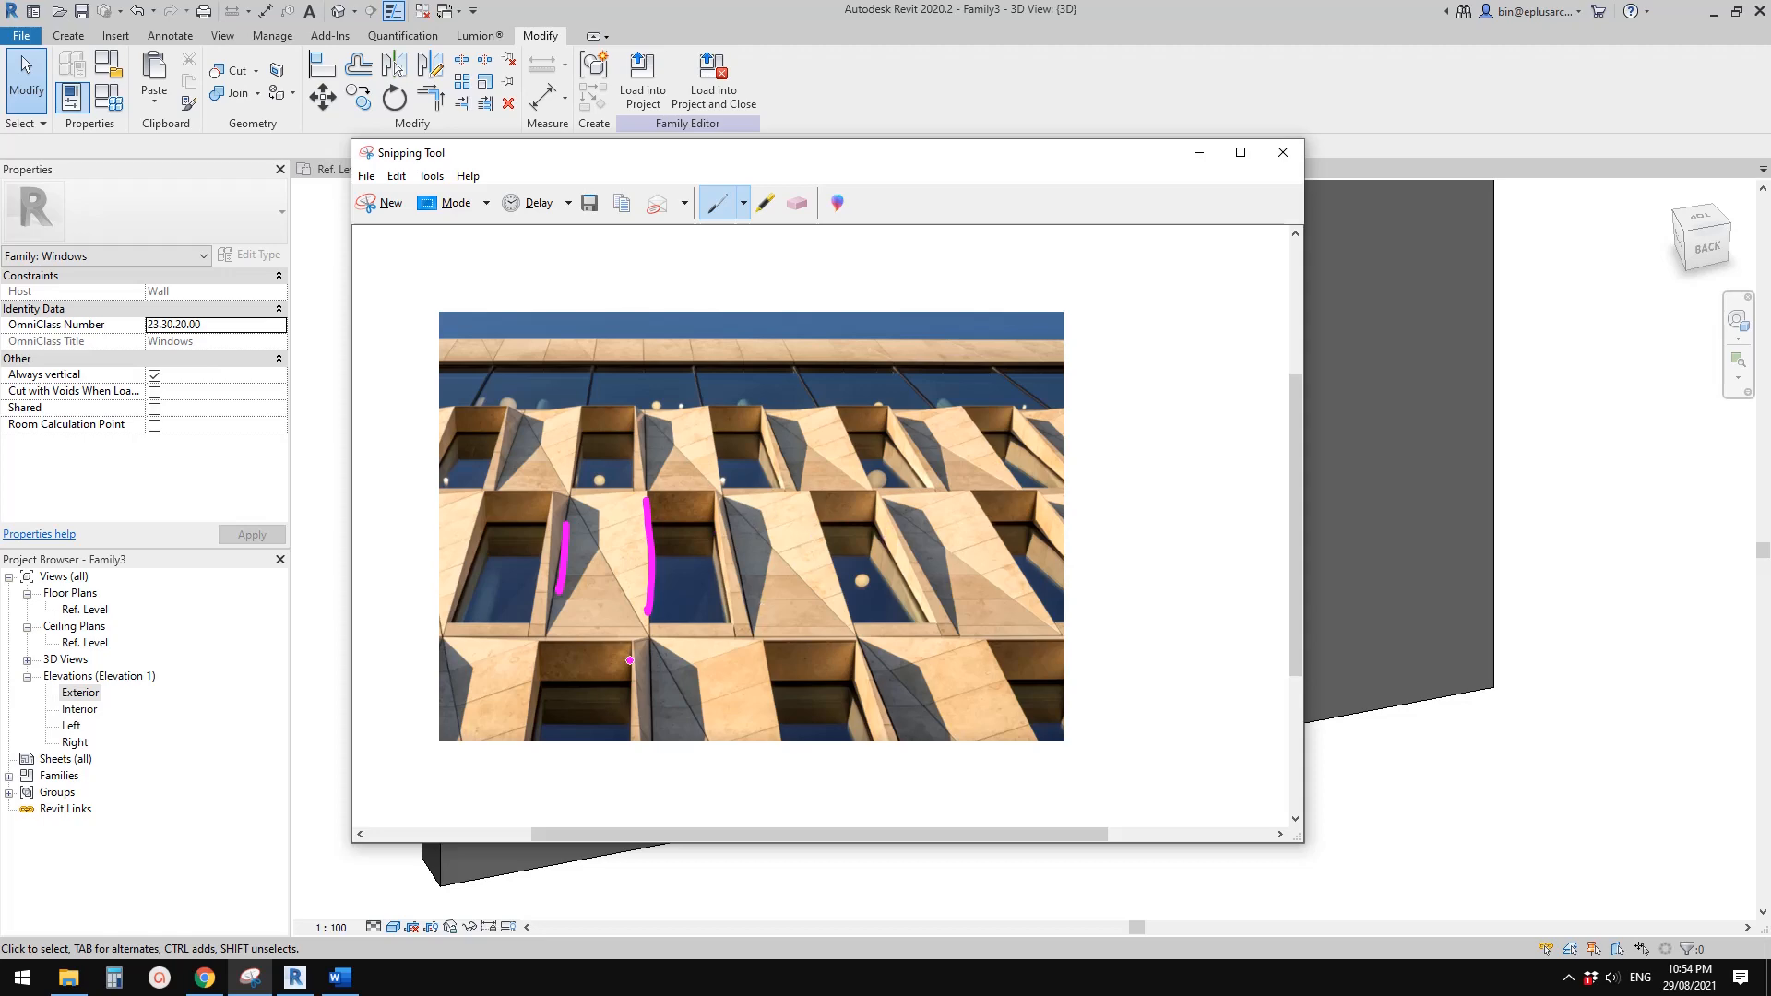
pyautogui.click(381, 885)
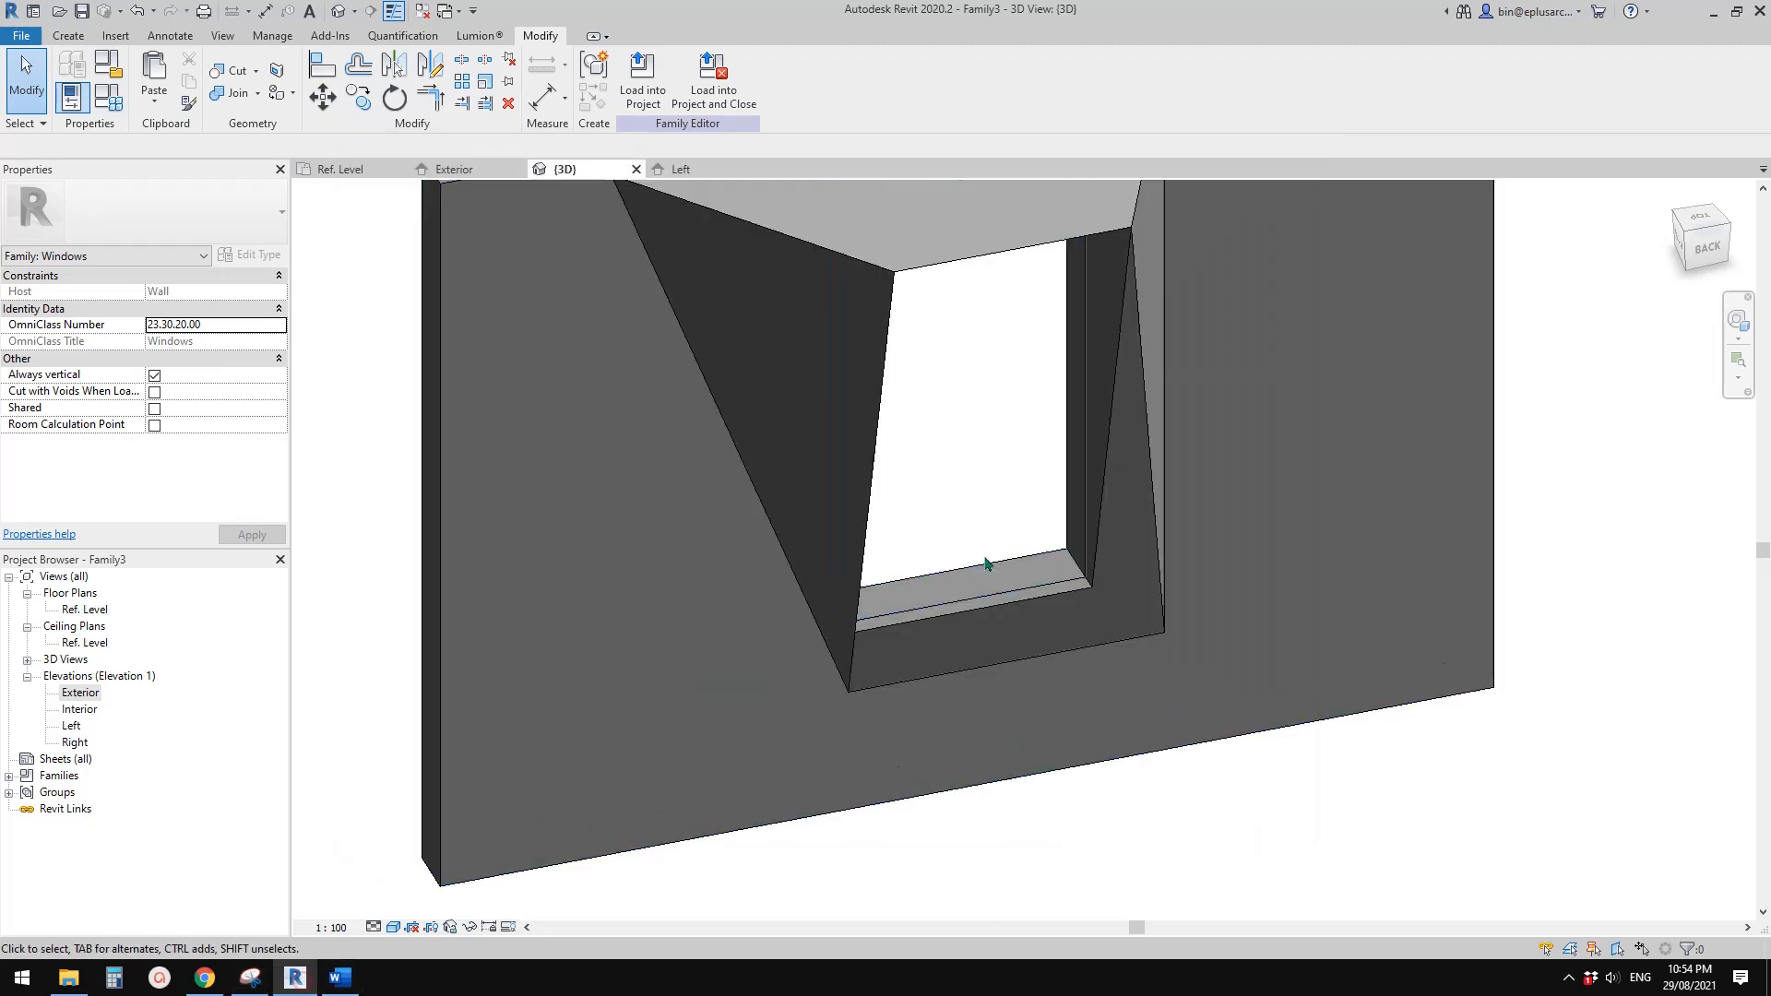
pyautogui.keyDown('shift'); pyautogui.moveTo(879, 561); pyautogui.dragTo(1065, 341, button='middle'); pyautogui.keyUp('shift')
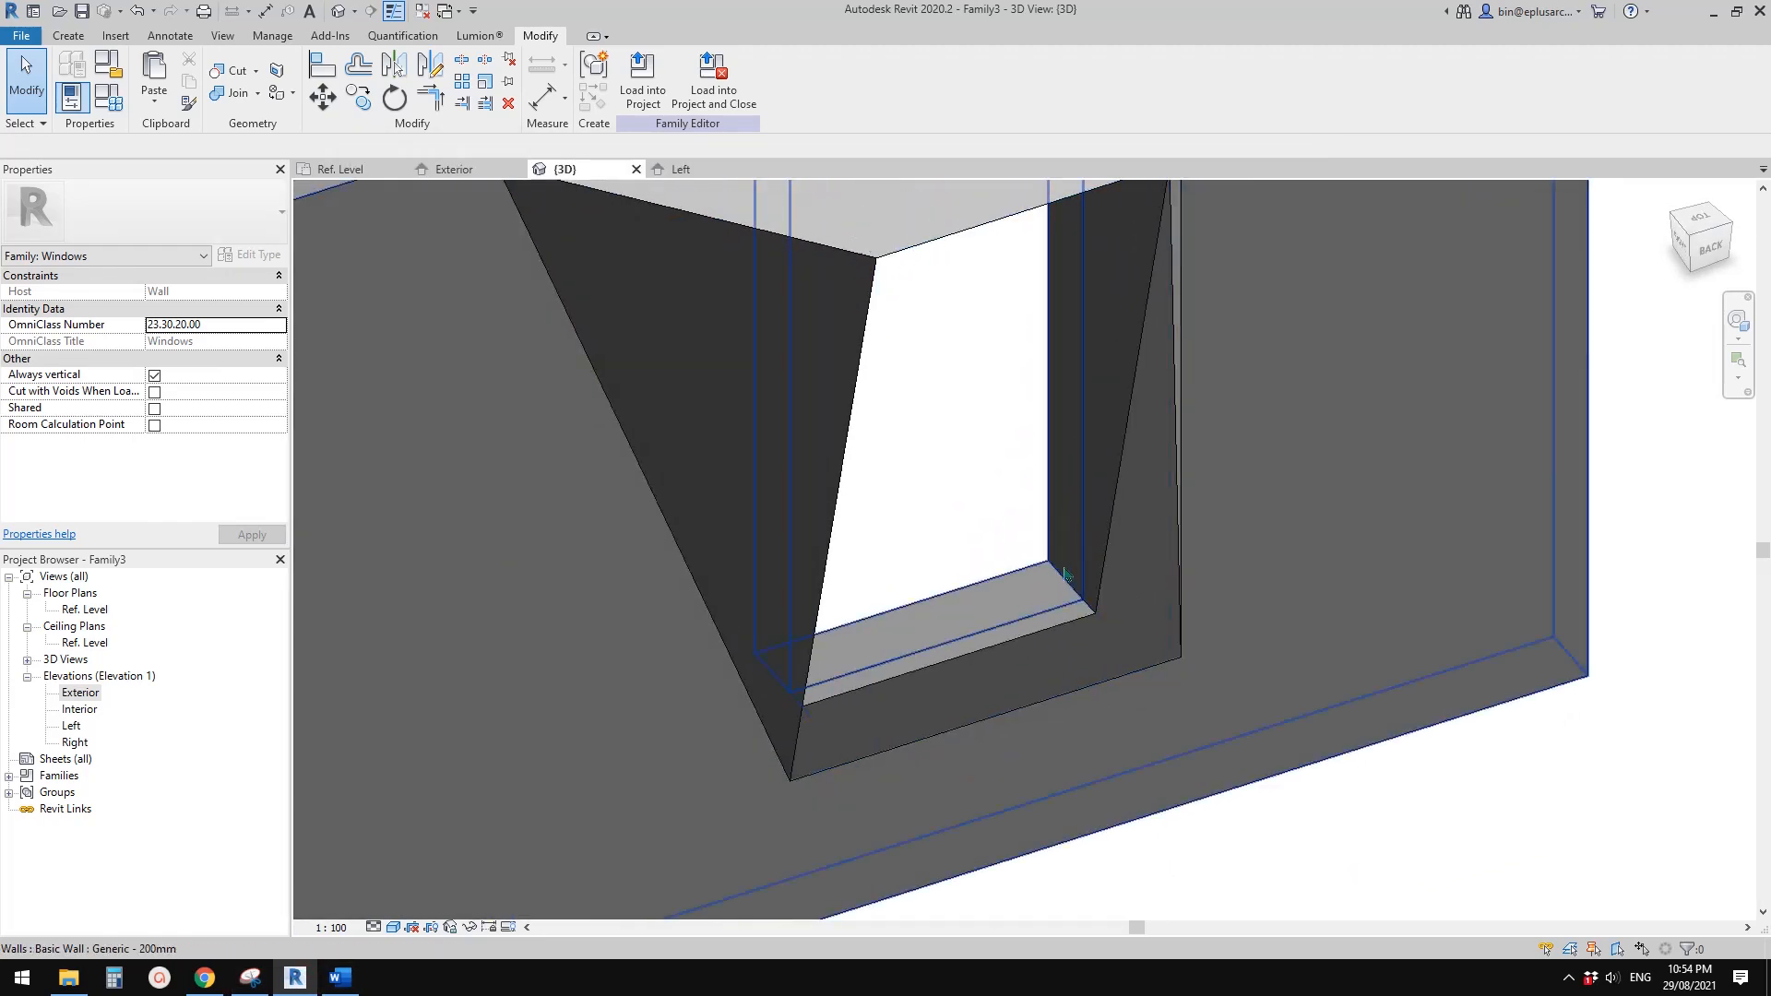
pyautogui.scroll(-3, 1026, 528)
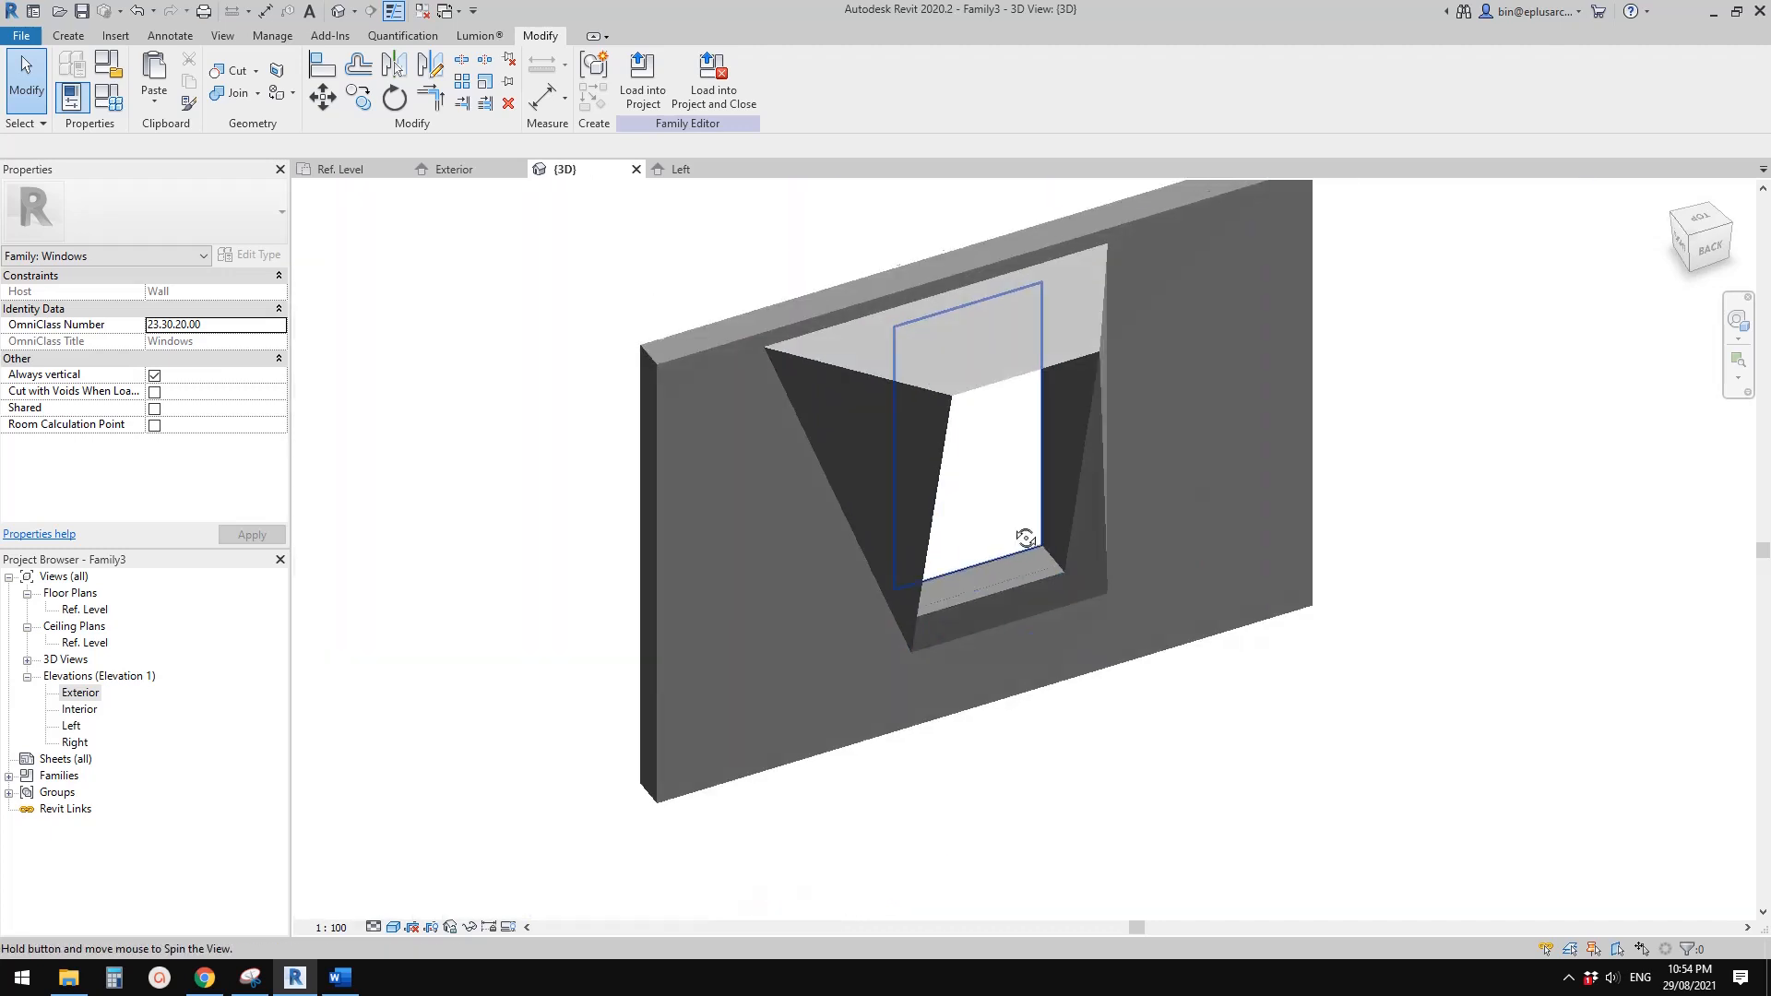
pyautogui.keyDown('shift'); pyautogui.moveTo(1026, 538); pyautogui.dragTo(1037, 480, button='middle'); pyautogui.keyUp('shift')
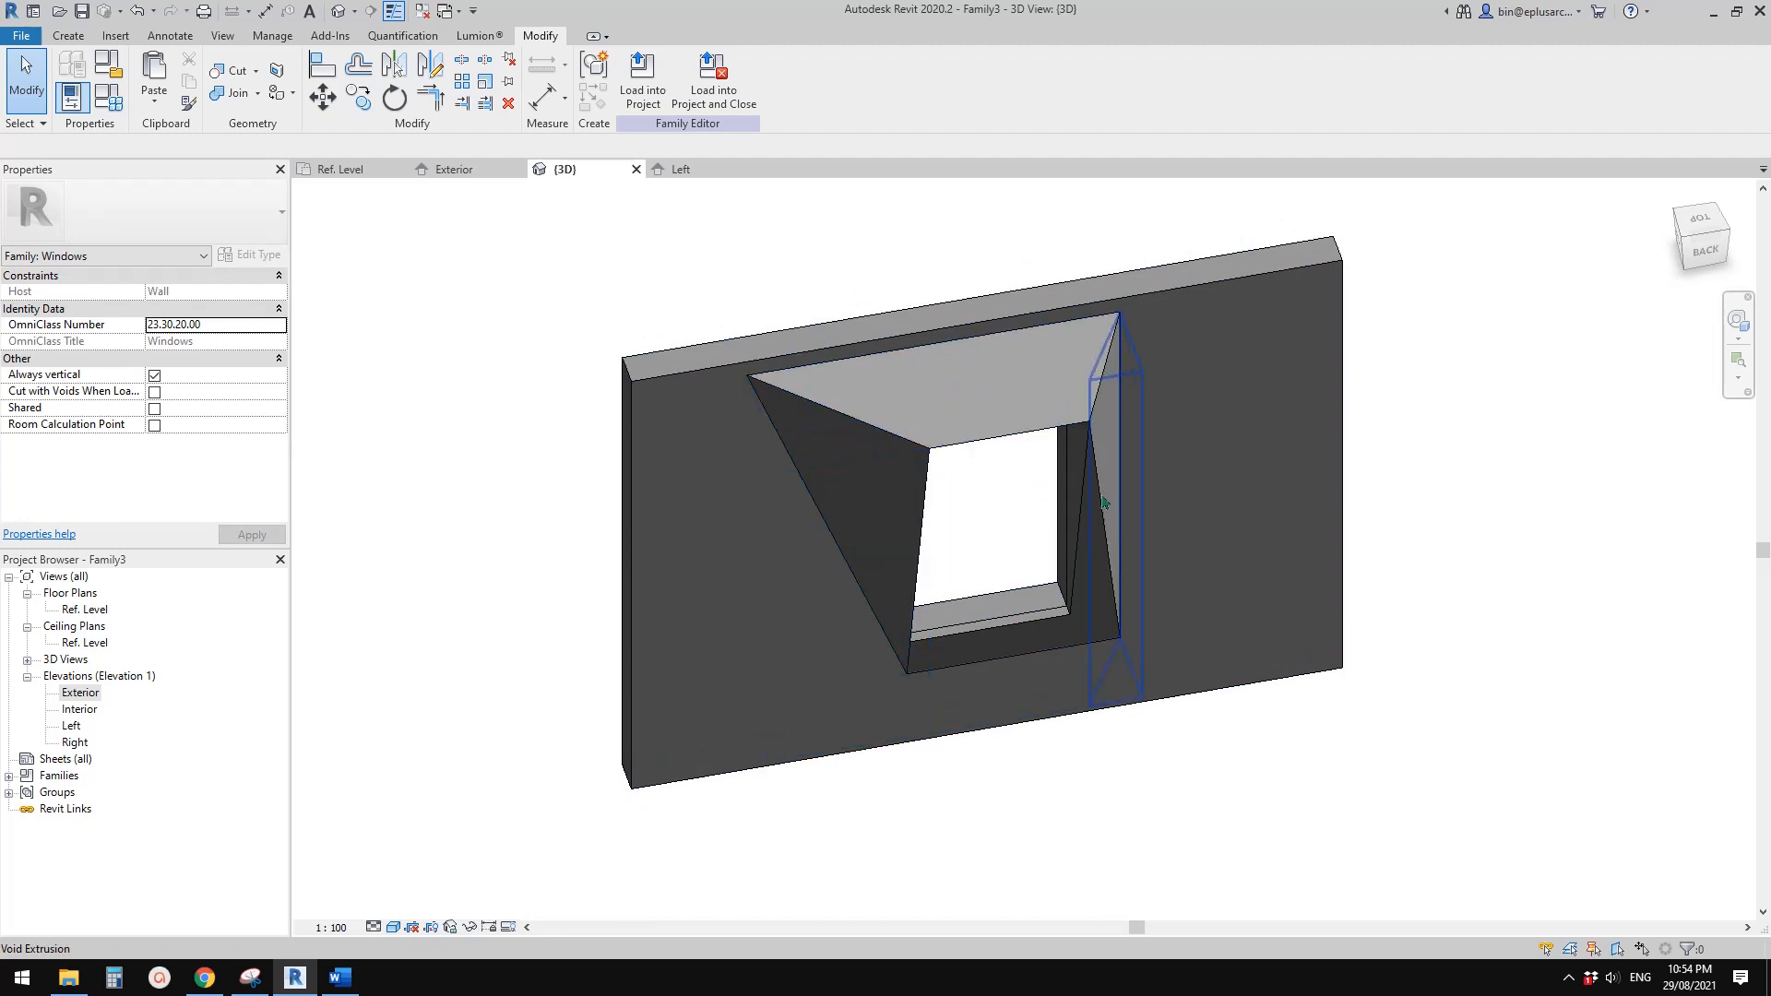
pyautogui.keyDown('shift'); pyautogui.moveTo(1068, 563); pyautogui.dragTo(1043, 591, button='middle'); pyautogui.keyUp('shift')
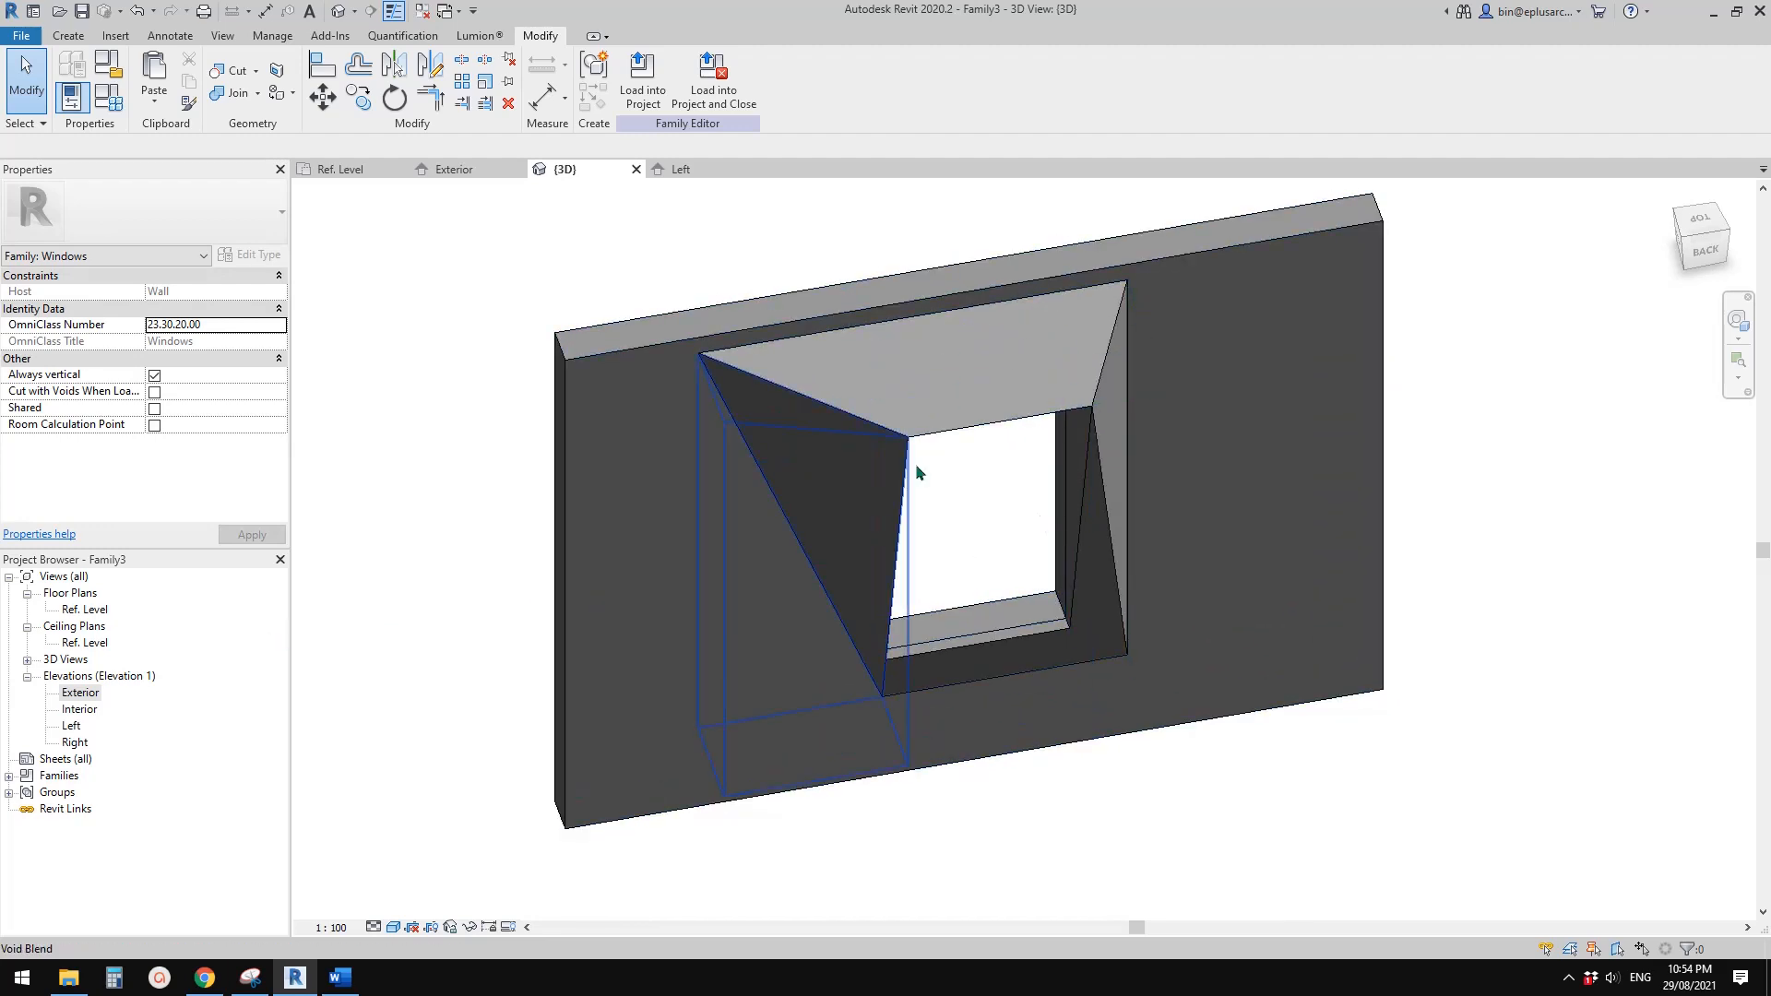
pyautogui.scroll(3, 1061, 618)
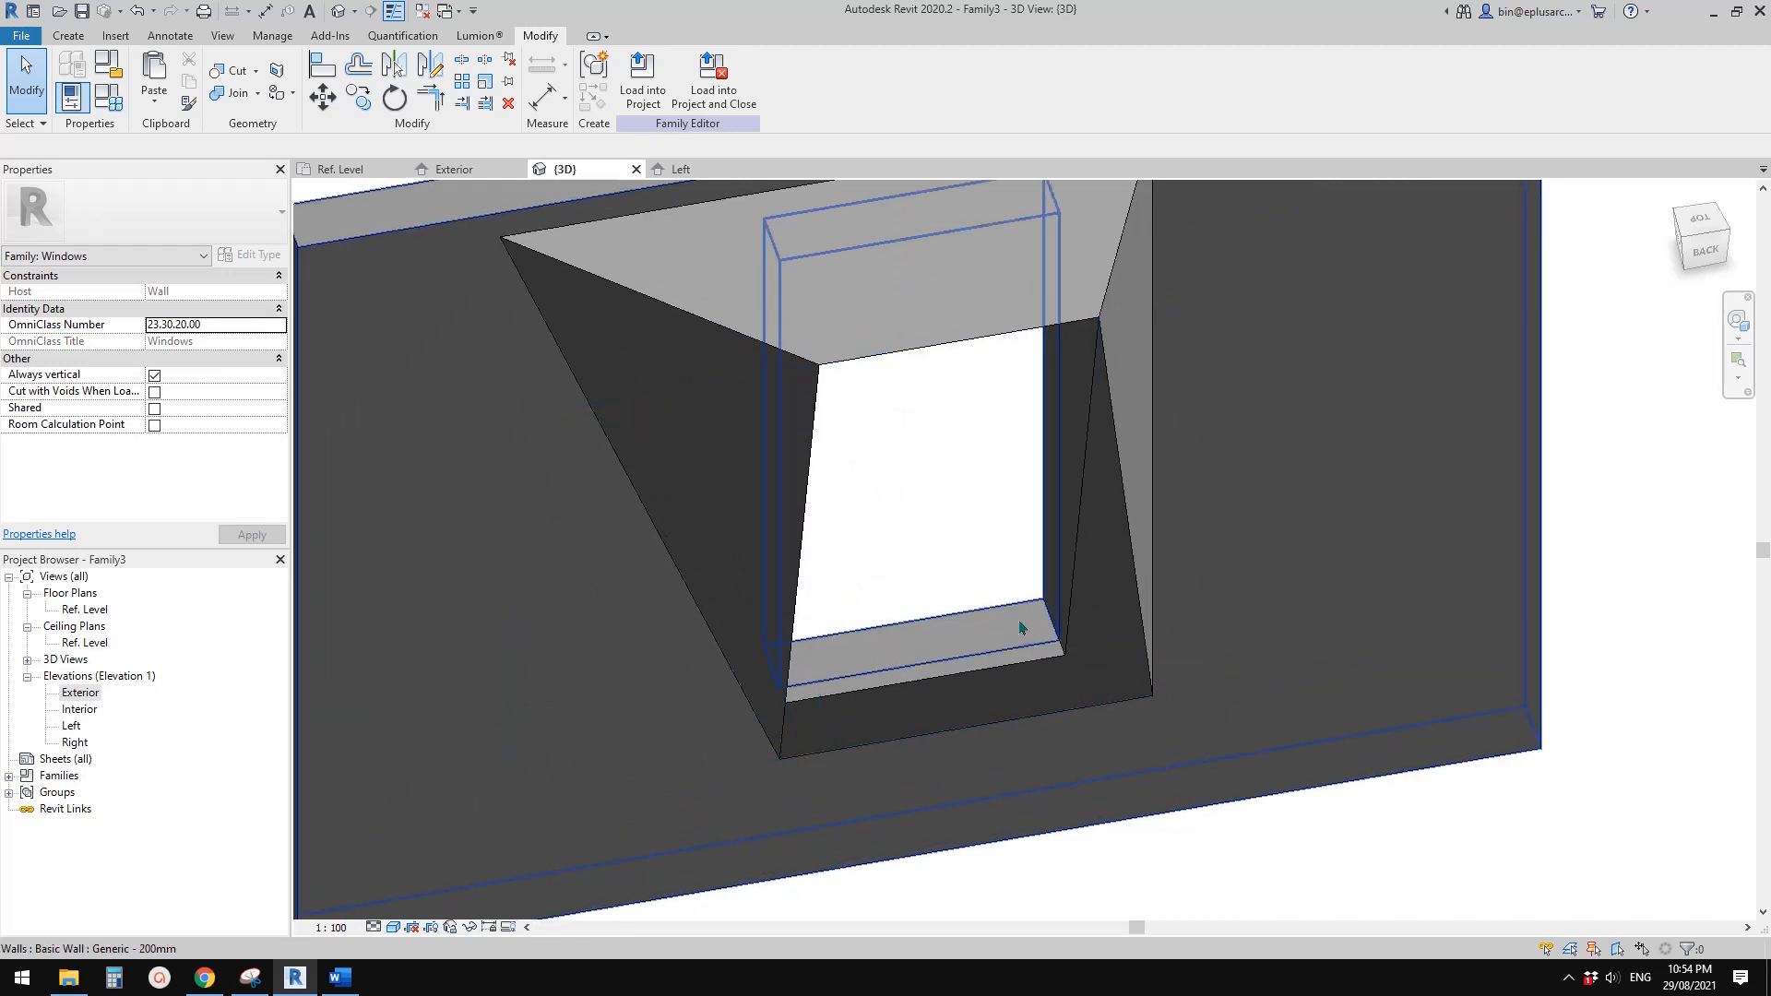
pyautogui.moveTo(979, 637)
pyautogui.mouseDown(button='middle')
pyautogui.moveTo(1008, 617)
pyautogui.moveTo(985, 622)
pyautogui.mouseUp(button='middle')
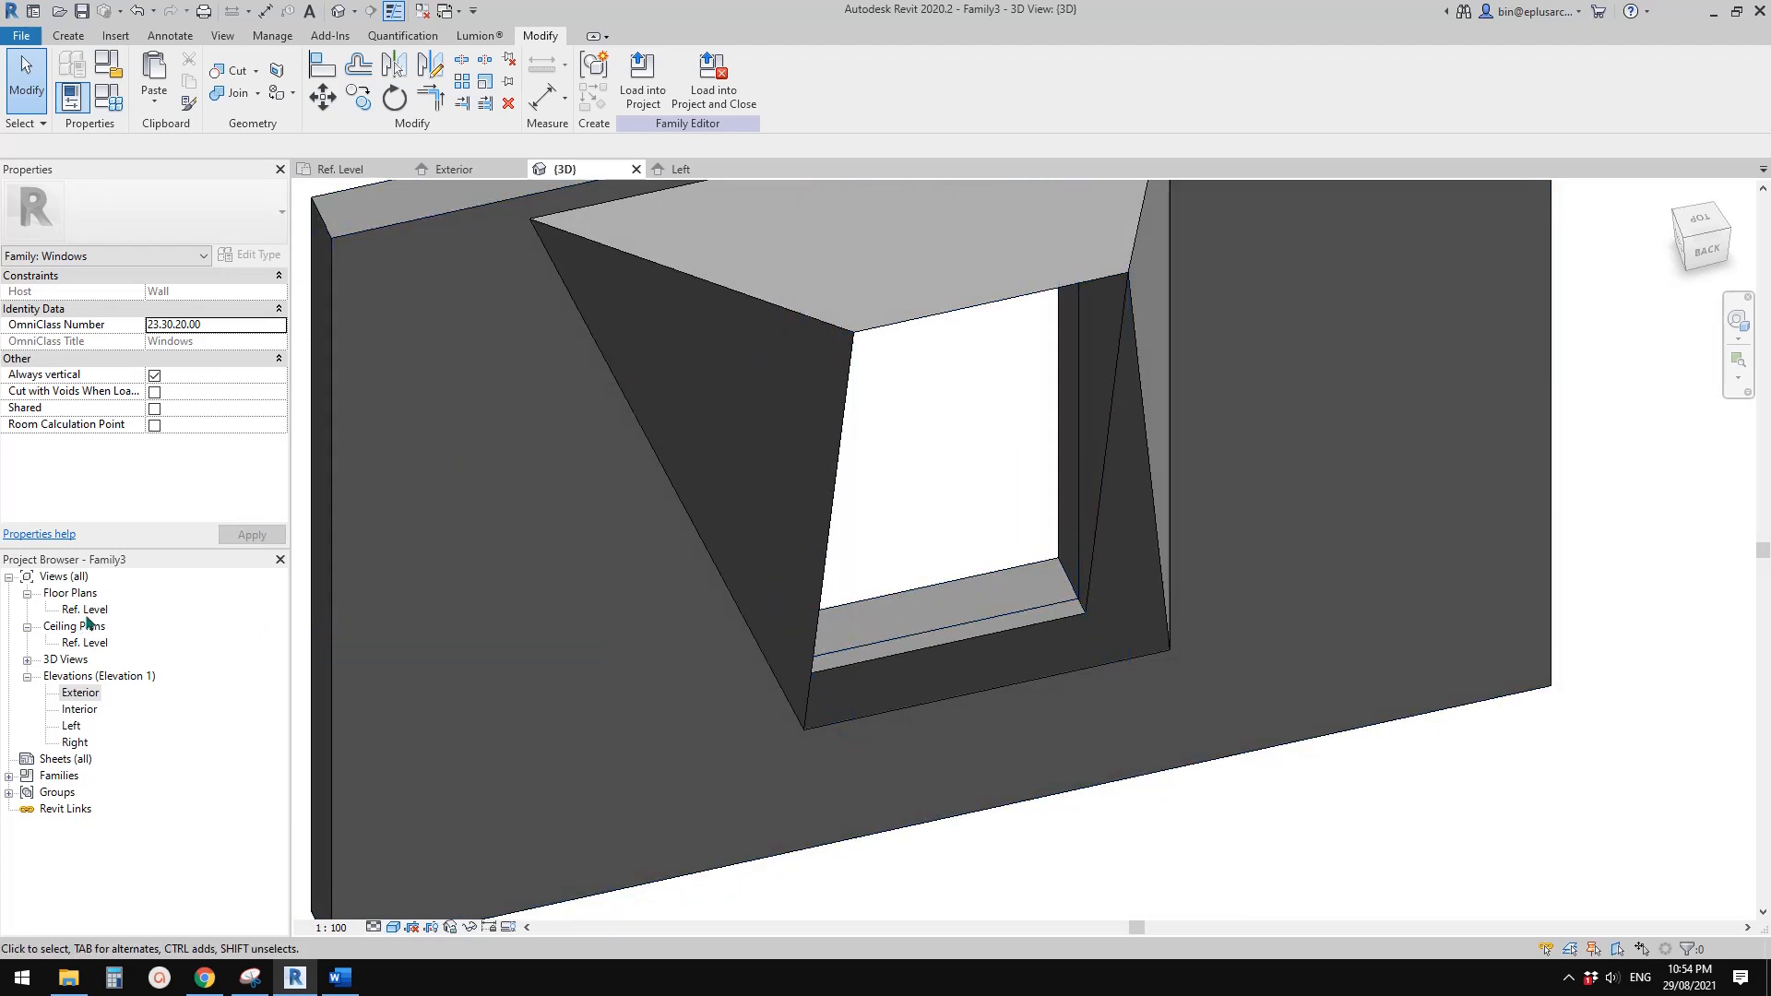
# In the Exterior elevation, sketch a rectangular extrusion profile across the window opening and lock its four sides to the reference planes
pyautogui.doubleClick(78, 697)
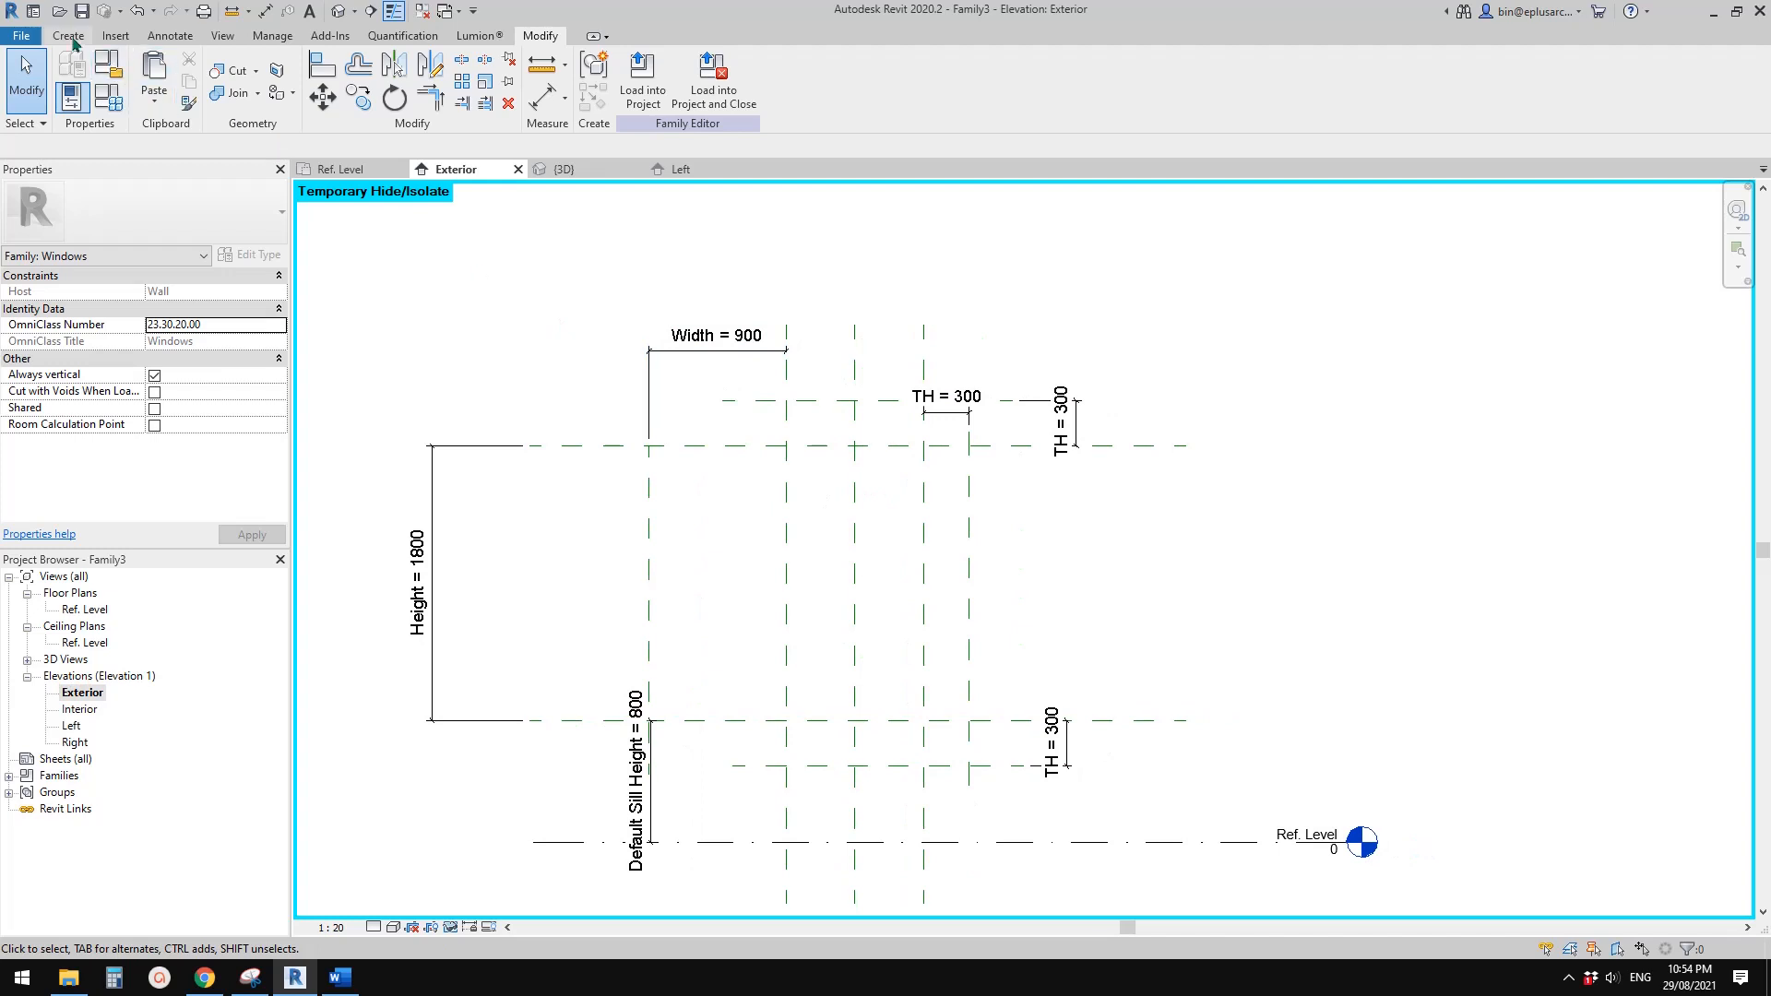
pyautogui.click(68, 36)
pyautogui.click(156, 78)
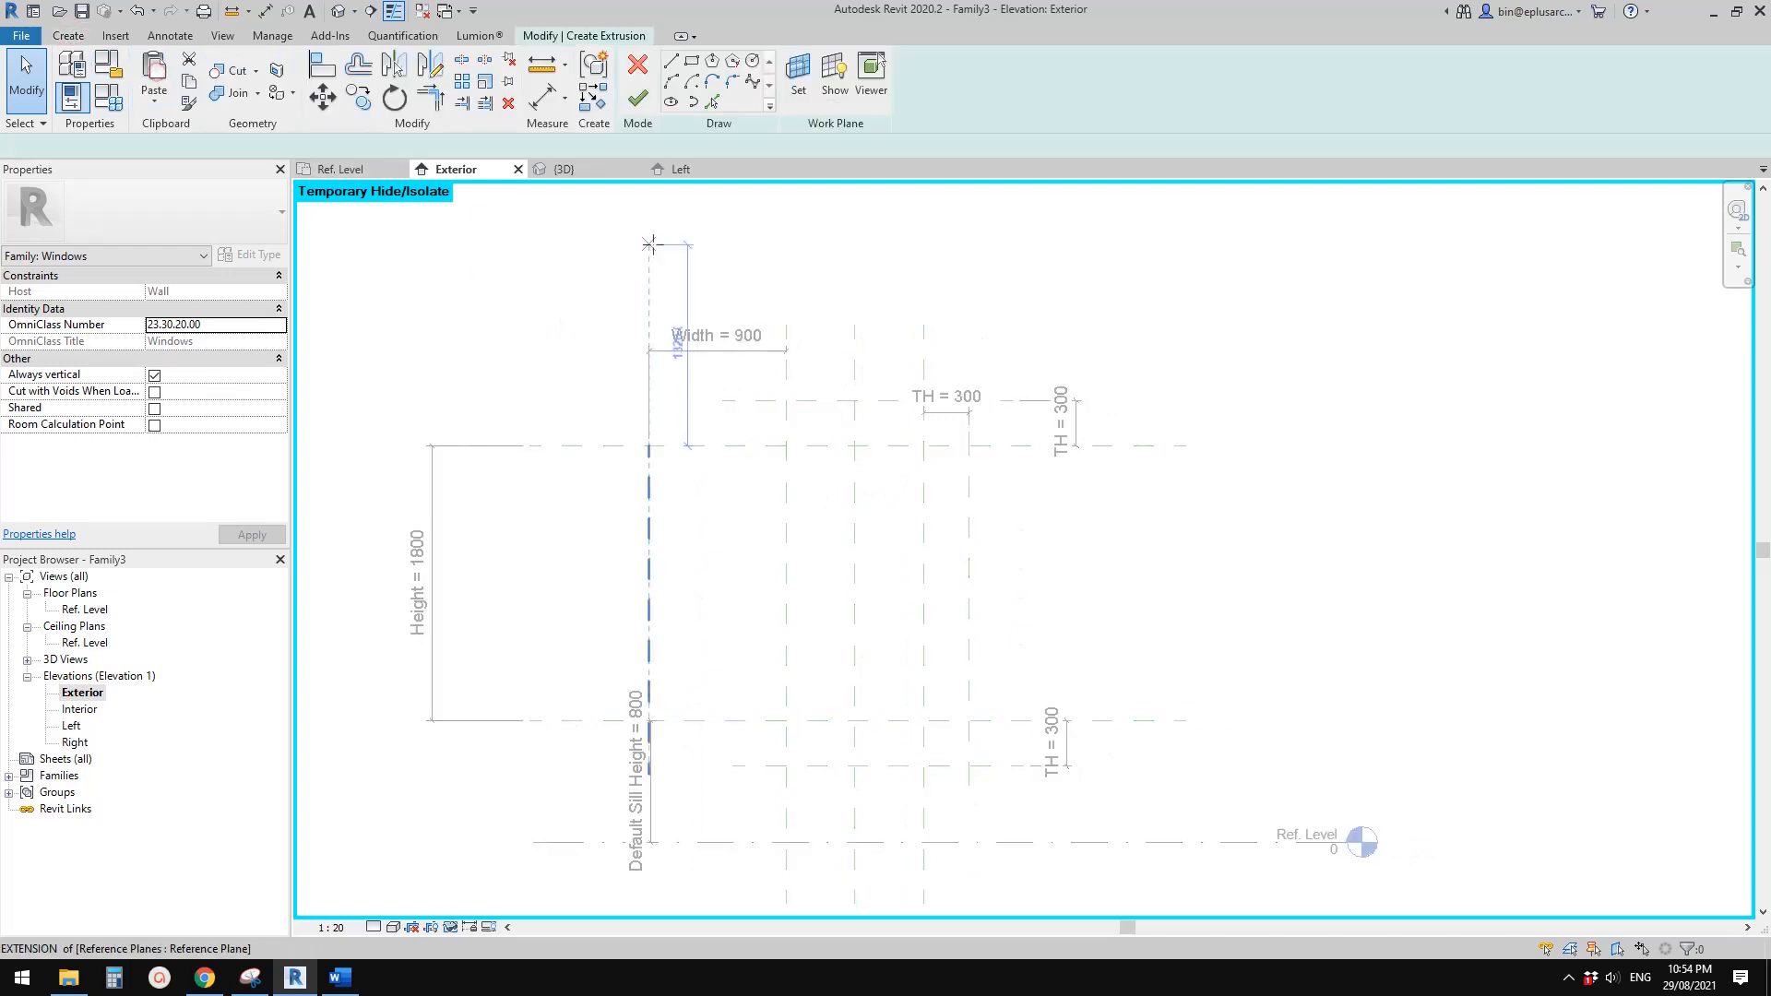
pyautogui.click(691, 63)
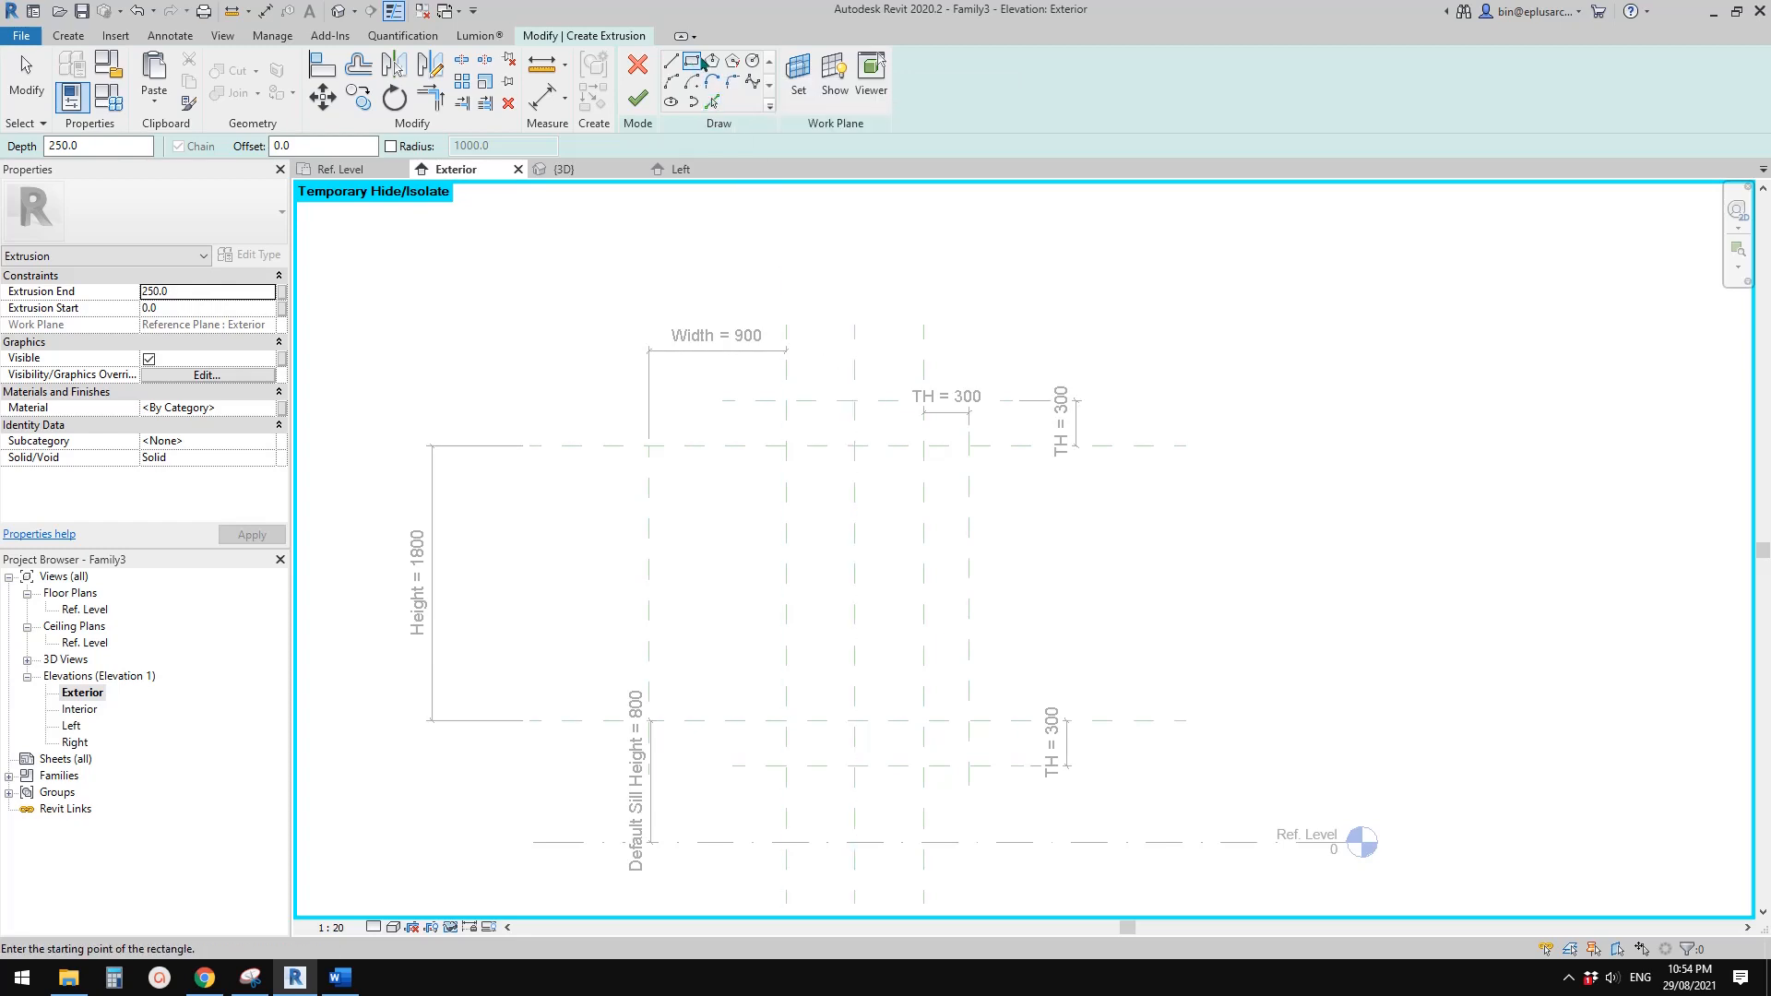
pyautogui.click(786, 446)
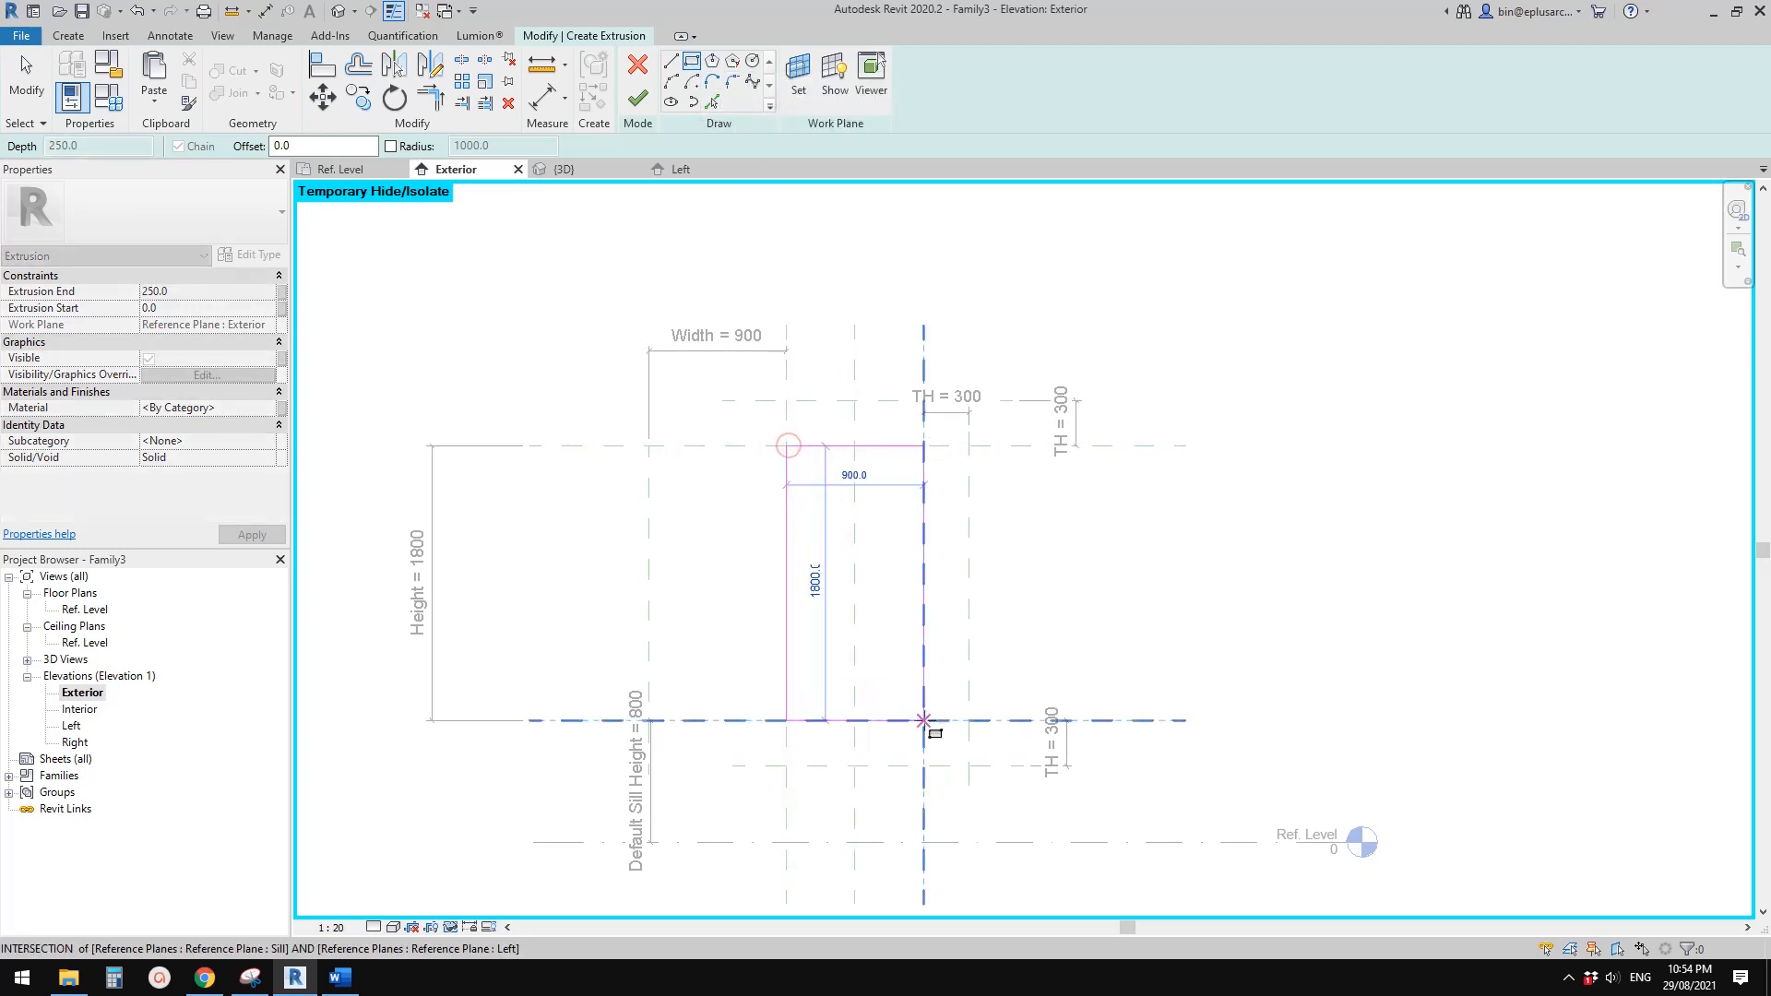
pyautogui.click(923, 720)
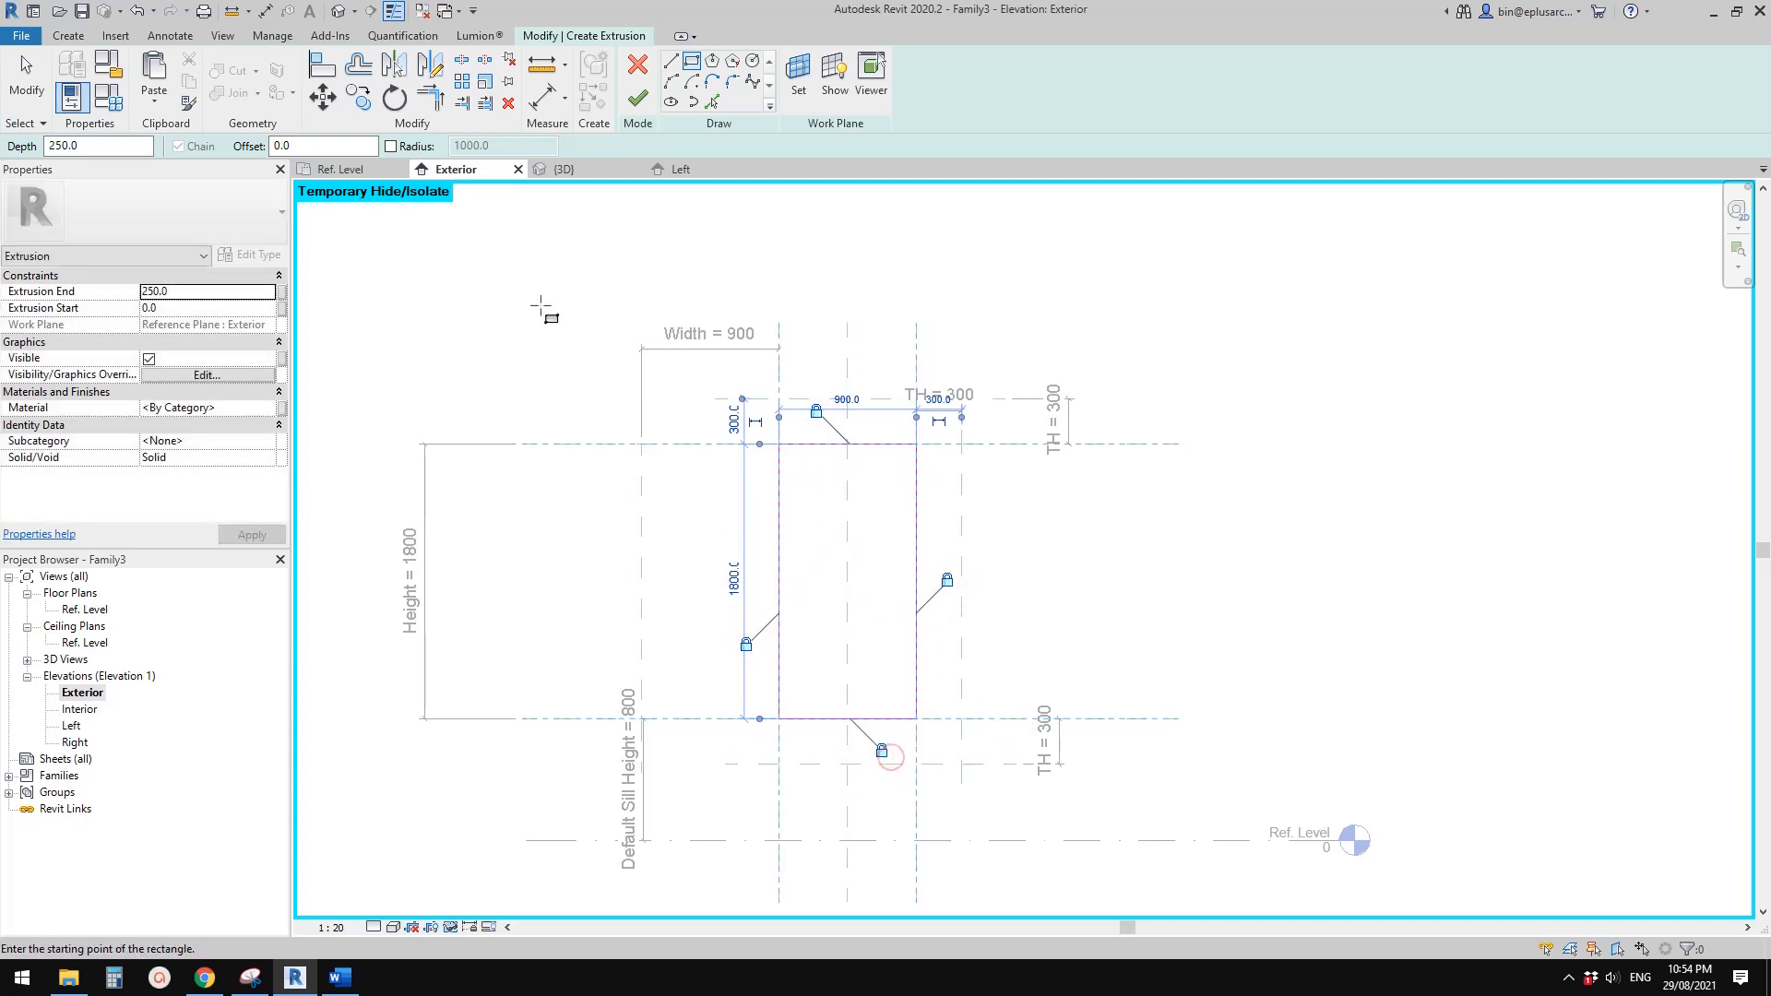
# Set the extrusion end of the window pane to 12, starting at 0
pyautogui.click(206, 292)
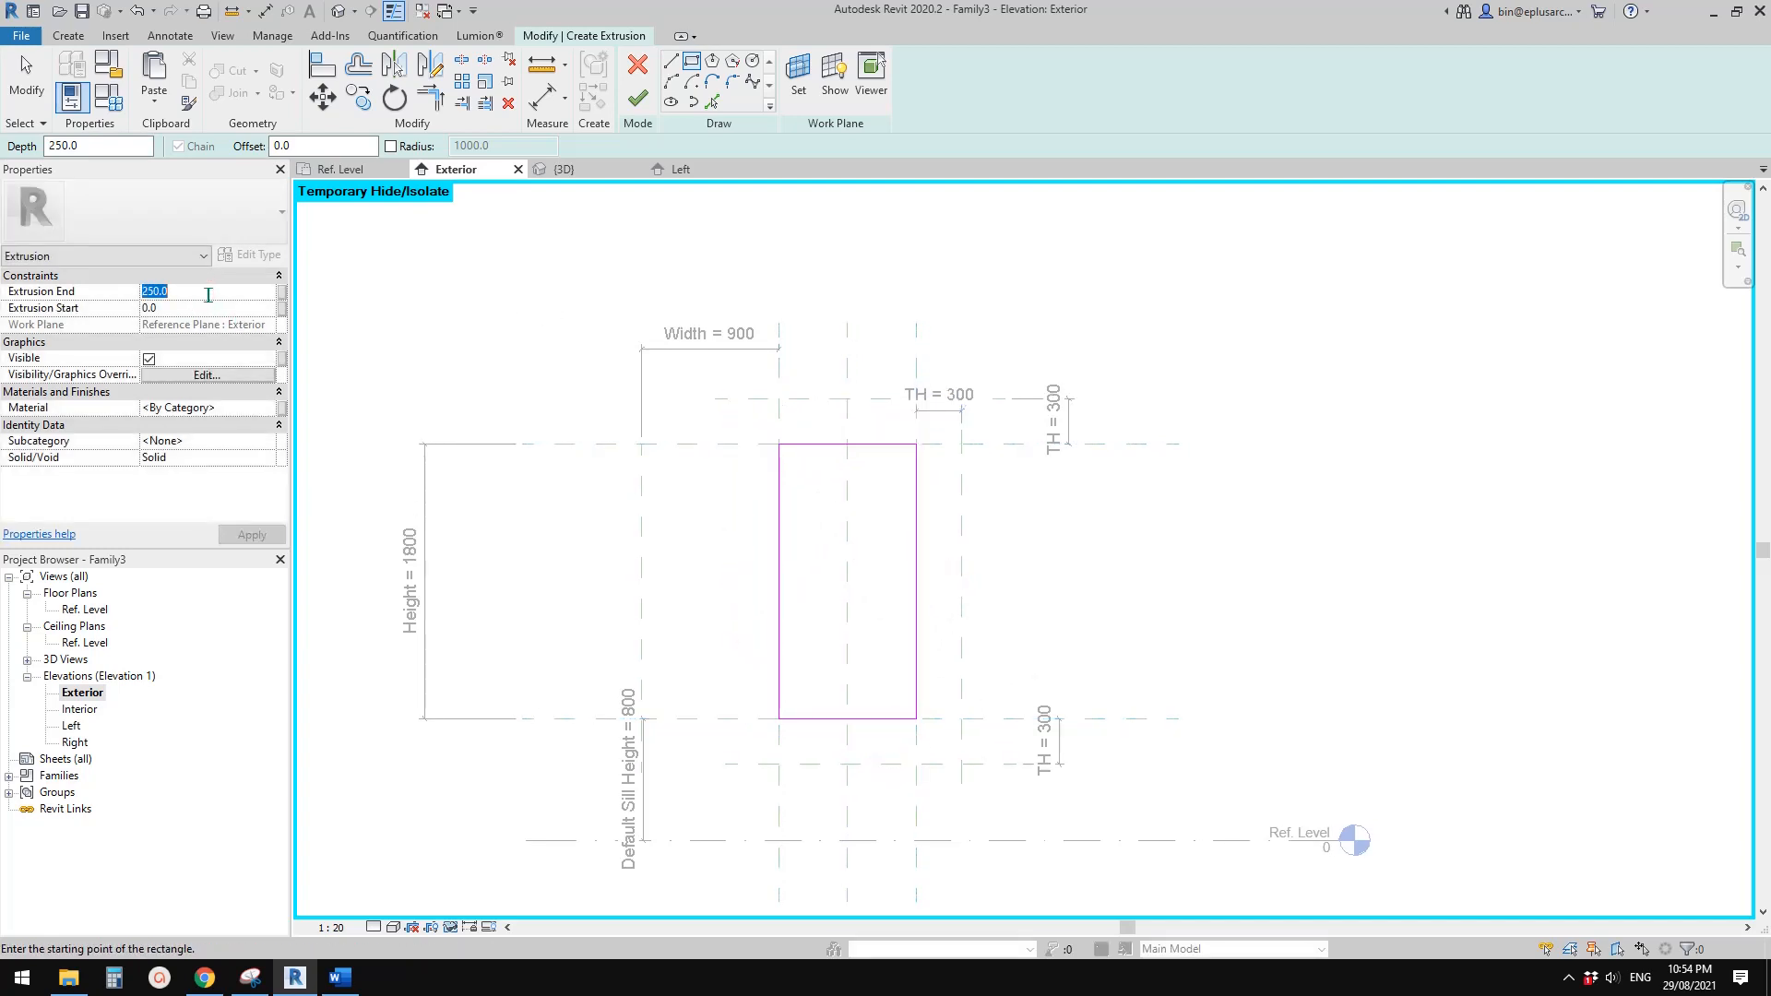
pyautogui.write('12')
pyautogui.write('0')
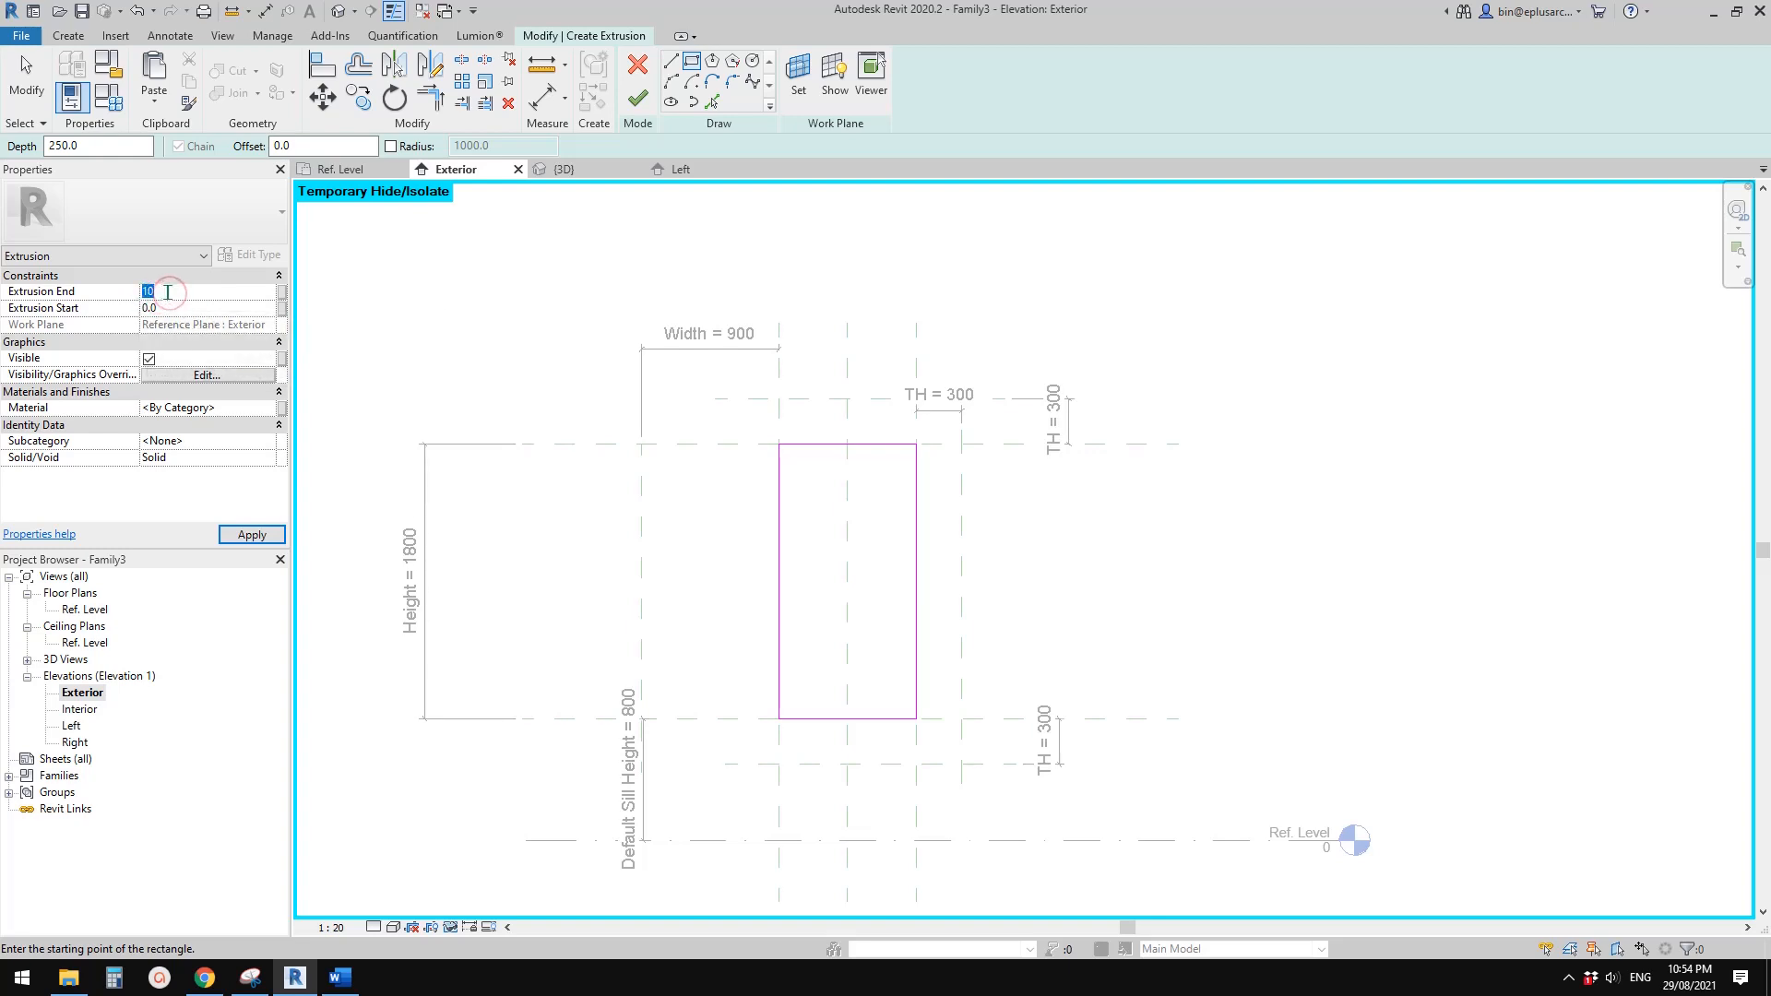
pyautogui.click(212, 305)
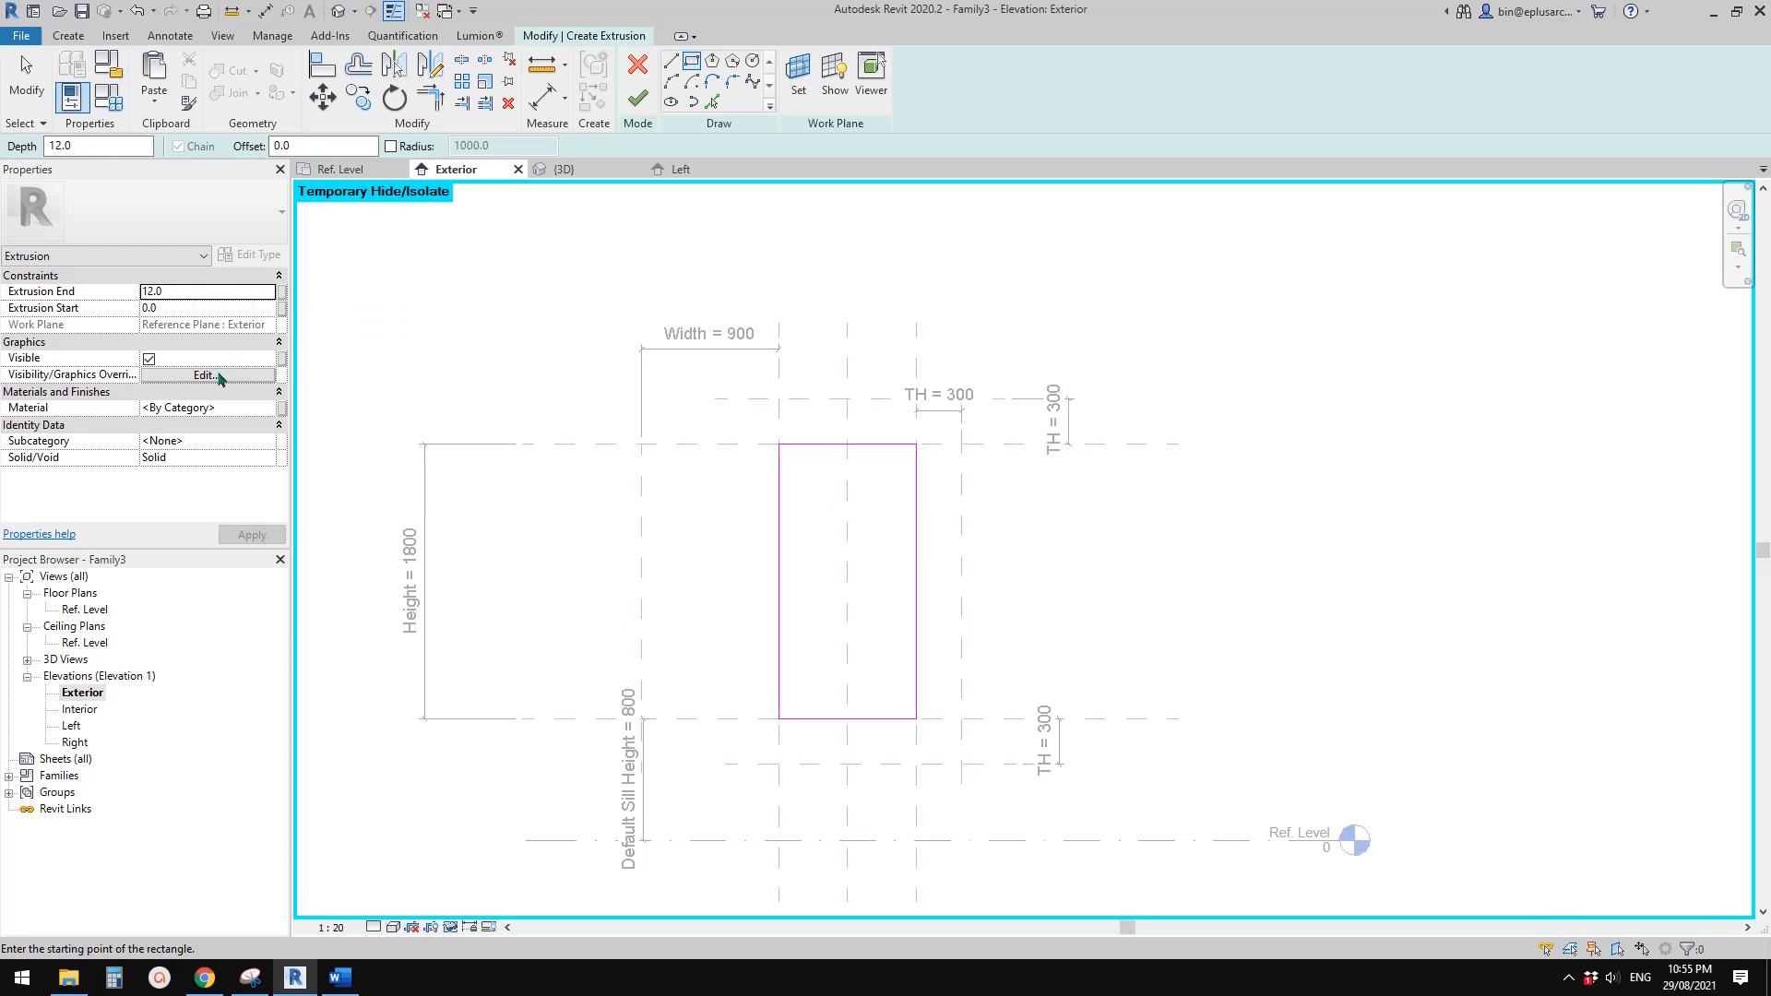
# Assign the Glass material and the Glass subcategory to the pane and finish the extrusion
pyautogui.click(235, 410)
pyautogui.write('GL;A')
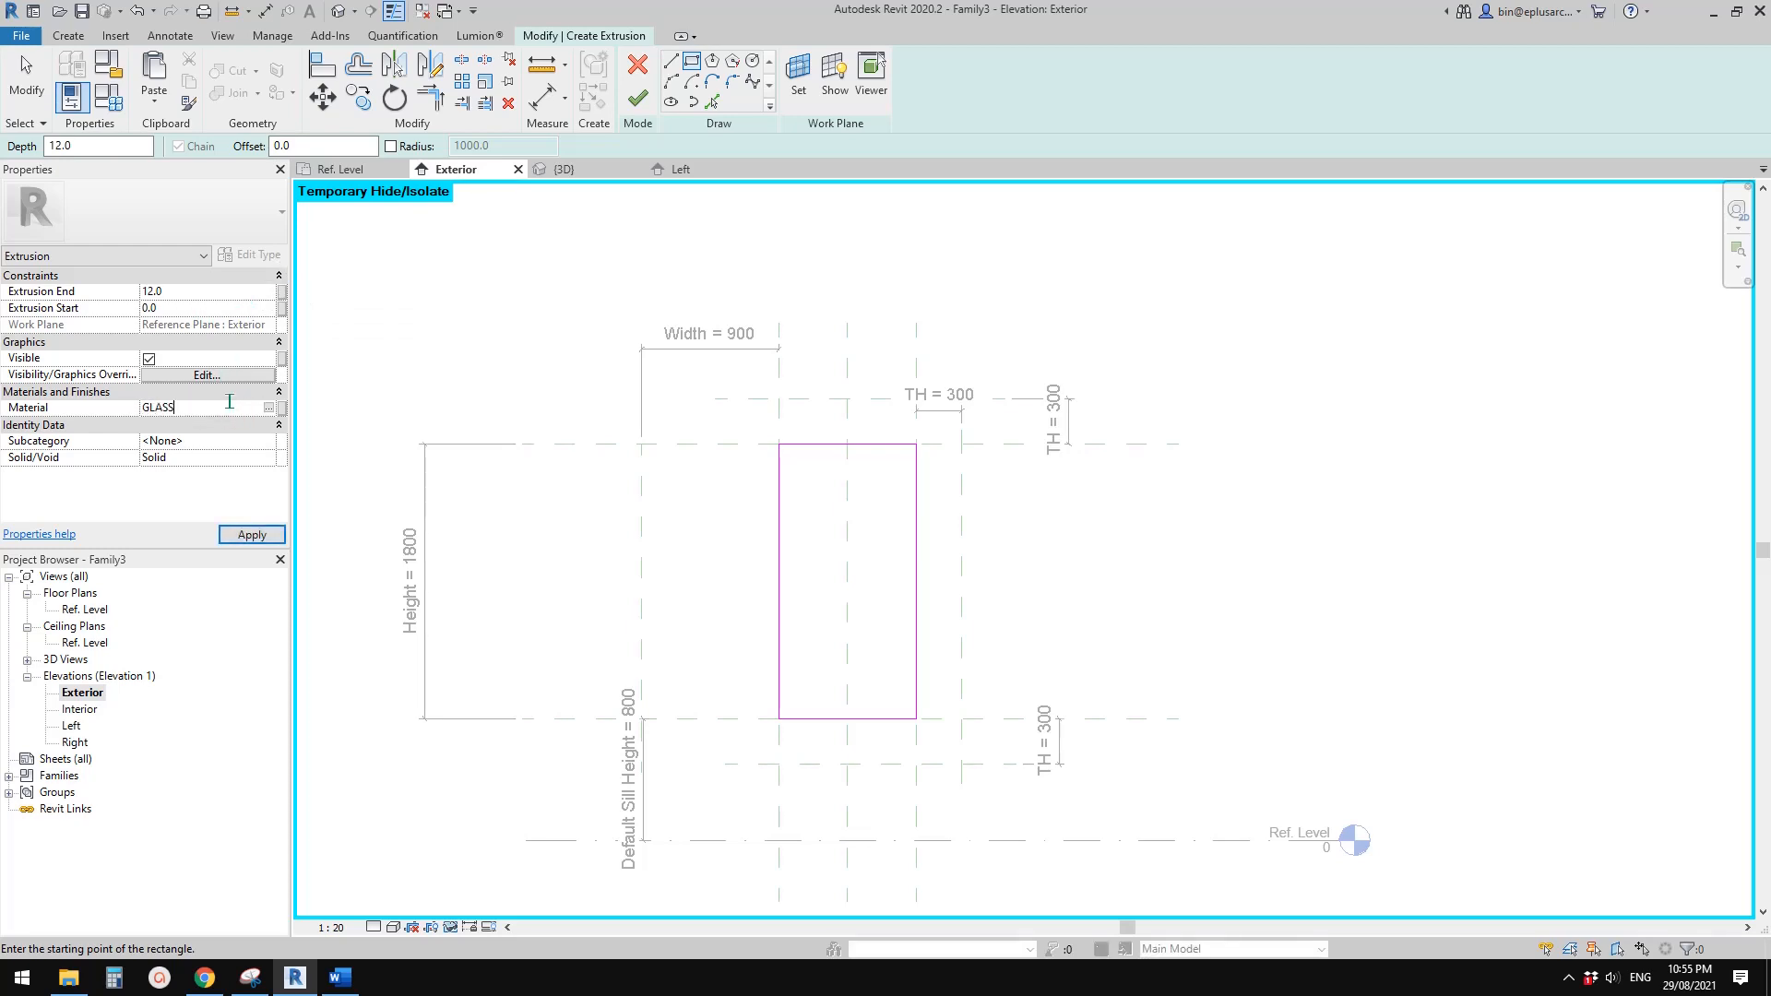
pyautogui.click(224, 442)
pyautogui.click(266, 441)
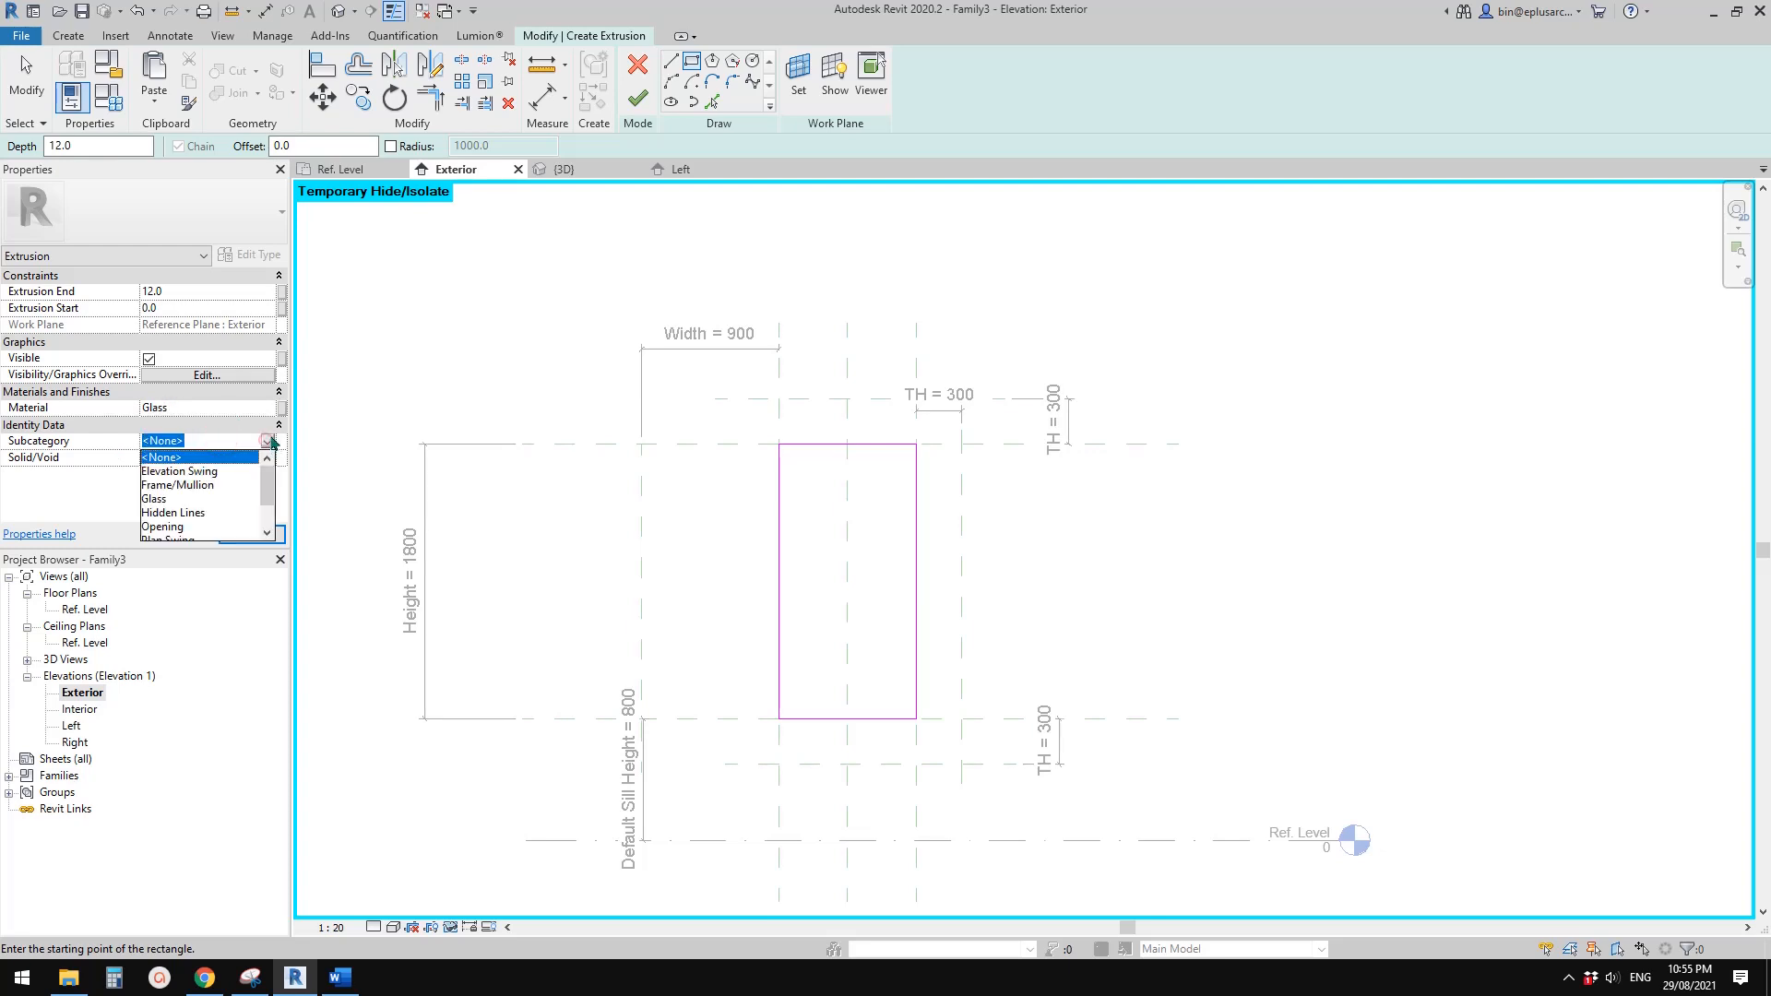
pyautogui.scroll(-2, 258, 482)
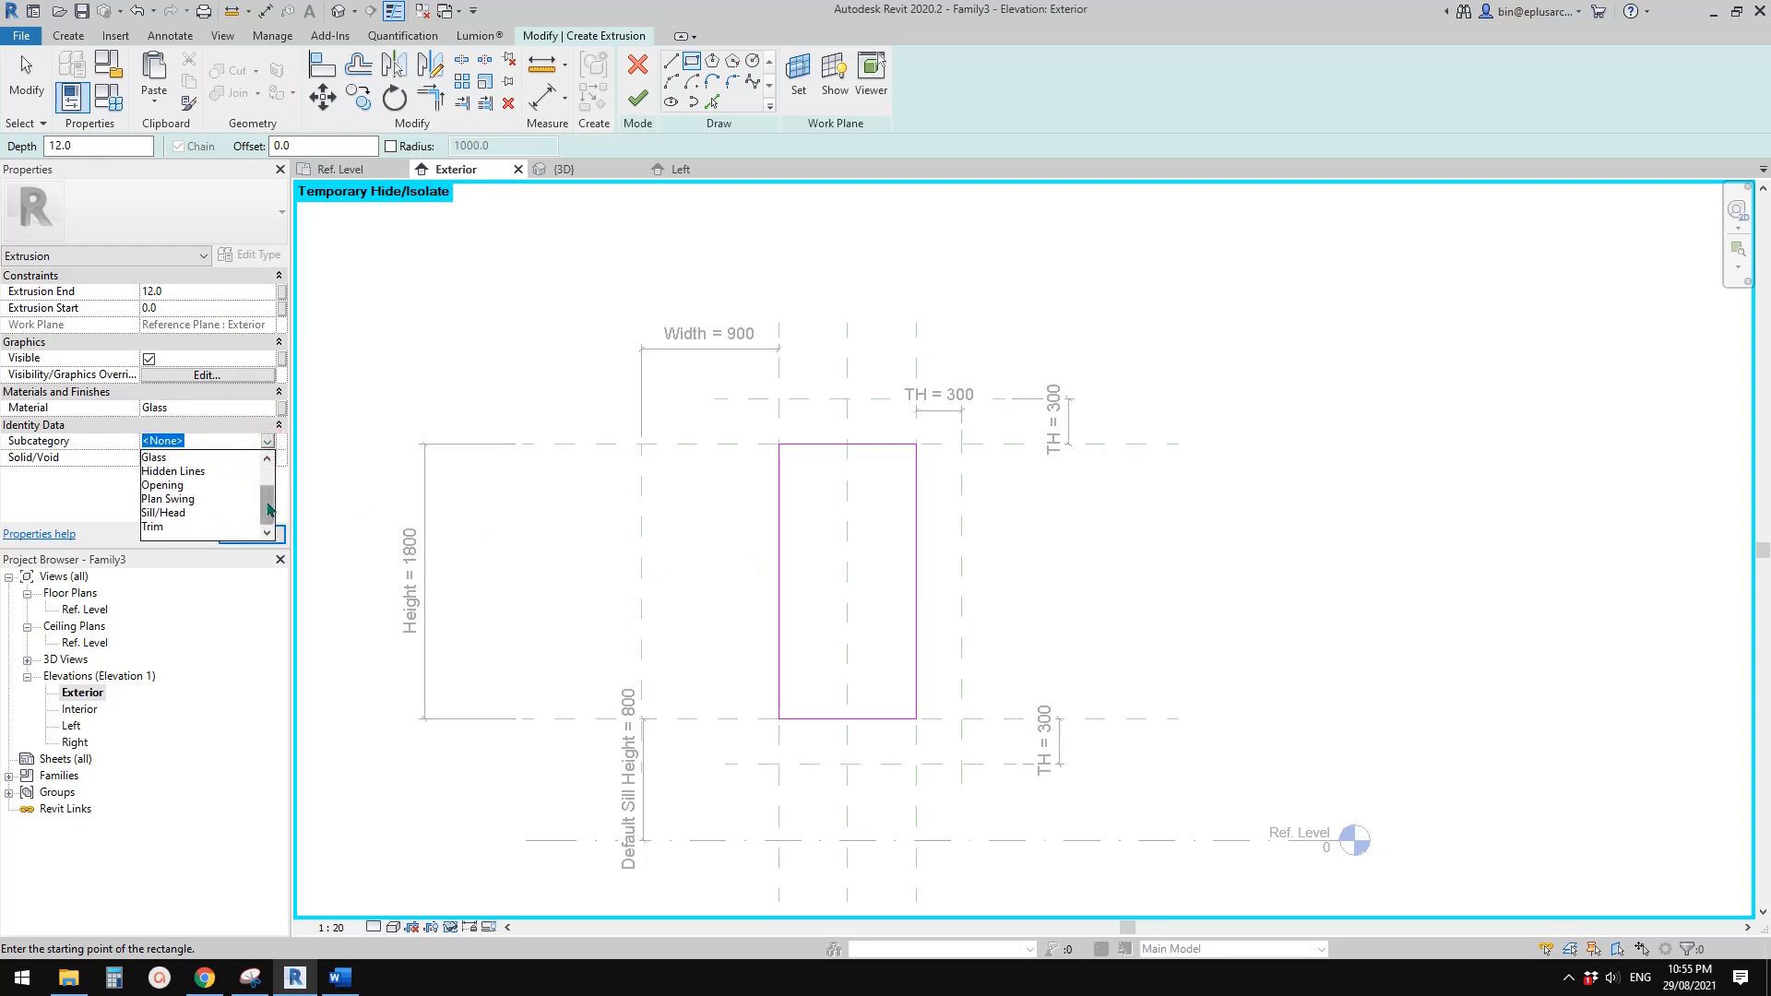
pyautogui.moveTo(267, 503); pyautogui.dragTo(267, 489)
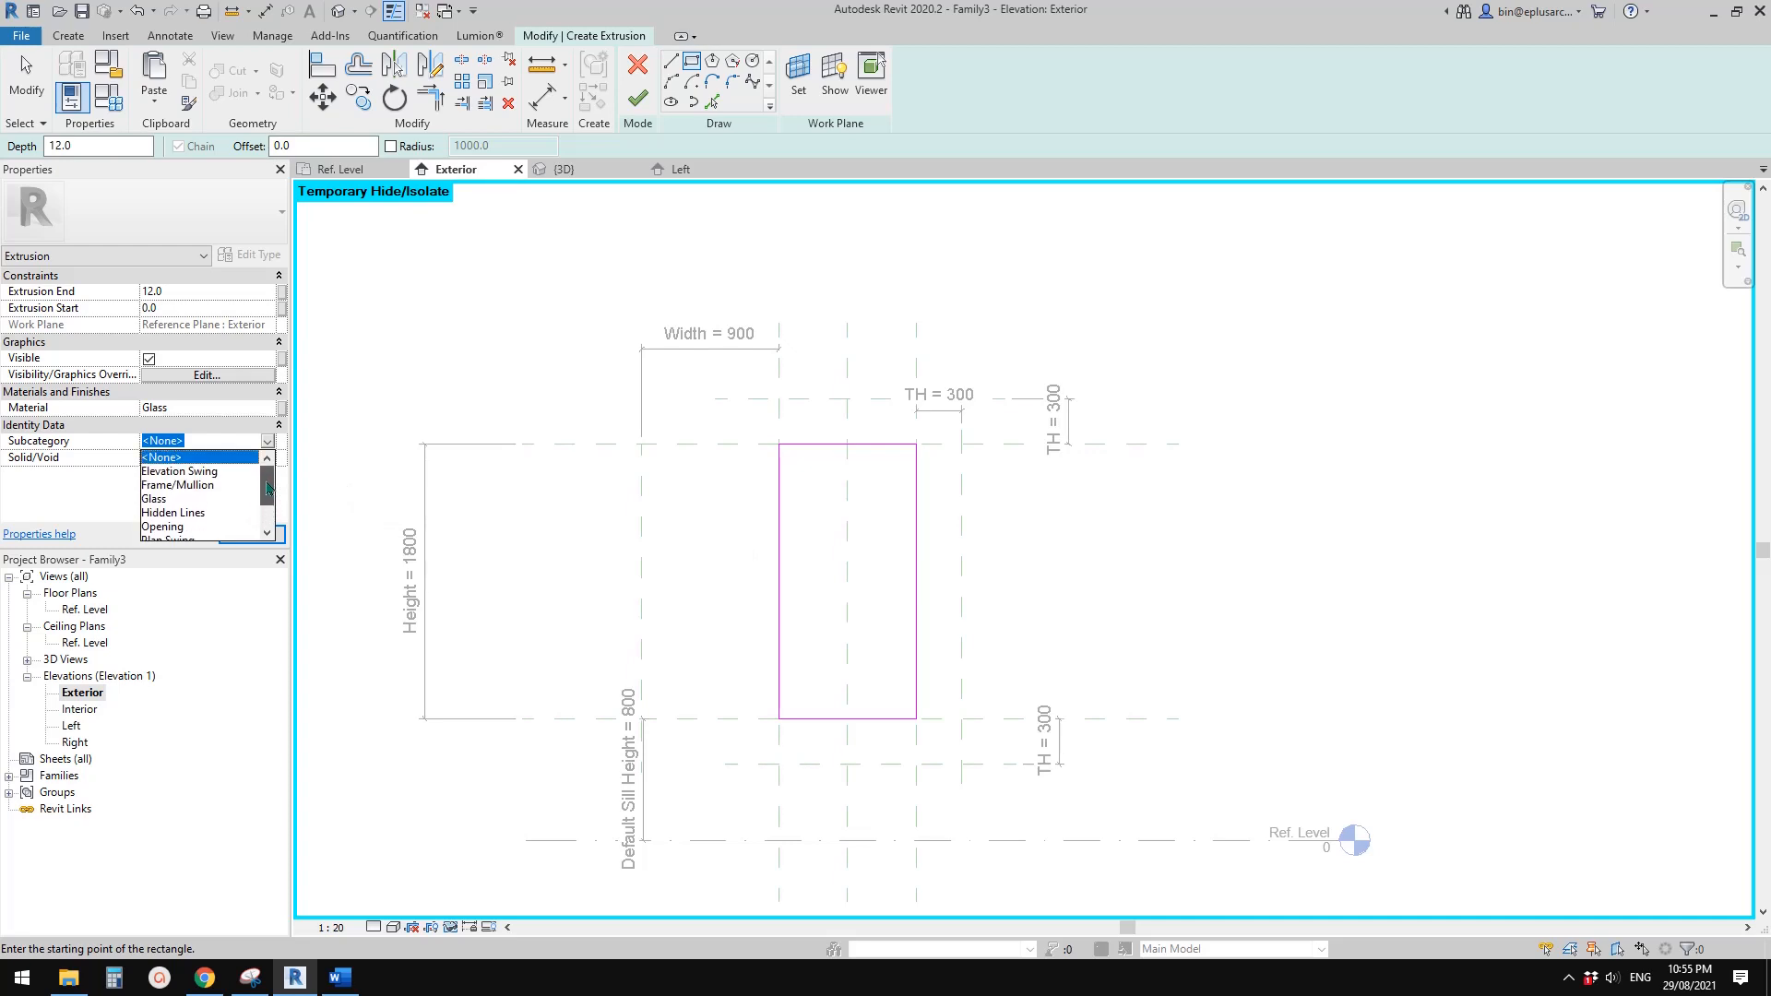
pyautogui.click(155, 499)
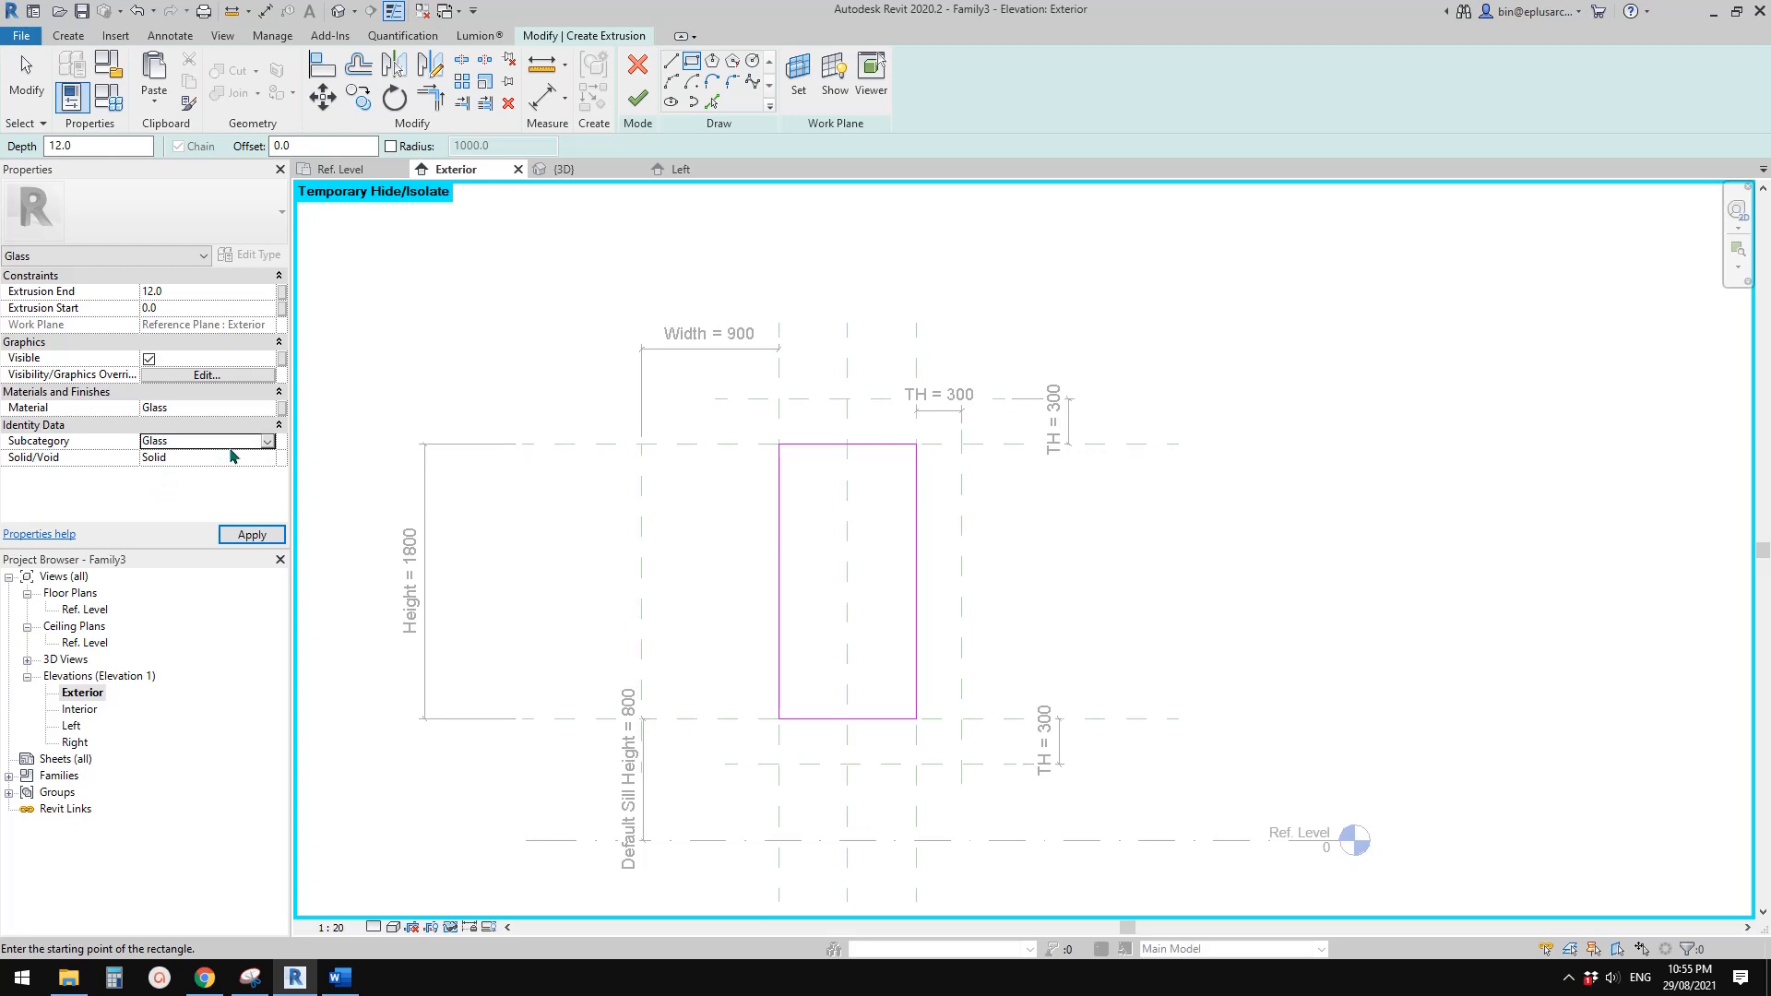
pyautogui.click(637, 98)
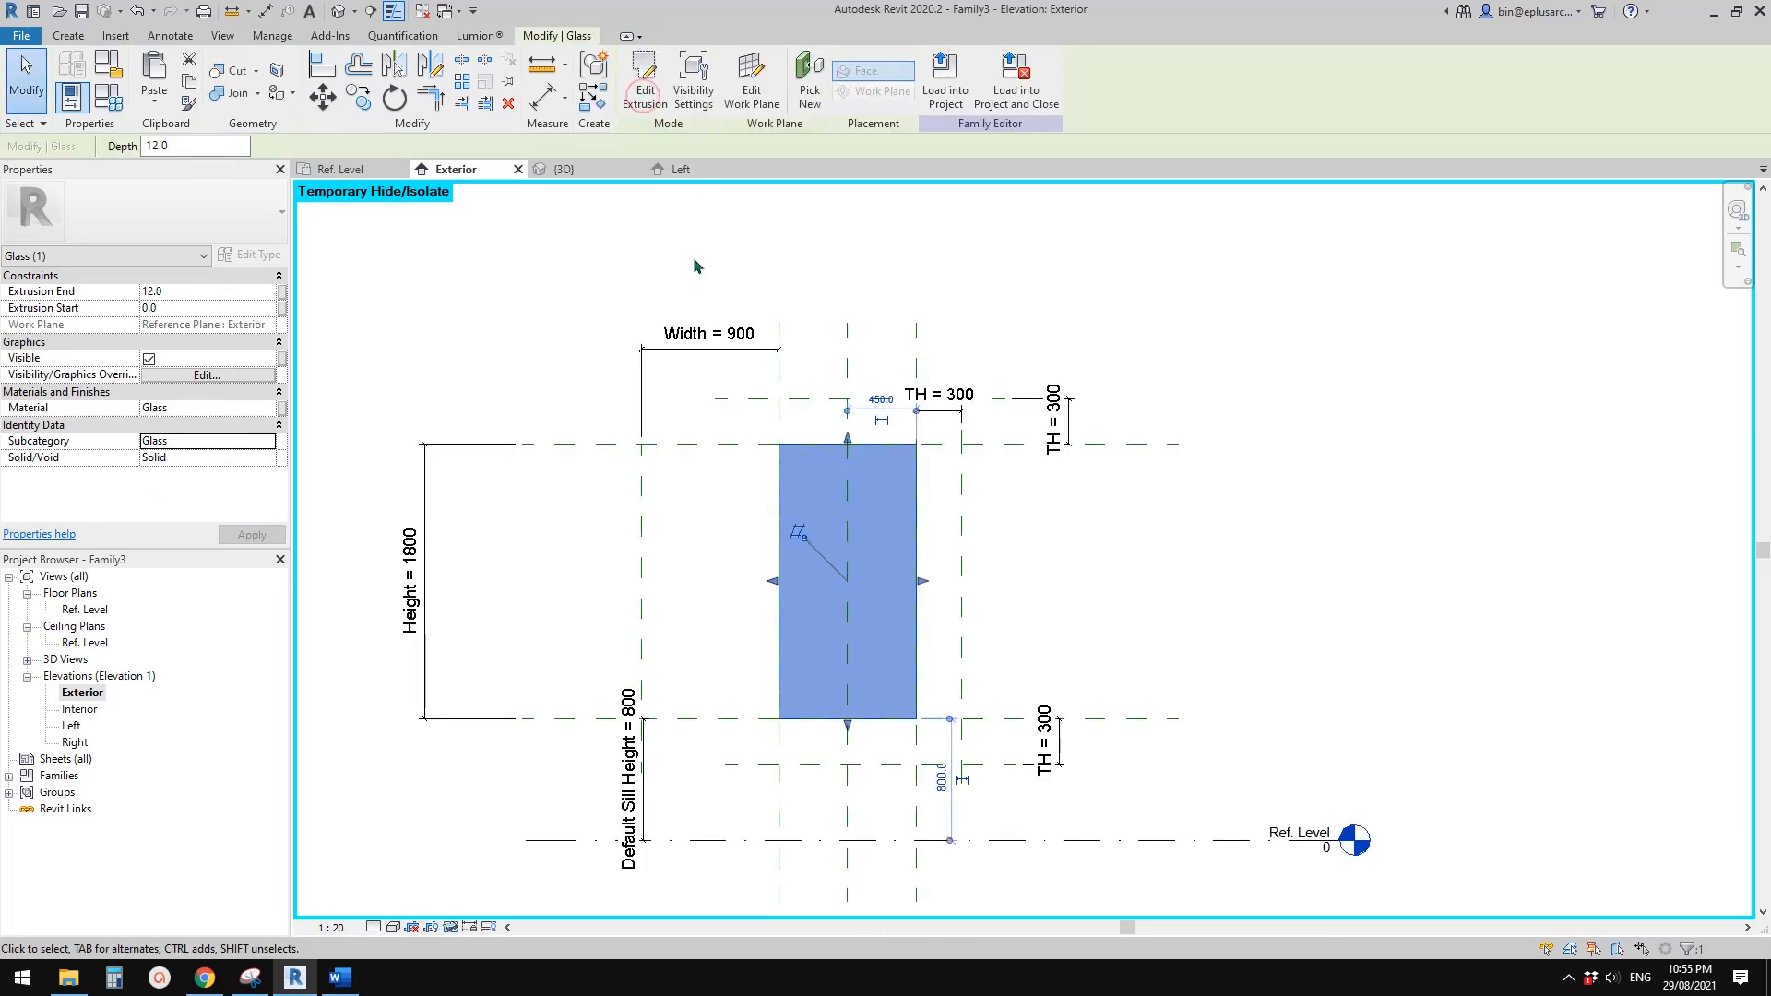
# Examine the glass pane and the surrounding angled reveal geometry of the window in 3D
pyautogui.click(339, 12)
pyautogui.keyDown('shift'); pyautogui.moveTo(1155, 422); pyautogui.dragTo(987, 323, button='middle'); pyautogui.keyUp('shift')
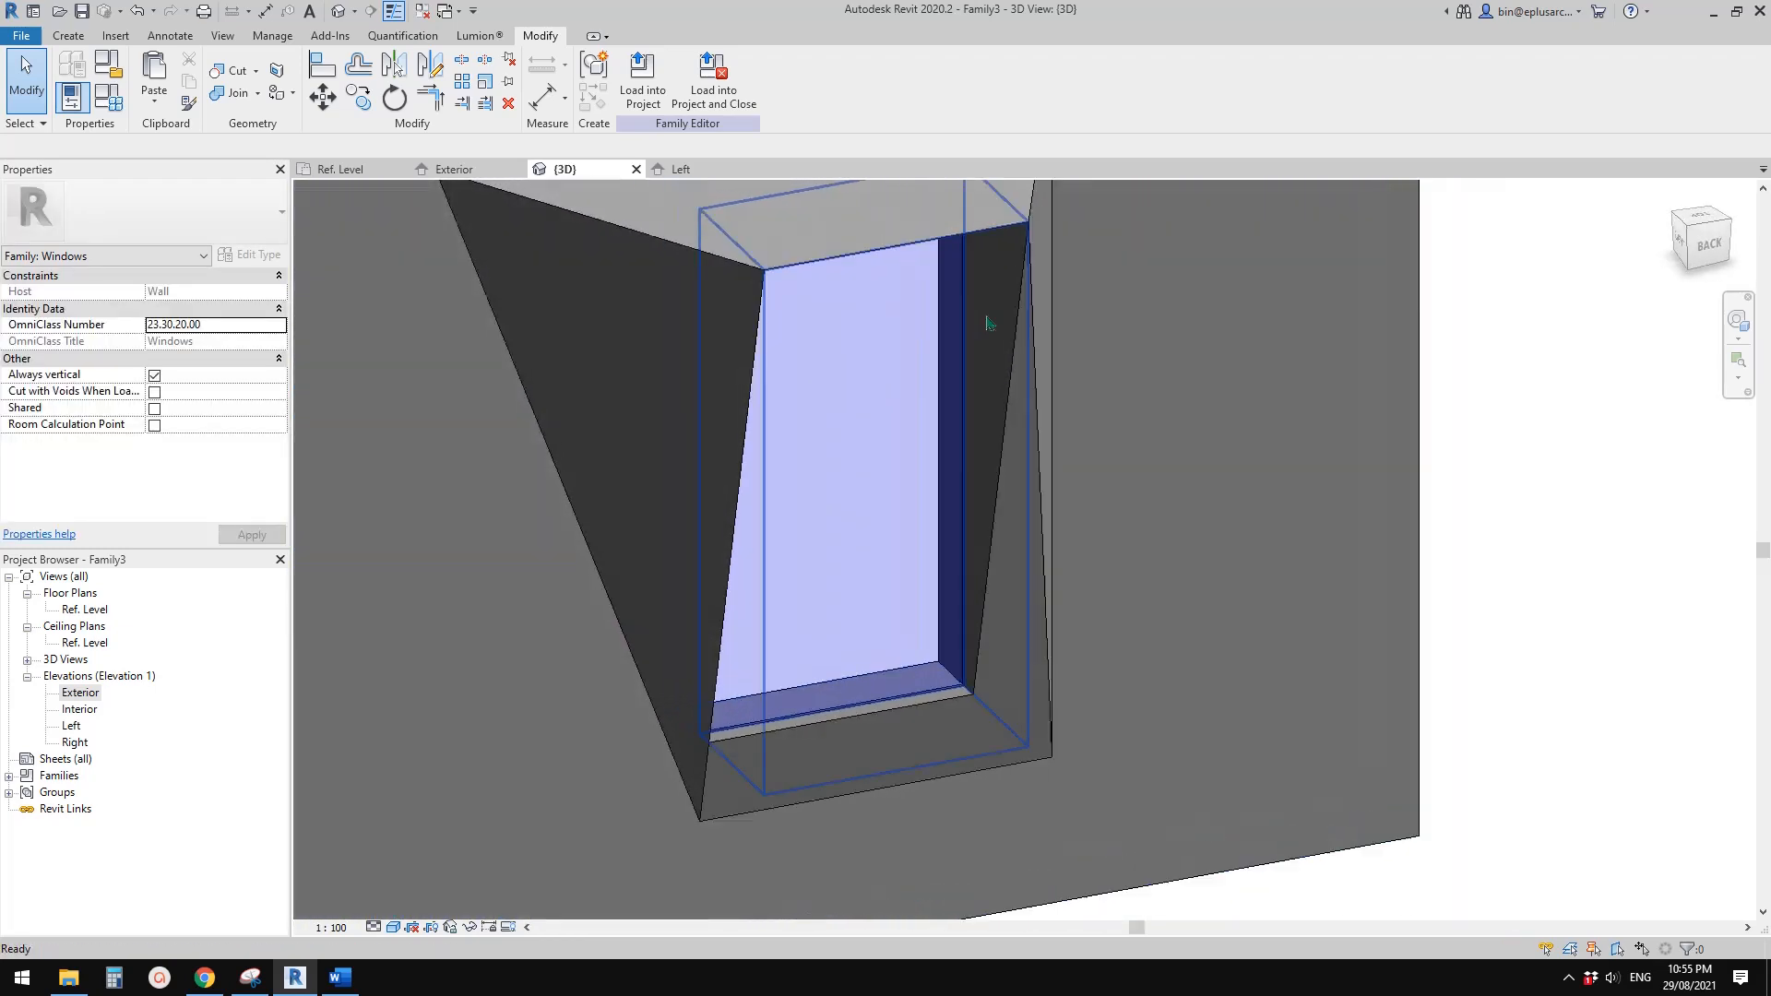
pyautogui.scroll(-1, 1149, 482)
pyautogui.keyDown('shift'); pyautogui.moveTo(1144, 481); pyautogui.dragTo(1121, 474, button='middle'); pyautogui.keyUp('shift')
pyautogui.click(869, 284)
pyautogui.press('Escape')
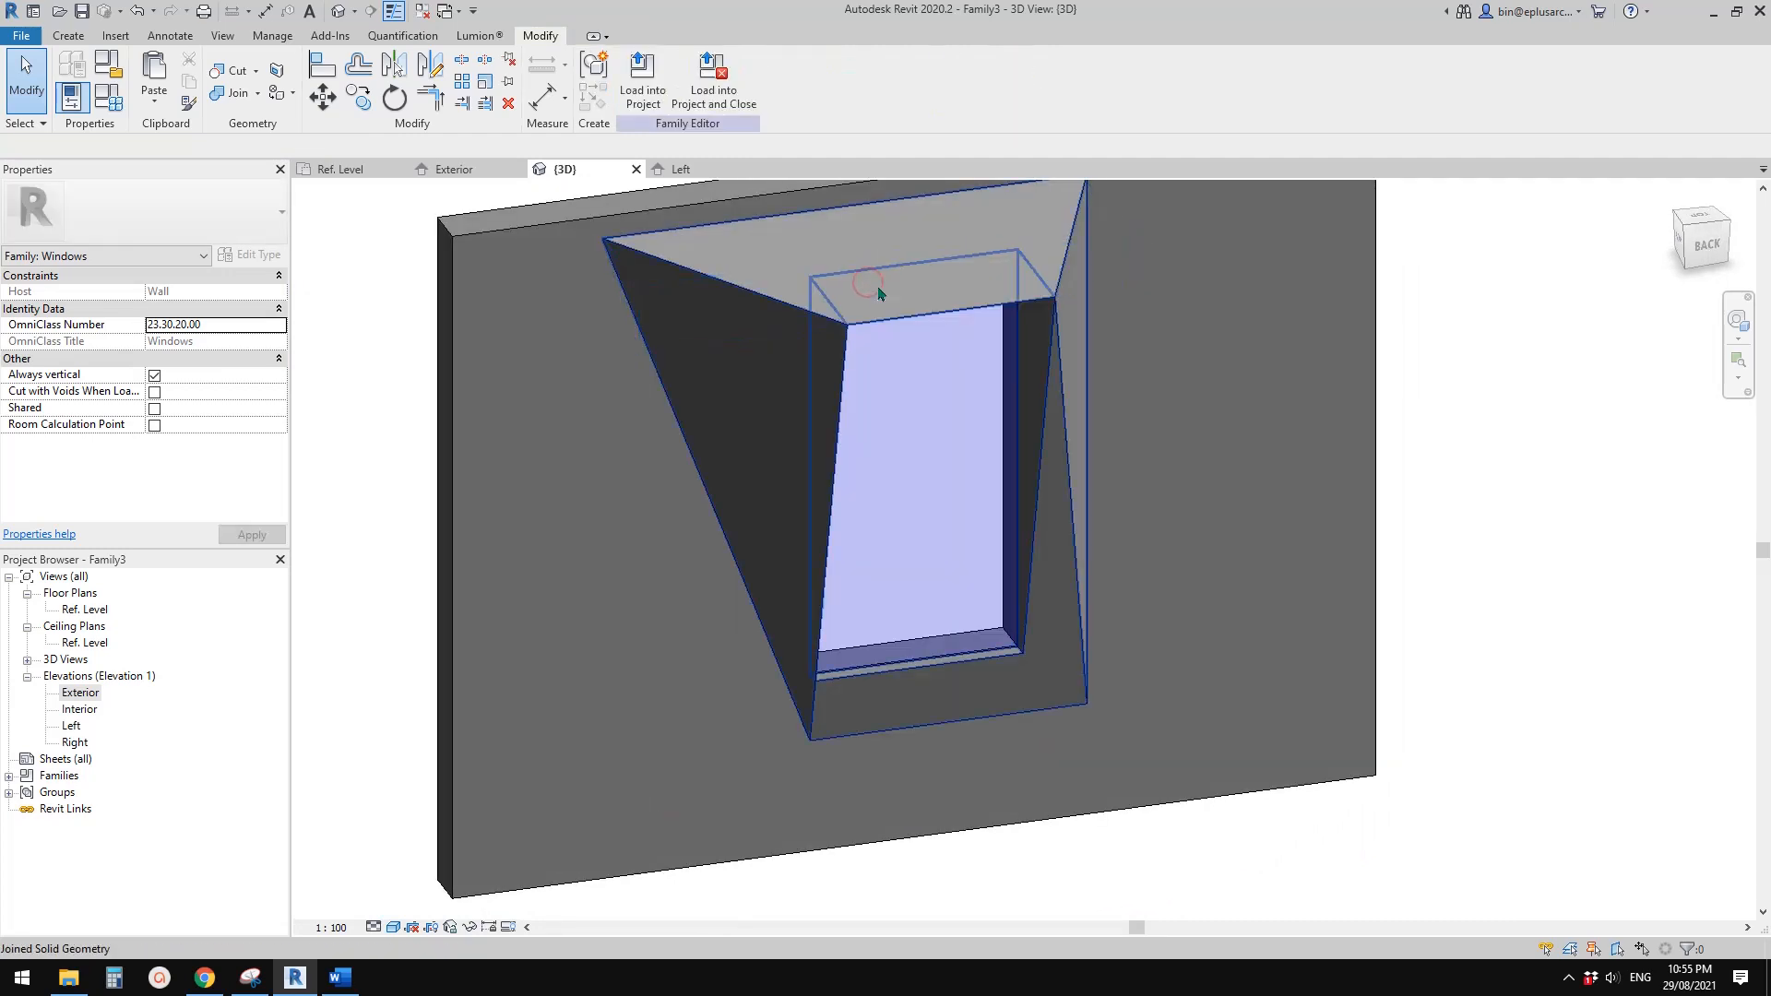
pyautogui.click(970, 265)
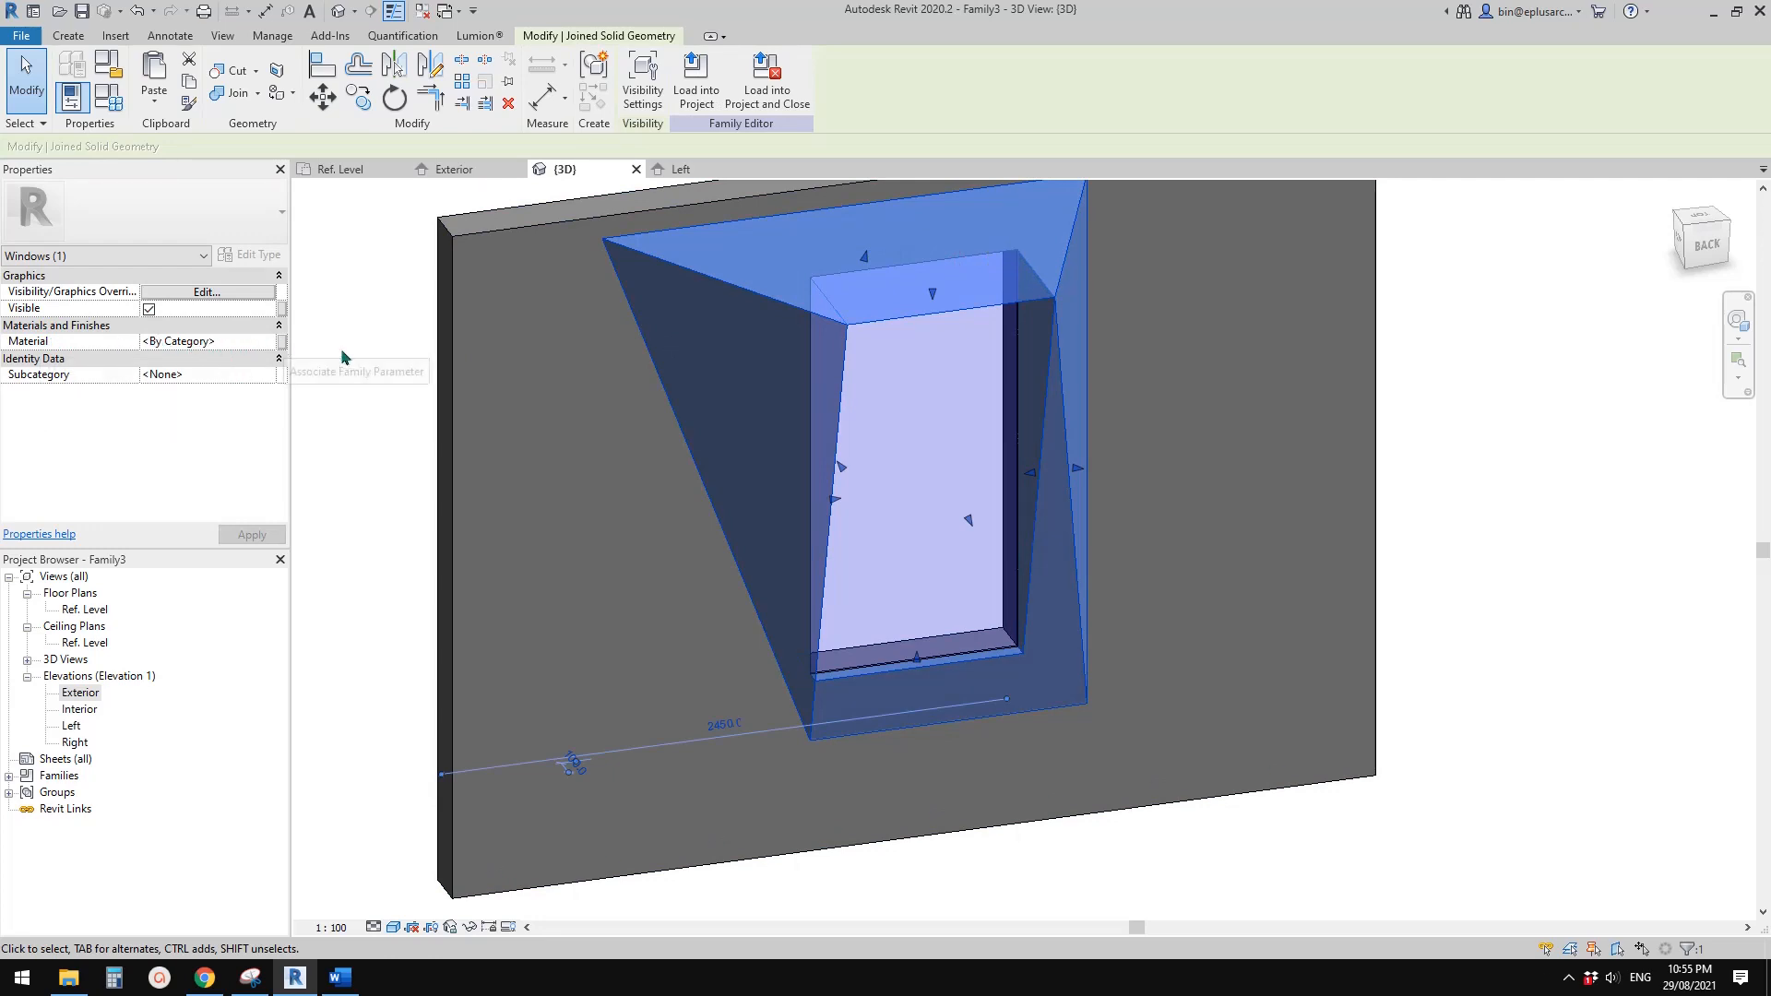
pyautogui.moveTo(851, 469); pyautogui.dragTo(1031, 474, button='middle')
pyautogui.scroll(-1, 925, 480)
pyautogui.press('Escape')
pyautogui.scroll(-1, 908, 475)
pyautogui.scroll(1, 940, 443)
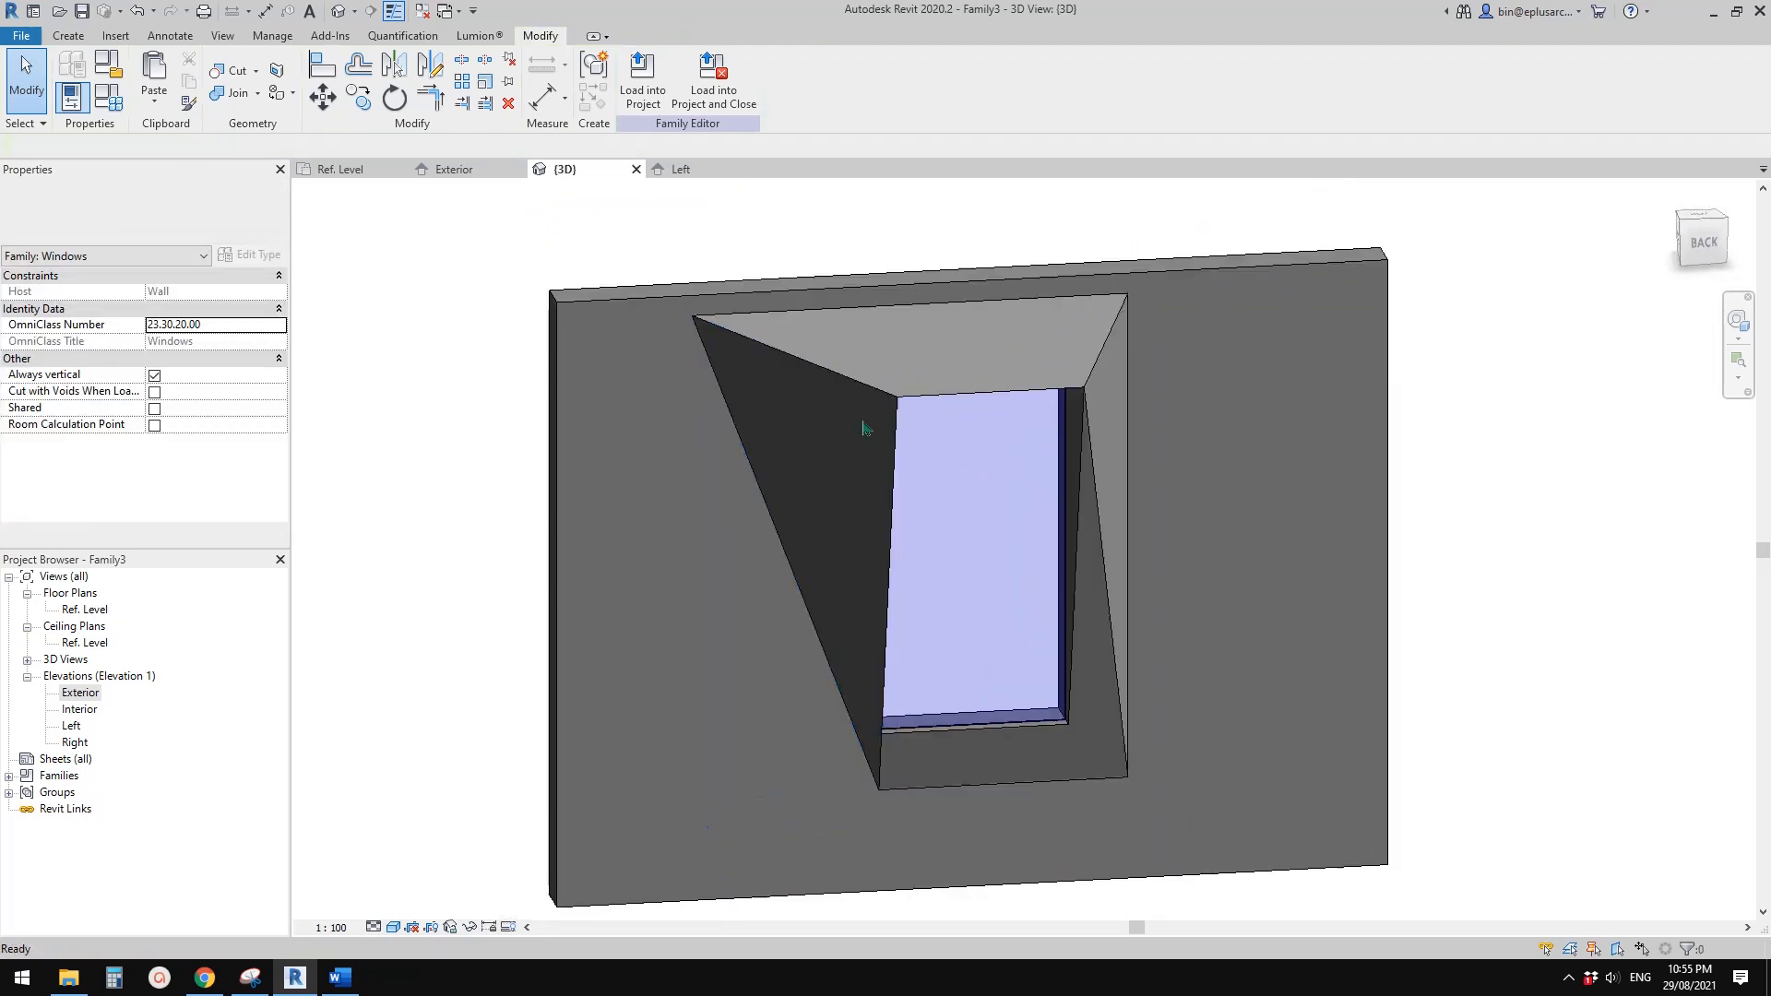
# Close the inactive views and create a new project from the Architectural Template
pyautogui.click(423, 12)
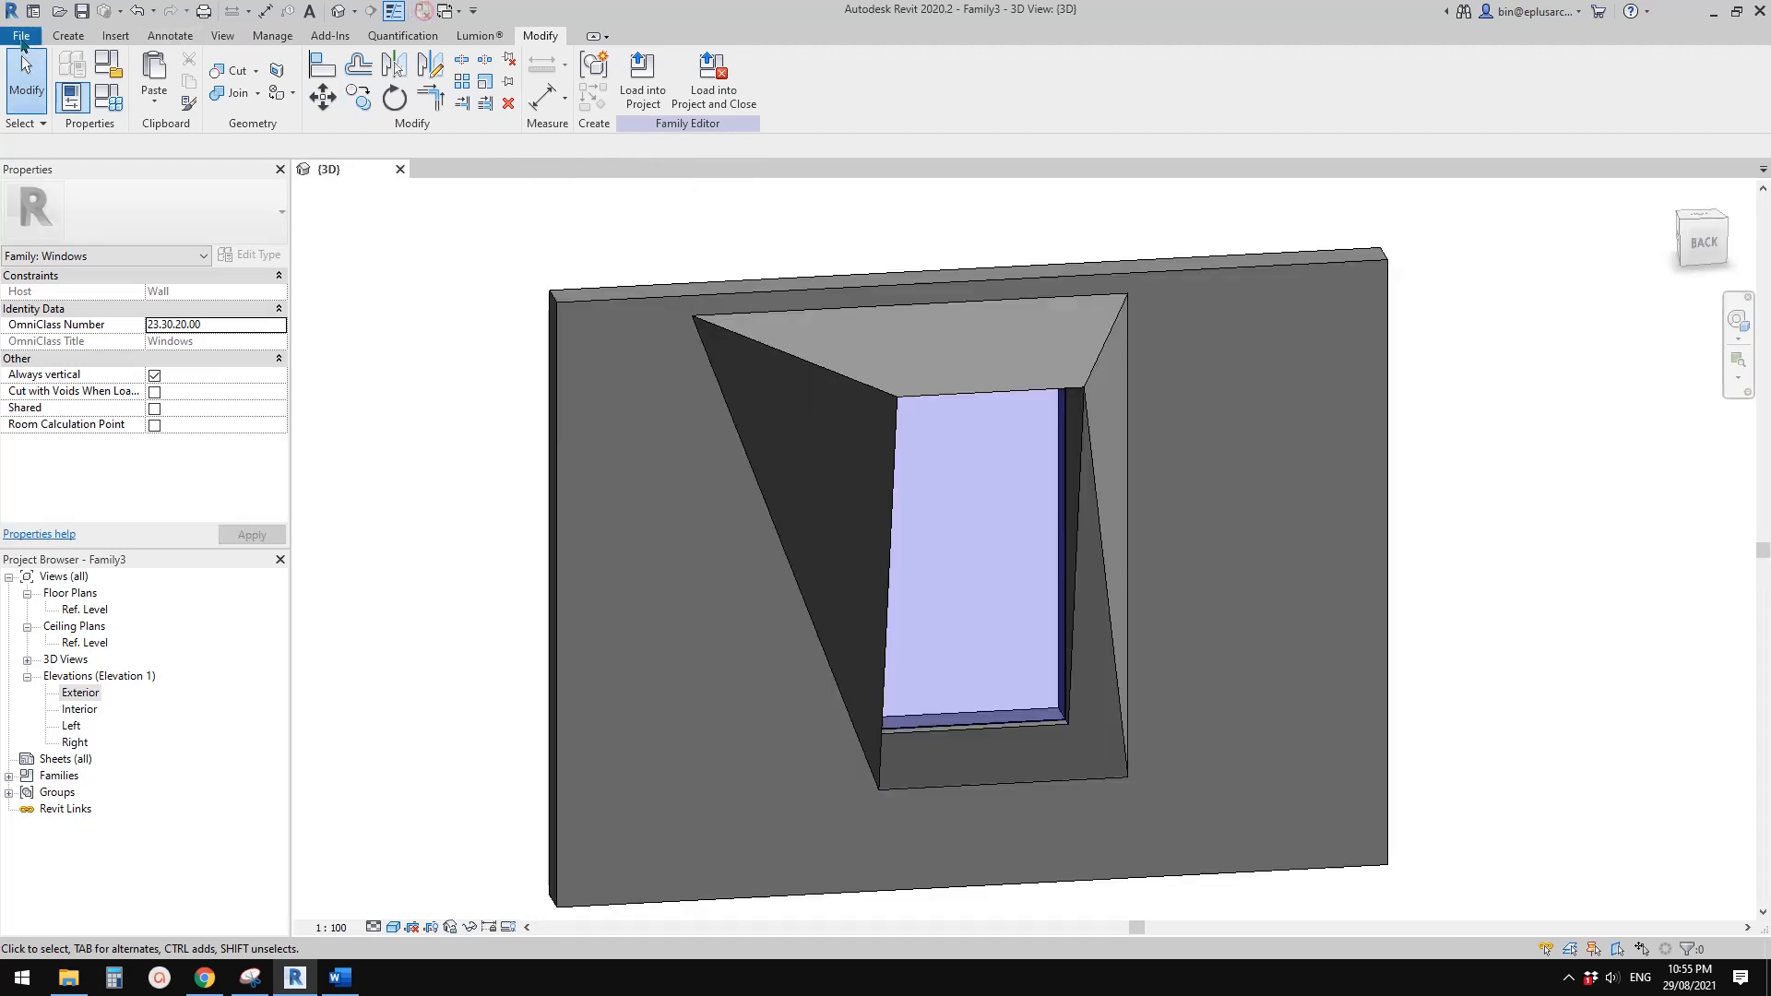
pyautogui.click(21, 35)
pyautogui.moveTo(47, 126)
pyautogui.click(221, 123)
pyautogui.click(721, 269)
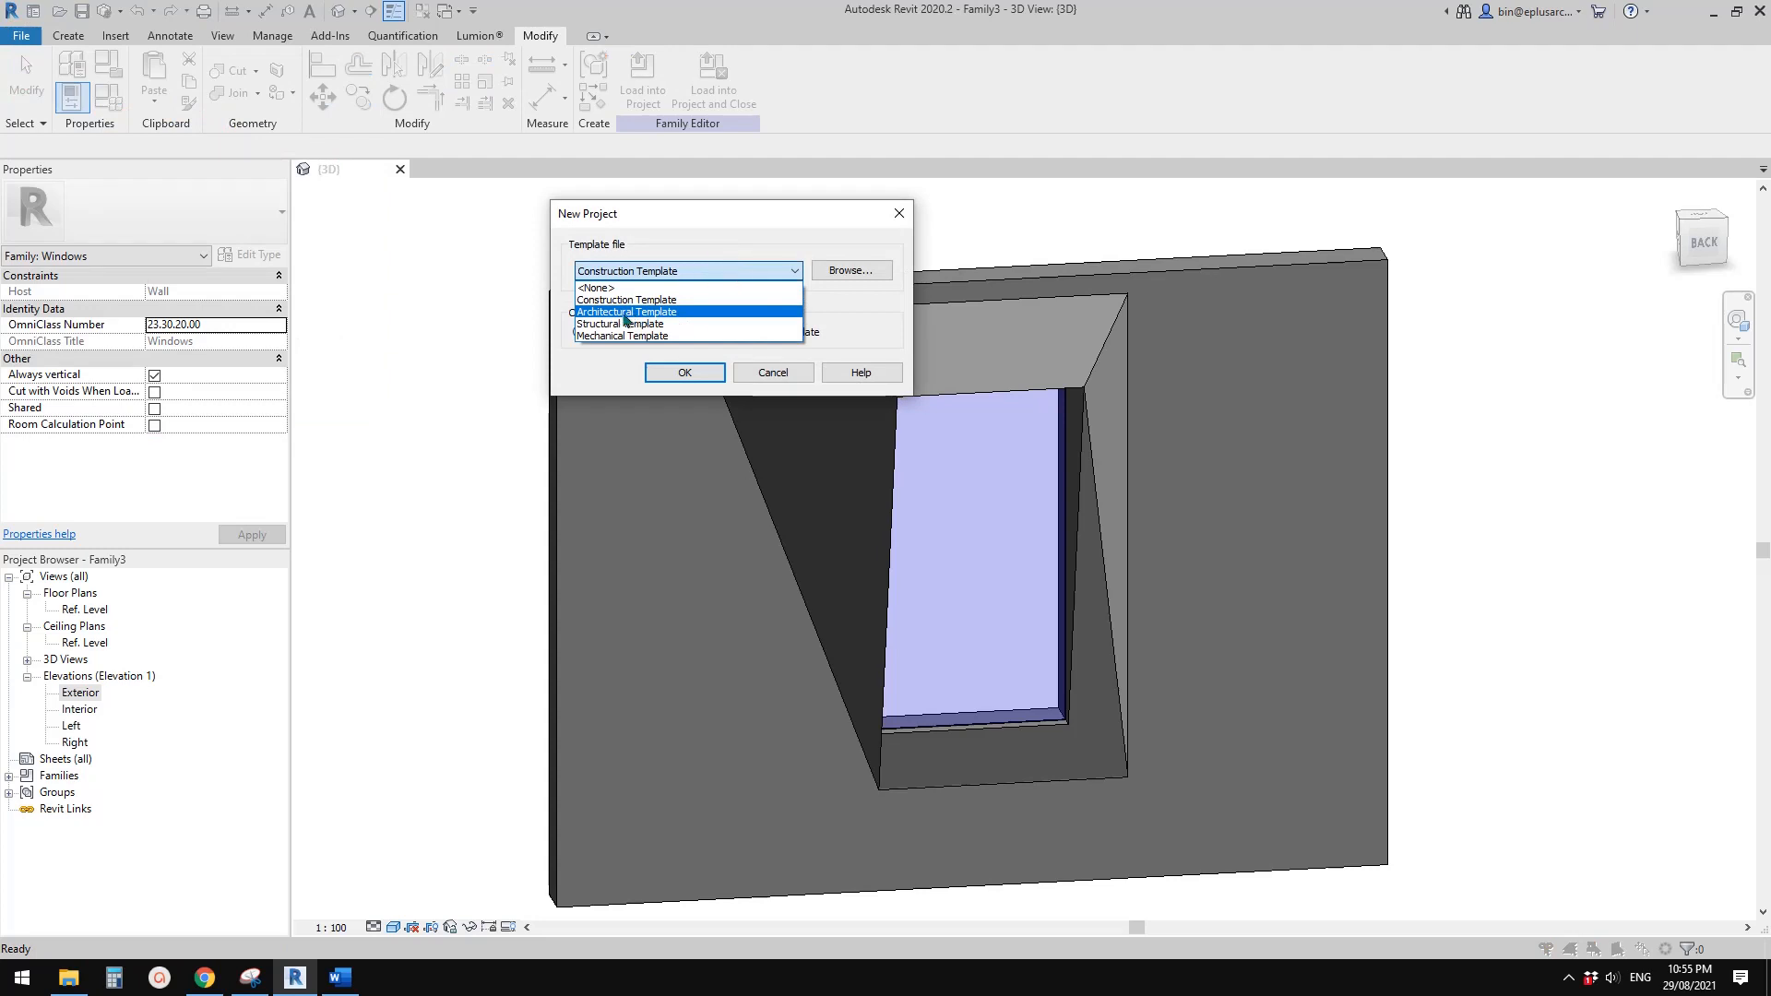
pyautogui.click(643, 313)
pyautogui.click(685, 372)
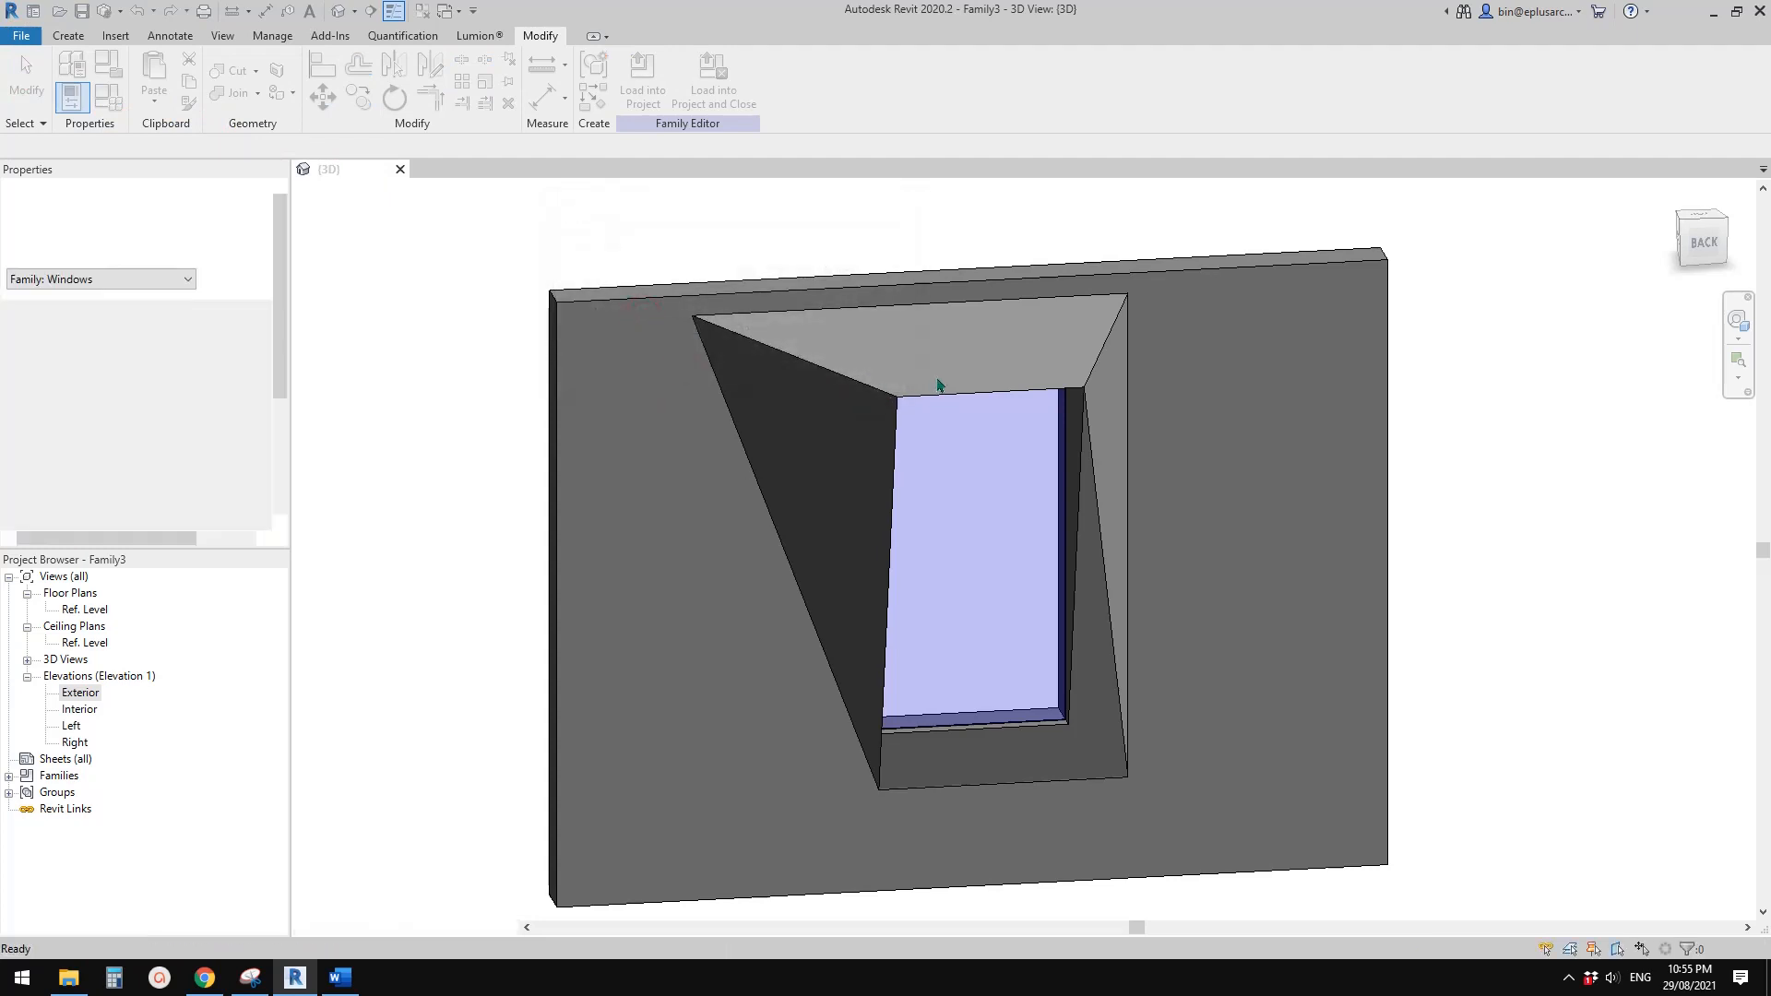
# Draw a straight Generic 200mm Wall about 29000 mm long on the Ground Floor plan, above the section line
pyautogui.press('w')
pyautogui.press('a')
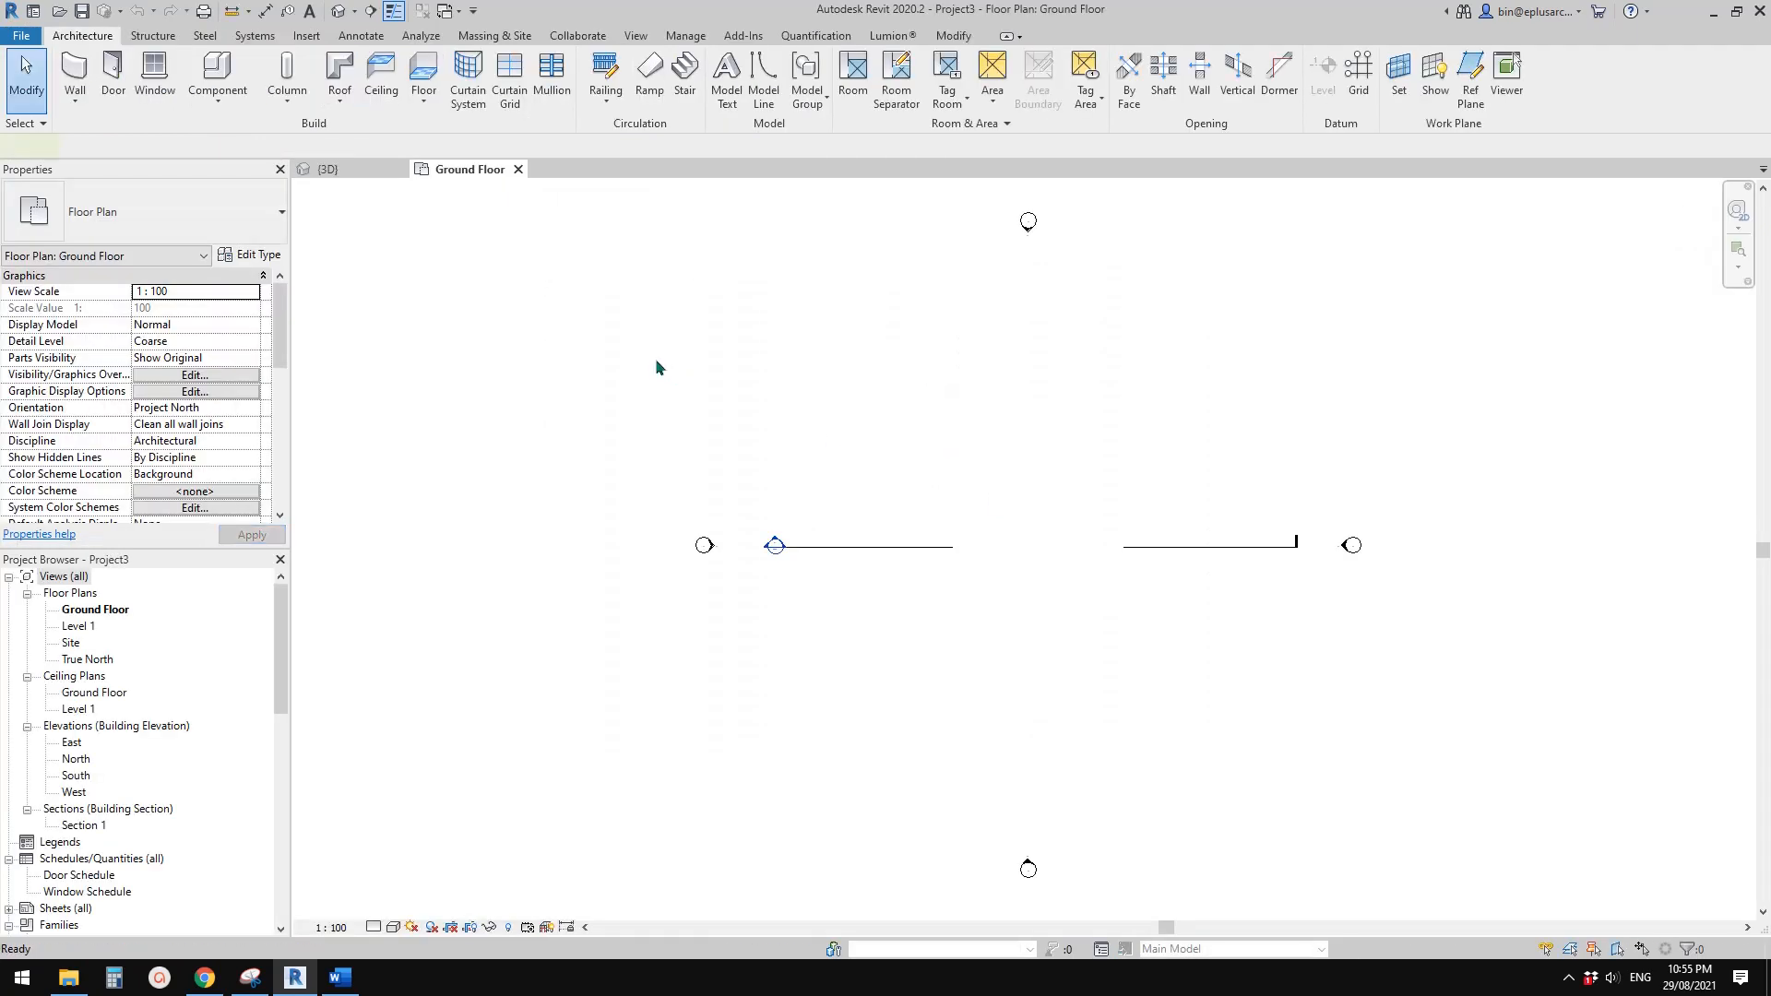
pyautogui.click(203, 217)
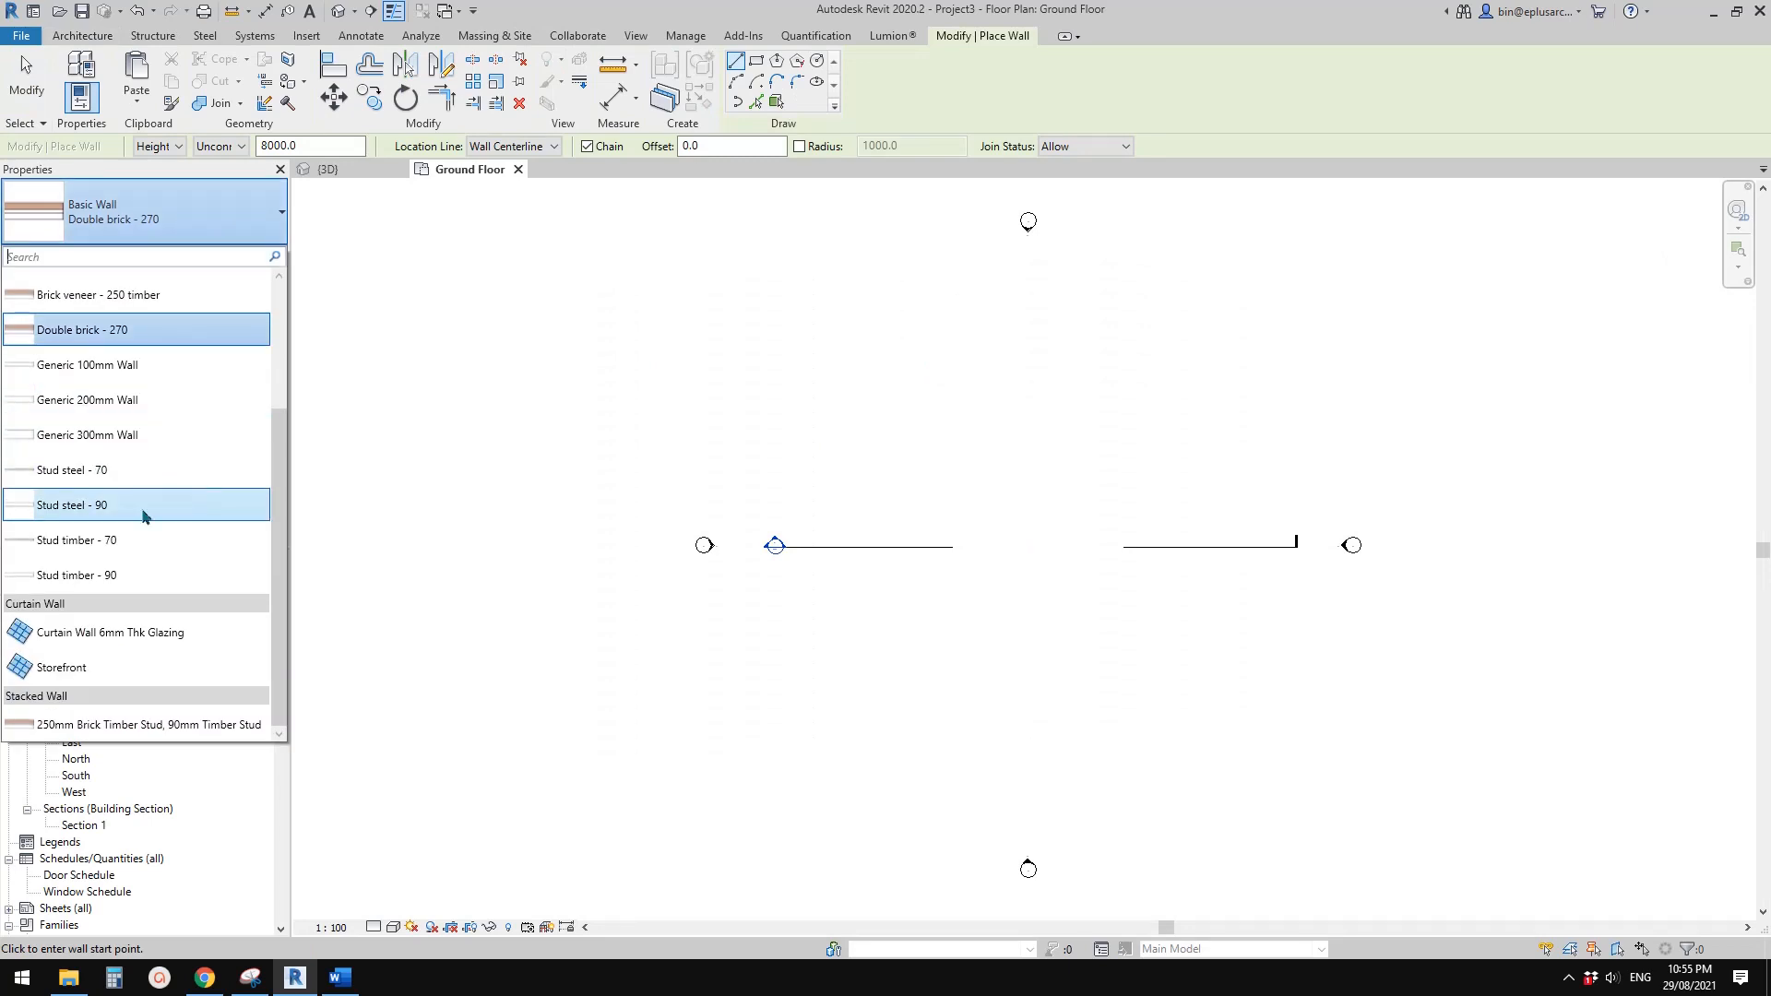
pyautogui.click(120, 400)
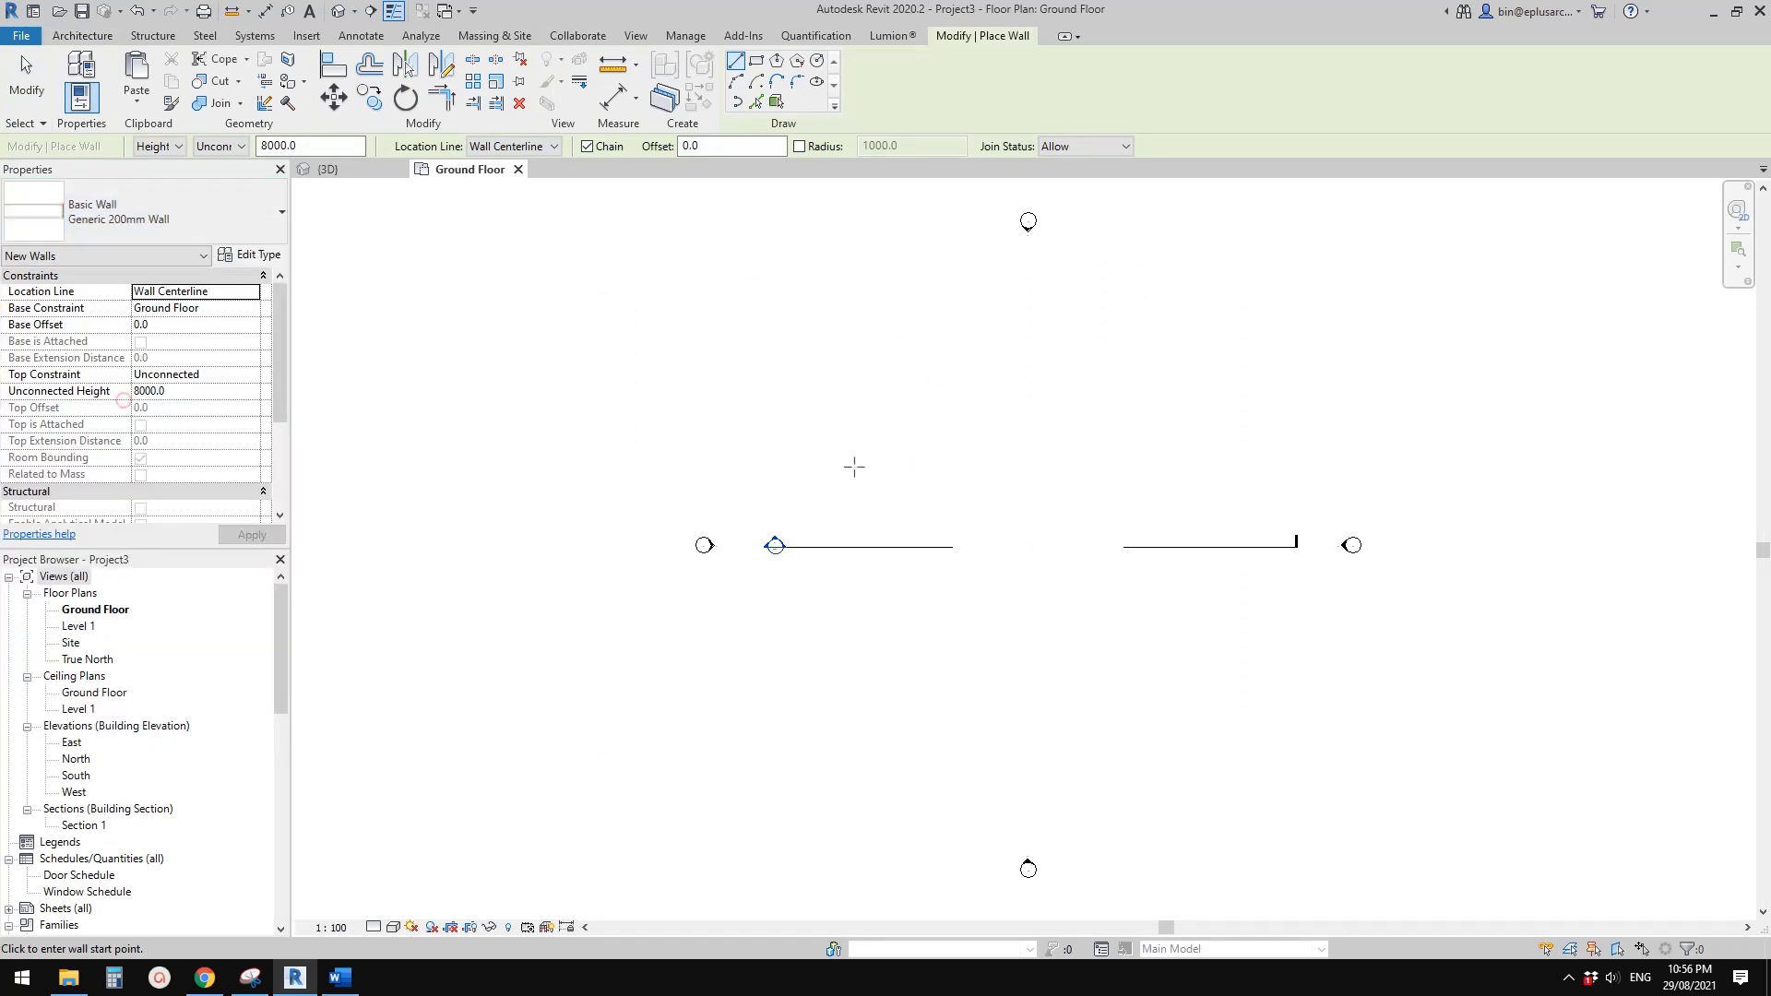
pyautogui.click(849, 472)
pyautogui.click(1220, 473)
pyautogui.press('Escape')
pyautogui.press('Escape')
# Examine the new wall and the level lines in the project's 3D view
pyautogui.click(338, 11)
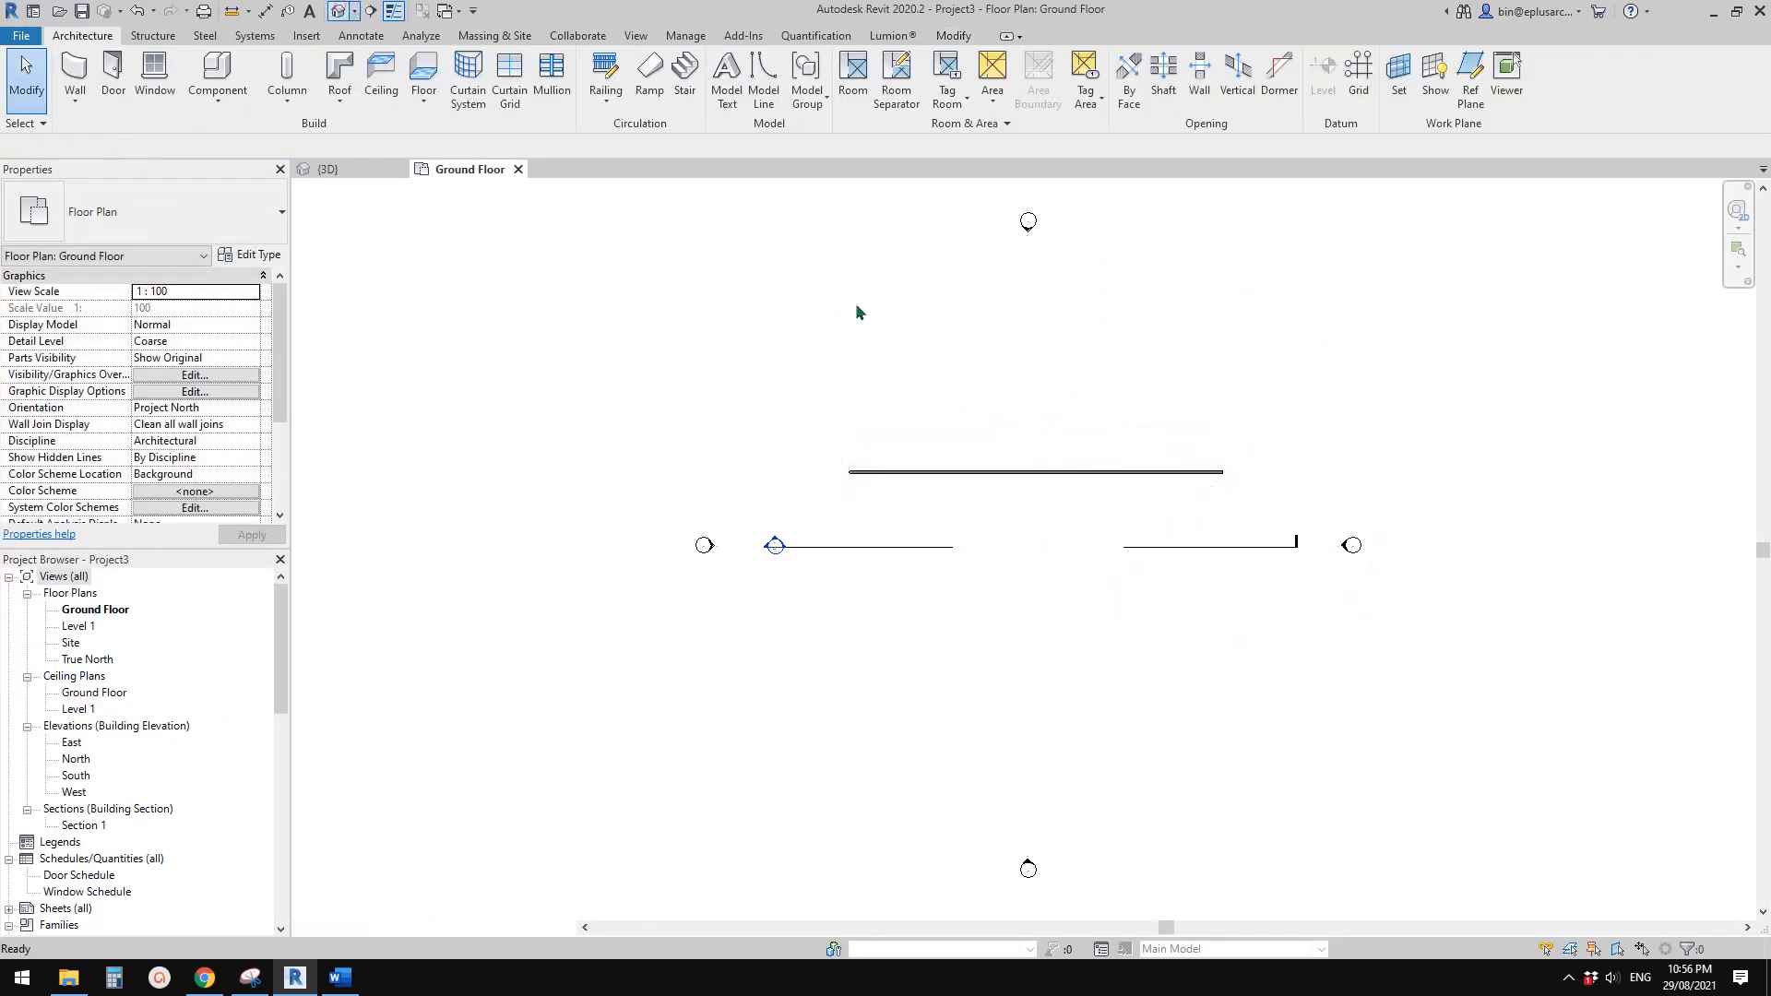
pyautogui.keyDown('shift'); pyautogui.moveTo(870, 414); pyautogui.dragTo(874, 354, button='middle'); pyautogui.keyUp('shift')
pyautogui.scroll(2, 507, 632)
pyautogui.moveTo(859, 486); pyautogui.dragTo(879, 444, button='middle')
pyautogui.scroll(-1, 593, 535)
pyautogui.scroll(-1, 441, 498)
pyautogui.click(625, 391)
pyautogui.click(880, 441)
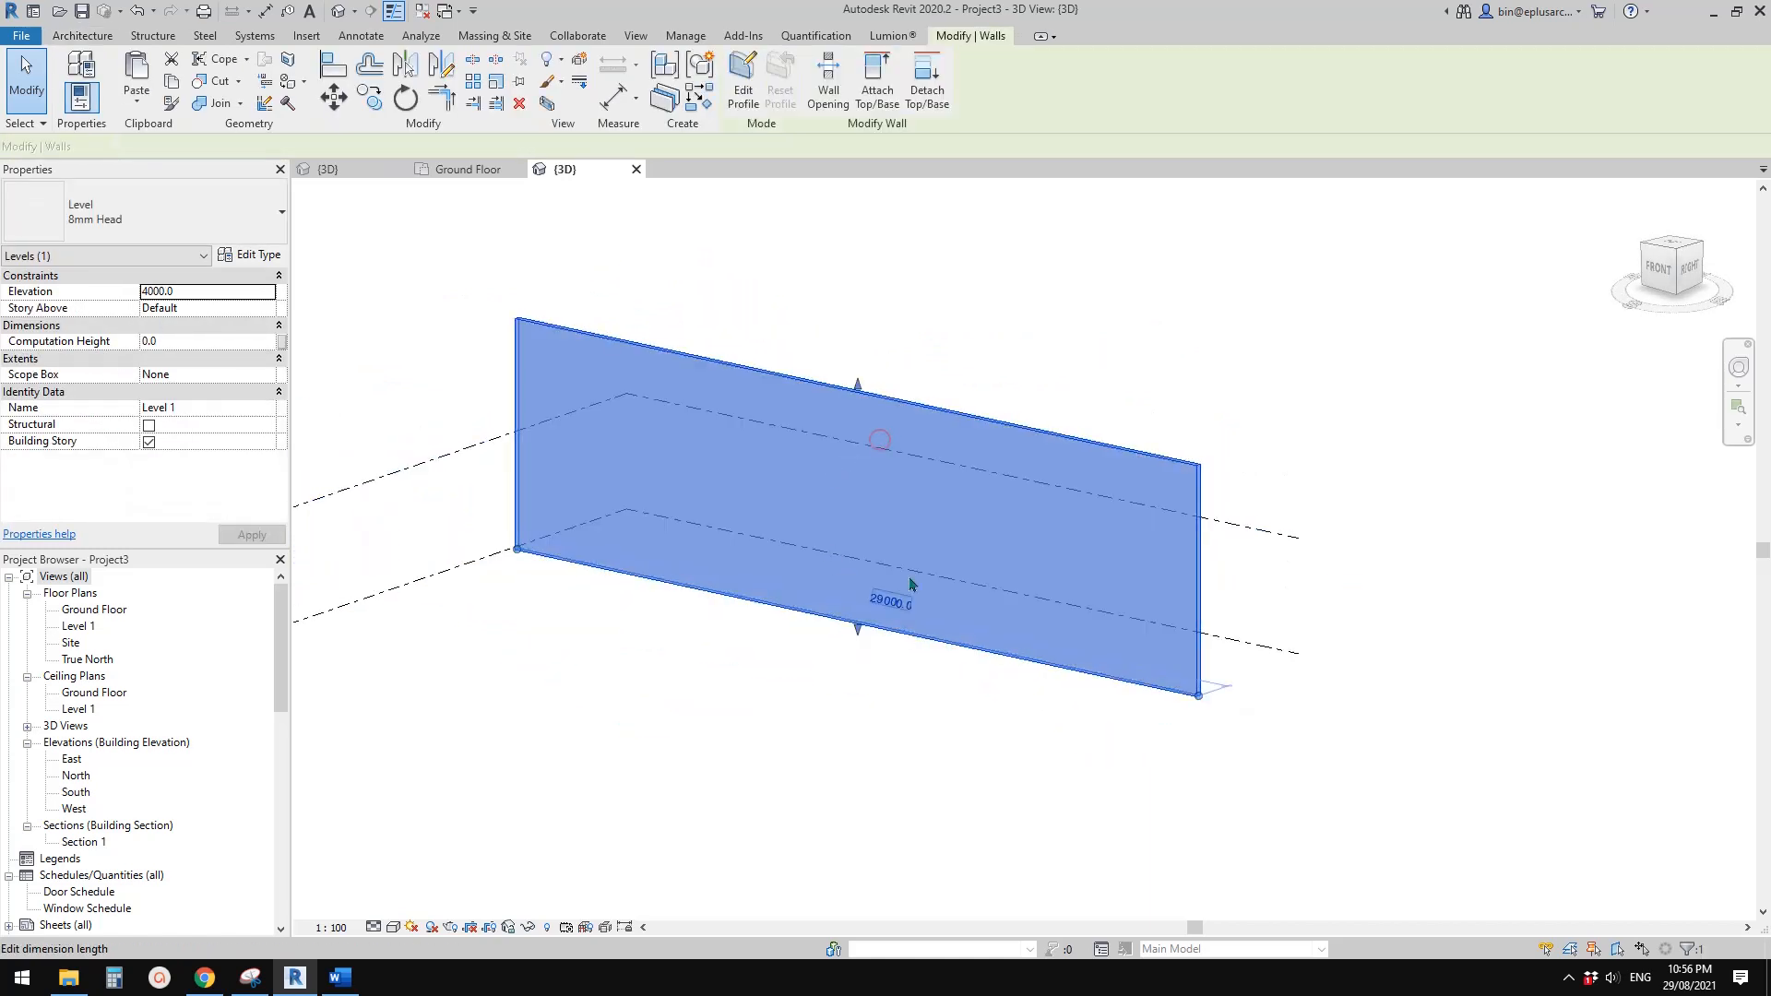
pyautogui.scroll(-1, 706, 429)
pyautogui.keyDown('shift'); pyautogui.moveTo(753, 475); pyautogui.dragTo(790, 485, button='middle'); pyautogui.keyUp('shift')
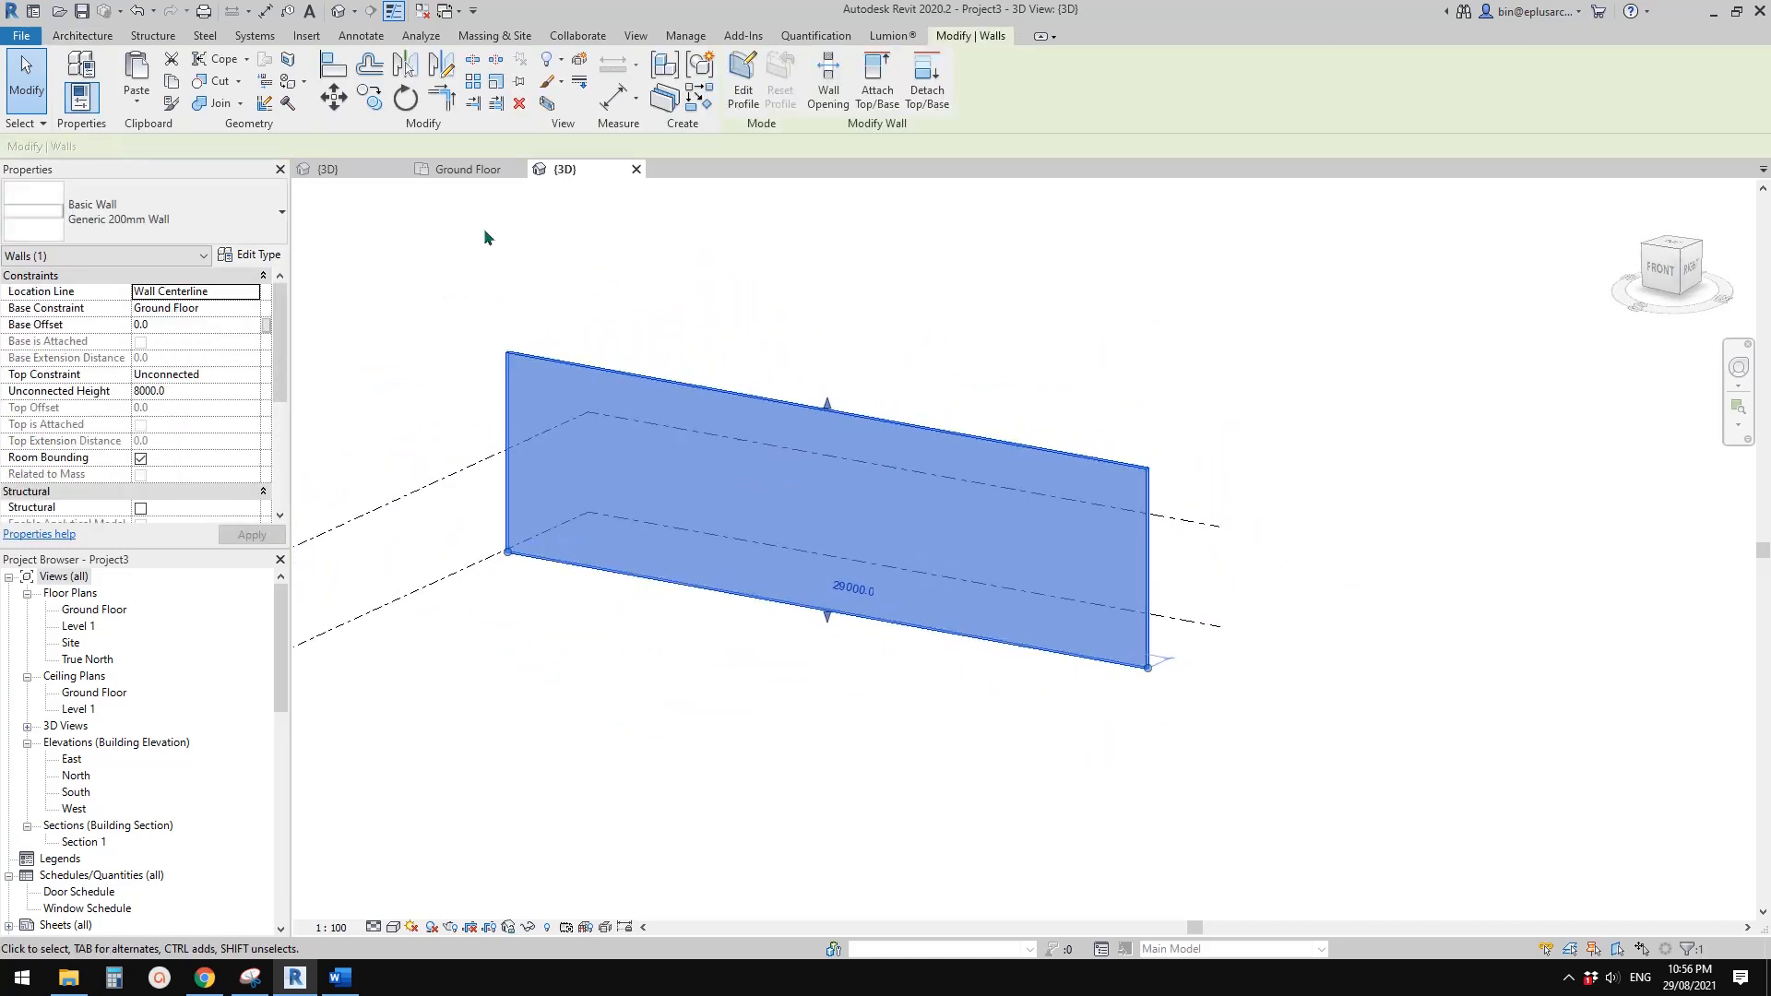
# Load the window family into the new project and place one window near the middle of the wall in 3D, about 13800 mm from one end
pyautogui.click(356, 171)
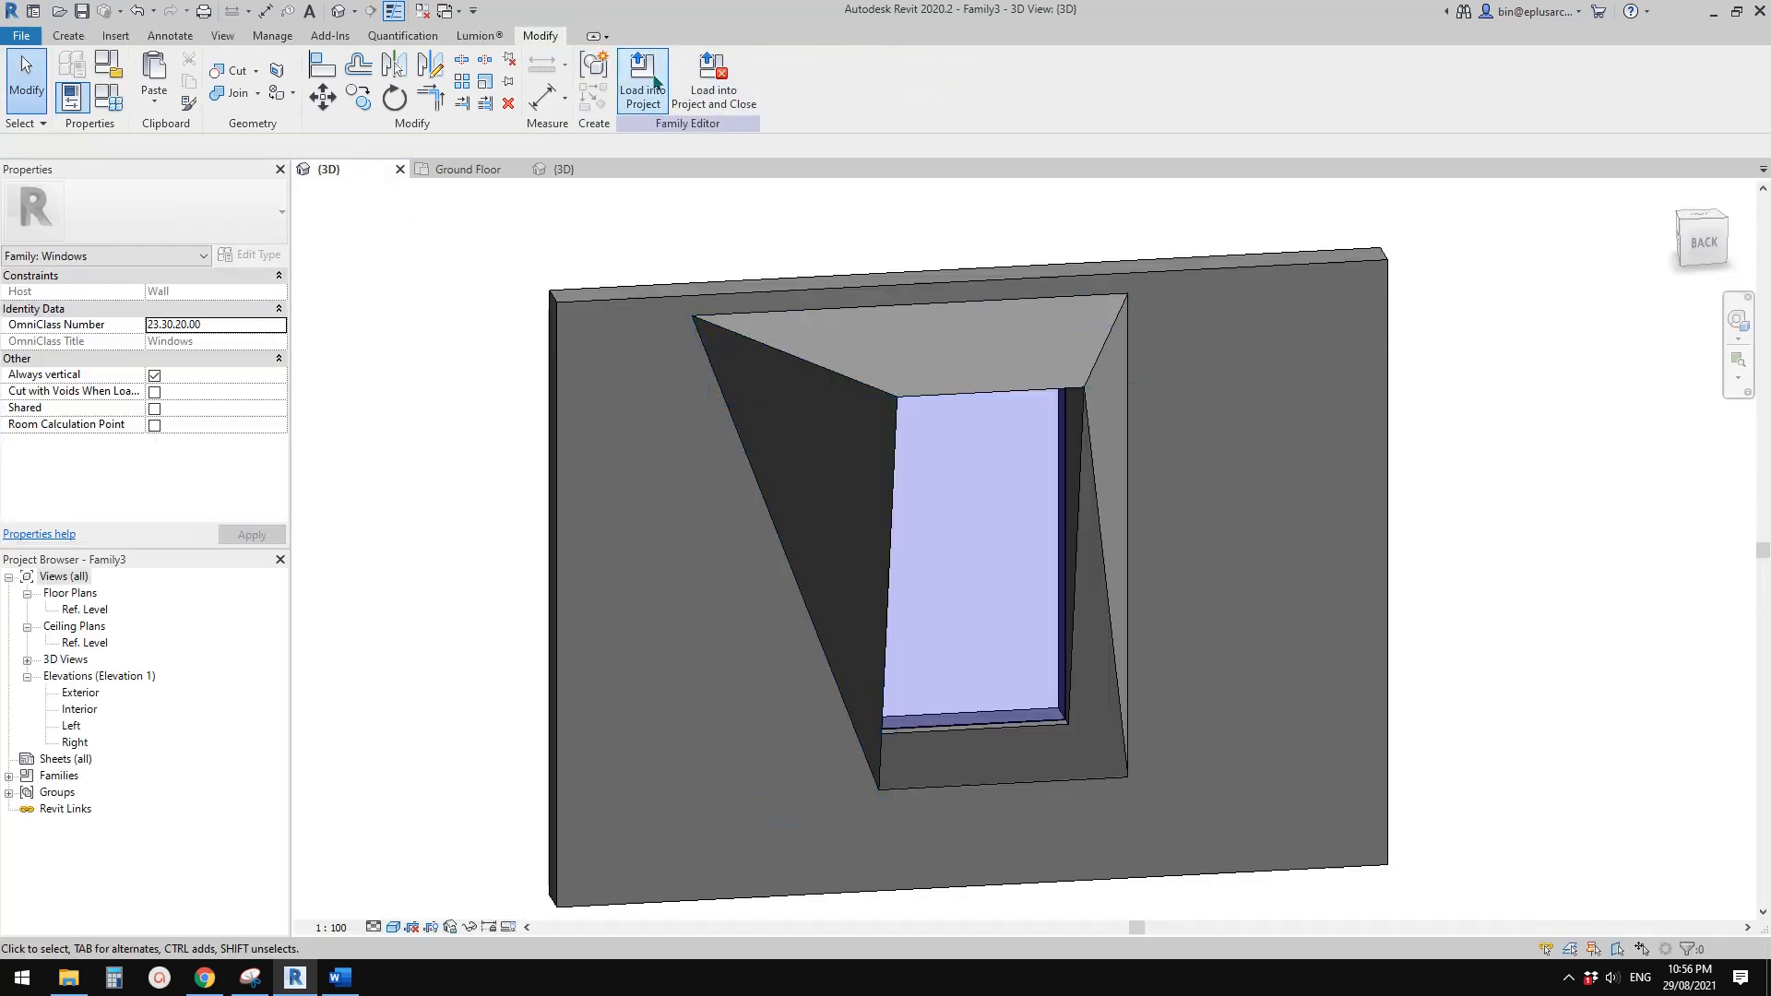
pyautogui.click(655, 81)
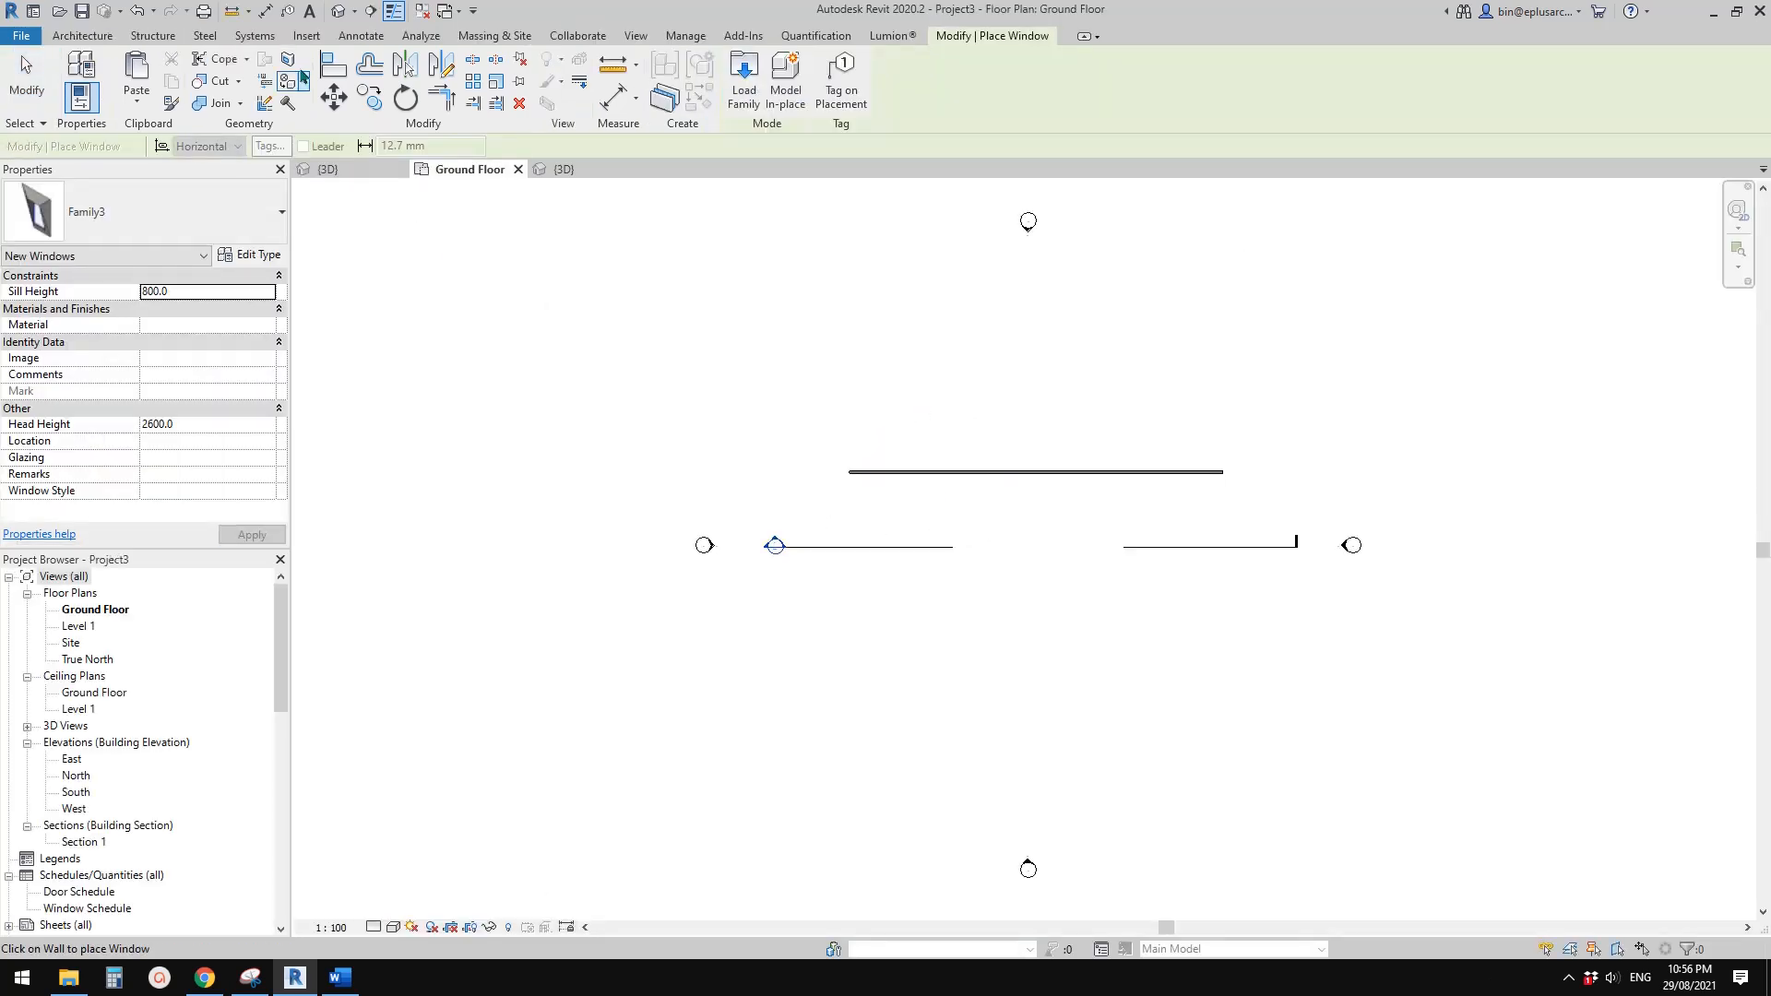
pyautogui.click(338, 10)
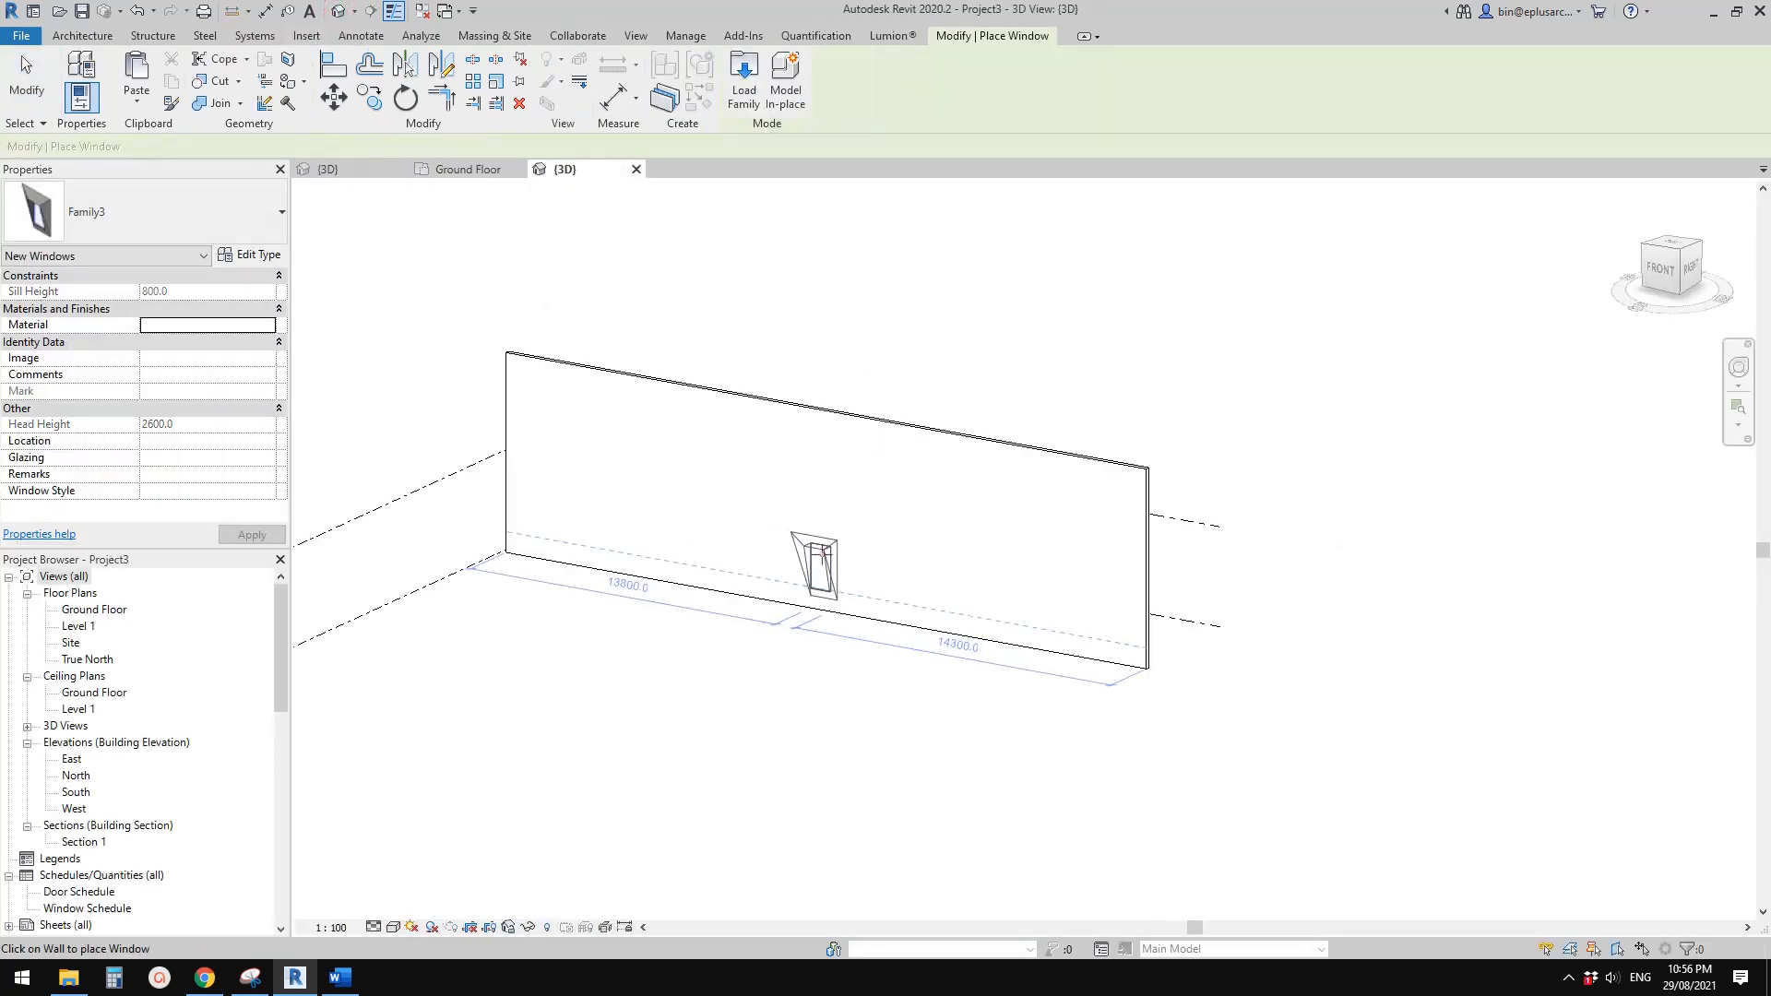
pyautogui.click(817, 563)
pyautogui.press('Escape')
pyautogui.scroll(5, 744, 584)
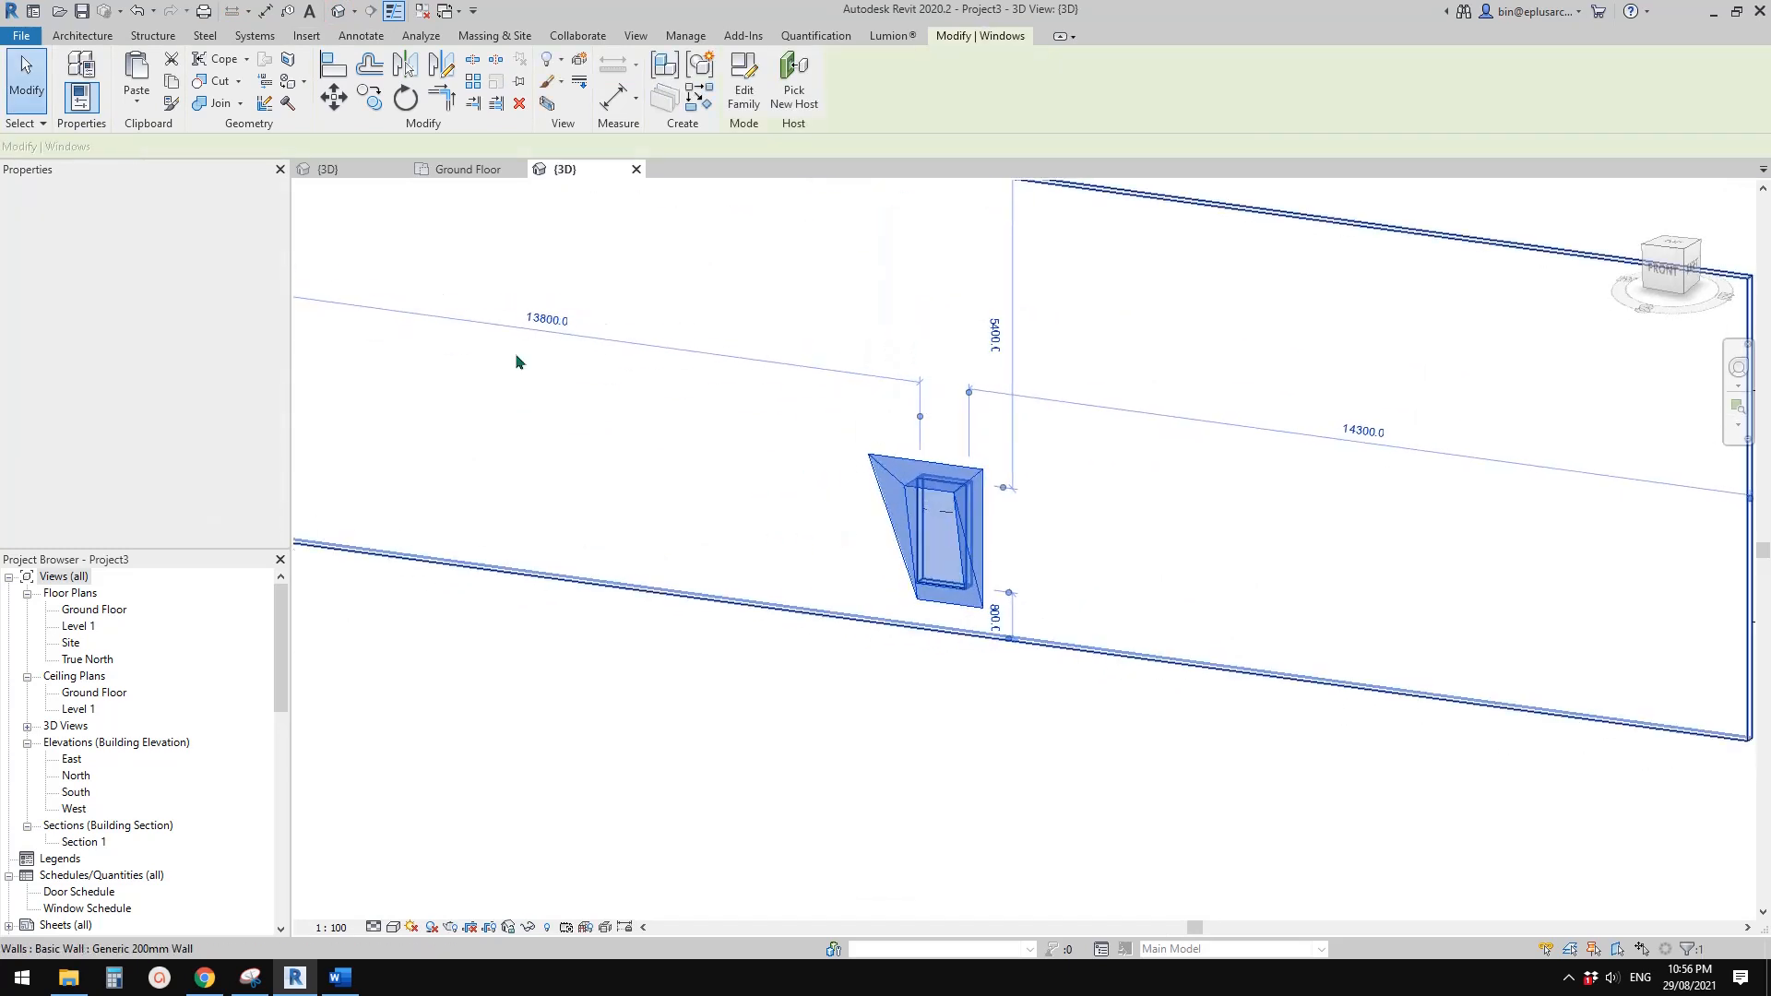
# Check the reference façade image, and set the window type's D to 750, Height to 3000, TH to 500 and Width to 1500
pyautogui.click(251, 979)
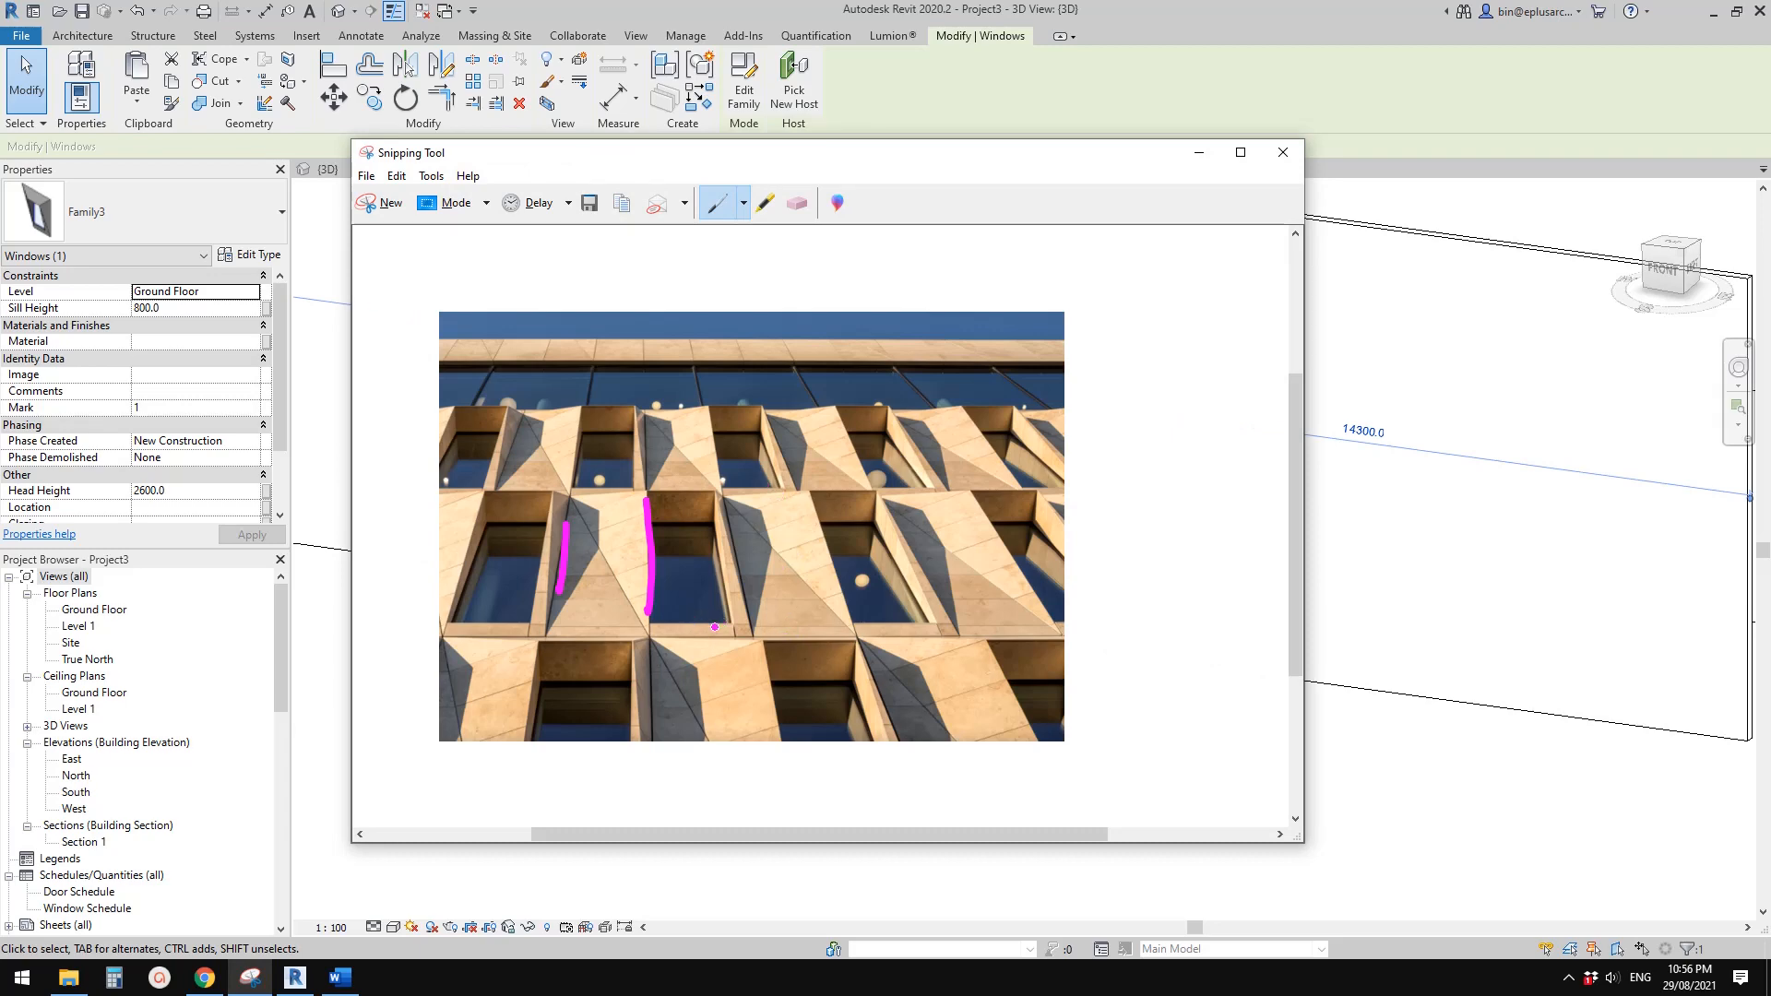
pyautogui.click(295, 978)
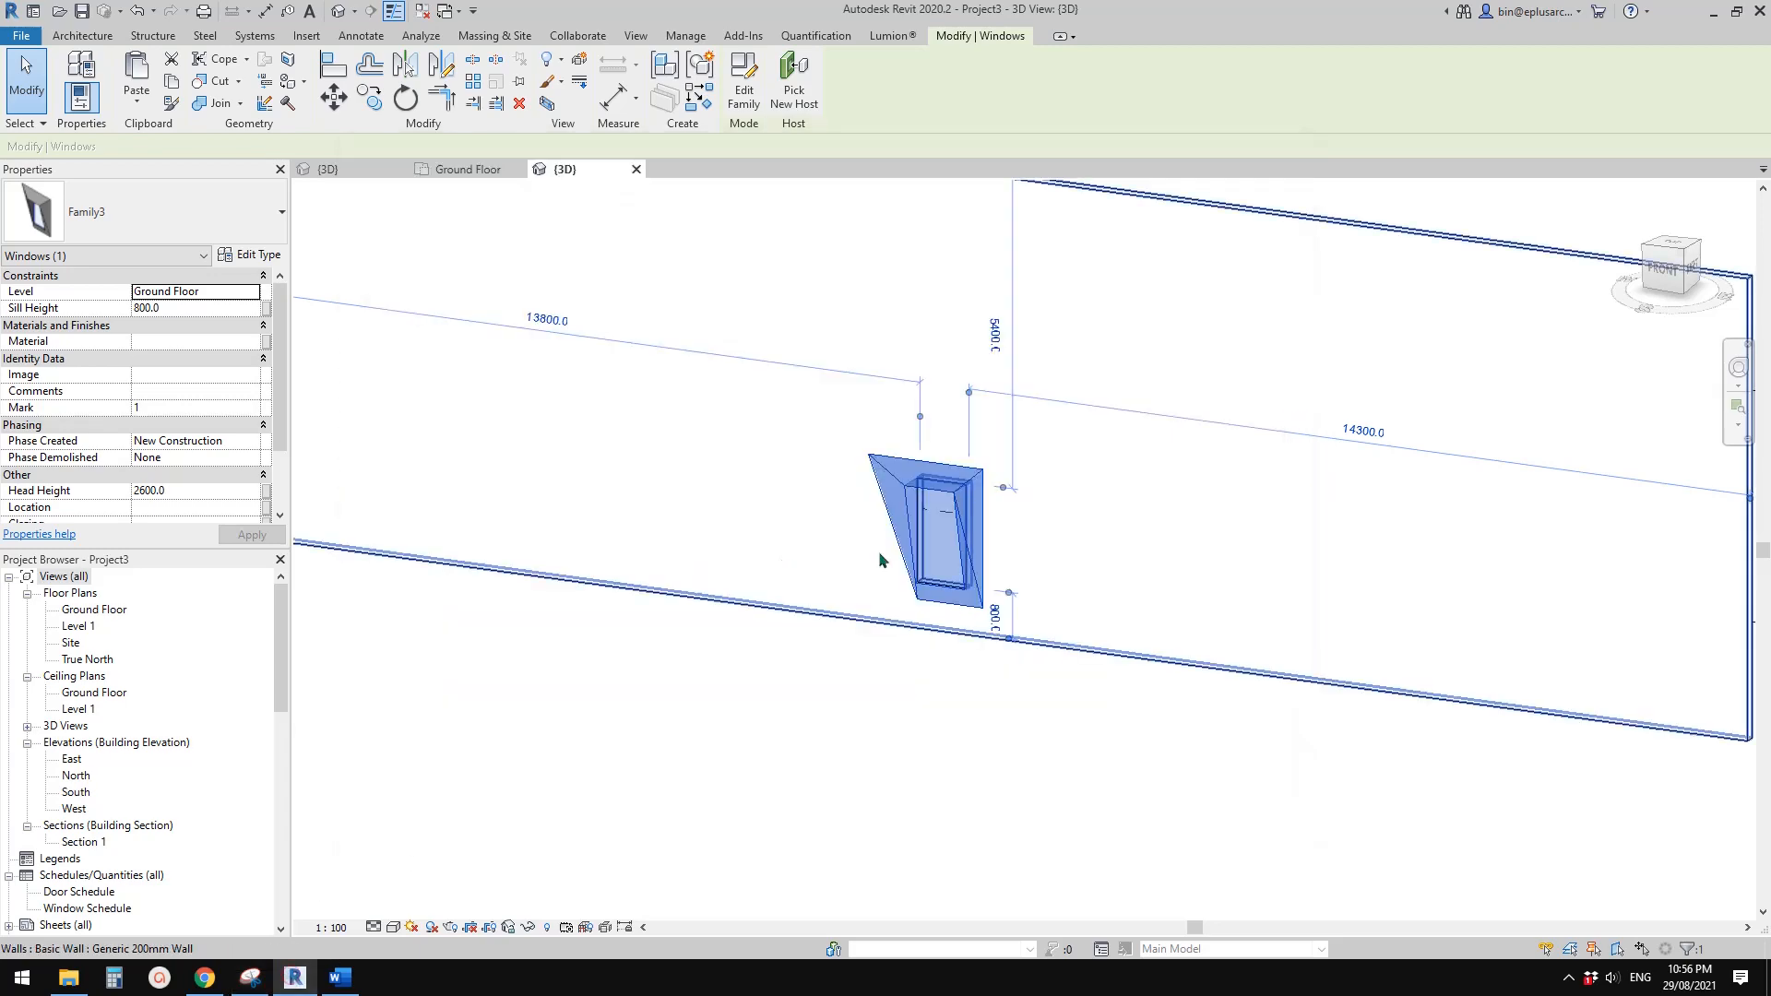
pyautogui.click(251, 261)
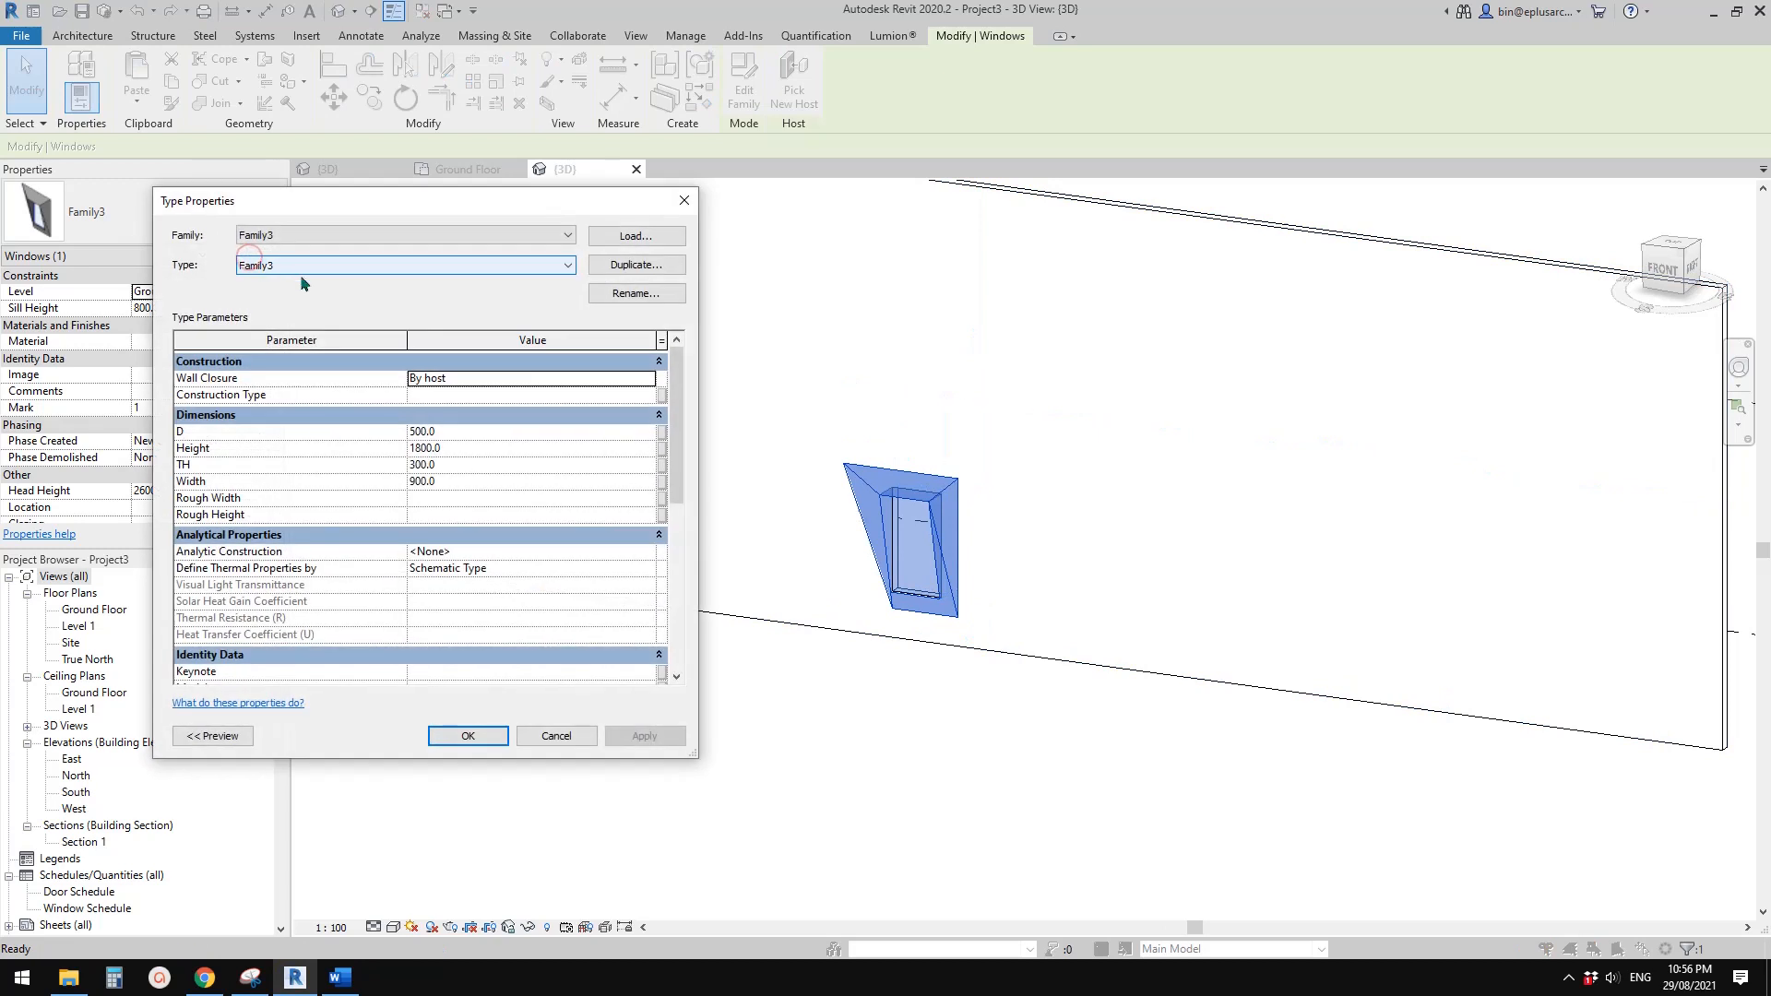
pyautogui.click(468, 449)
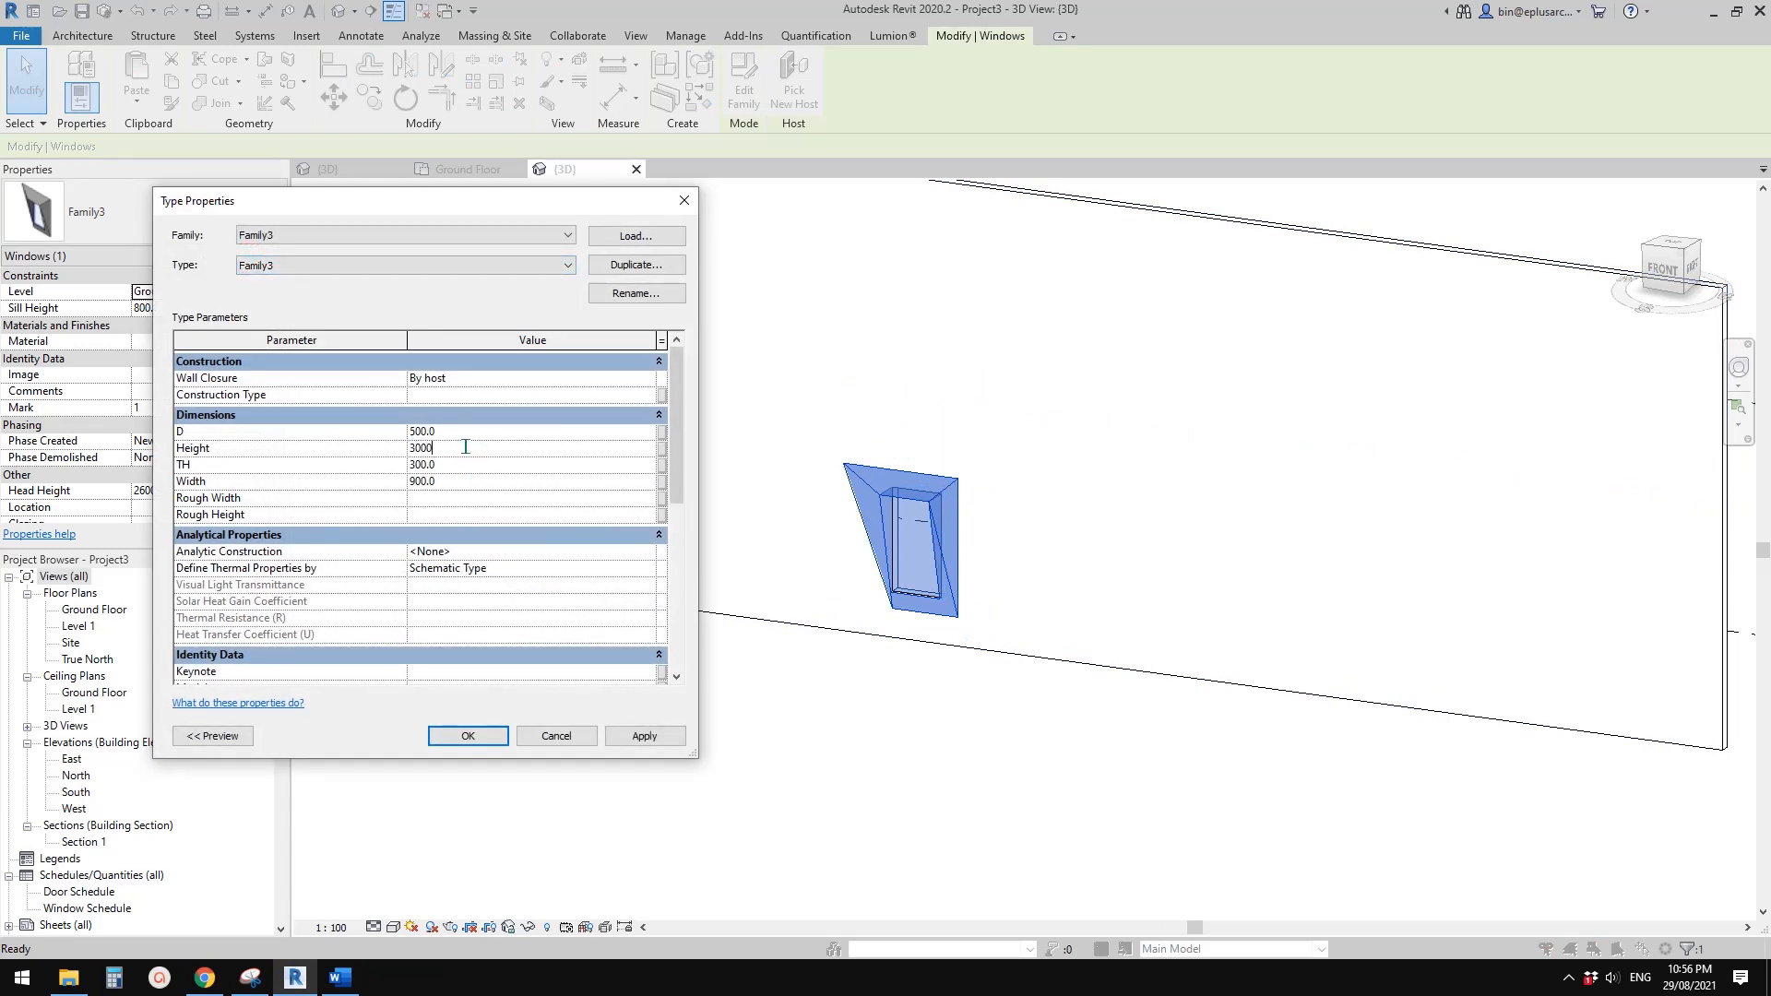
pyautogui.click(466, 463)
pyautogui.click(469, 476)
pyautogui.click(644, 735)
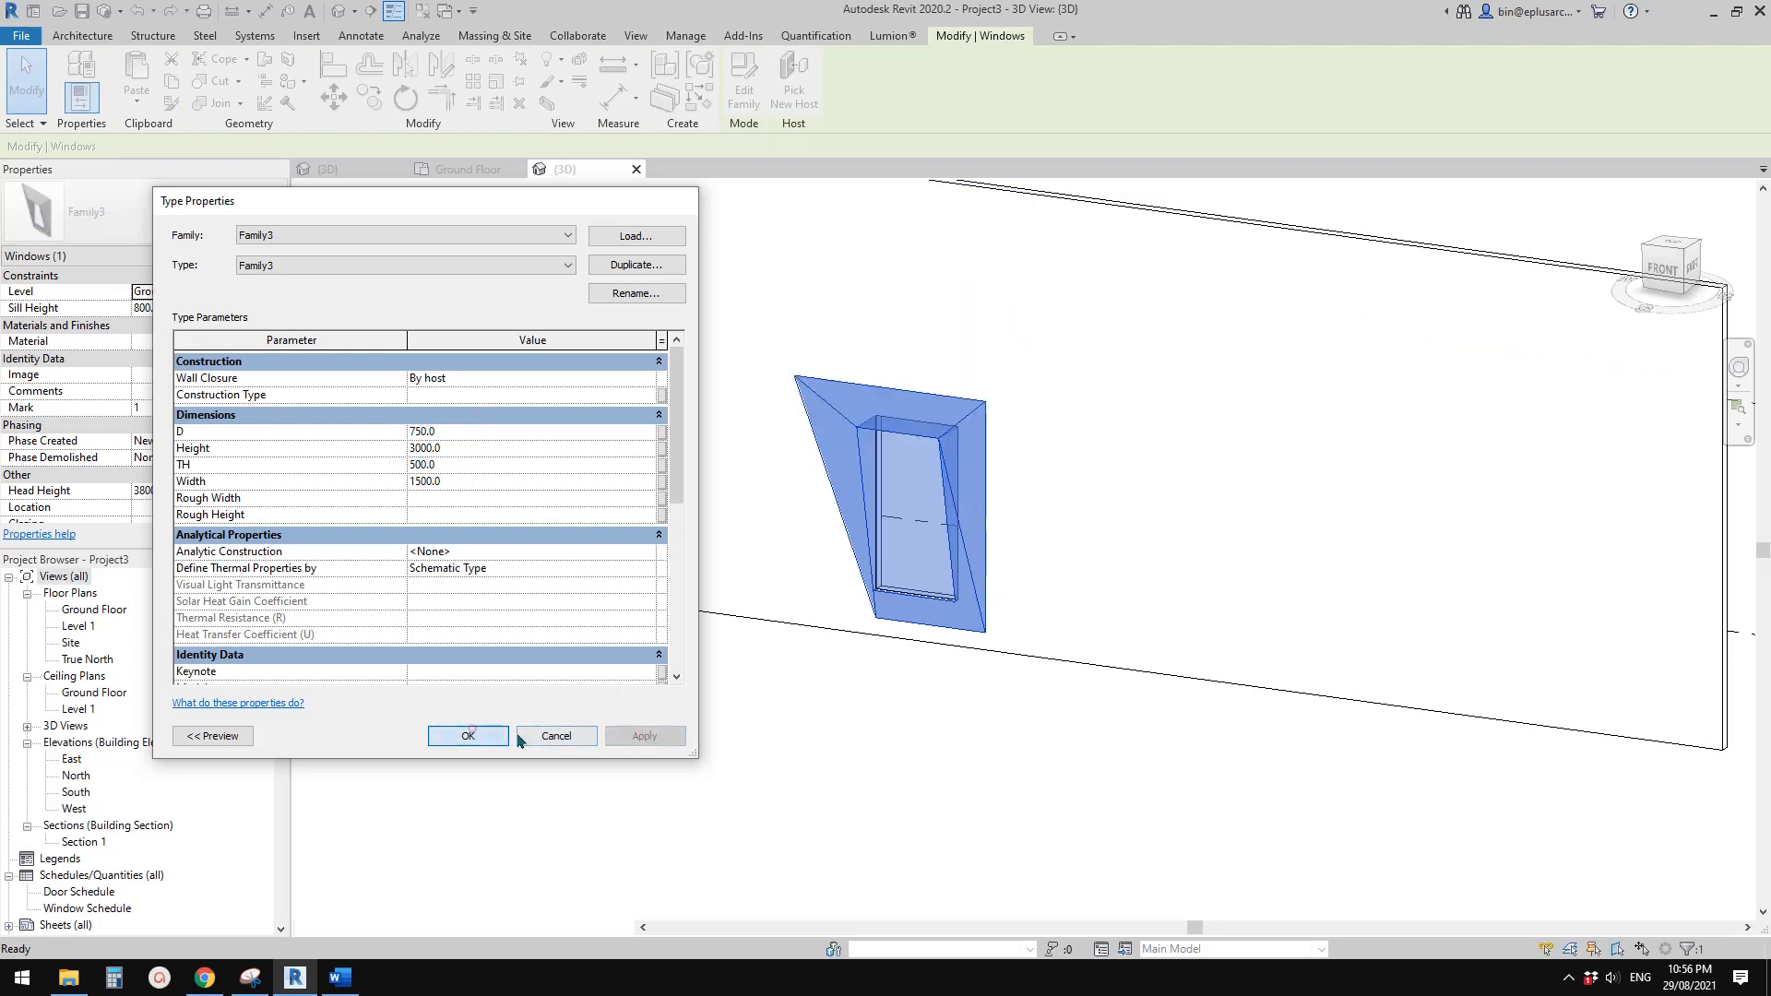
pyautogui.click(468, 735)
# Set the placed window's Sill Height to 500
pyautogui.click(191, 309)
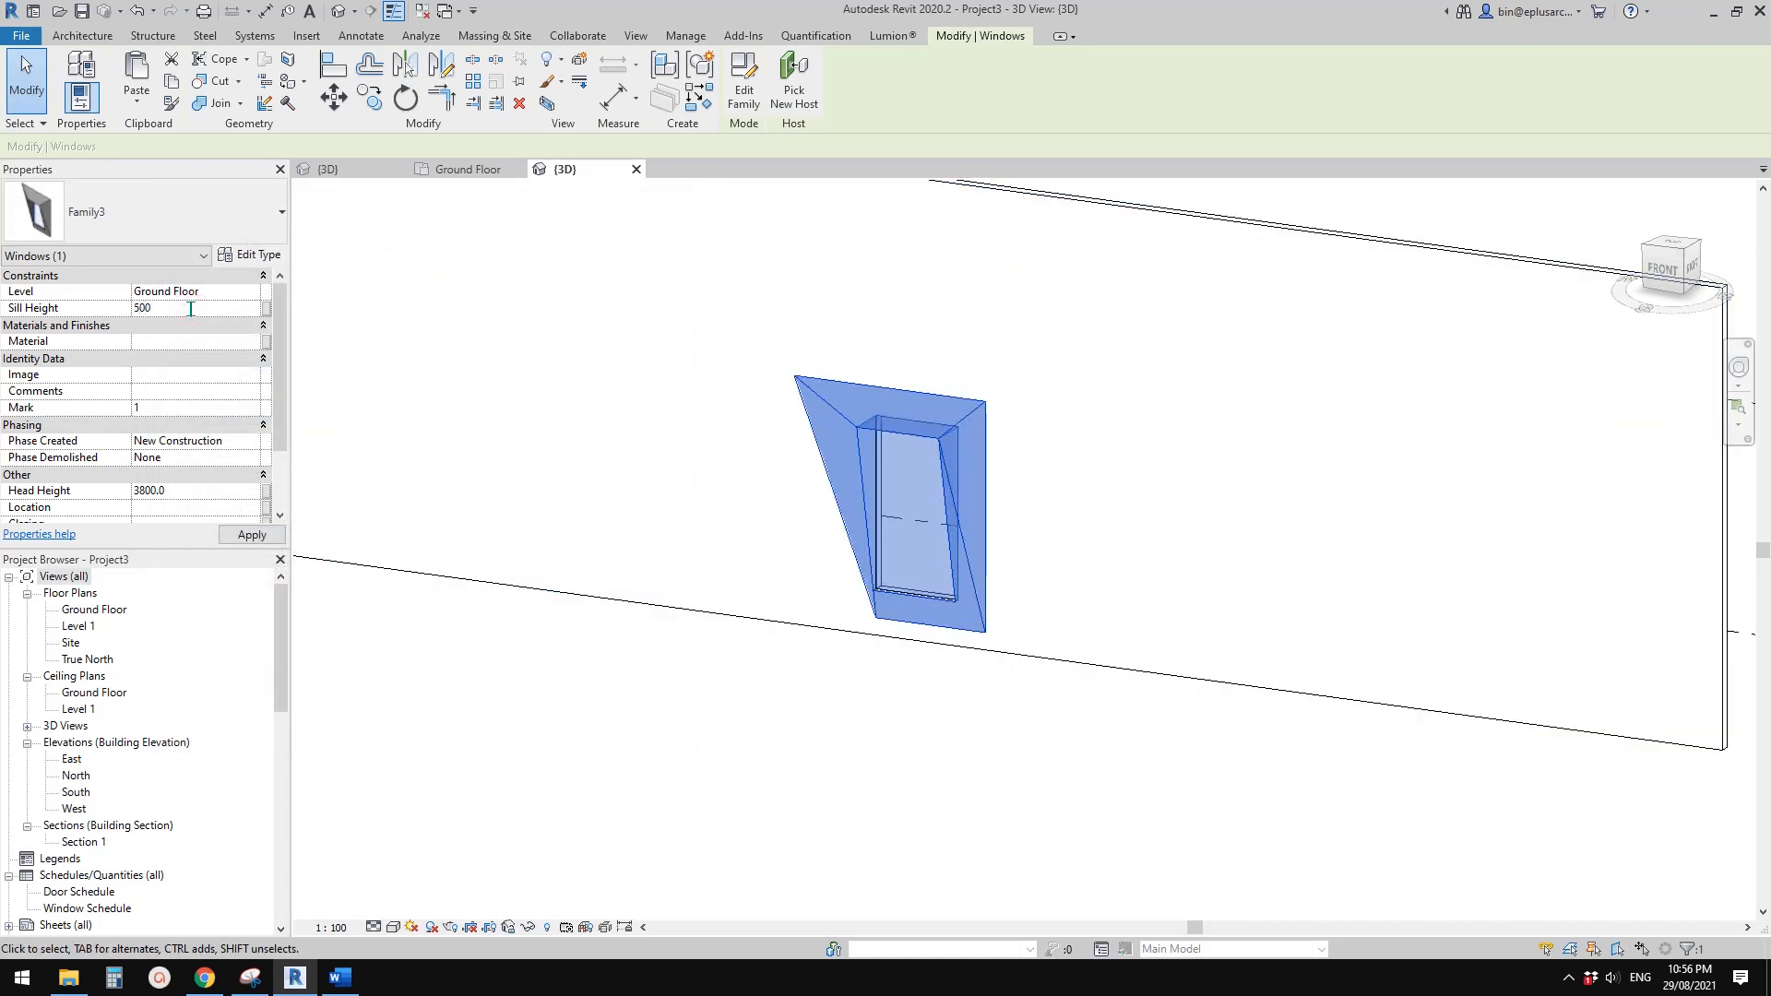
pyautogui.click(999, 661)
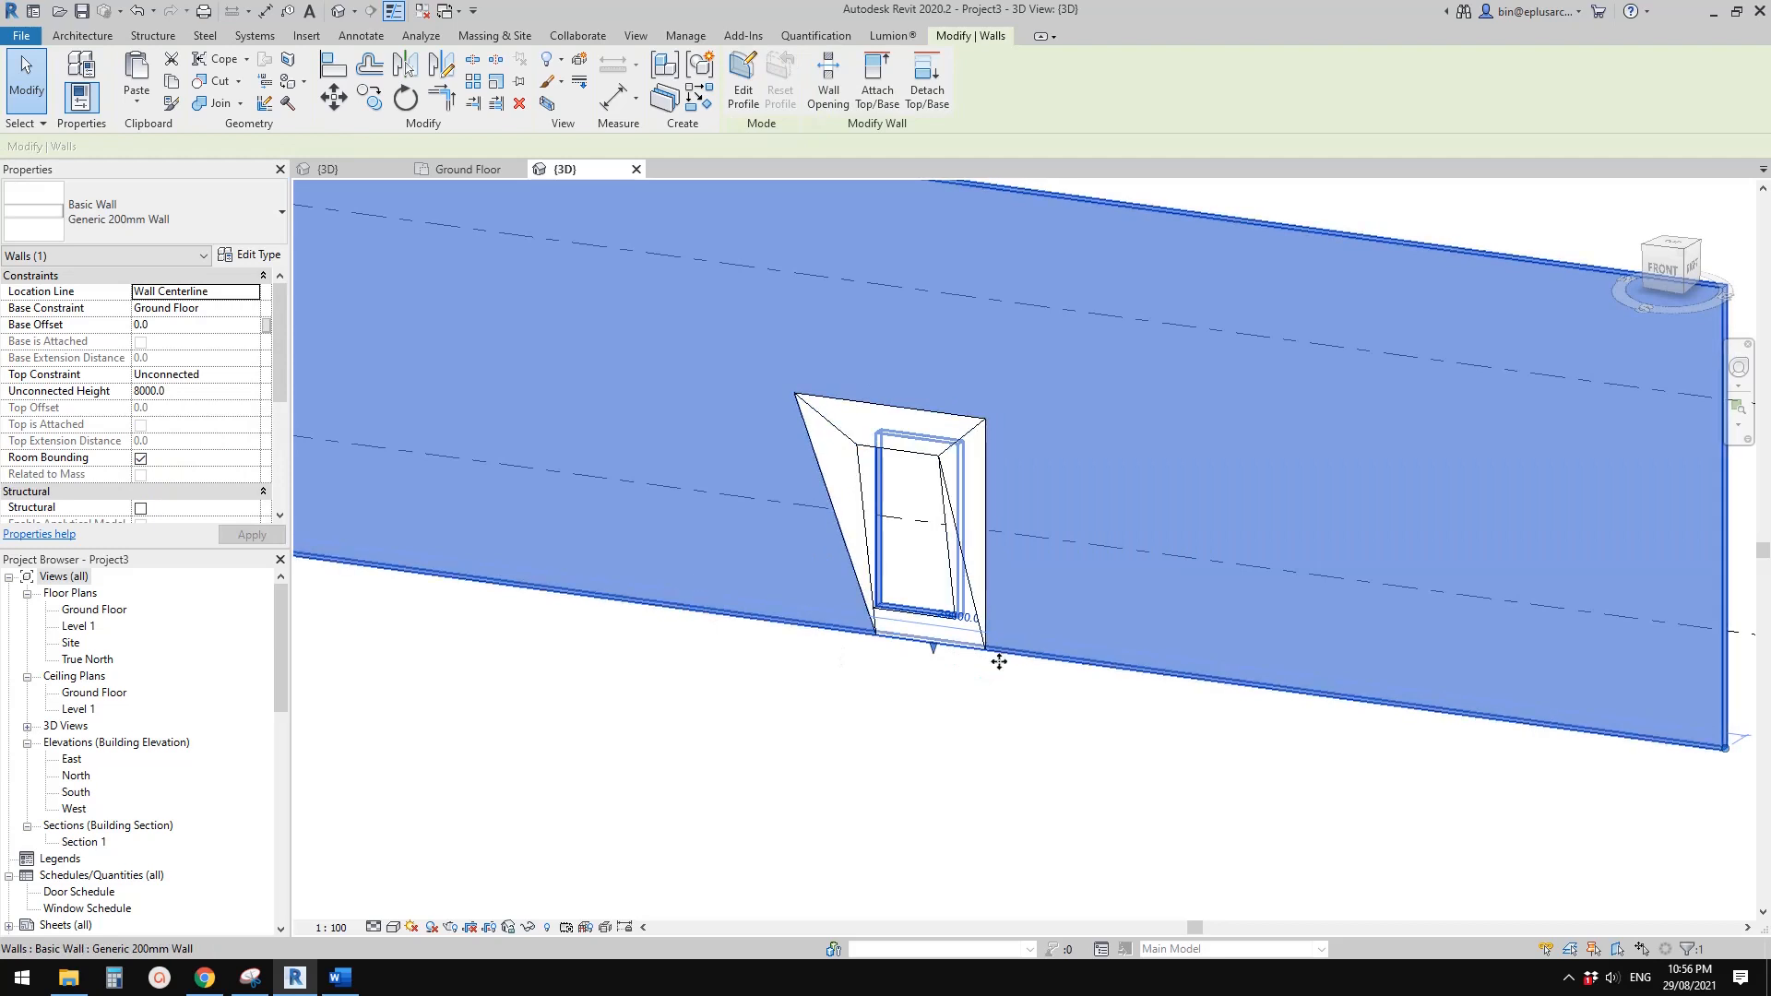
pyautogui.click(918, 694)
# Move the window along the wall so the lower outer corner of its narrow reveal meets the wall's lower end corner
pyautogui.scroll(-1, 900, 694)
pyautogui.keyDown('shift'); pyautogui.moveTo(929, 664); pyautogui.dragTo(1048, 595, button='middle'); pyautogui.keyUp('shift')
pyautogui.click(941, 623)
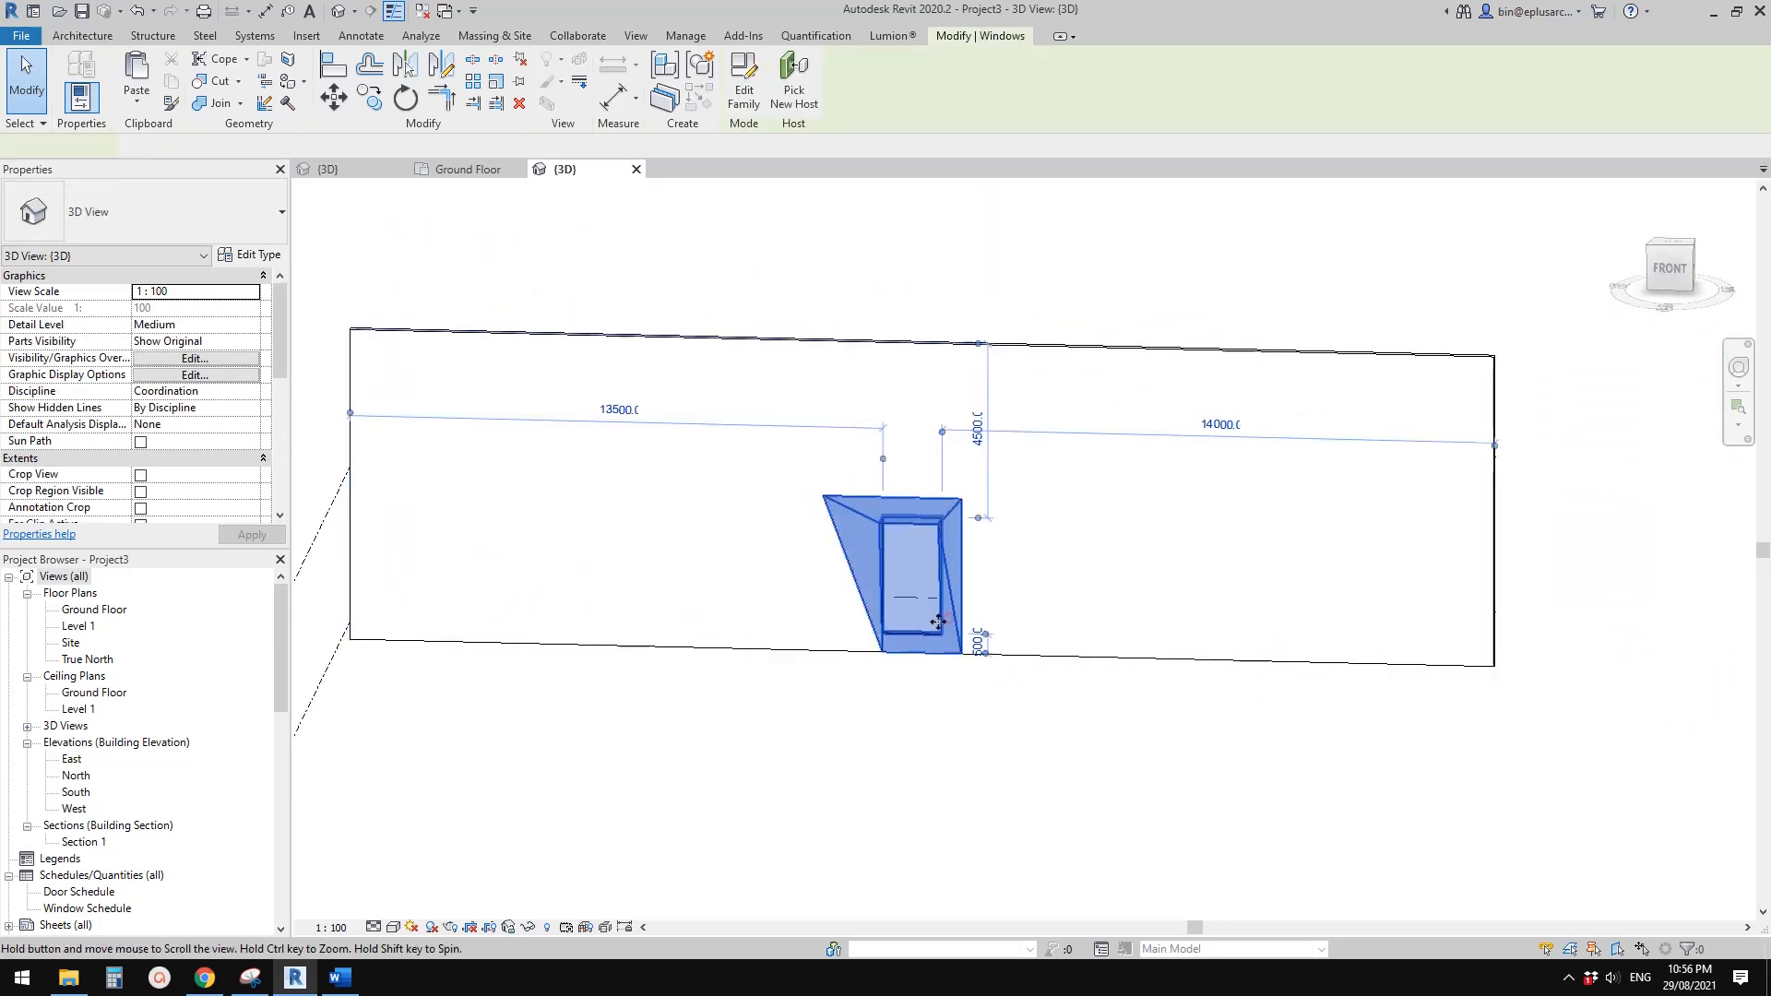
pyautogui.press('v')
pyautogui.moveTo(938, 622); pyautogui.dragTo(969, 673, button='middle')
pyautogui.press('m')
pyautogui.press('v')
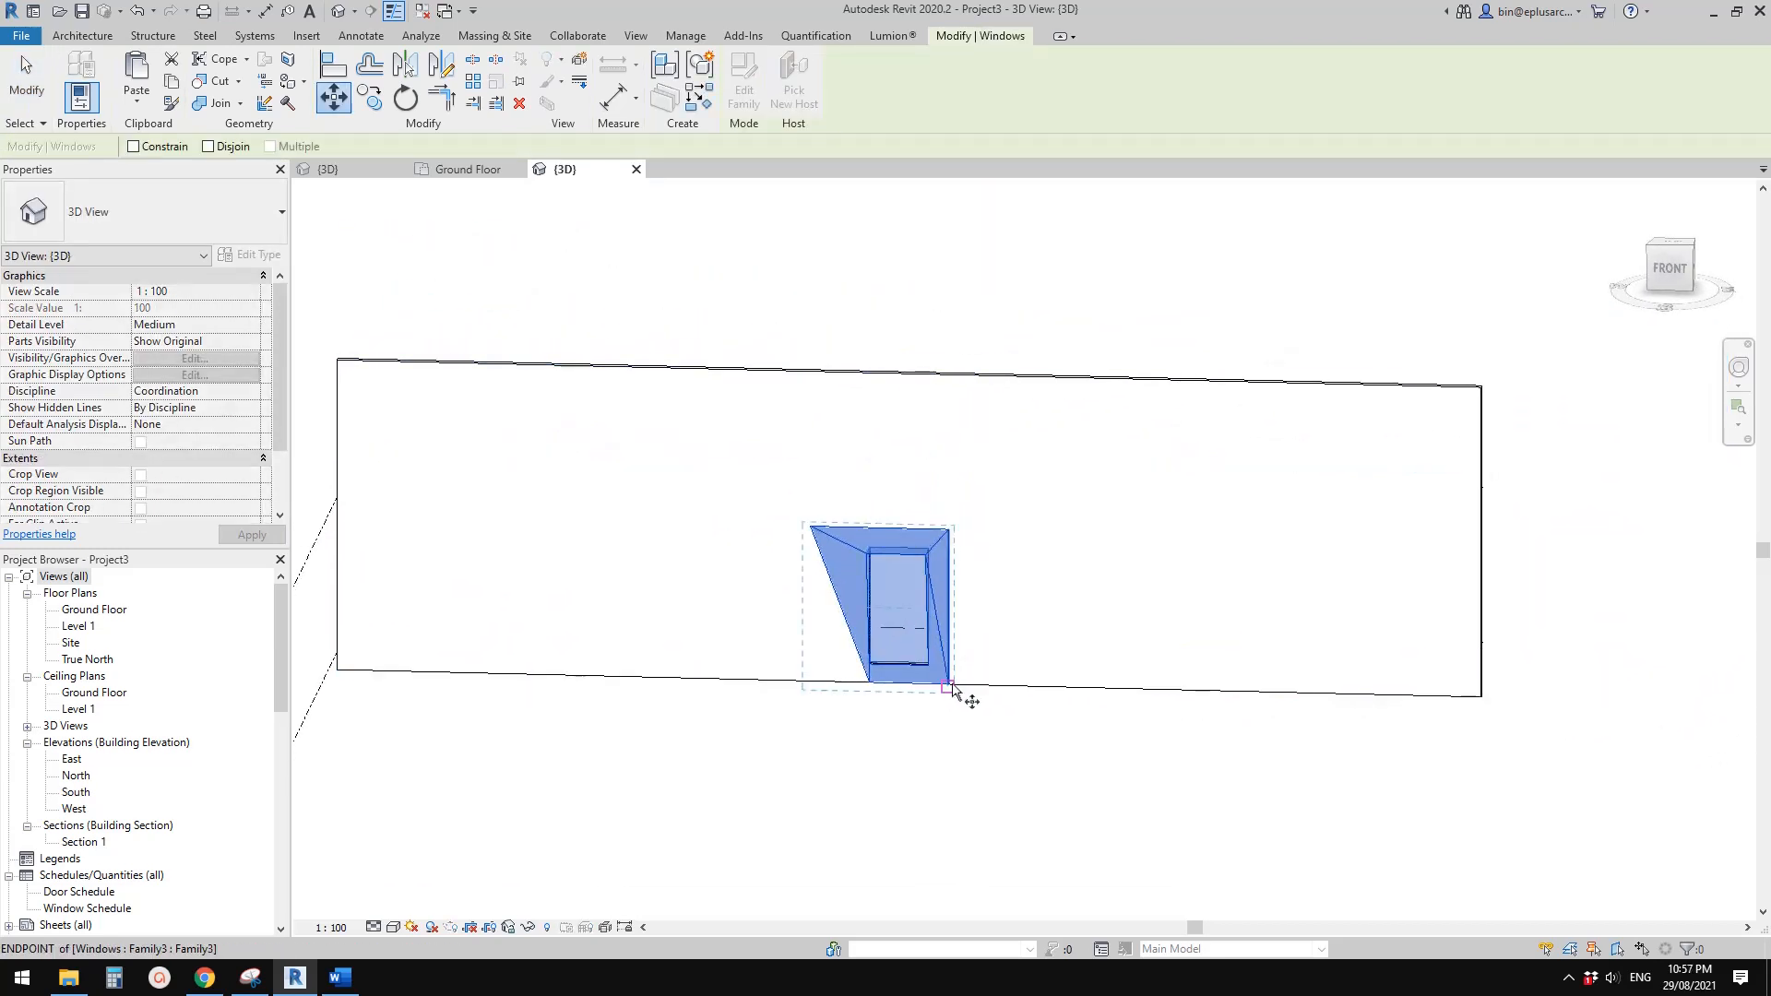
pyautogui.click(949, 687)
pyautogui.click(1482, 702)
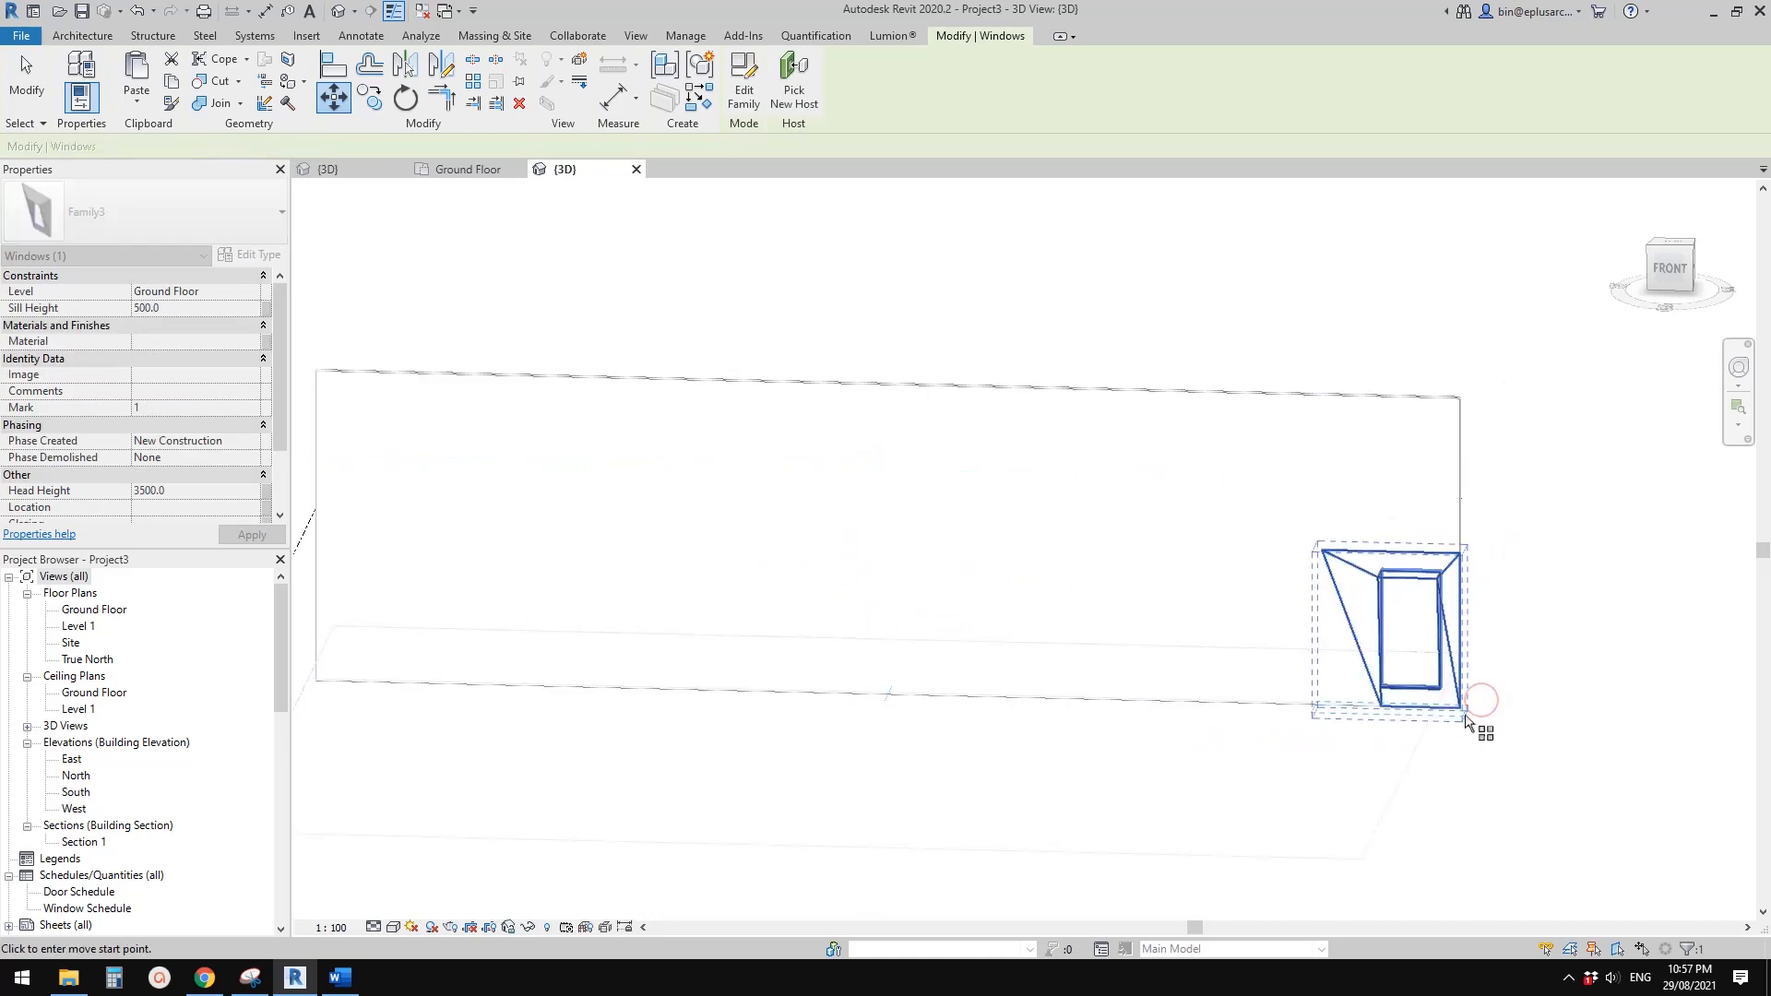
pyautogui.press('a')
pyautogui.press('r')
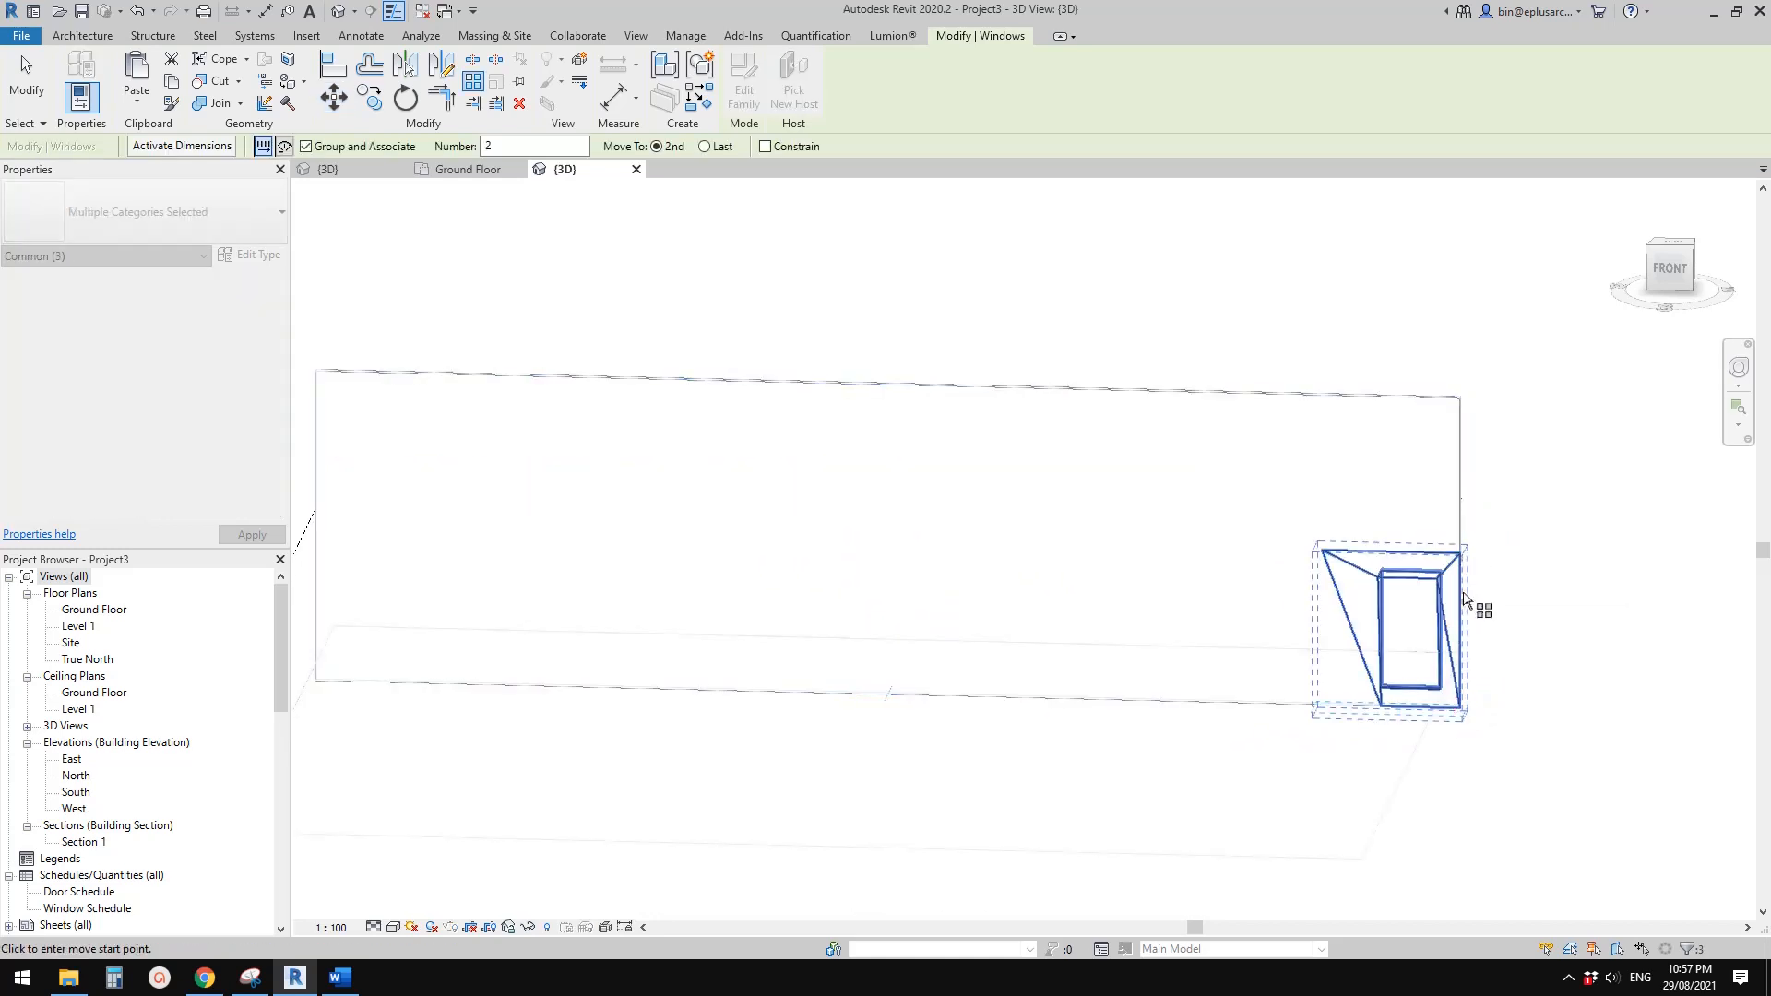
pyautogui.keyDown('shift'); pyautogui.moveTo(1464, 598); pyautogui.dragTo(1315, 545, button='middle'); pyautogui.keyUp('shift')
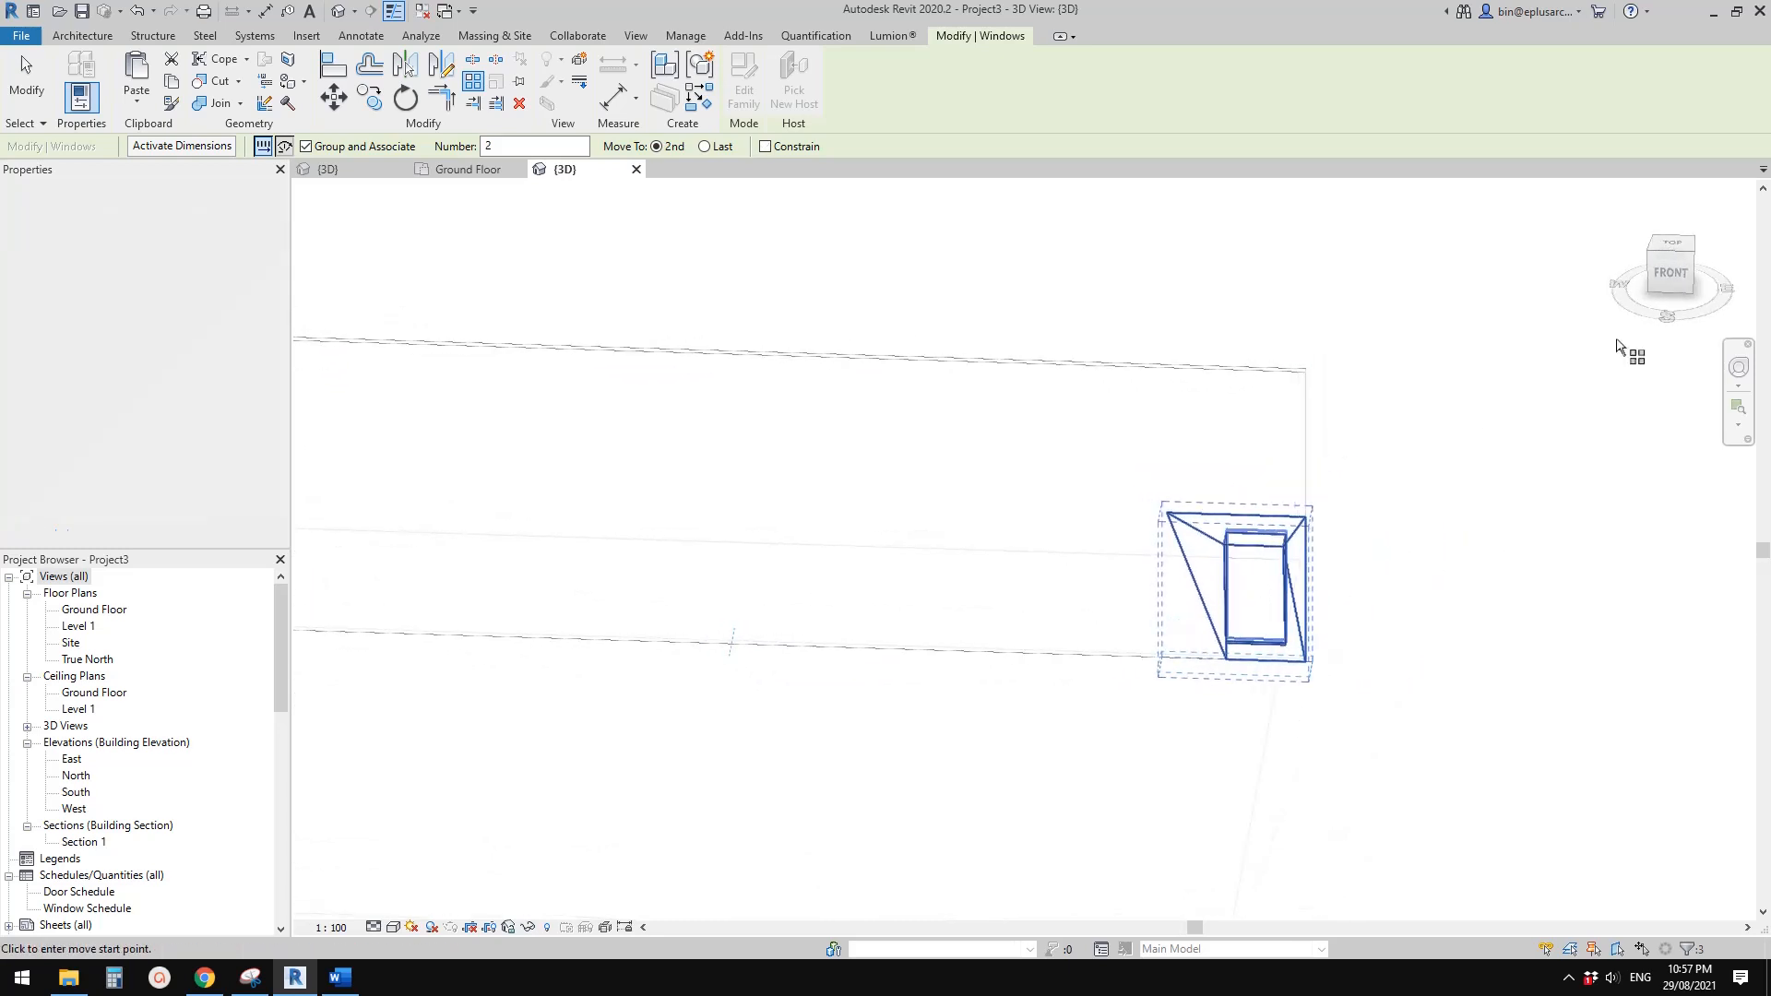
pyautogui.click(1675, 270)
pyautogui.press('Escape')
# Try to array the window along the wall in the front 3D view, starting from its upper outer corner
pyautogui.click(1675, 272)
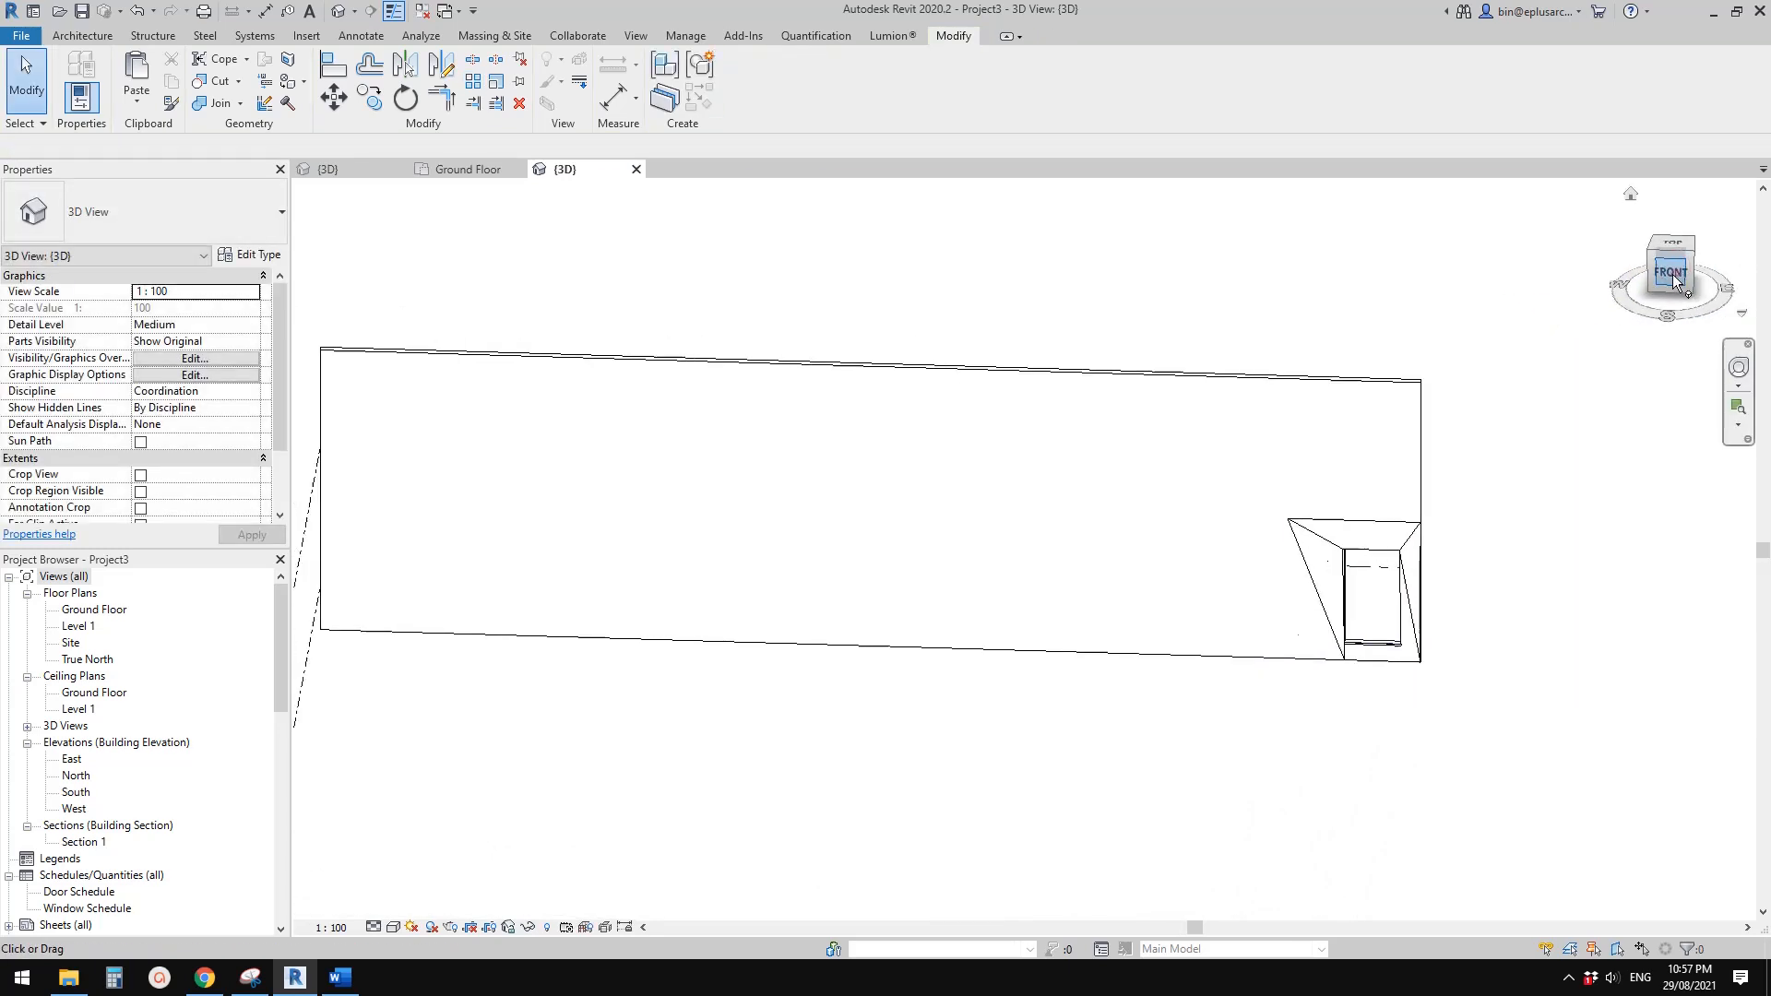
pyautogui.scroll(6, 1329, 548)
pyautogui.moveTo(1384, 577); pyautogui.dragTo(976, 546, button='middle')
pyautogui.click(1054, 562)
pyautogui.press('a')
pyautogui.press('r')
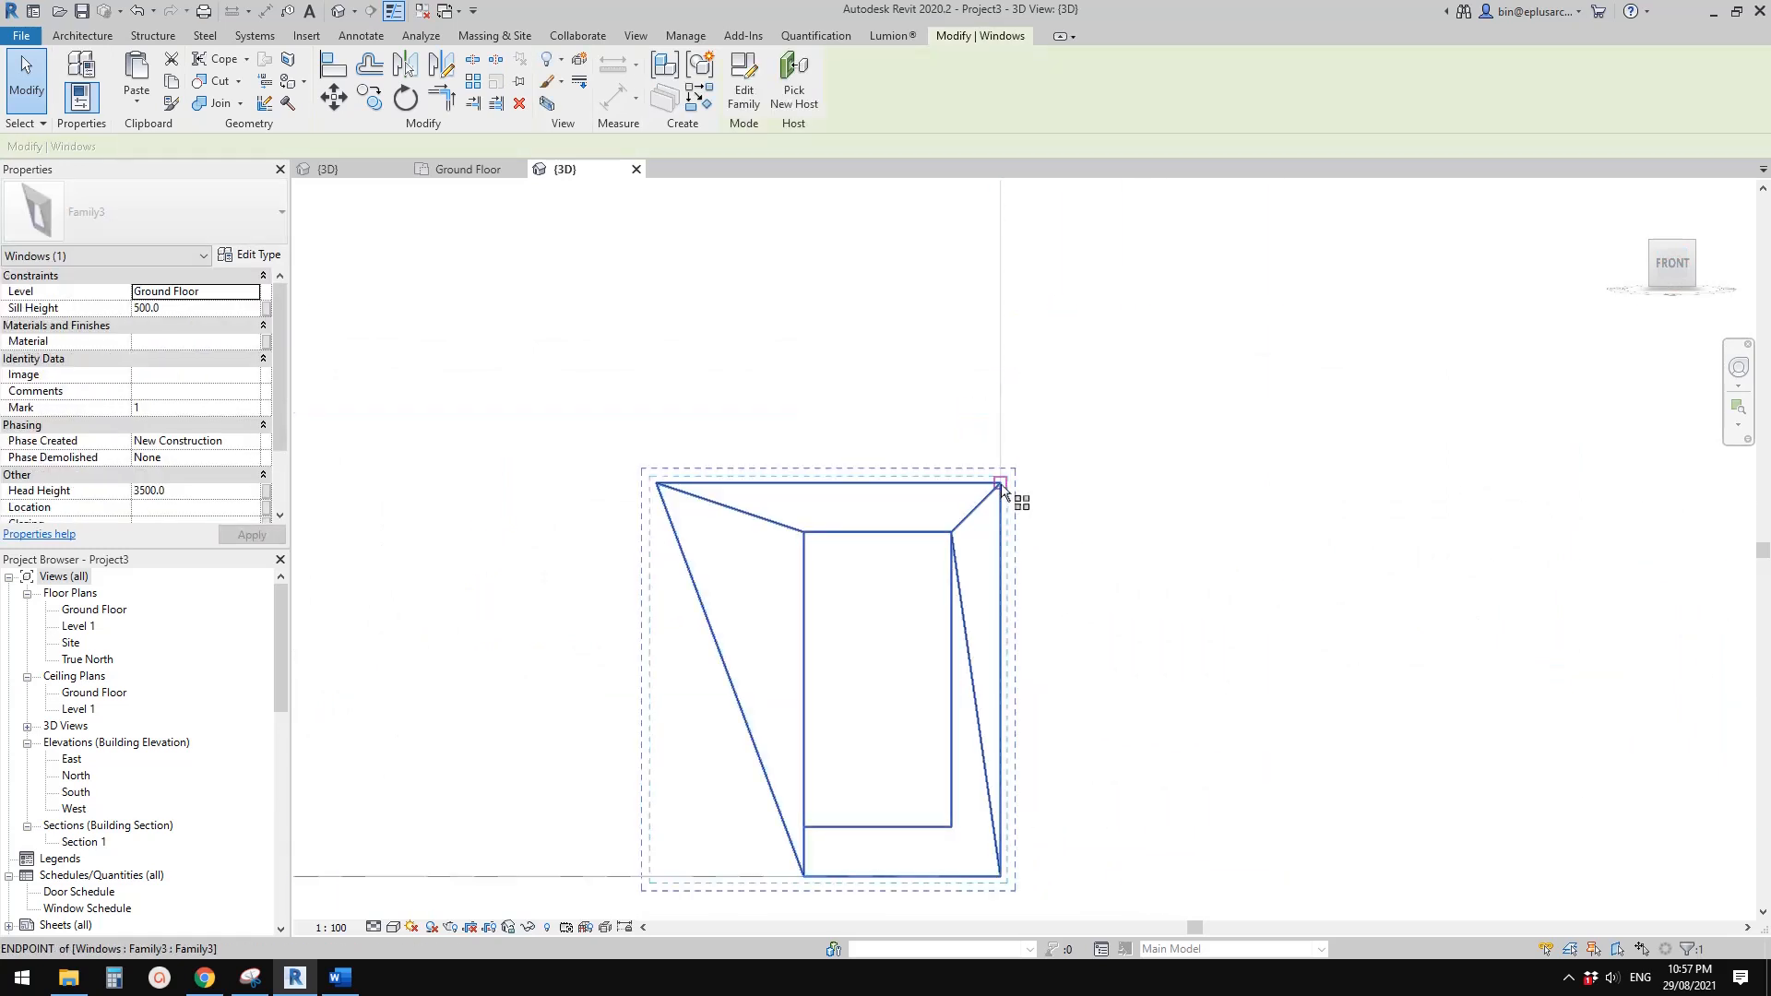
pyautogui.click(1000, 482)
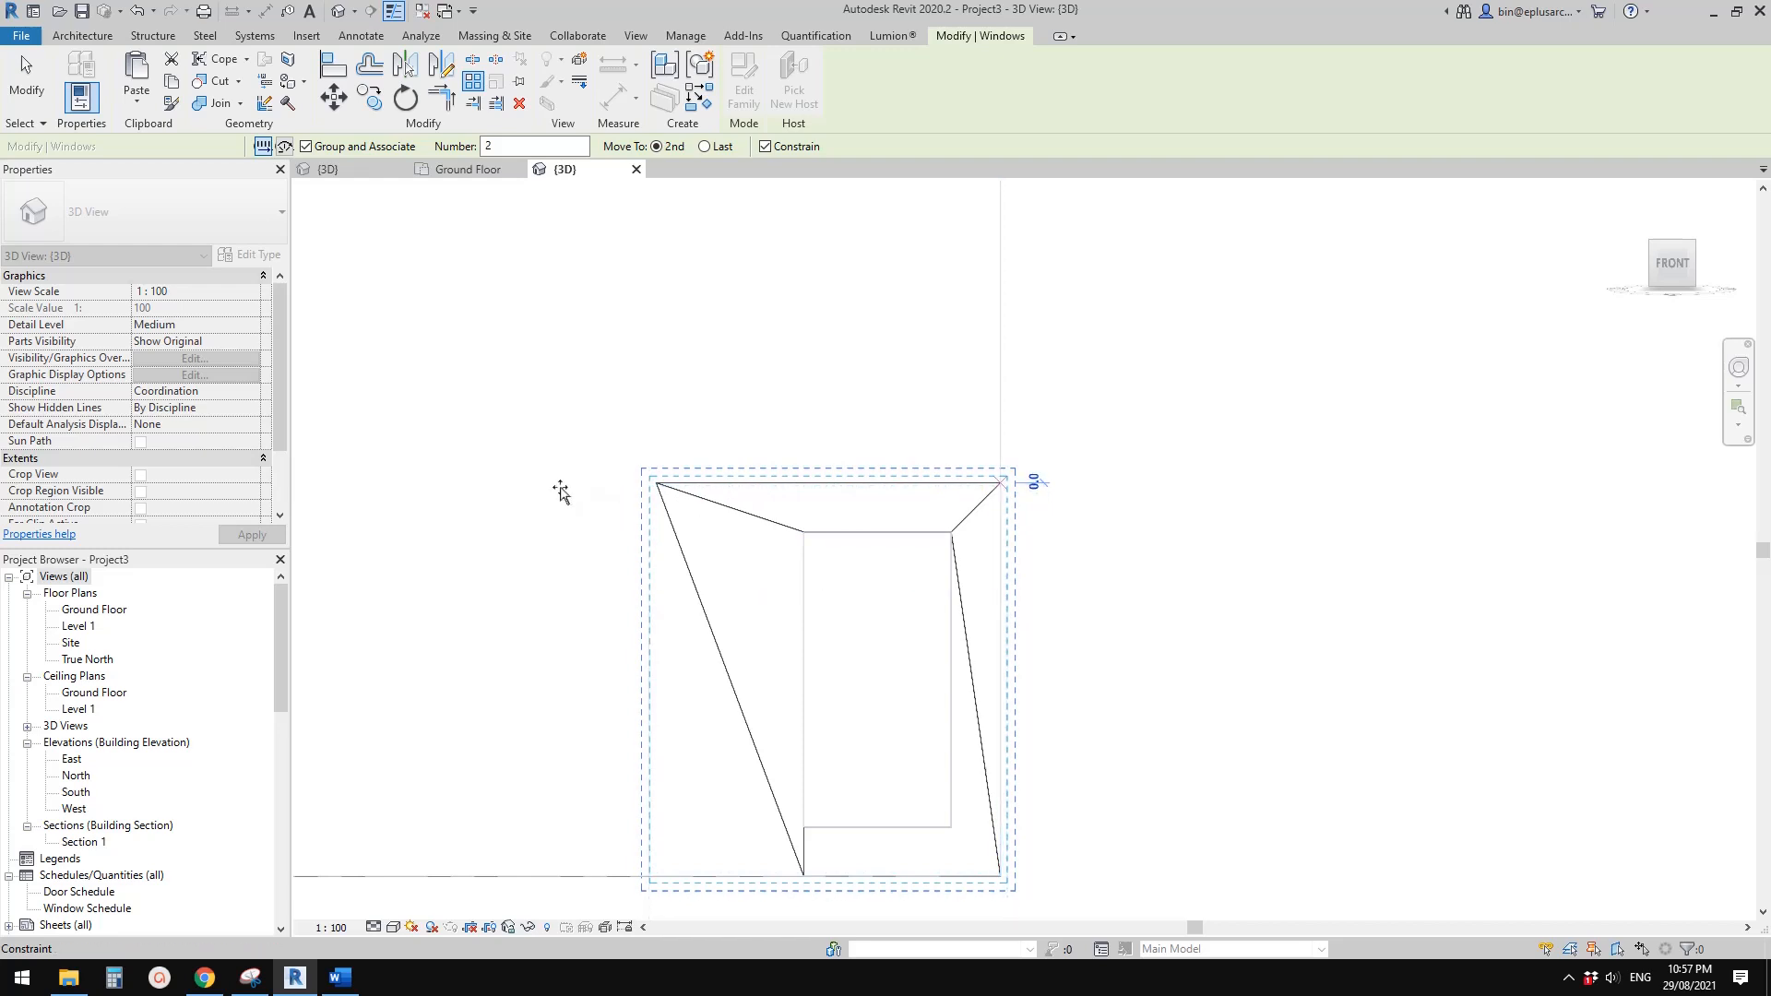
pyautogui.press('Escape')
pyautogui.press('Escape')
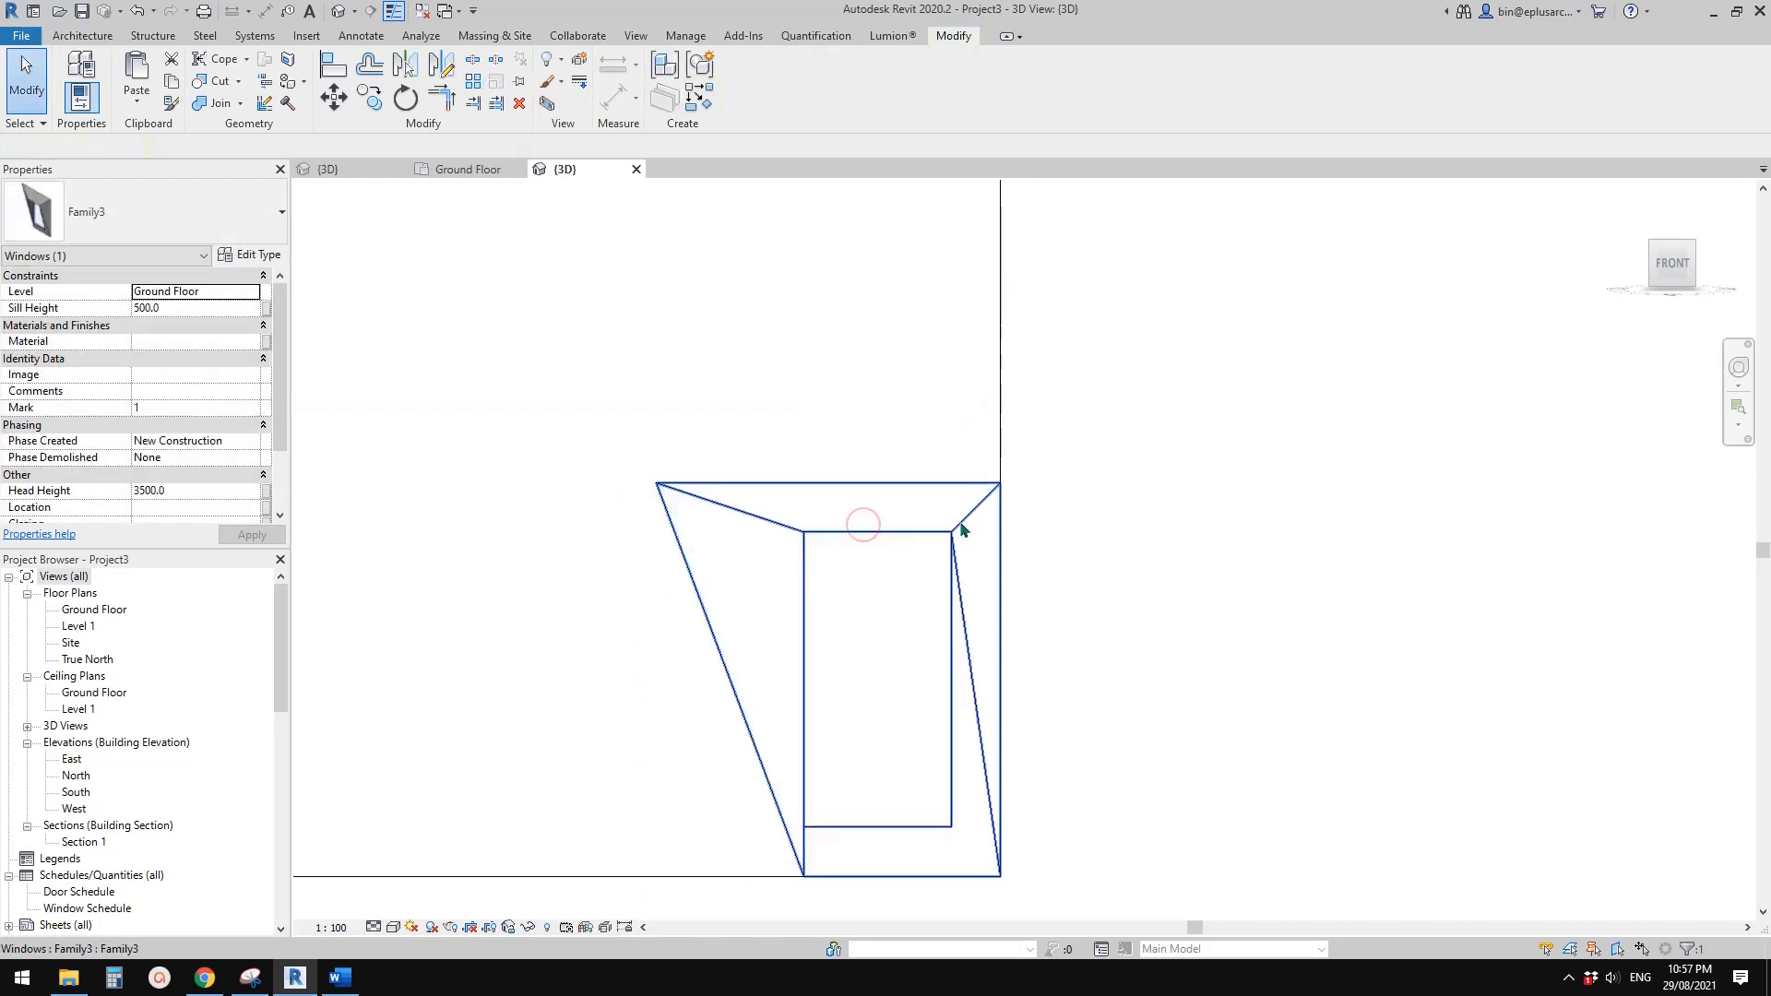
pyautogui.click(964, 525)
pyautogui.press('a')
pyautogui.press('r')
pyautogui.click(1000, 482)
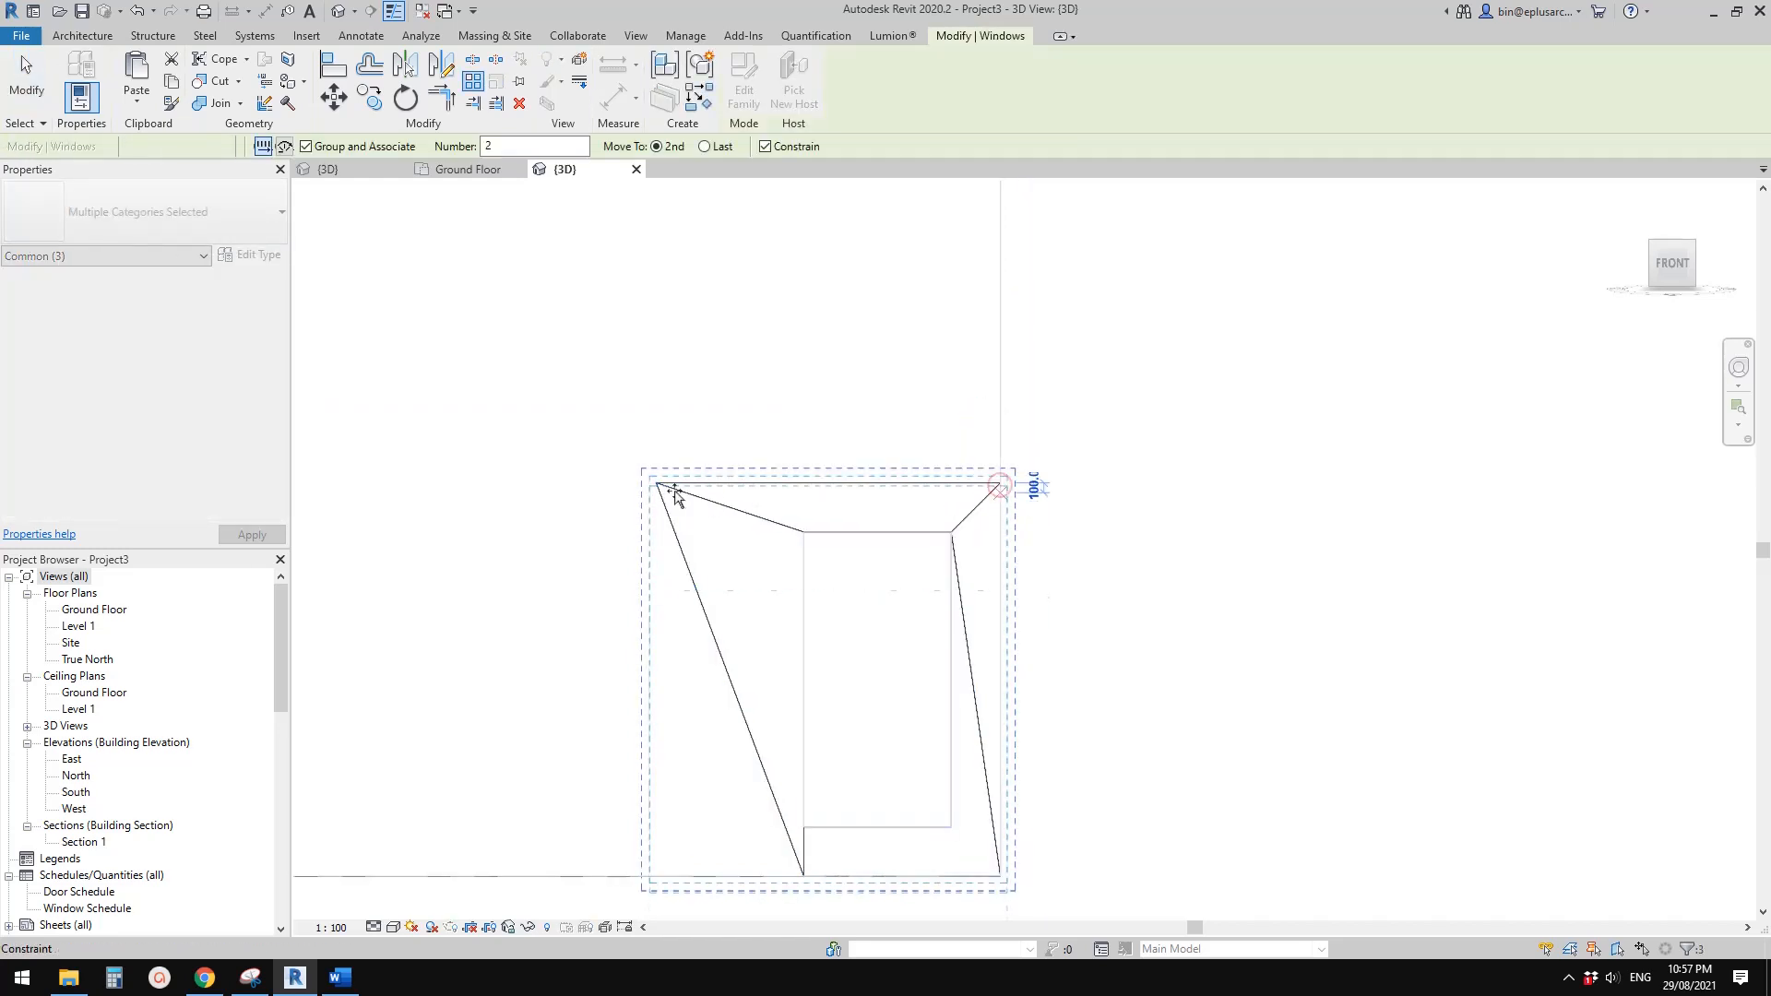
pyautogui.scroll(-2, 787, 577)
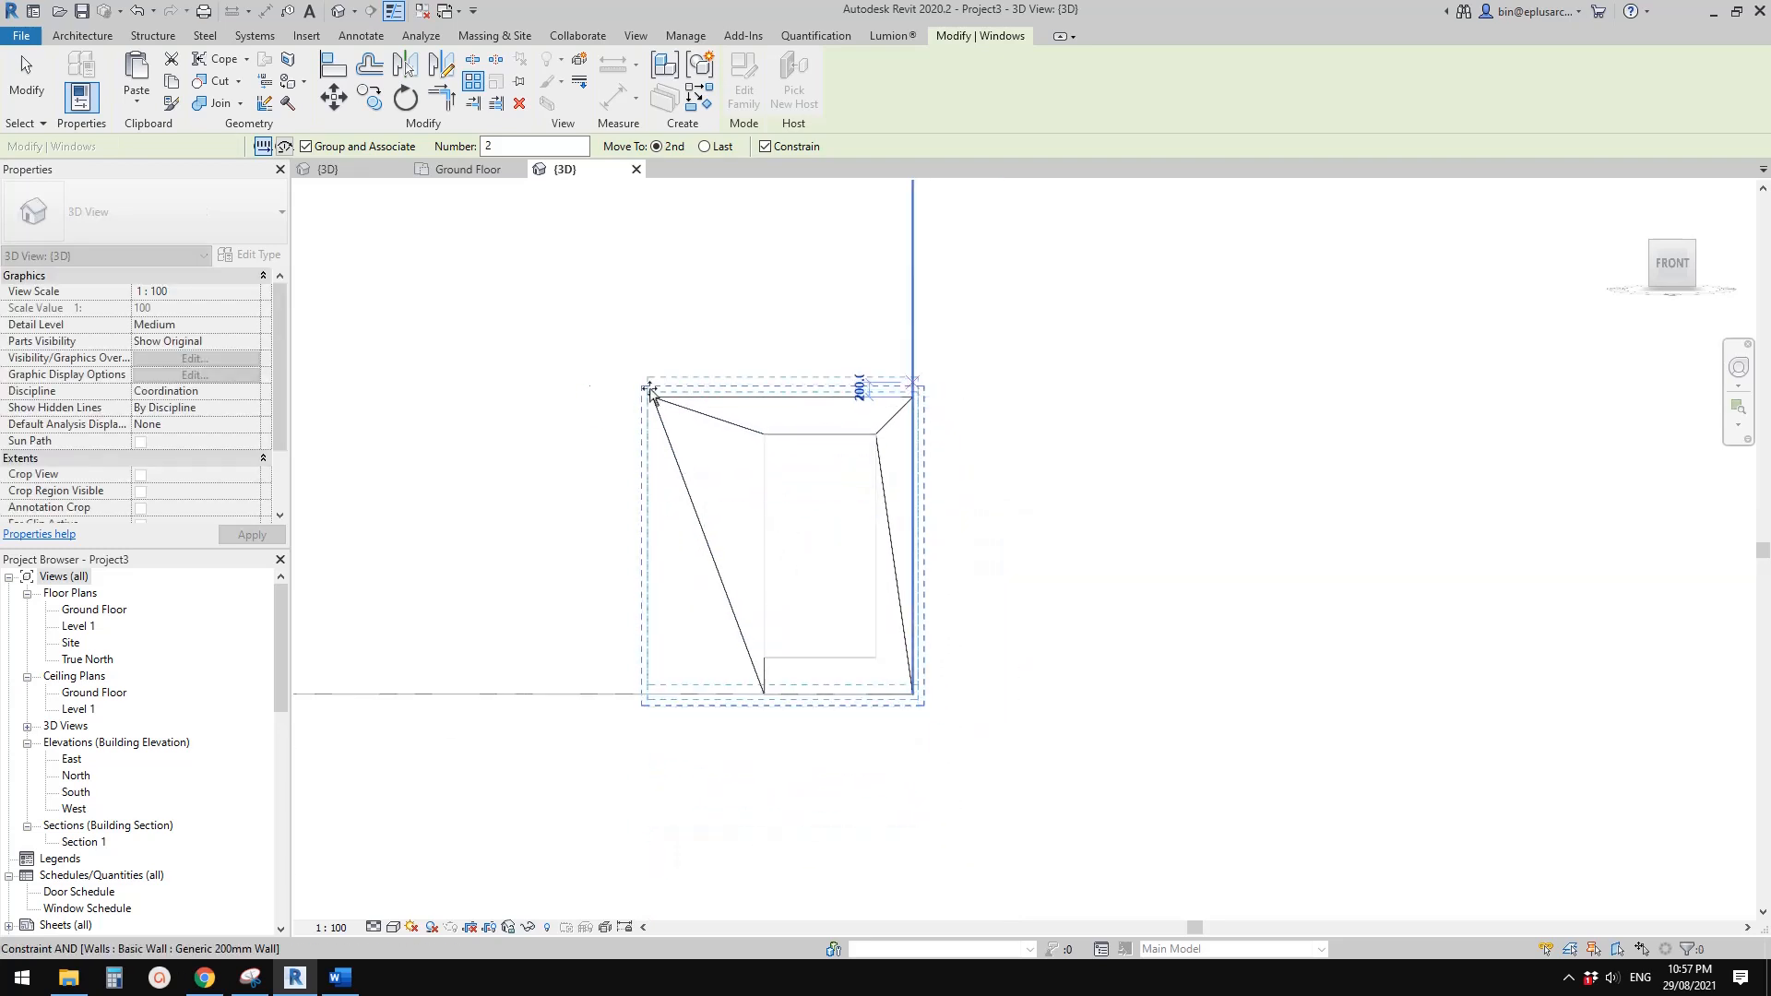
pyautogui.press('Escape')
# Try to array the window along the wall in the Ground Floor plan, starting at the wall's end
pyautogui.doubleClick(95, 609)
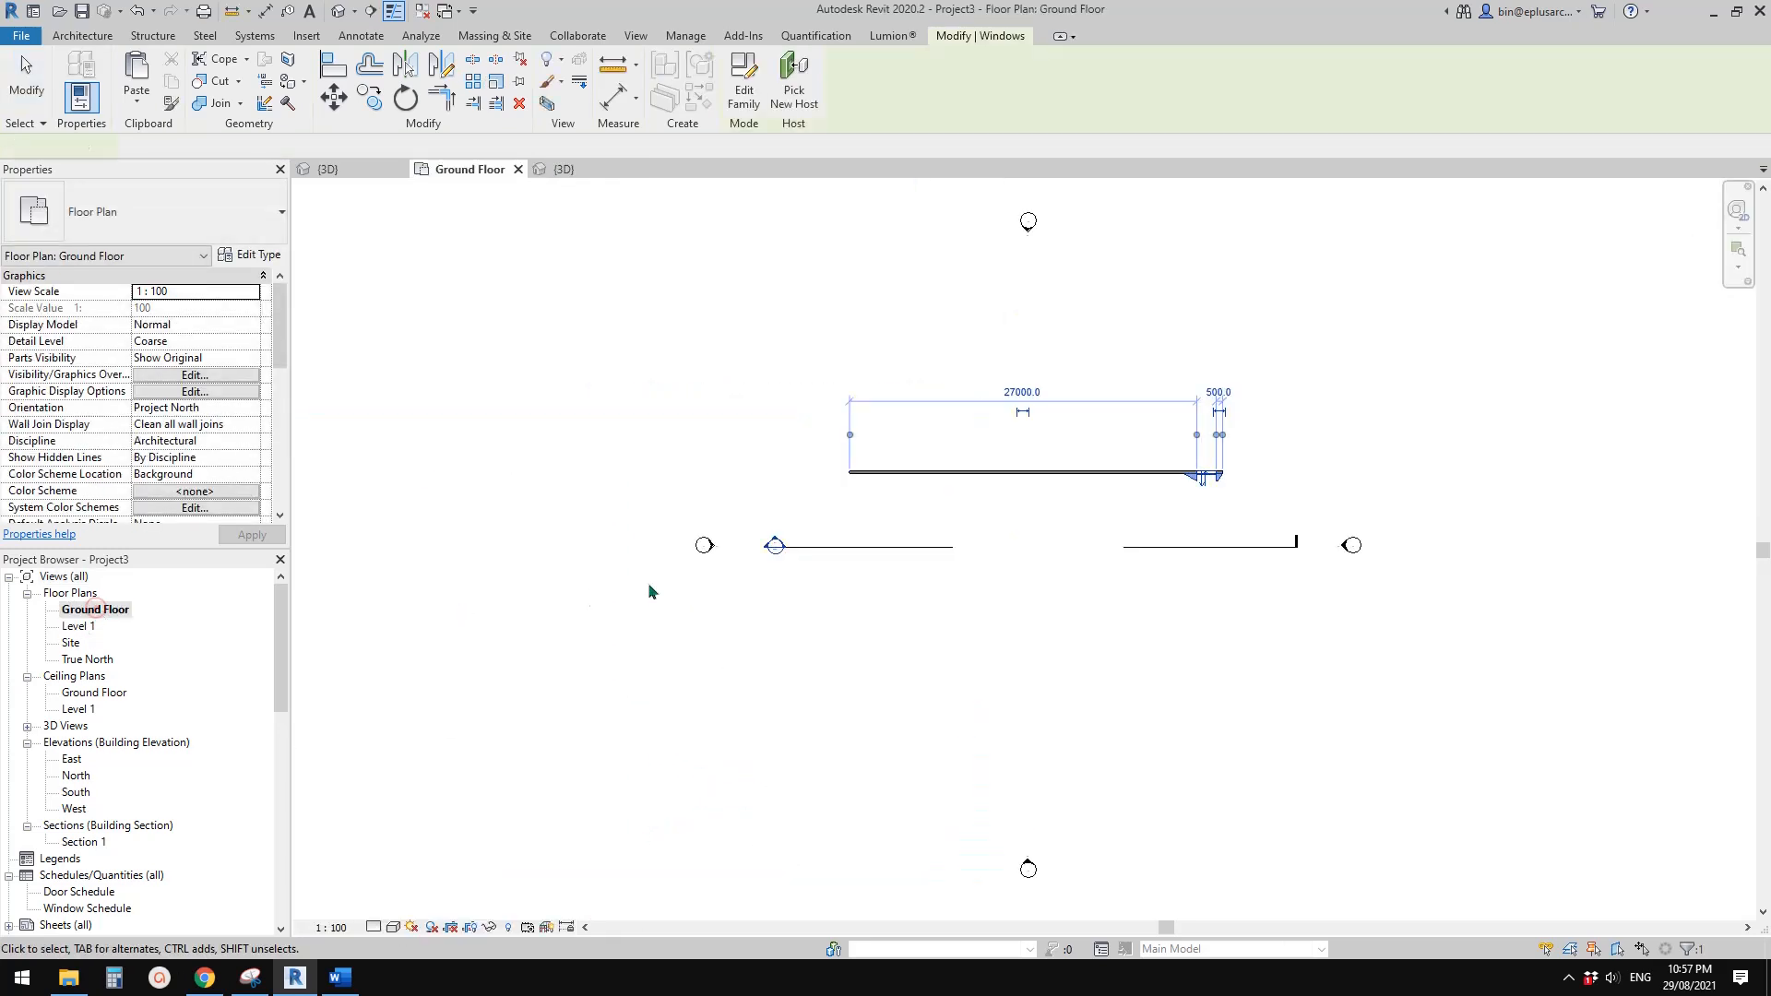
pyautogui.moveTo(1389, 407); pyautogui.dragTo(1107, 478, button='middle')
pyautogui.scroll(4, 1107, 478)
pyautogui.scroll(2, 749, 607)
pyautogui.press('a')
pyautogui.press('r')
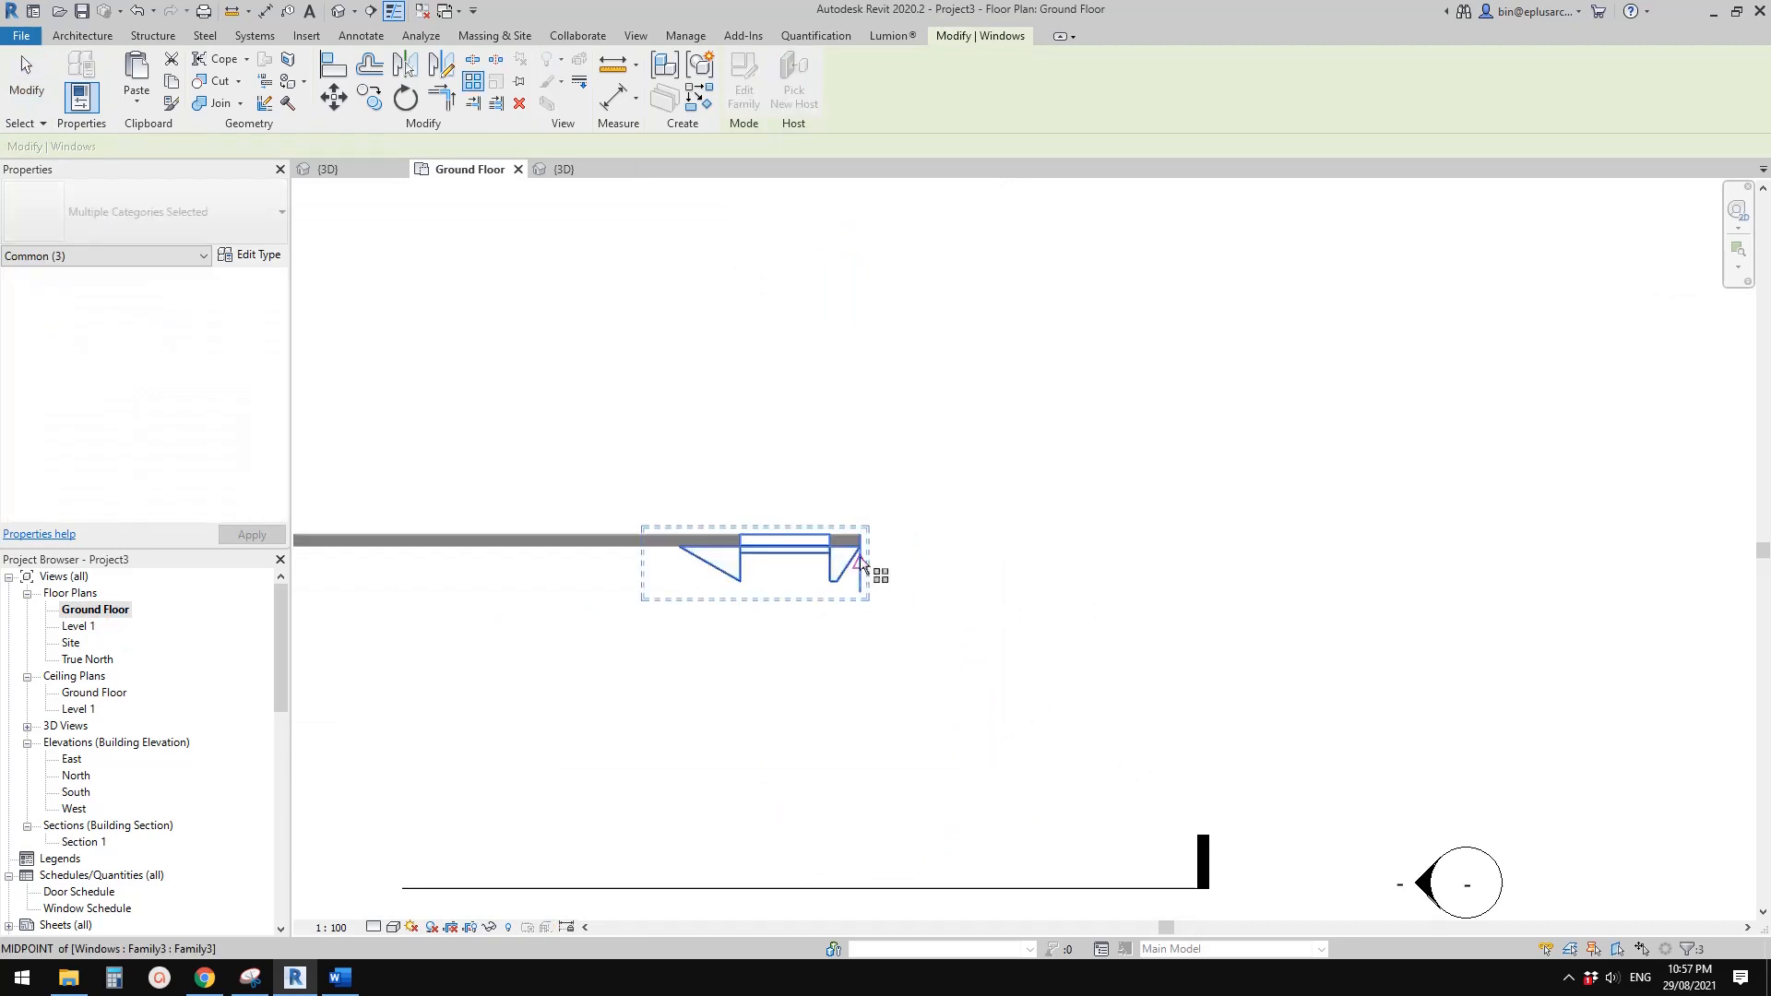
pyautogui.click(860, 562)
pyautogui.scroll(2, 861, 563)
pyautogui.scroll(2, 729, 554)
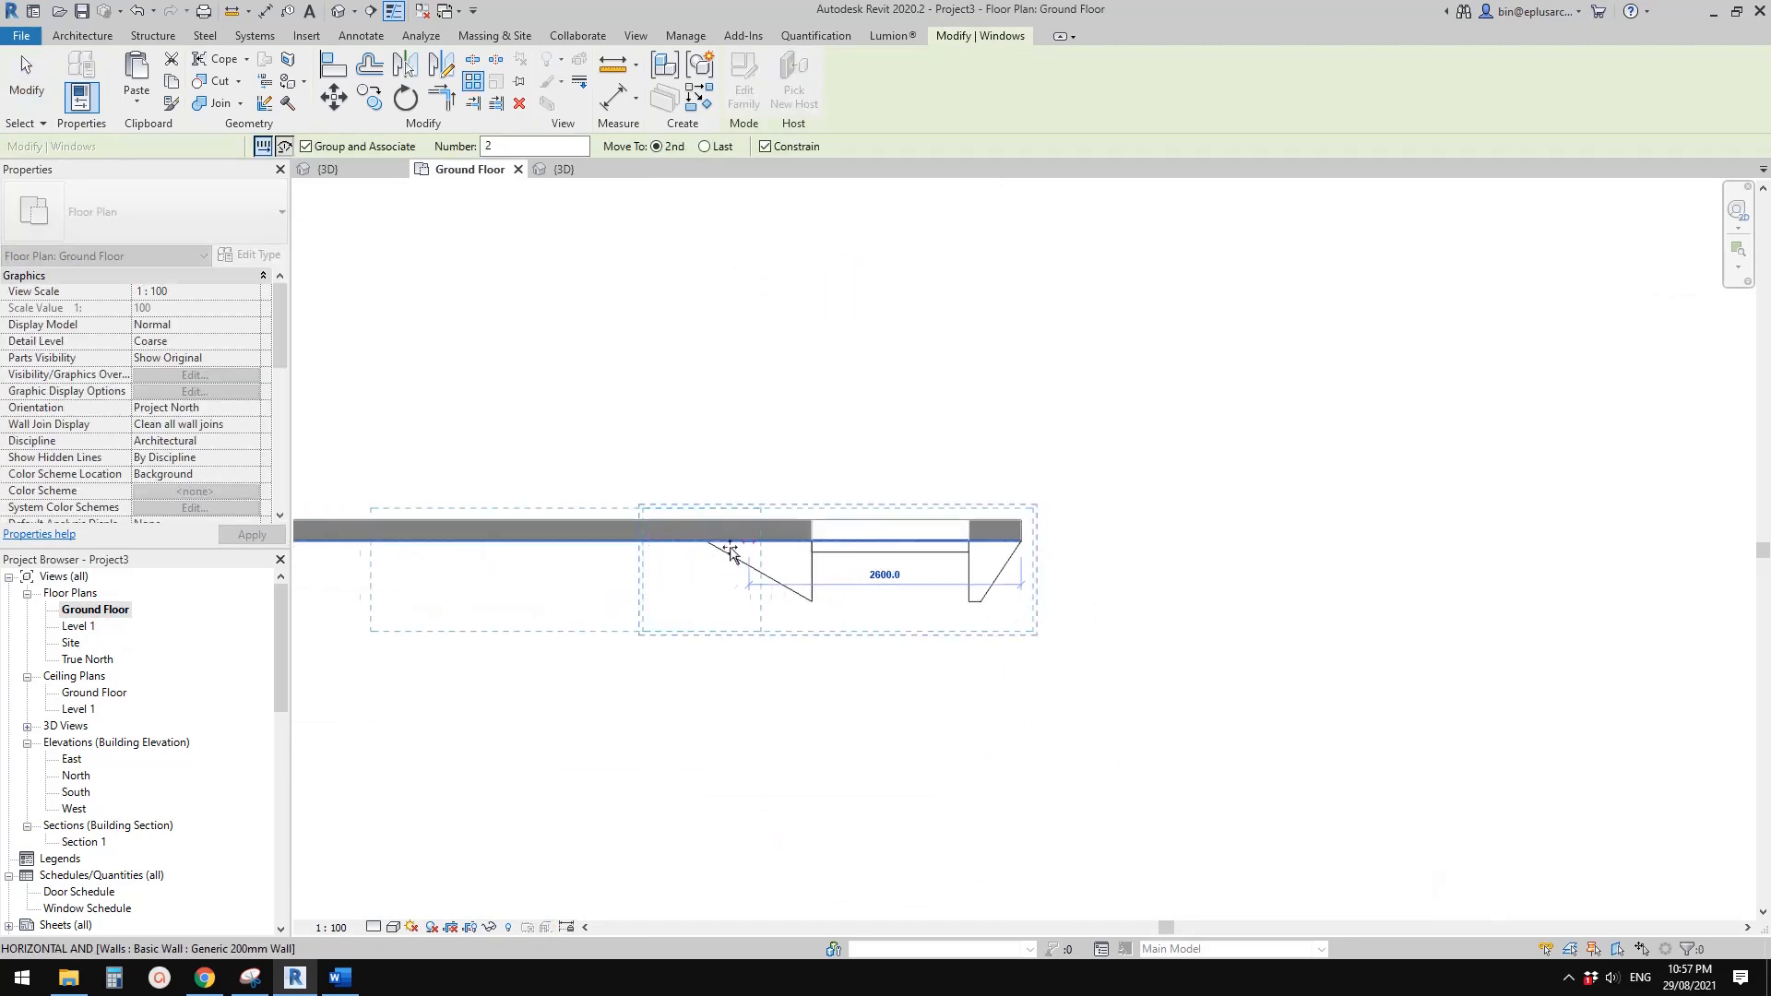
pyautogui.scroll(3, 706, 546)
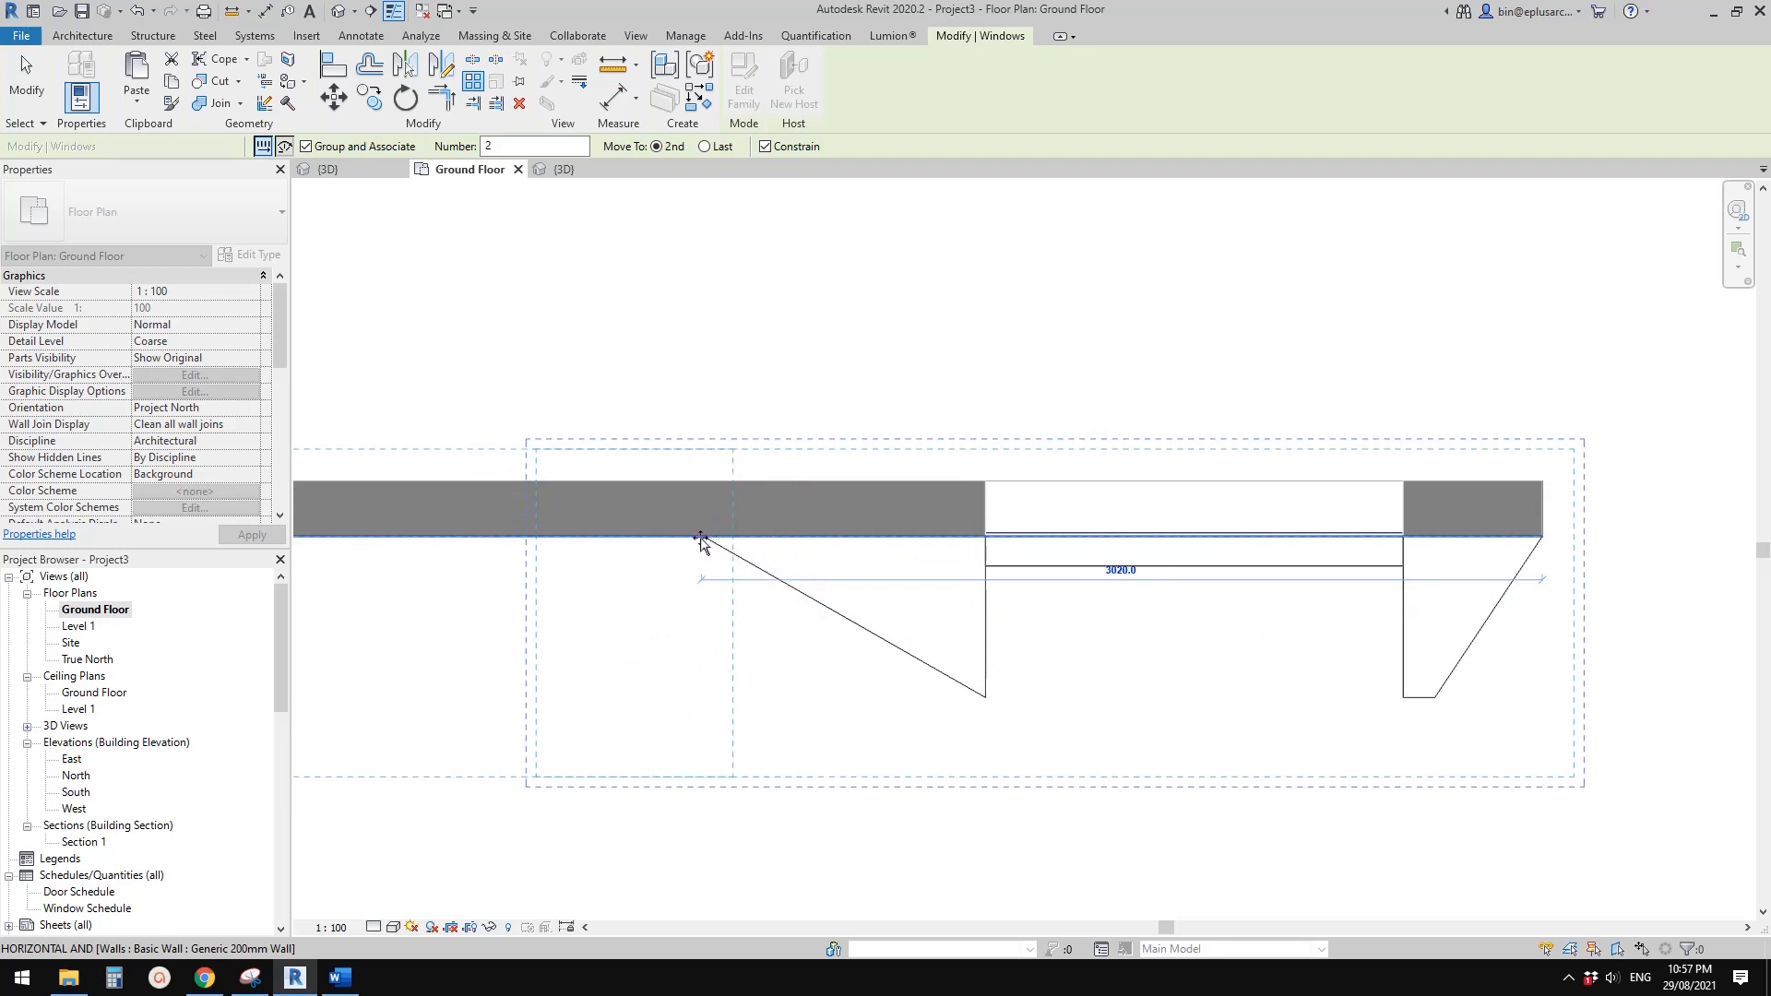
pyautogui.press('Escape')
pyautogui.press('Escape')
pyautogui.scroll(-5, 674, 549)
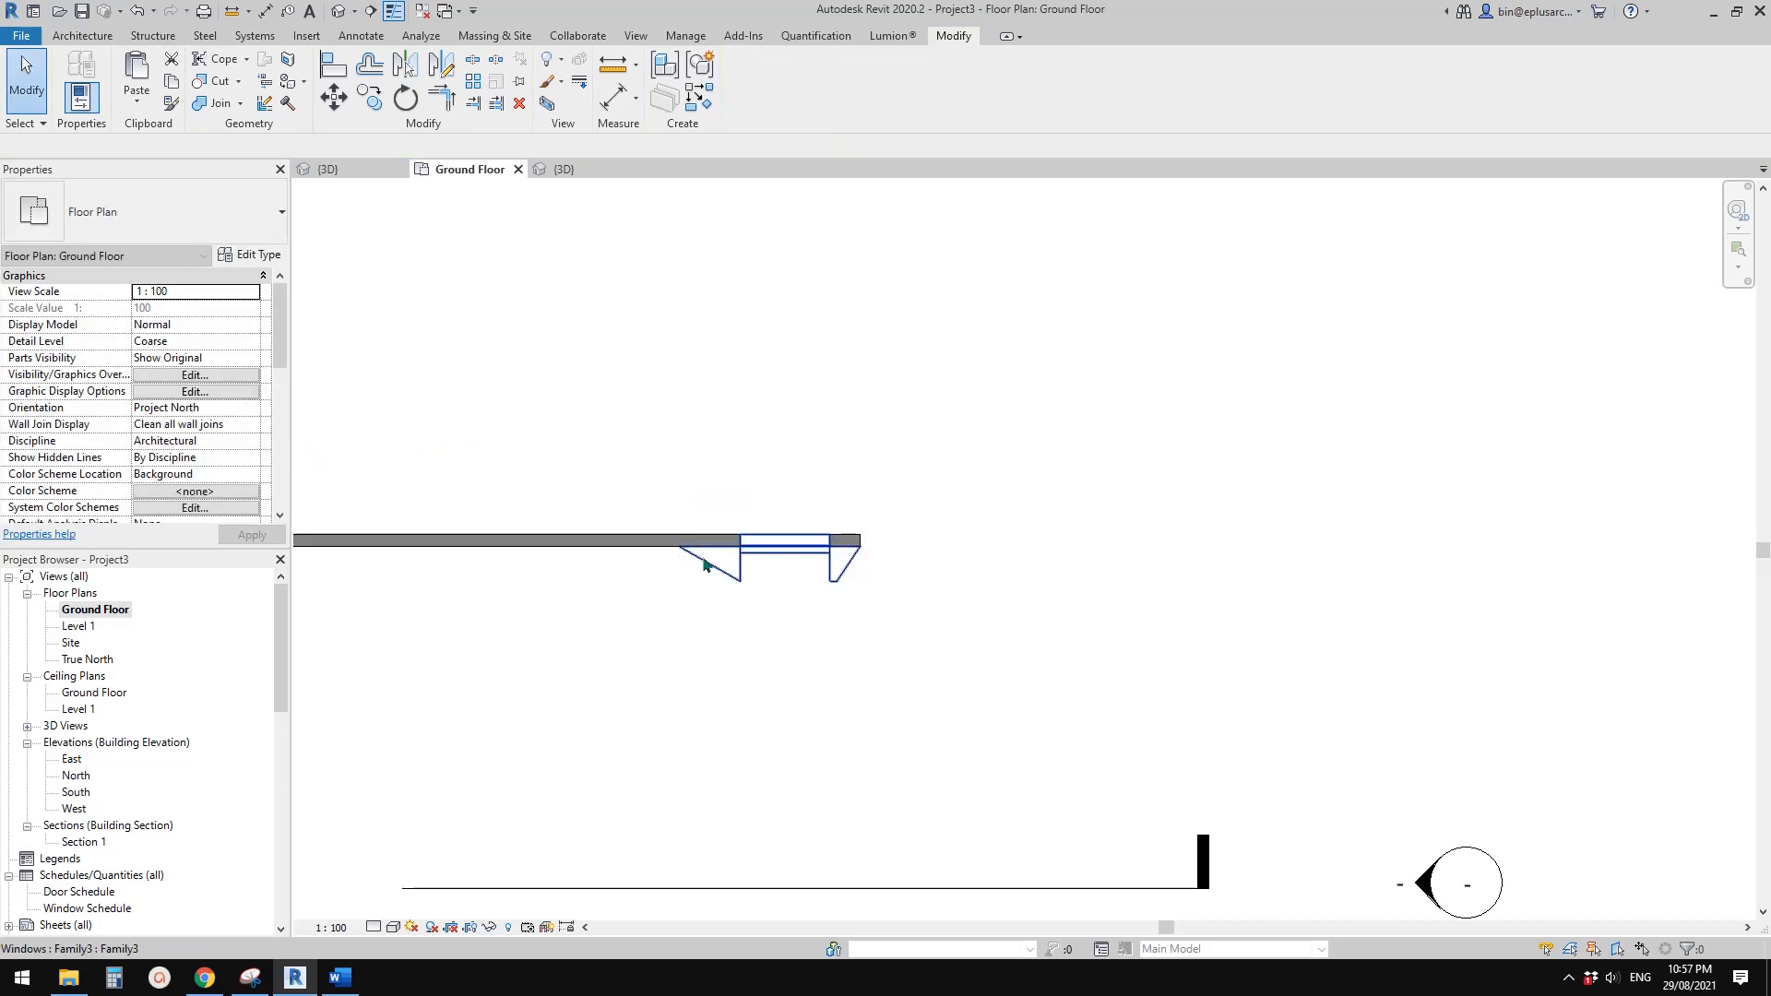
# Examine the window's angled reveal in plan and in the front 3D view, especially its upper outer corner
pyautogui.click(783, 556)
pyautogui.click(538, 301)
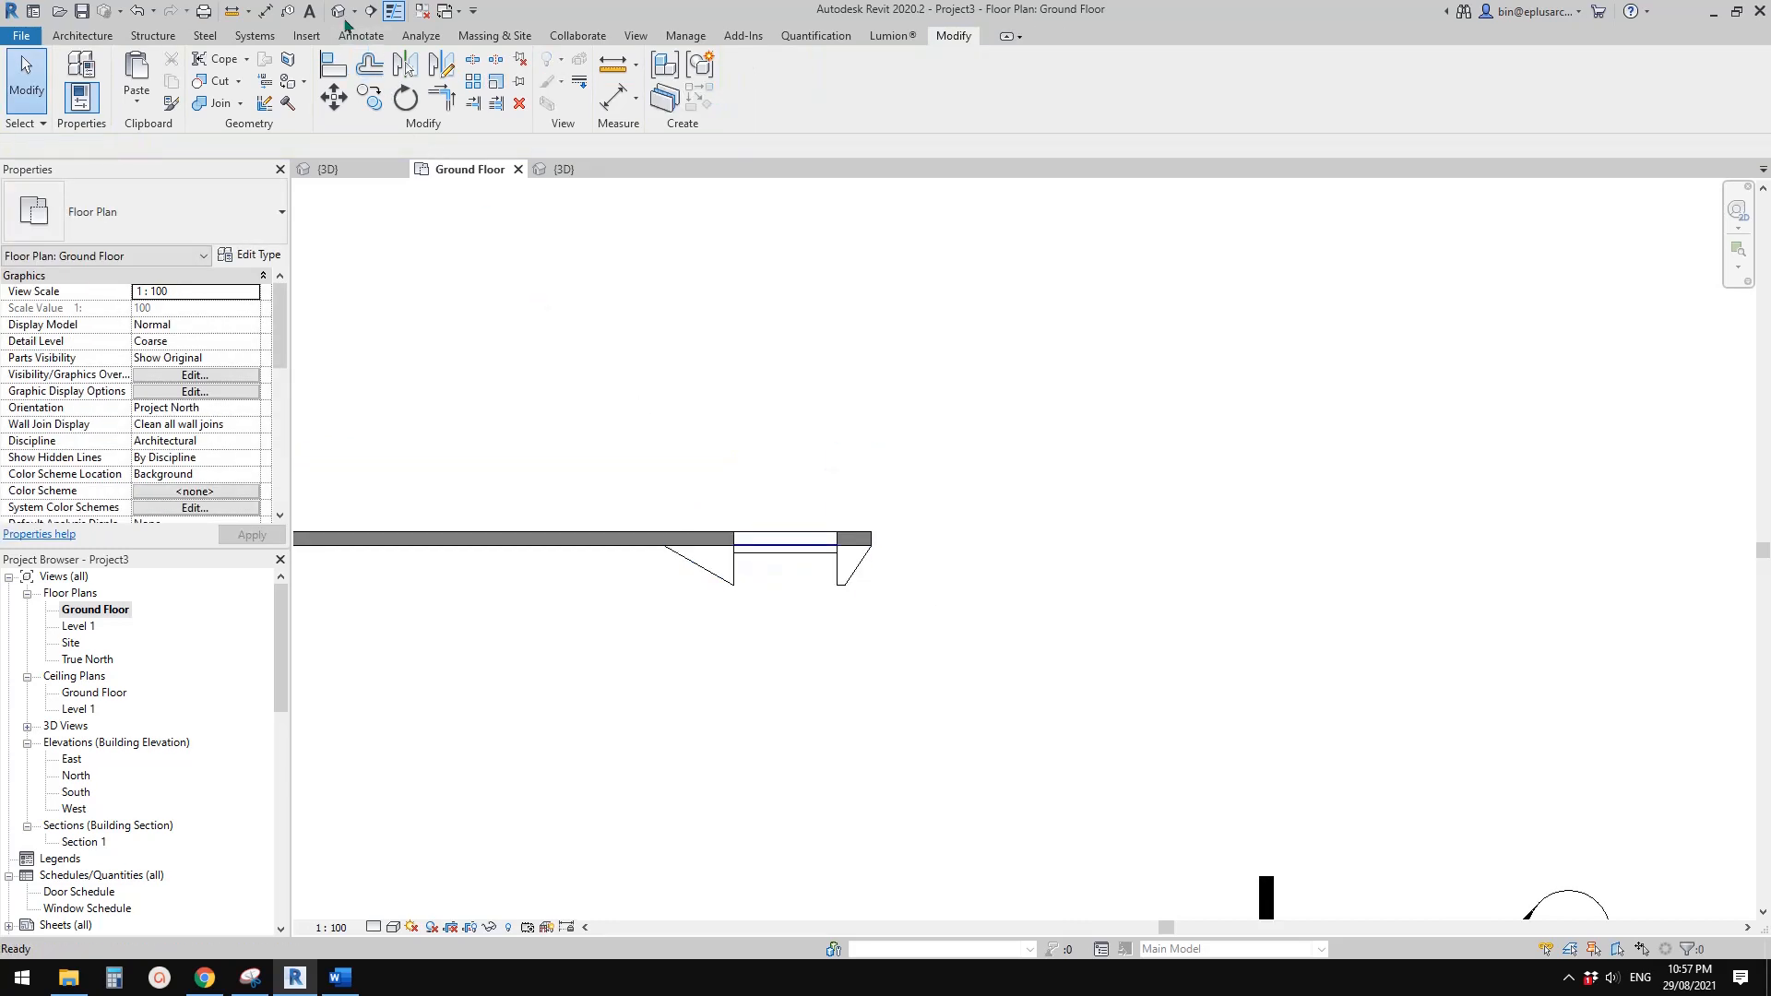
pyautogui.click(338, 12)
pyautogui.moveTo(853, 542); pyautogui.dragTo(855, 461, button='middle')
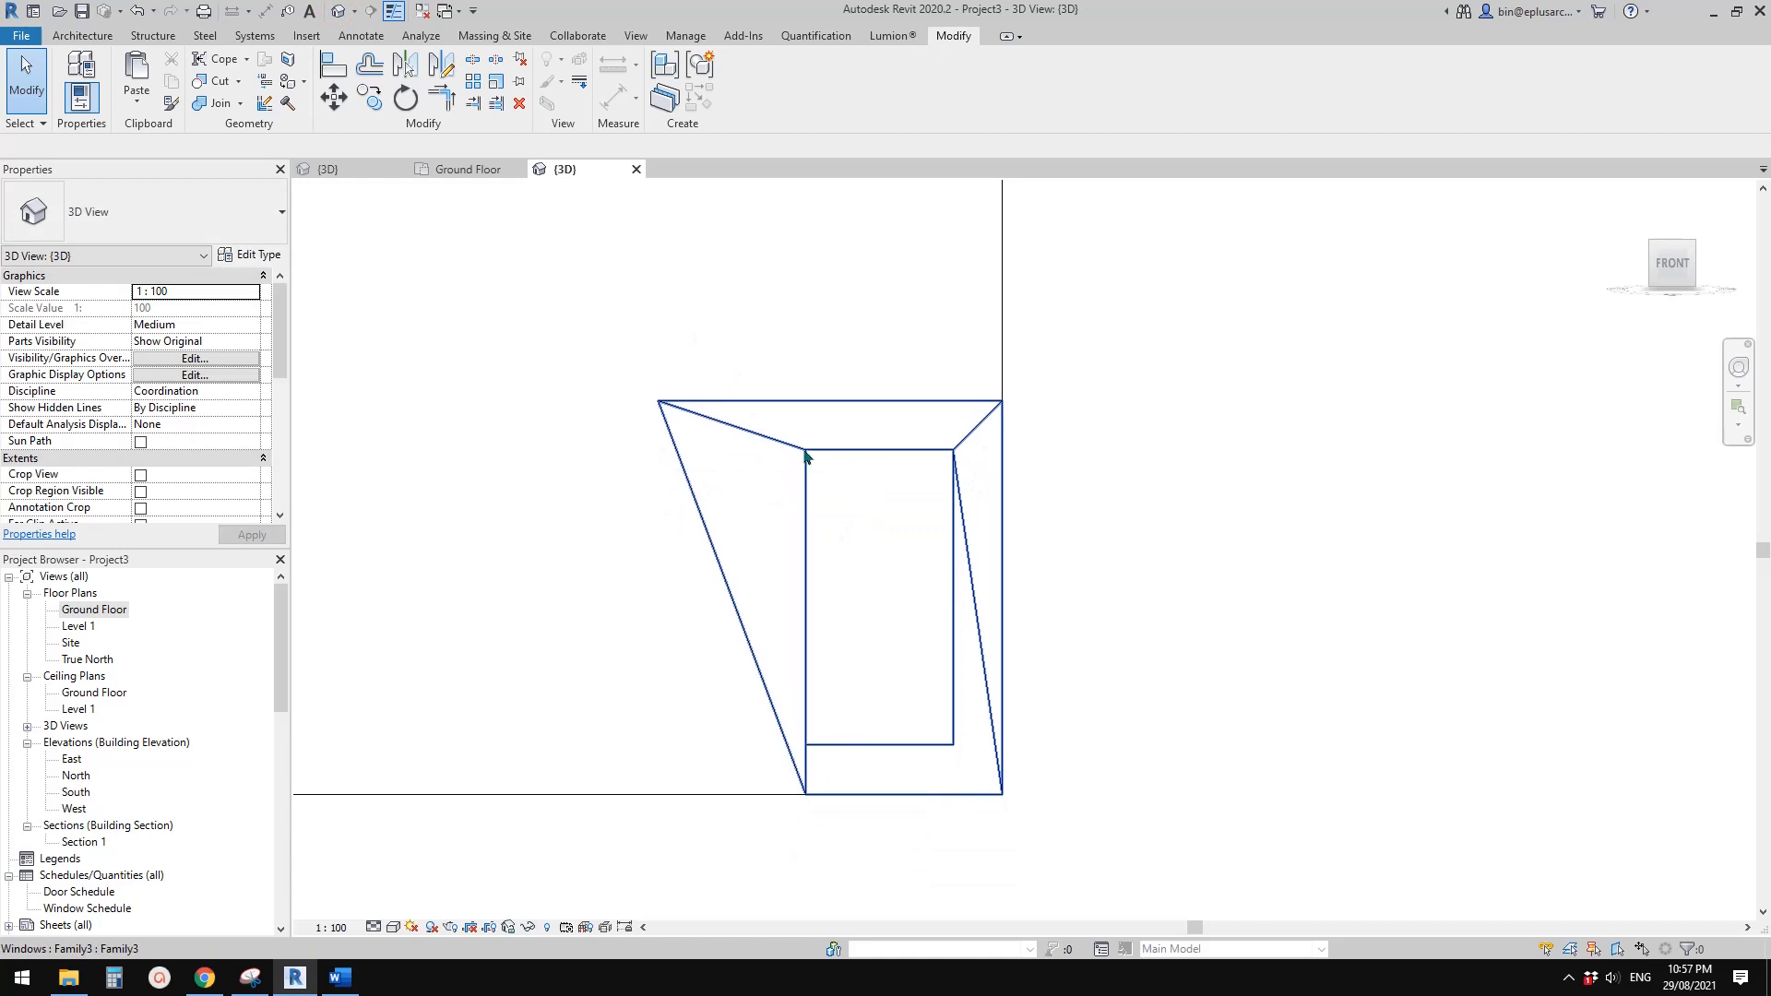
pyautogui.click(805, 450)
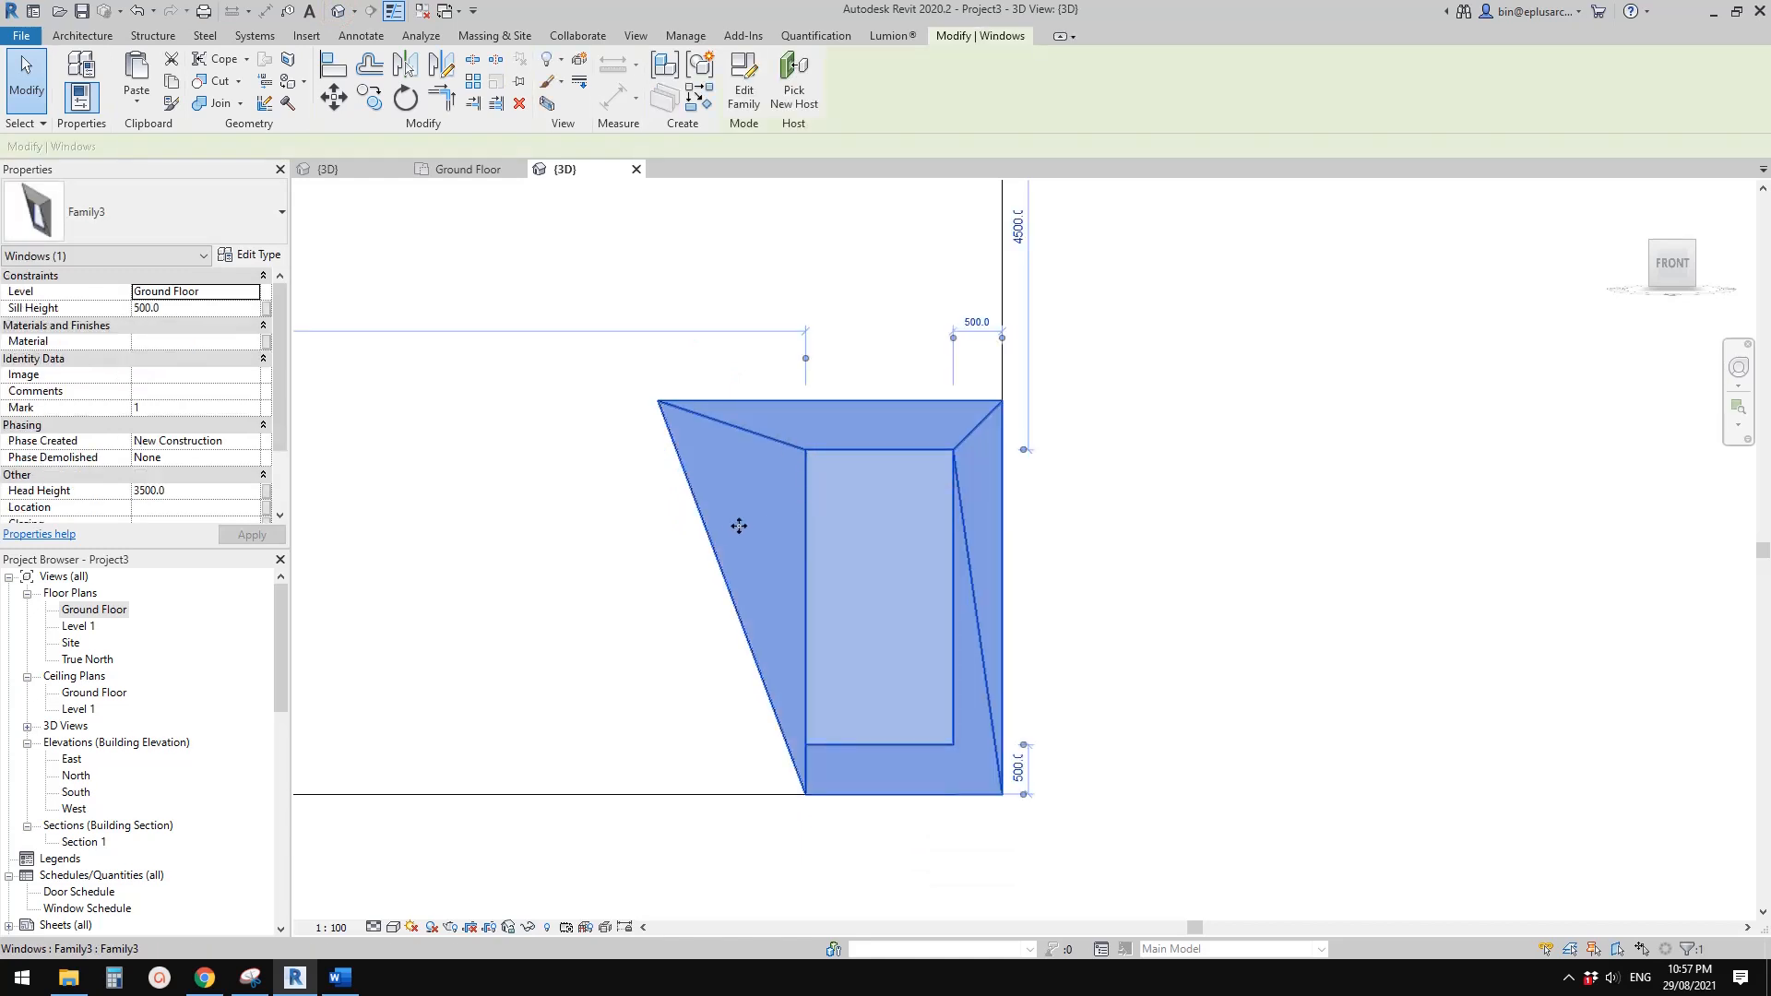
pyautogui.scroll(-1, 739, 526)
pyautogui.moveTo(750, 534); pyautogui.dragTo(779, 511, button='middle')
pyautogui.press('Escape')
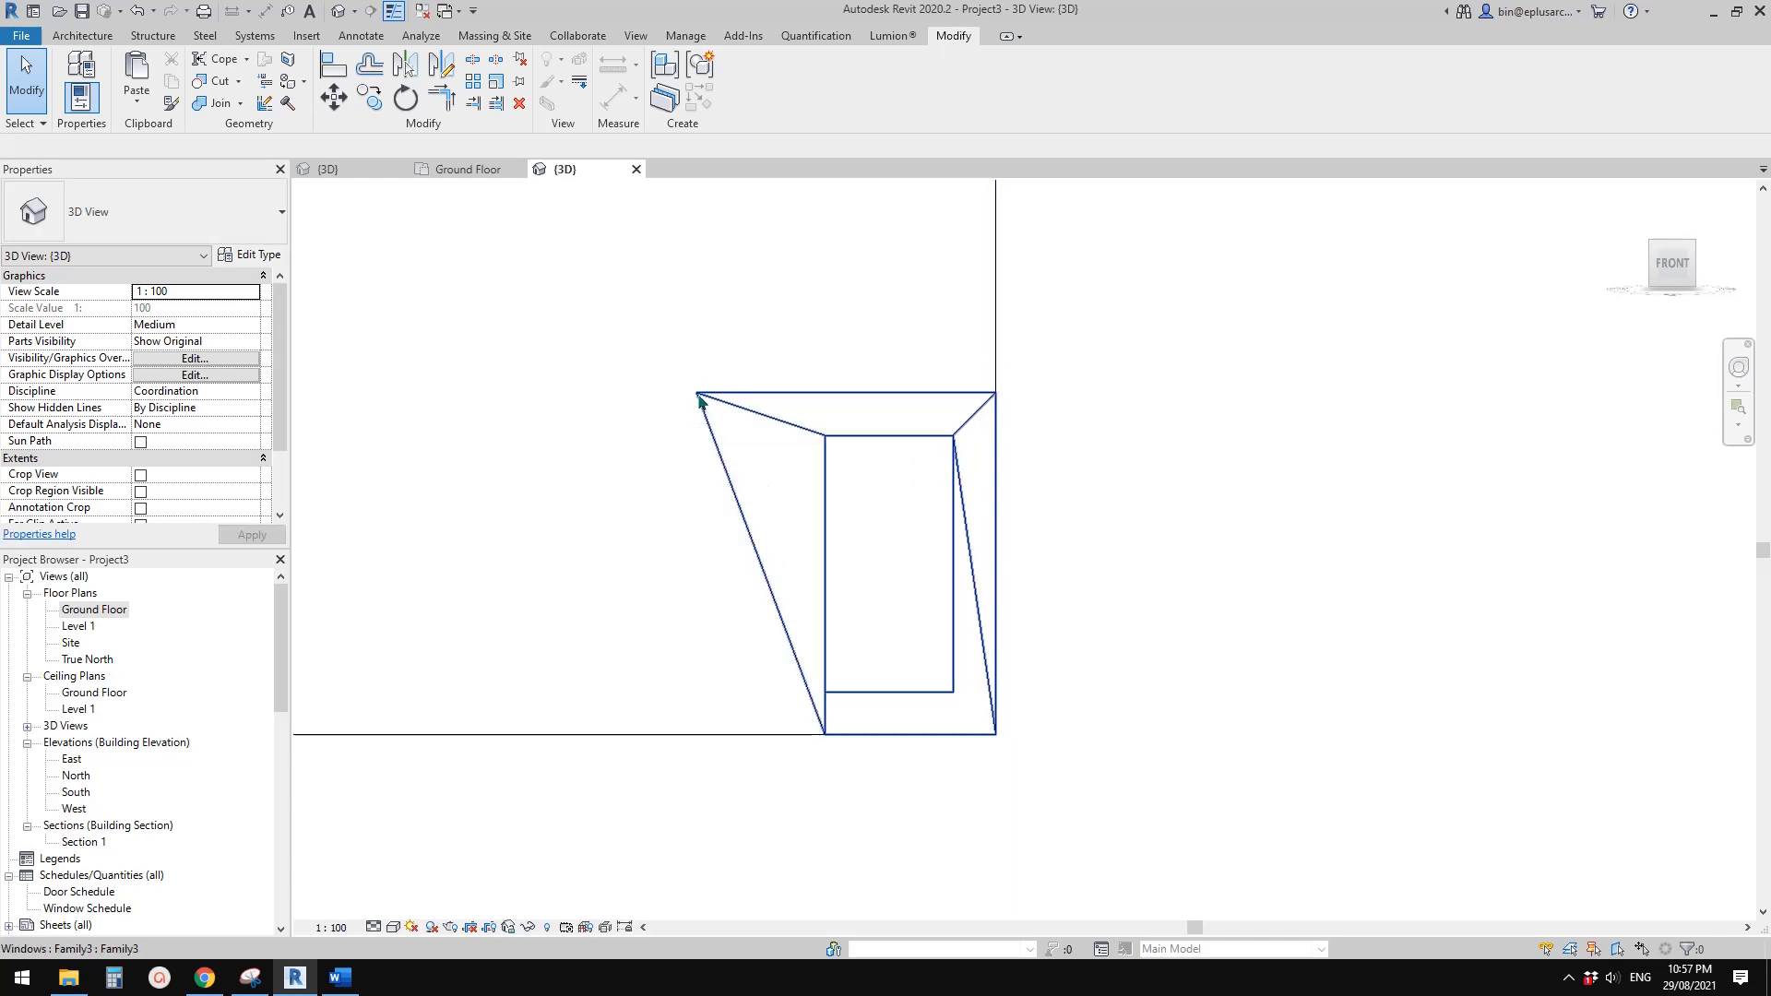
# Compare the outline of the window's reveal in the Site plan with the one in the Ground Floor plan
pyautogui.doubleClick(72, 643)
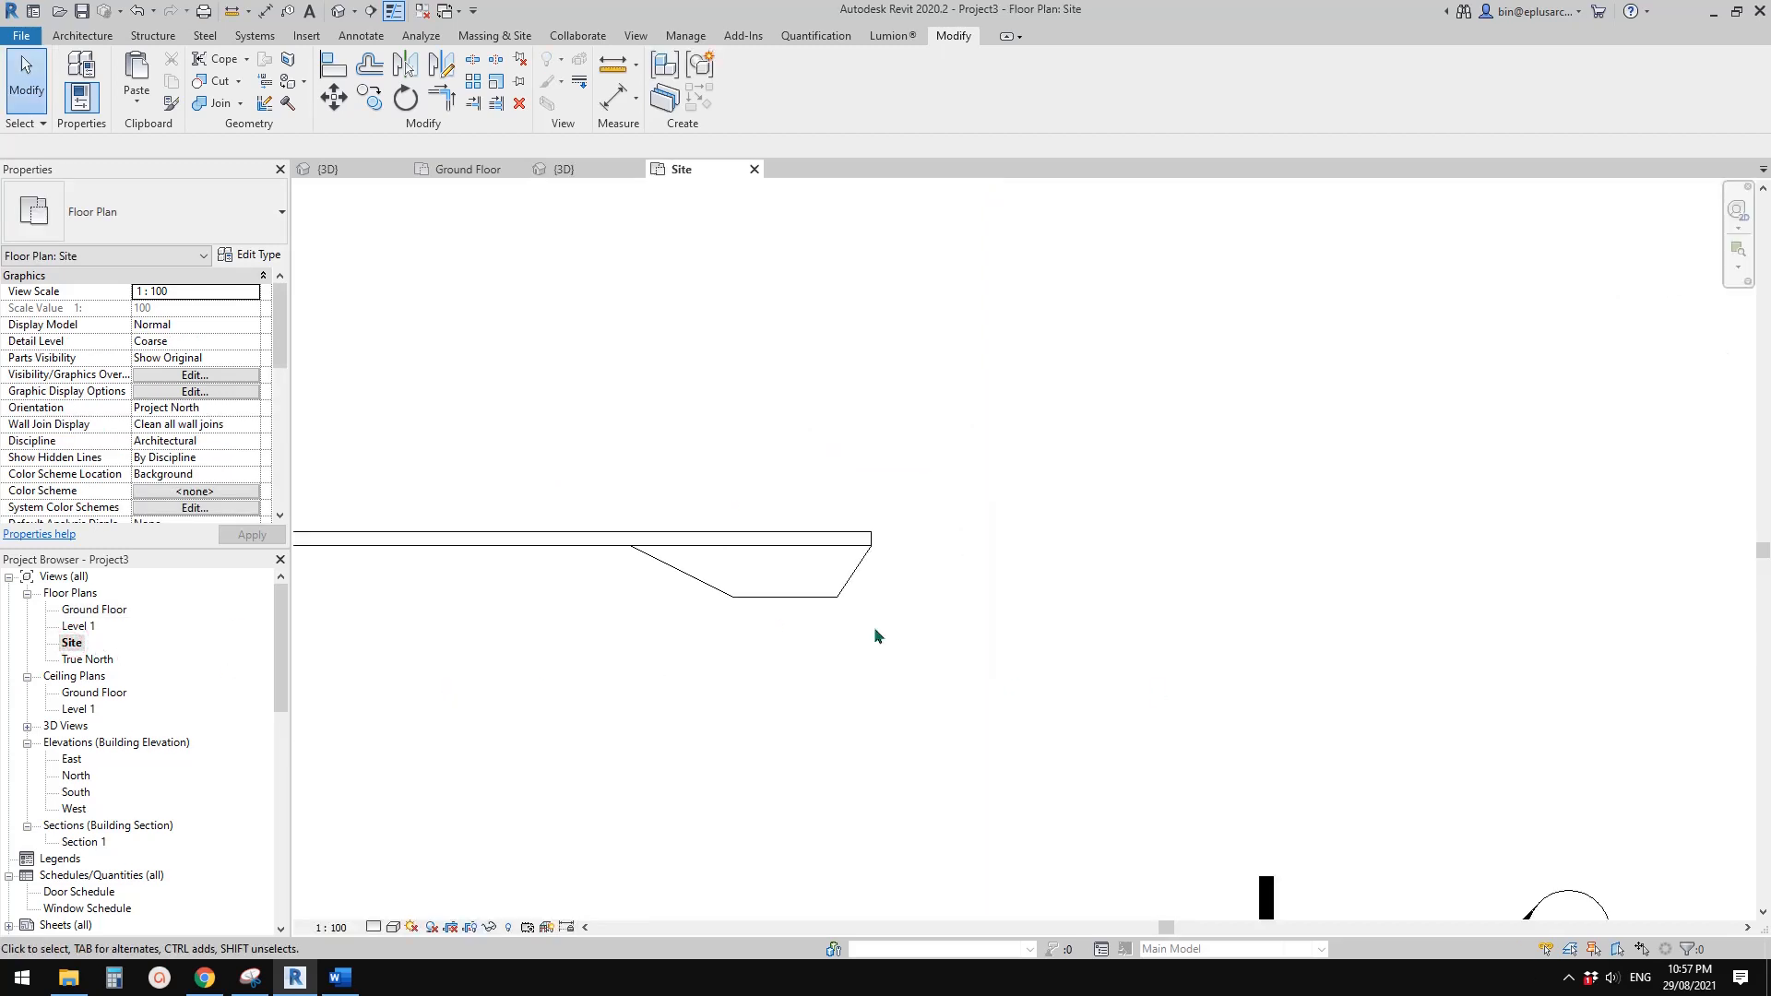
pyautogui.scroll(2, 688, 581)
pyautogui.click(695, 566)
pyautogui.scroll(1, 612, 641)
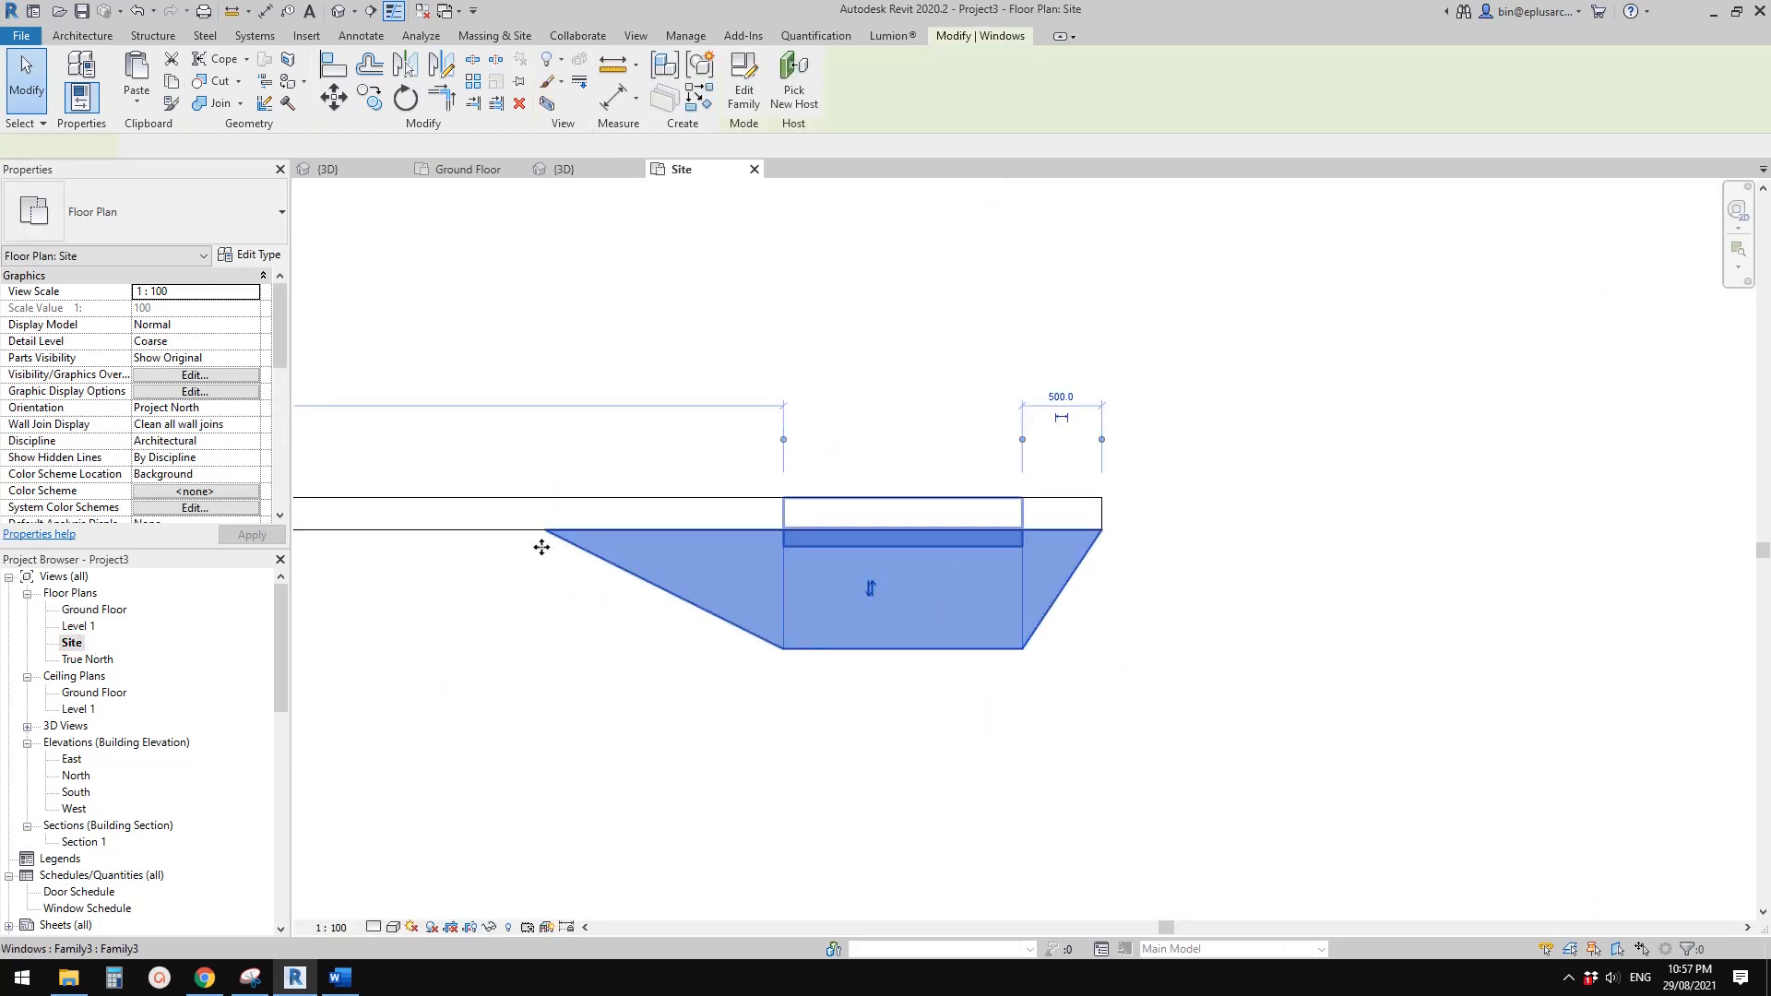
pyautogui.click(621, 578)
pyautogui.click(759, 589)
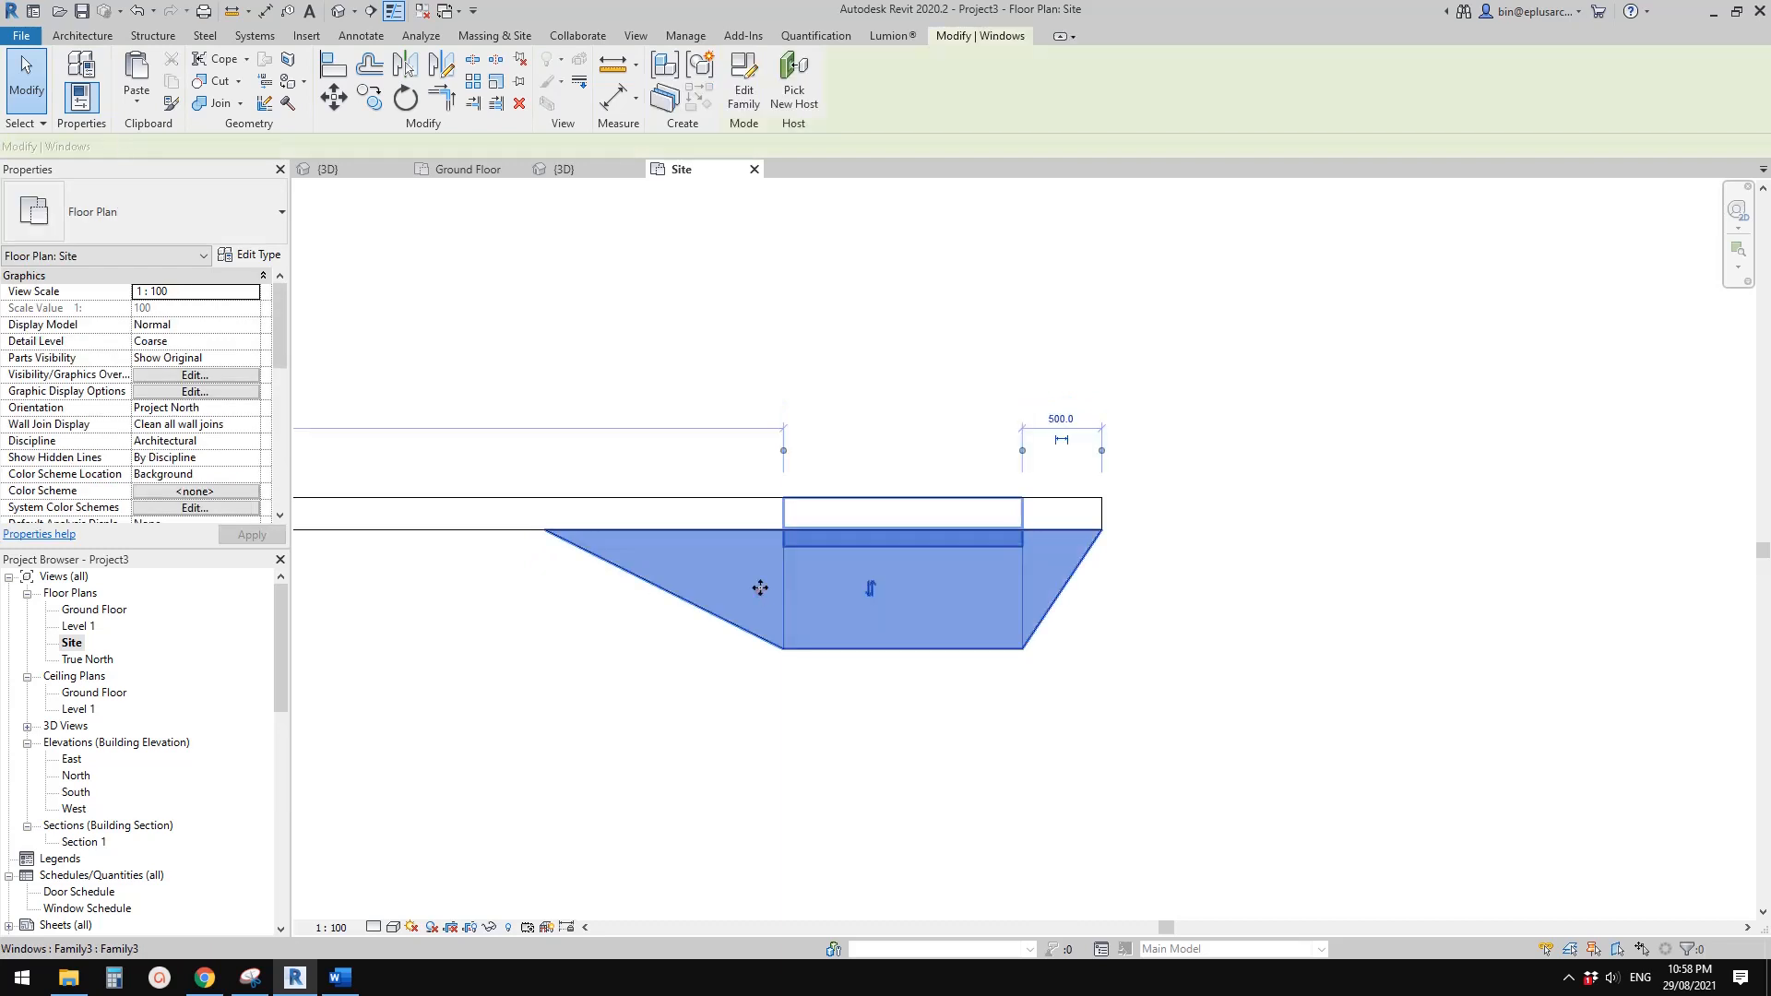
pyautogui.doubleClick(92, 611)
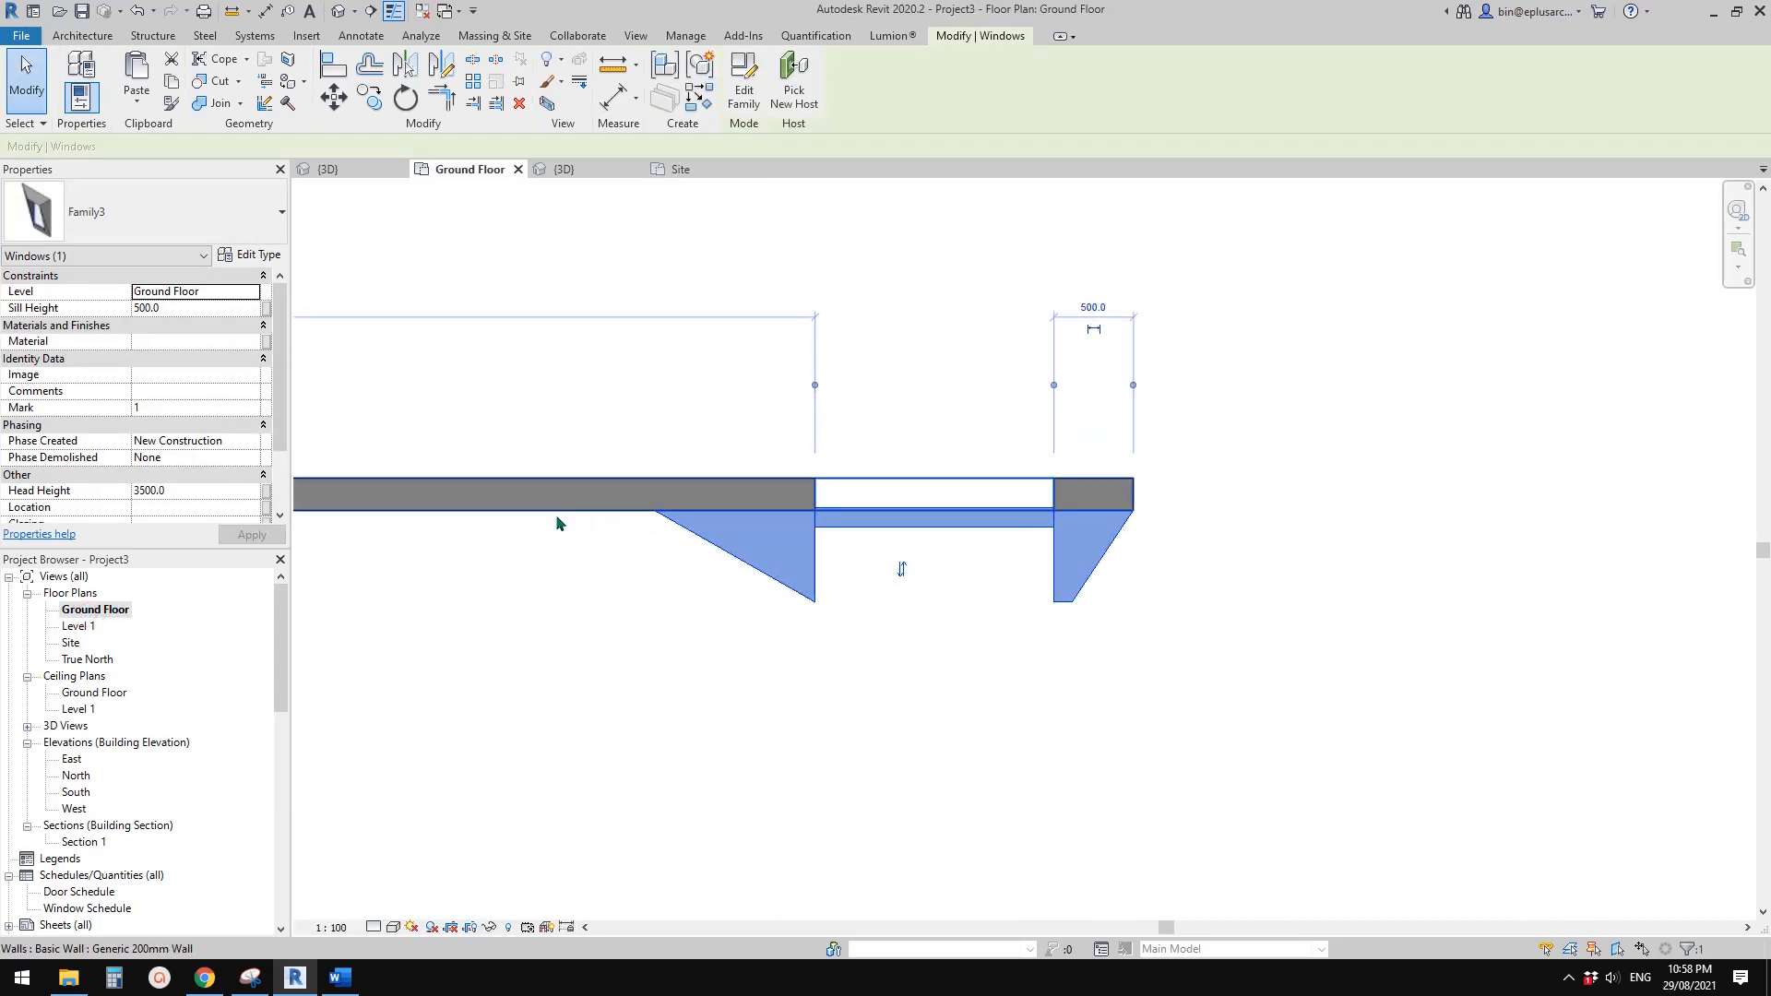
pyautogui.click(318, 578)
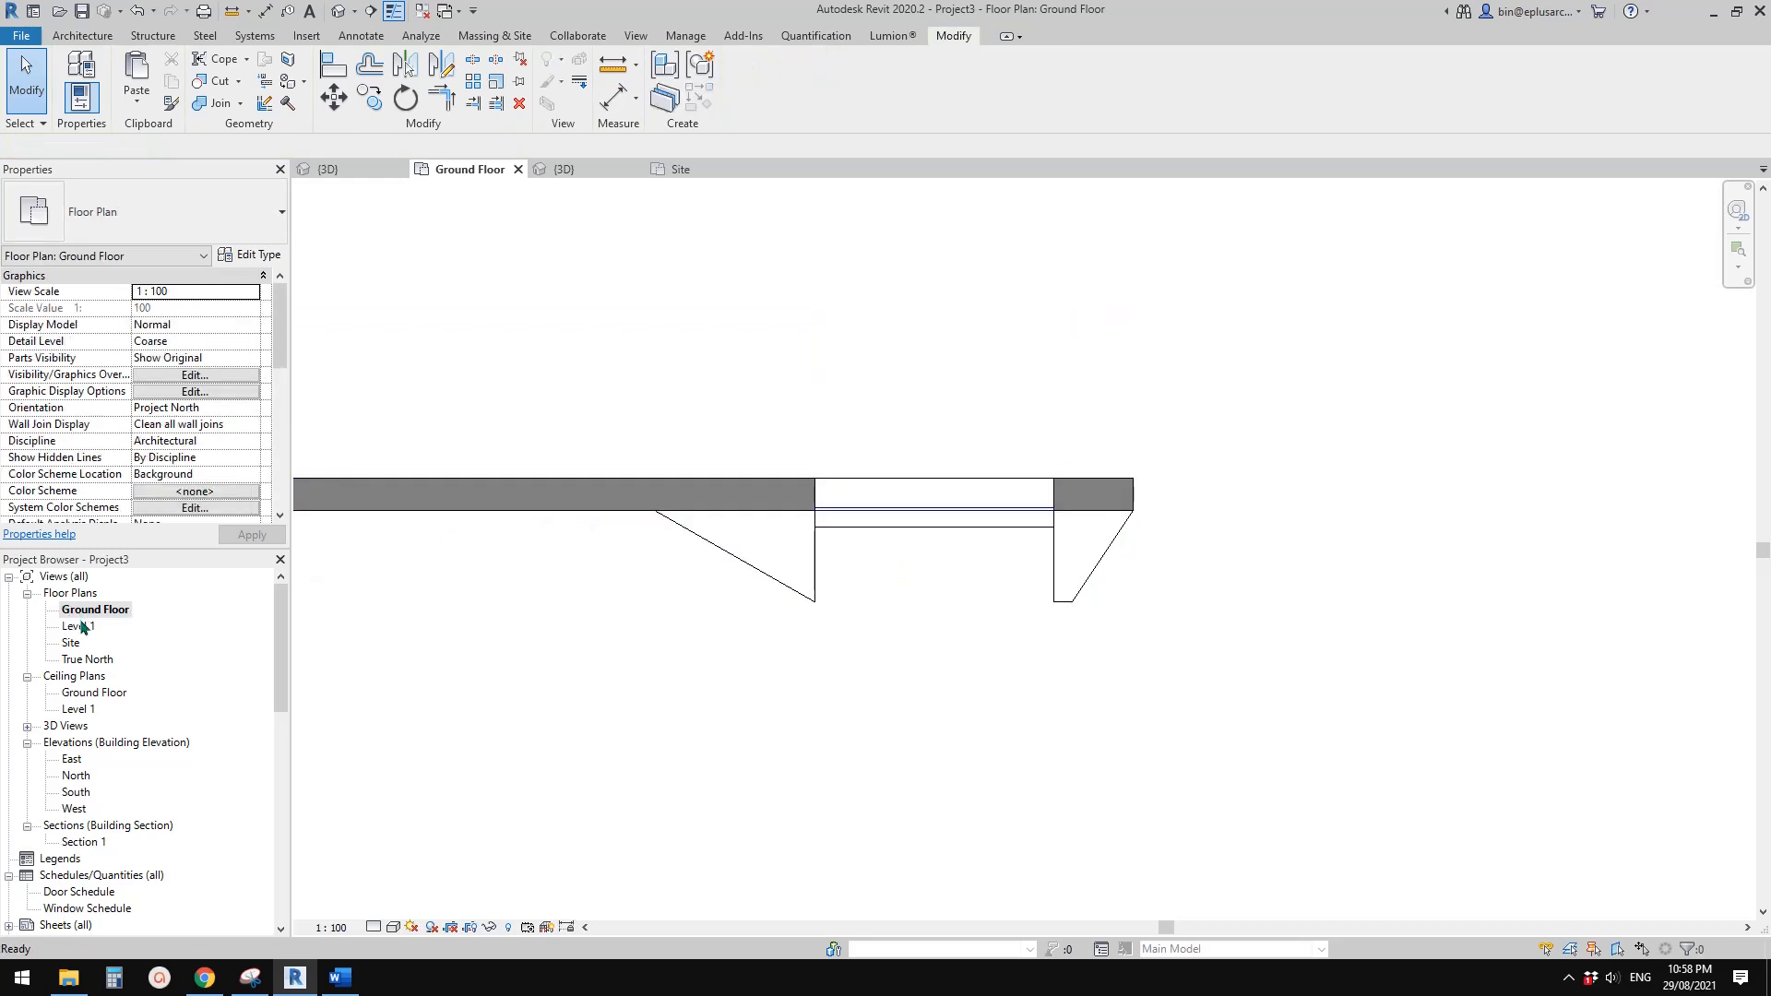
# Array the window along the wall in the Site plan with 6 instances, spaced by the reveal's full width
pyautogui.doubleClick(72, 643)
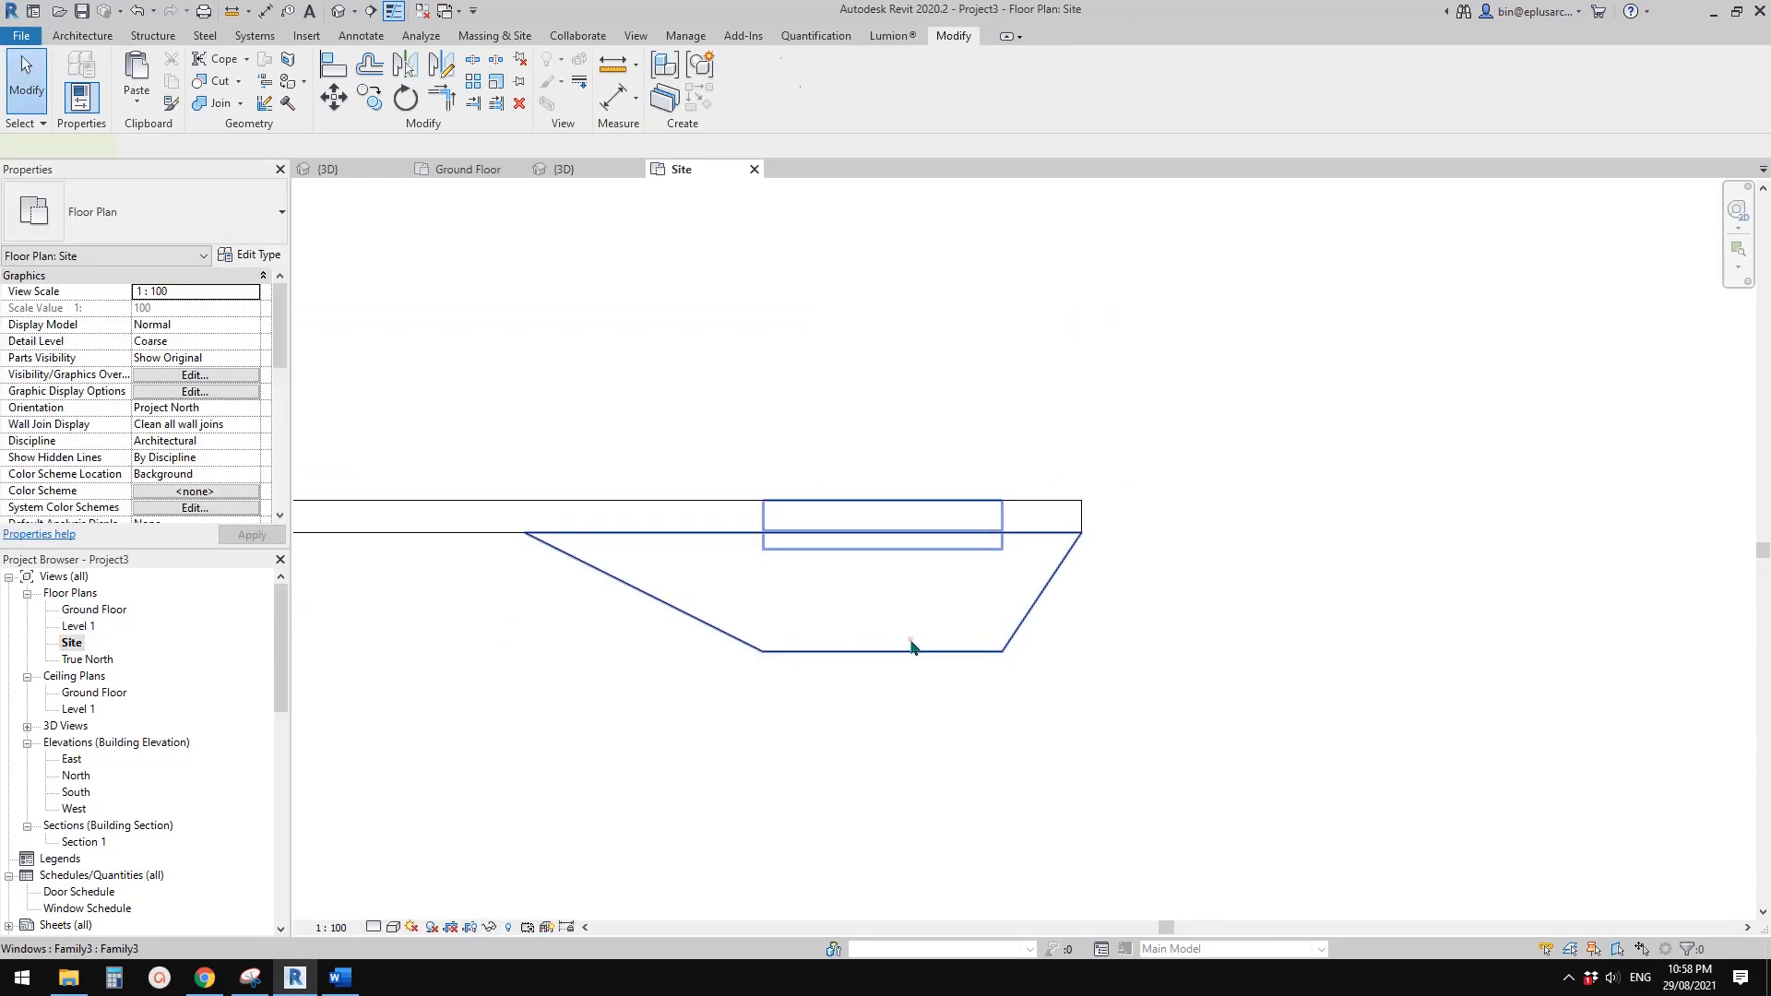
pyautogui.click(911, 584)
pyautogui.press('a')
pyautogui.press('r')
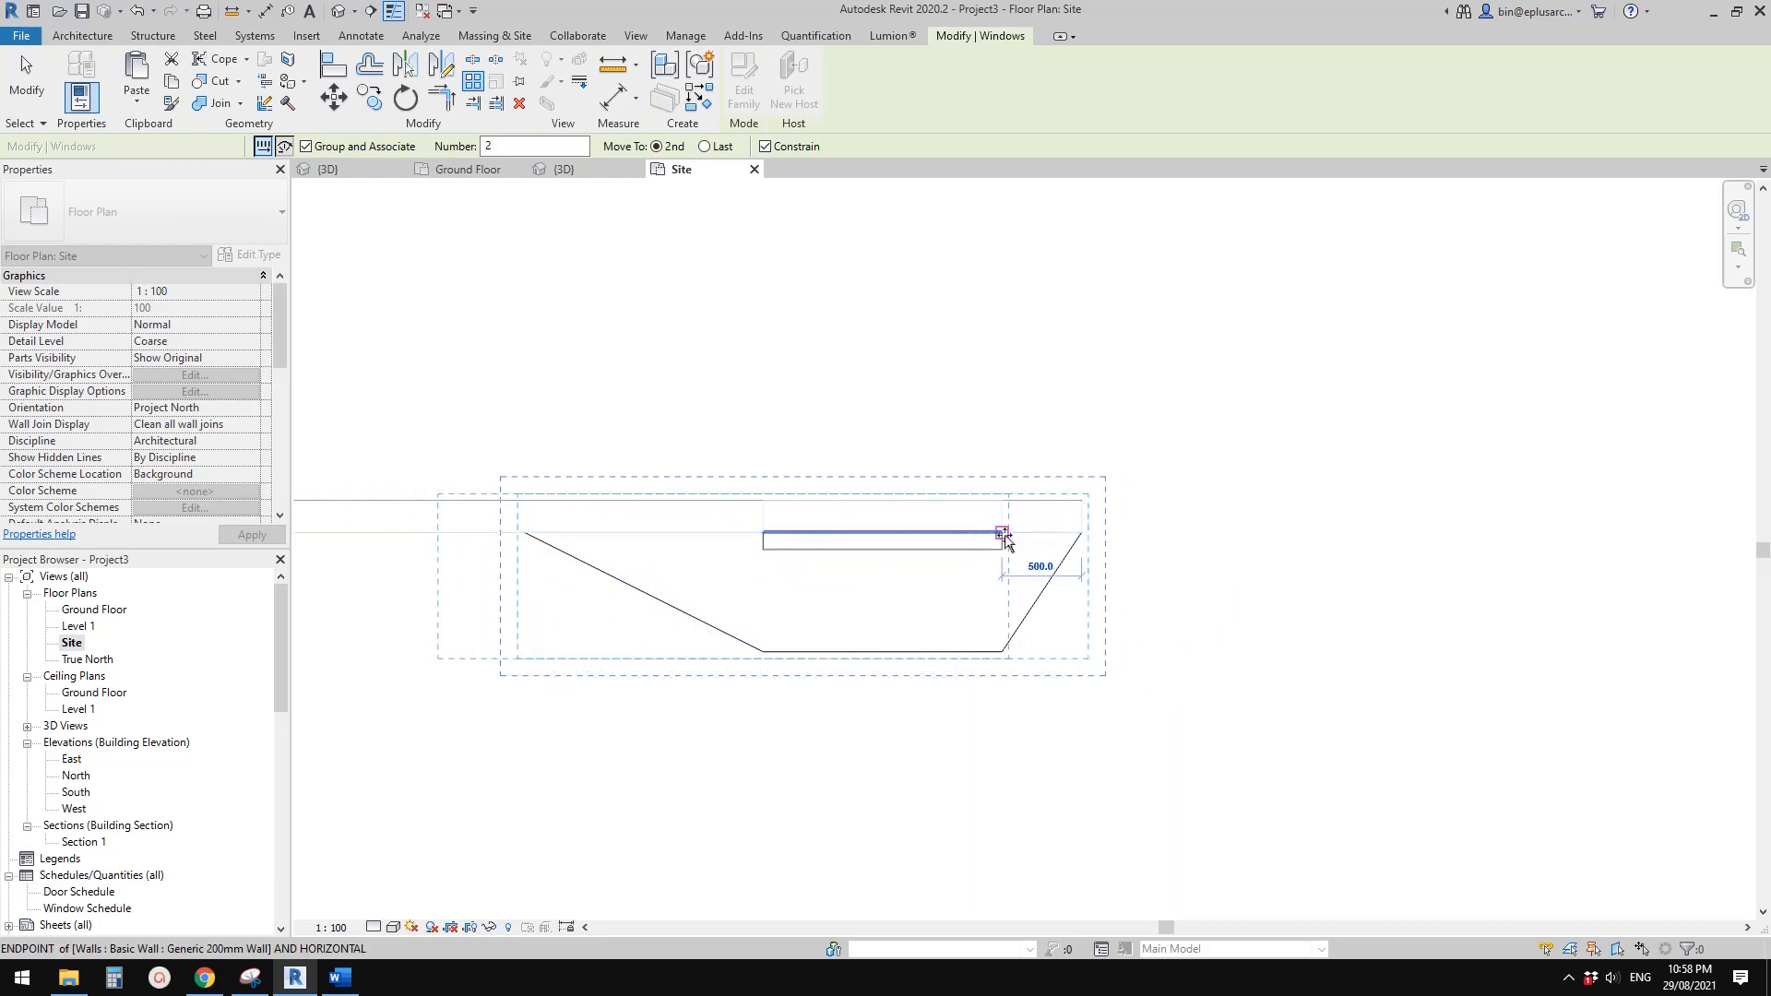
pyautogui.click(526, 534)
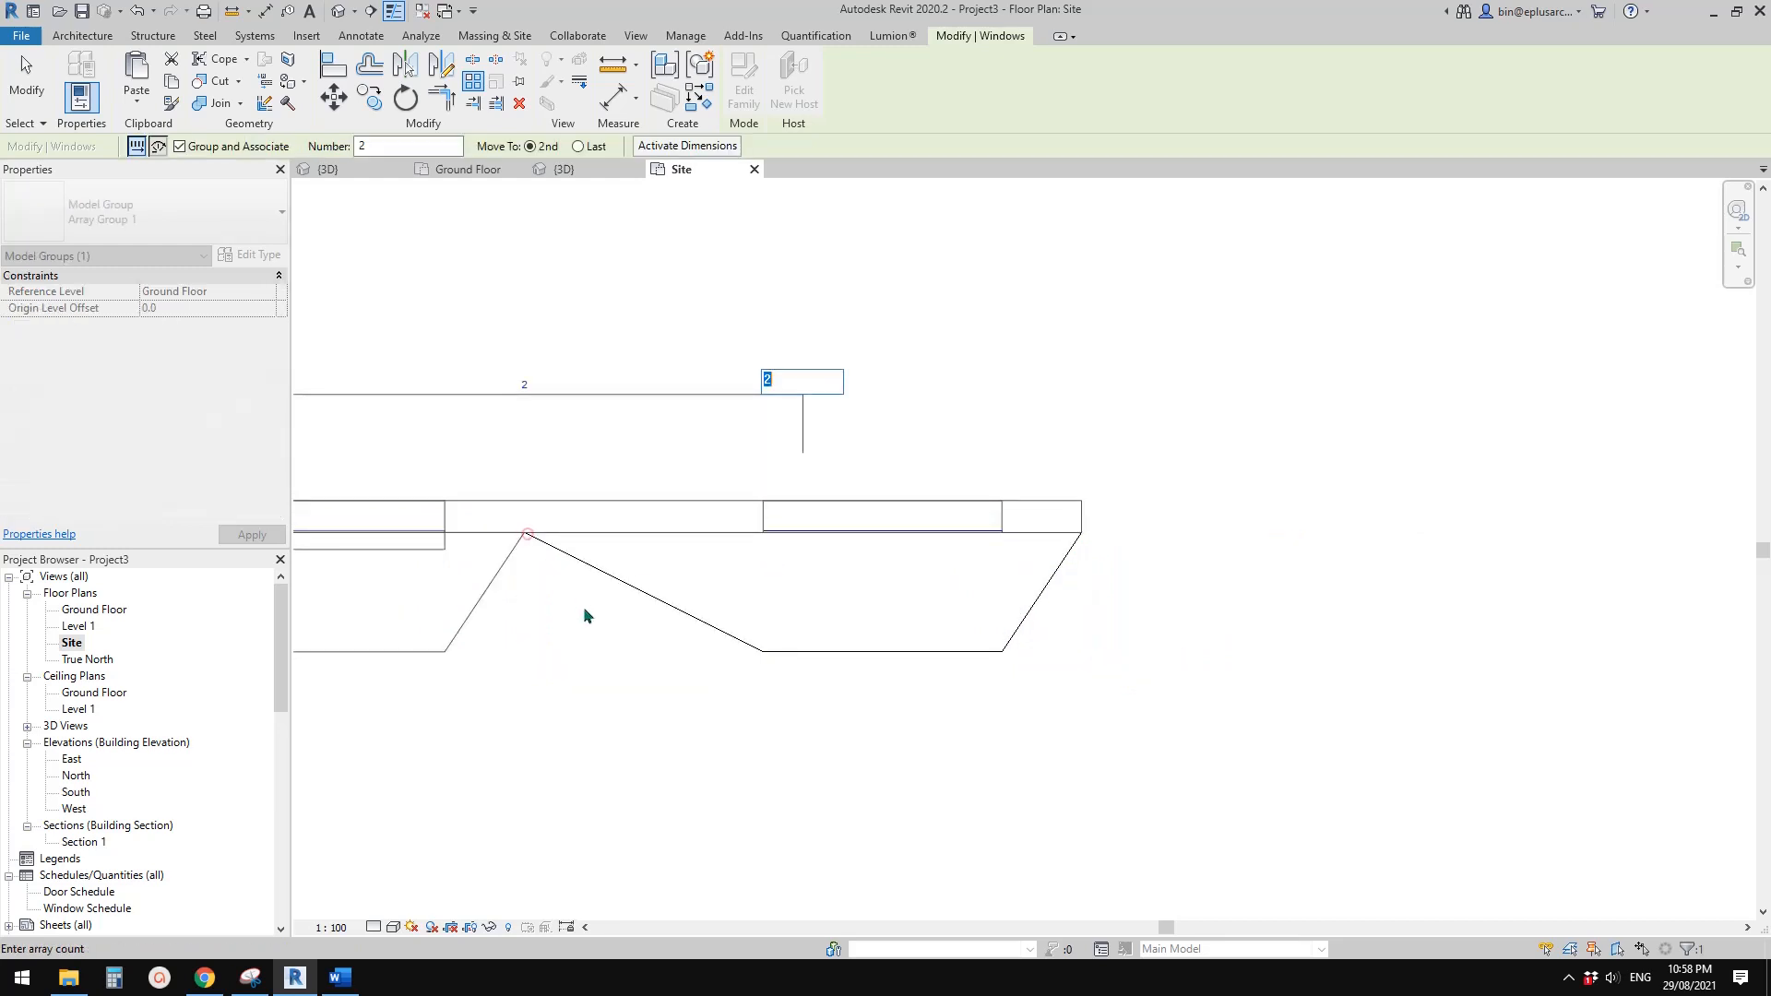
pyautogui.scroll(-1, 573, 504)
pyautogui.moveTo(573, 503); pyautogui.dragTo(984, 551, button='middle')
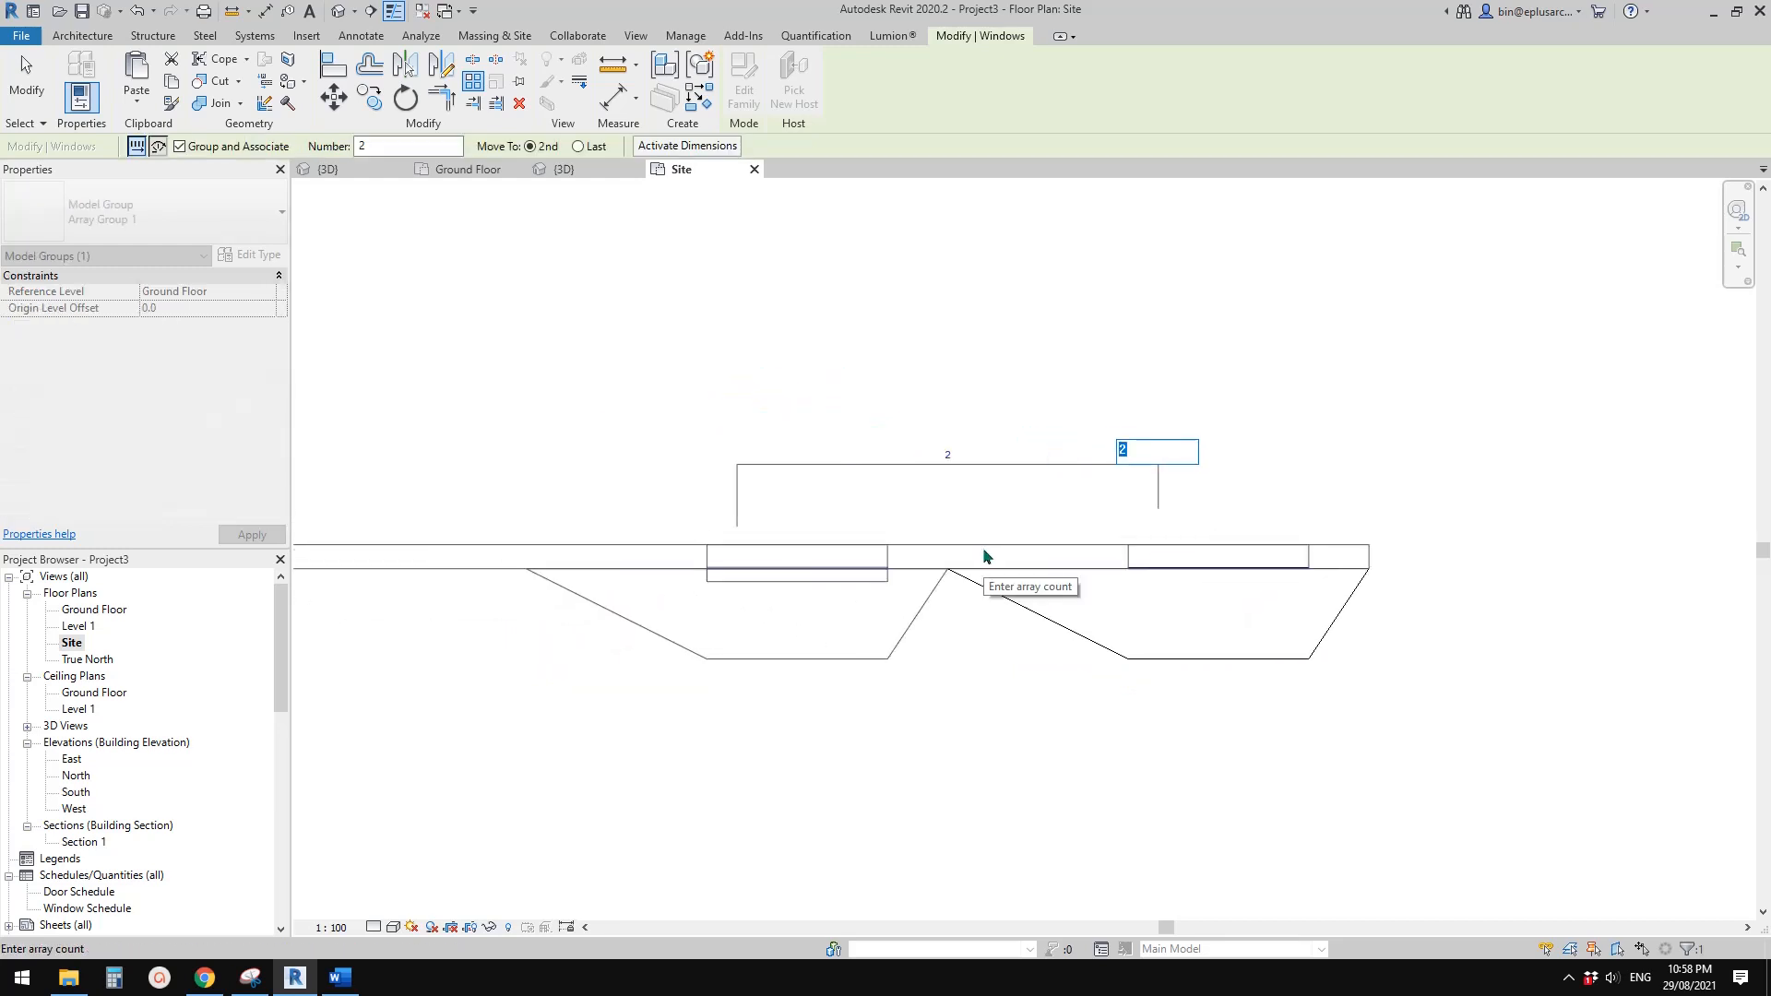
pyautogui.click(964, 333)
# Set the window array's count to 8
pyautogui.scroll(-4, 664, 517)
pyautogui.moveTo(664, 516); pyautogui.dragTo(1554, 415, button='middle')
pyautogui.scroll(-3, 1081, 474)
pyautogui.moveTo(1081, 475); pyautogui.dragTo(1191, 458, button='middle')
pyautogui.scroll(-2, 1191, 459)
pyautogui.click(1285, 395)
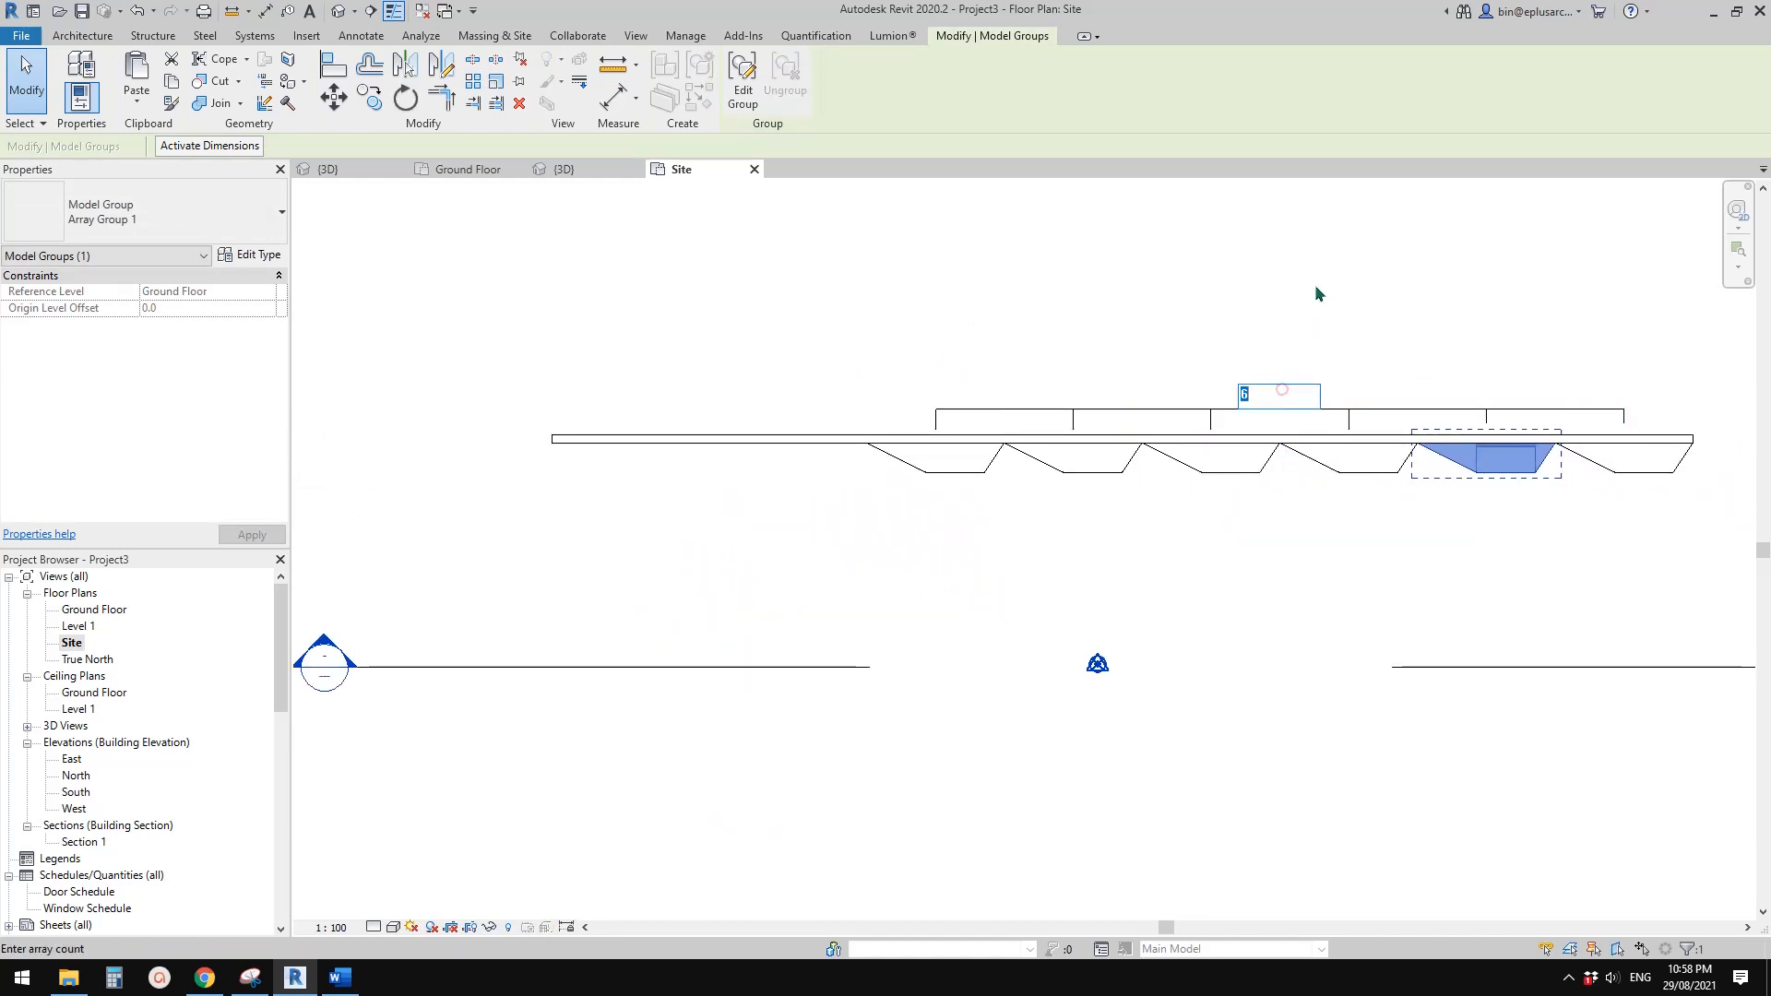
pyautogui.write('8')
pyautogui.press('Return')
pyautogui.press('Escape')
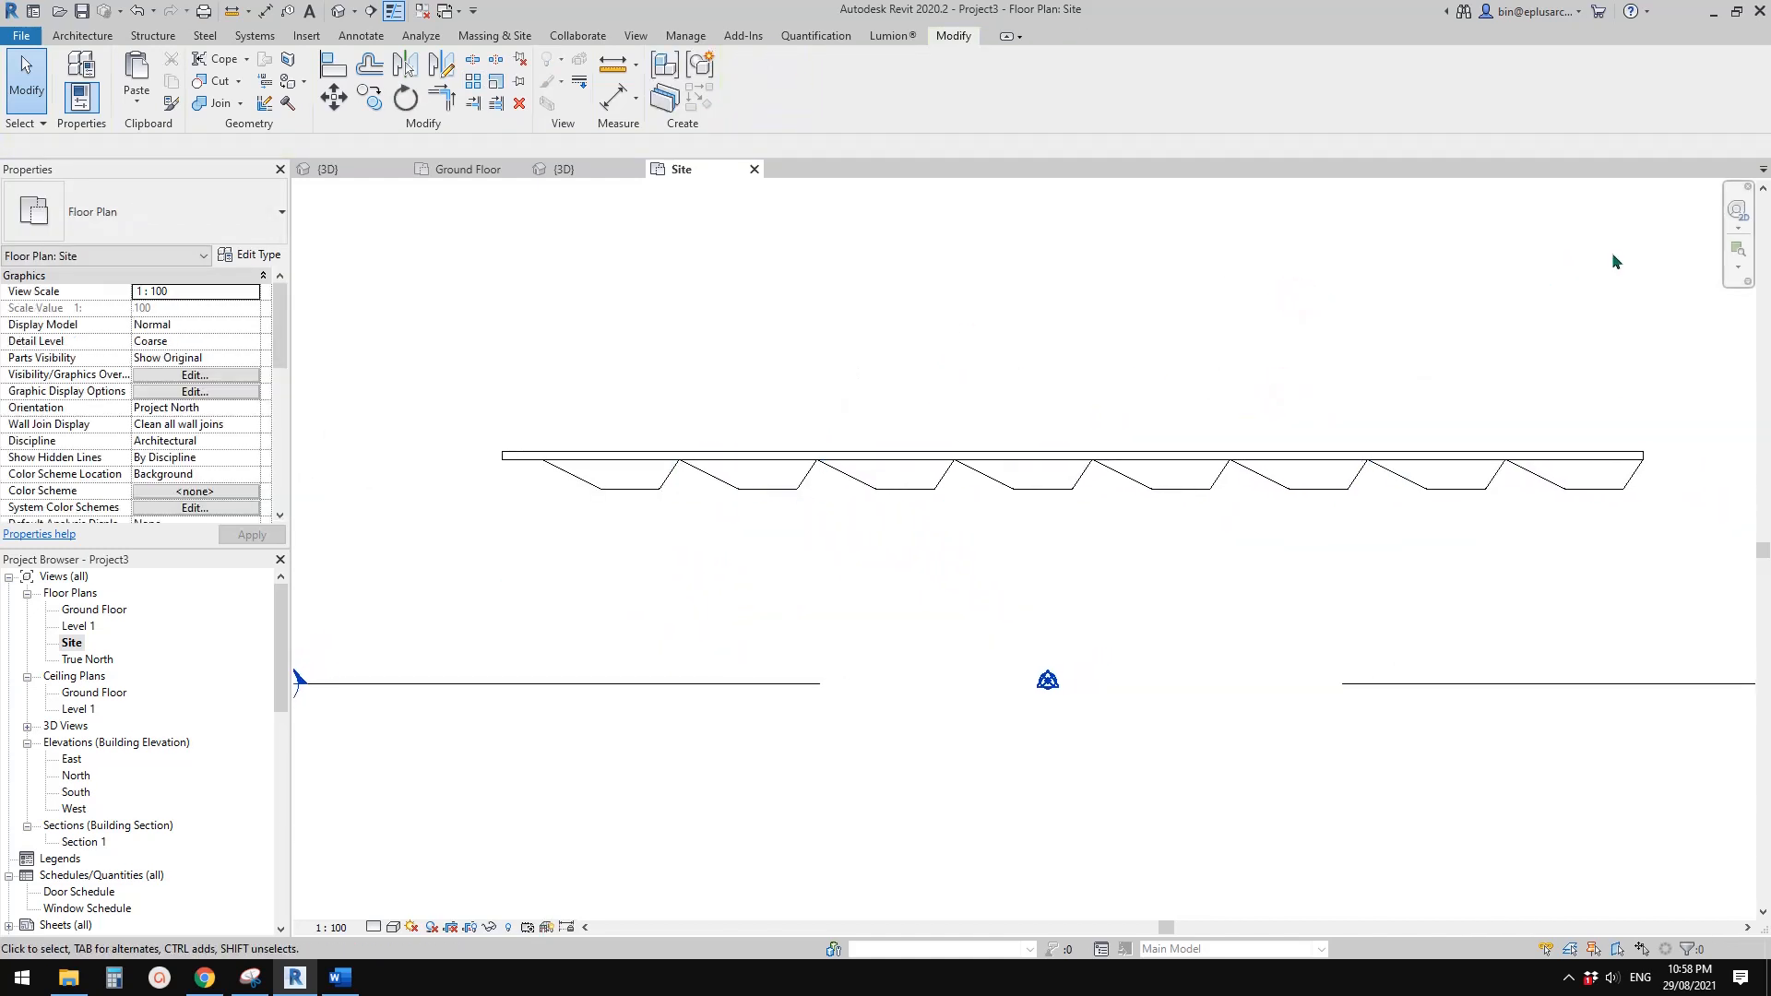
# In the front 3D view, select all windows of the arrayed row and copy them up one storey to Level 1
pyautogui.click(354, 13)
pyautogui.click(382, 35)
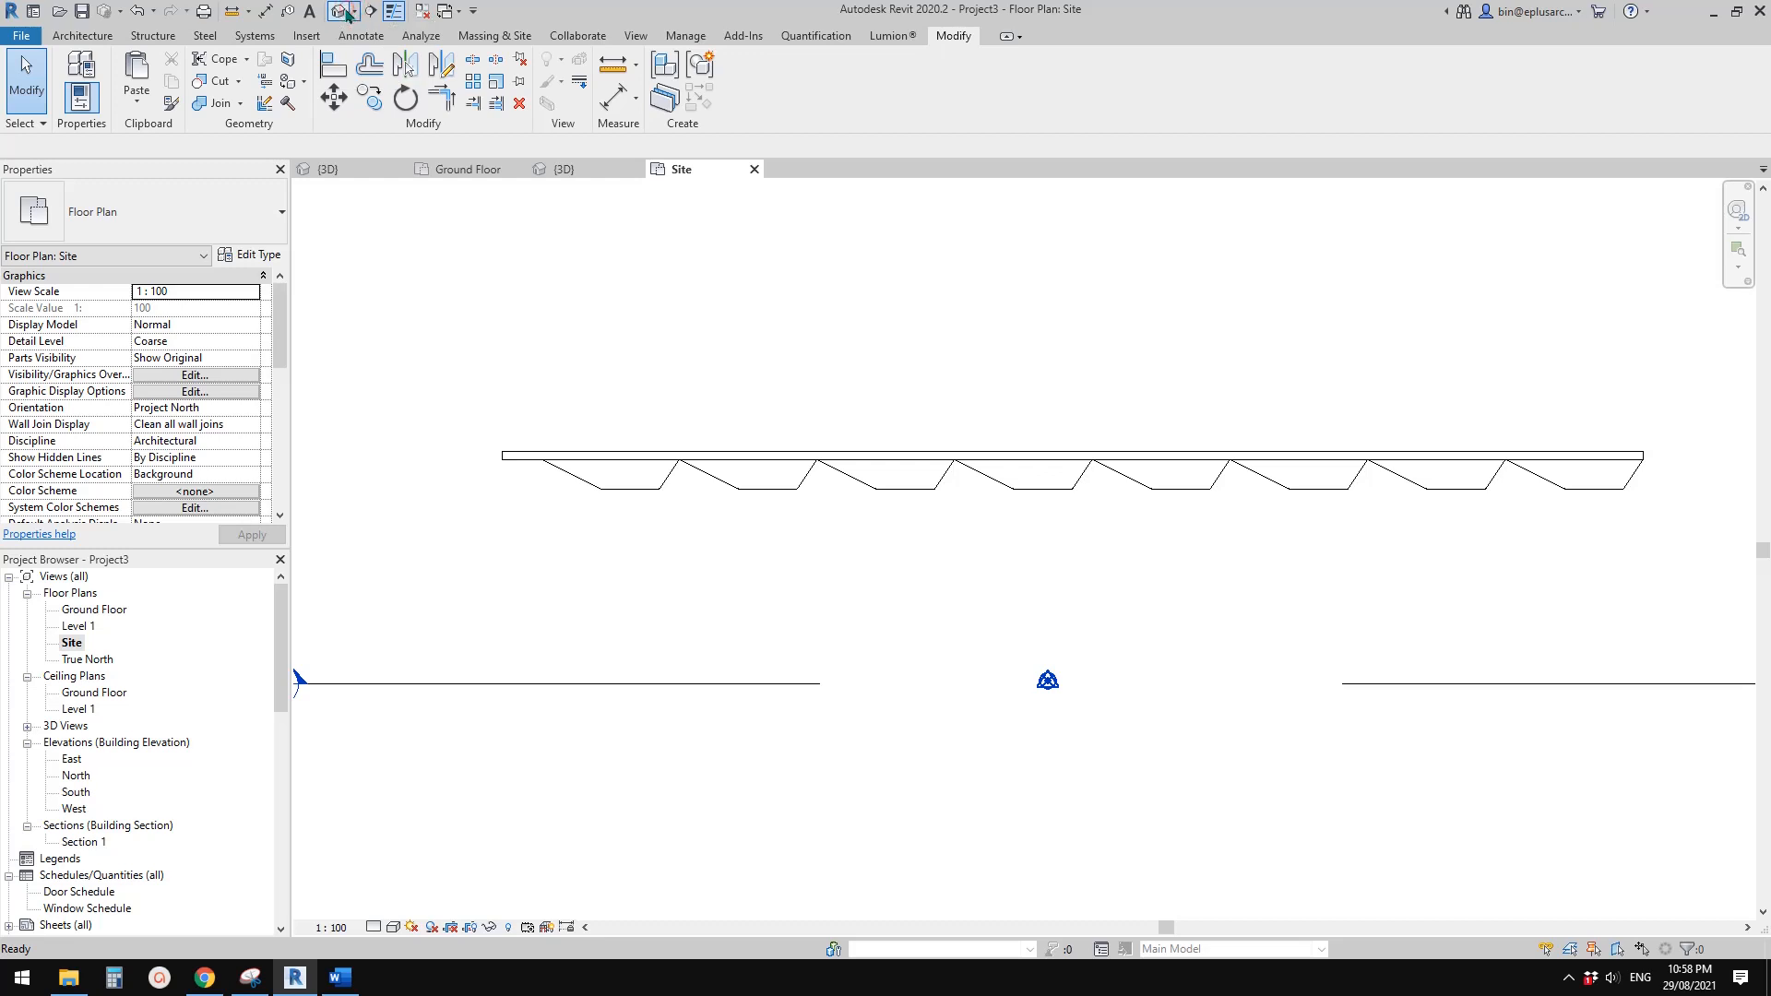
pyautogui.scroll(-5, 640, 404)
pyautogui.moveTo(393, 450); pyautogui.dragTo(1006, 543, button='middle')
pyautogui.scroll(2, 866, 564)
pyautogui.click(932, 555)
pyautogui.press('s')
pyautogui.press('a')
pyautogui.scroll(2, 1519, 603)
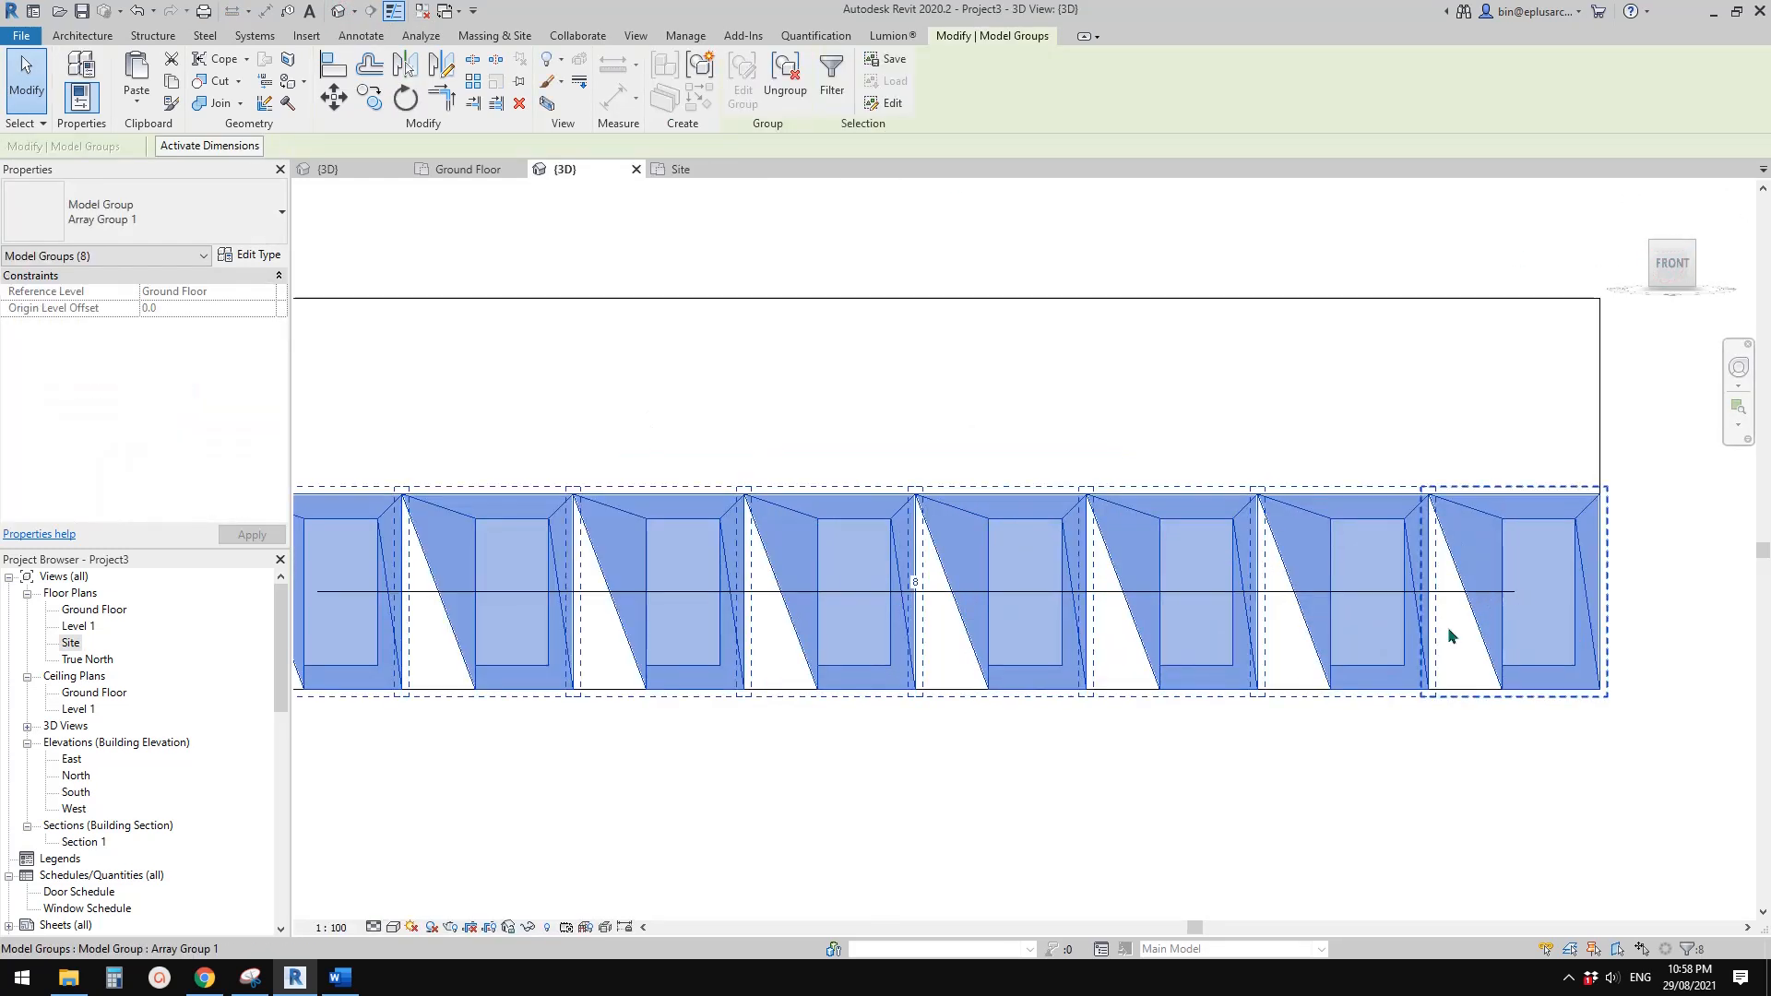
pyautogui.press('c')
pyautogui.press('o')
pyautogui.click(1294, 691)
pyautogui.click(1294, 495)
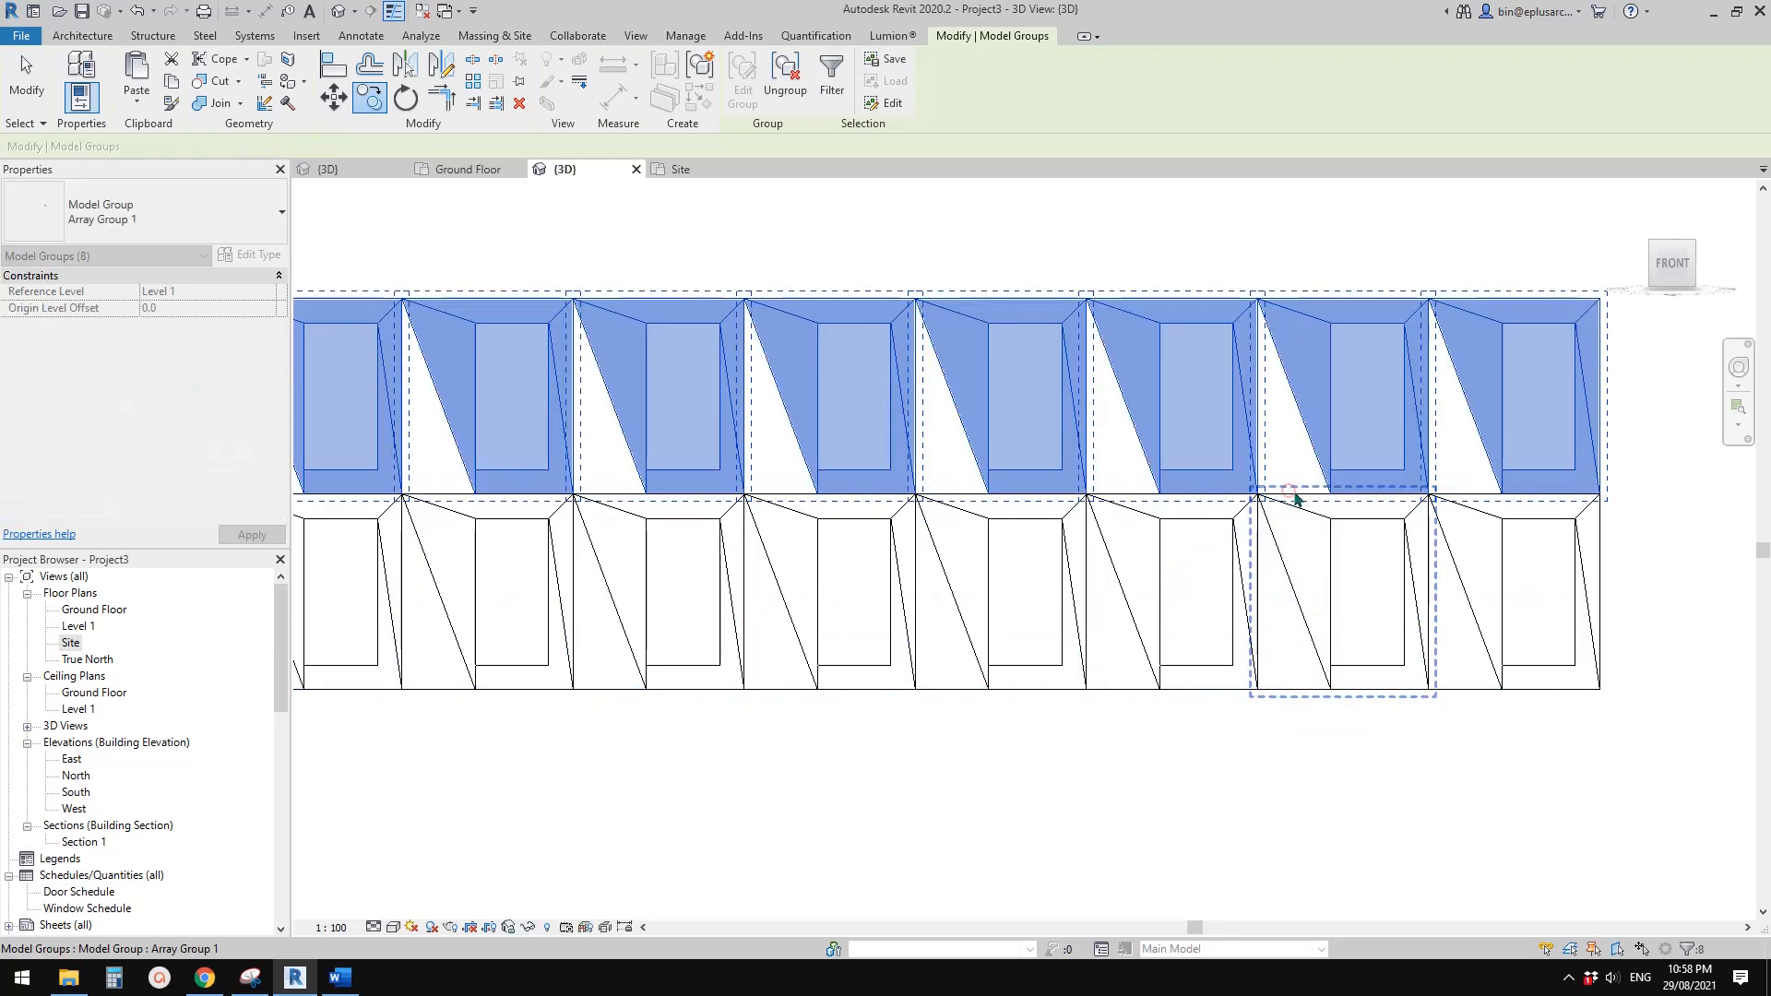
# Move the Level 1 window row sideways along the wall to about half a window off the row below
pyautogui.scroll(3, 1568, 505)
pyautogui.press('m')
pyautogui.press('v')
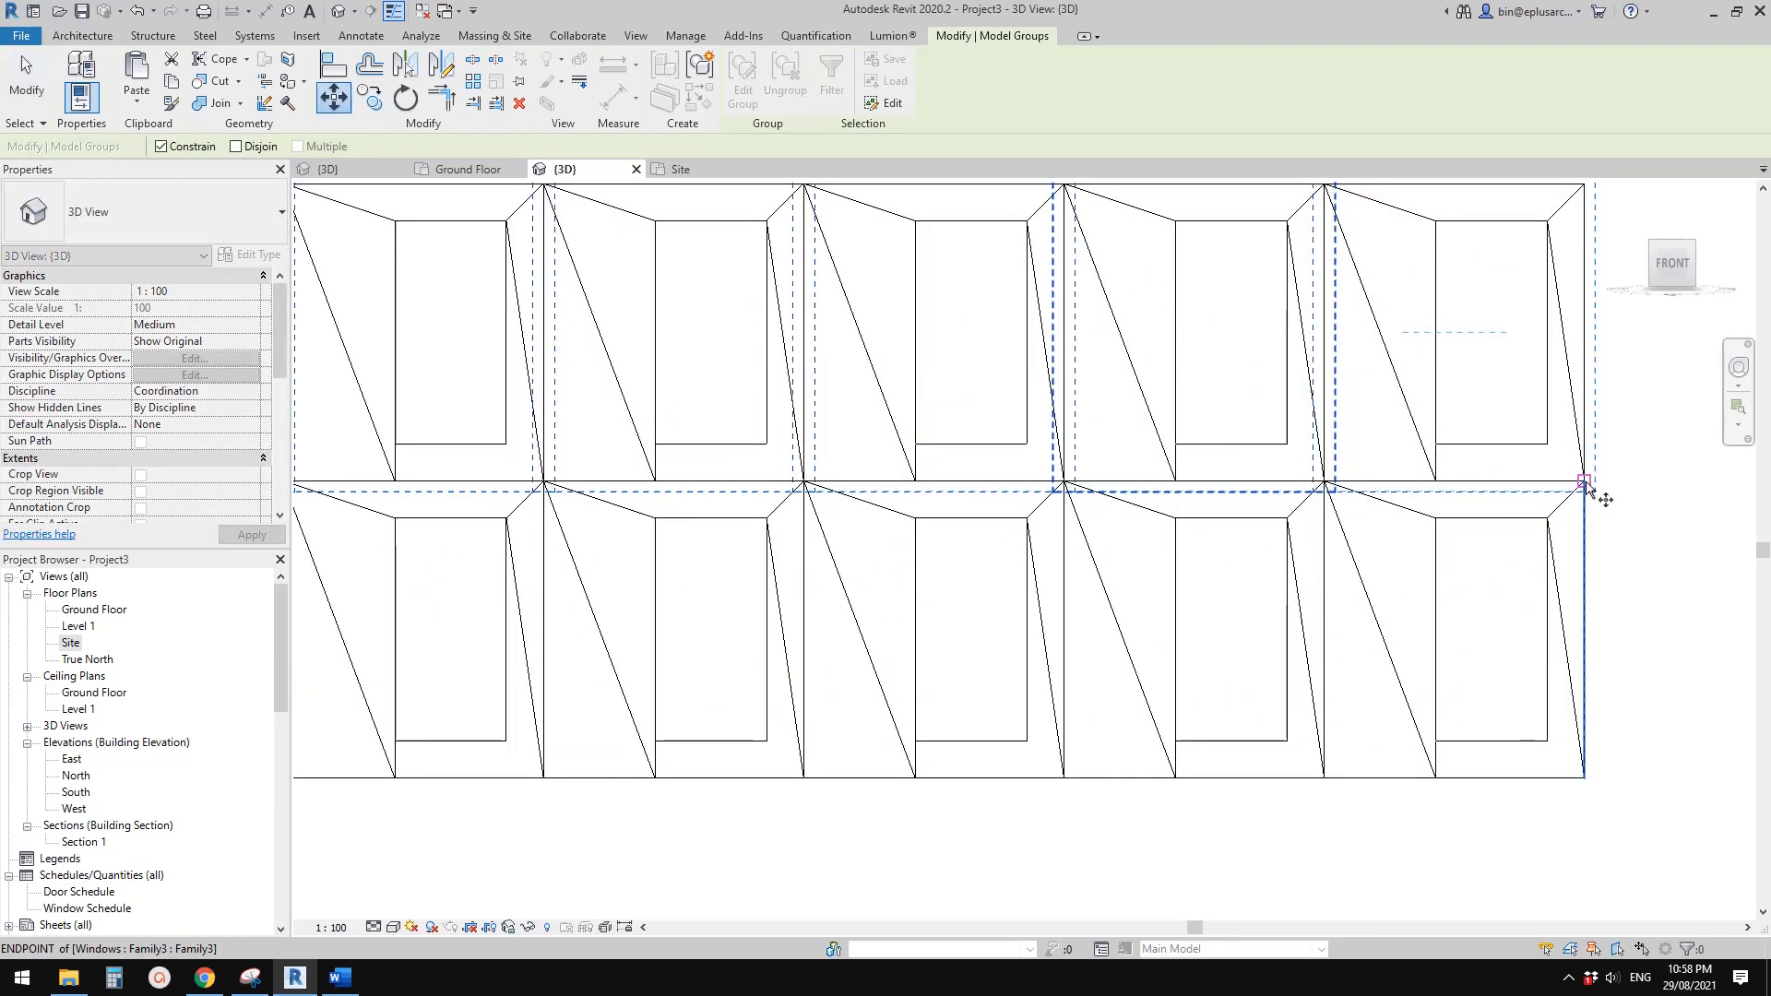
pyautogui.click(1585, 480)
pyautogui.click(1455, 486)
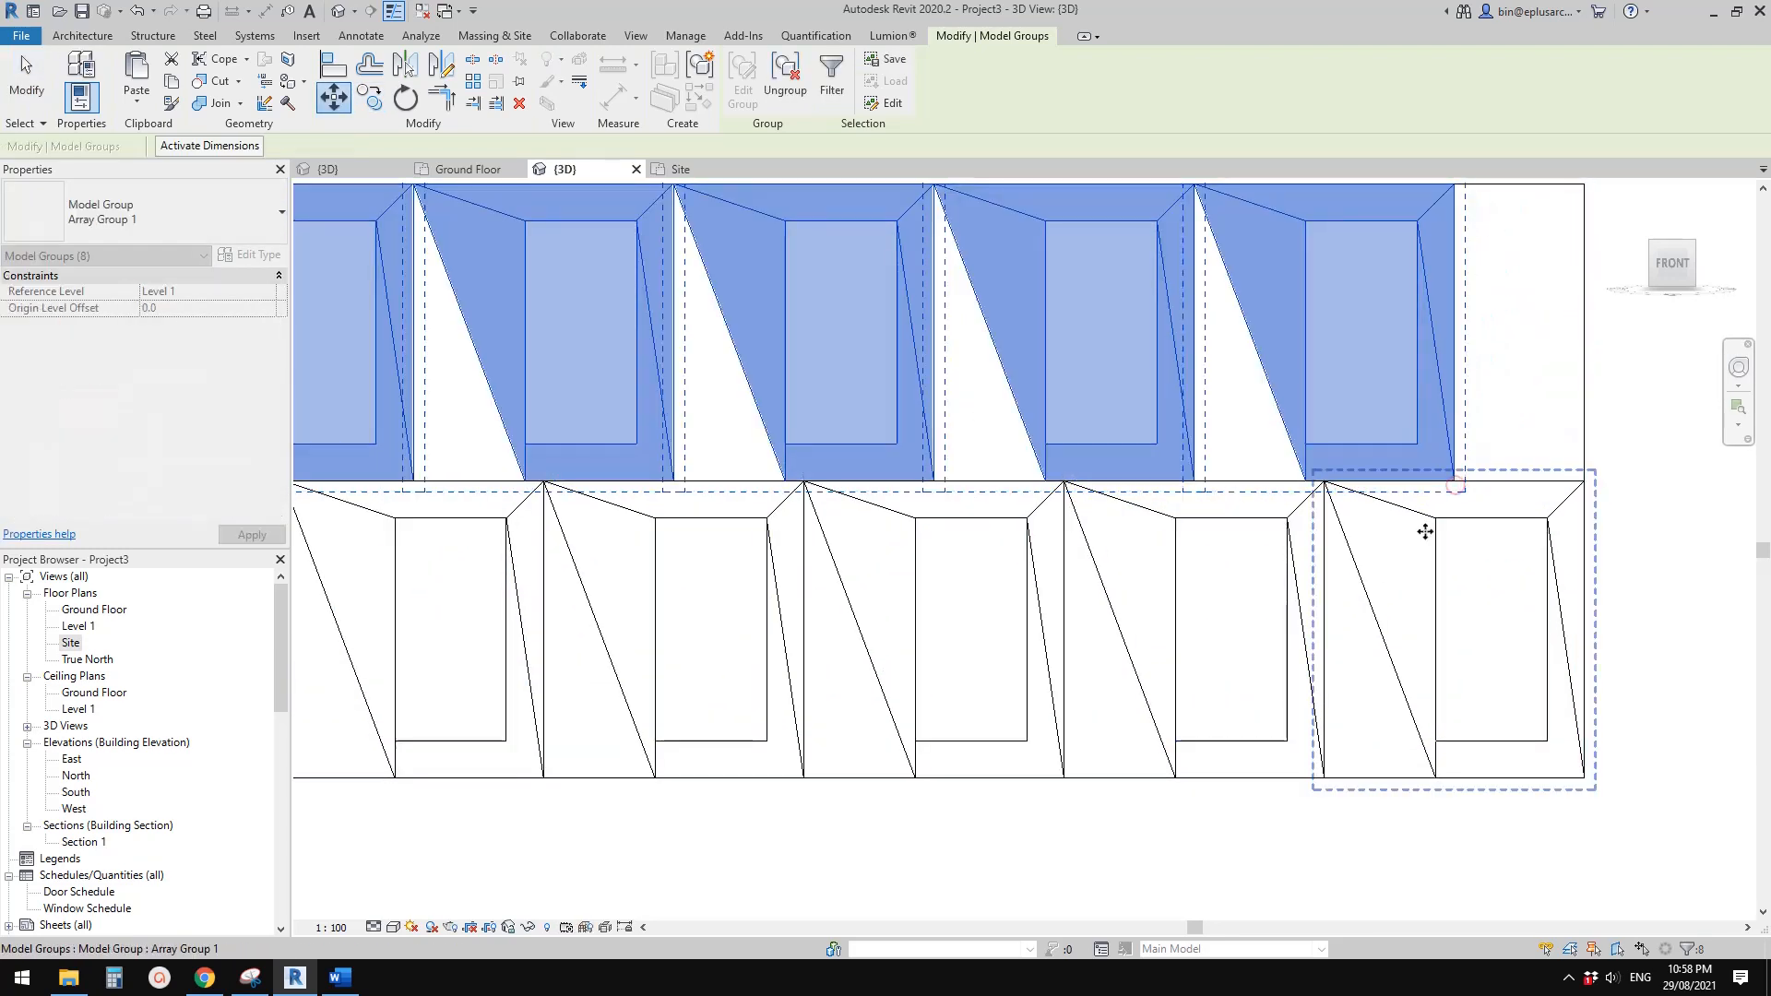
pyautogui.scroll(-2, 1337, 545)
pyautogui.press('Escape')
# Check how the window rows are offset in the reference façade photo in Word, and return to Revit
pyautogui.moveTo(1503, 799); pyautogui.dragTo(1373, 773, button='middle')
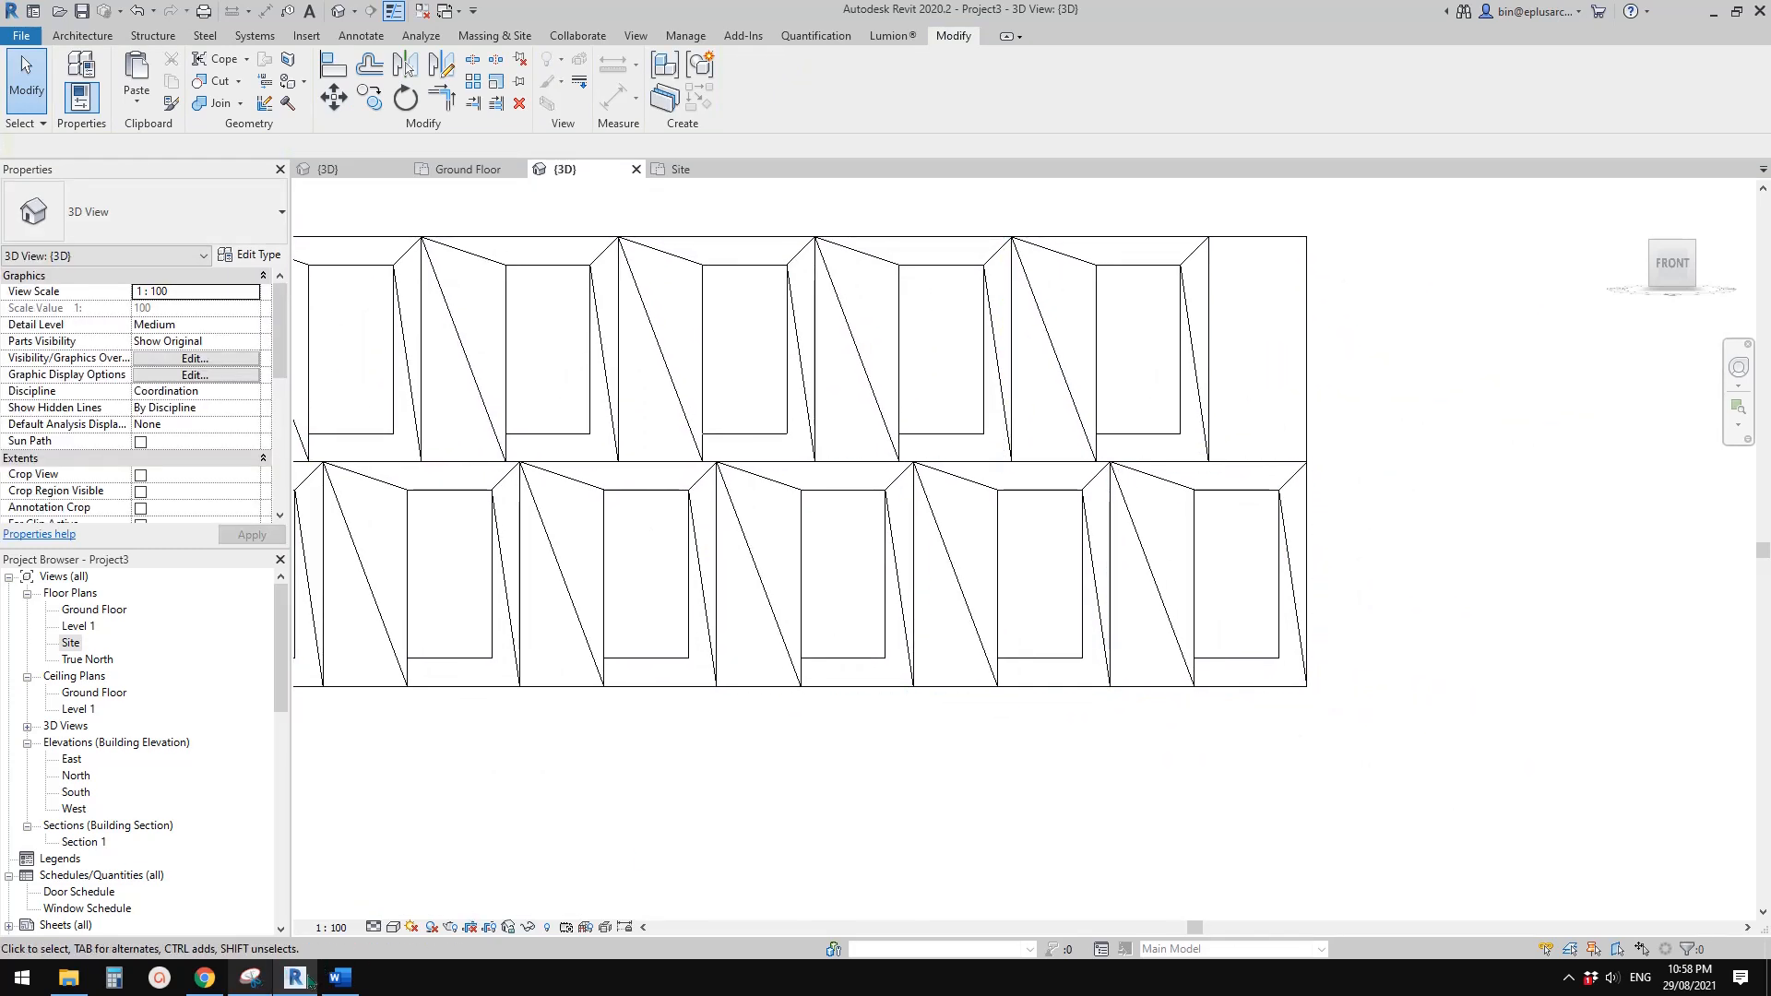
pyautogui.click(345, 983)
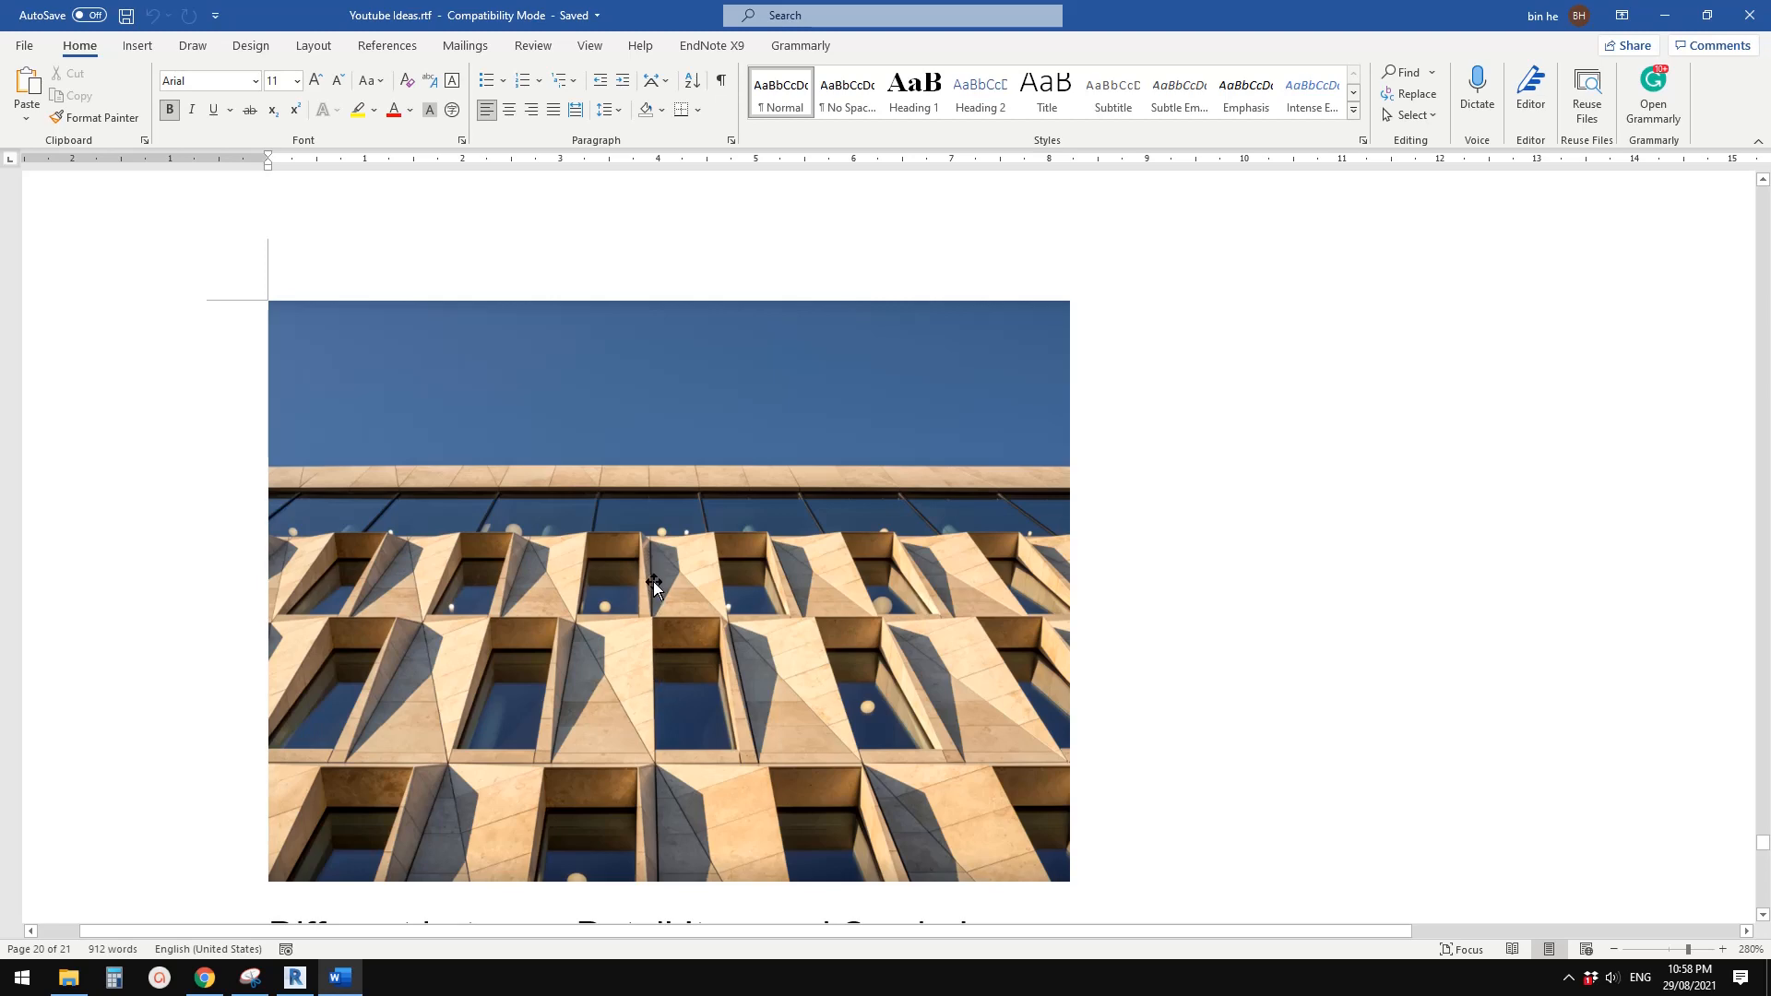
pyautogui.click(296, 979)
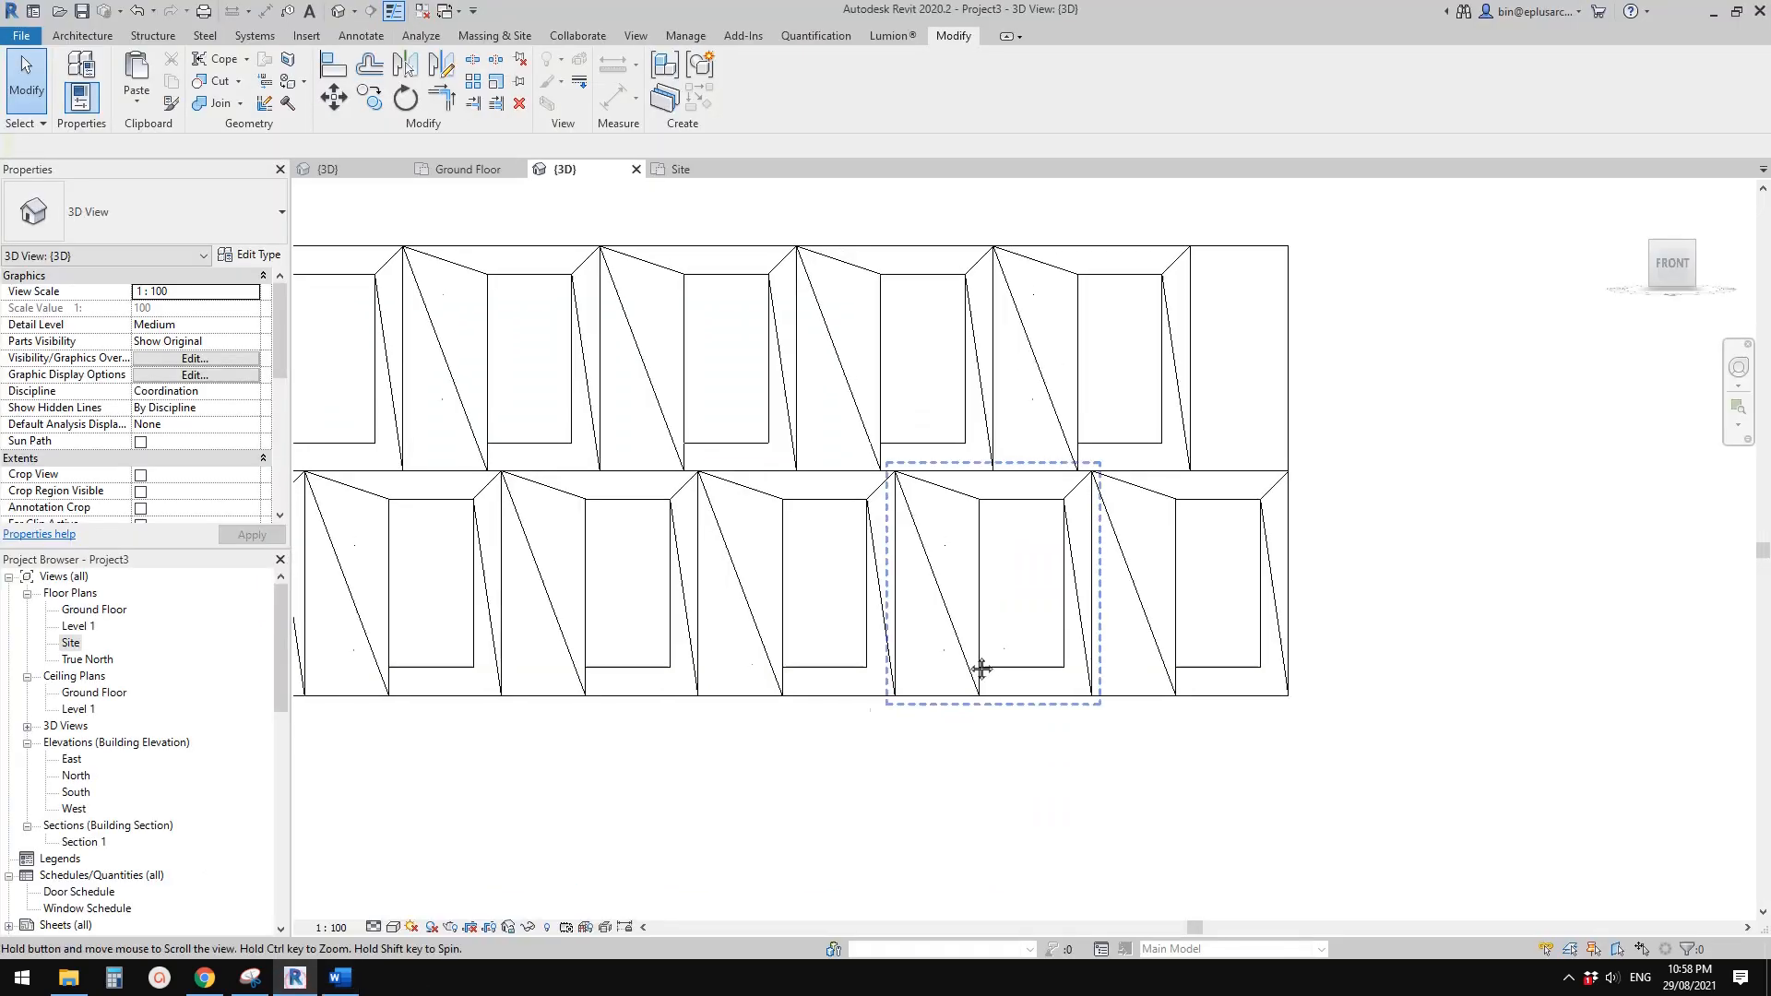
# Move the Level 1 window row so its reveals' lower corners meet the upper reveal corners of the row below
pyautogui.click(1122, 456)
pyautogui.scroll(-4, 1392, 542)
pyautogui.moveTo(716, 305); pyautogui.dragTo(1518, 502)
pyautogui.scroll(5, 1138, 502)
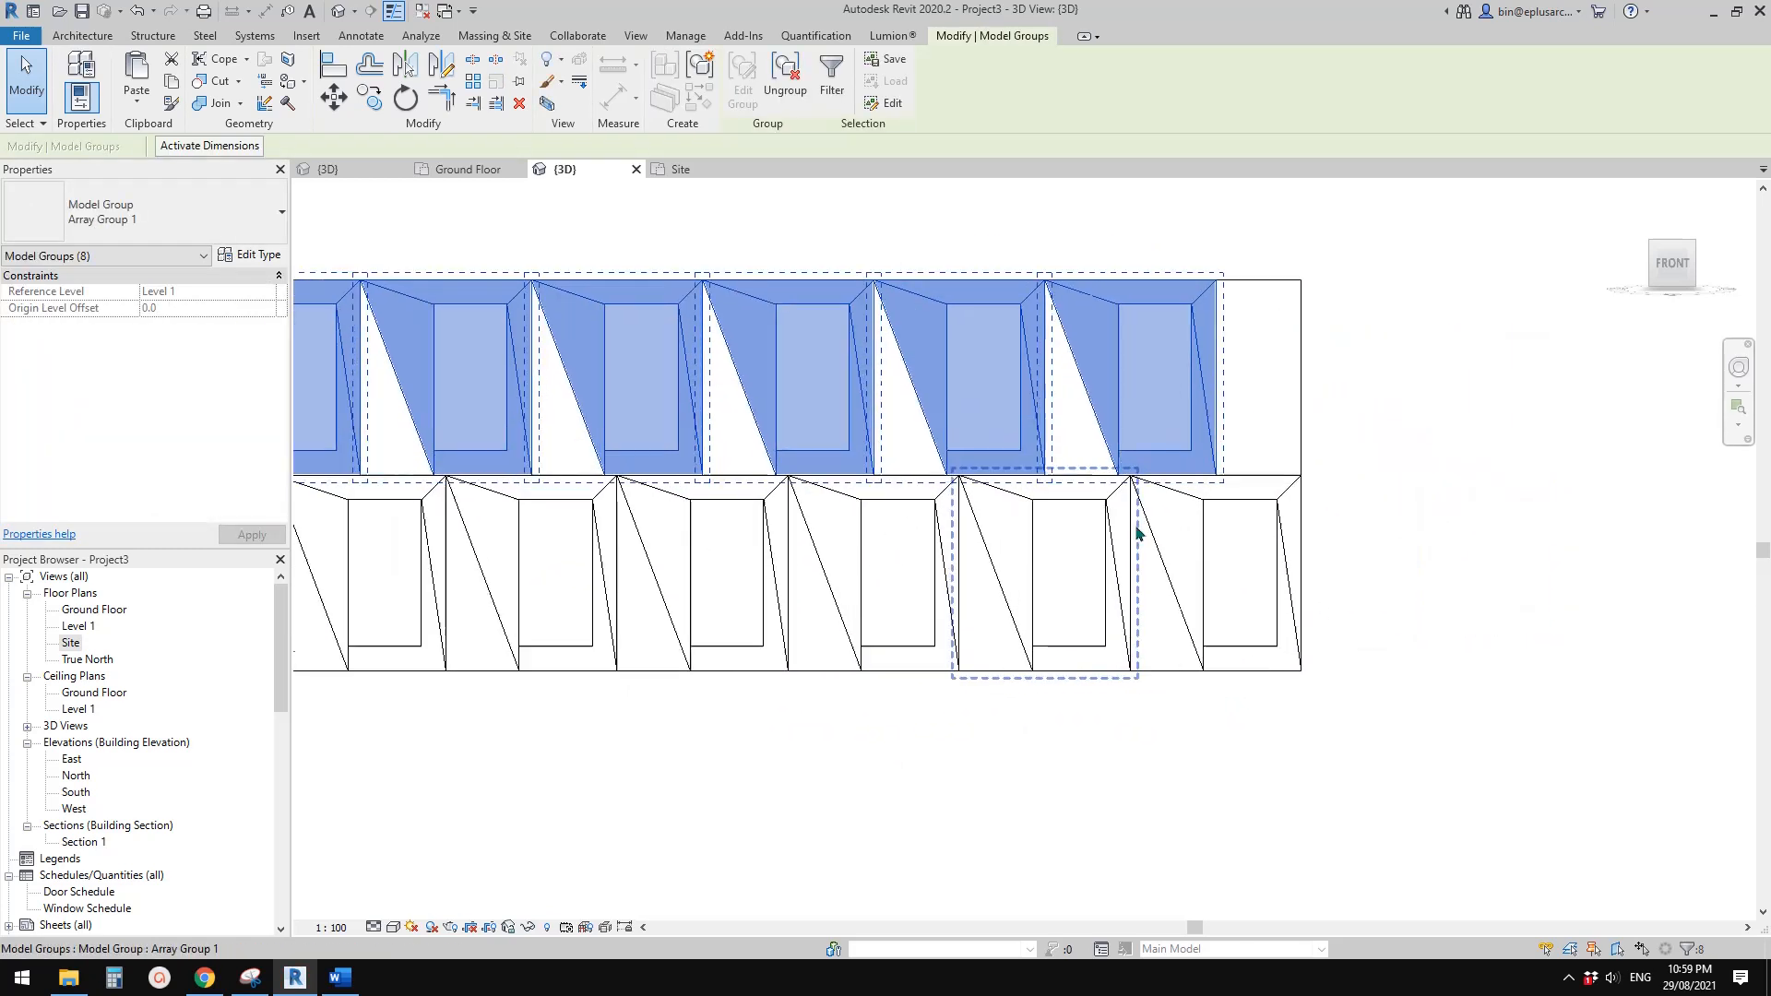
pyautogui.scroll(2, 847, 599)
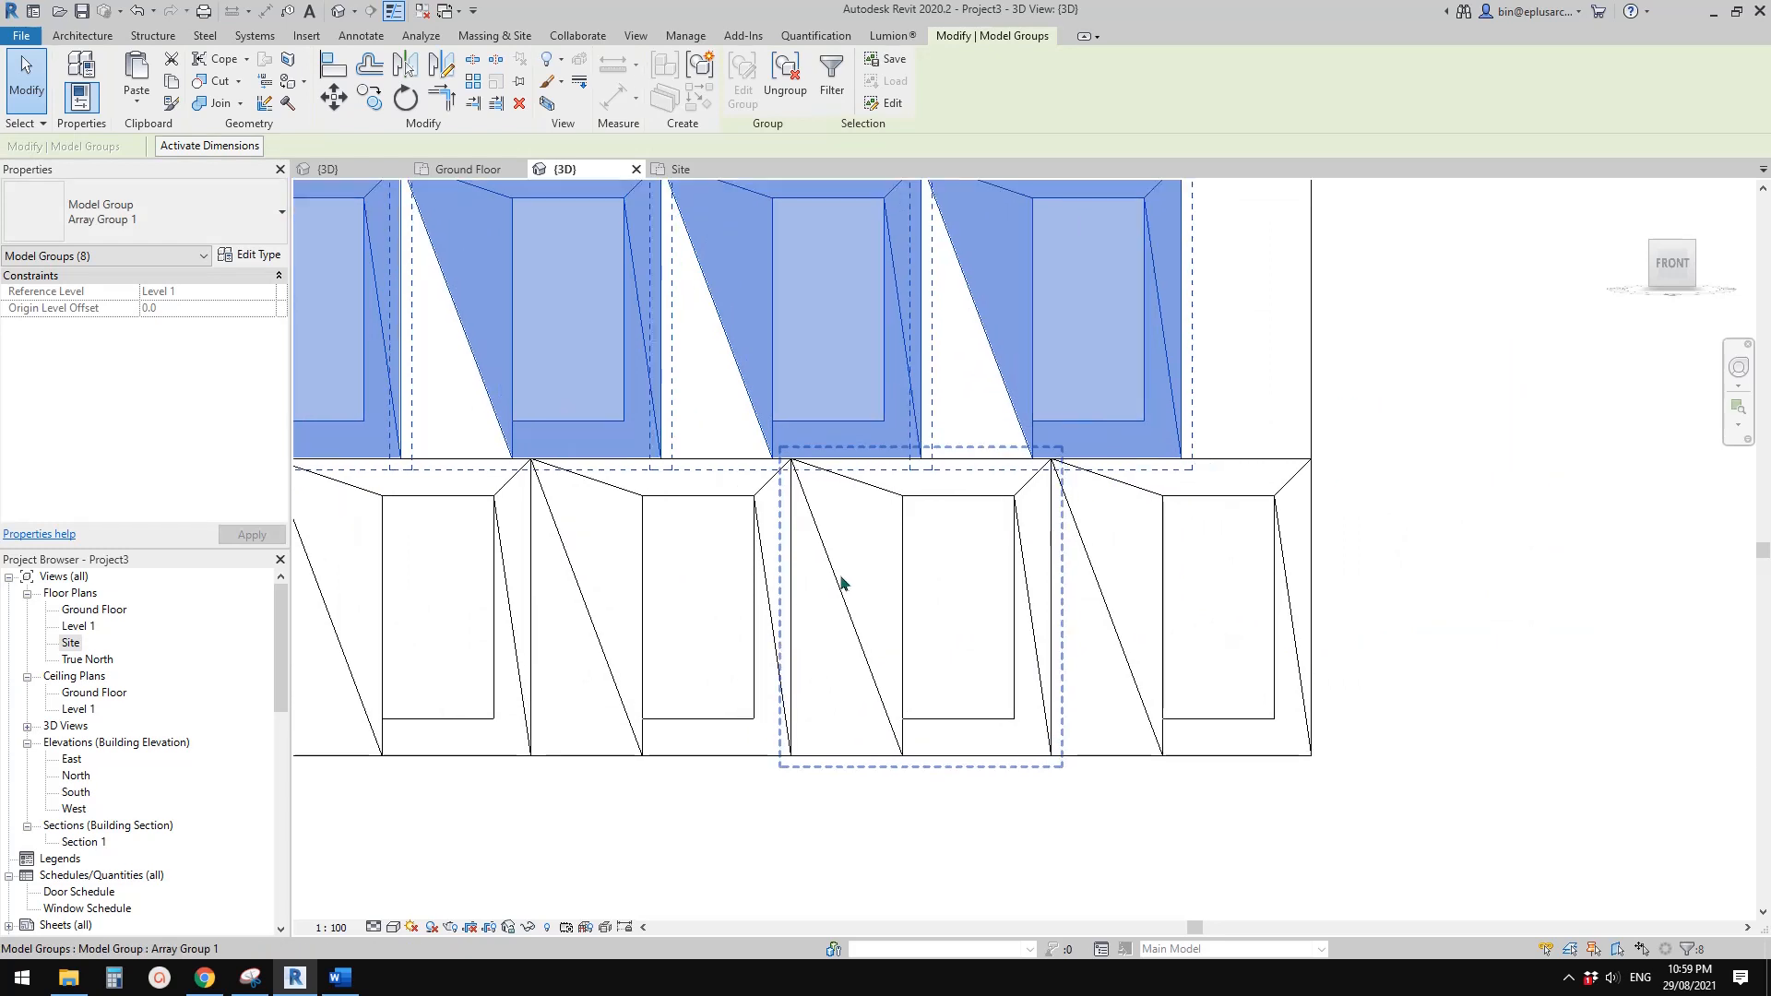
pyautogui.scroll(3, 790, 483)
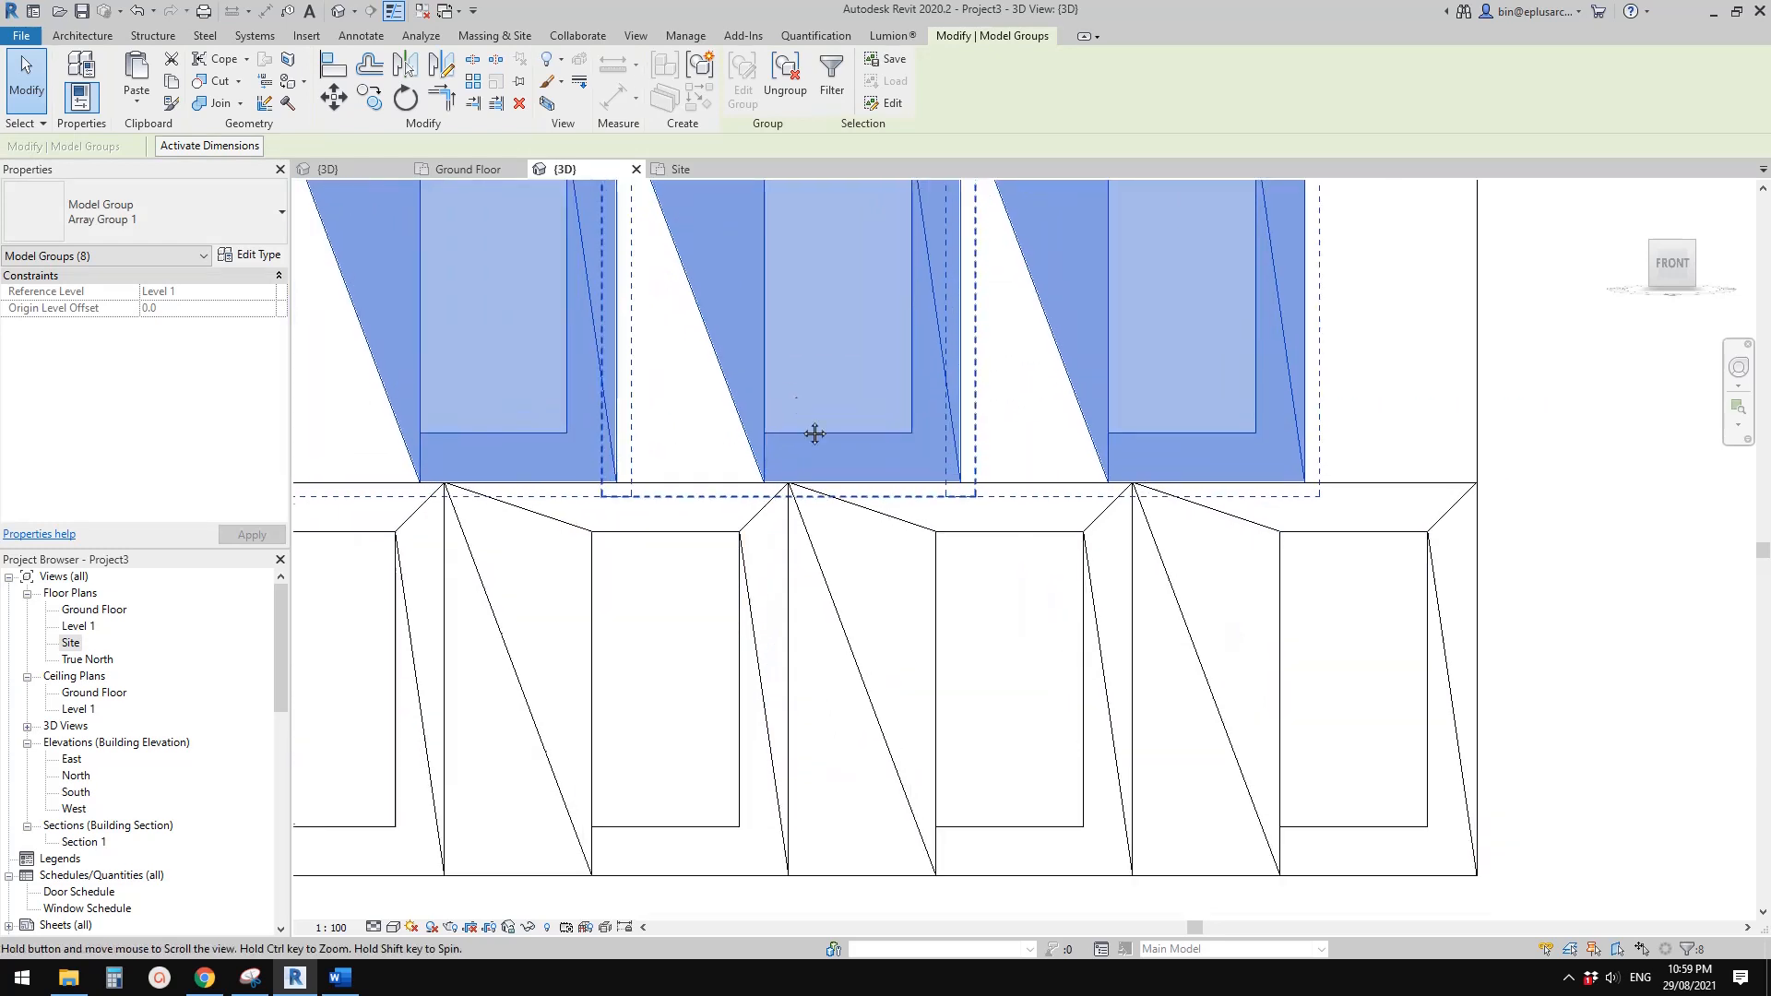
pyautogui.press('m')
pyautogui.press('v')
pyautogui.click(764, 494)
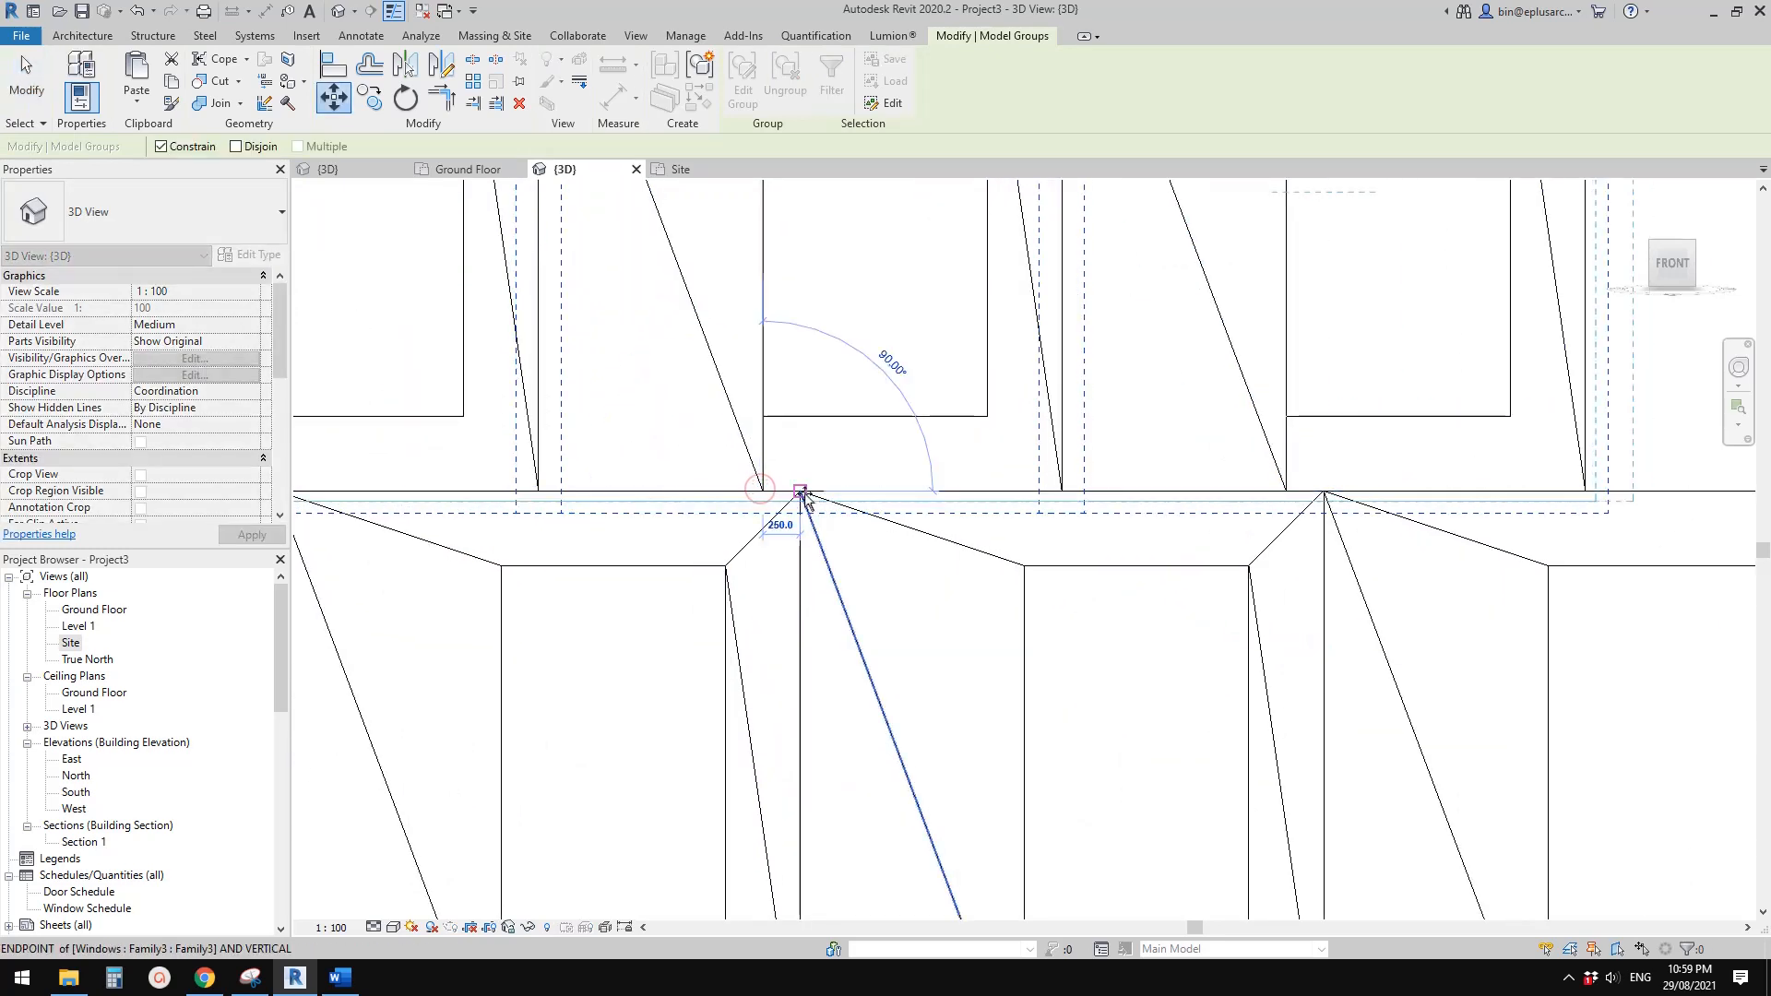
pyautogui.click(802, 494)
pyautogui.scroll(-5, 871, 600)
pyautogui.scroll(-2, 1144, 506)
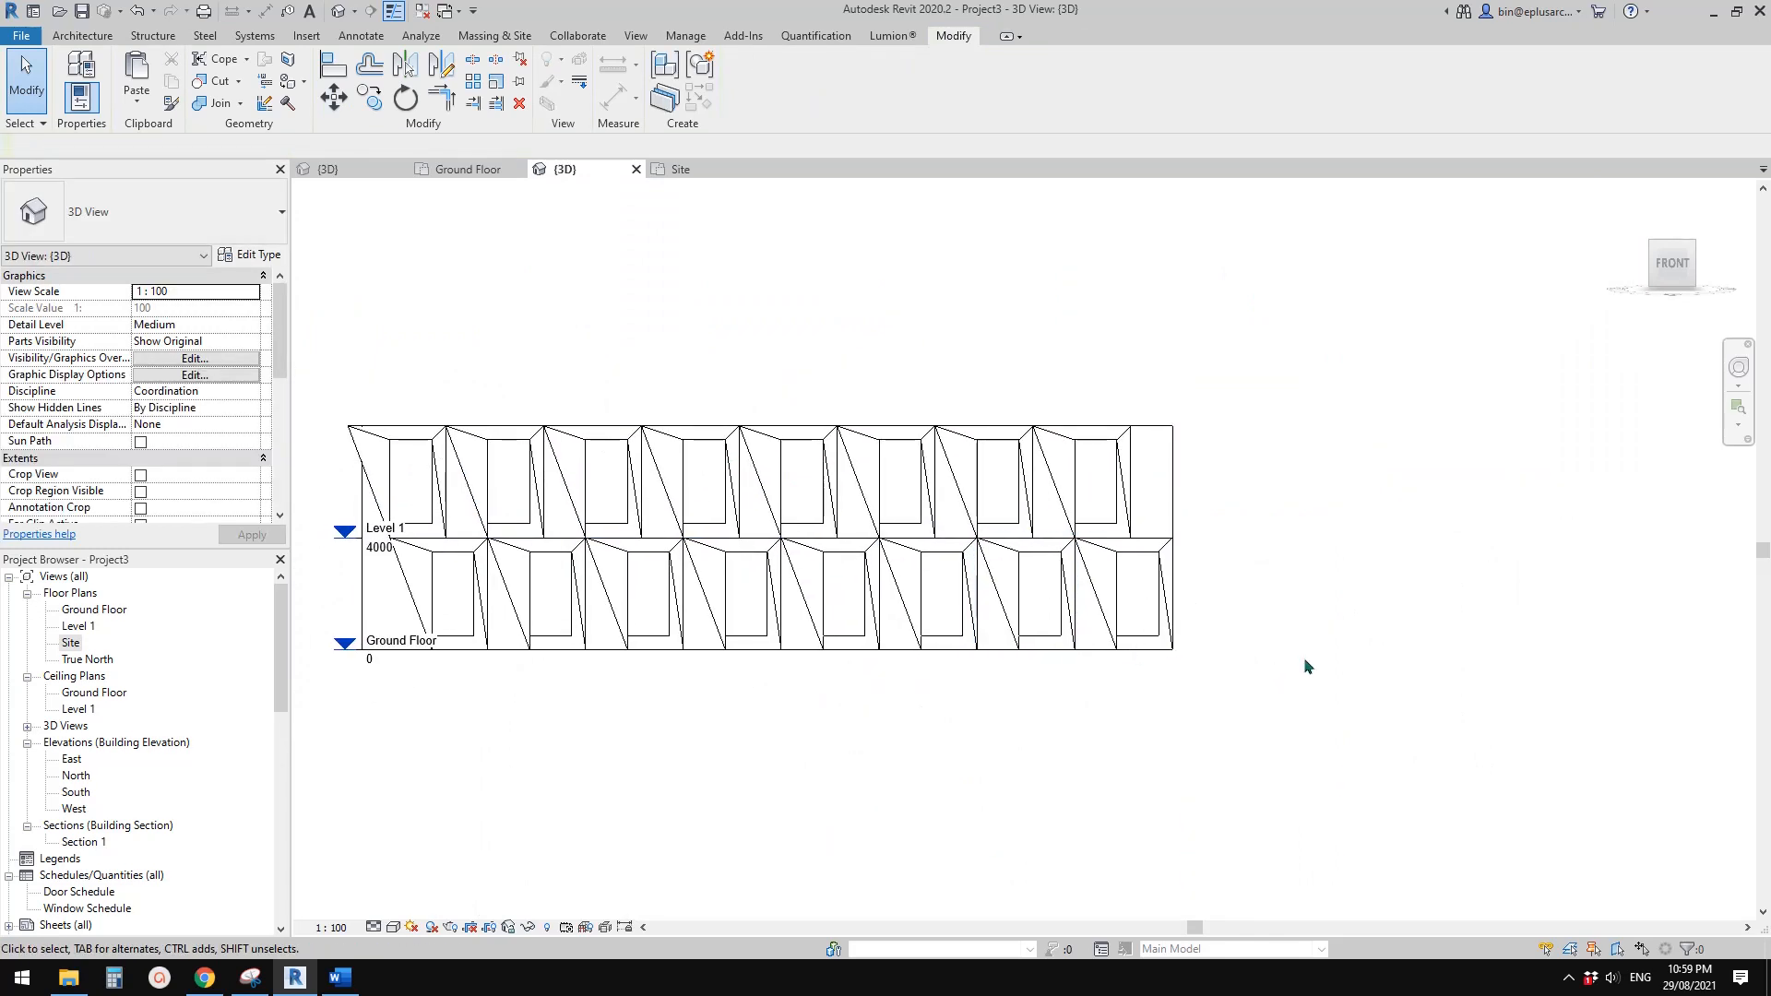
# Set the wall's unconnected height to 12000
pyautogui.moveTo(1188, 580); pyautogui.dragTo(1304, 586, button='middle')
pyautogui.click(1267, 432)
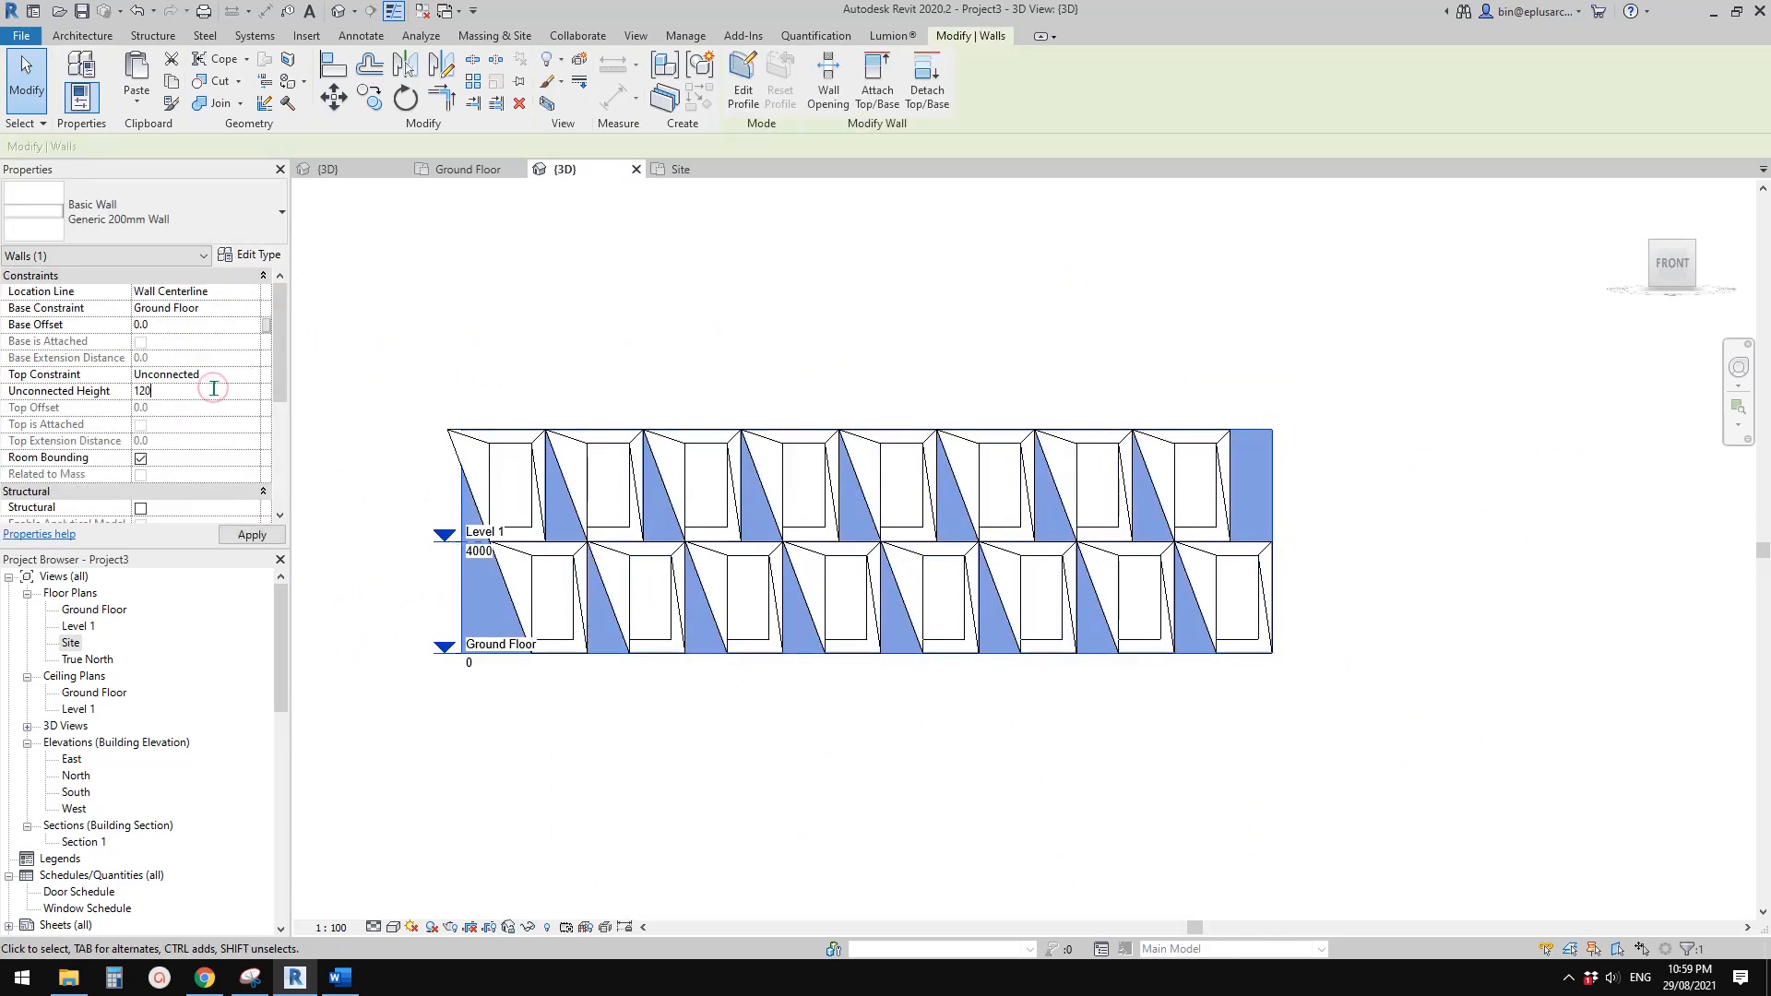
pyautogui.click(214, 388)
pyautogui.write('12000')
pyautogui.press('Escape')
pyautogui.moveTo(759, 346); pyautogui.dragTo(756, 351, button='middle')
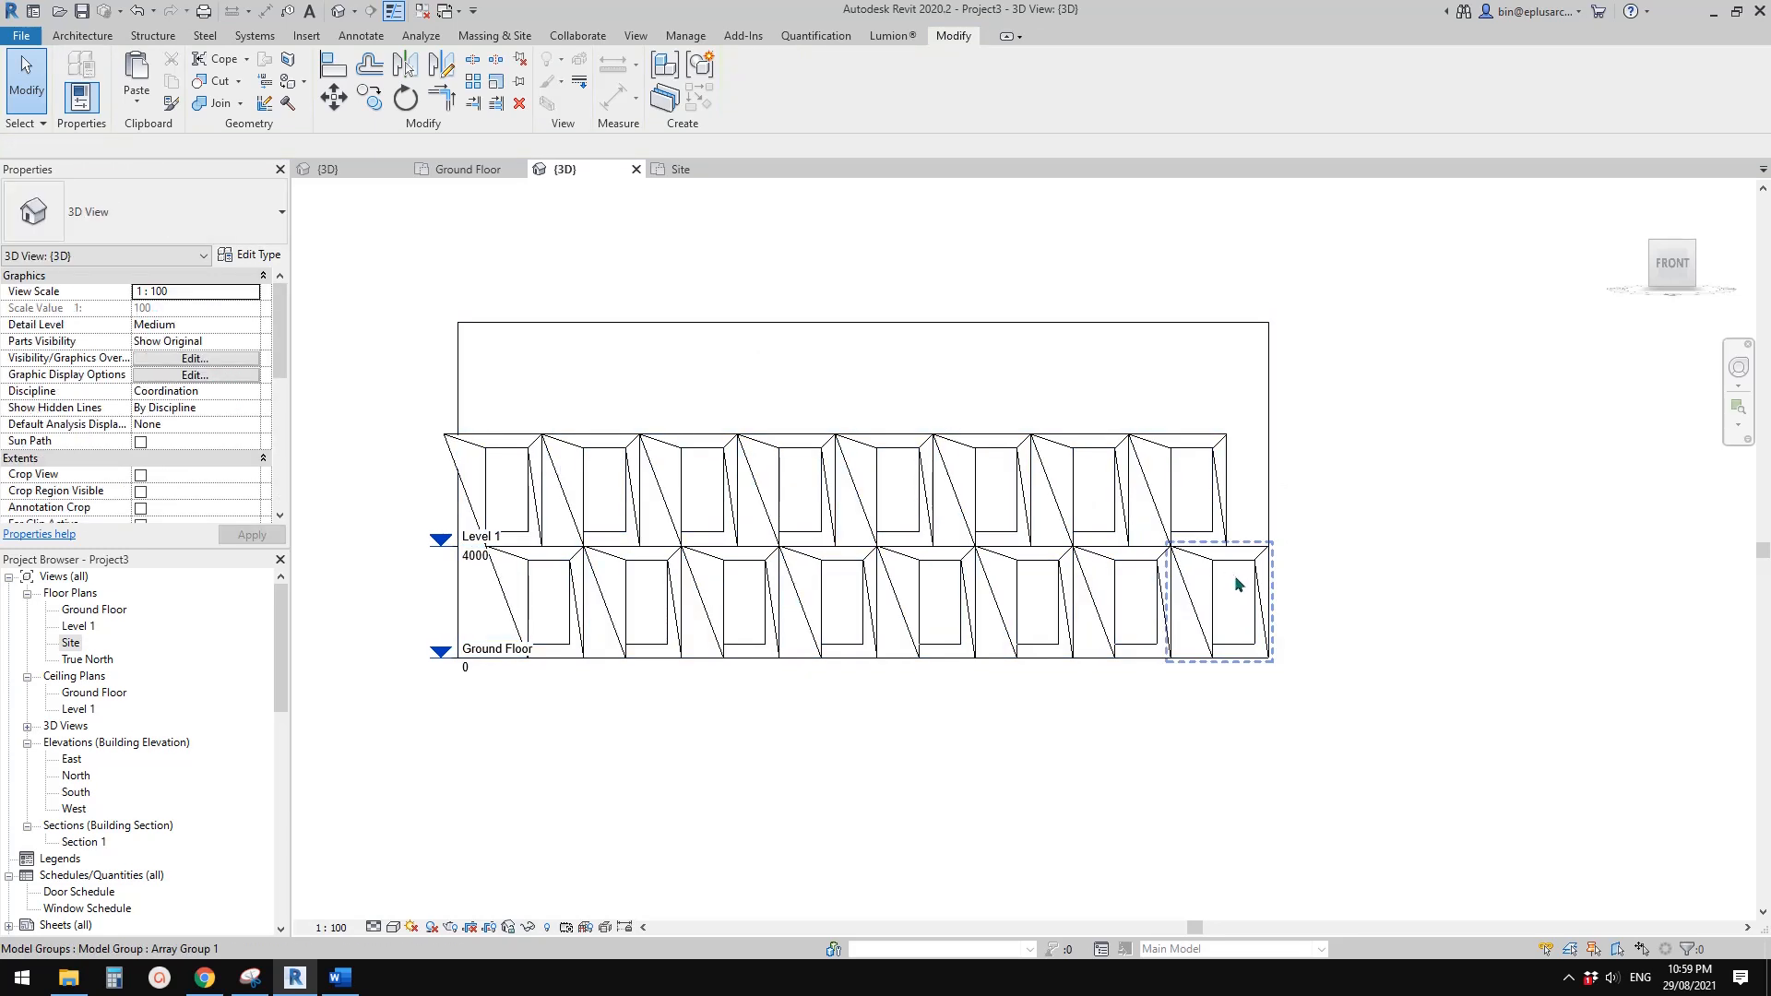
pyautogui.click(1236, 576)
pyautogui.keyDown('ctrl'); pyautogui.click(1121, 560); pyautogui.keyUp('ctrl')
pyautogui.keyDown('ctrl'); pyautogui.click(1027, 563); pyautogui.keyUp('ctrl')
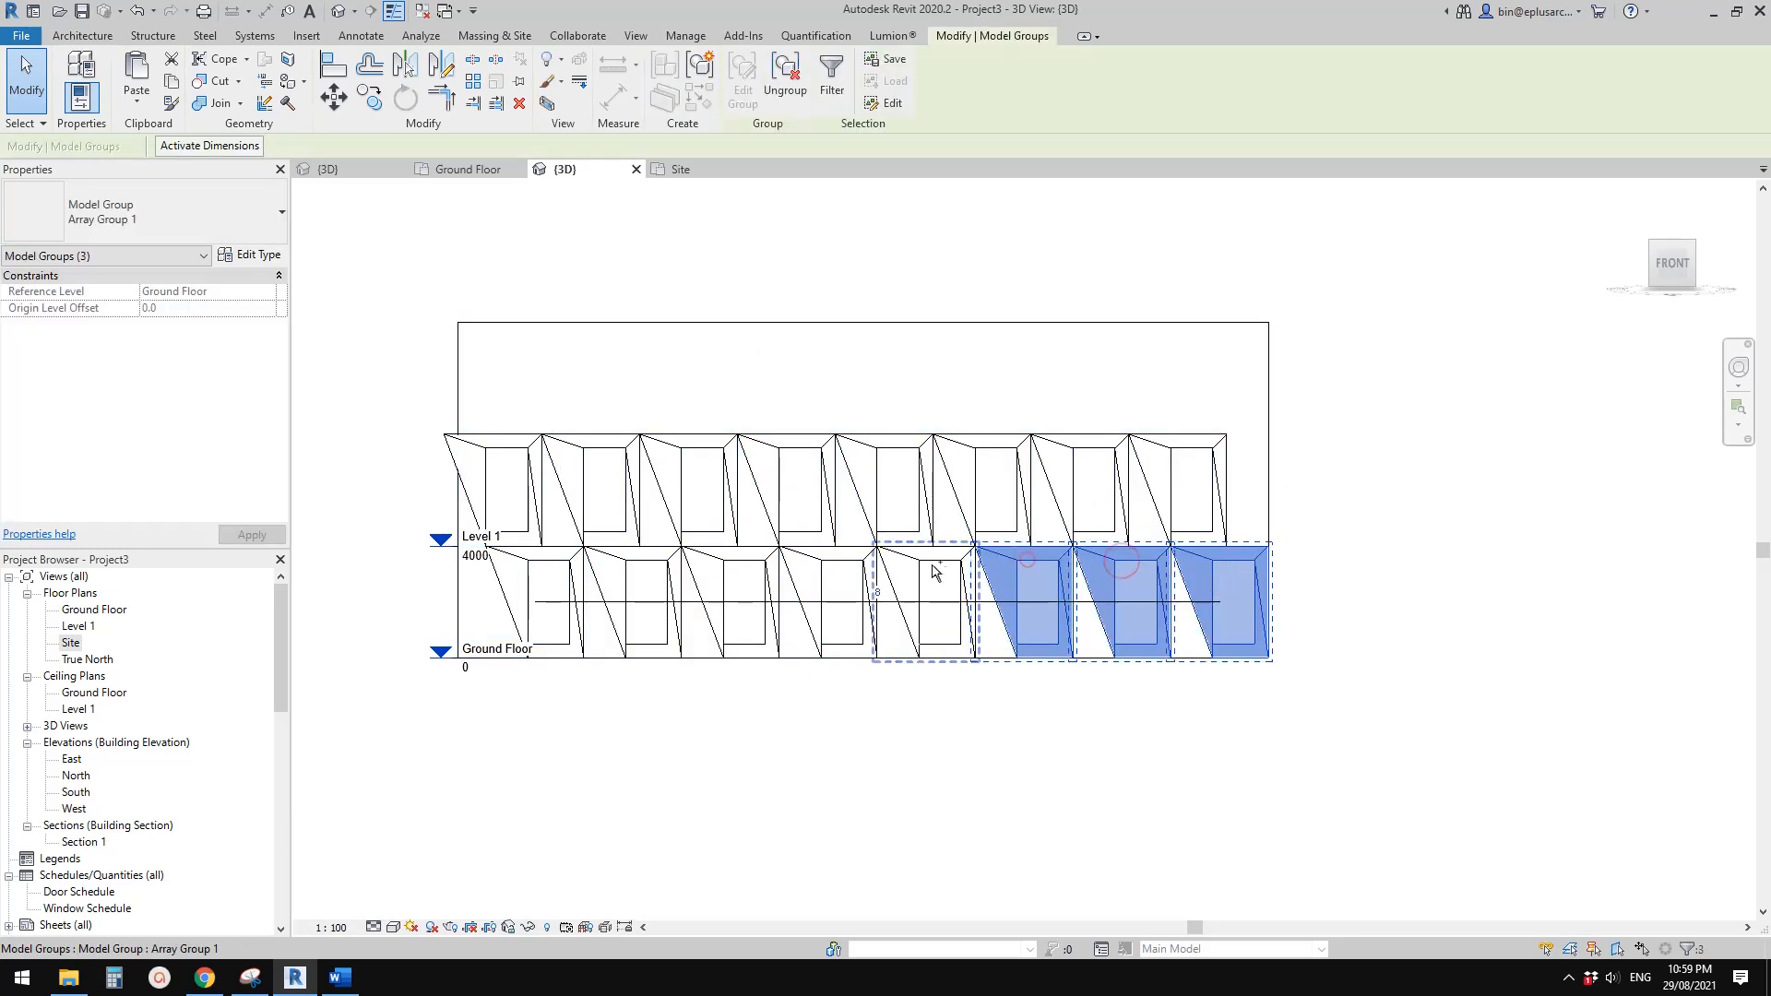
pyautogui.keyDown('ctrl'); pyautogui.click(932, 565); pyautogui.keyUp('ctrl')
pyautogui.click(314, 574)
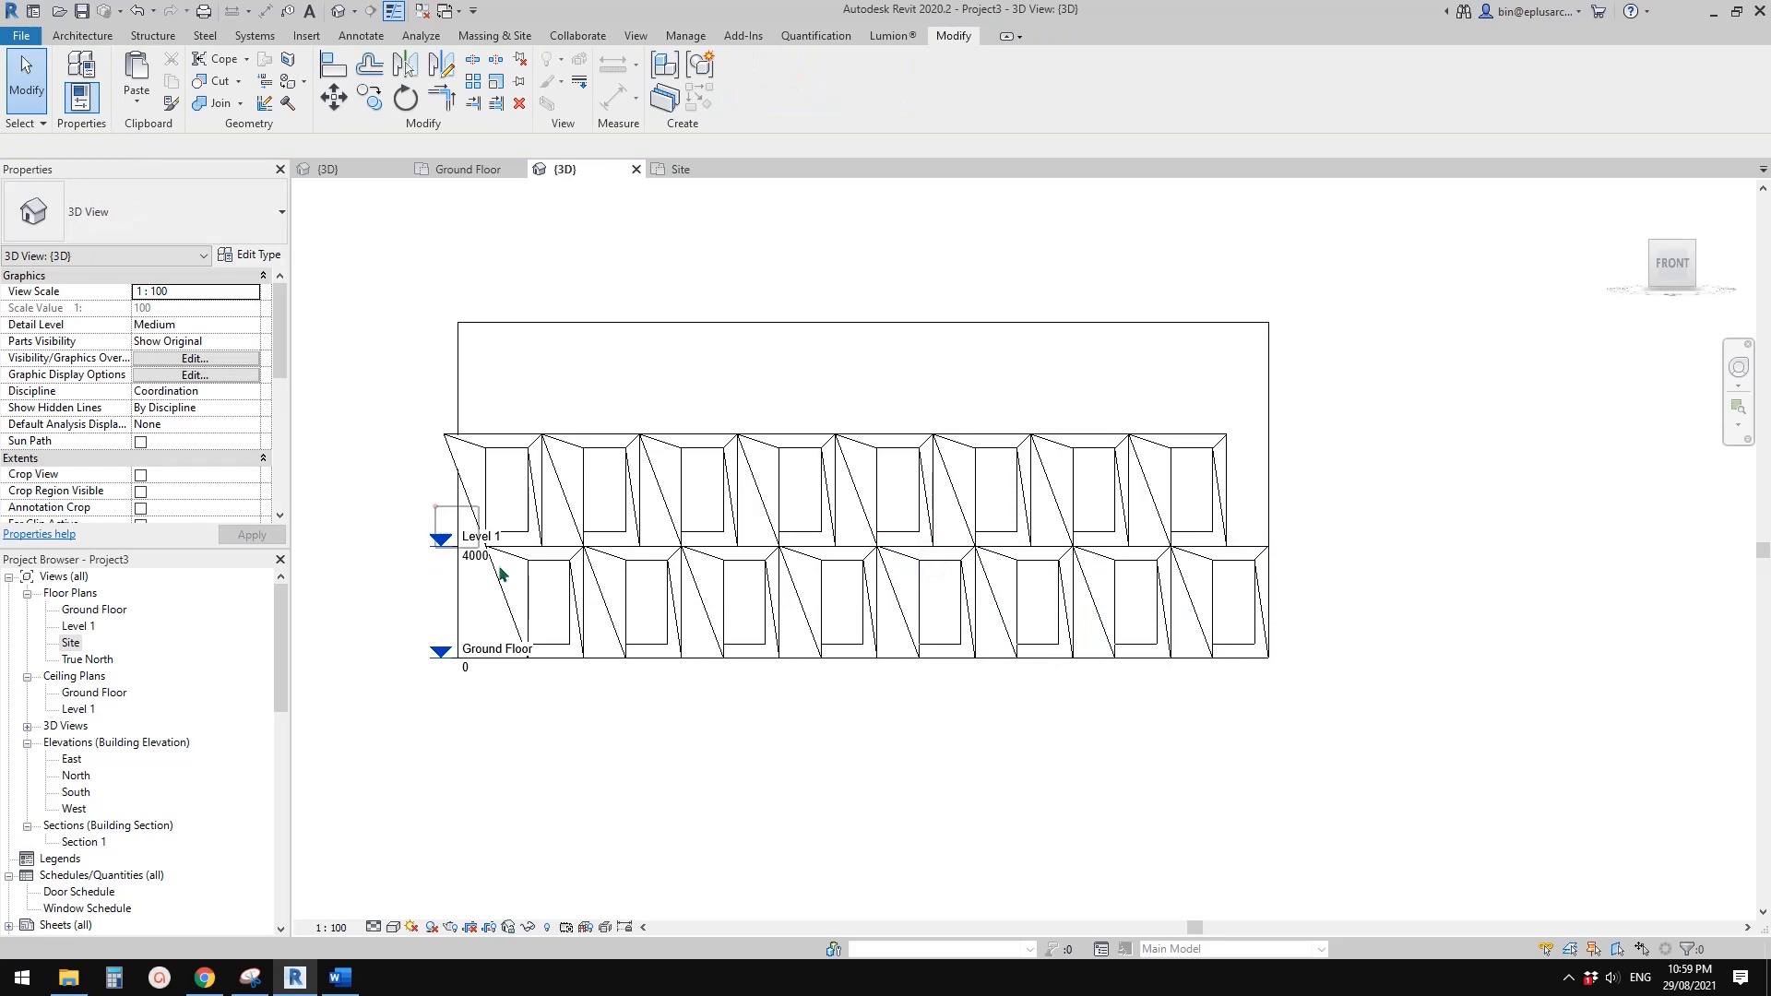
# Copy the whole Ground Floor window row straight up to the wall's third storey, above the Level 1 row
pyautogui.moveTo(501, 575); pyautogui.dragTo(1289, 716)
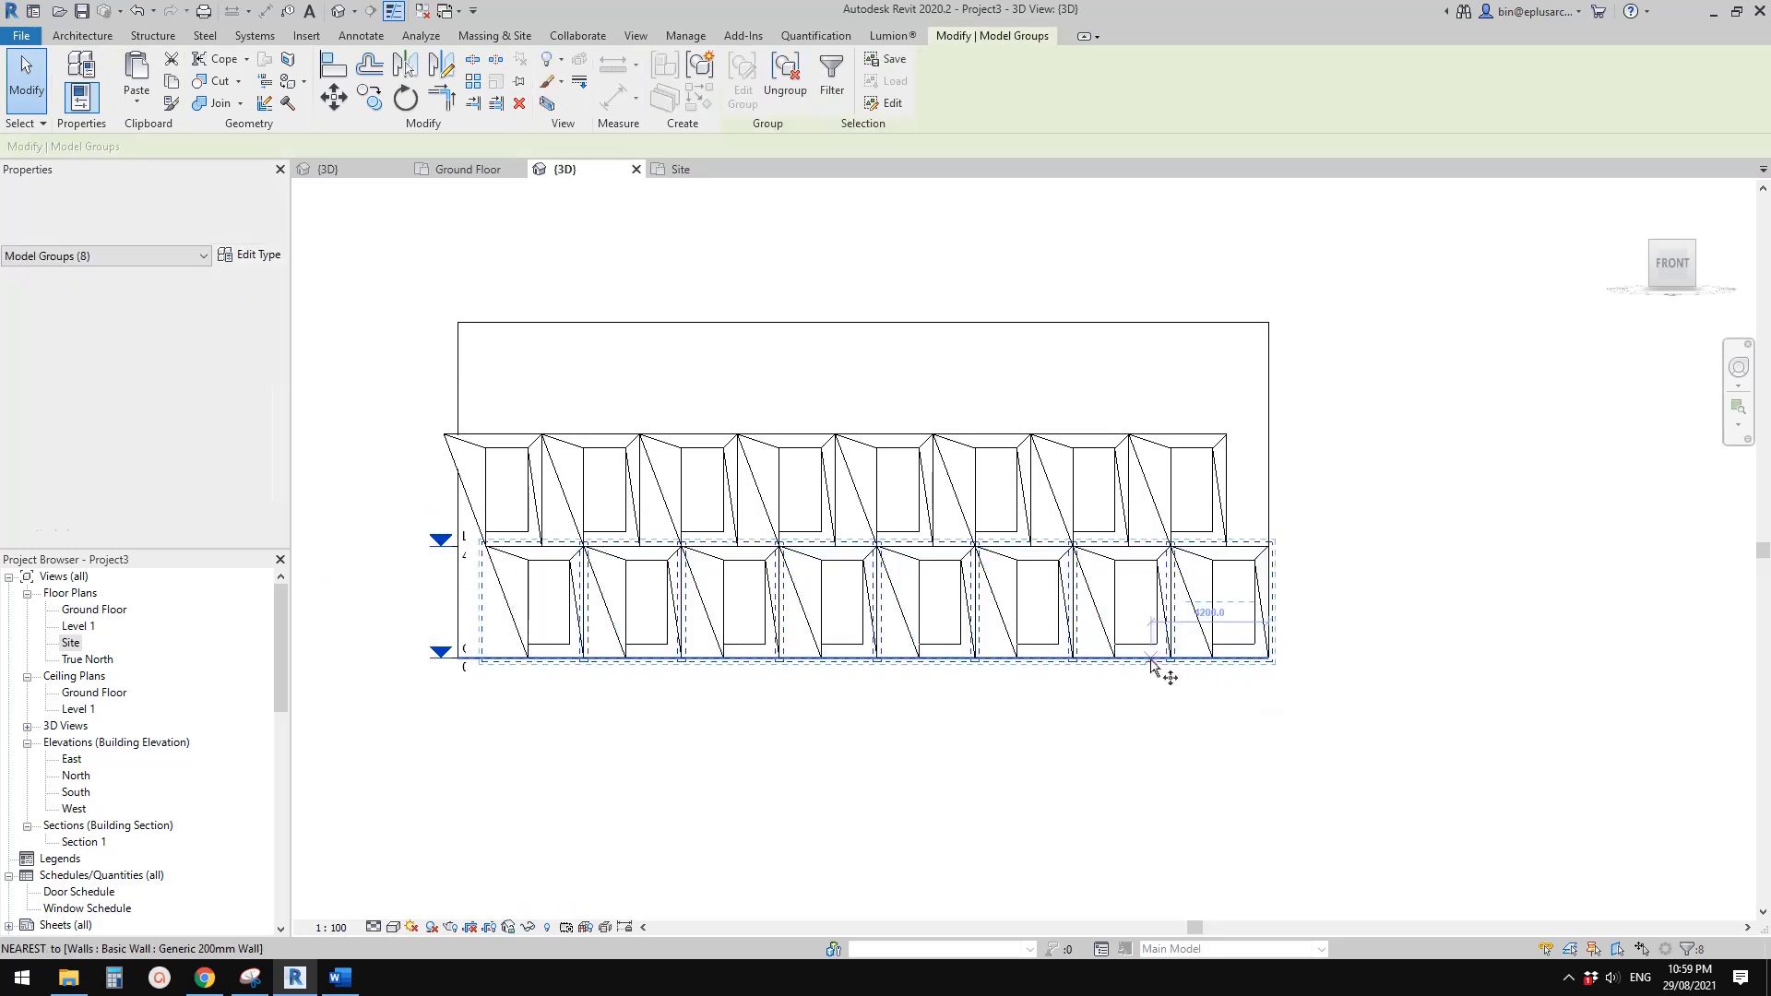
pyautogui.press('c')
pyautogui.press('o')
pyautogui.click(1151, 661)
pyautogui.click(1241, 504)
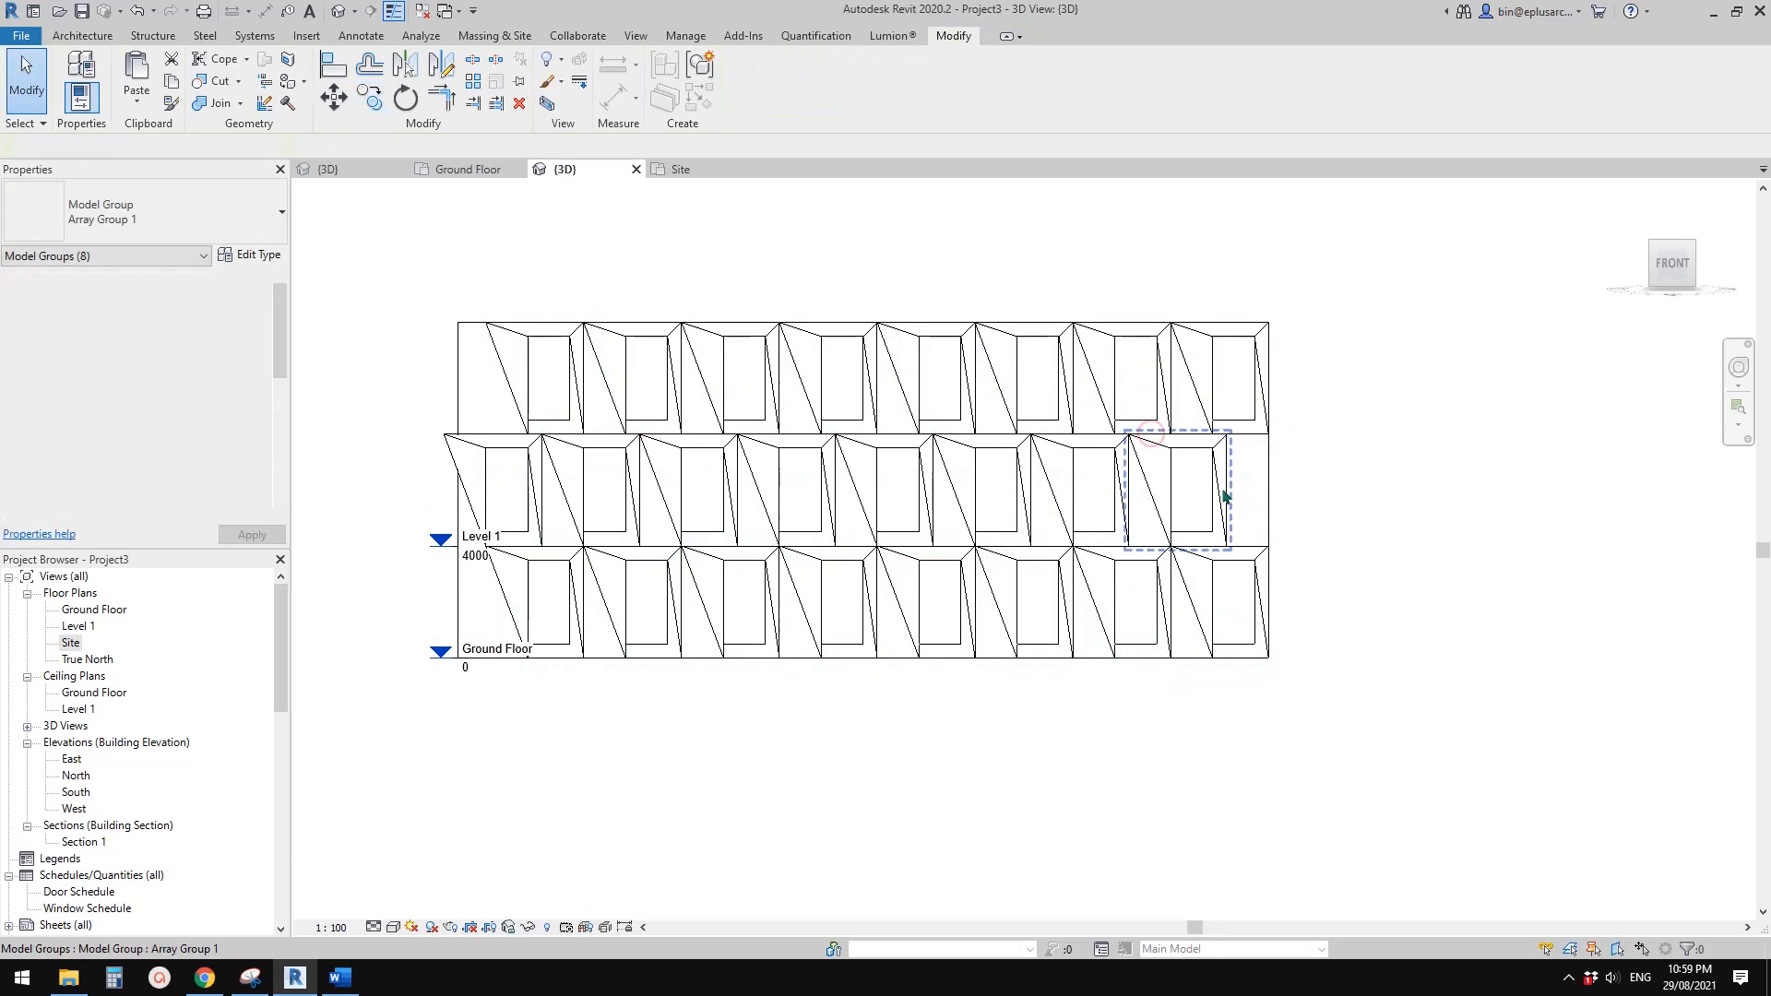
pyautogui.press('Escape')
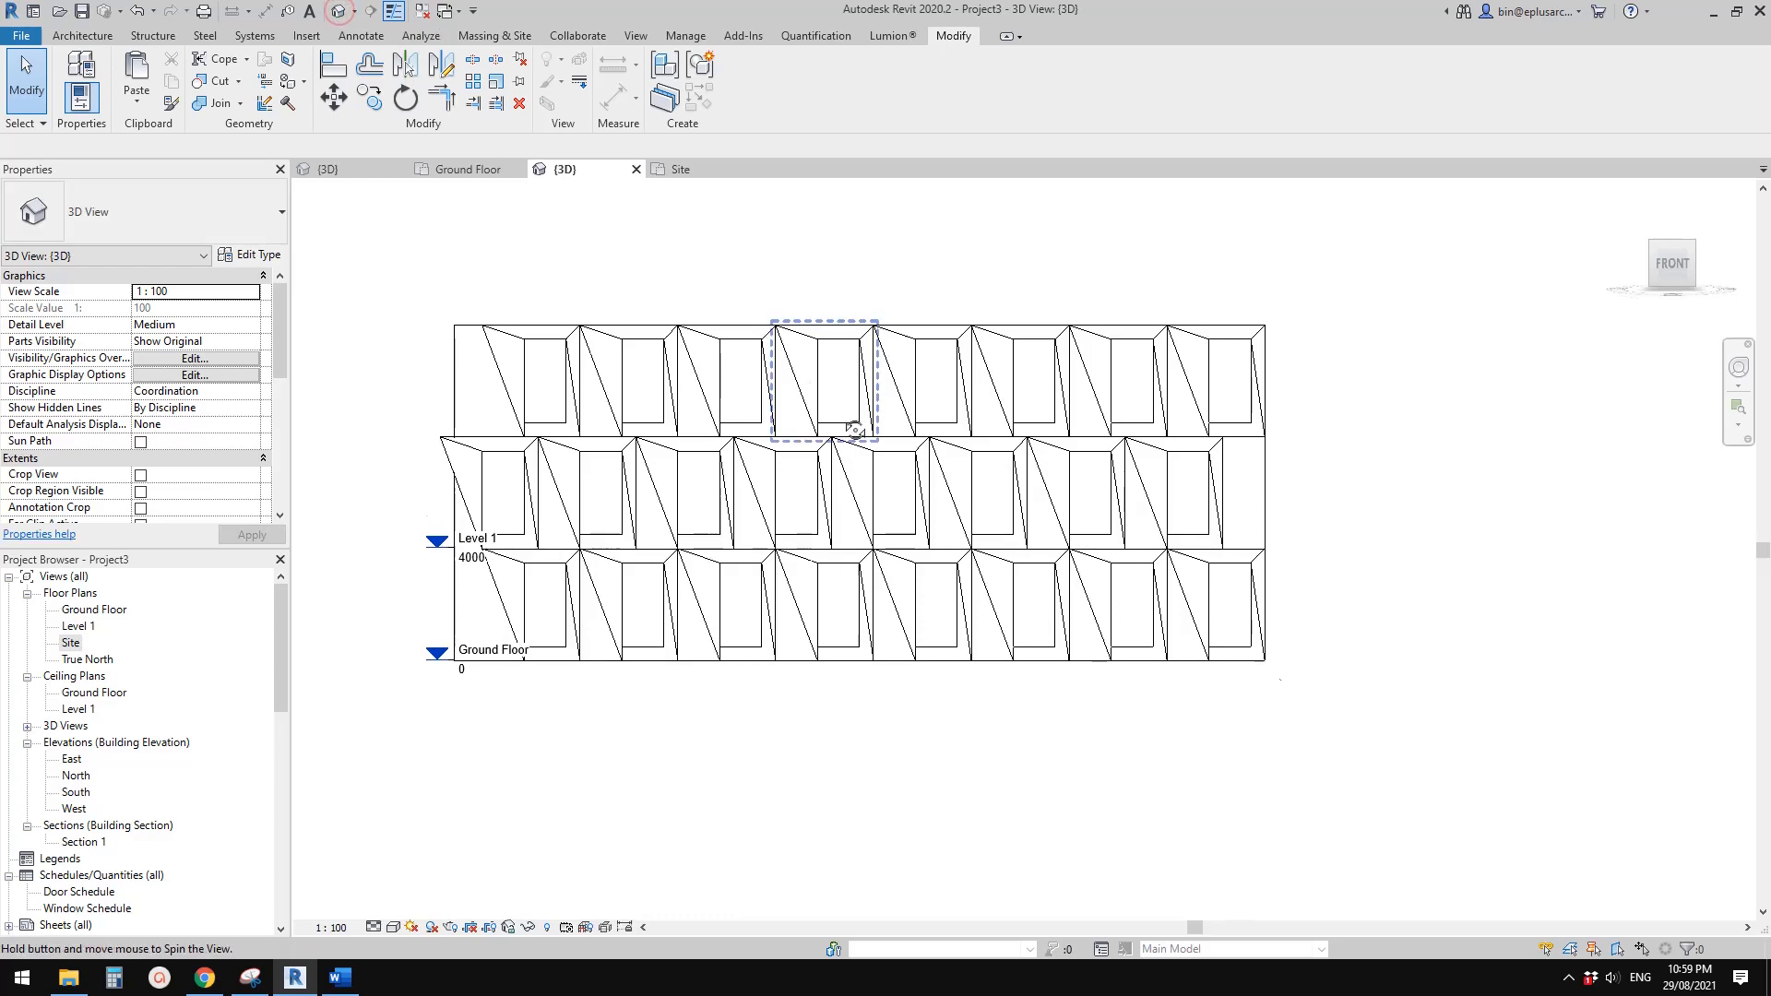
# Show the staggered façade in an angled 3D view with the Shaded visual style
pyautogui.keyDown('shift'); pyautogui.moveTo(849, 423); pyautogui.dragTo(989, 513, button='middle'); pyautogui.keyUp('shift')
pyautogui.click(774, 425)
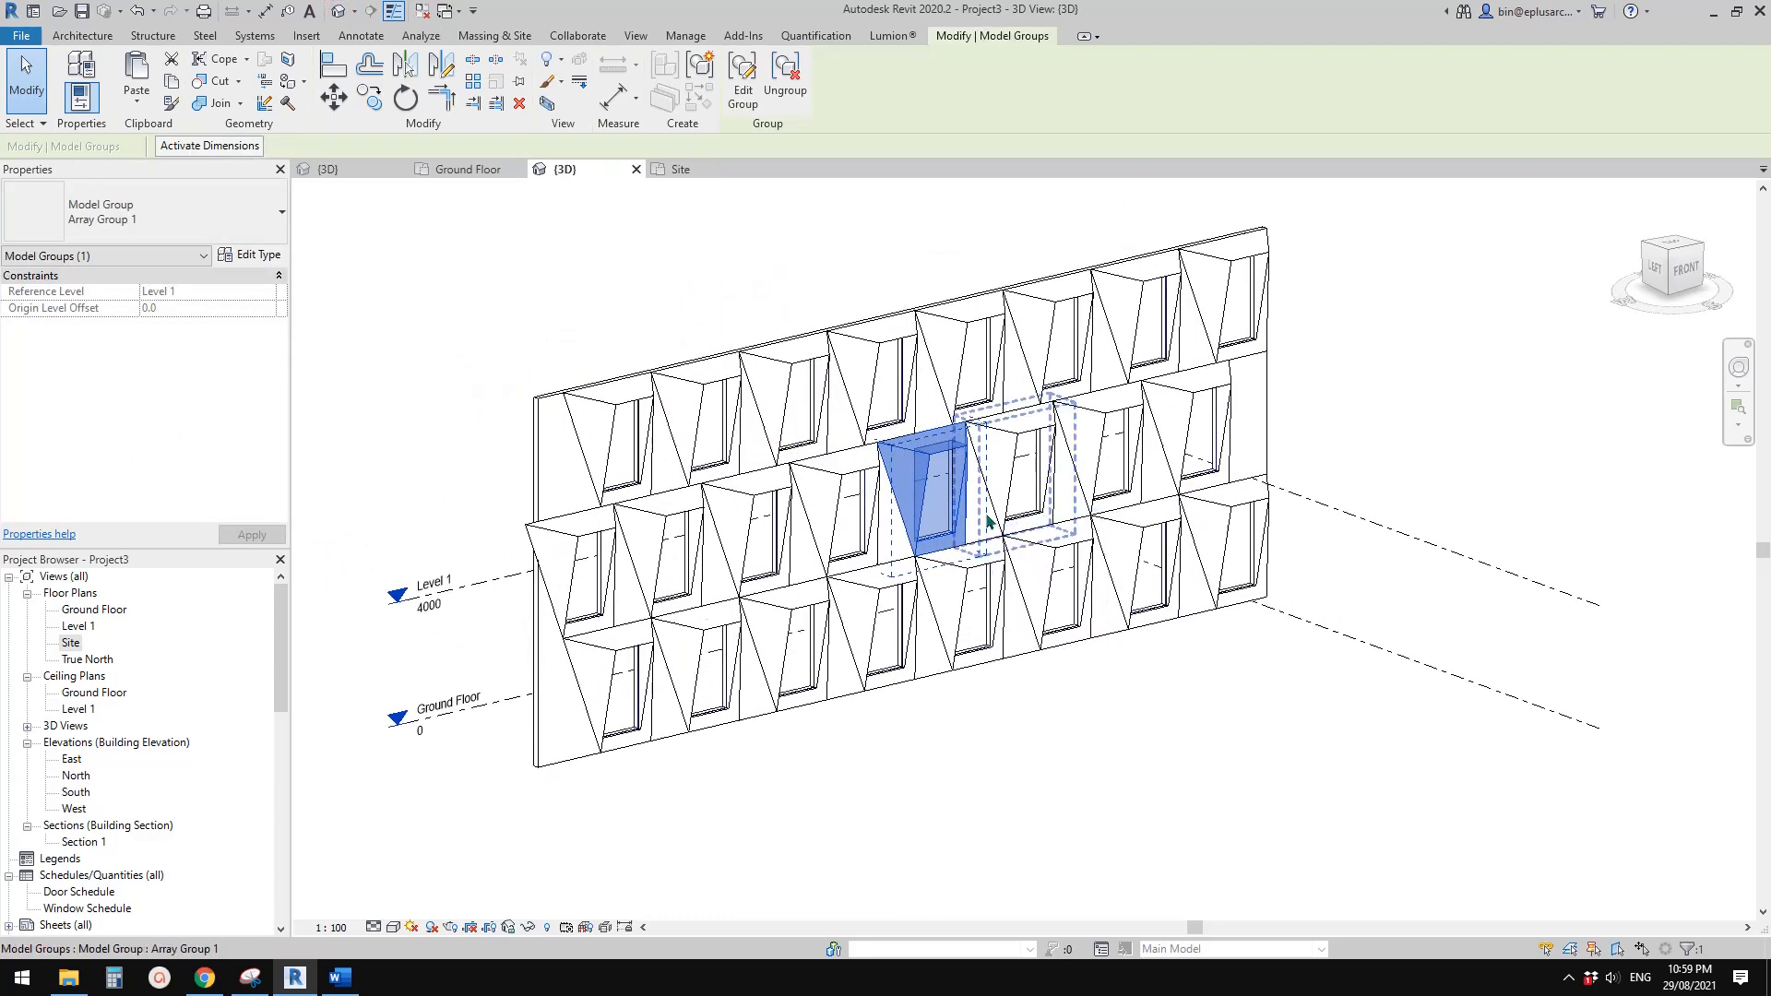
pyautogui.press('Escape')
pyautogui.scroll(1, 941, 523)
pyautogui.press('s')
pyautogui.press('d')
pyautogui.scroll(1, 1024, 563)
pyautogui.moveTo(1087, 605)
pyautogui.keyDown('shift'); pyautogui.mouseDown(button='middle')
pyautogui.moveTo(1080, 466)
pyautogui.moveTo(1047, 591)
pyautogui.moveTo(932, 600)
pyautogui.moveTo(765, 445)
pyautogui.moveTo(1036, 590)
pyautogui.moveTo(949, 621)
pyautogui.moveTo(1015, 636)
pyautogui.moveTo(955, 623)
pyautogui.mouseUp(button='middle'); pyautogui.keyUp('shift')
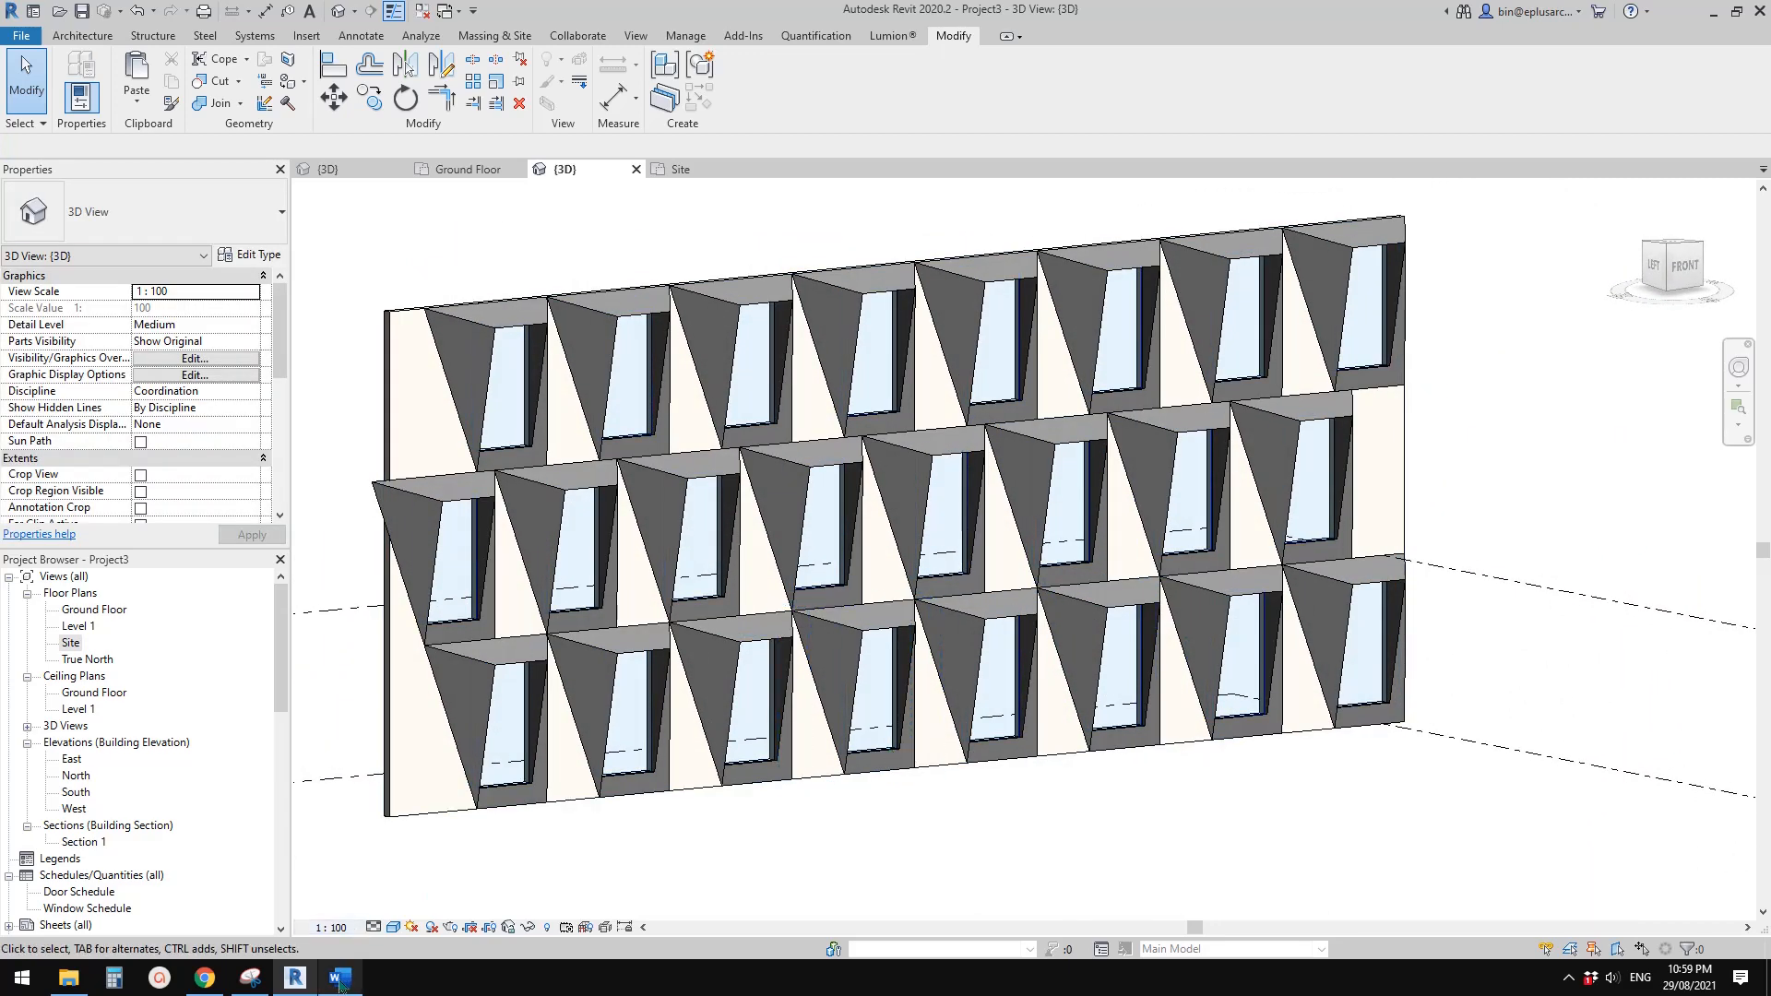
# Compare the shaded façade model with the reference façade photo in Word
pyautogui.click(341, 982)
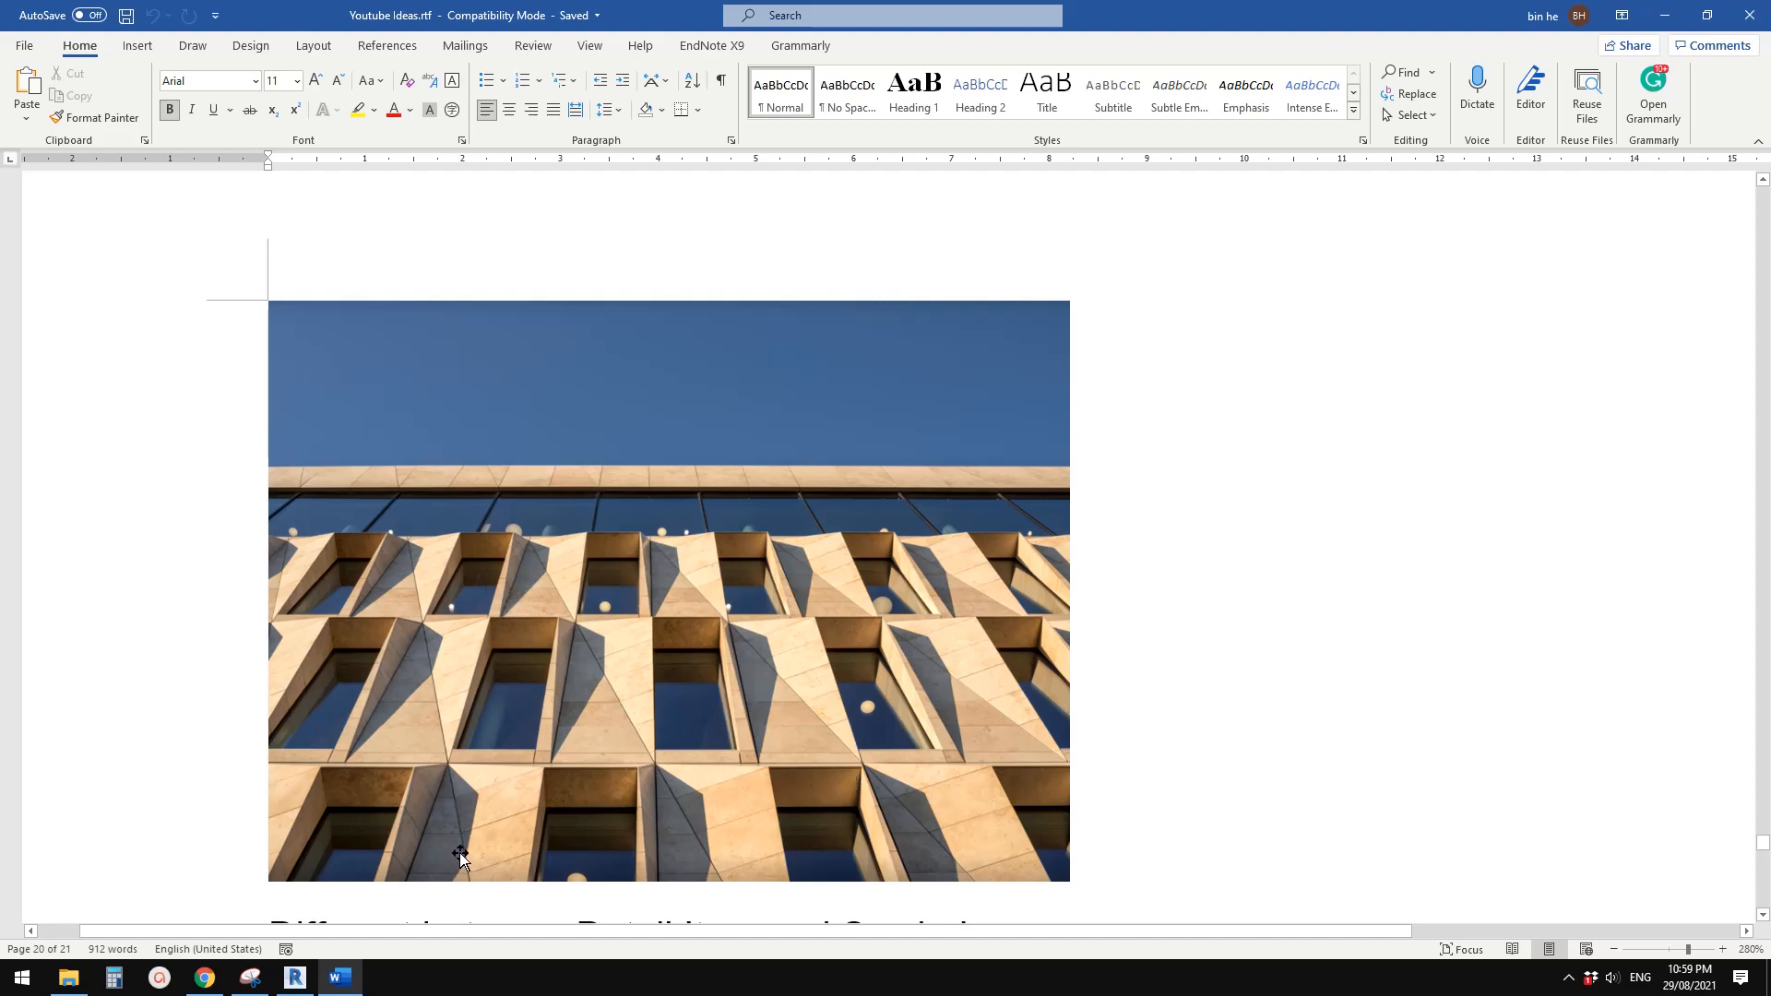
pyautogui.click(297, 977)
pyautogui.keyDown('shift'); pyautogui.moveTo(988, 795); pyautogui.dragTo(923, 728, button='middle'); pyautogui.keyUp('shift')
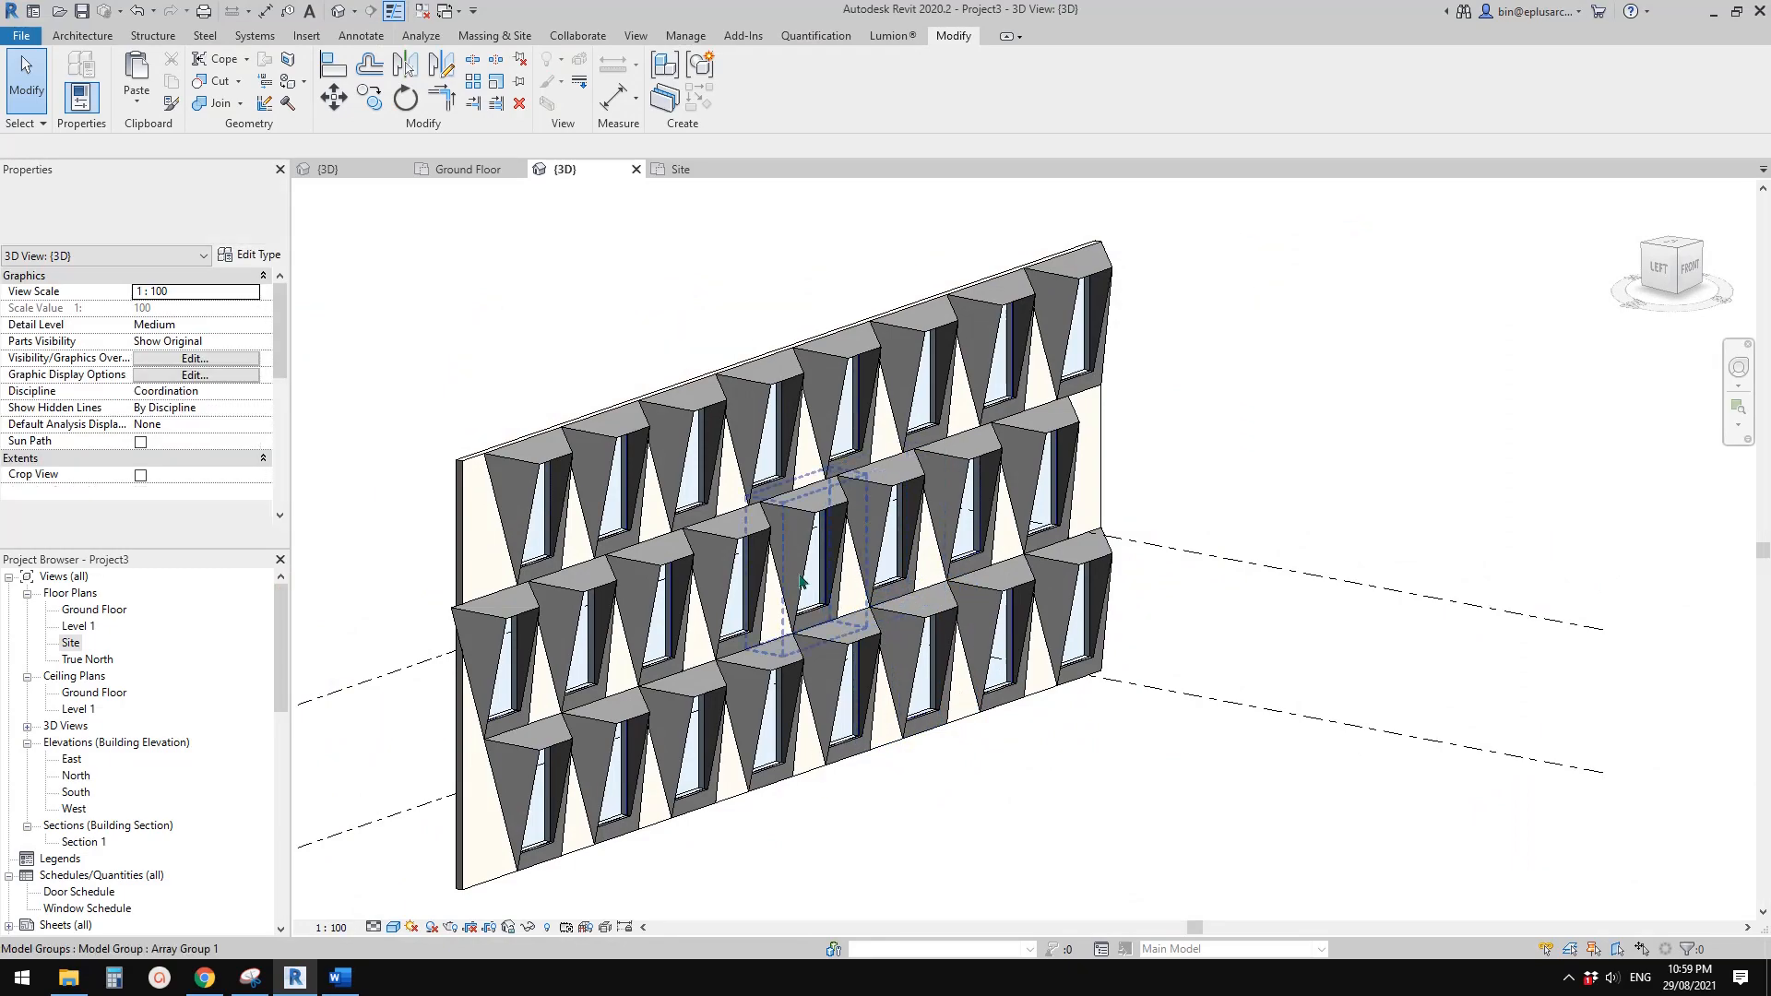
# Examine the angled reveals and the joints between neighbouring windows in the shaded façade from several viewing angles
pyautogui.scroll(3, 809, 498)
pyautogui.click(809, 498)
pyautogui.keyDown('shift'); pyautogui.moveTo(809, 498); pyautogui.dragTo(705, 516, button='middle'); pyautogui.keyUp('shift')
pyautogui.press('Escape')
pyautogui.scroll(3, 706, 498)
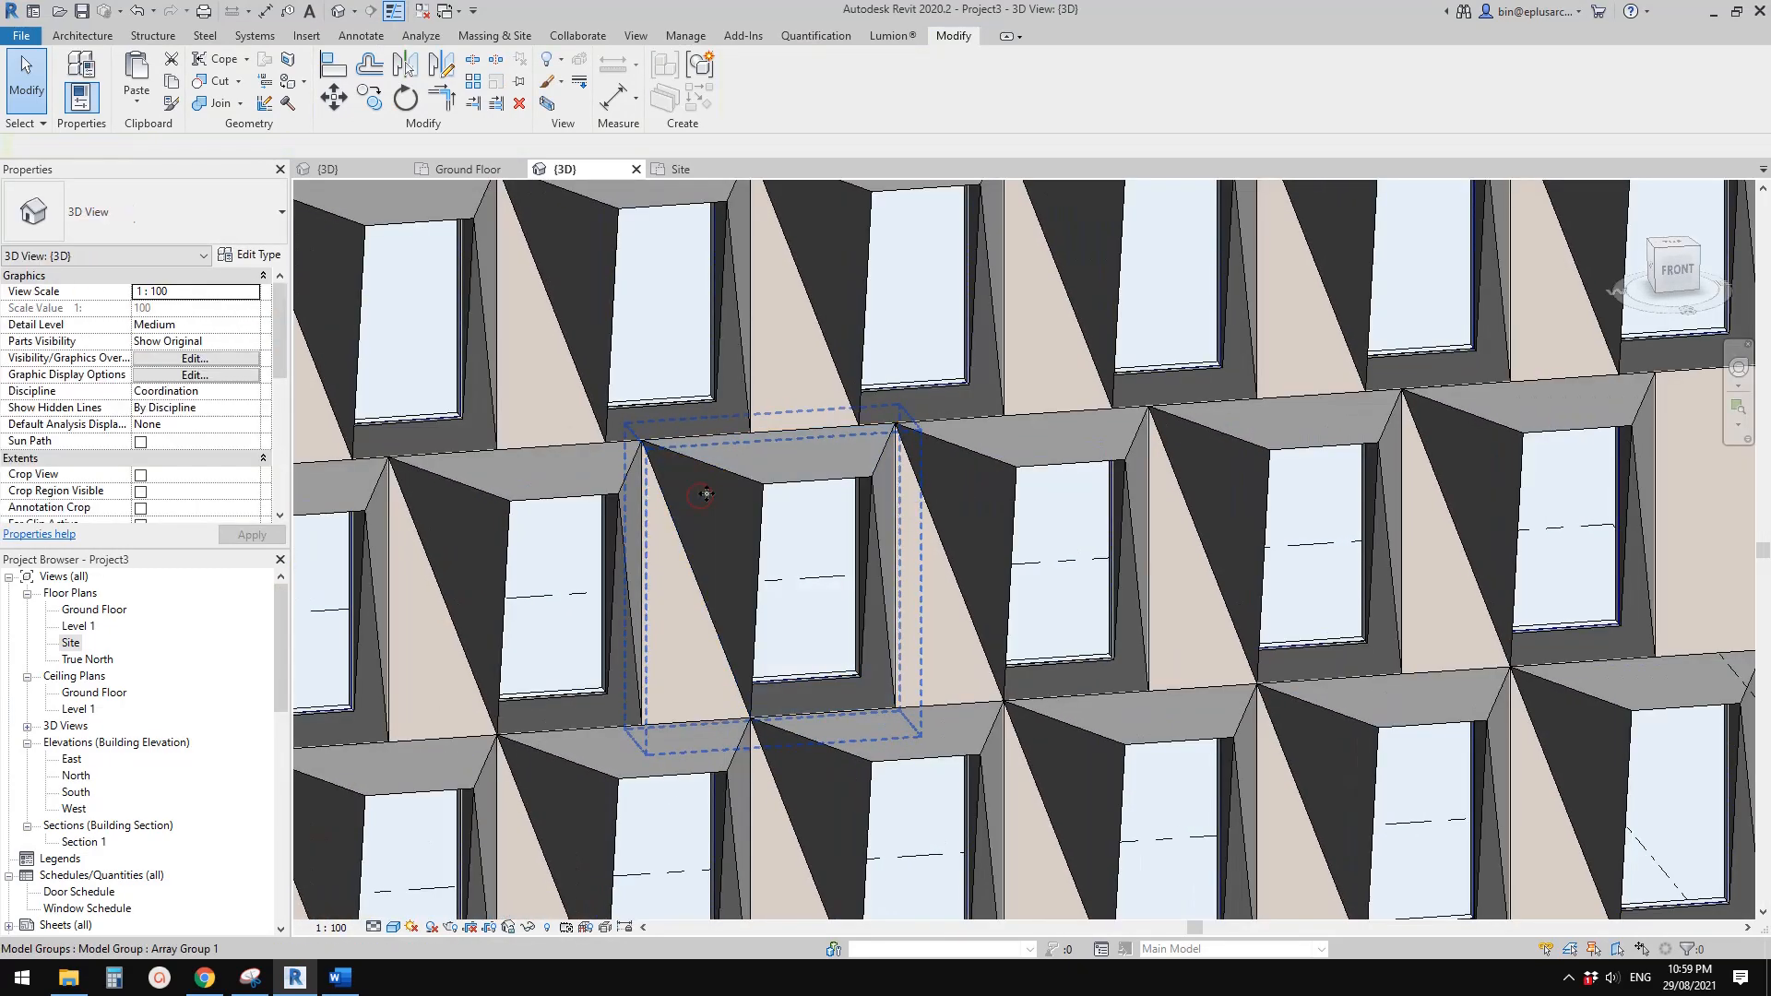
pyautogui.click(725, 492)
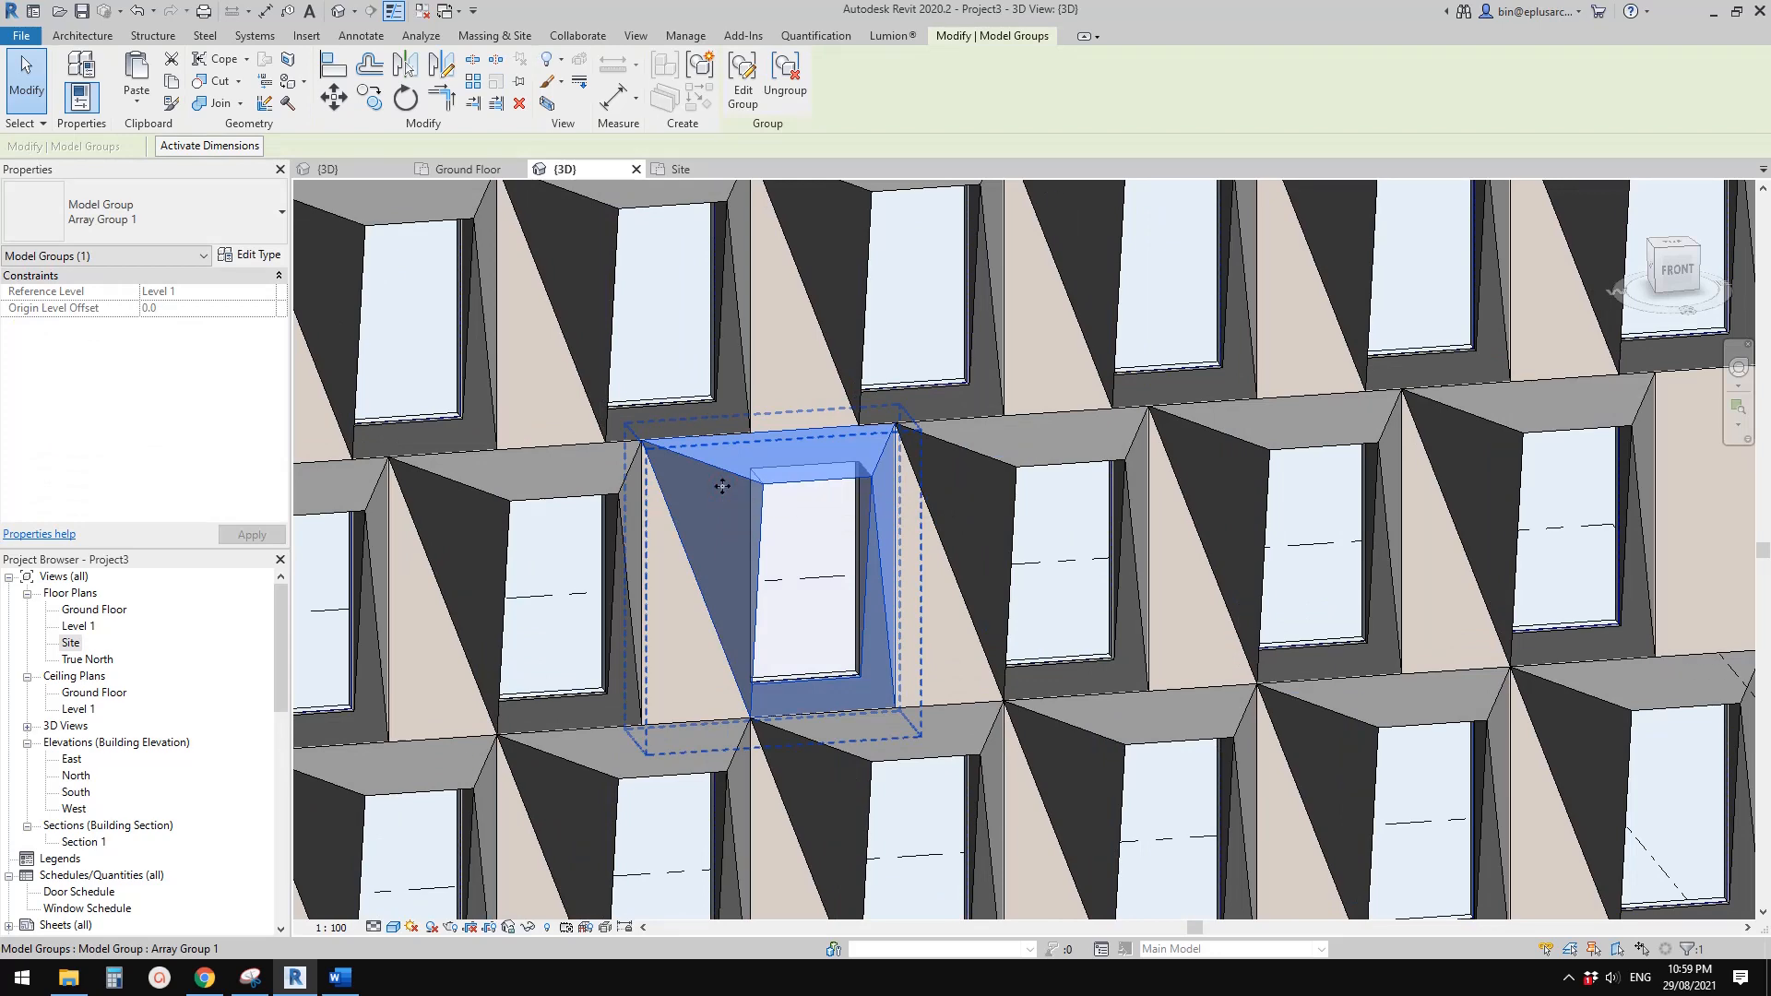
pyautogui.press('Escape')
pyautogui.keyDown('shift'); pyautogui.moveTo(739, 503); pyautogui.dragTo(655, 412, button='middle'); pyautogui.keyUp('shift')
pyautogui.click(720, 472)
pyautogui.press('Escape')
pyautogui.click(741, 465)
pyautogui.press('Escape')
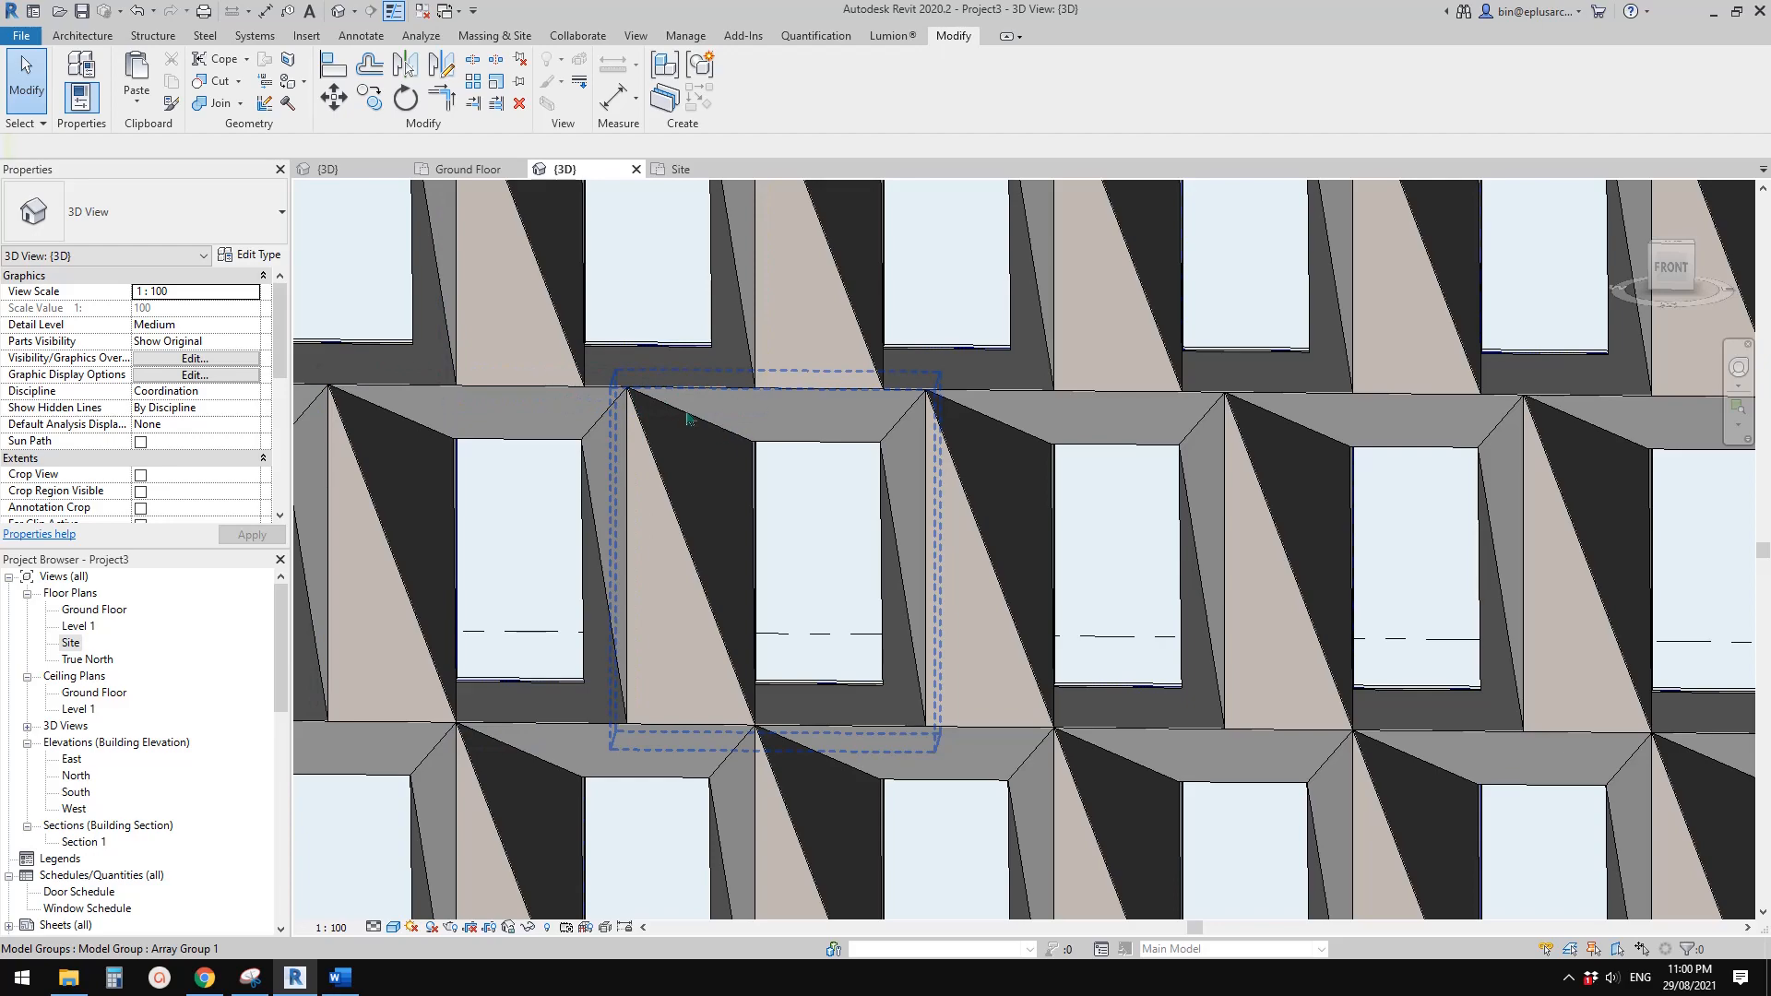
pyautogui.keyDown('shift'); pyautogui.moveTo(755, 735); pyautogui.dragTo(652, 409, button='middle'); pyautogui.keyUp('shift')
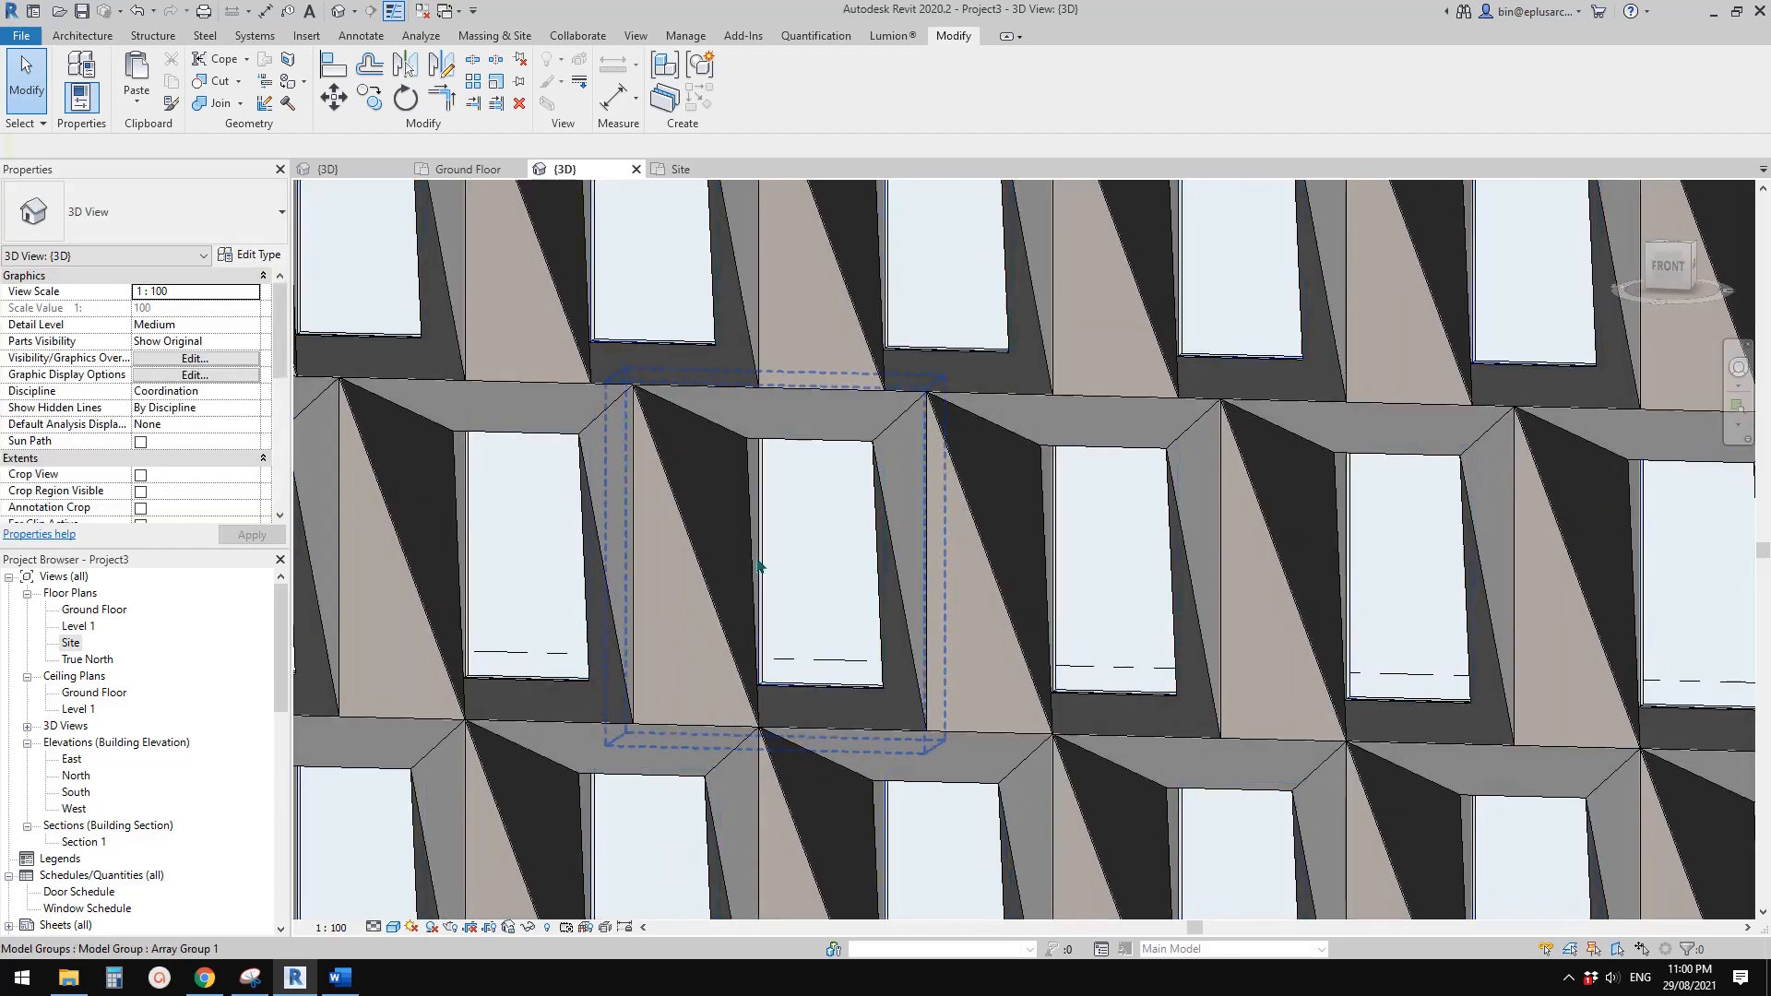
pyautogui.keyDown('shift'); pyautogui.moveTo(758, 566); pyautogui.dragTo(659, 658, button='middle'); pyautogui.keyUp('shift')
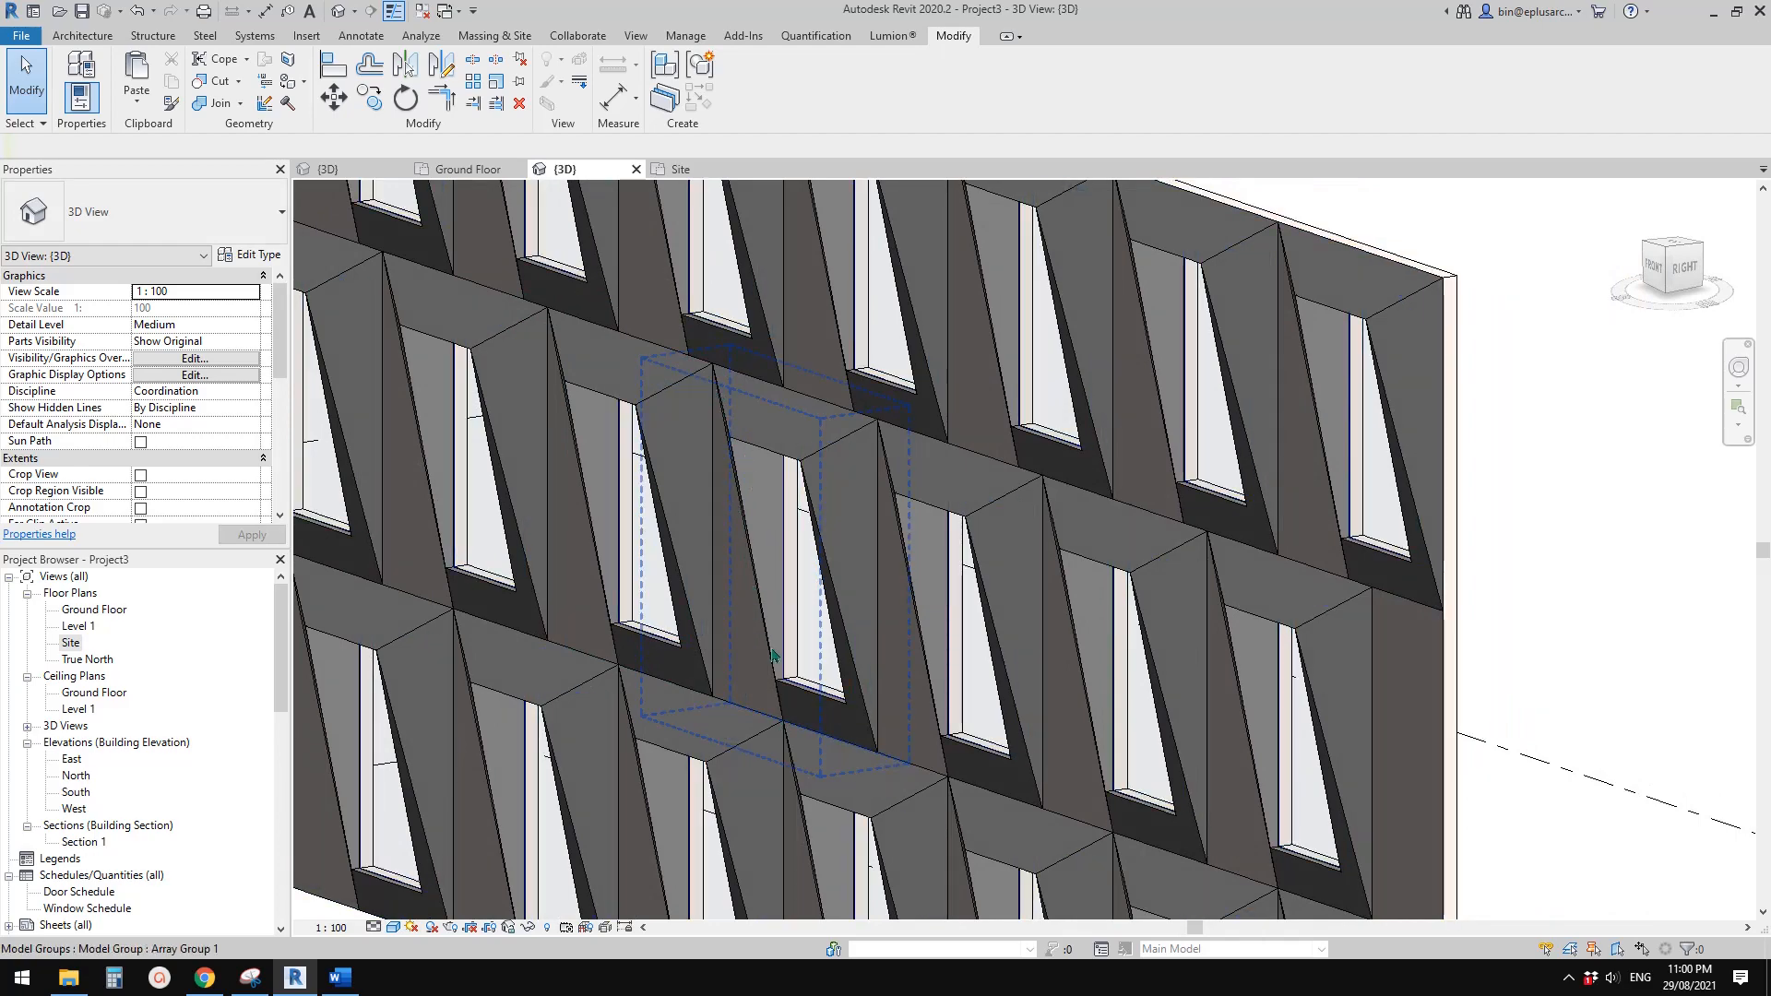
# Inspect how the window edges align between the staggered rows, close up and from the front, and review the whole three-storey façade at an angle
pyautogui.moveTo(773, 655)
pyautogui.keyDown('shift'); pyautogui.mouseDown(button='middle')
pyautogui.moveTo(1034, 674)
pyautogui.moveTo(772, 643)
pyautogui.moveTo(785, 656)
pyautogui.mouseUp(button='middle'); pyautogui.keyUp('shift')
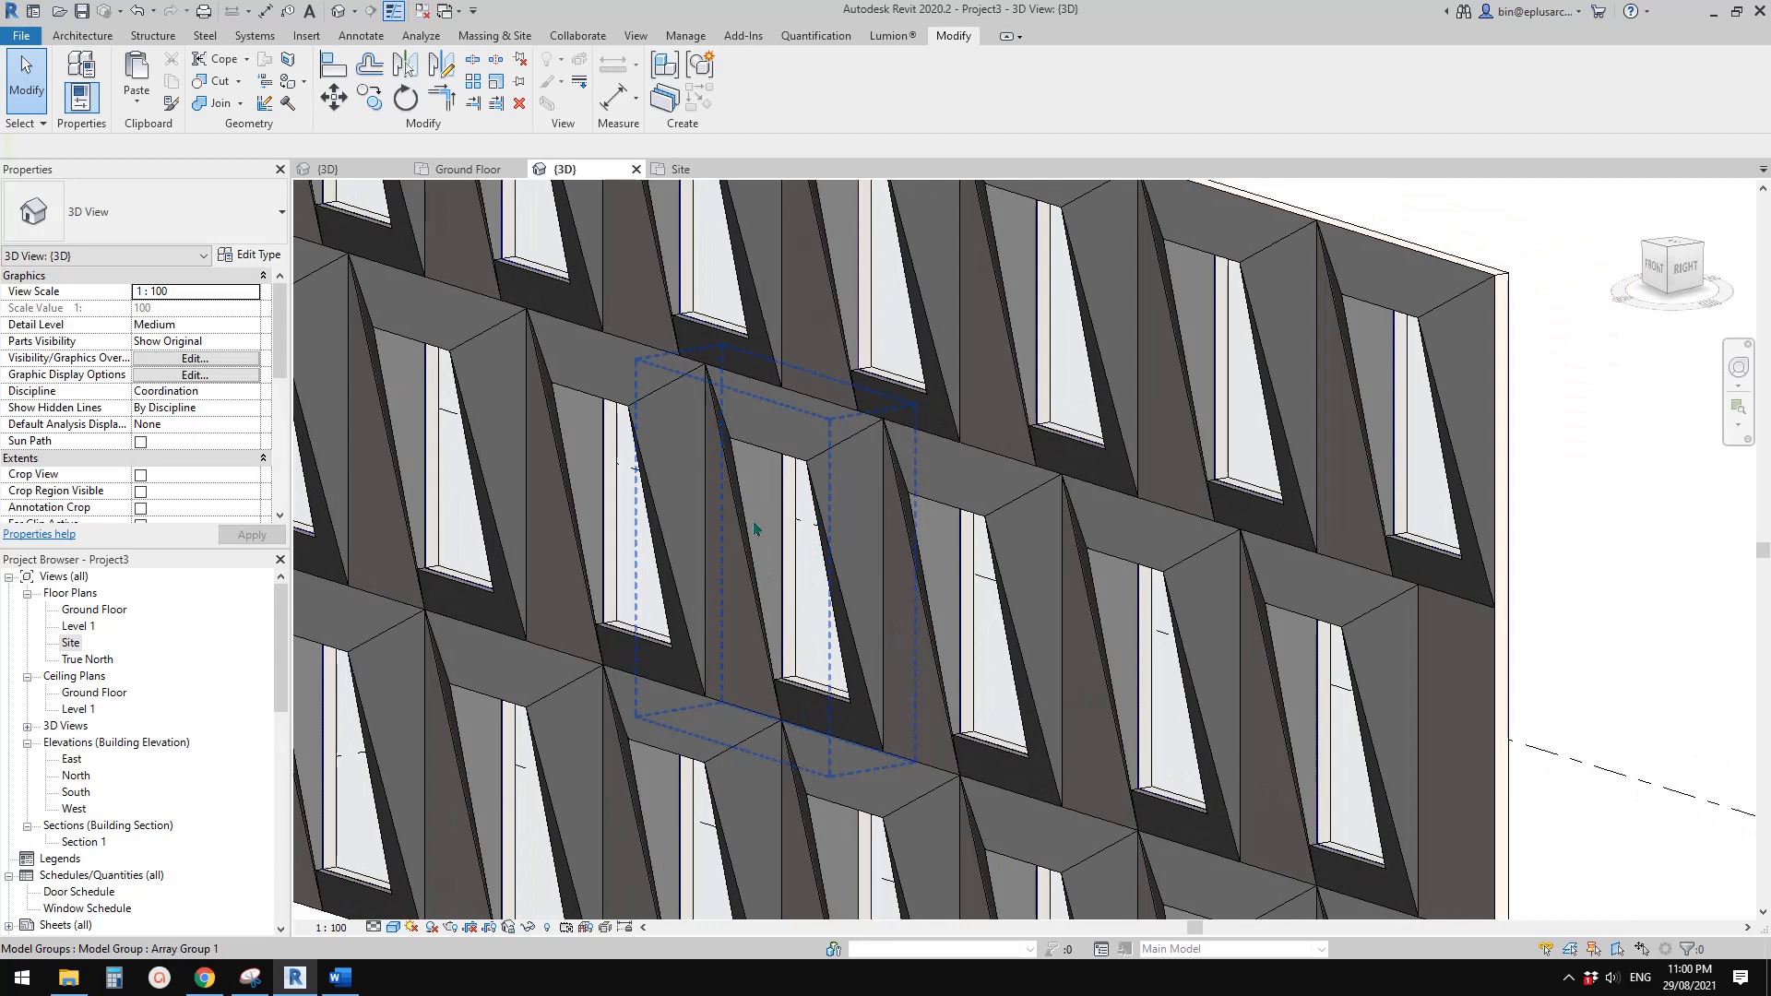
pyautogui.keyDown('shift'); pyautogui.moveTo(754, 529); pyautogui.dragTo(715, 372, button='middle'); pyautogui.keyUp('shift')
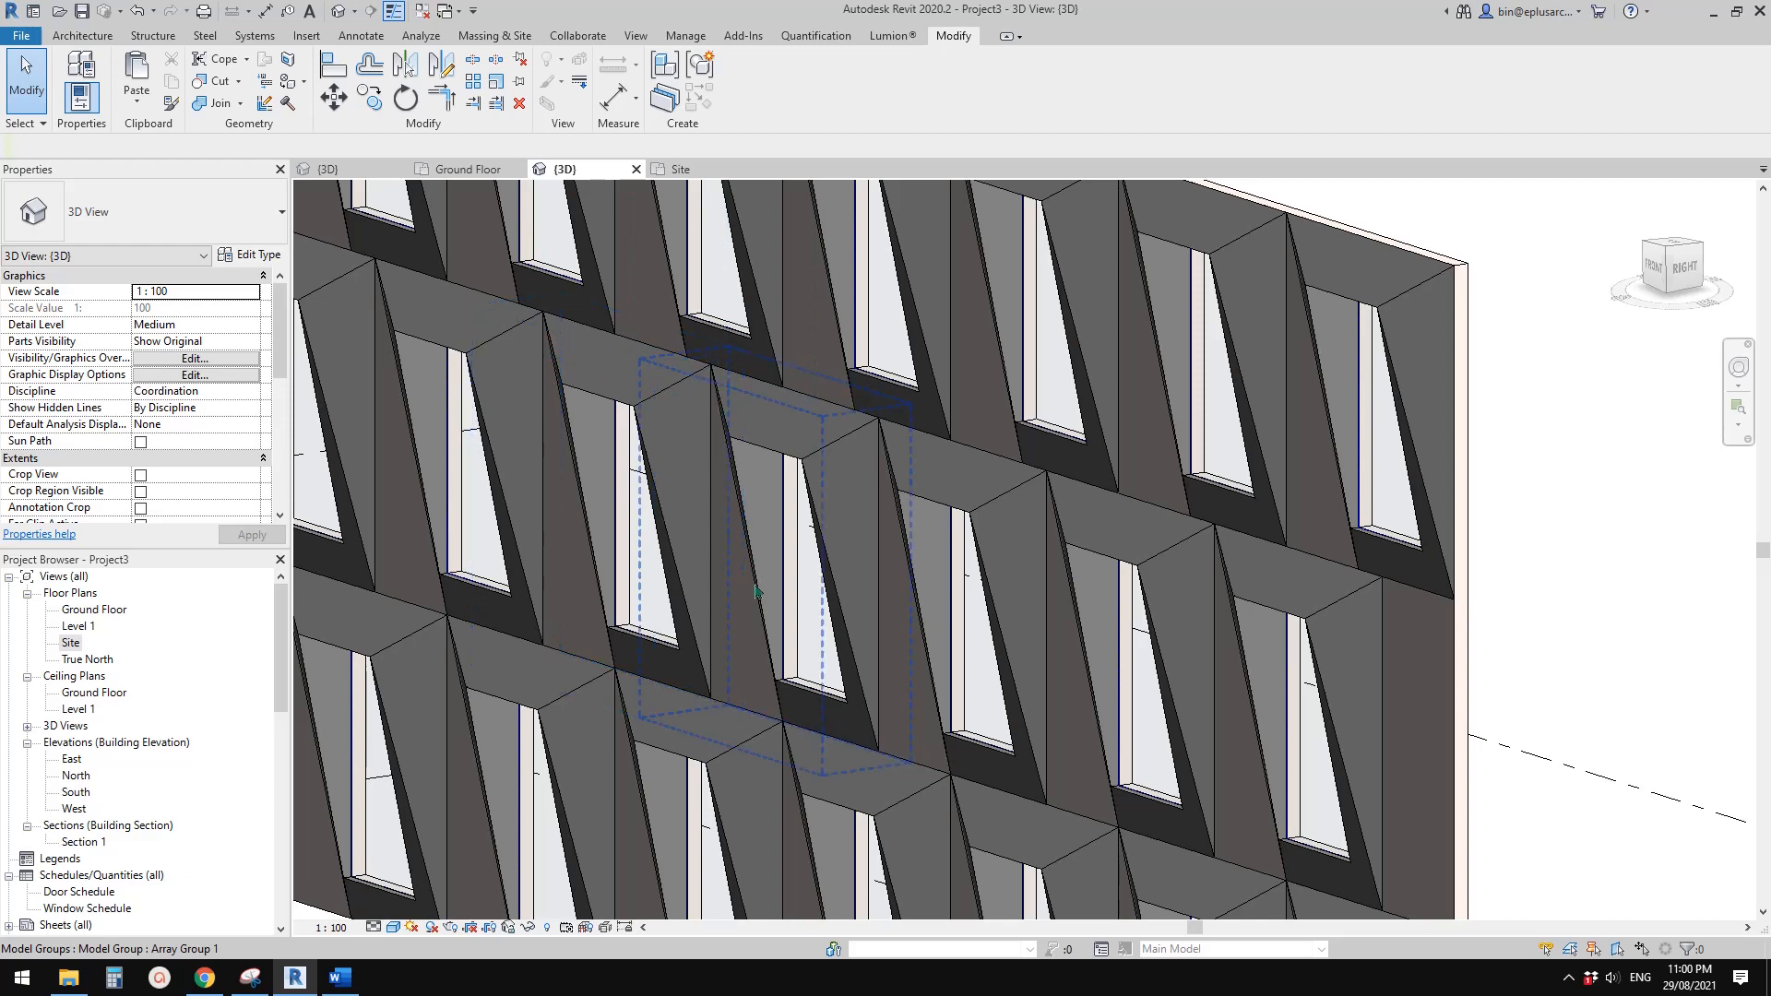
pyautogui.keyDown('shift'); pyautogui.moveTo(755, 590); pyautogui.dragTo(767, 582, button='middle'); pyautogui.keyUp('shift')
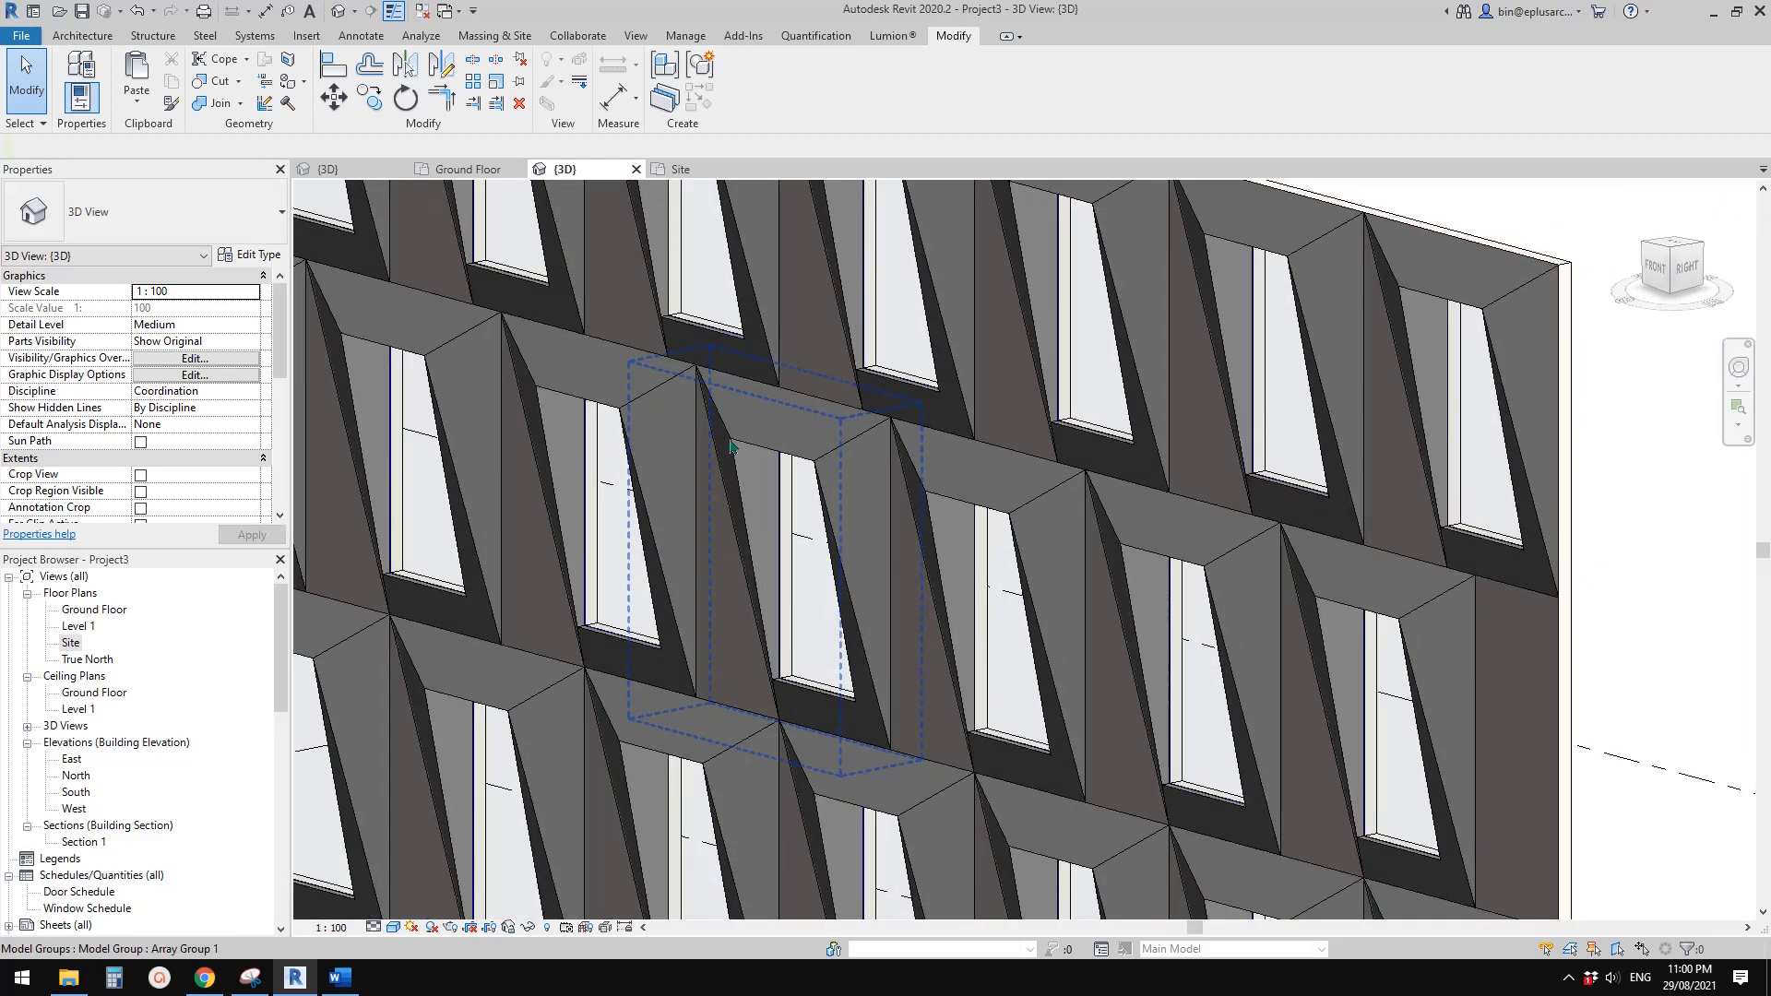
pyautogui.moveTo(736, 449)
pyautogui.keyDown('shift'); pyautogui.mouseDown(button='middle')
pyautogui.moveTo(709, 465)
pyautogui.moveTo(744, 567)
pyautogui.moveTo(818, 618)
pyautogui.moveTo(850, 606)
pyautogui.moveTo(702, 625)
pyautogui.moveTo(941, 606)
pyautogui.moveTo(806, 600)
pyautogui.moveTo(827, 329)
pyautogui.moveTo(916, 444)
pyautogui.moveTo(899, 486)
pyautogui.moveTo(952, 502)
pyautogui.moveTo(962, 564)
pyautogui.moveTo(997, 541)
pyautogui.moveTo(874, 553)
pyautogui.moveTo(778, 633)
pyautogui.mouseUp(button='middle'); pyautogui.keyUp('shift')
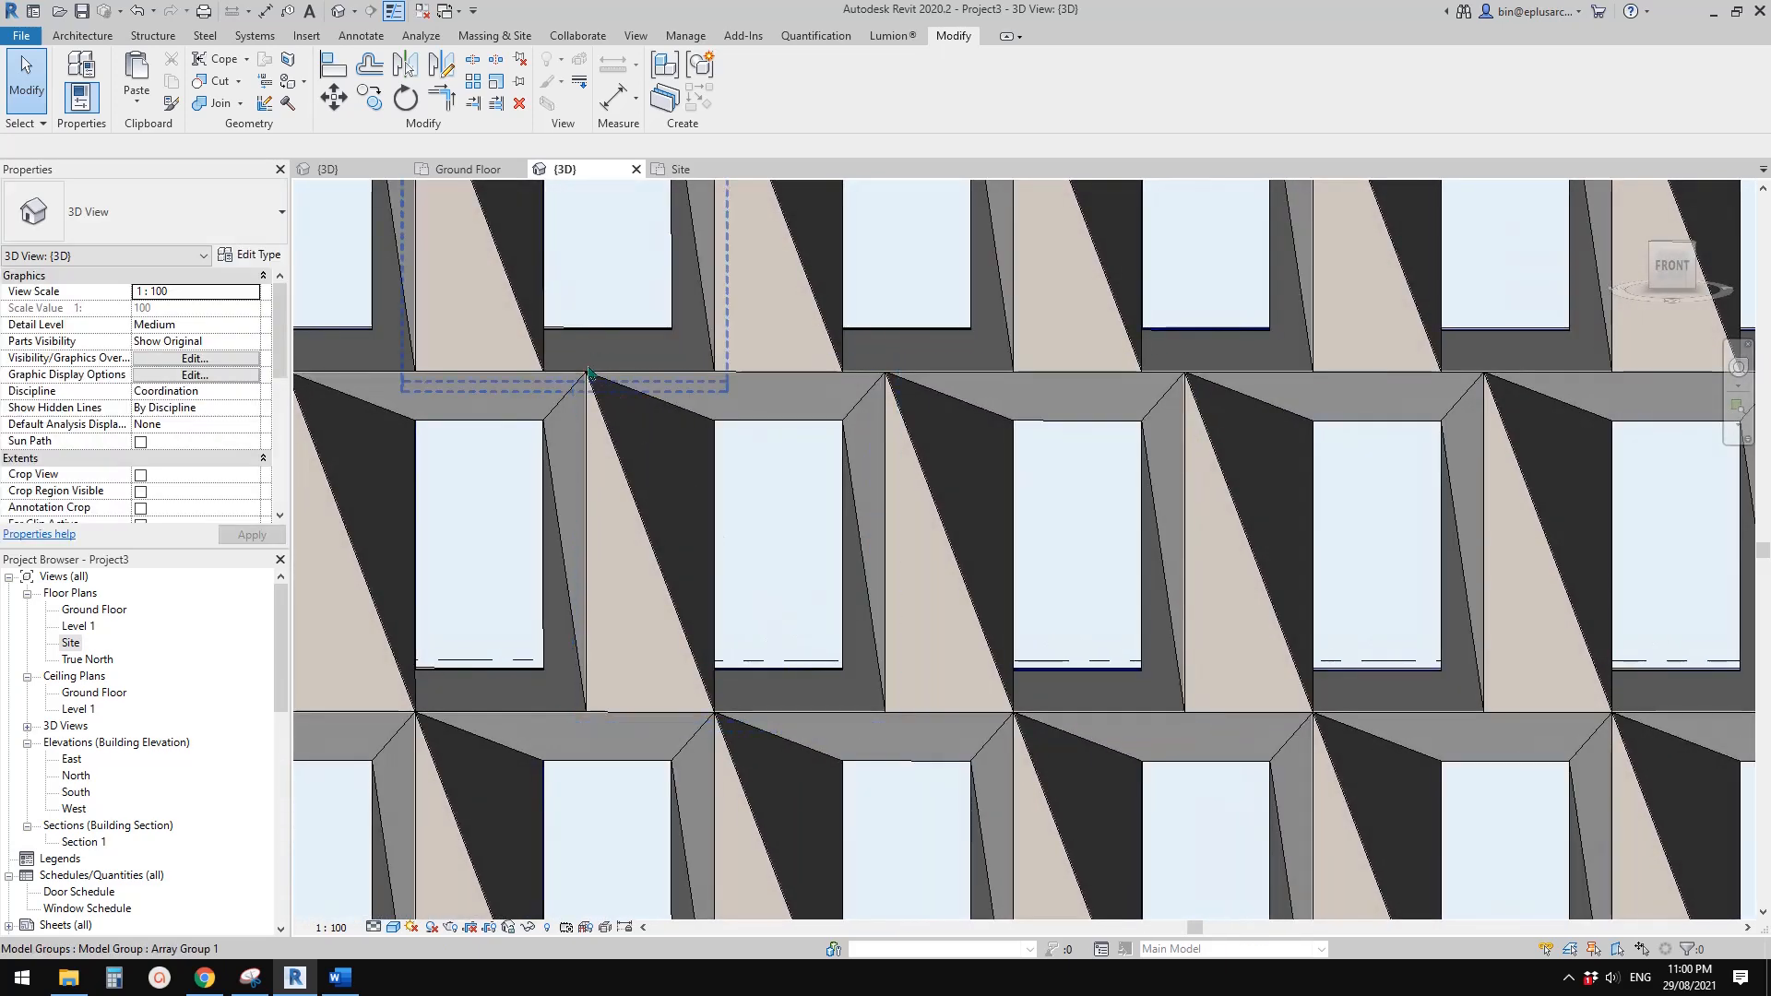
pyautogui.scroll(-2, 616, 441)
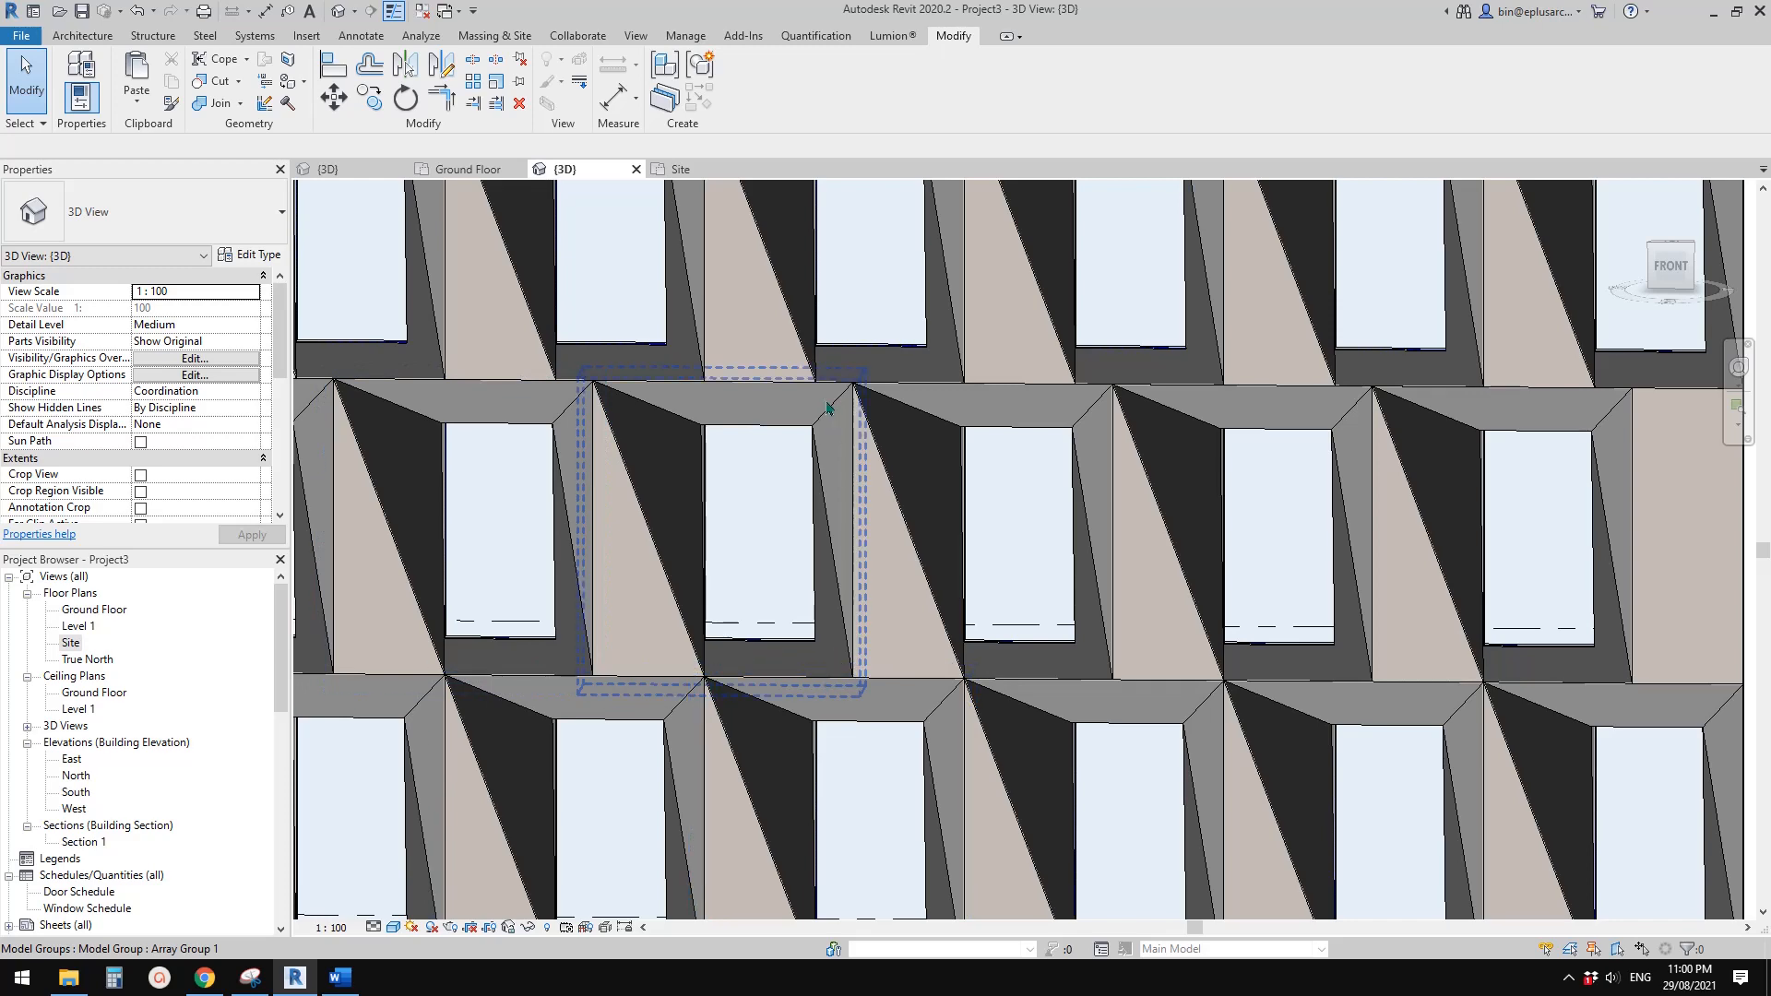
pyautogui.scroll(-3, 704, 443)
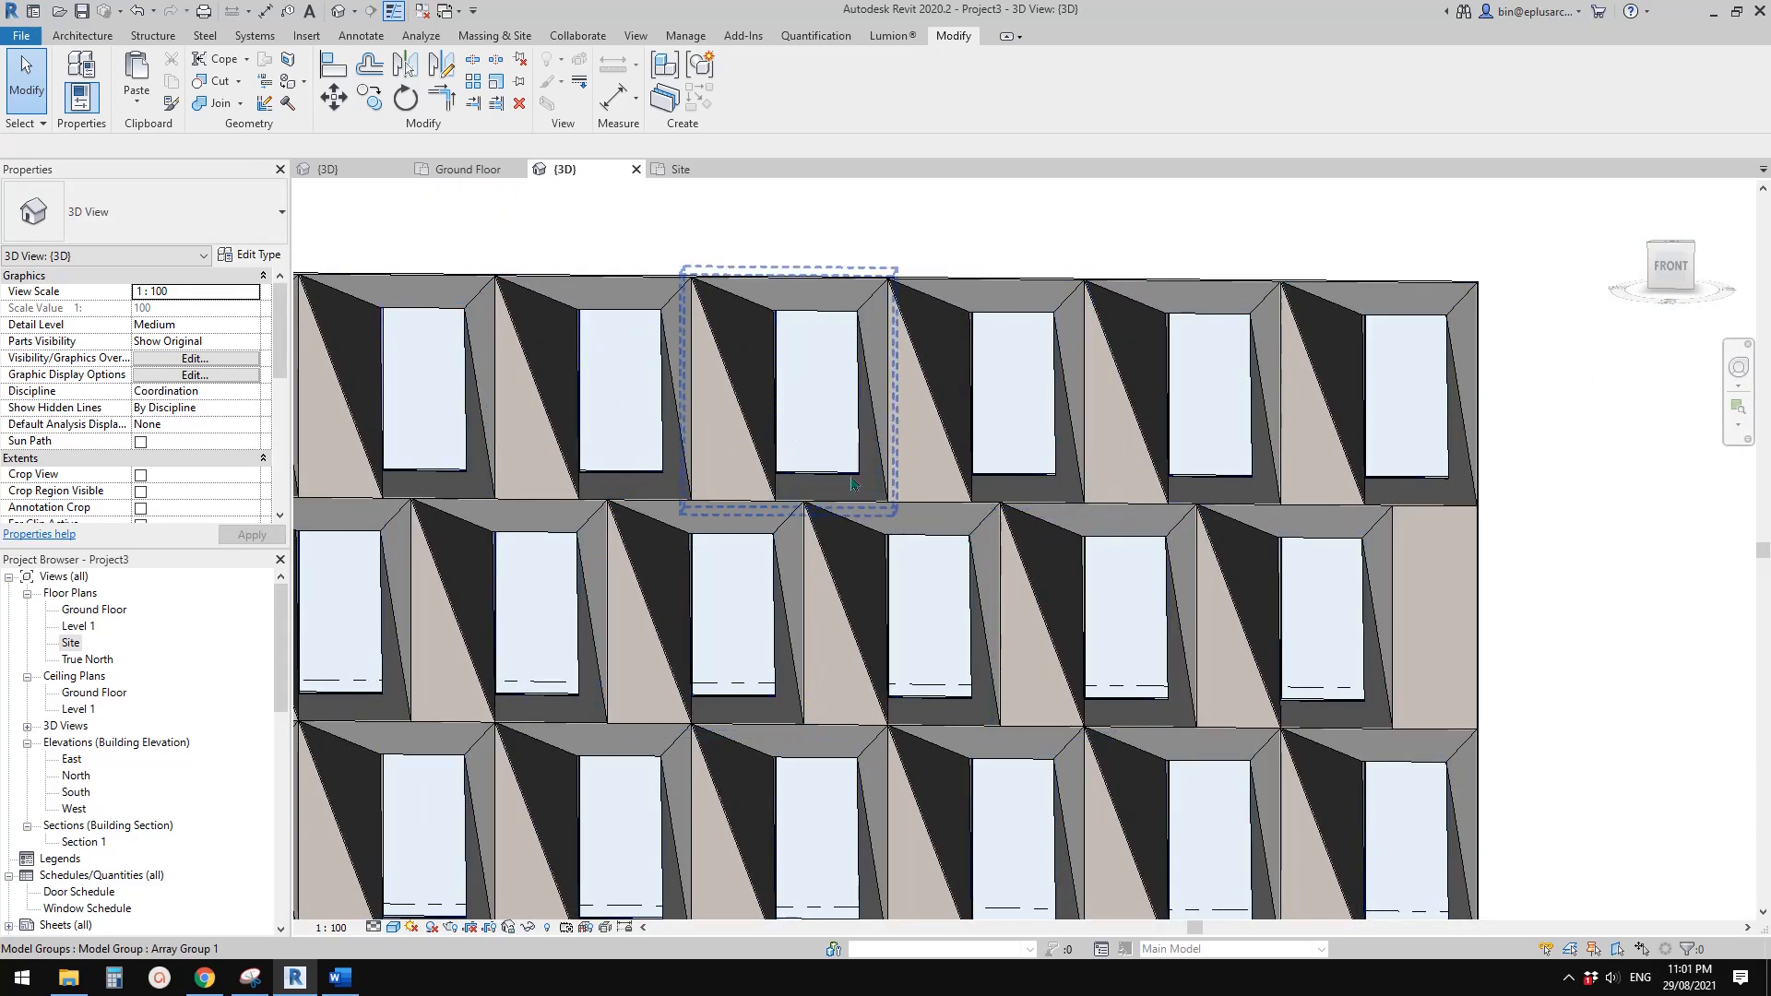
pyautogui.keyDown('shift'); pyautogui.moveTo(852, 483); pyautogui.dragTo(991, 527, button='middle'); pyautogui.keyUp('shift')
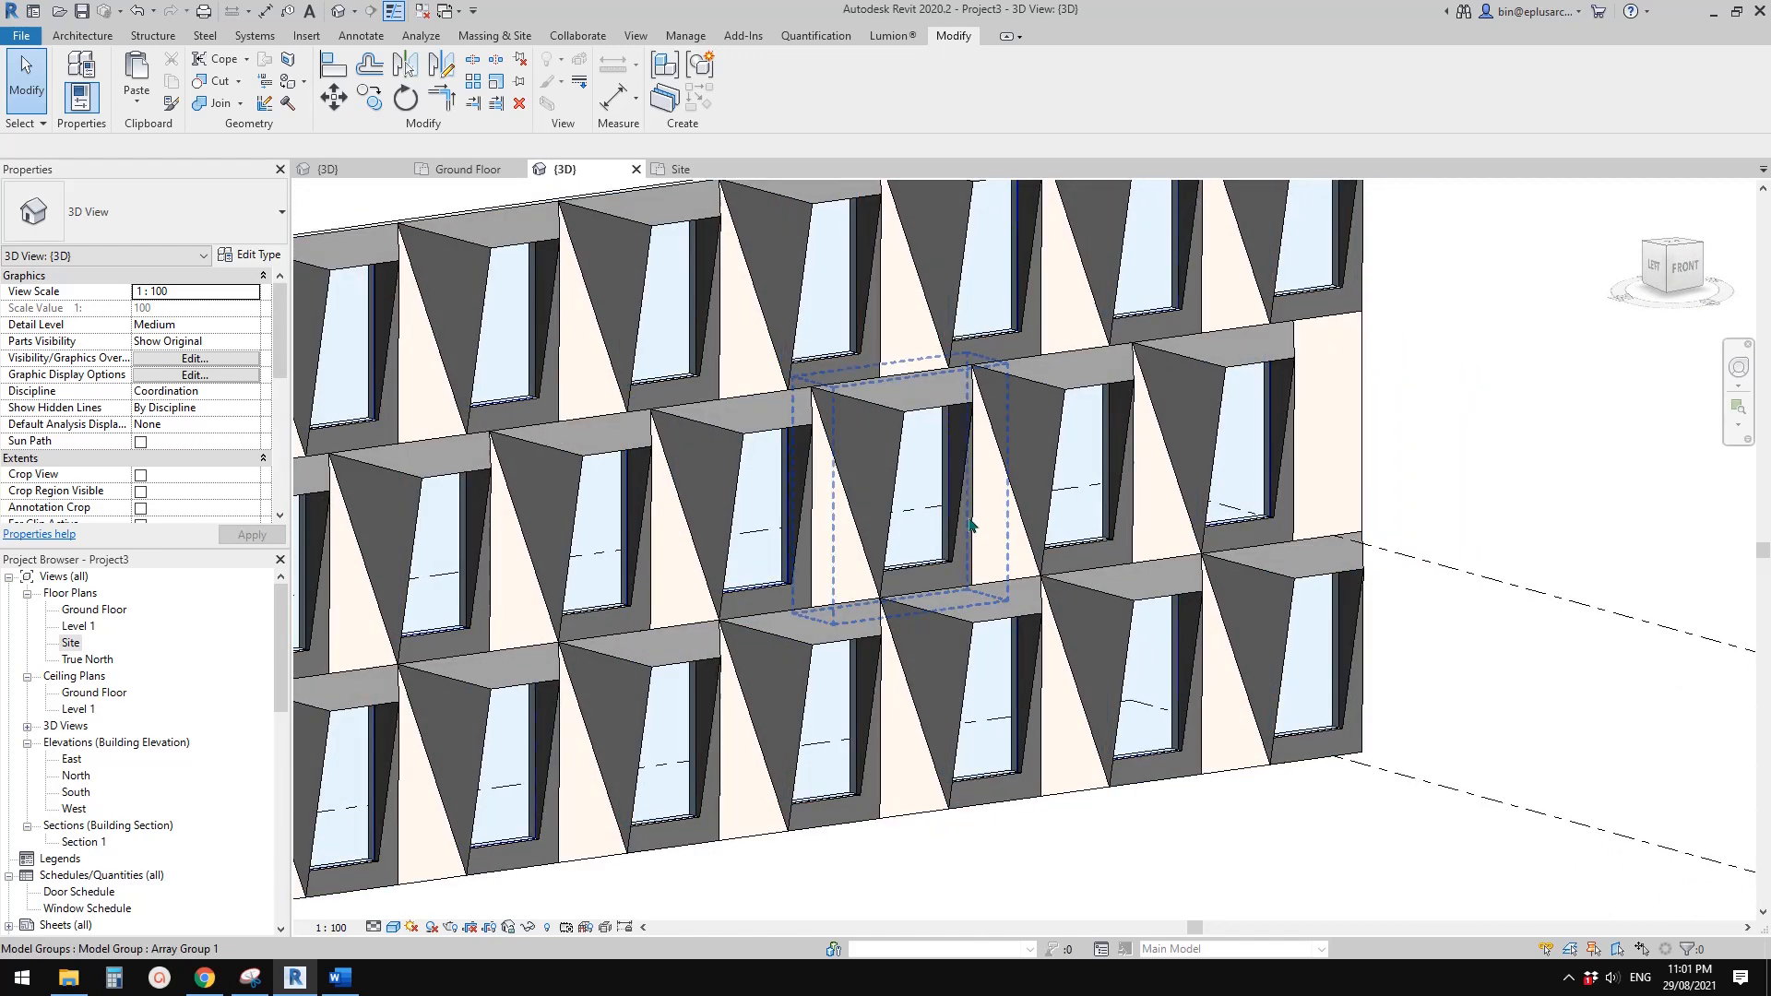
pyautogui.scroll(-2, 932, 535)
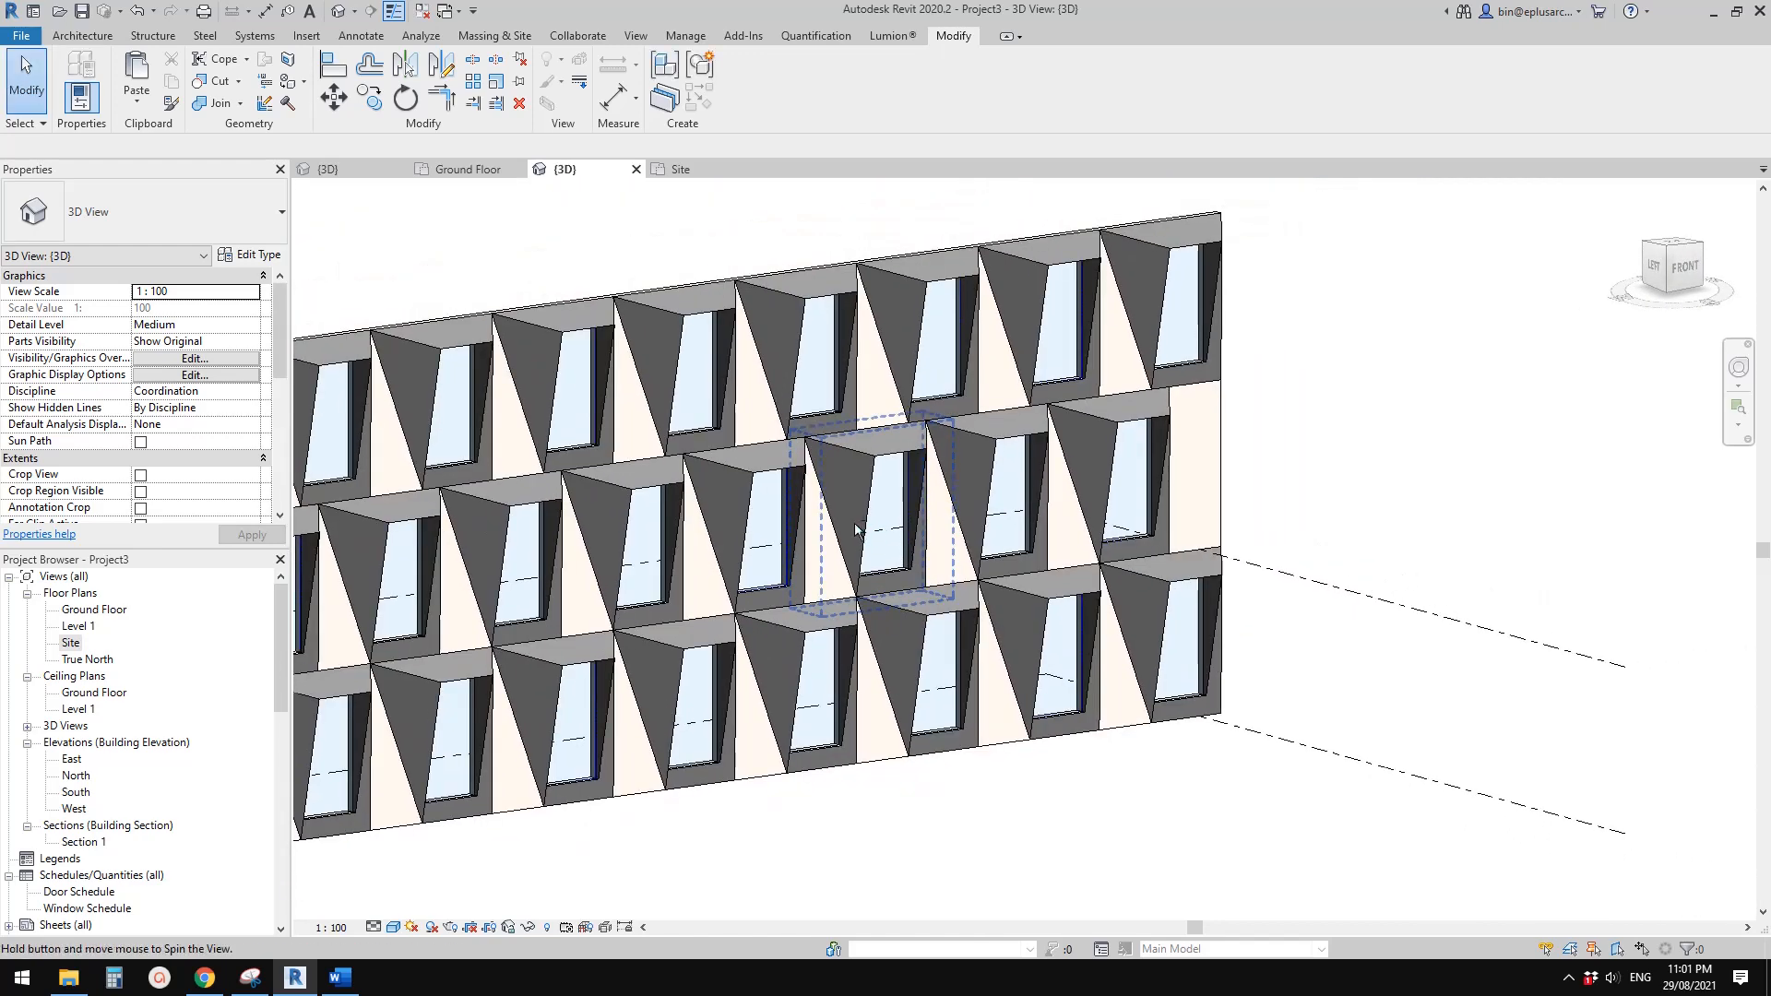
pyautogui.keyDown('shift'); pyautogui.moveTo(856, 530); pyautogui.dragTo(811, 613, button='middle'); pyautogui.keyUp('shift')
pyautogui.scroll(-2, 872, 541)
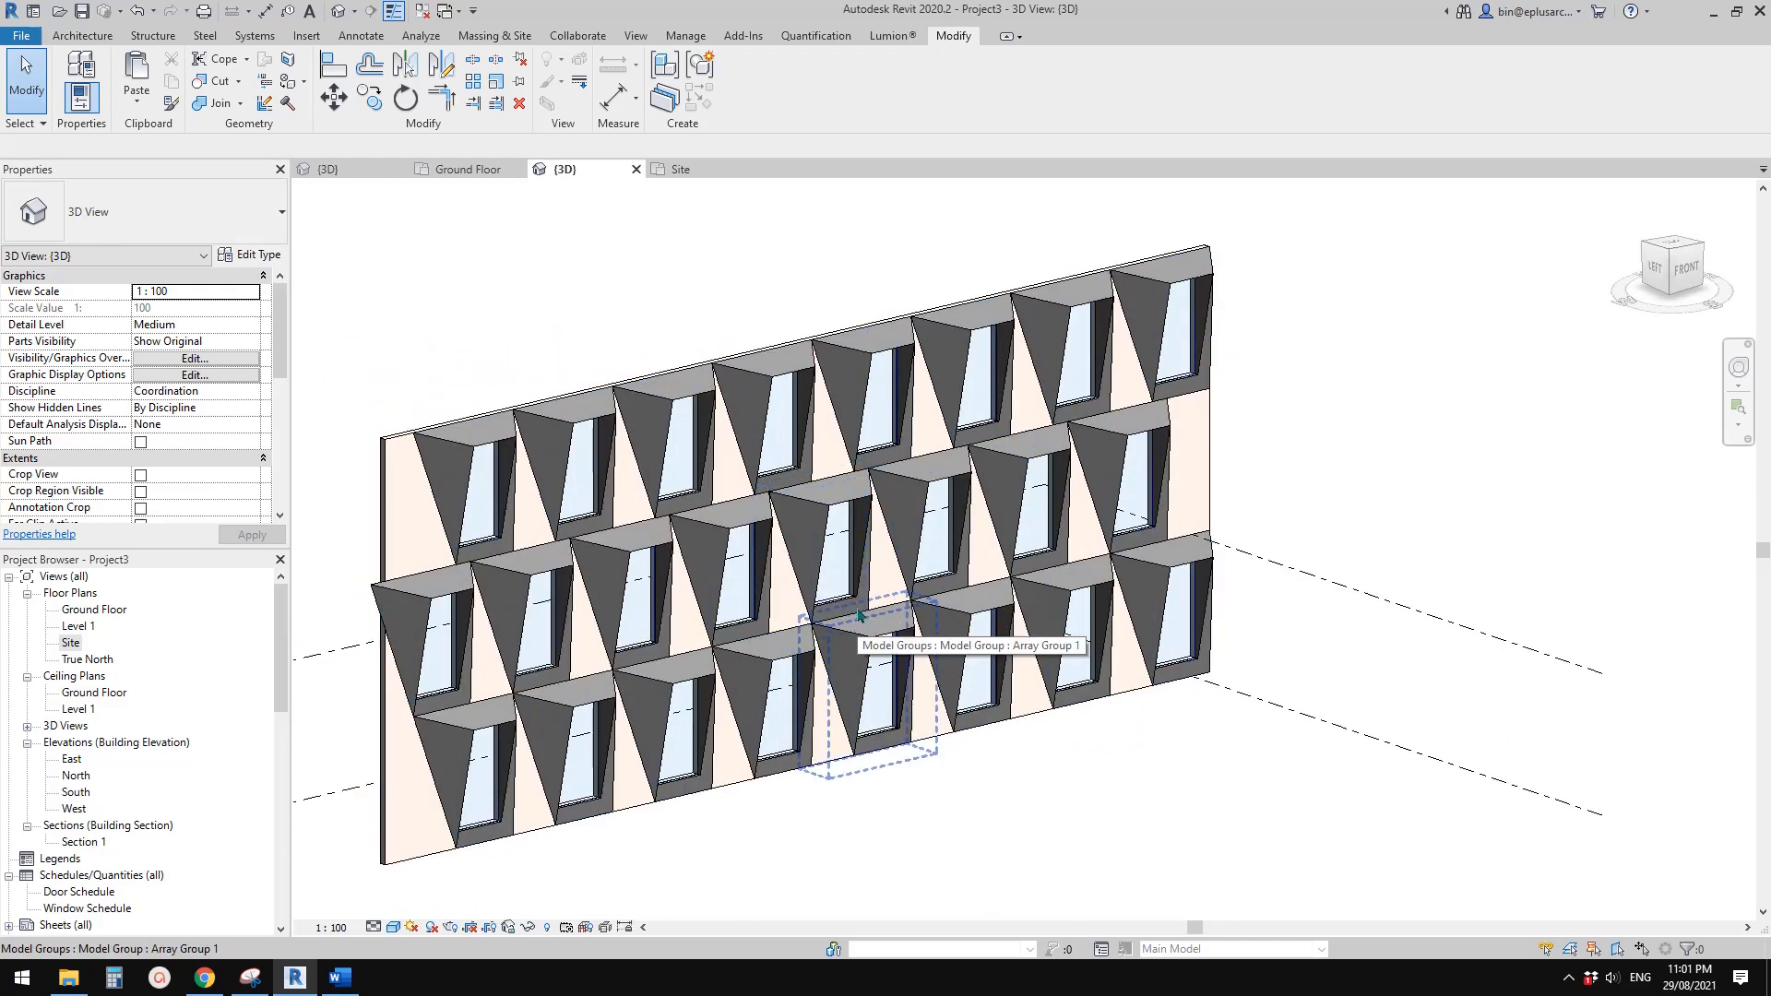